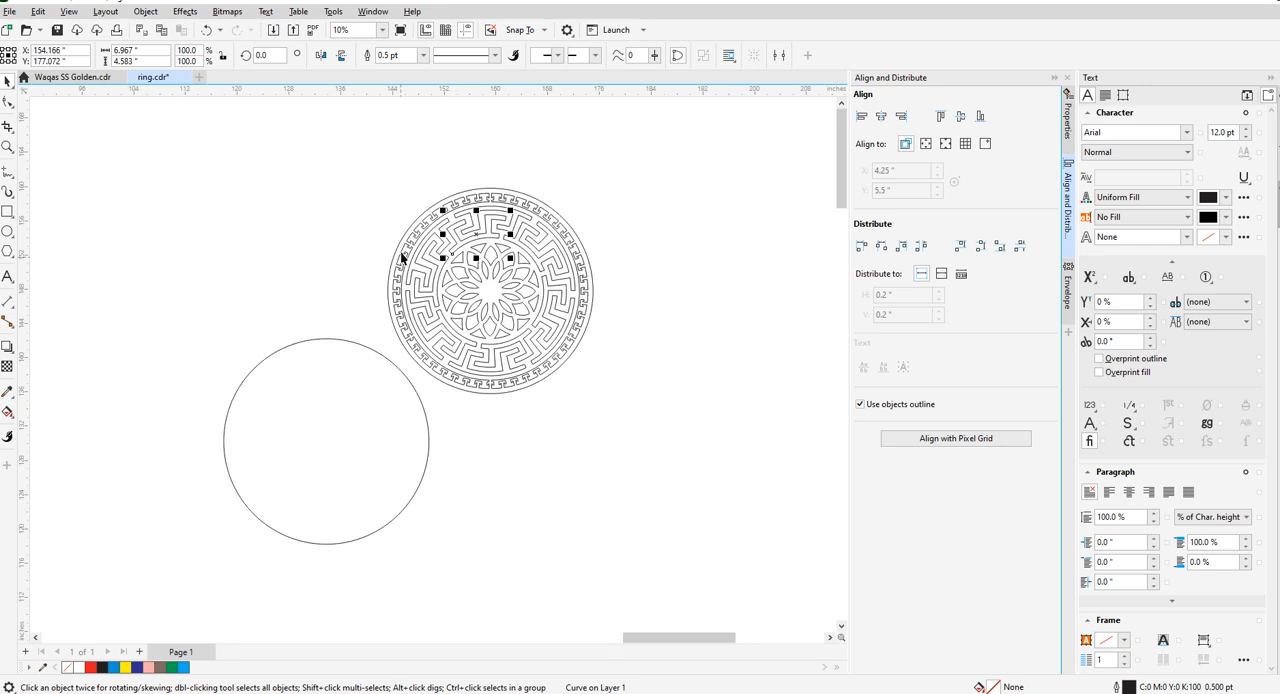
- Select the medallion's inner pattern, try moving it onto the empty circle and undo the move
left_click_drag(351, 200, 578, 382)
left_click_drag(486, 294, 340, 447)
key("ctrl+z")
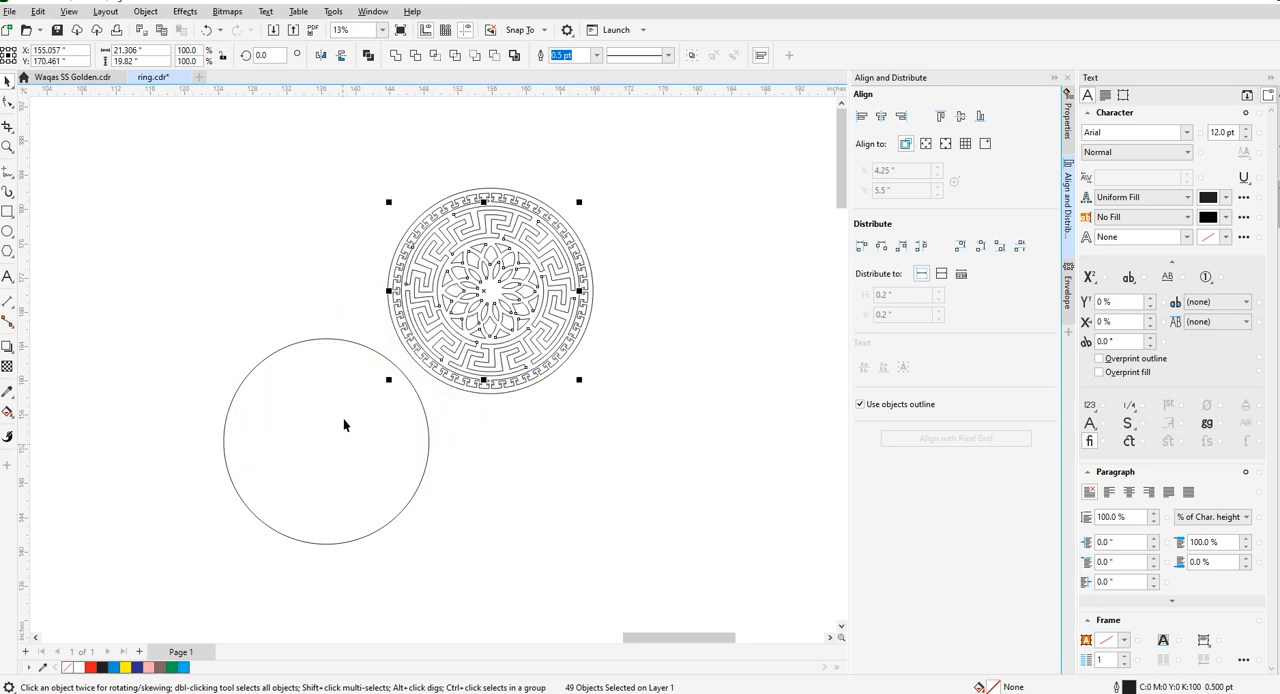
- Examine the selected curves and nodes along the medallion's outer key border
scroll(417, 254, "up", 3)
left_click(422, 242)
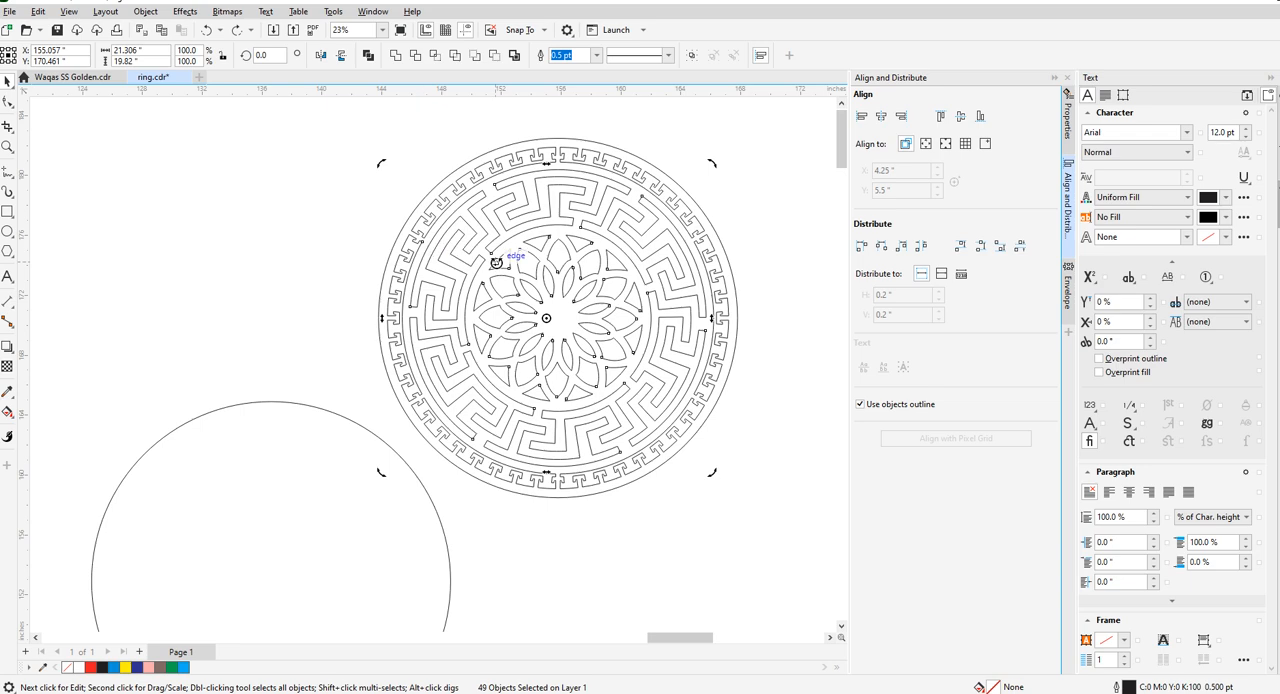
scroll(430, 240, "down", 2)
scroll(440, 230, "up", 4)
left_click(446, 220)
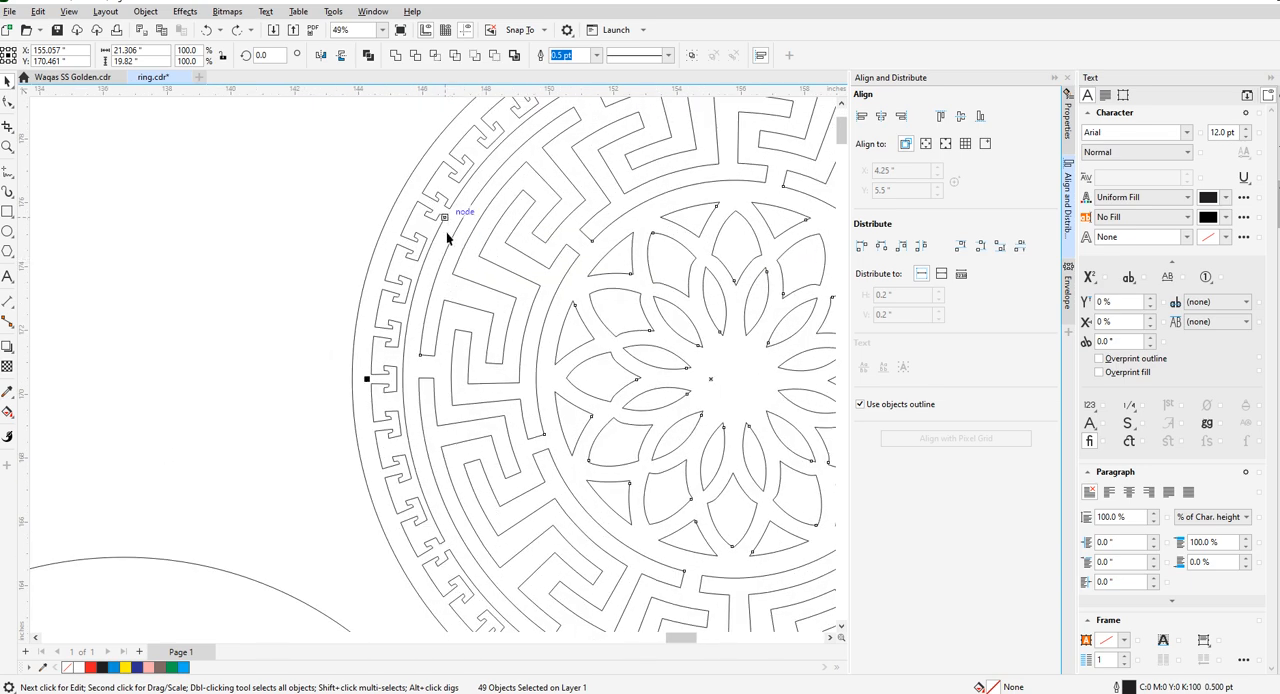
scroll(443, 228, "down", 2)
scroll(442, 240, "up", 3)
left_click(443, 242)
left_click(444, 241)
left_click(444, 241)
double_click(442, 241)
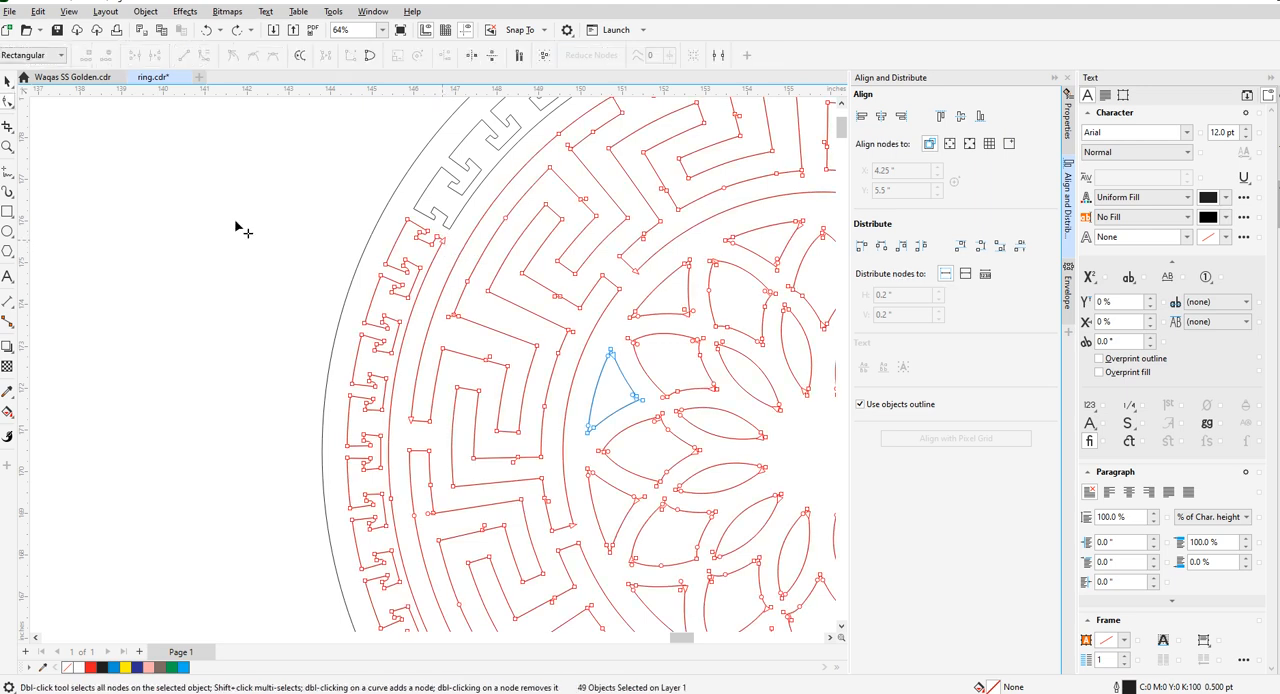
- Copy the selected inner pattern into the empty area beside the original medallion
left_click(8, 81)
scroll(223, 240, "down", 3)
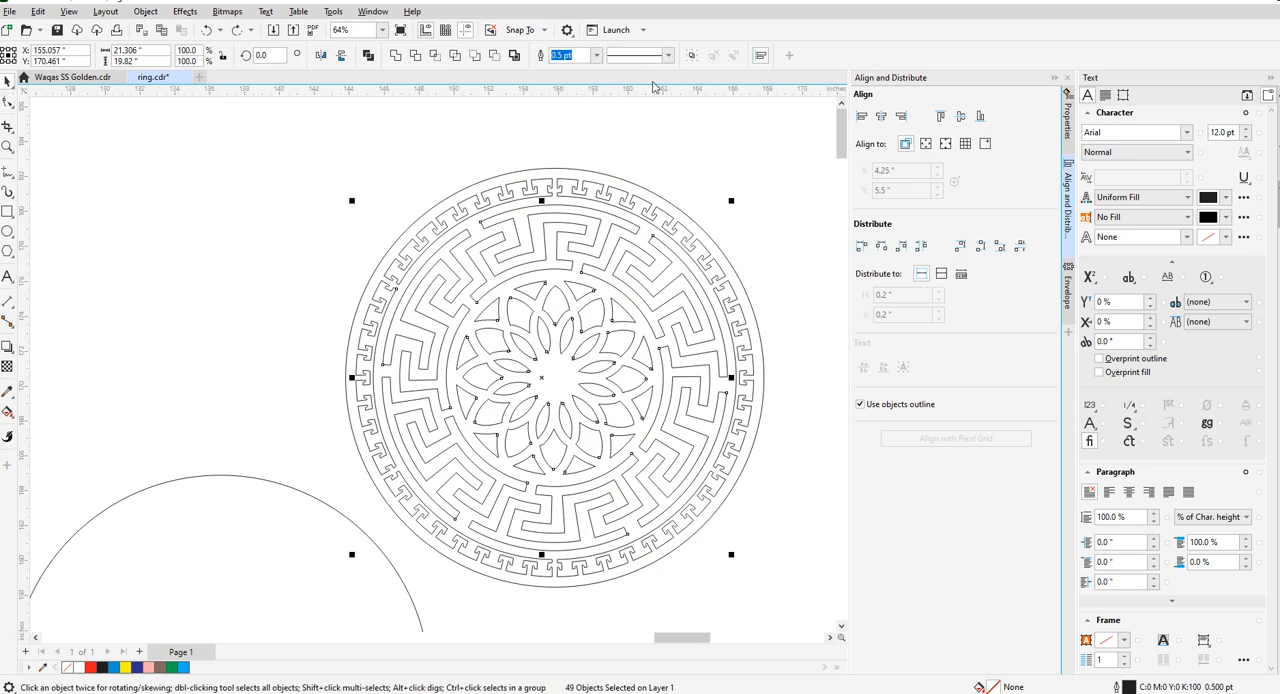
scroll(500, 293, "down", 3)
left_click_drag(522, 335, 283, 332)
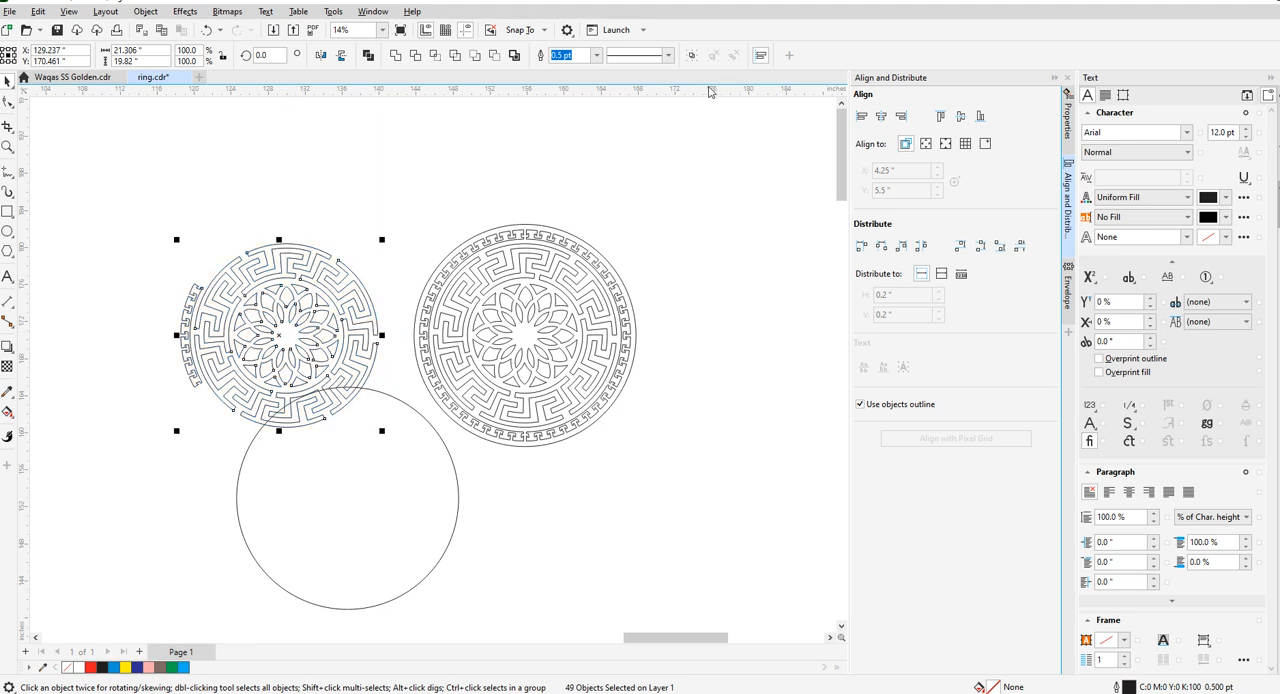
- Group the copied maze and flower pattern apart from the stray border arc, and delete the arc
left_click(433, 137)
left_click(267, 261)
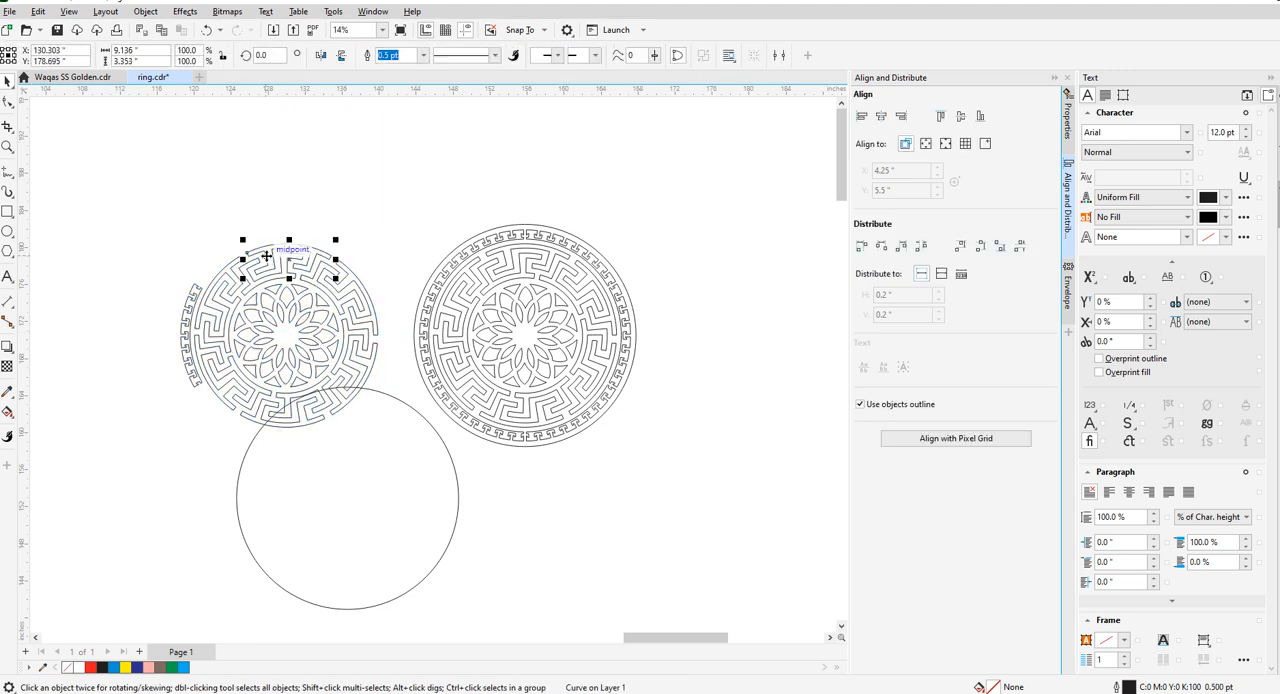
left_click_drag(383, 466, 386, 472)
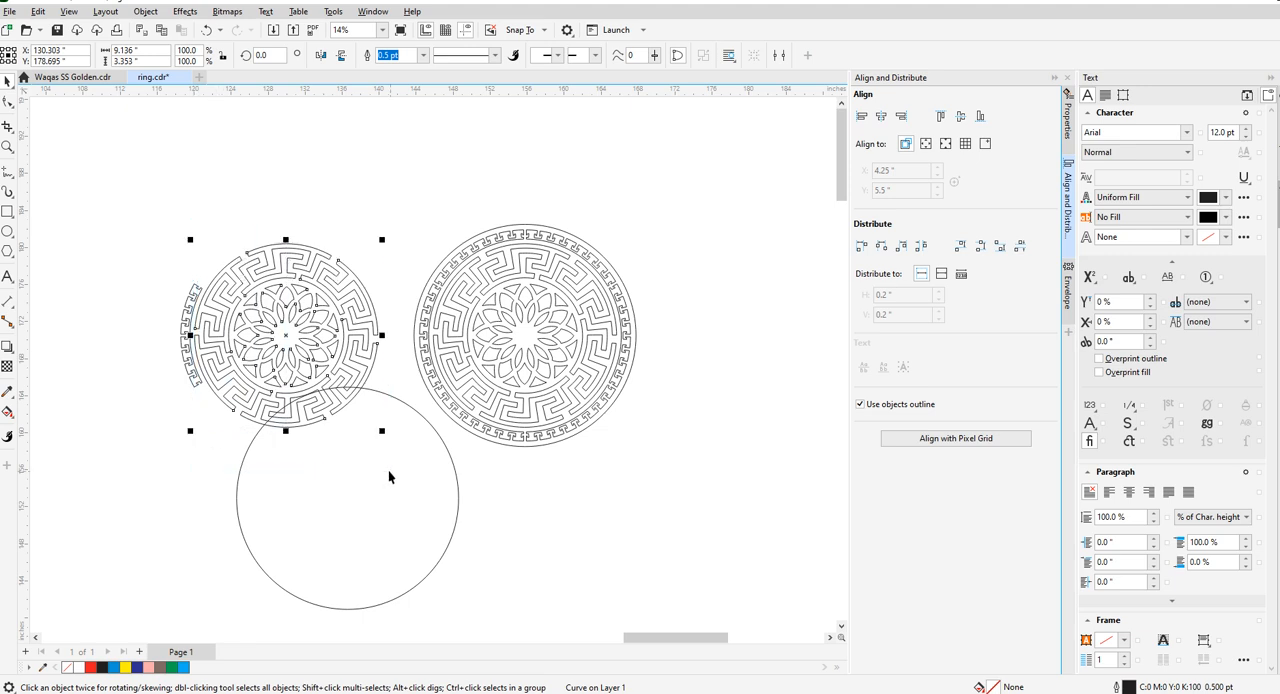
left_click_drag(285, 338, 312, 334)
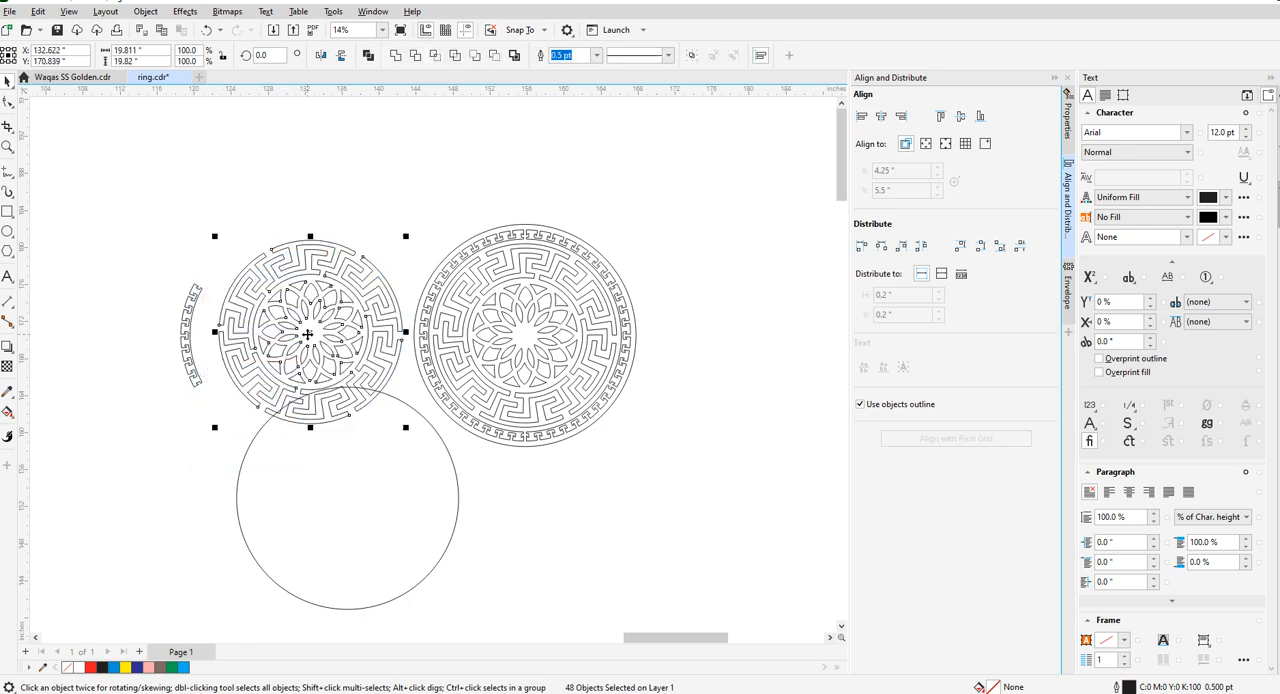
left_click_drag(126, 251, 214, 426)
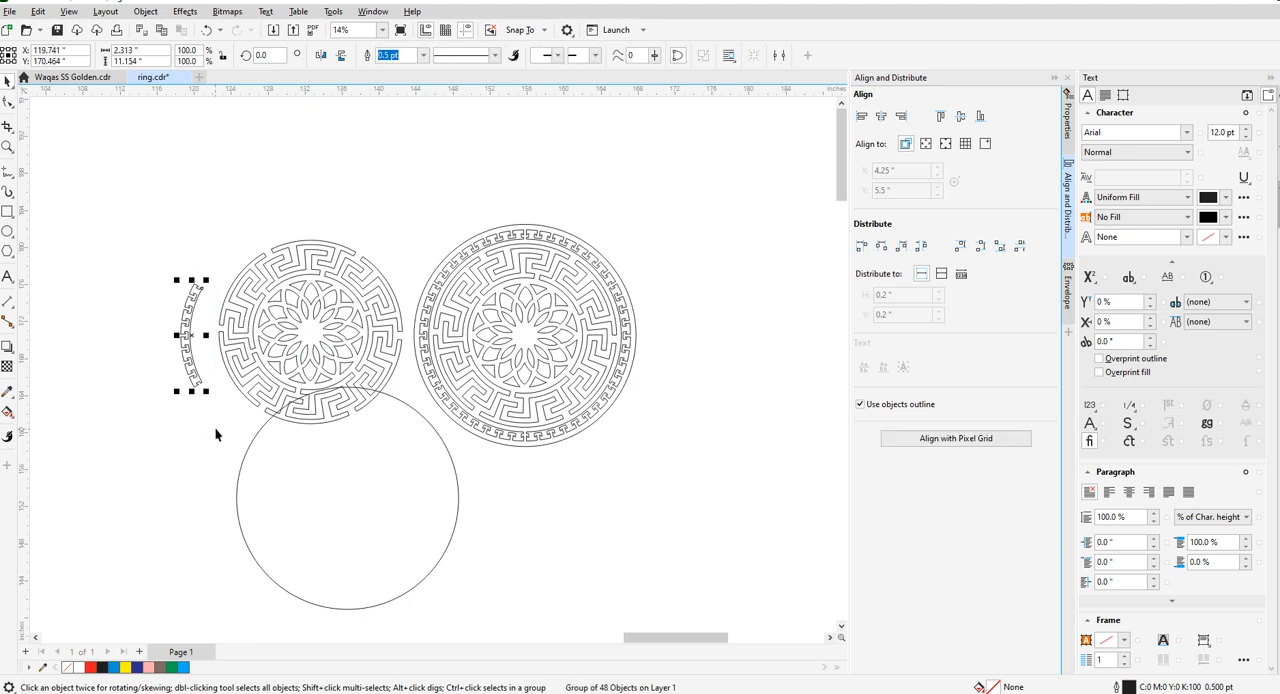
key("Delete")
- Centre the copied pattern horizontally and vertically inside the empty 24 in circle and save the file
left_click(350, 364)
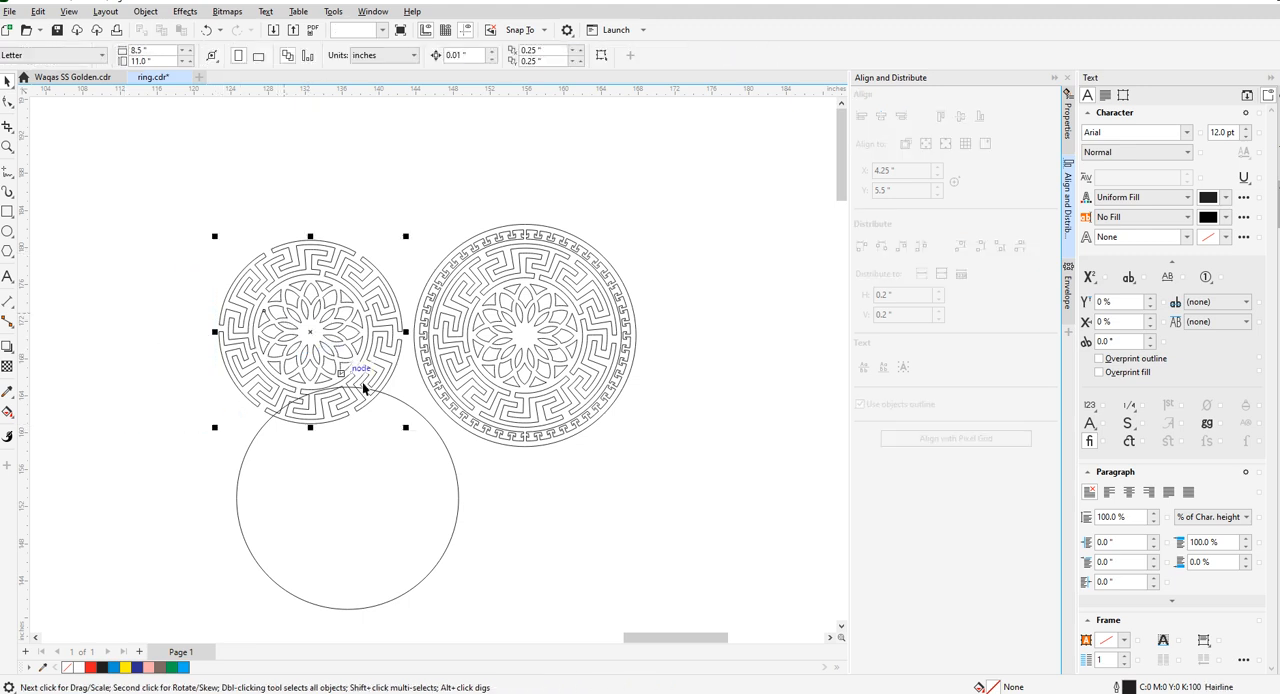
left_click(415, 409, "shift")
key("e")
key("c")
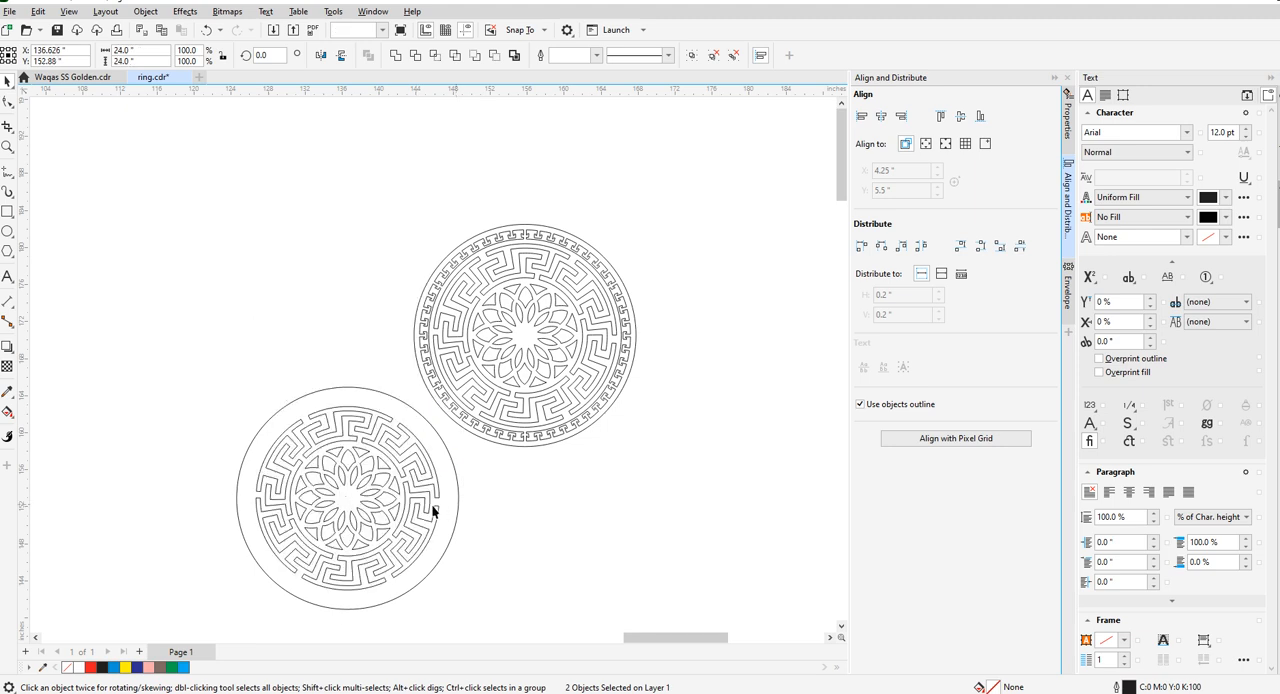
key("Escape")
- Make a concentric, scaled-down copy of the outer circle about 20 in across, just outside the maze pattern
scroll(346, 432, "up", 3)
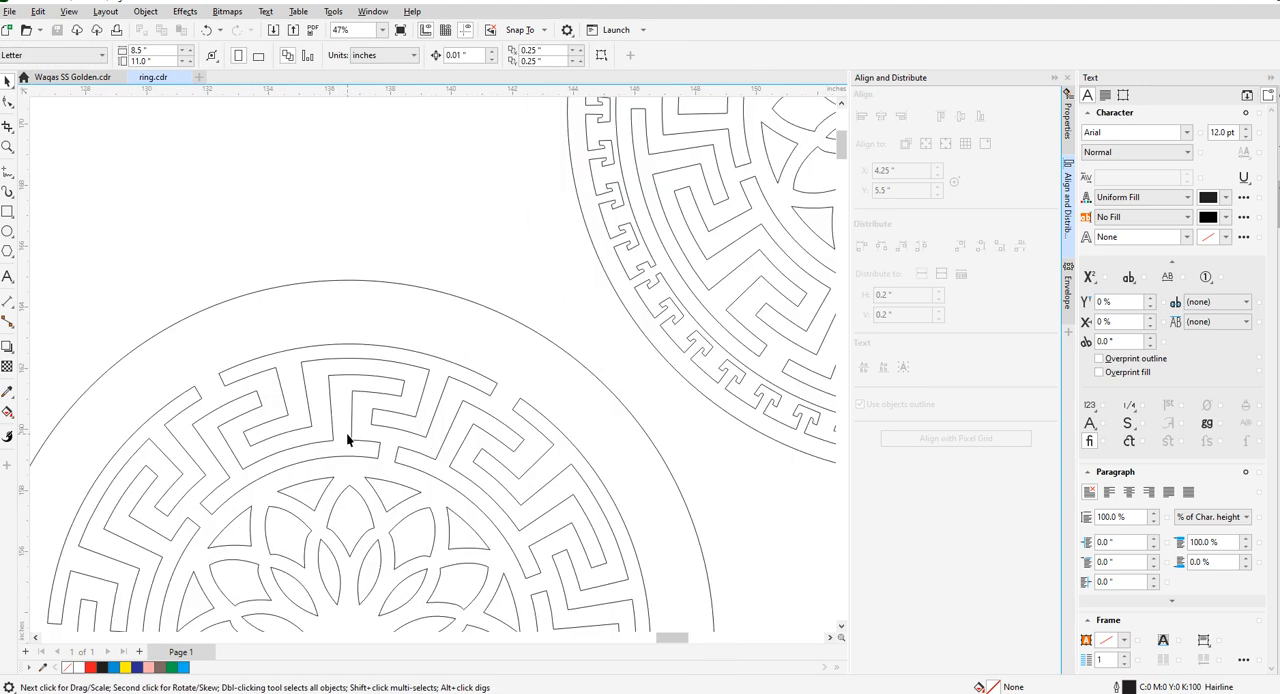
scroll(330, 350, "down", 2)
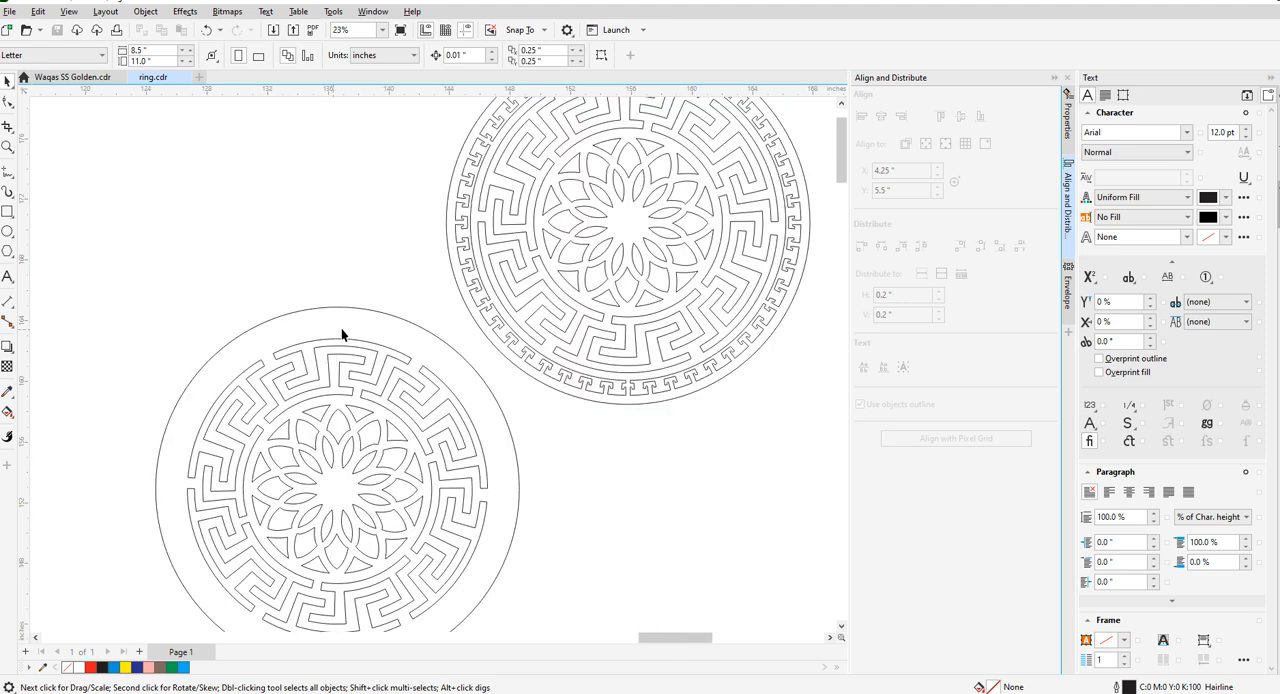
scroll(342, 335, "down", 1)
left_click(361, 312)
left_click_drag(503, 637, 475, 602)
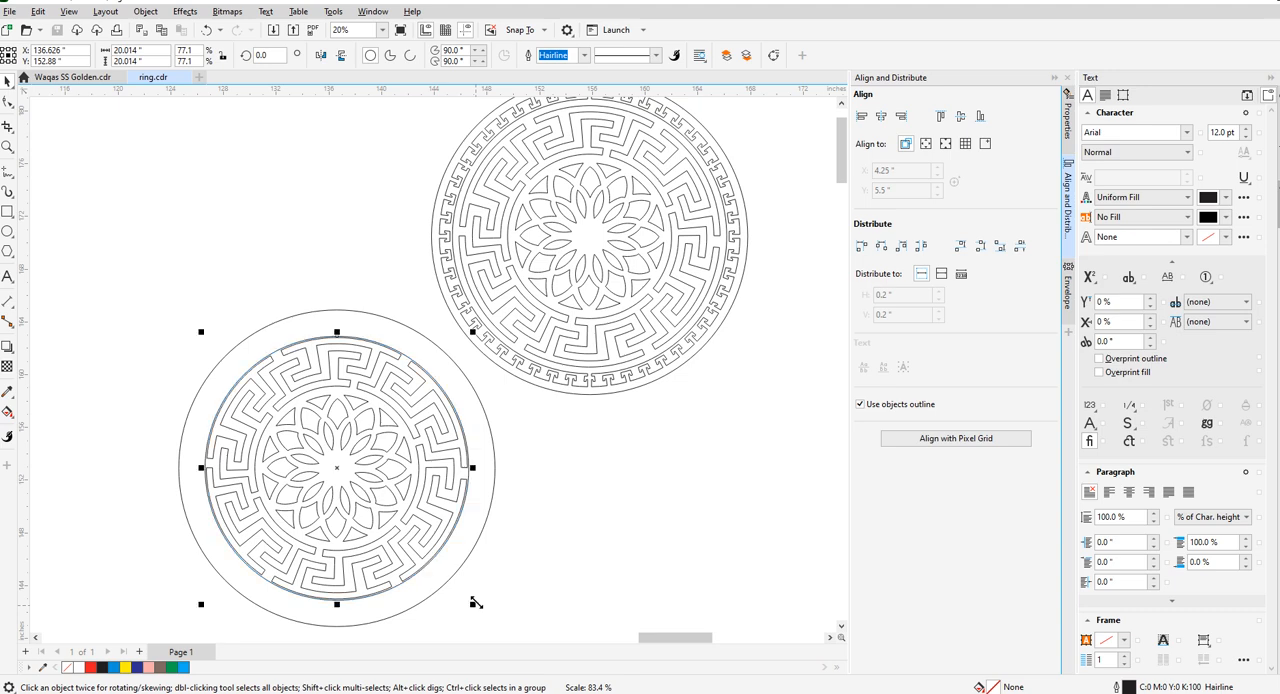
- Set the new inner circle's width and height to exactly 20 in
scroll(341, 360, "up", 5)
scroll(388, 232, "down", 2)
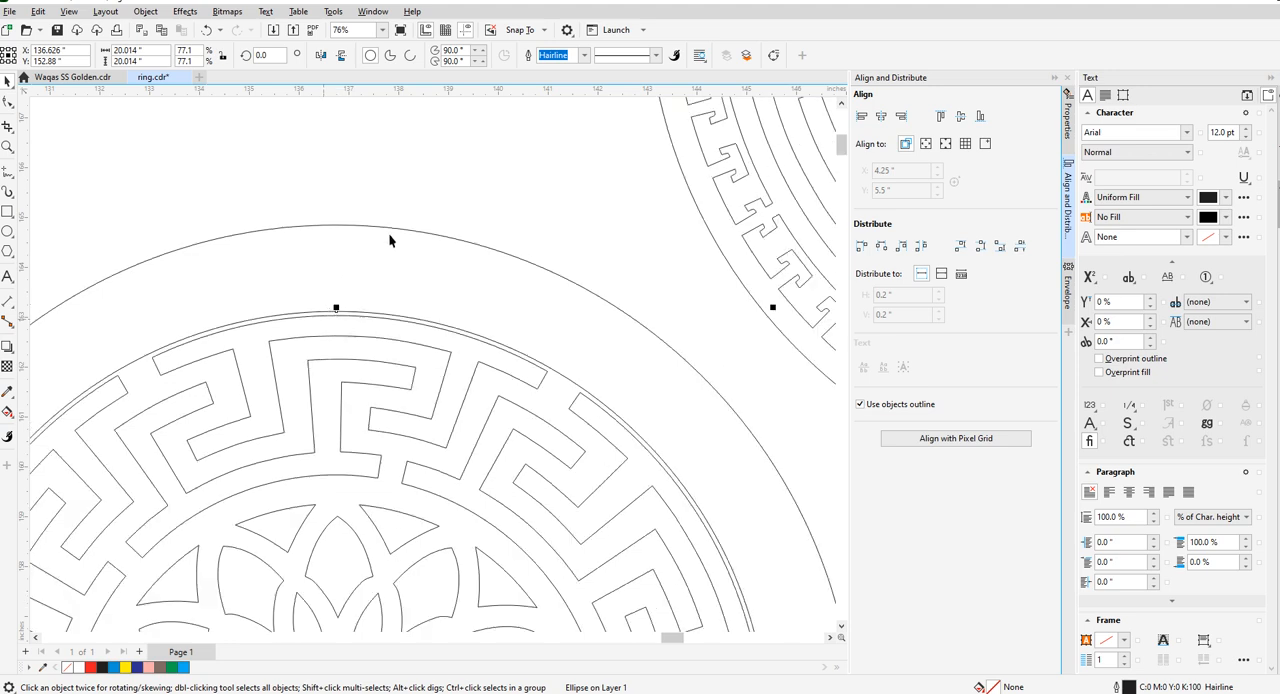
left_click_drag(149, 50, 96, 62)
type("02")
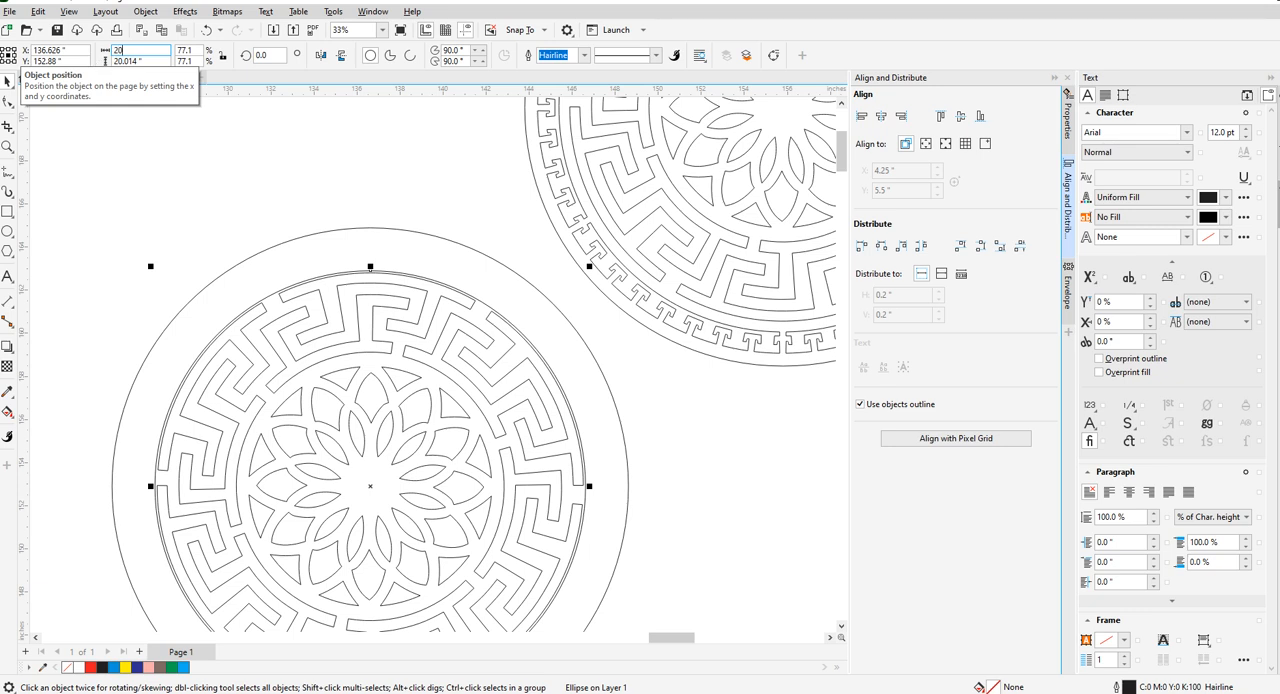
left_click(297, 214)
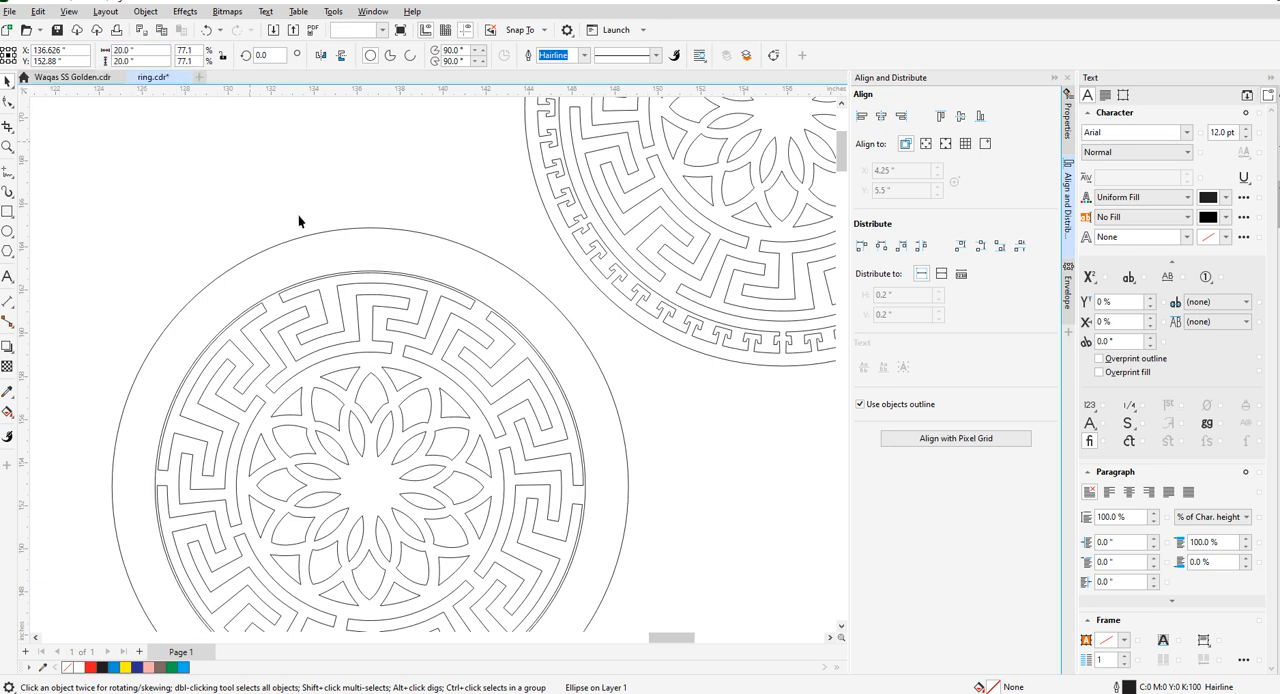
- Create a concentric copy of the 20 in circle with a diameter of 19 in
left_click(367, 270)
left_click_drag(138, 51, 81, 54)
type("19")
key("Return")
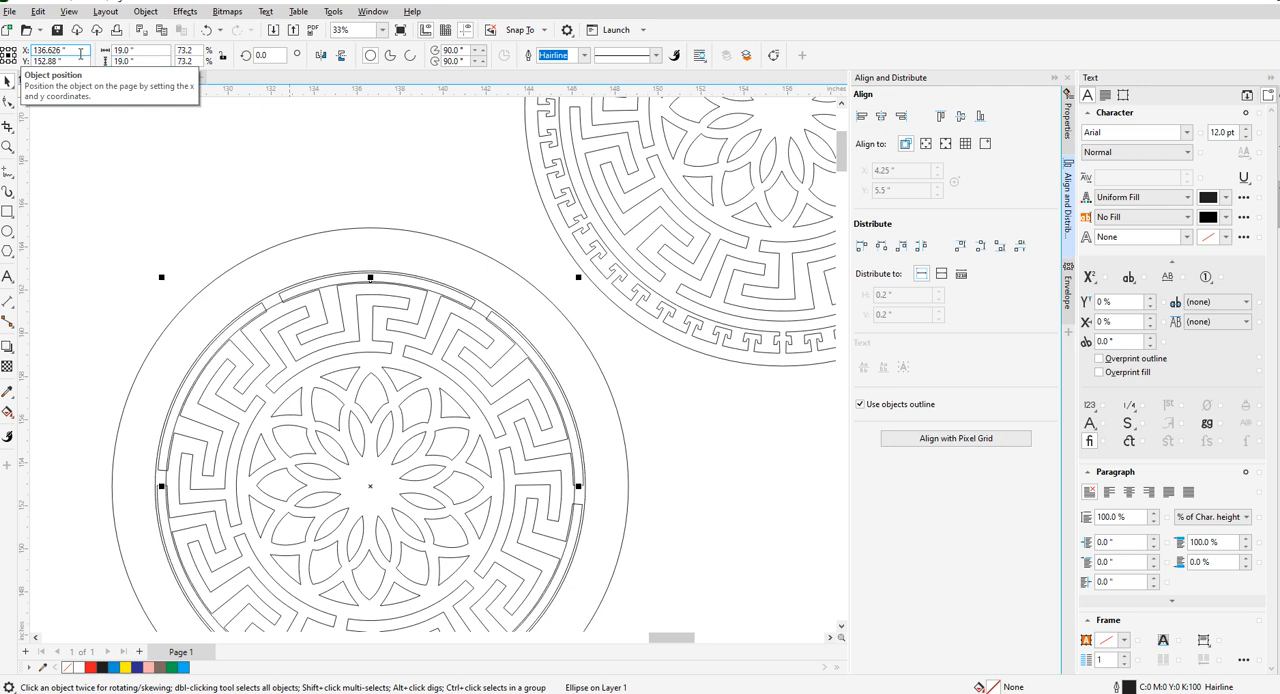
- Measure the gap between the 20 in and 19 in circles with a temporary vertical line, and delete the line
scroll(367, 268, "up", 4)
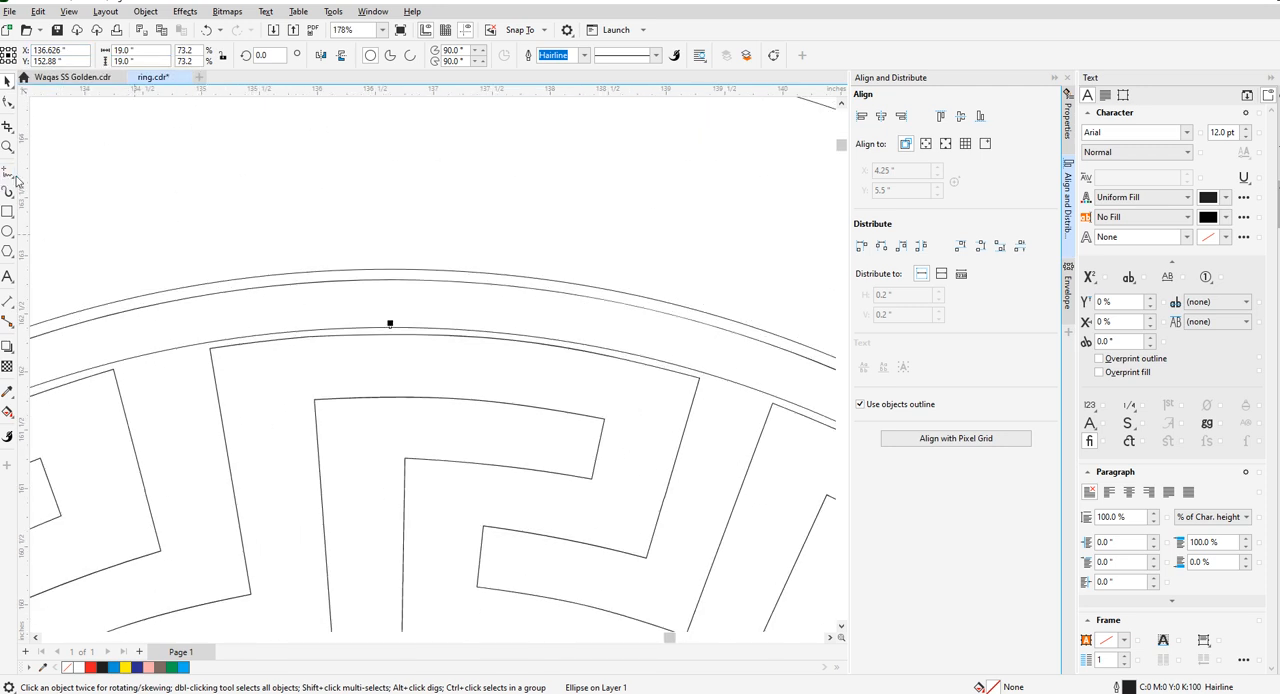
scroll(443, 287, "up", 2)
key("F5")
left_click_drag(372, 259, 372, 388)
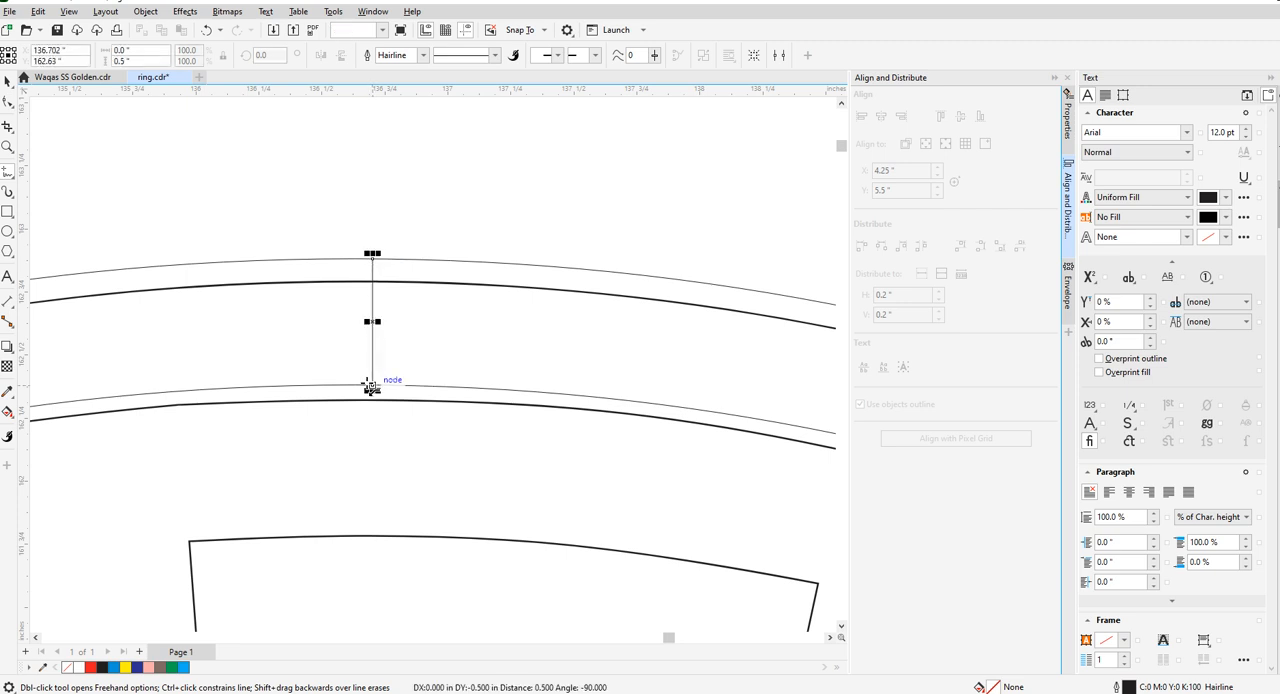
left_click(8, 80)
key("Delete")
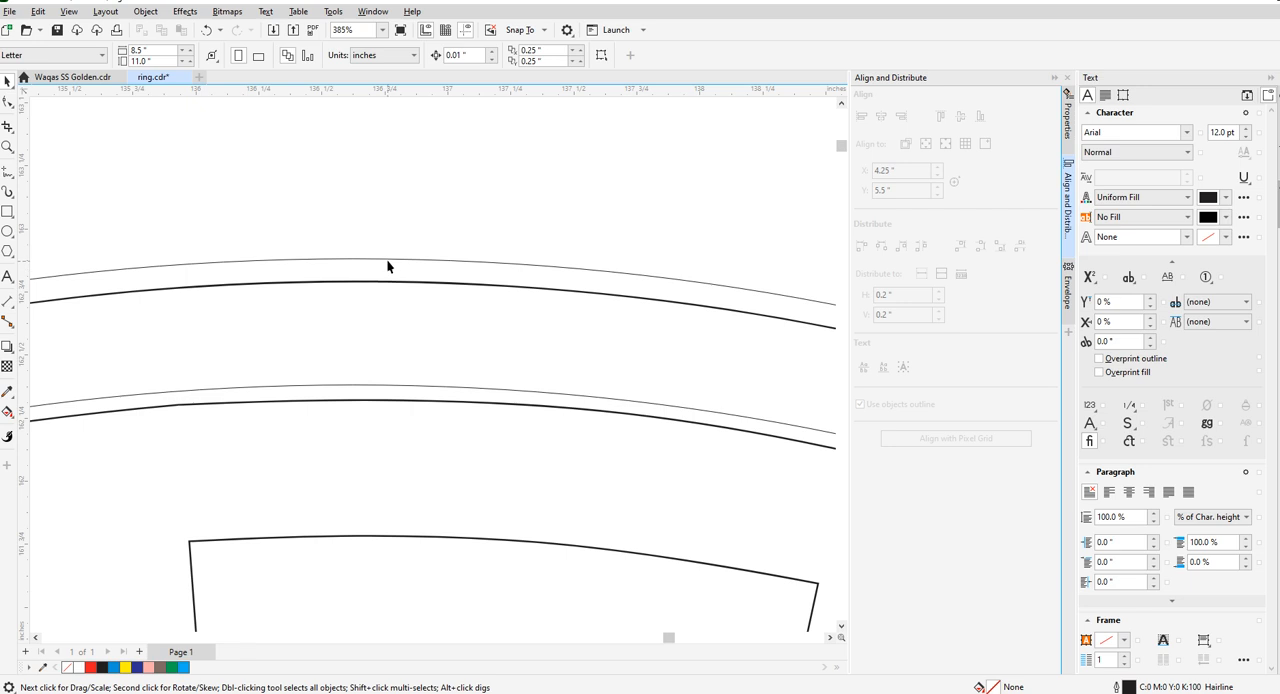
- Create a concentric copy of the 19 in circle with a diameter of 18 in
left_click(388, 264)
scroll(390, 268, "down", 3)
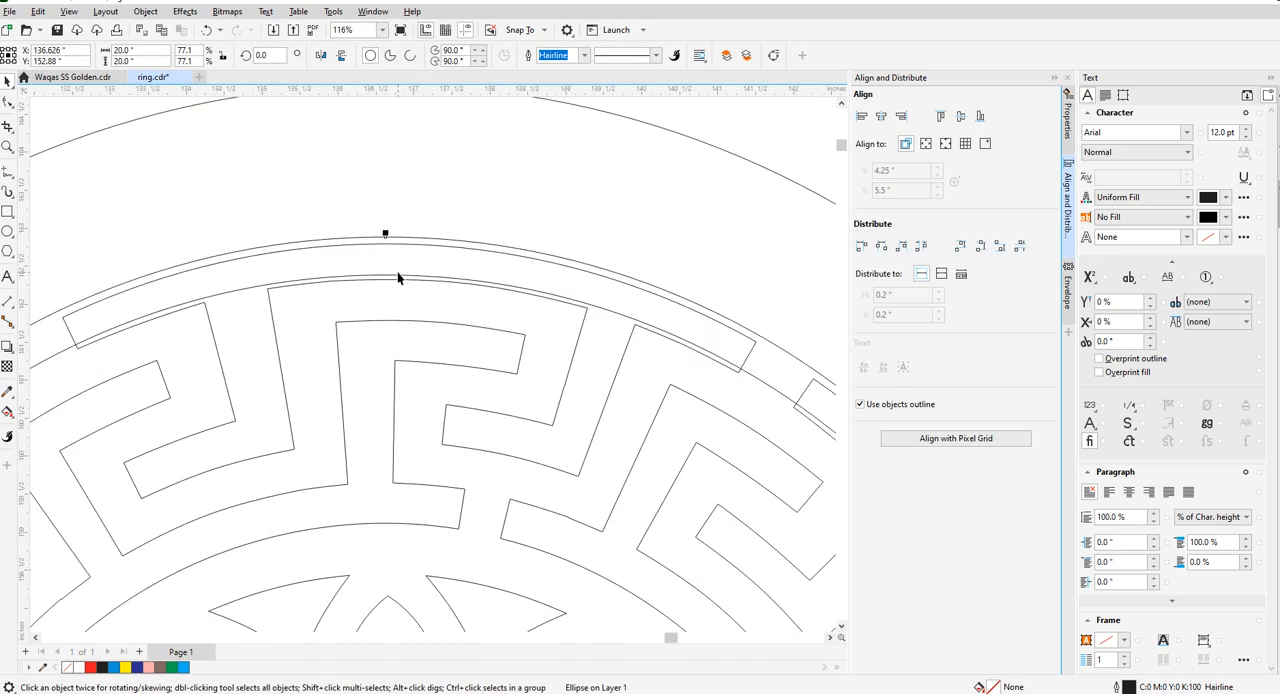
scroll(396, 268, "down", 5)
scroll(400, 290, "up", 2)
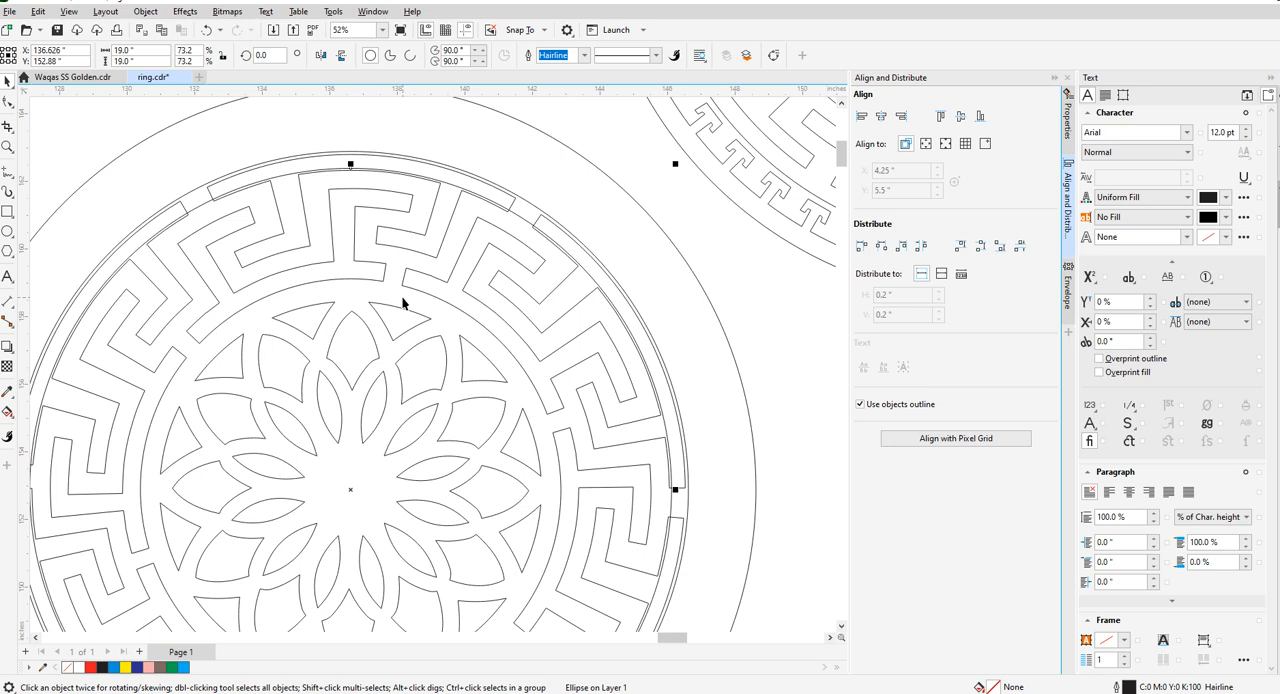
double_click(140, 50)
type("18")
key("Return")
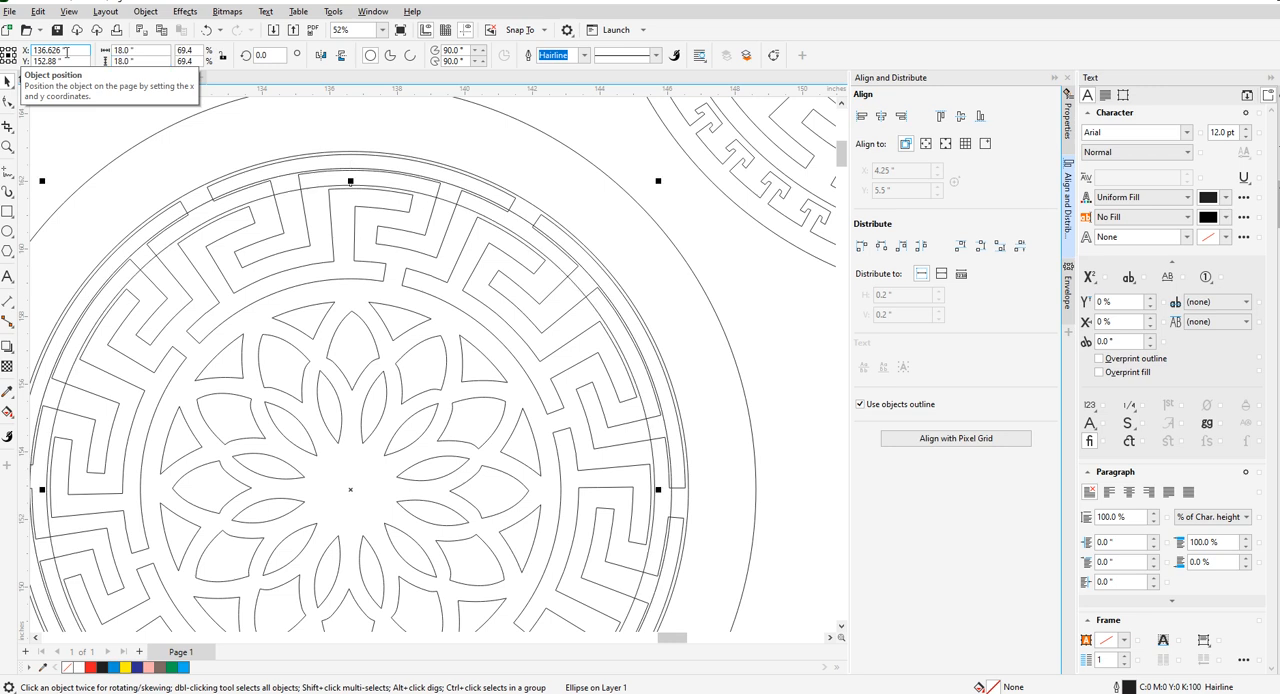
- Check the gap between the 19 in and 18 in circles with a temporary vertical line, and undo the line
scroll(364, 200, "up", 1)
scroll(424, 193, "up", 2)
left_click(424, 193)
scroll(430, 208, "down", 3)
scroll(430, 212, "up", 2)
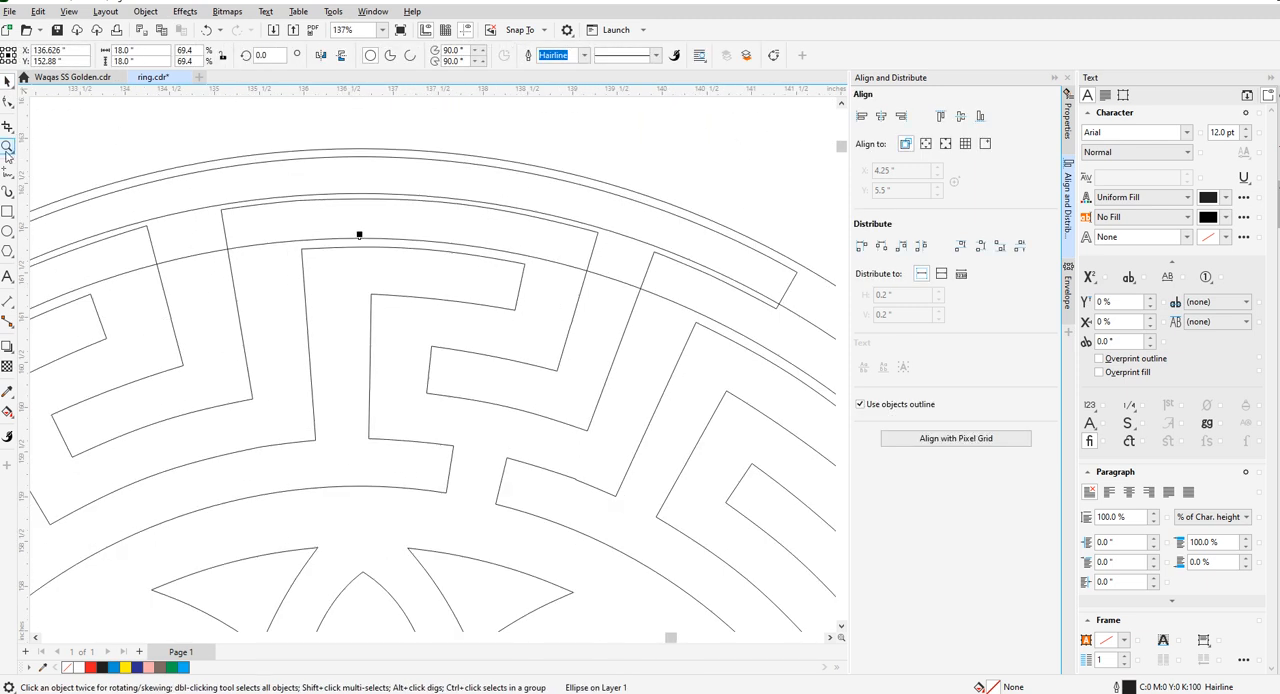
left_click(7, 171)
scroll(363, 186, "up", 4)
left_click(363, 178)
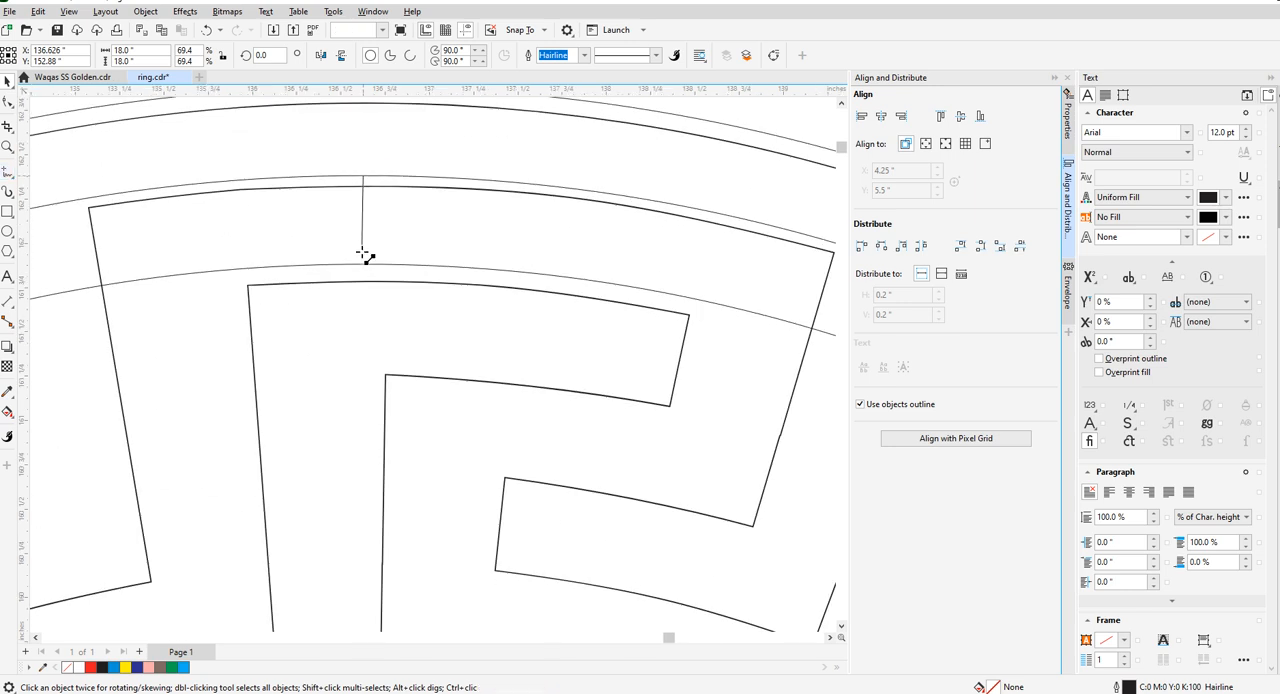
left_click(363, 265)
key("ctrl+z")
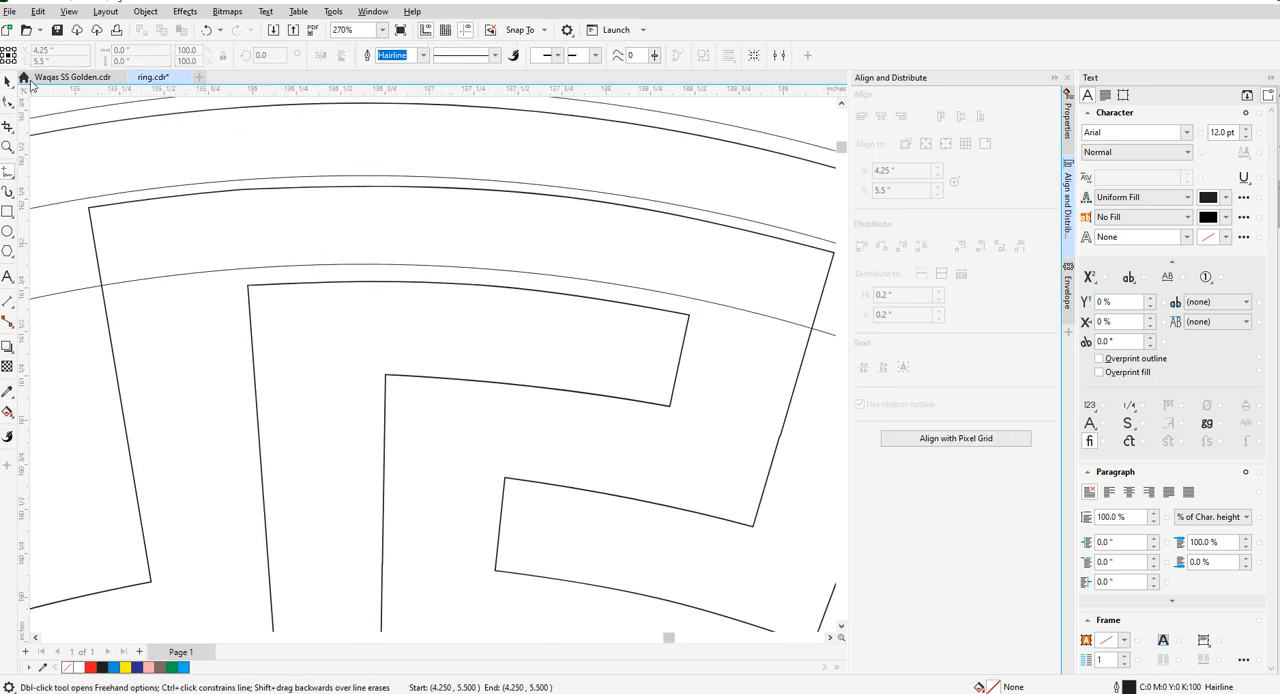
left_click(8, 82)
- Create a concentric copy of the 18 in circle with a diameter of 17 in
scroll(321, 264, "down", 1)
left_click(323, 263)
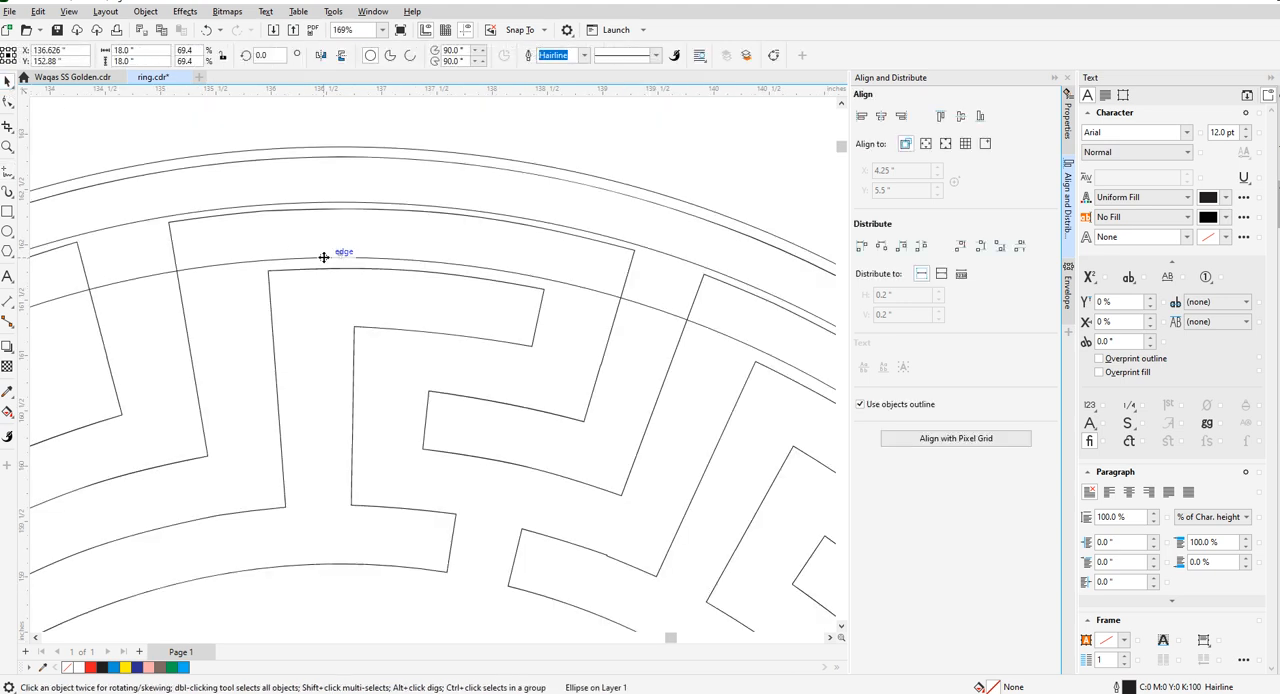
left_click_drag(147, 51, 42, 57)
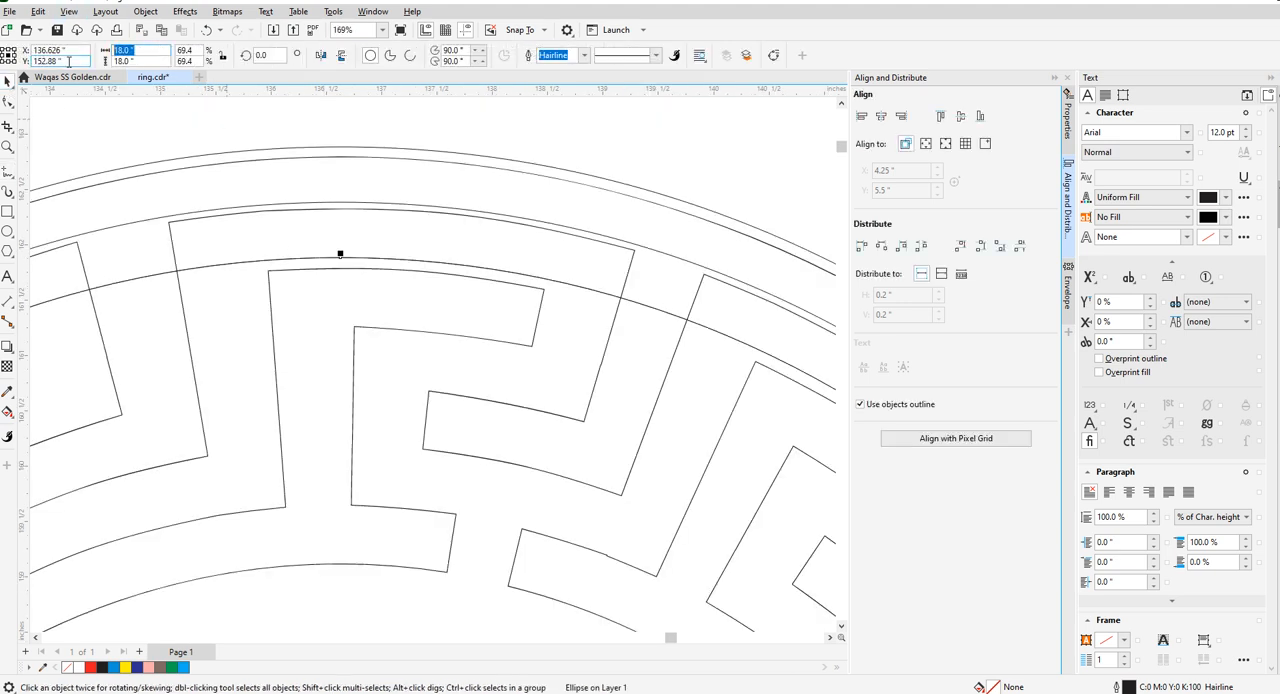
type("17")
key("Tab")
type("17")
key("Return")
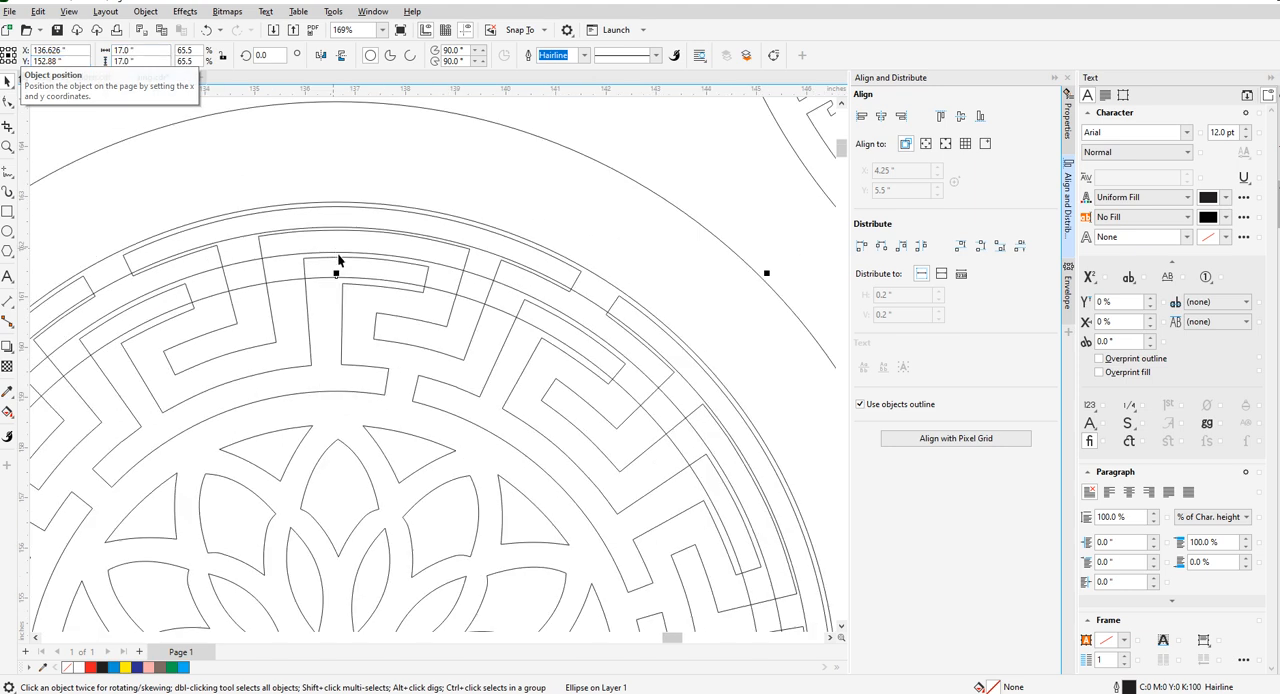
- Add two more concentric circle copies with diameters of 16 in and 15 in
scroll(337, 266, "down", 2)
left_click_drag(165, 50, 114, 51)
type("16")
key("Return")
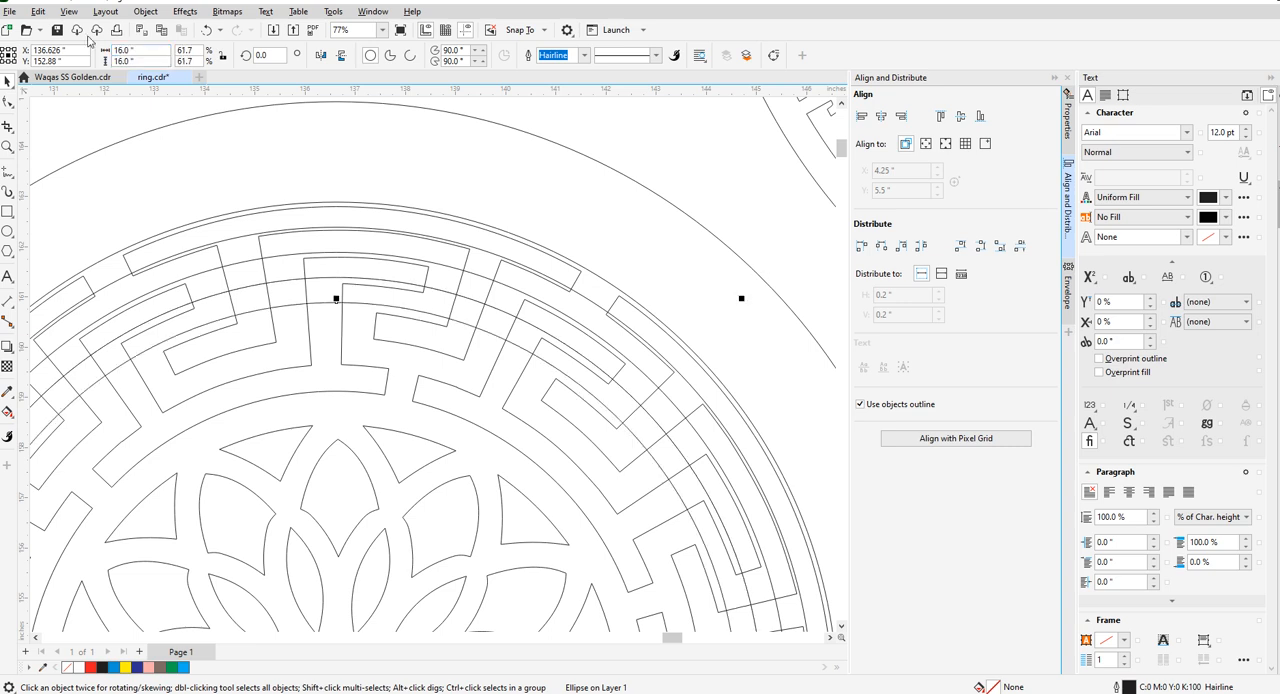
type("15")
key("Return")
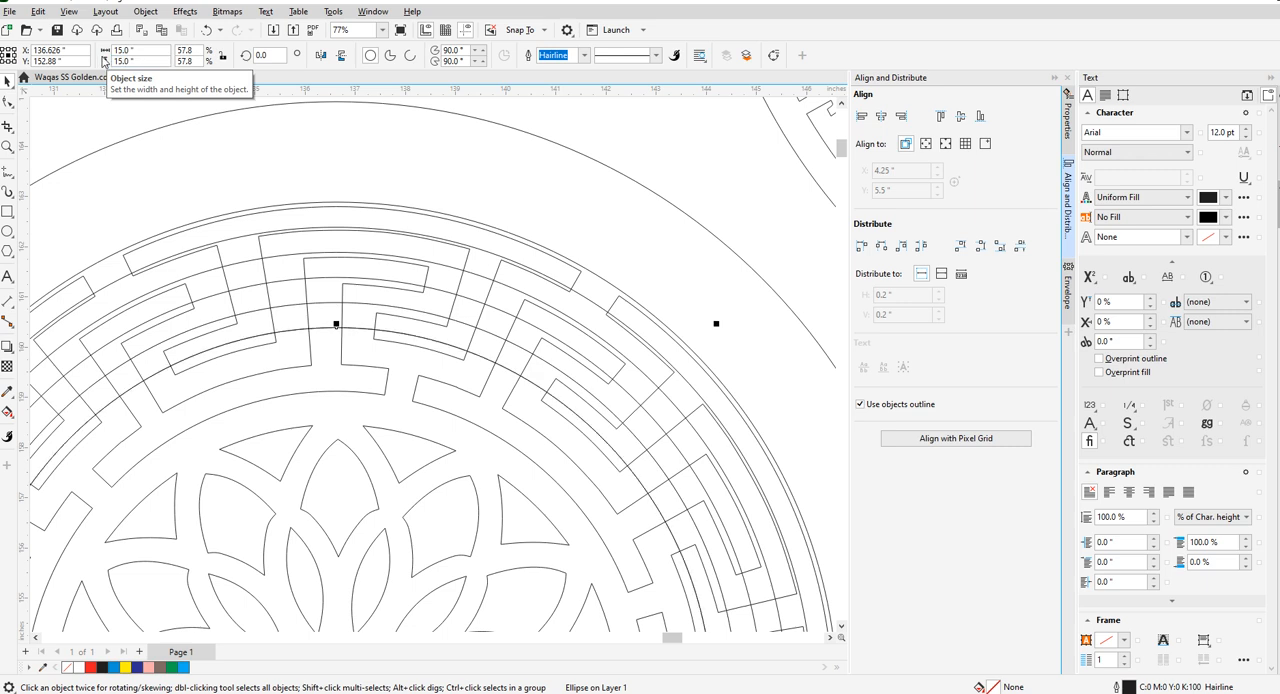
- Create a concentric copy of the 15 in circle with a diameter of 14 in
left_click_drag(140, 50, 95, 57)
type("14")
key("Tab")
key("Return")
- Try sizing the 14 in circle to 13 in, and undo the change
left_click_drag(138, 50, 75, 61)
type("13")
key("Tab")
type("13")
key("Return")
key("ctrl+z")
- Create a concentric copy of the 14 in circle with a diameter of 13 in
left_click_drag(150, 50, 12, 55)
type("13")
key("Tab")
type("13")
key("Return")
- Deselect the circle and save the drawing
scroll(391, 248, "down", 3)
left_click(287, 221)
key("ctrl+s")
scroll(274, 250, "up", 3)
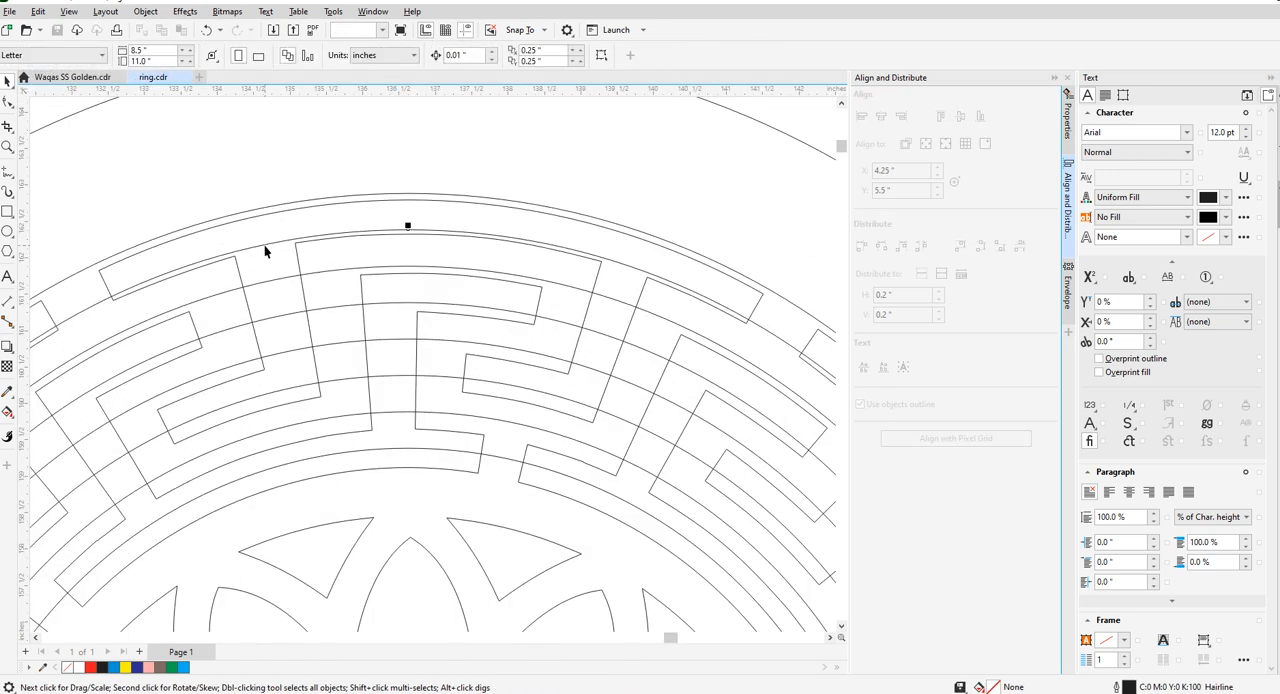
- Trim the 19 in circle out of the 20 in circle and delete the leftover 19 in circle
scroll(265, 251, "down", 3)
left_click(323, 245)
scroll(321, 219, "up", 3)
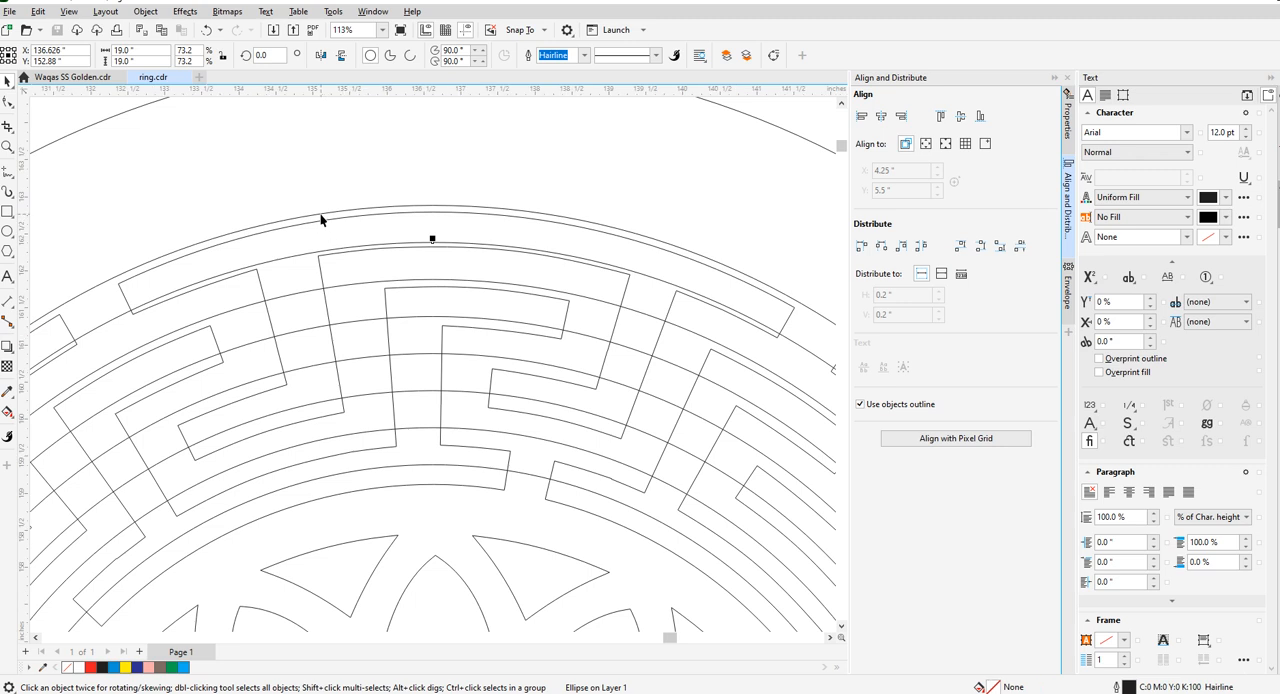
left_click(321, 219, "shift")
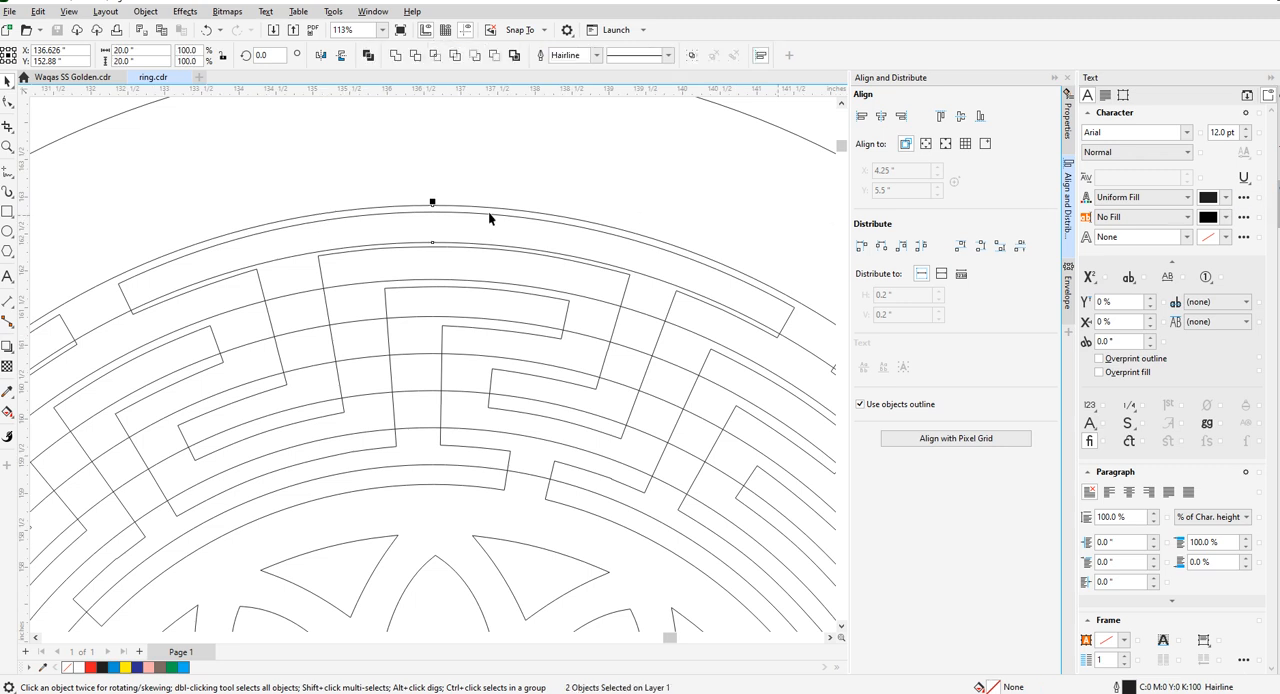
left_click(412, 57)
left_click(227, 149)
left_click(249, 268)
key("Delete")
- Fill the outermost ring, between the 20 in and 19 in diameters, with dark blue and save the drawing
left_click(320, 218)
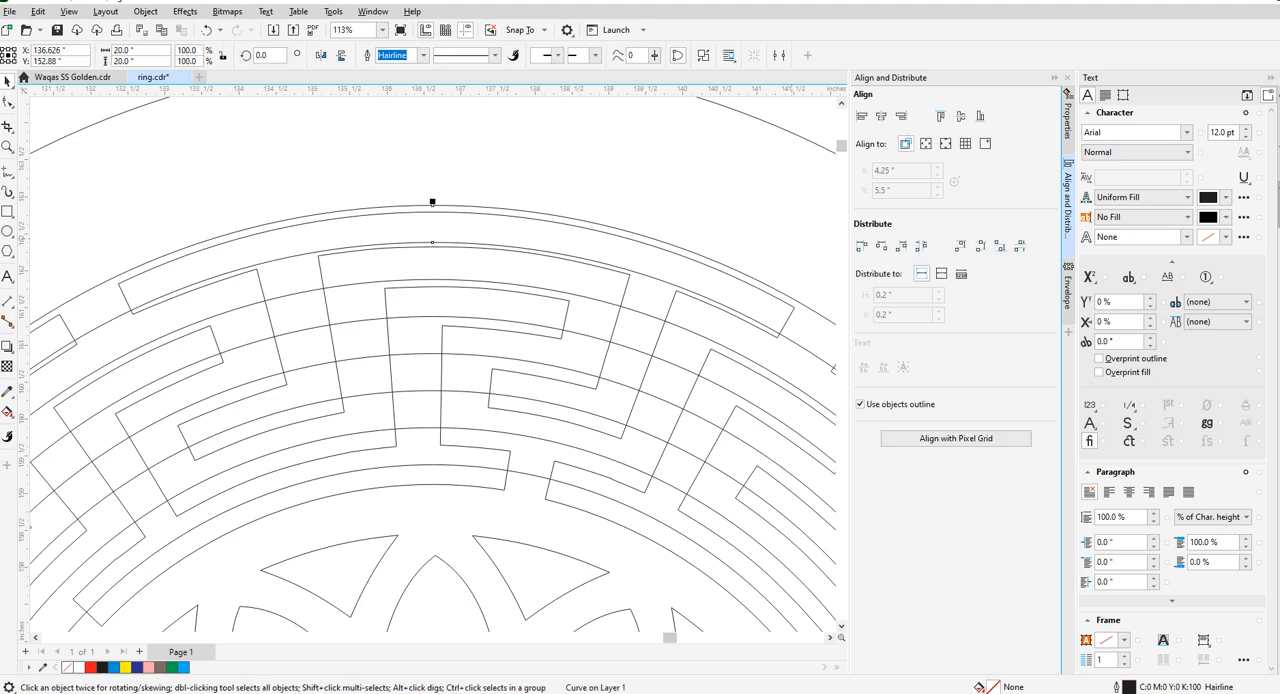
left_click(137, 667)
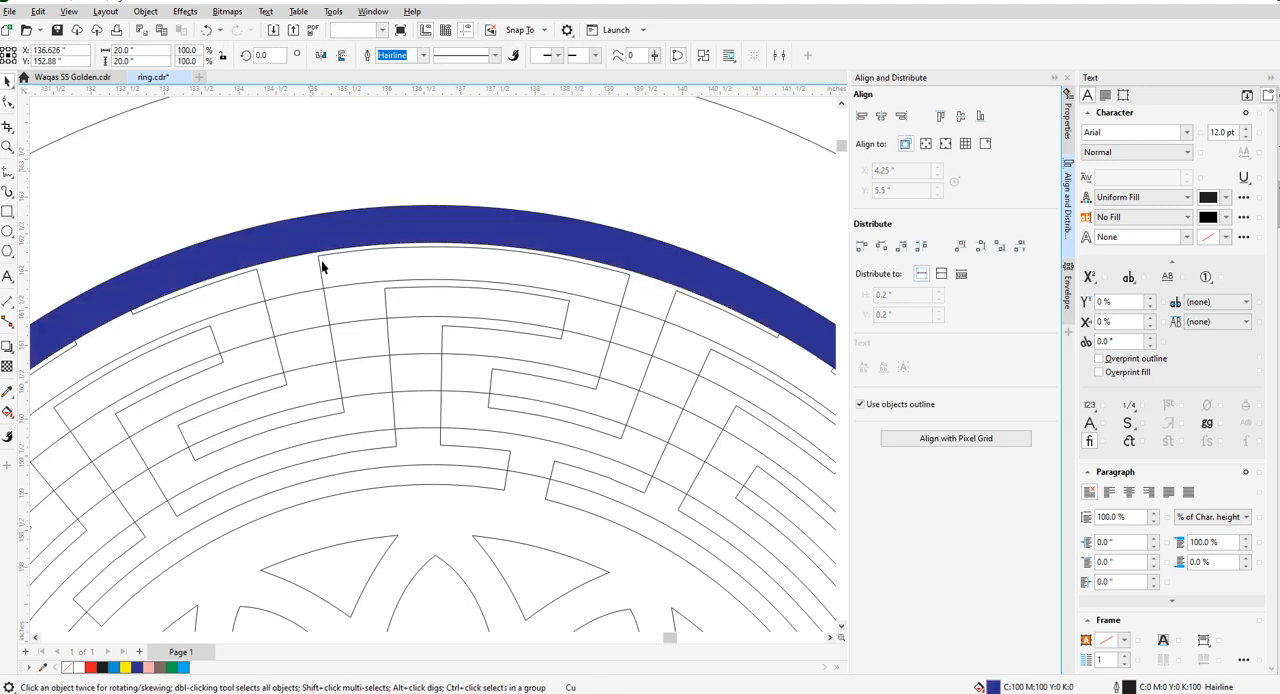
left_click(304, 290)
key("ctrl+s")
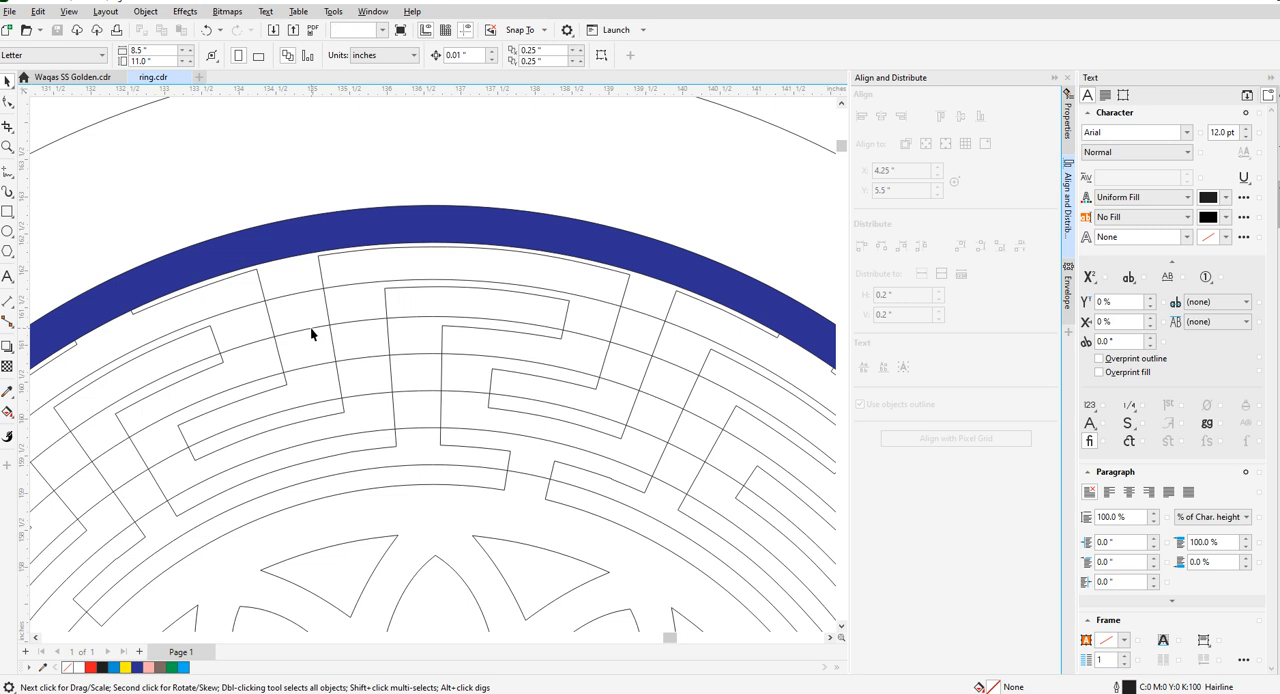
- Trim the 17 in circle out of the 18 in circle and delete the leftover 17 in circle
left_click(310, 326)
left_click(299, 290, "shift")
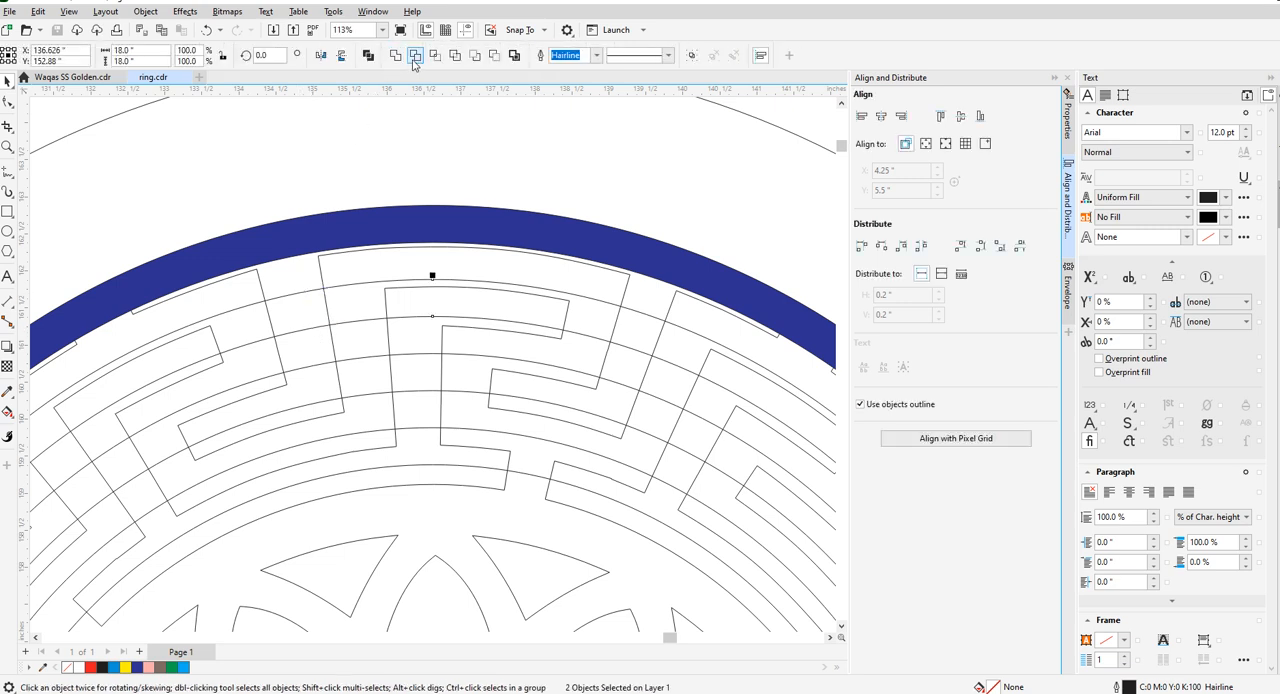
left_click(311, 329)
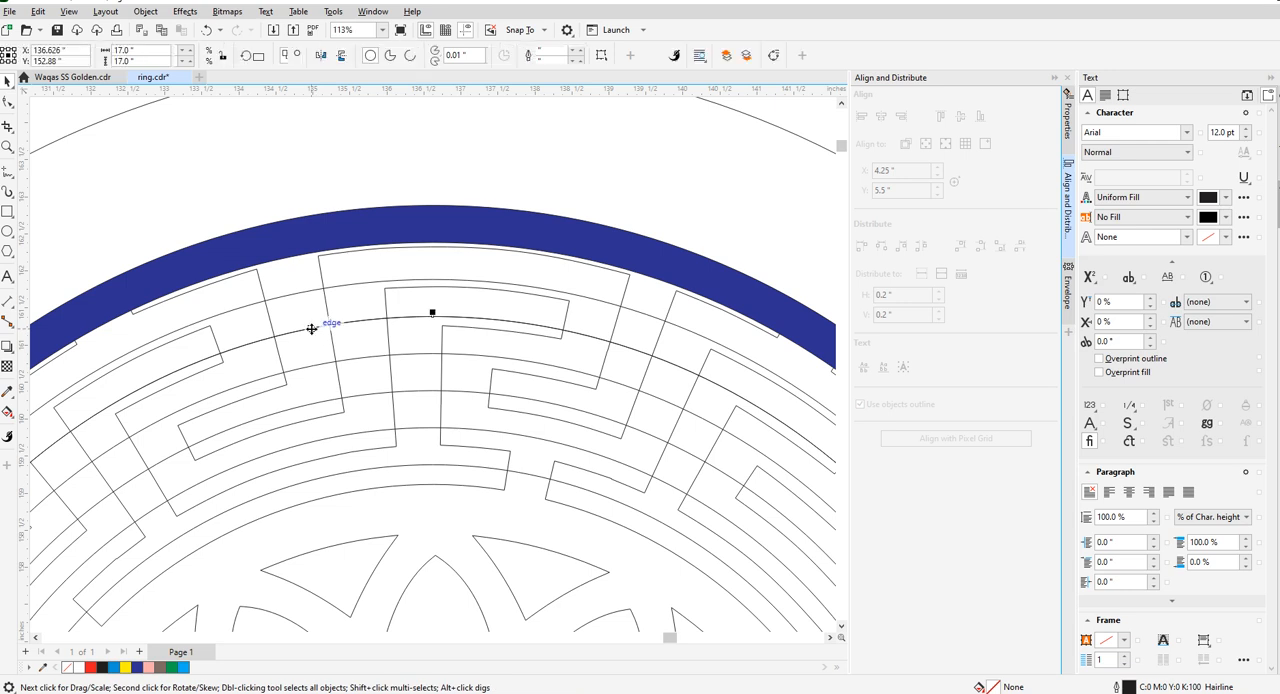
key("Delete")
- Fill the ring between the 18 in and 17 in diameters with the same dark blue
left_click(317, 290)
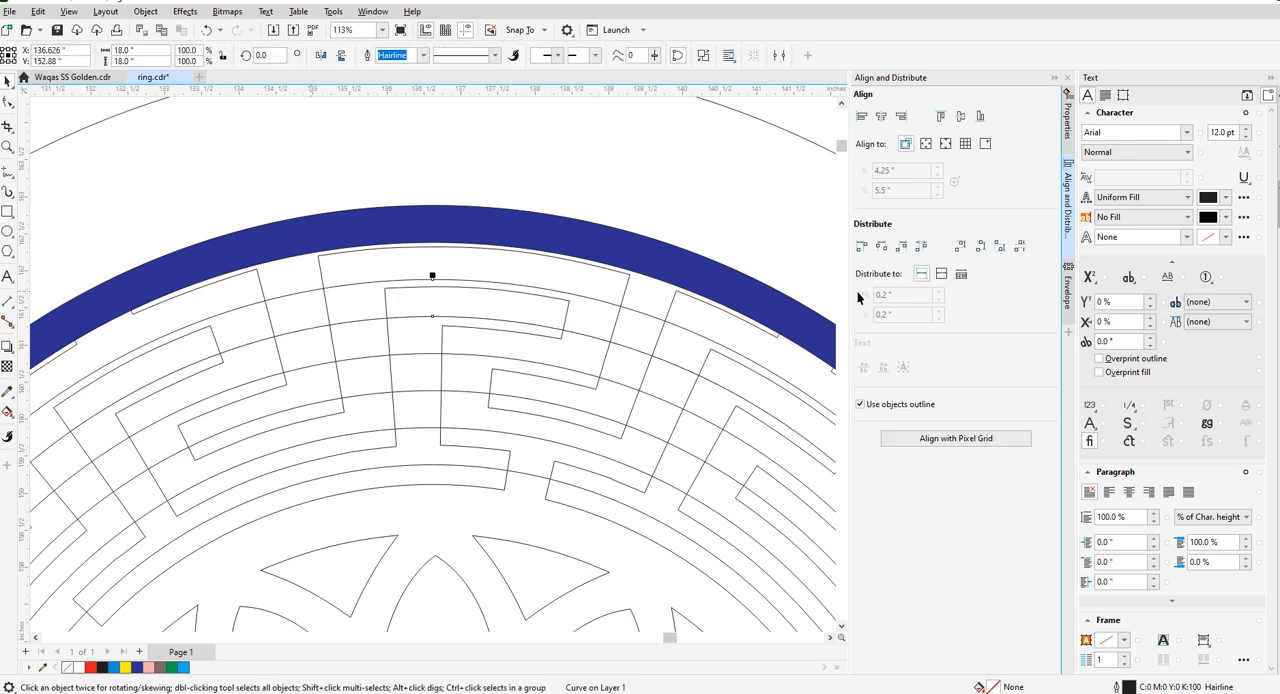
left_click(137, 667)
scroll(246, 252, "down", 2)
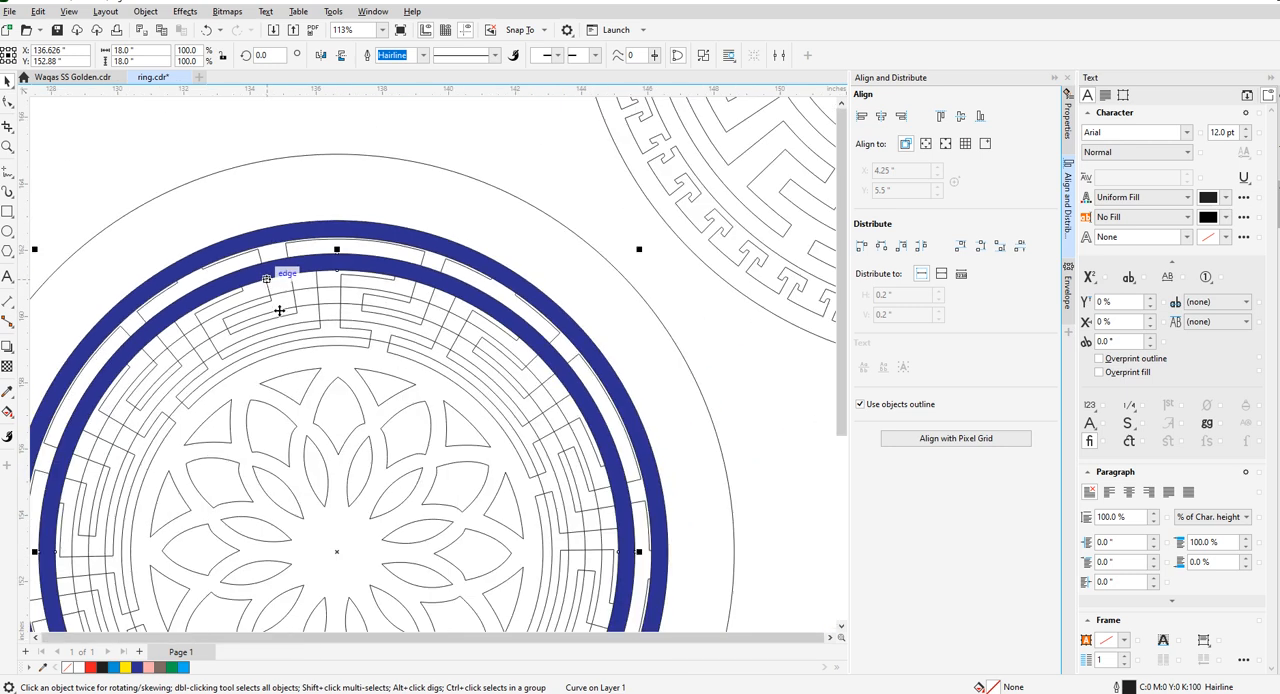
- Trim the 15 in circle out of the 16 in circle to make the third ring
scroll(283, 309, "up", 1)
left_click(286, 313)
scroll(280, 300, "up", 1)
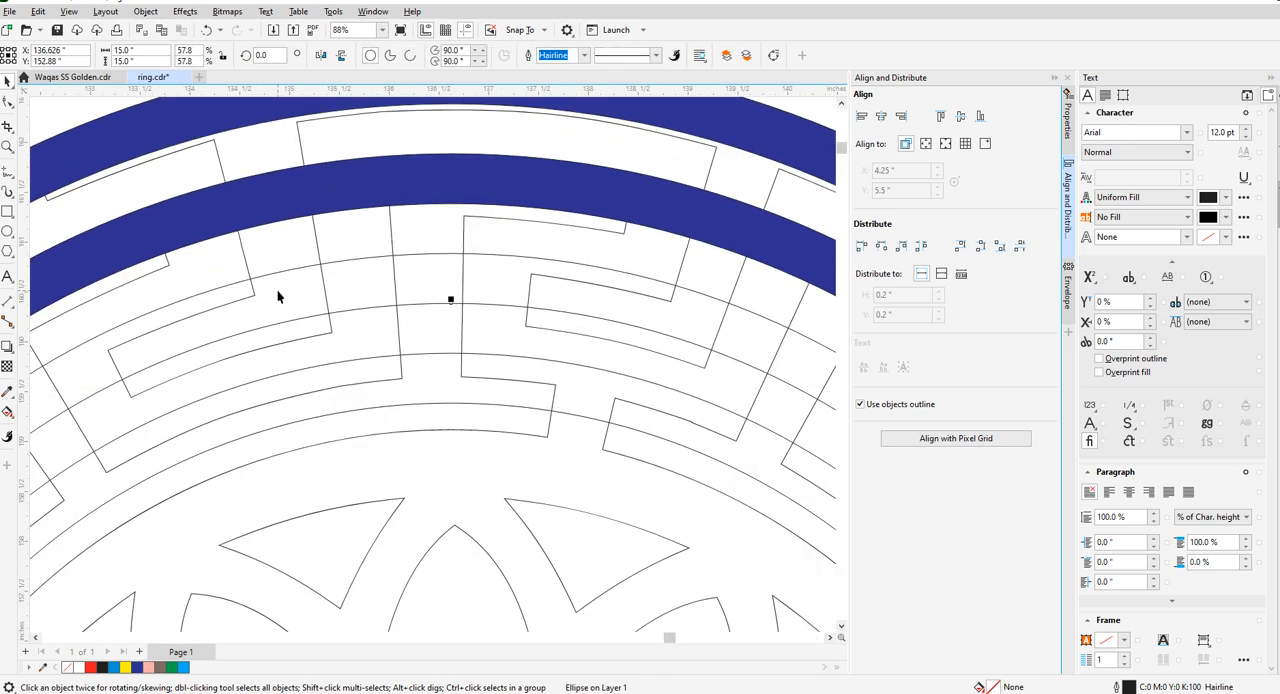
left_click(288, 270, "shift")
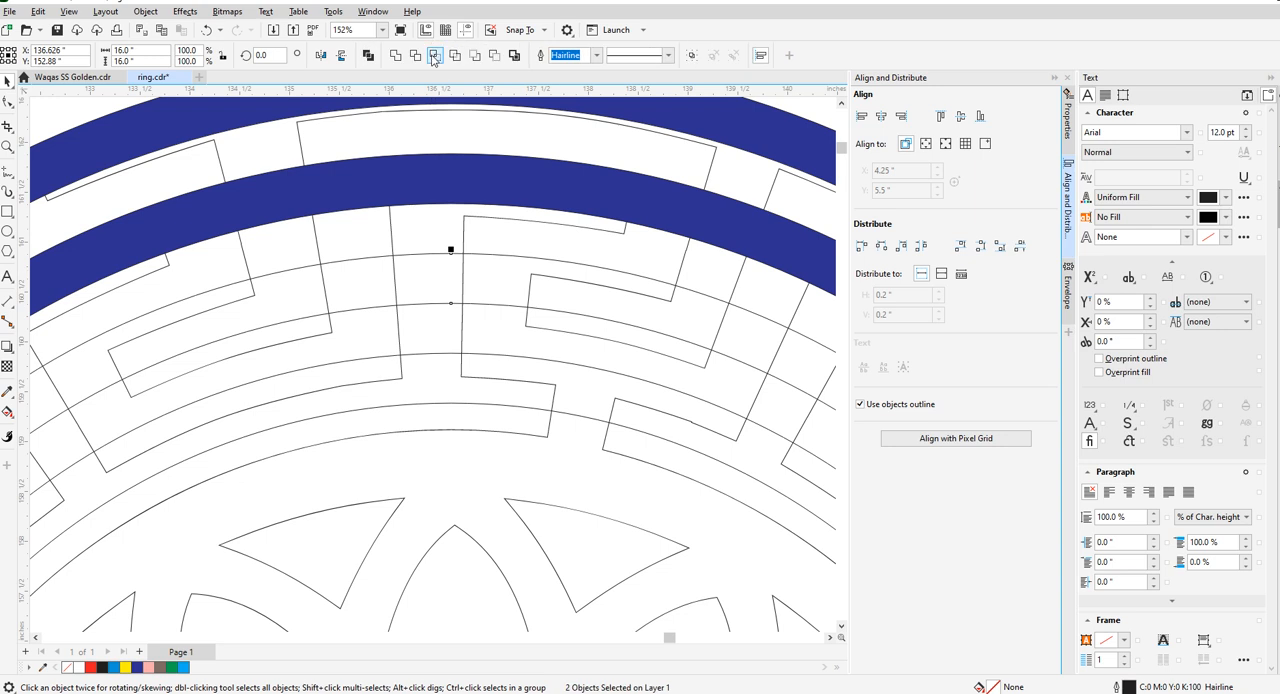
left_click(309, 316)
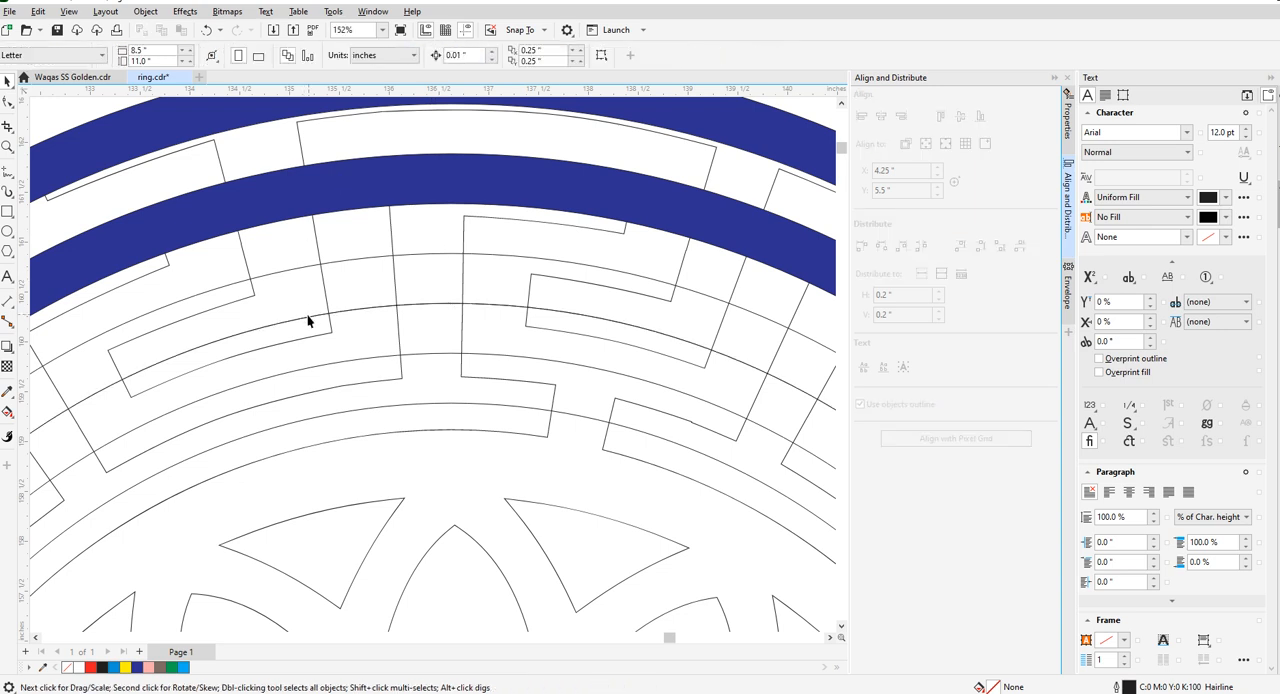
left_click(307, 318)
- Fill the ring between the 16 in and 15 in diameters with the same dark blue
left_click(302, 279)
left_click(298, 267)
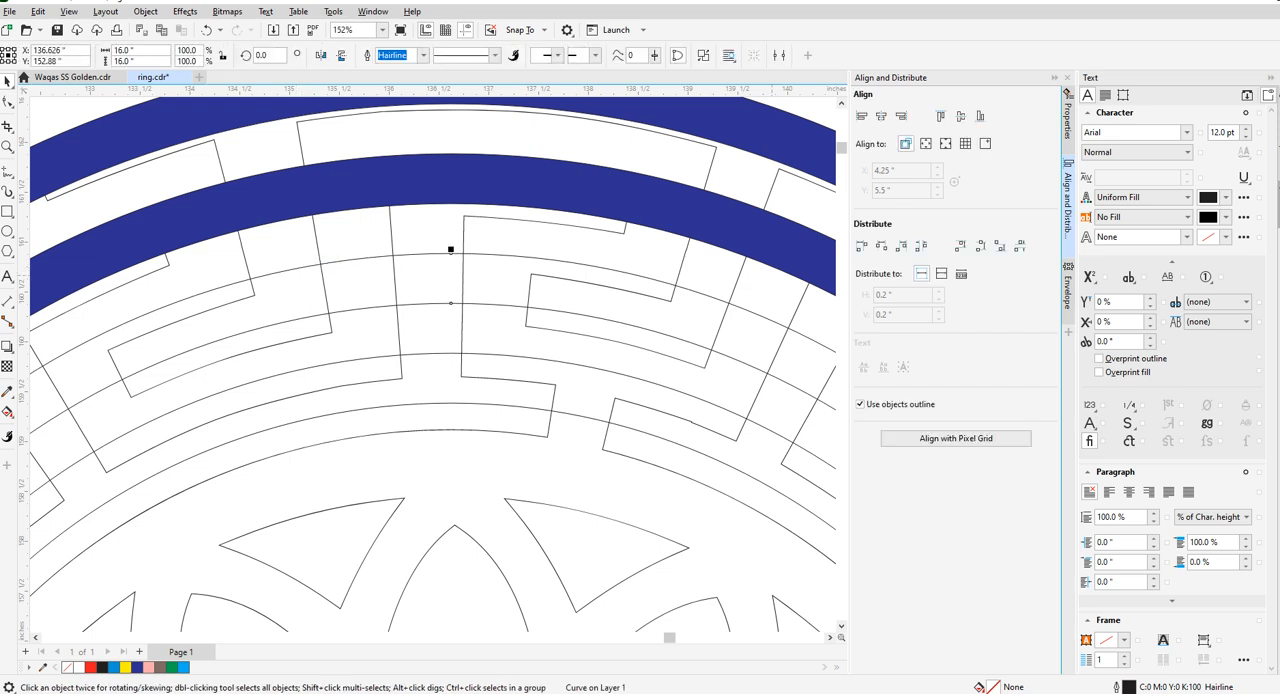
left_click(137, 667)
scroll(354, 298, "down", 3)
- Trim the 13 in circle out of the 14 in circle and delete the leftover 13 in circle
scroll(351, 347, "up", 1)
left_click(359, 344)
scroll(394, 316, "up", 2)
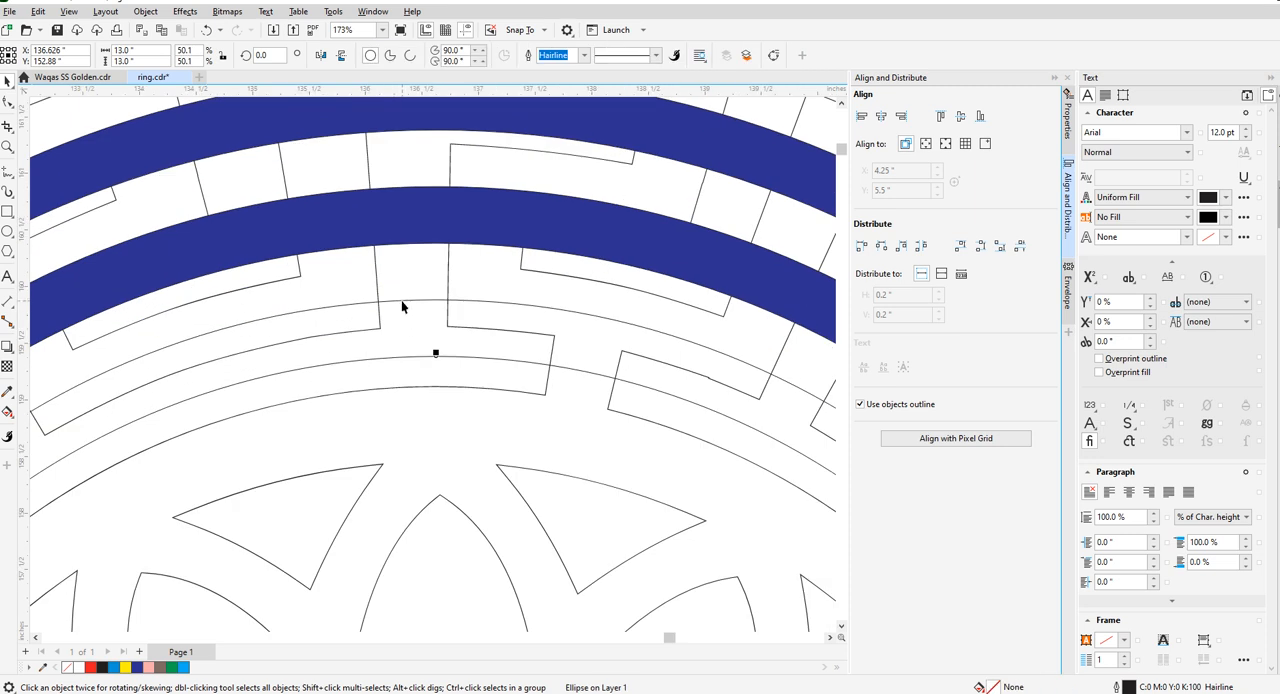
left_click(401, 300, "shift")
left_click(416, 57)
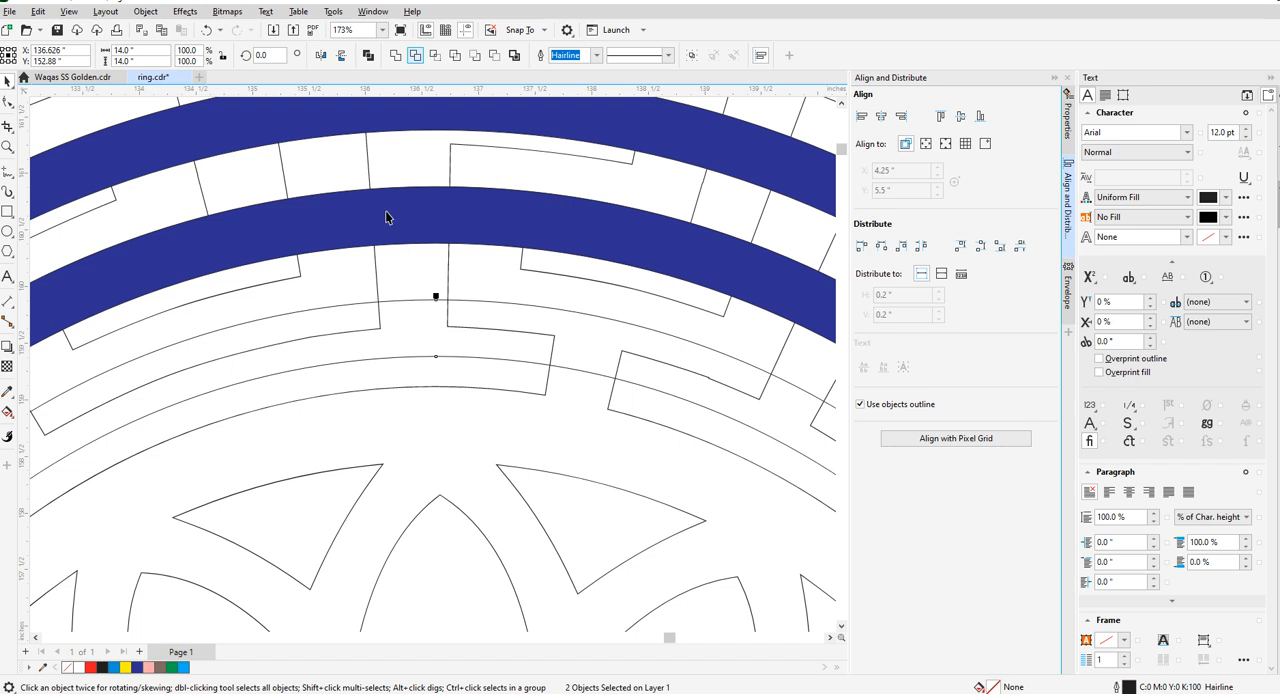
left_click(414, 363)
left_click(414, 358)
key("Delete")
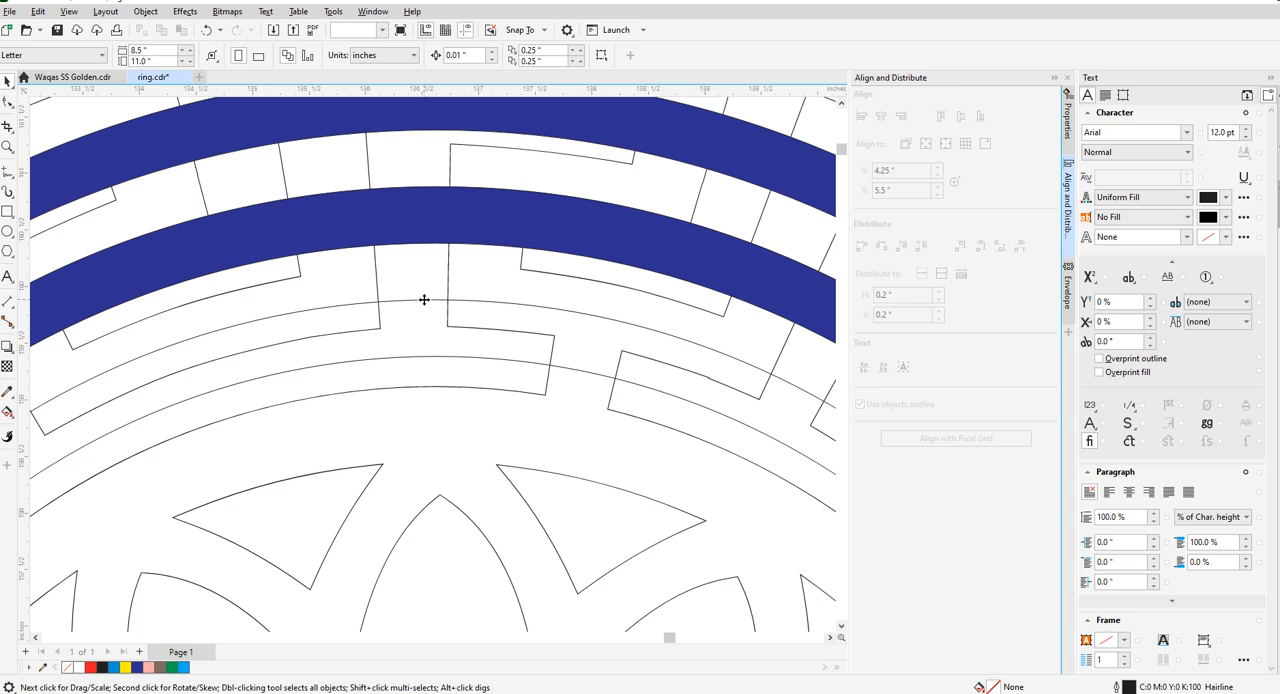
- Fill the innermost ring, between the 14 in and 13 in diameters, with dark blue and deselect it
left_click(423, 300)
scroll(436, 296, "down", 5)
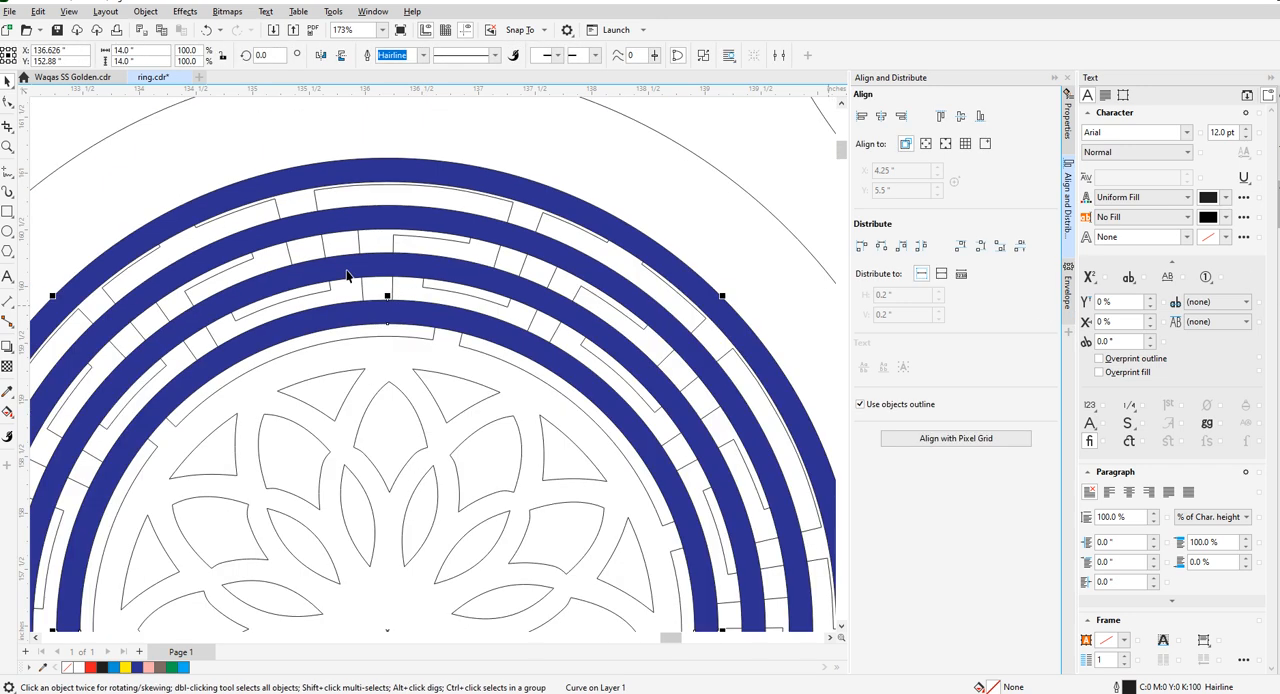
key("Escape")
- Ungroup the medallion's Greek-key pattern so its pieces can be selected individually
scroll(364, 232, "up", 2)
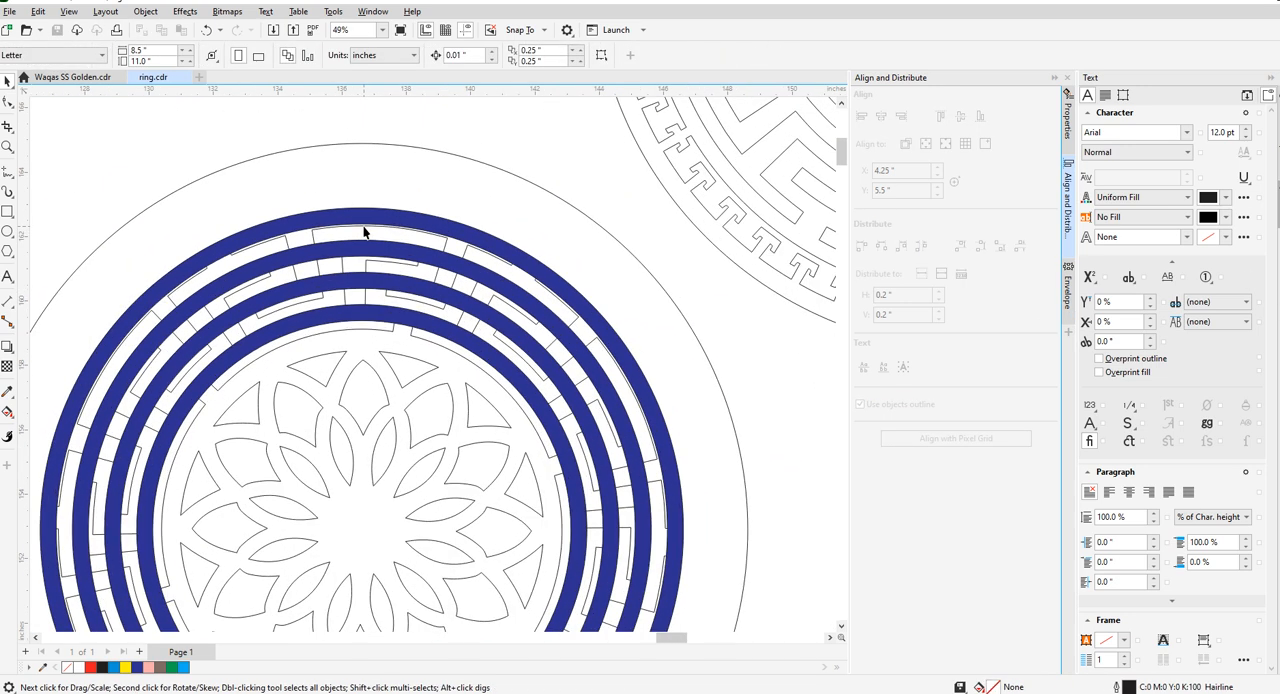
left_click(313, 240)
scroll(523, 240, "down", 2)
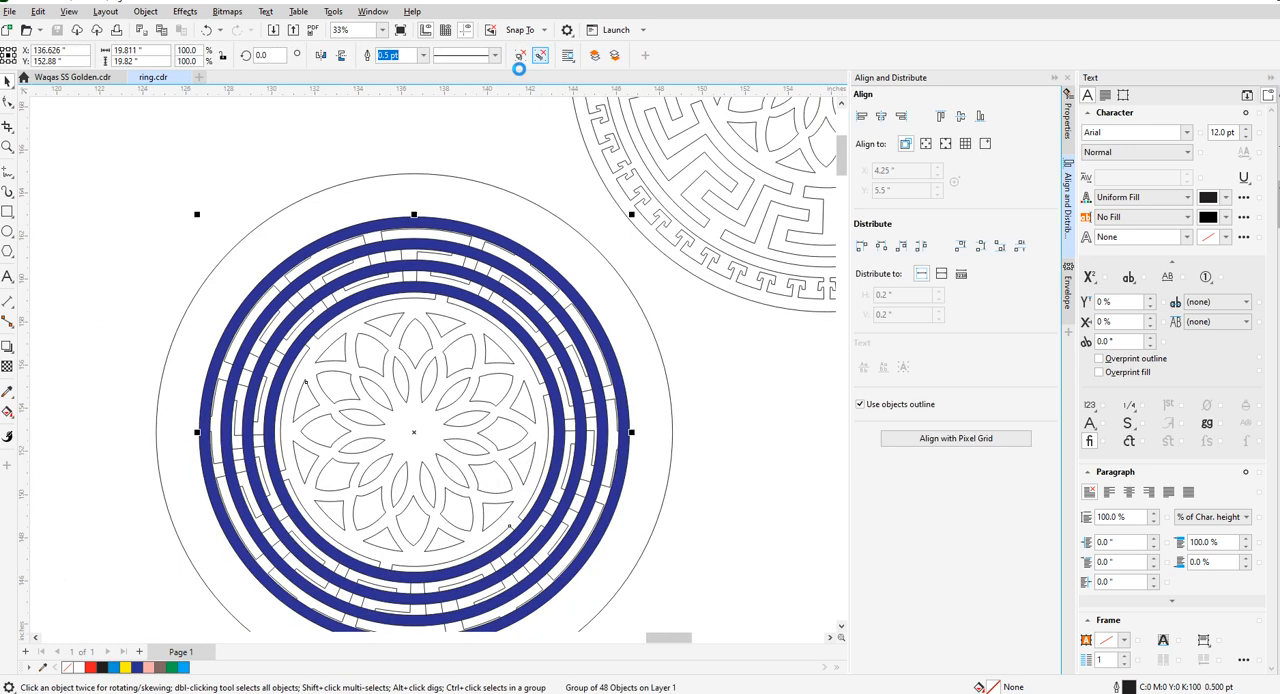
scroll(365, 233, "up", 3)
key("Escape")
- Fill the Greek-key piece at the top of the medallion with yellow and save the drawing
left_click(393, 244)
scroll(340, 221, "down", 5)
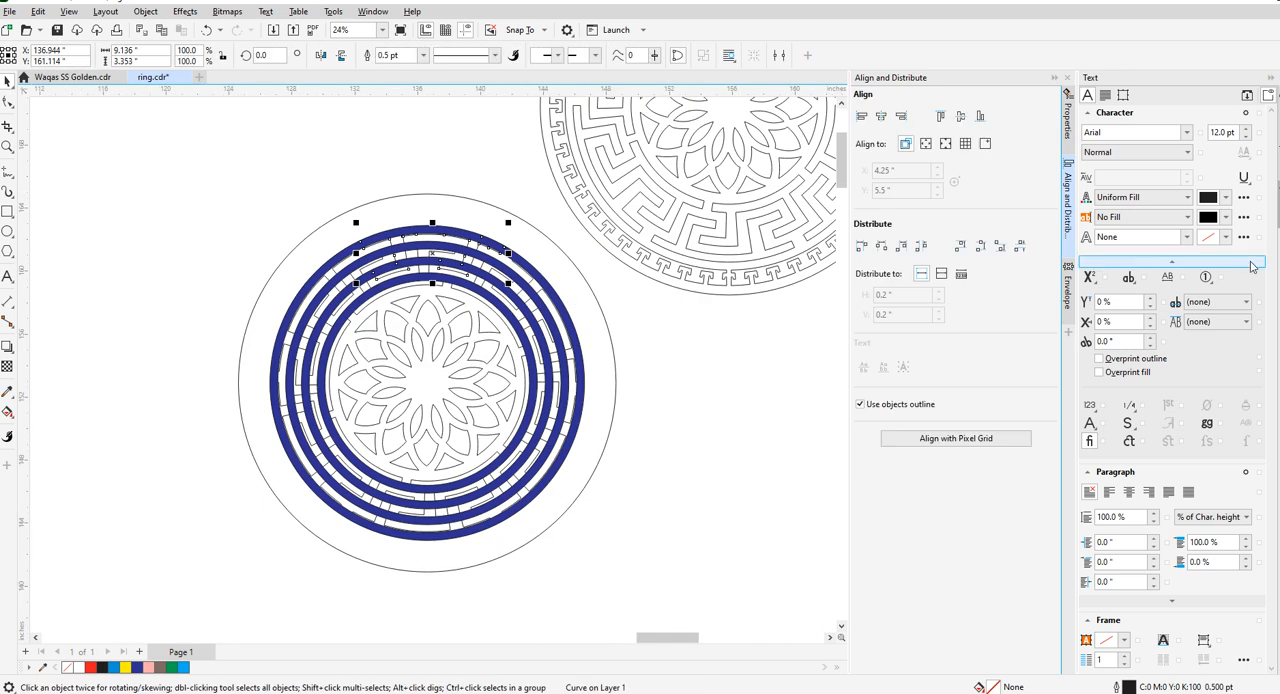
left_click(1278, 330)
left_click(639, 400)
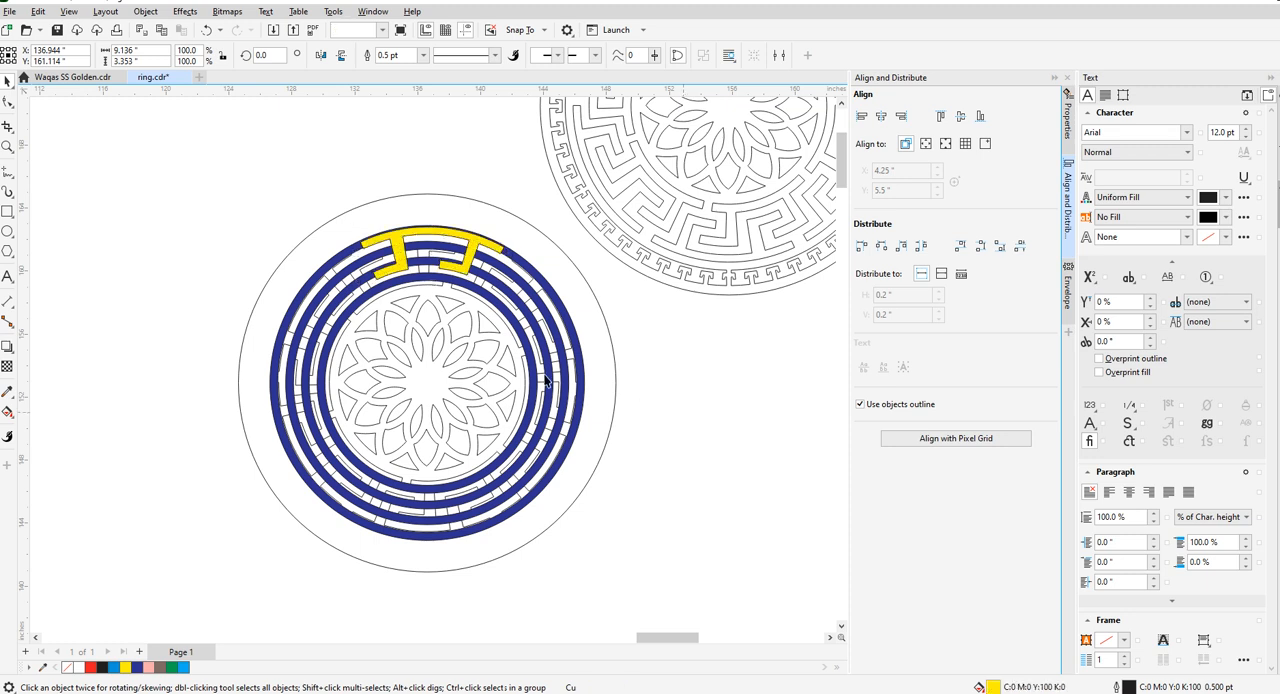
key("ctrl+s")
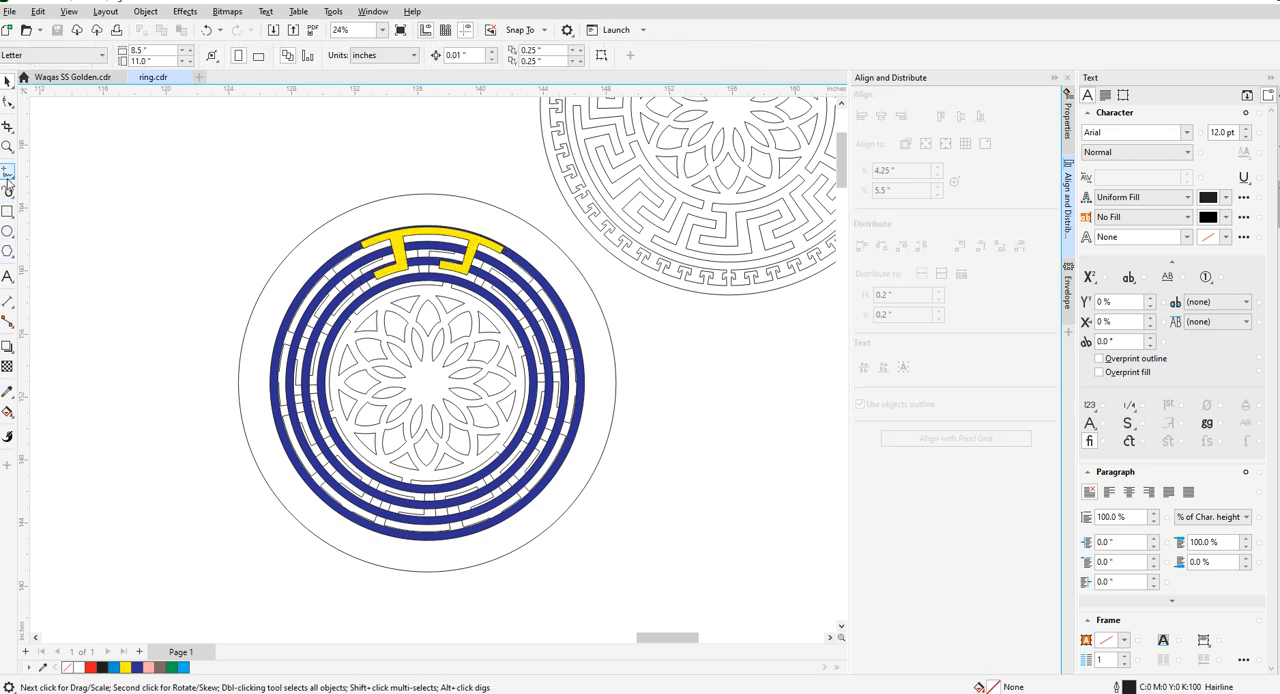
- Draw a horizontal line about 36.7 in long and a vertical line about 30.1 in long across the medallion
left_click(8, 178)
left_click(131, 381)
left_click(719, 381, "ctrl")
left_click(404, 140)
left_click(420, 620, "ctrl")
- Align the centres of the horizontal and vertical lines with the centre of the medallion
left_click(8, 80)
left_click(217, 381, "shift")
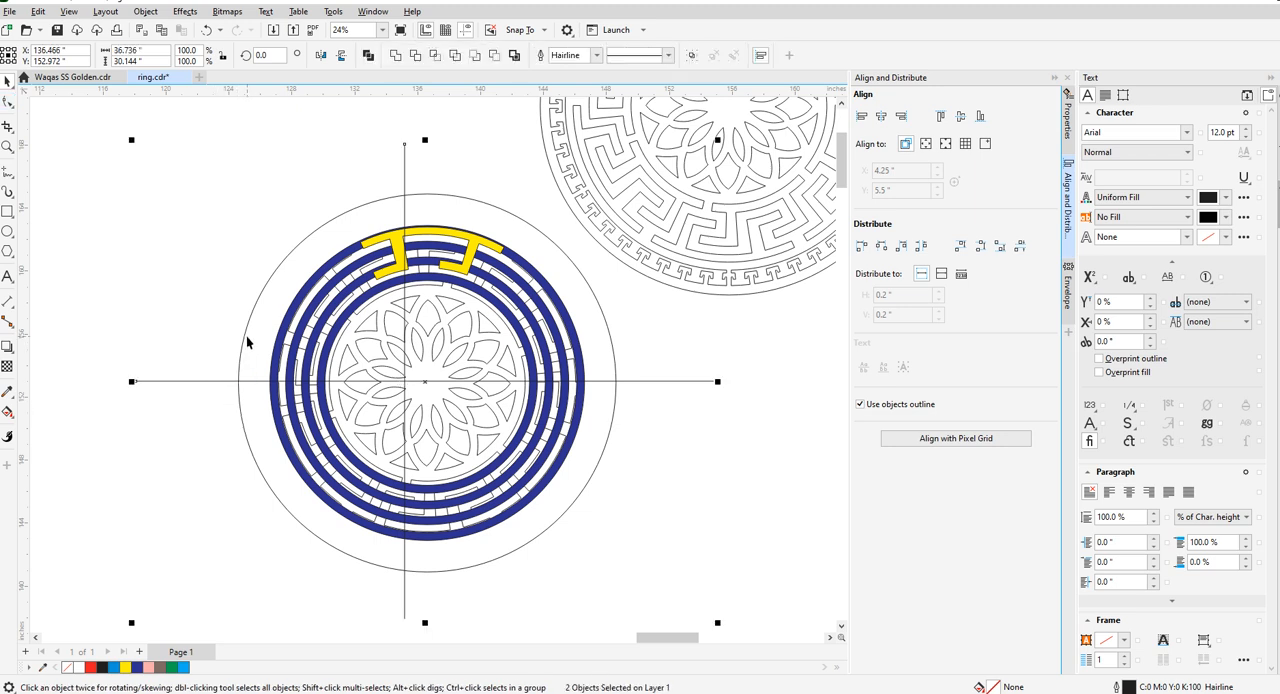
left_click(191, 314)
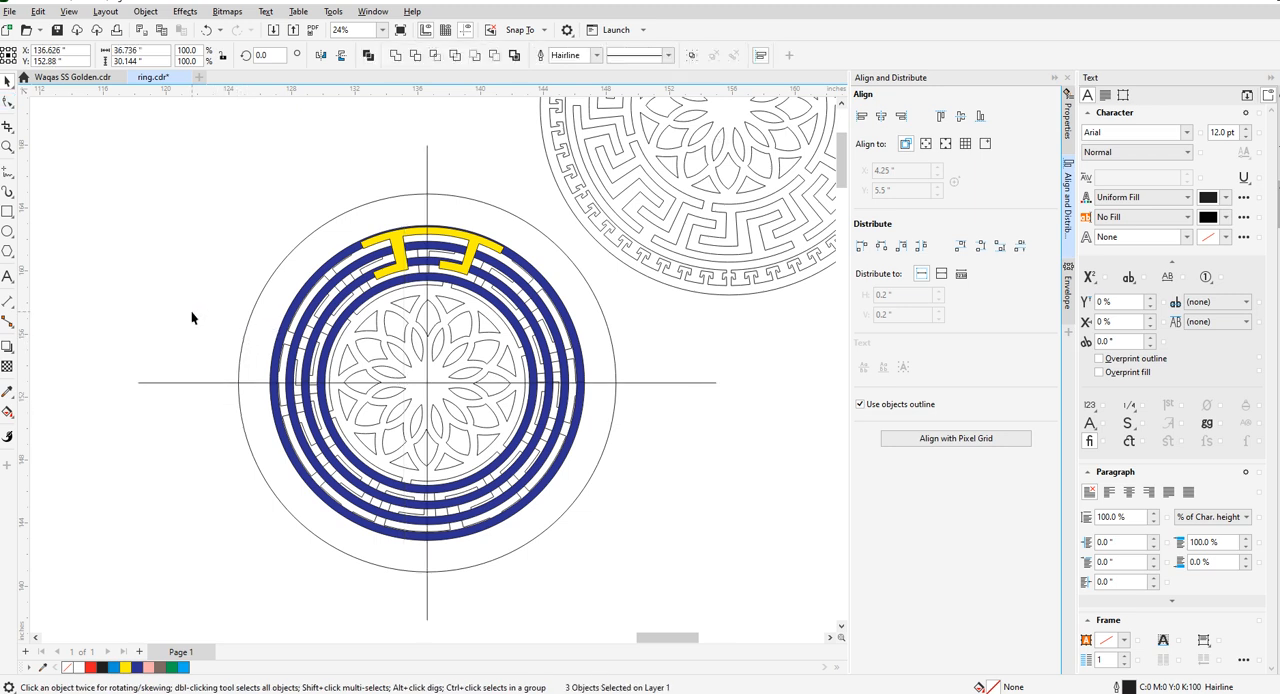
- Inspect the nodes of the yellow Greek-key piece and its position relative to the vertical centre line
scroll(427, 226, "up", 2)
scroll(427, 226, "up", 1)
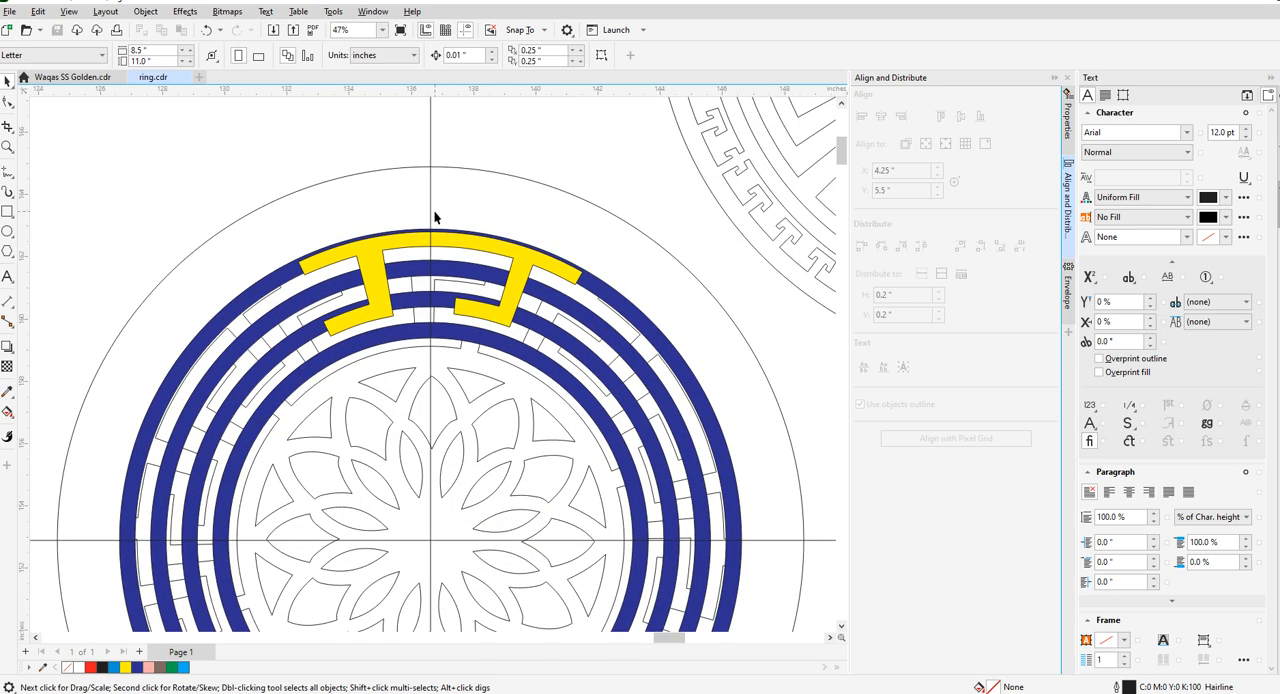
scroll(433, 235, "up", 1)
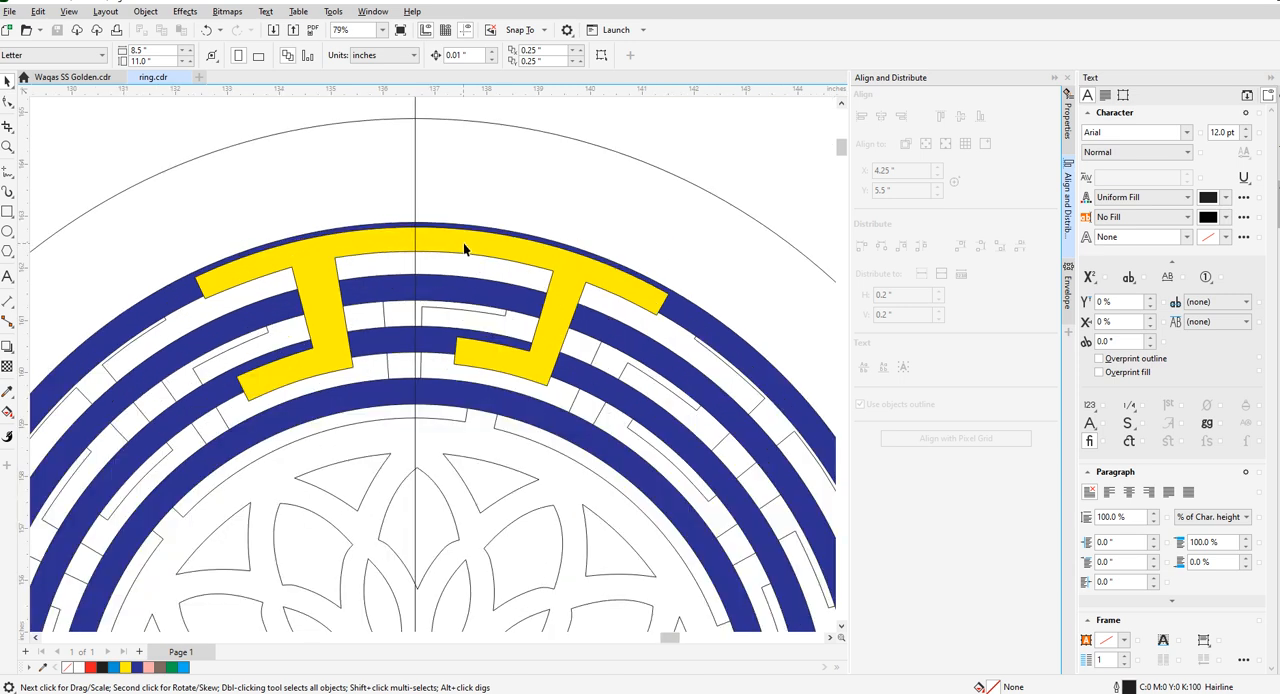
left_click(463, 244)
left_click(8, 102)
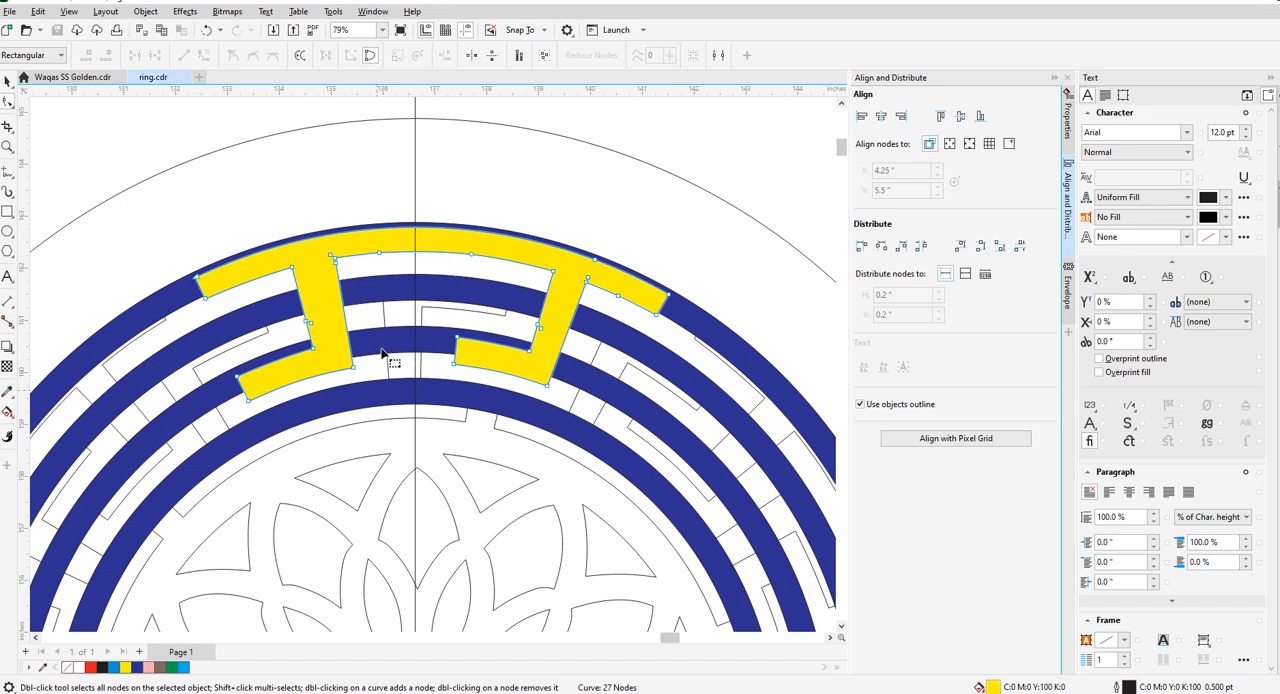
left_click(10, 83)
left_click(77, 112)
- Group the horizontal and vertical centre lines
scroll(453, 265, "down", 2)
left_click(436, 222)
scroll(543, 358, "down", 2)
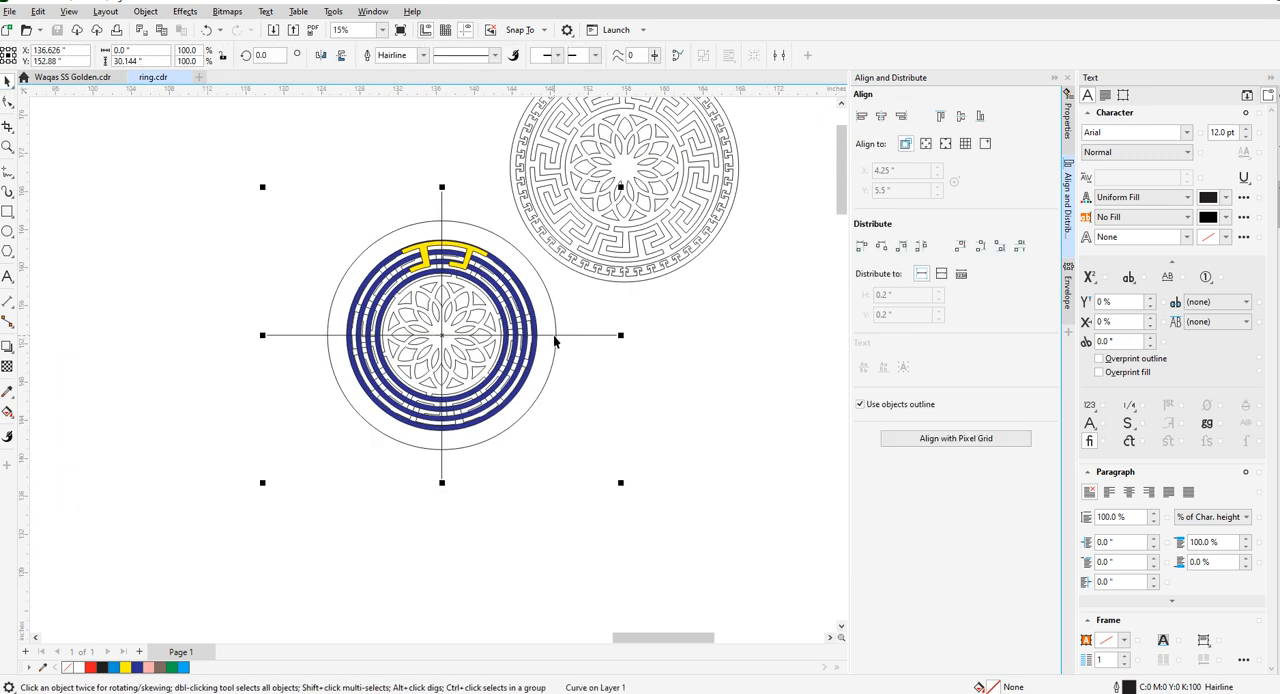
left_click(554, 338, "shift")
key("ctrl+g")
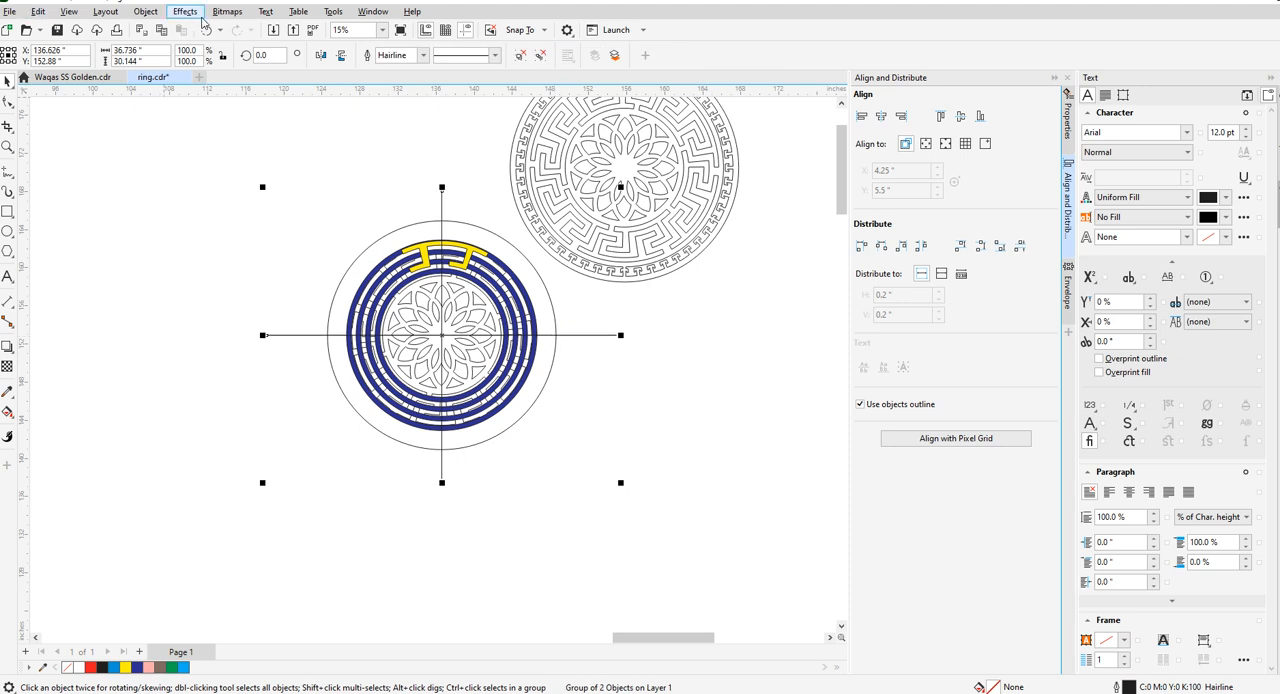
- Add a copy of the crossed-line group rotated to 45 degrees about the medallion's centre
left_click(266, 55)
type("5")
key("Return")
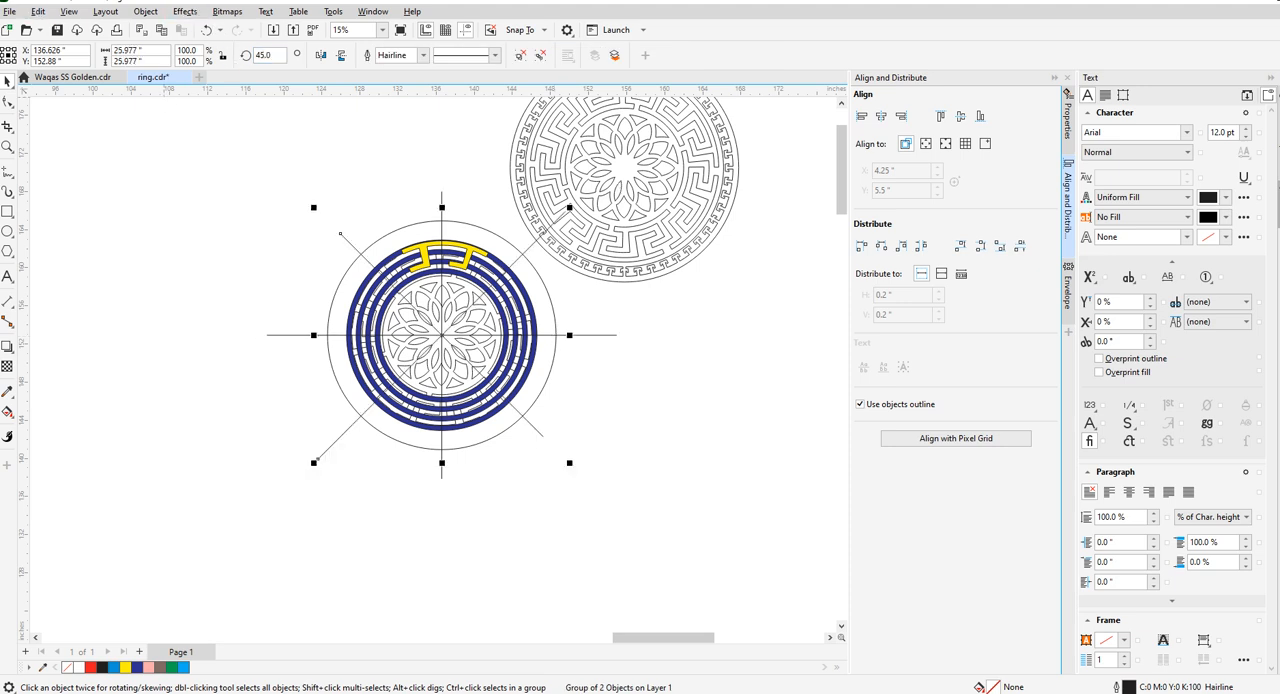
- Add another copy of the crossed lines rotated to 22.5 degrees
scroll(371, 251, "up", 2)
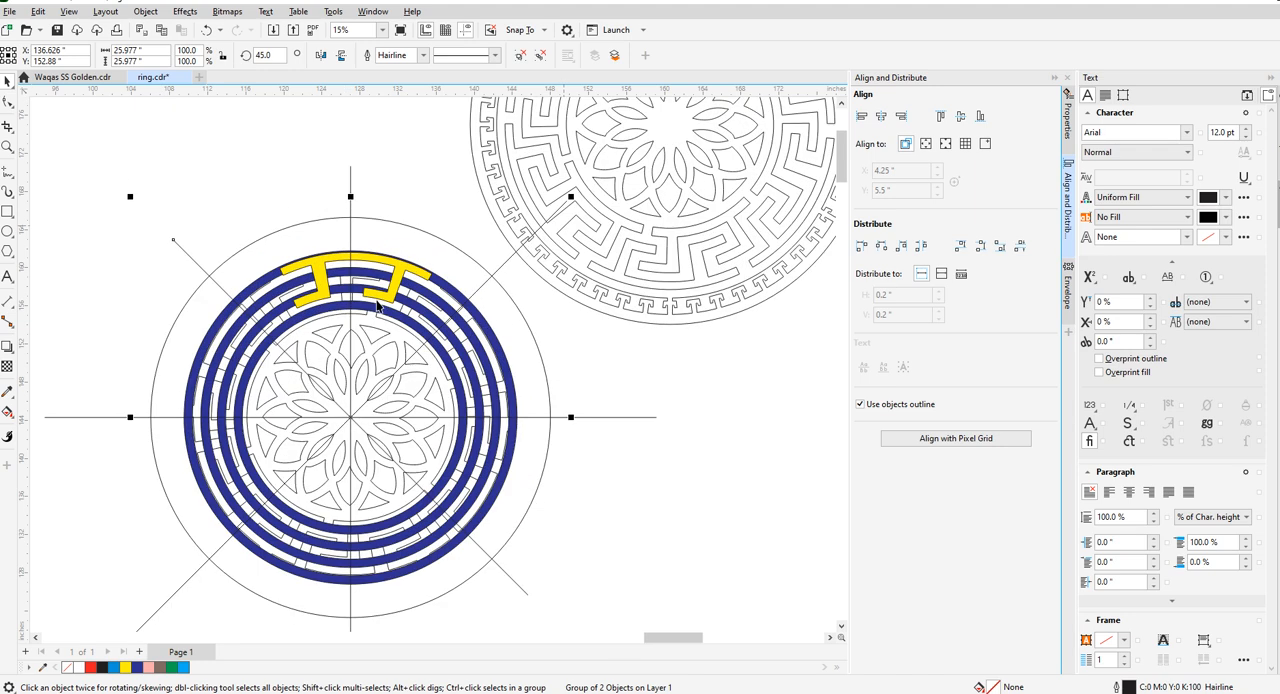
left_click(268, 55)
type("22.5")
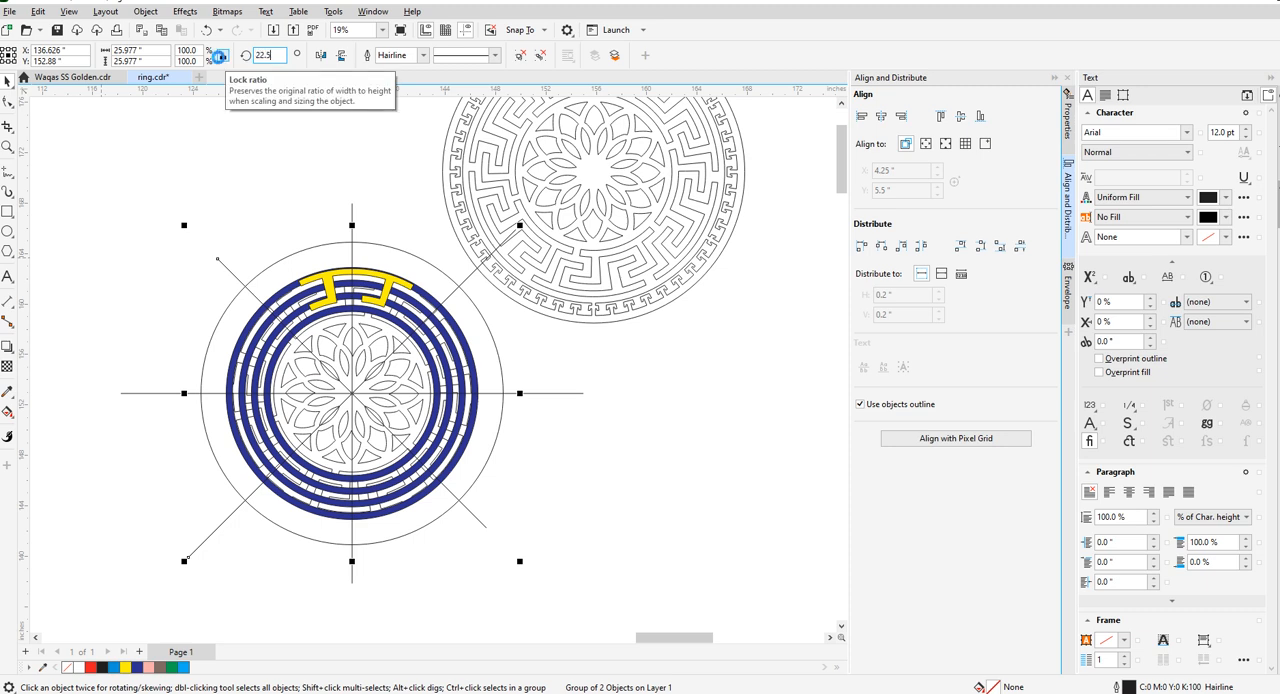
key("Return")
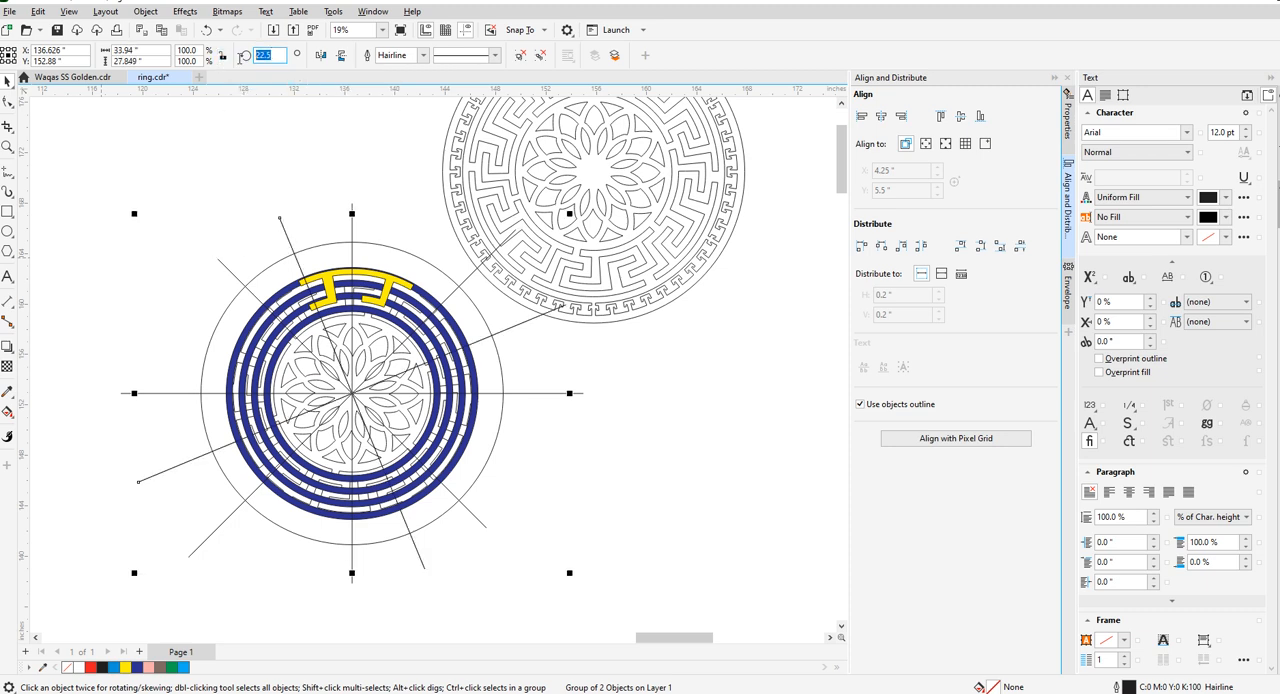
- Add a final copy of the crossed lines rotated to 67.5 degrees and deselect it
type("67.5")
key("Return")
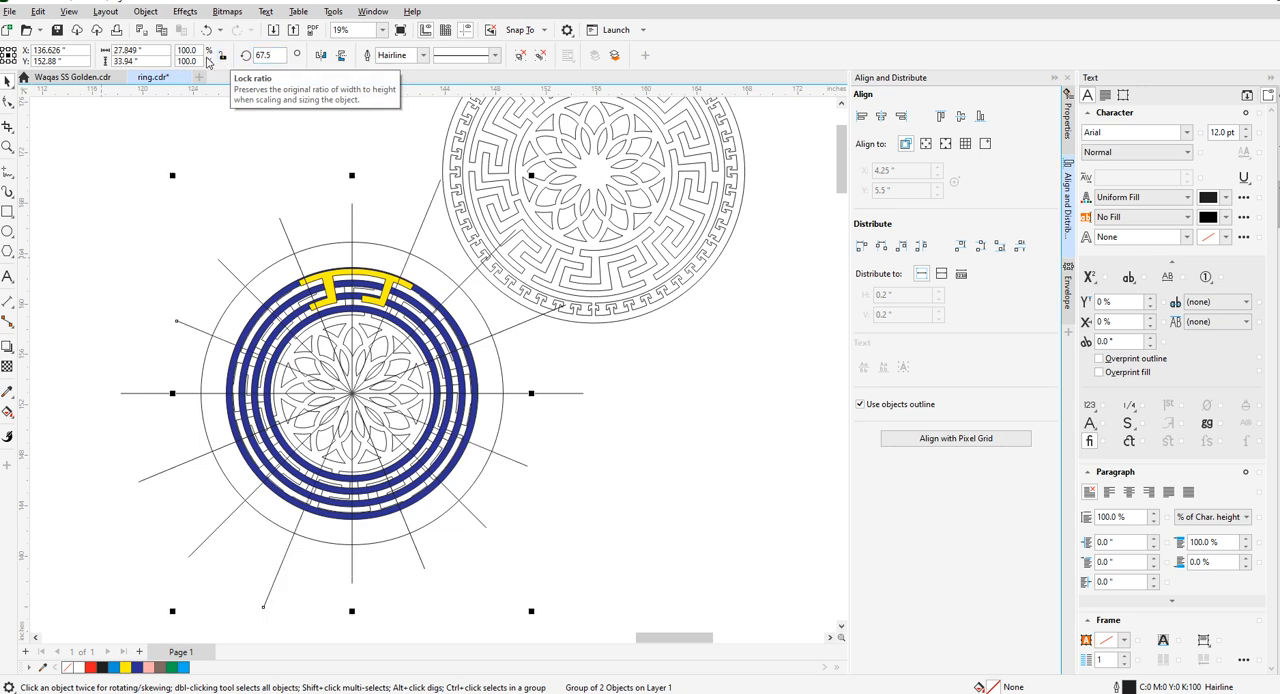
left_click(177, 185)
scroll(372, 298, "up", 3)
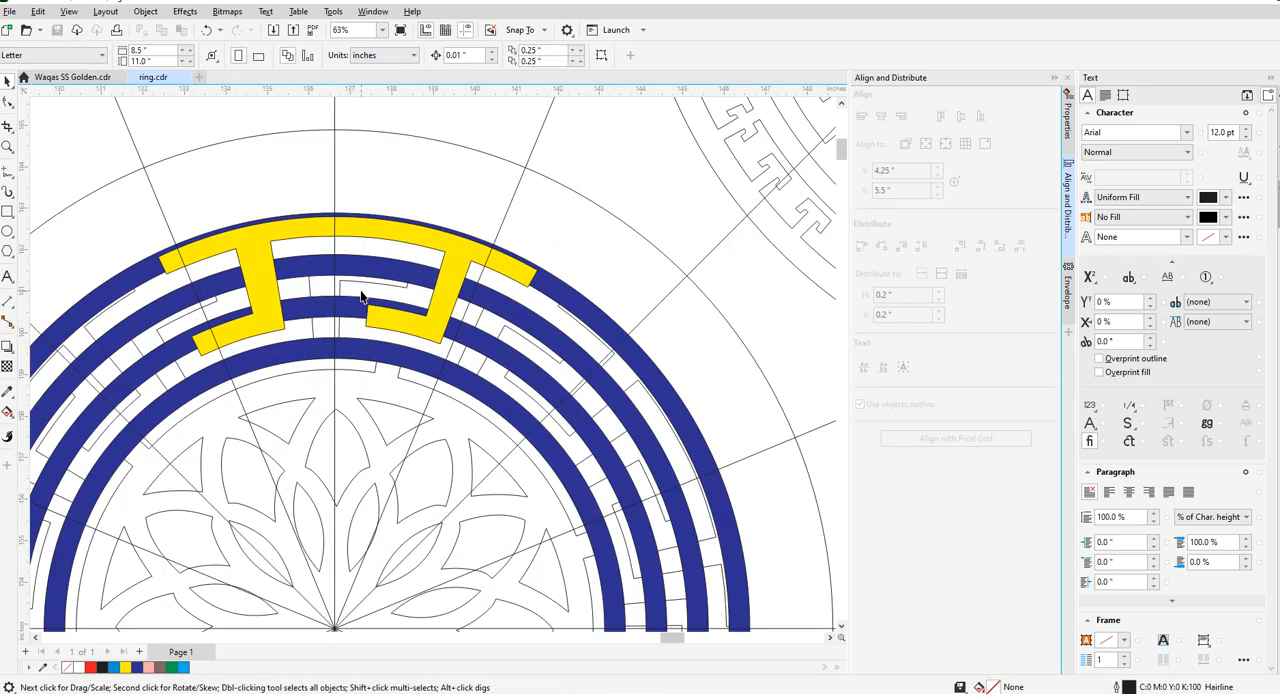
- Start node editing the yellow key piece and move its outer left corner onto the outermost ring's outer edge
left_click(342, 232)
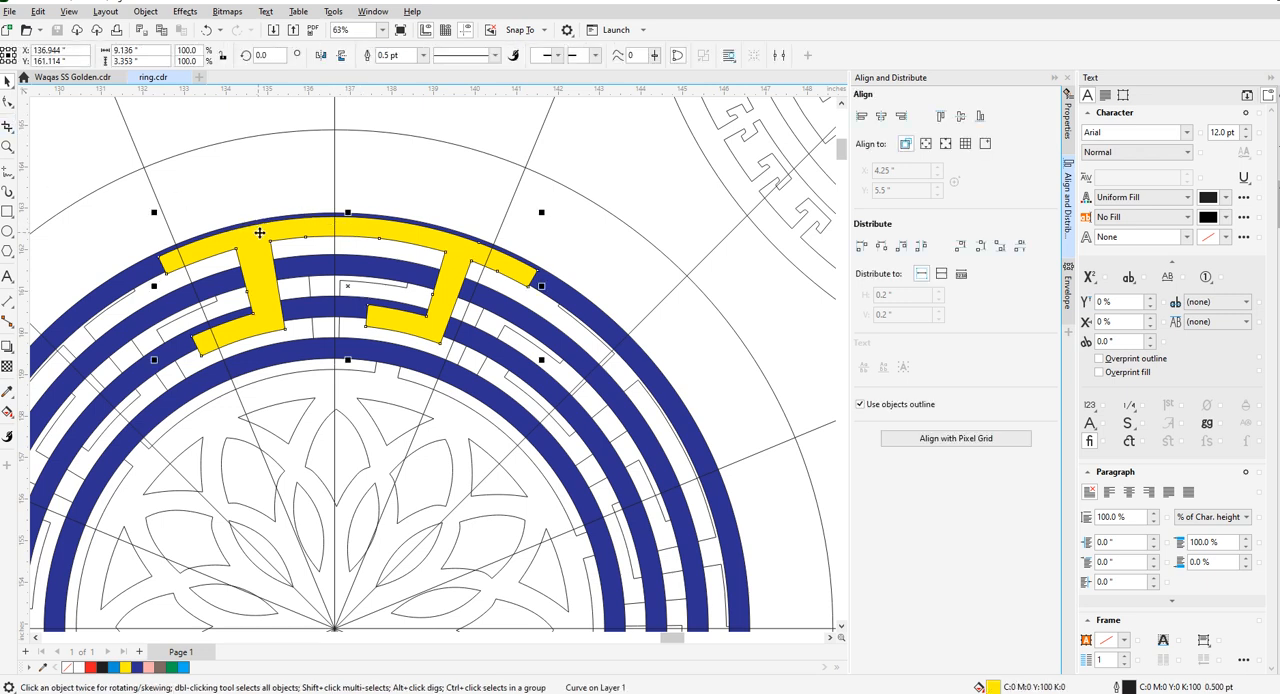
scroll(364, 166, "down", 2)
scroll(322, 190, "up", 2)
left_click(8, 102)
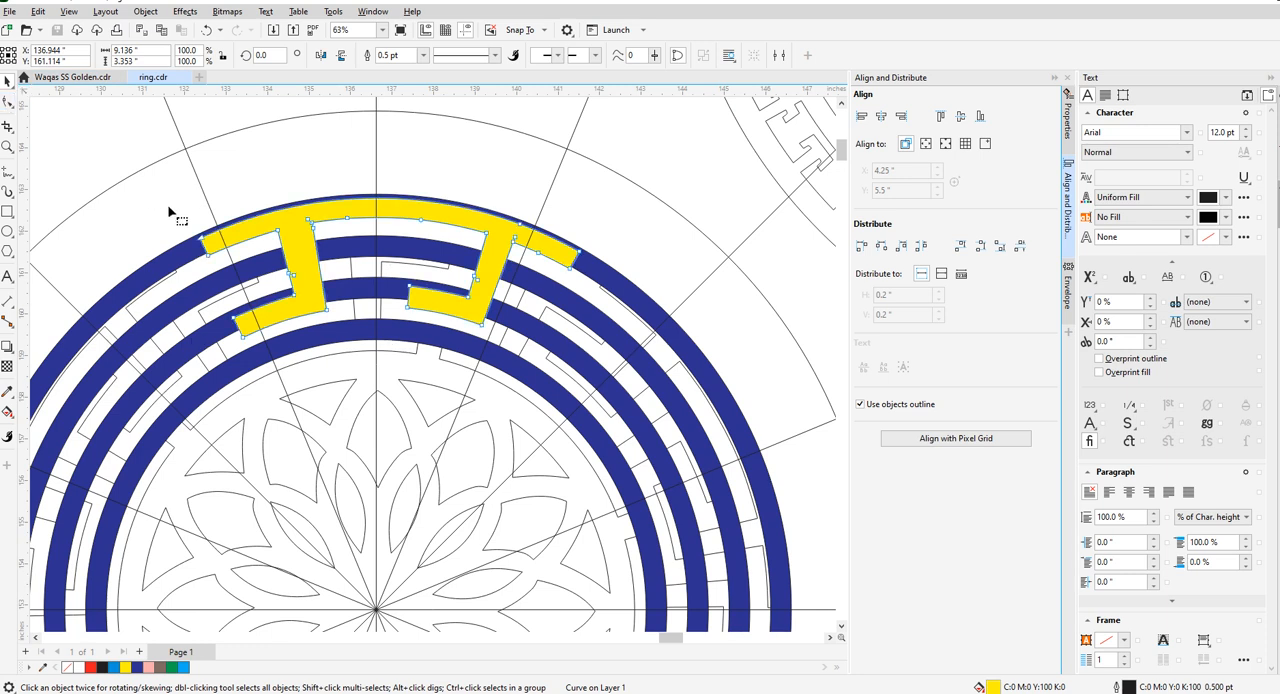
scroll(200, 236, "up", 2)
scroll(203, 246, "up", 2)
left_click_drag(205, 251, 199, 241)
scroll(199, 241, "down", 4)
scroll(505, 218, "up", 4)
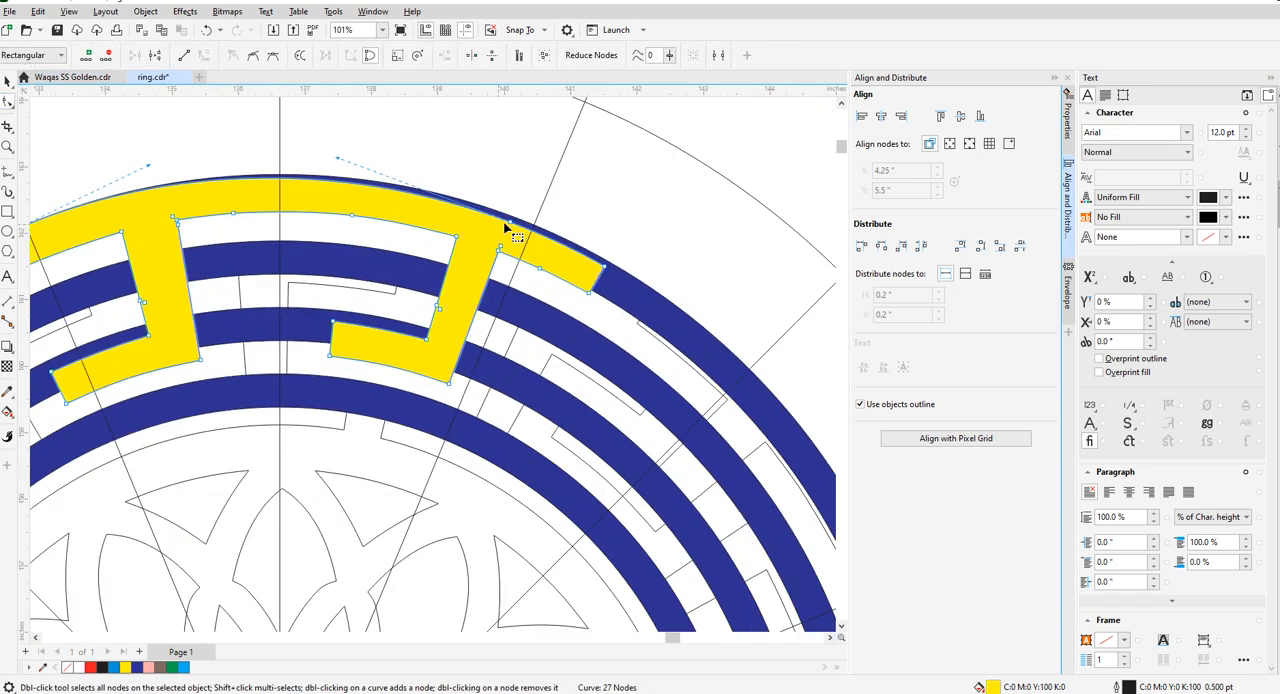
- Delete the surplus node on the key piece's outer arc and move the outer right corner onto the outermost ring's outer edge
left_click_drag(497, 205, 525, 238)
key("Delete")
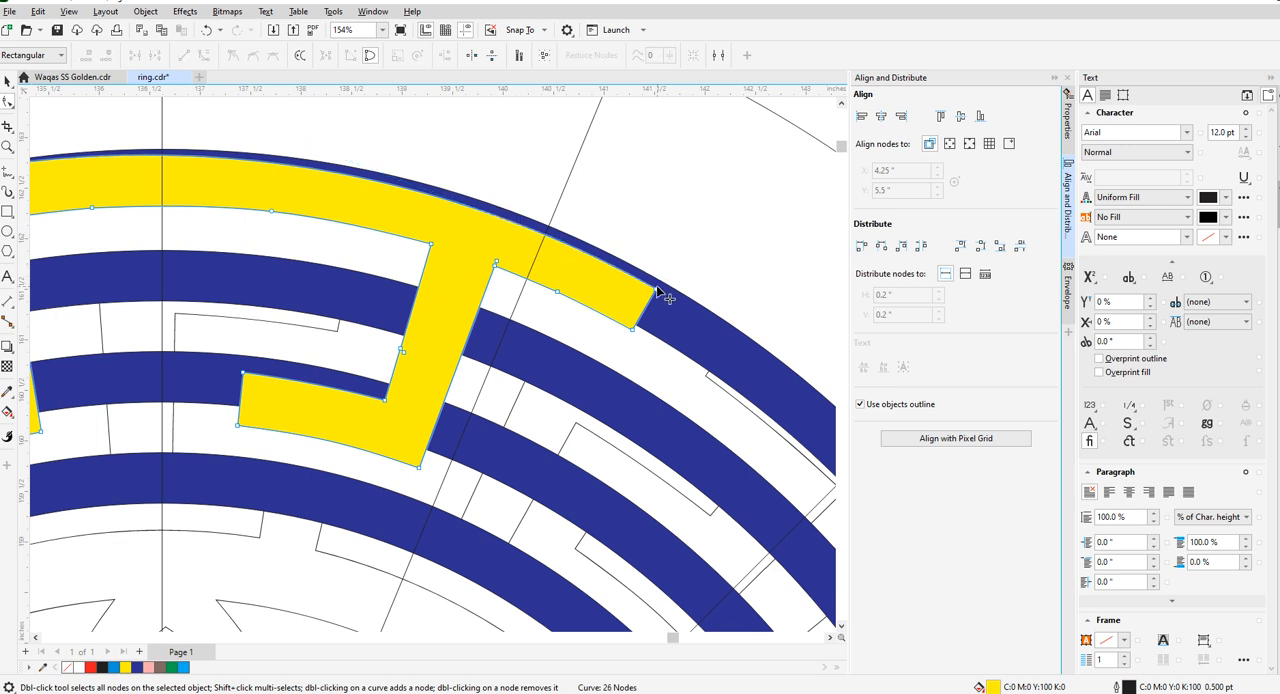
left_click_drag(657, 291, 661, 280)
scroll(659, 280, "down", 1)
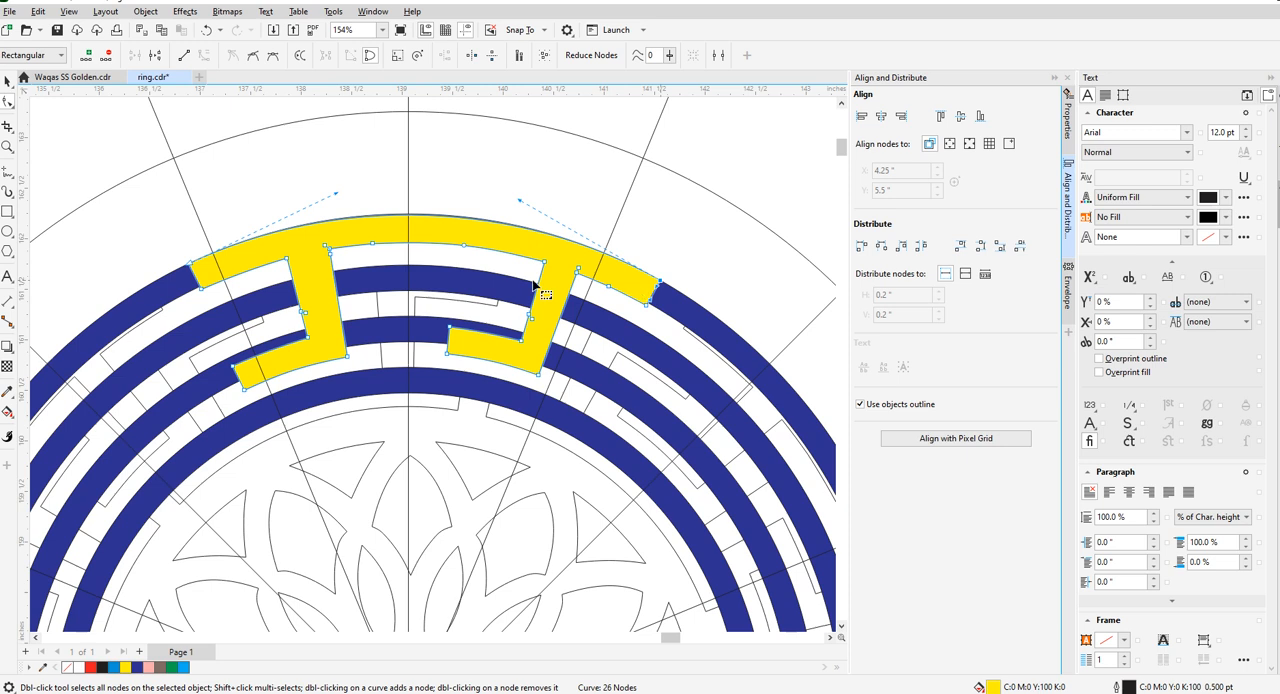
scroll(422, 209, "up", 1)
scroll(405, 220, "up", 3)
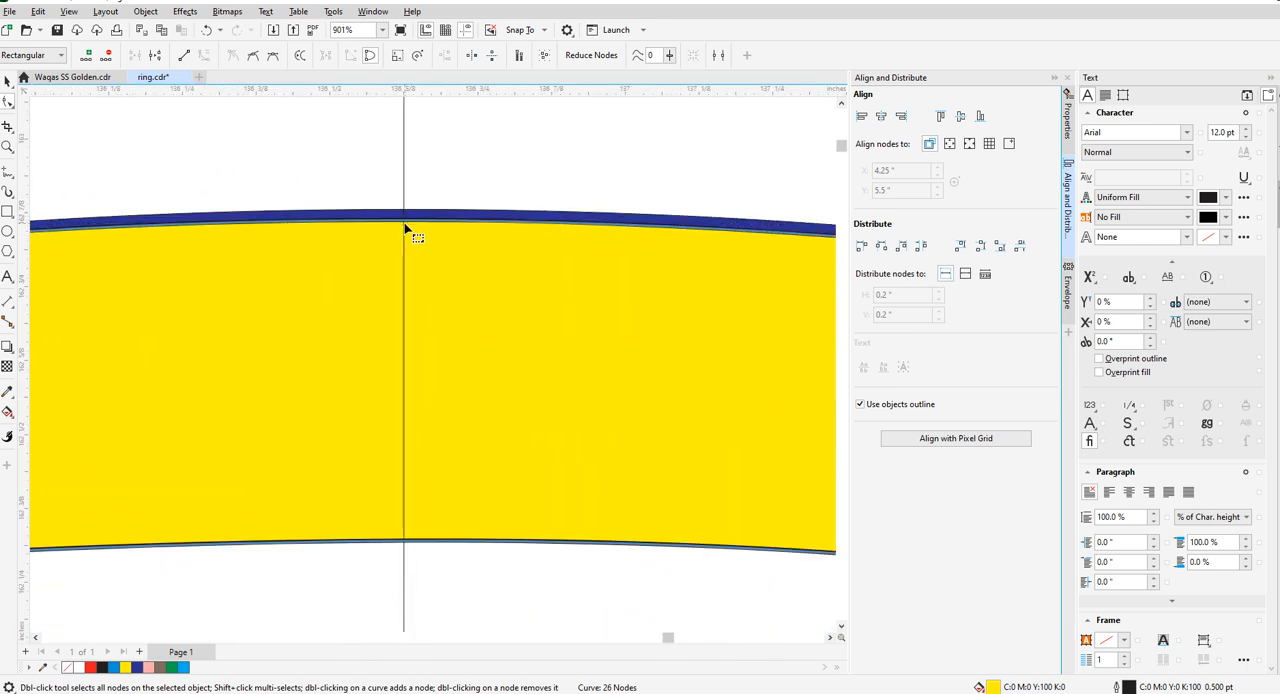
left_click(405, 219)
scroll(407, 235, "down", 3)
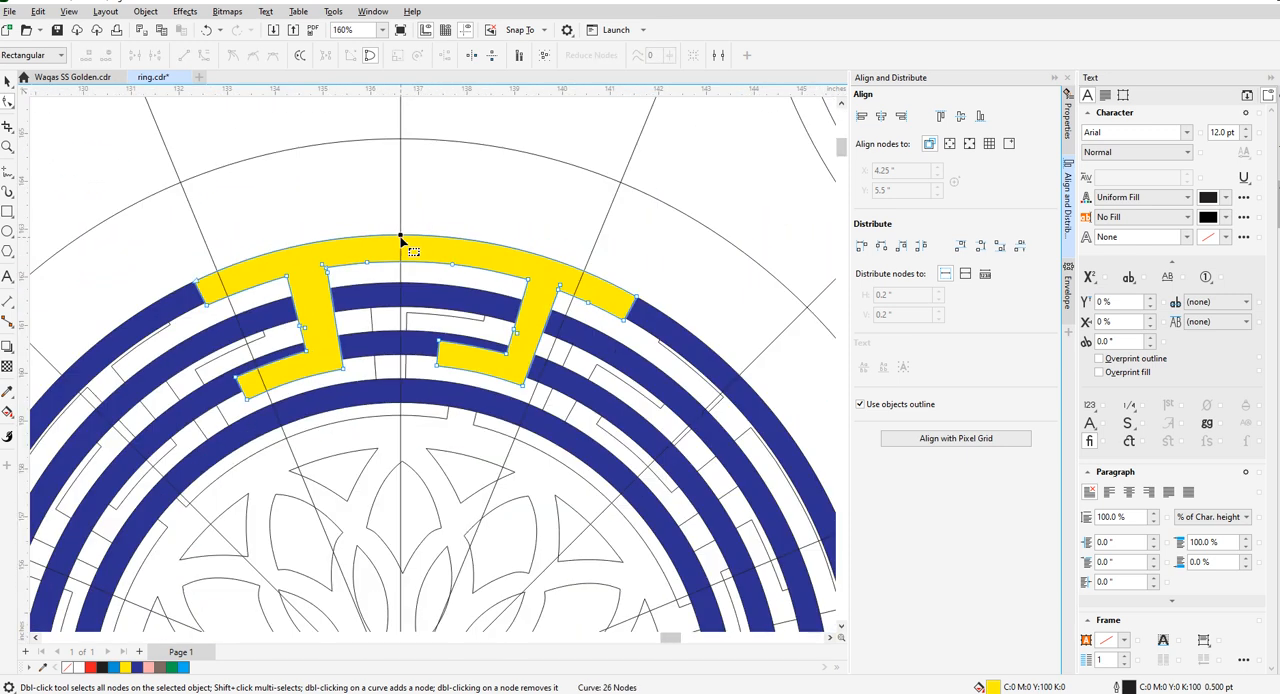
- Move the left end's lower corner onto the outermost ring's inner edge and remove the key piece's fill
scroll(237, 298, "up", 5)
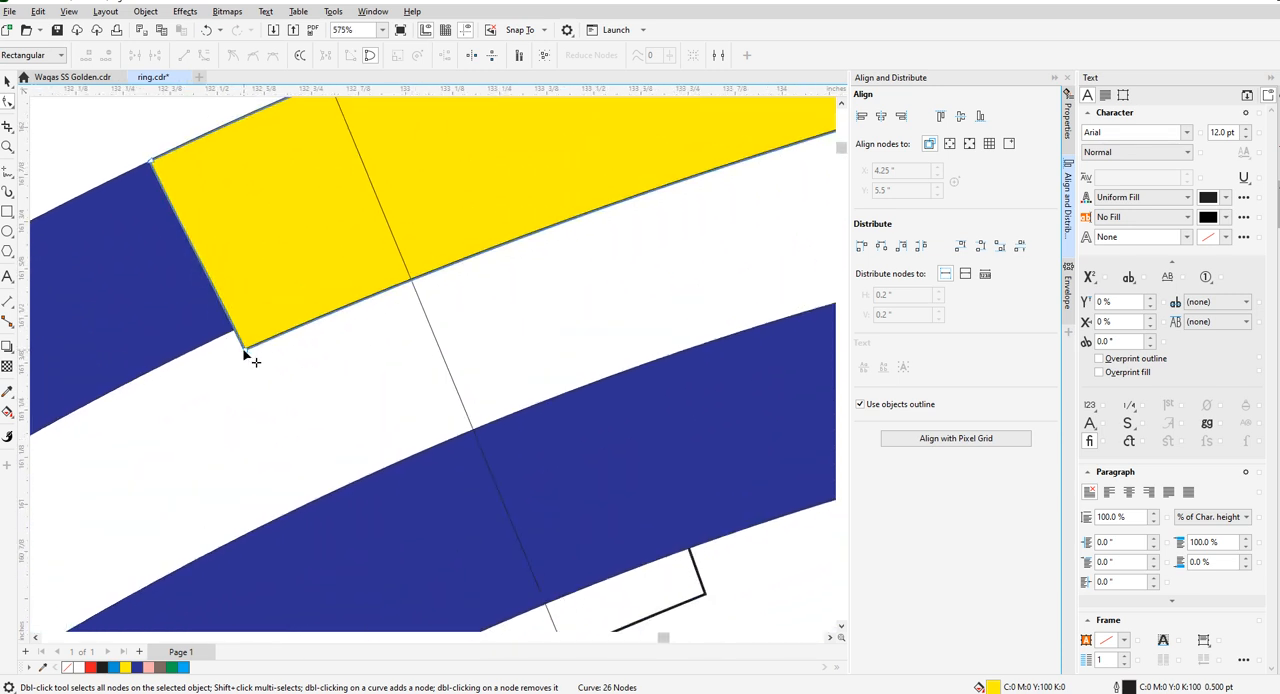
mouse_move(244, 352)
left_mouse_down()
mouse_move(249, 332)
mouse_move(230, 336)
left_mouse_up()
scroll(232, 361, "down", 4)
scroll(390, 306, "up", 2)
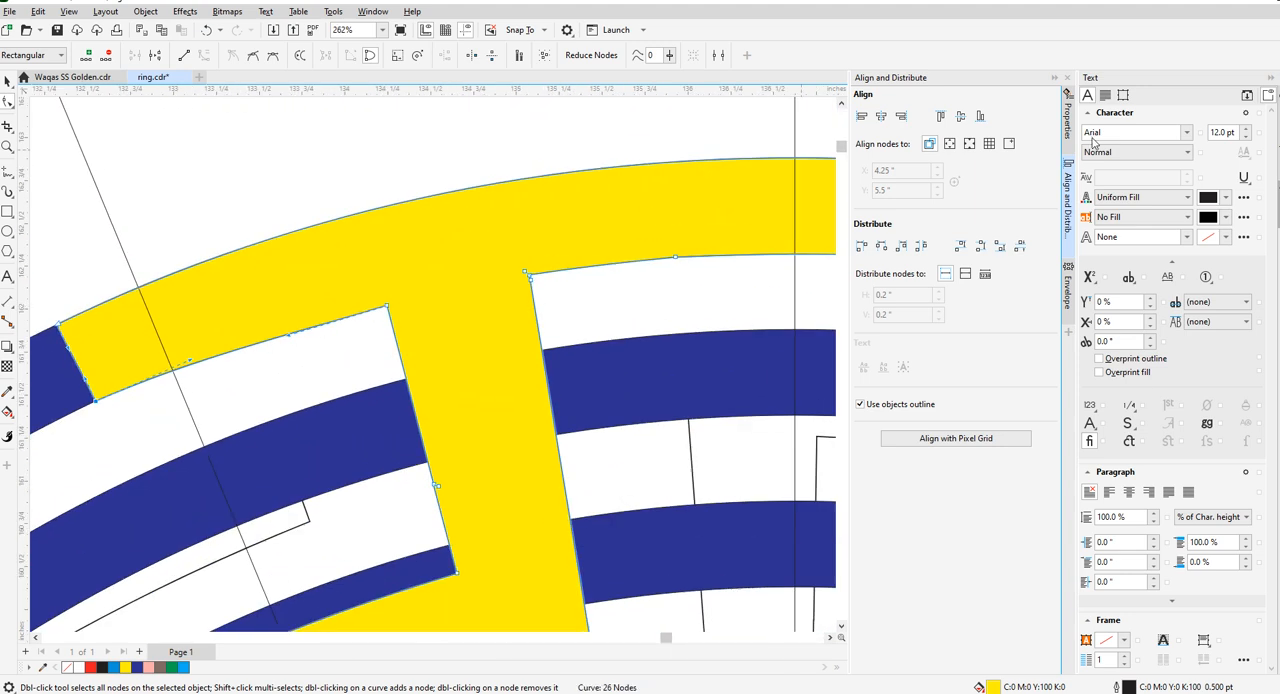
left_click(67, 667)
- Move the left stem's upper left corner onto the outermost ring's inner edge and bend the adjoining arc along that edge
scroll(376, 312, "up", 2)
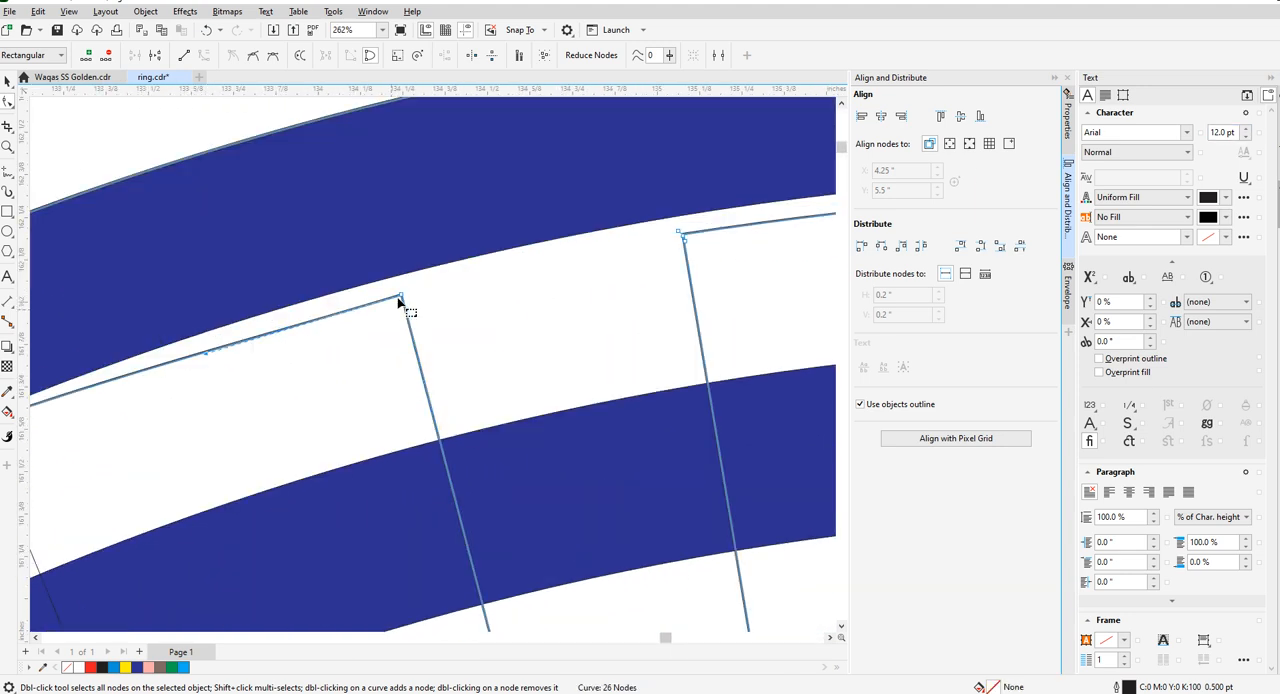
left_click_drag(402, 296, 408, 274)
scroll(303, 317, "down", 2)
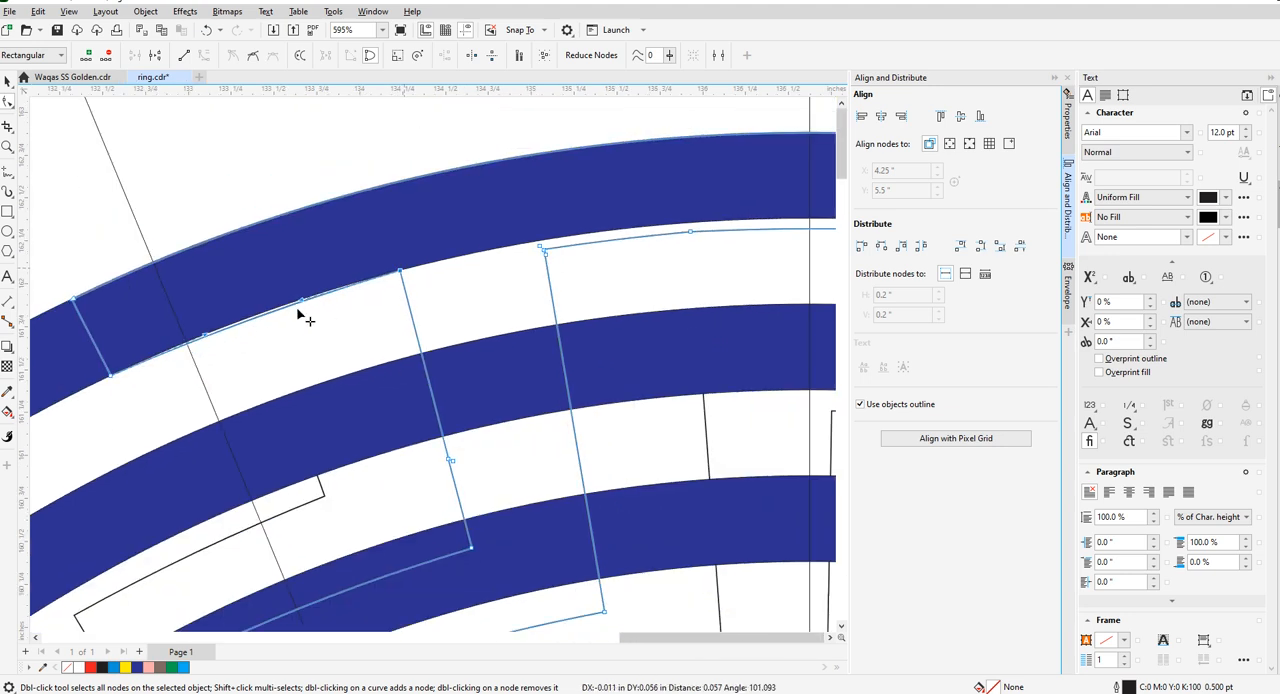
scroll(334, 297, "up", 3)
left_click_drag(333, 290, 236, 333)
scroll(323, 274, "down", 2)
scroll(243, 343, "up", 1)
scroll(237, 331, "up", 1)
scroll(240, 336, "down", 7)
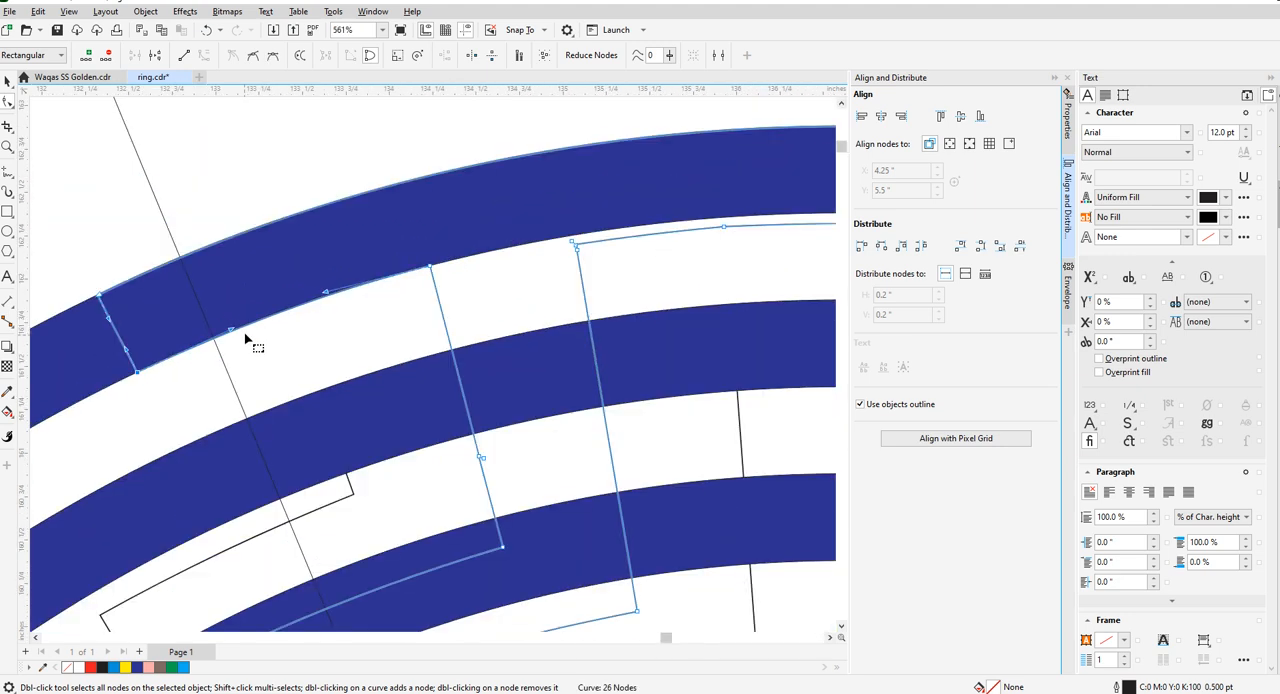
- Delete the surplus nodes at the left stem's upper right corner and move that corner onto the outermost ring's inner edge
scroll(400, 290, "up", 5)
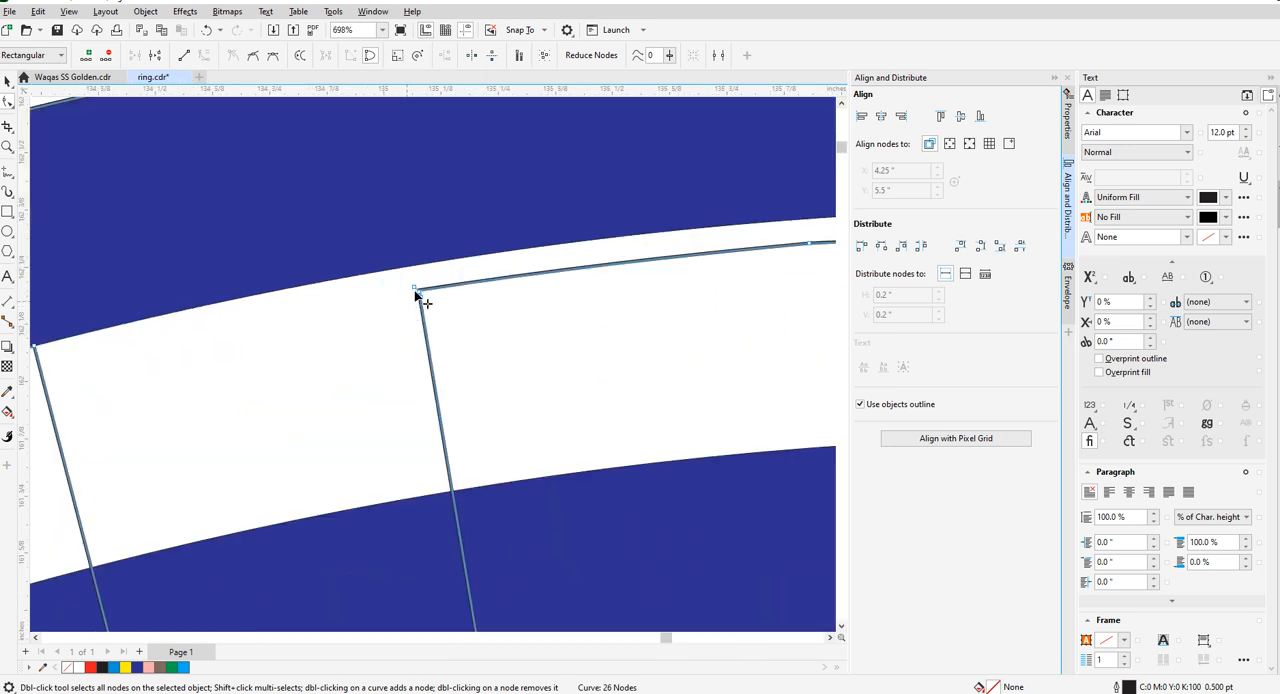
key("Delete")
left_click(419, 294)
key("Delete")
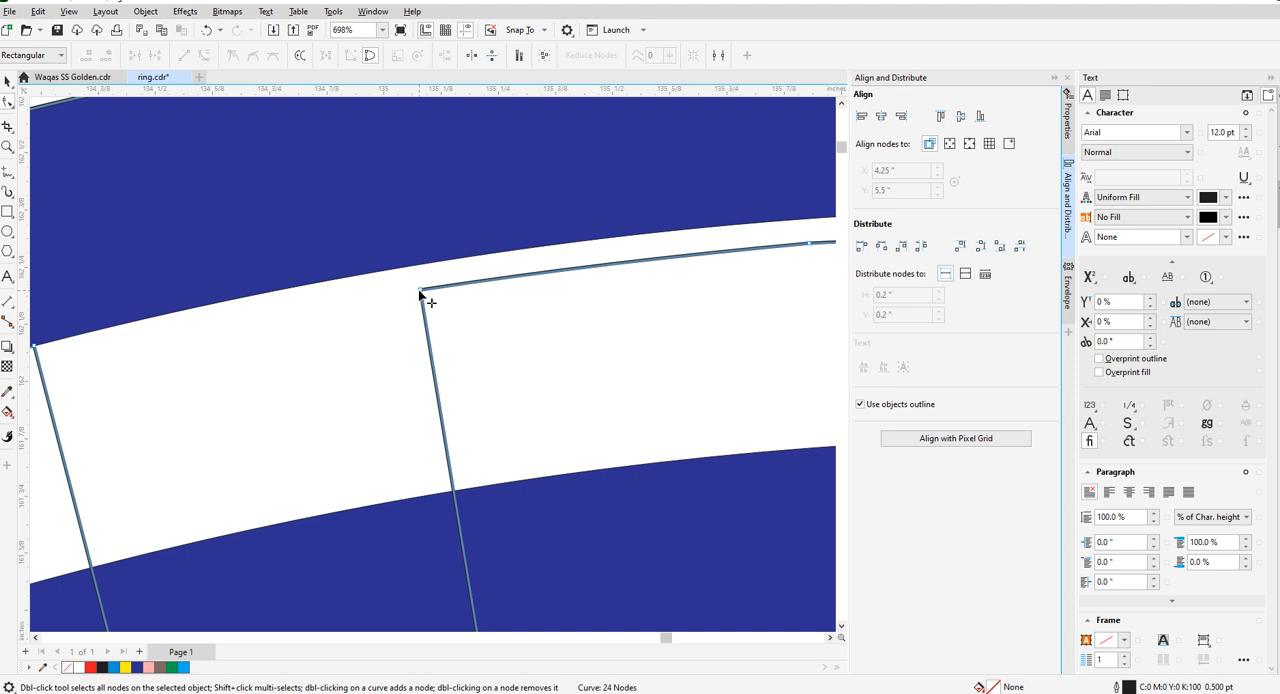
left_click_drag(421, 291, 413, 266)
scroll(416, 297, "down", 2)
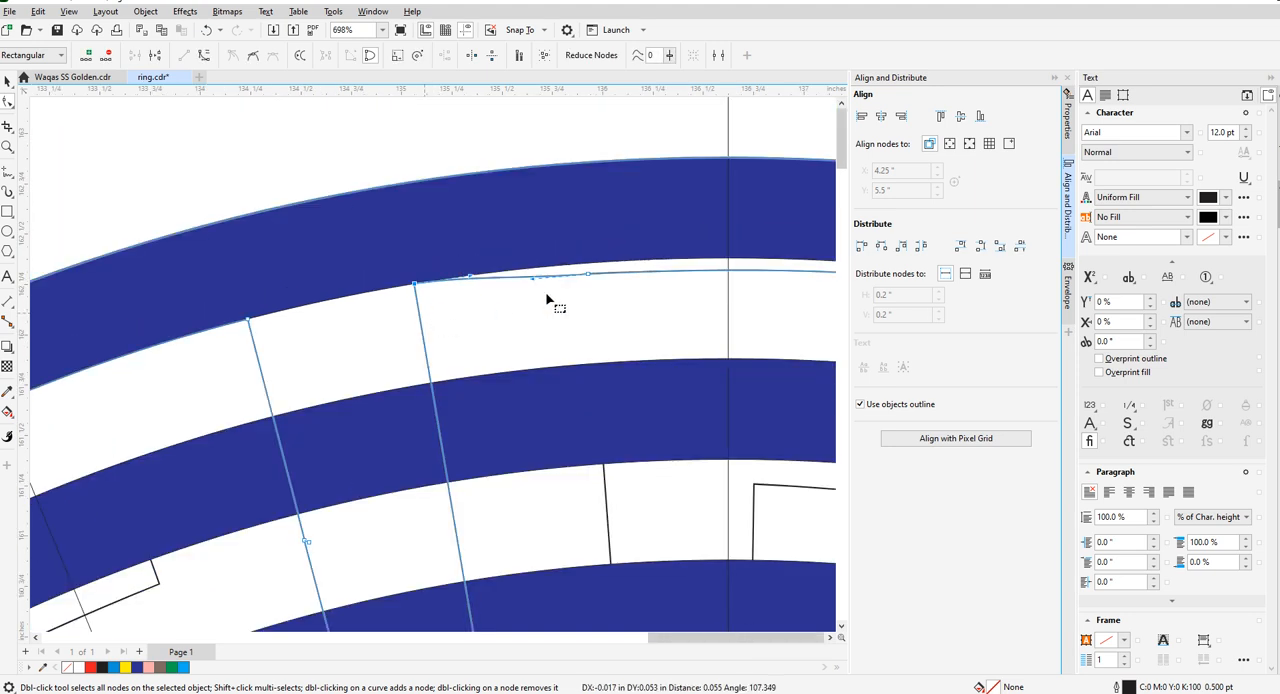
- Delete the surplus nodes along the key piece's arc between the two stems
key("Delete")
scroll(634, 316, "down", 3)
scroll(617, 306, "up", 2)
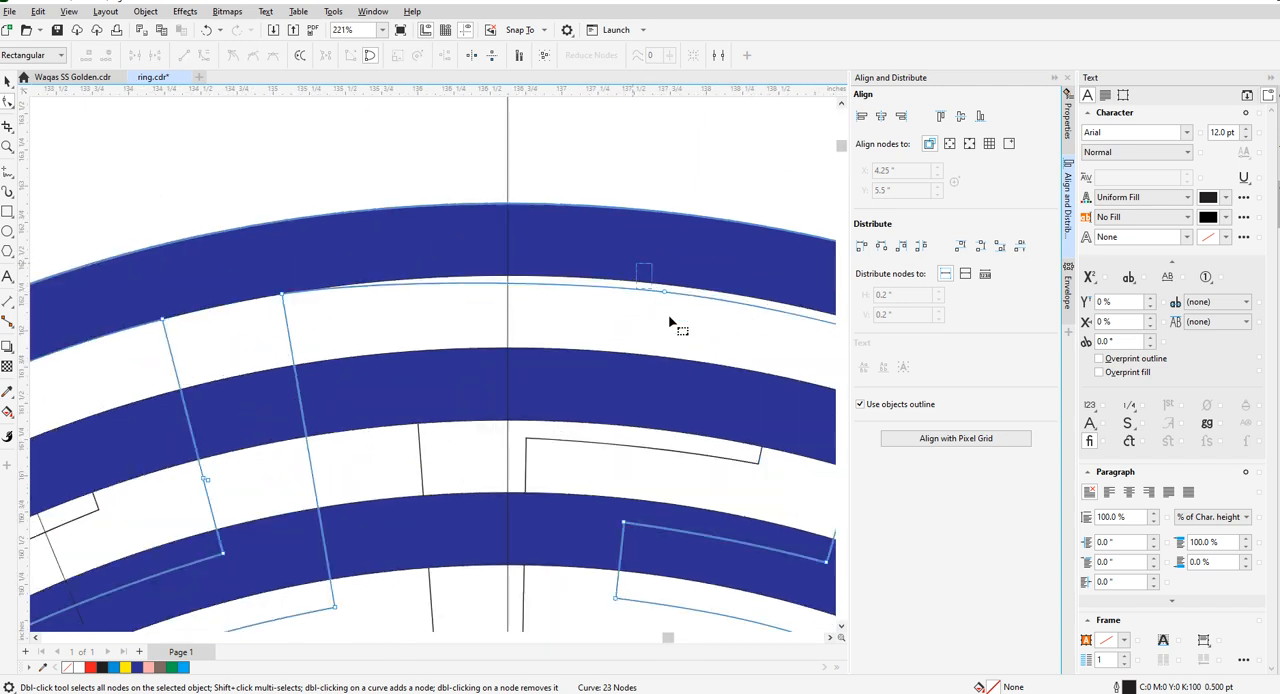
key("Delete")
- Move the right stem's upper left corner onto the outermost ring's inner edge and bend the arc between the stems along it
scroll(540, 322, "down", 2)
scroll(712, 328, "up", 5)
left_click_drag(721, 317, 723, 306)
scroll(449, 317, "down", 3)
scroll(491, 269, "up", 2)
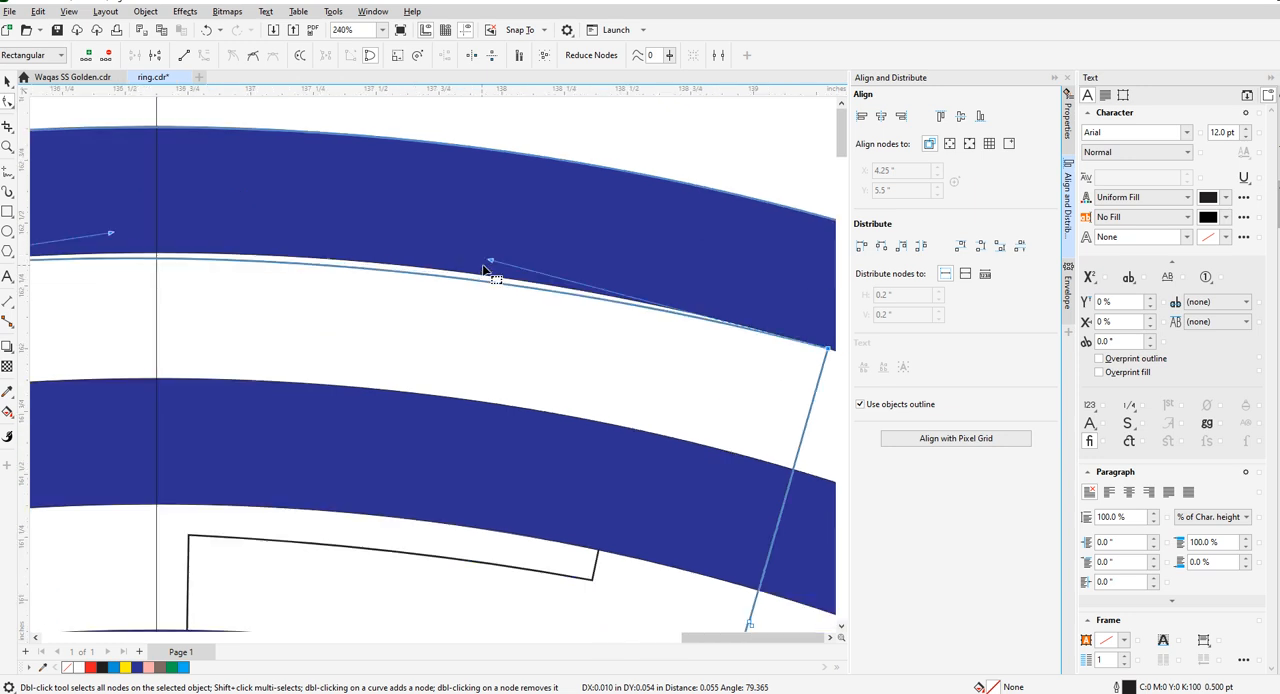
left_click_drag(493, 264, 503, 257)
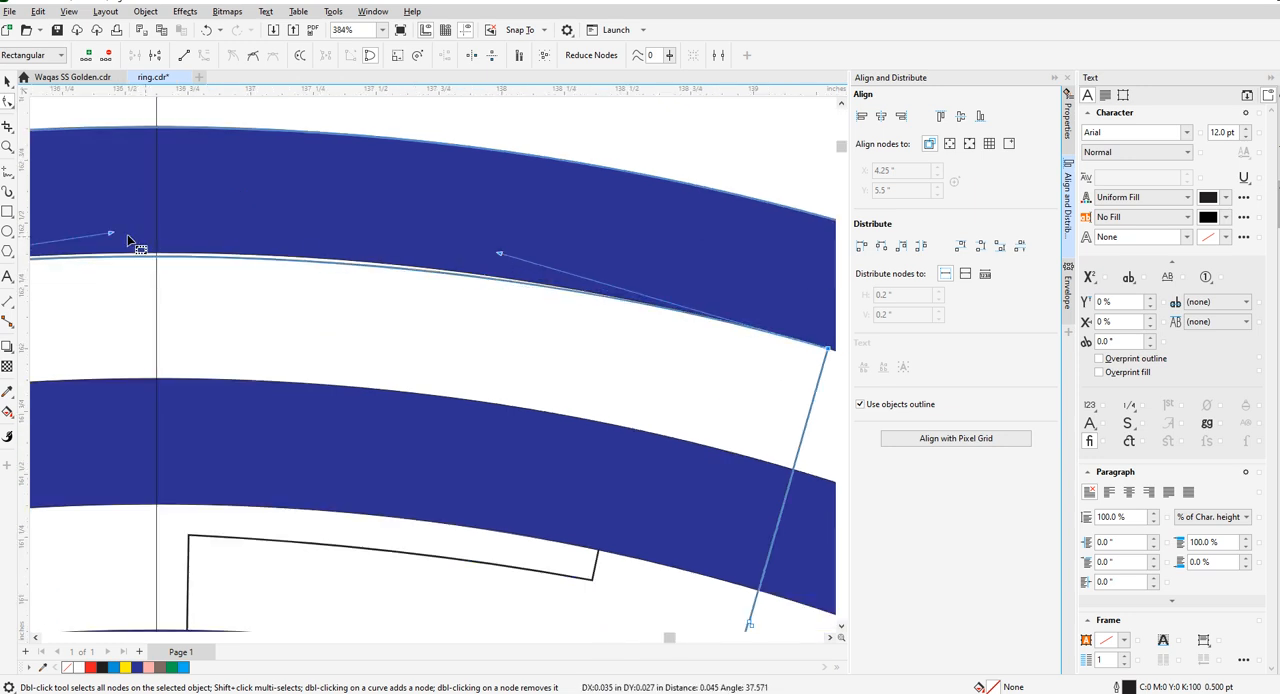
left_click_drag(112, 233, 112, 225)
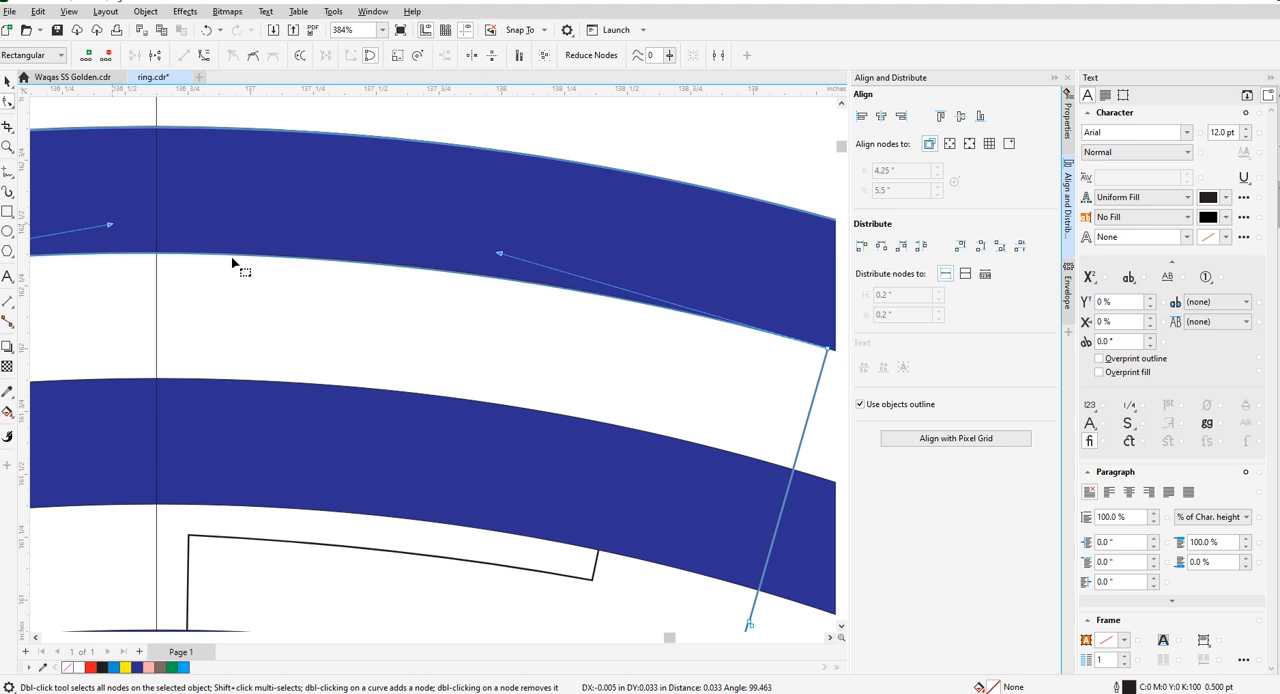
scroll(504, 247, "down", 4)
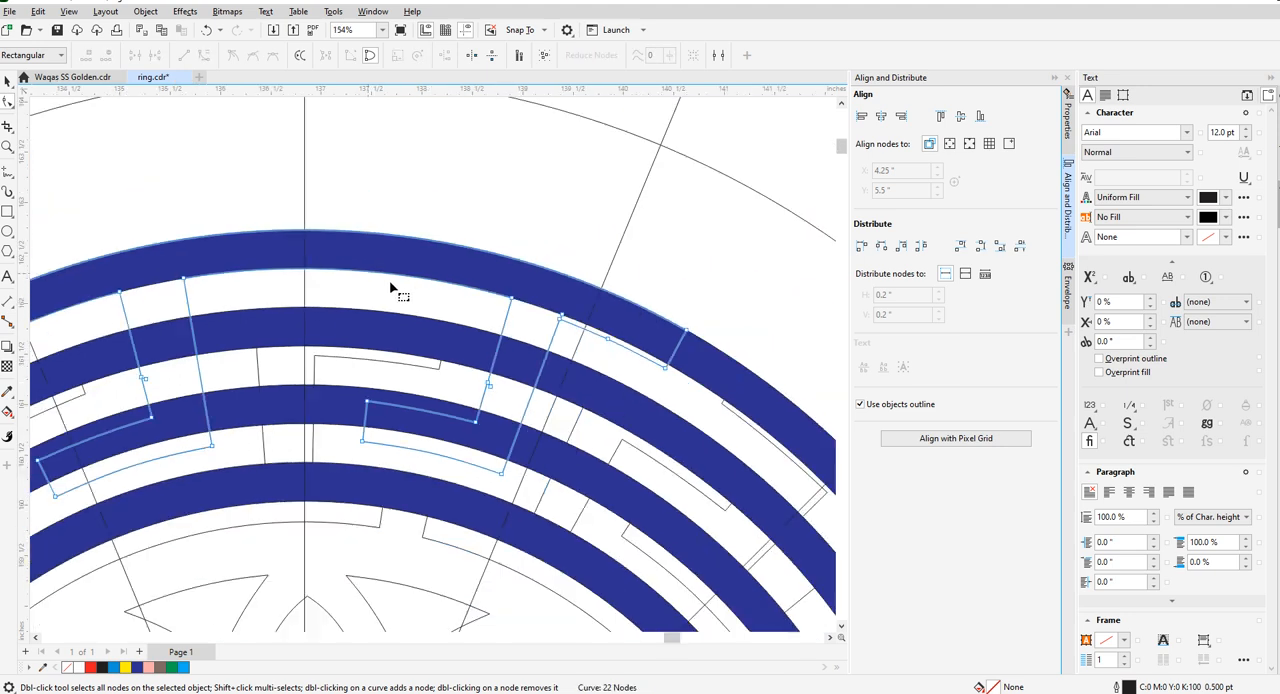
- Move the right stem's upper right corner onto the outermost ring's inner edge and delete the surplus nodes beside it
scroll(503, 295, "up", 2)
scroll(503, 295, "up", 1)
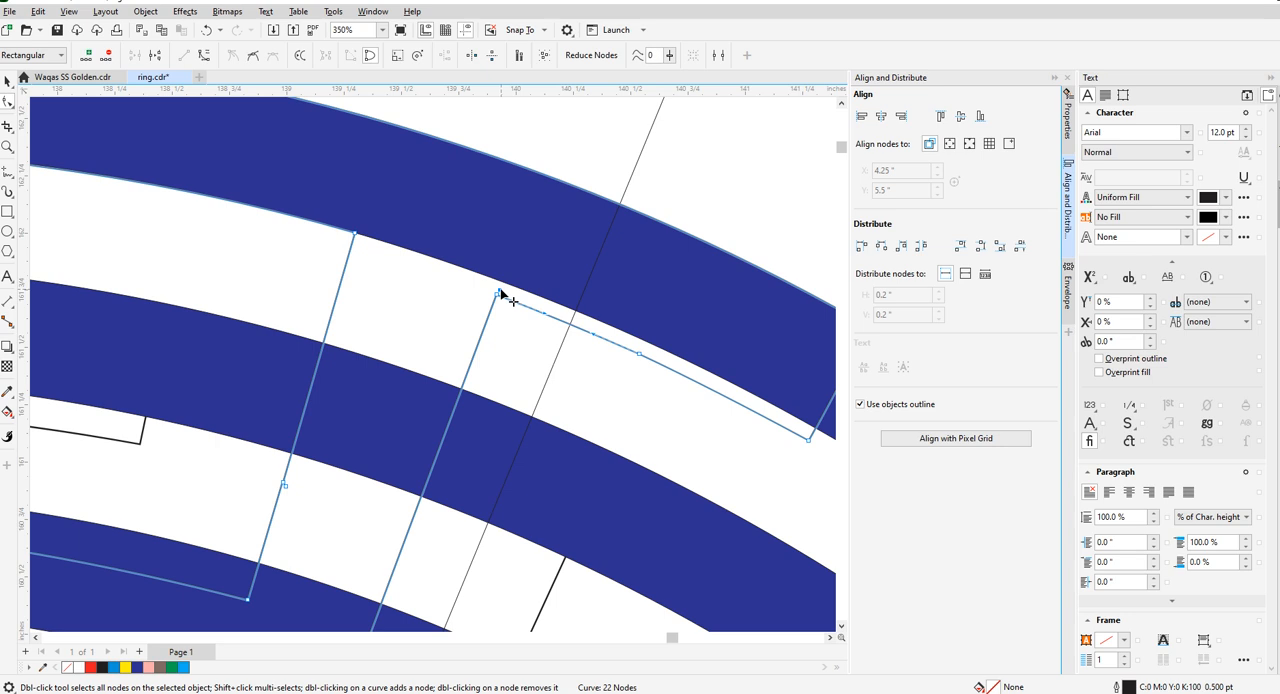
left_click_drag(502, 295, 502, 285)
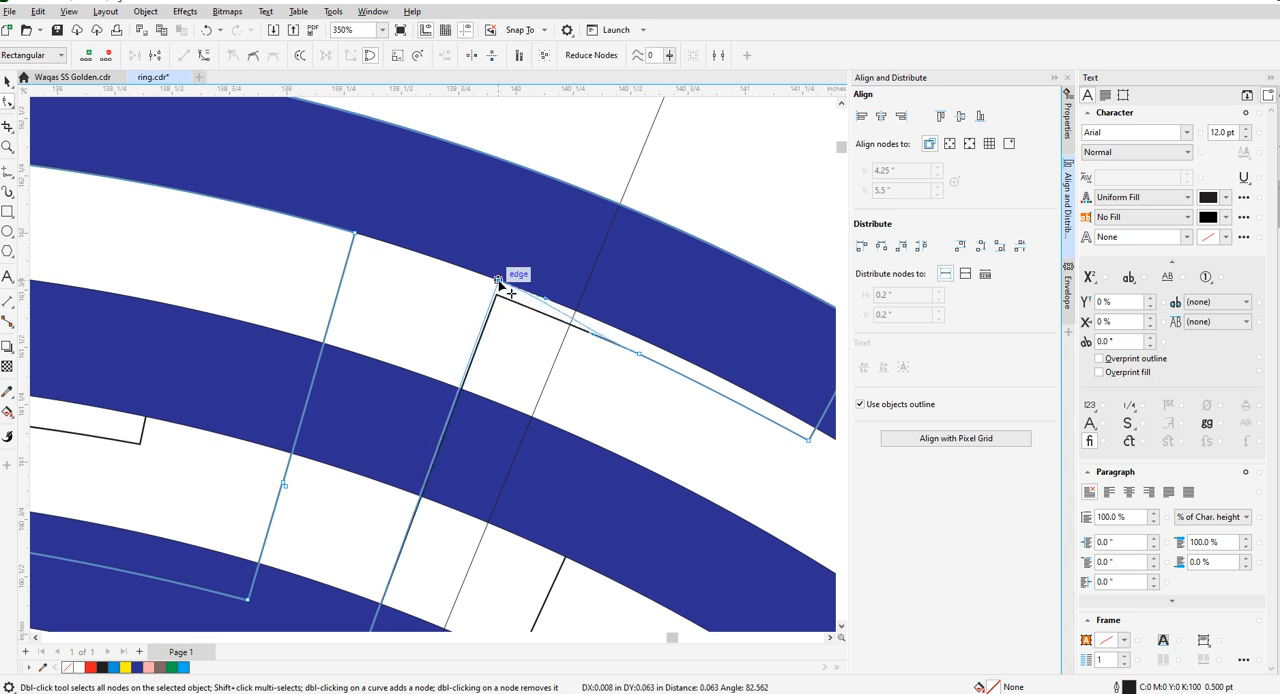
scroll(551, 408, "down", 1)
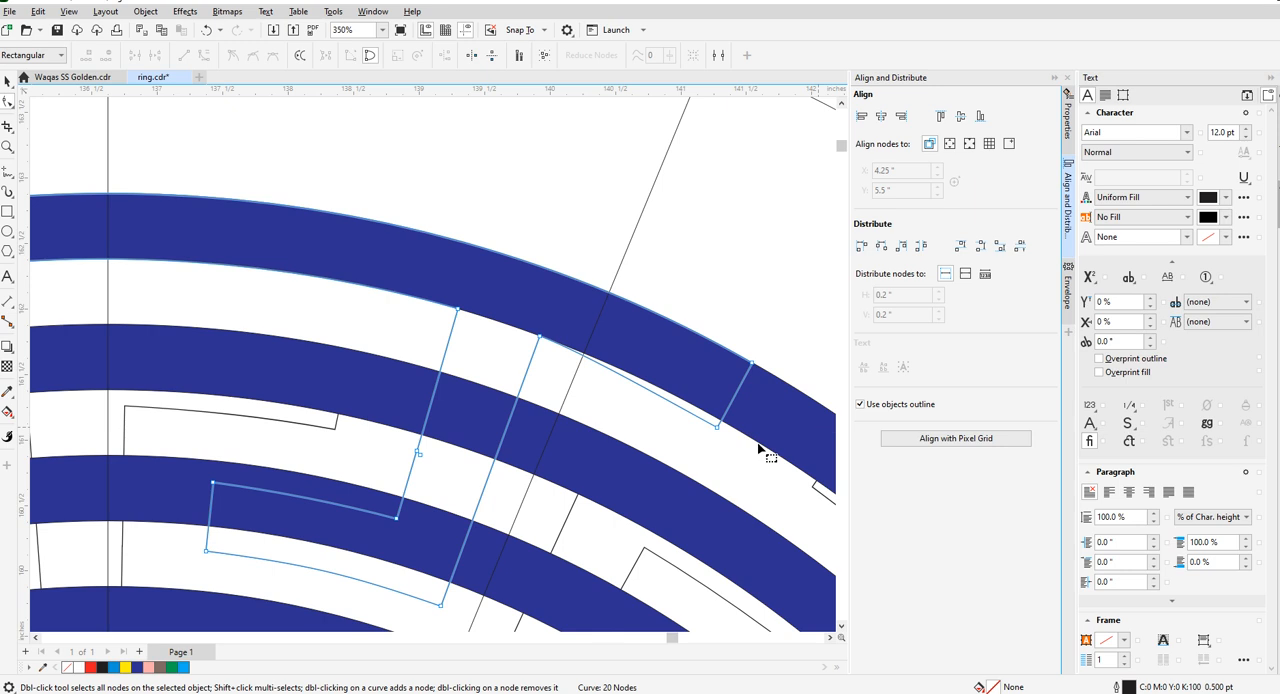
- Move the right end's lower corner onto the outermost ring's inner edge and bend its arc along that edge
scroll(697, 434, "up", 2)
left_click_drag(684, 406, 693, 384)
left_click_drag(561, 314, 558, 306)
left_click_drag(322, 205, 318, 197)
scroll(318, 197, "down", 5)
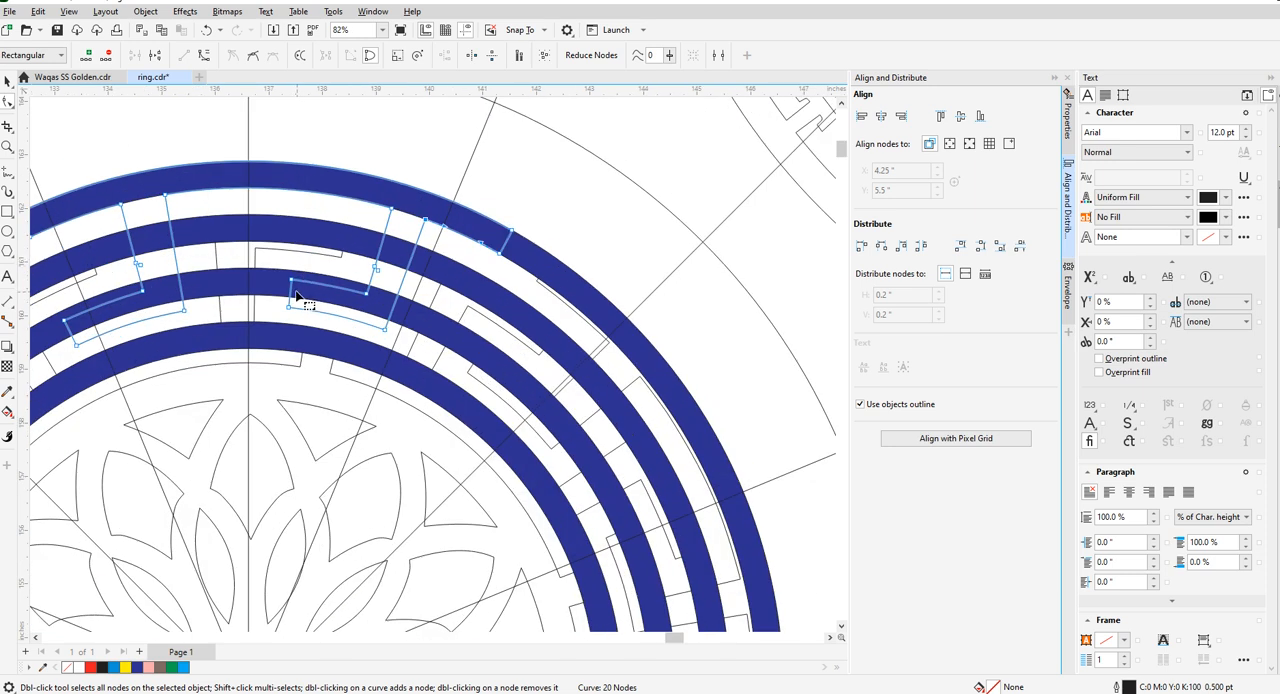
- Delete the surplus nodes midway along the key piece's left and right stems
scroll(297, 295, "up", 2)
scroll(292, 286, "down", 2)
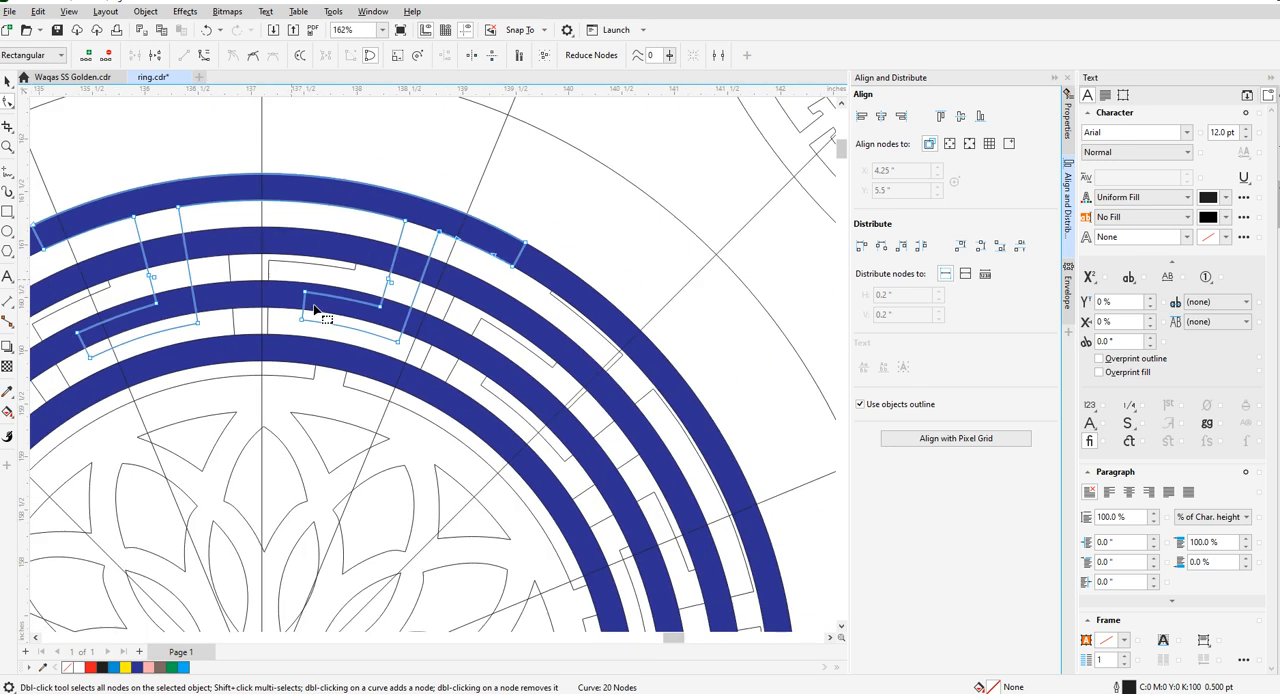
scroll(152, 284, "up", 3)
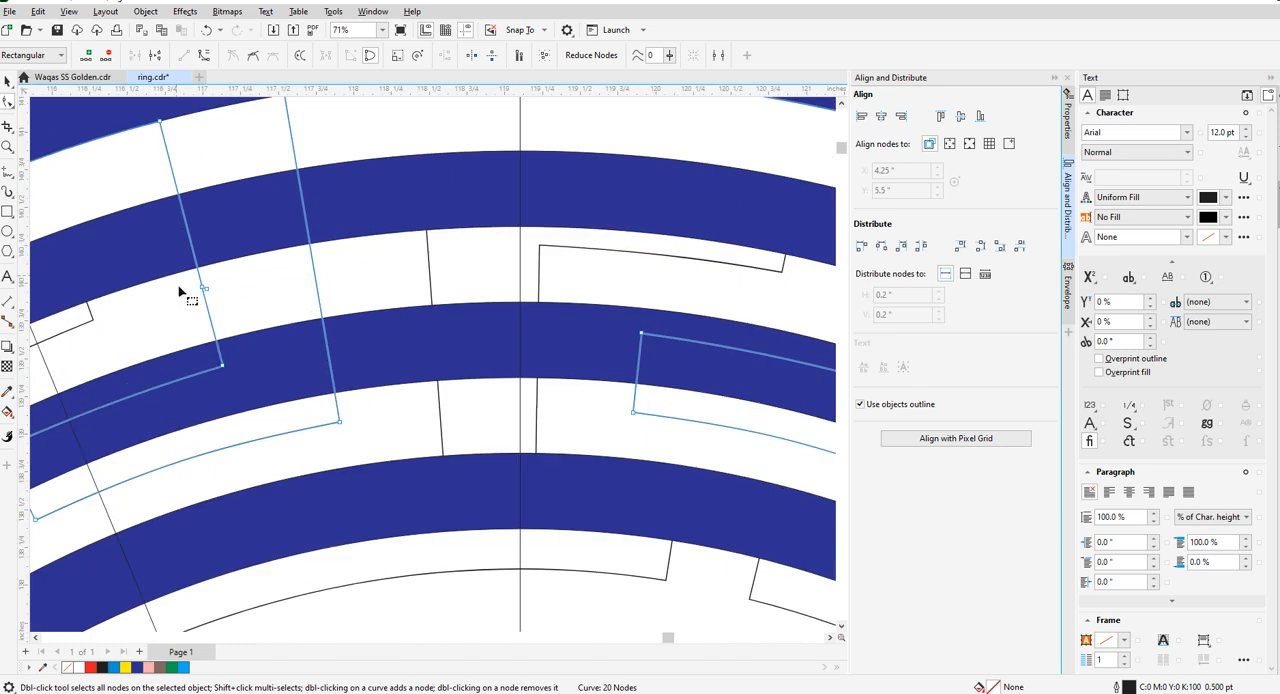
double_click(204, 289)
double_click(204, 289)
scroll(276, 335, "down", 3)
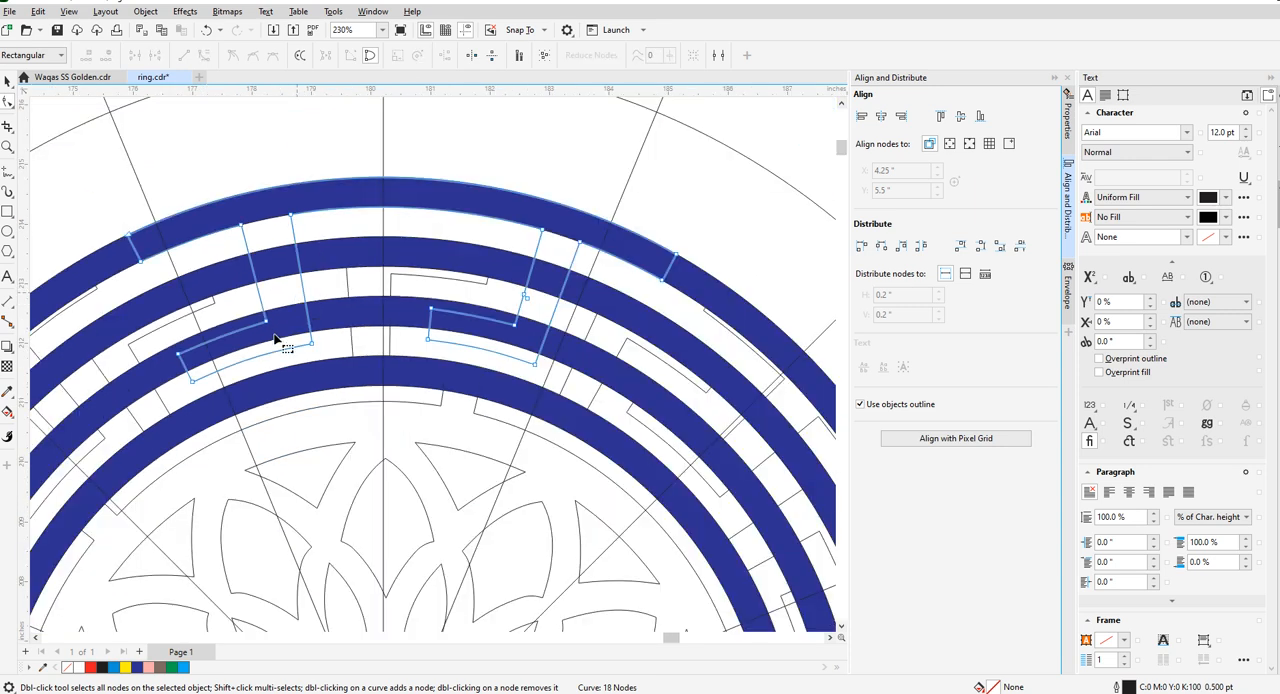
scroll(531, 302, "up", 2)
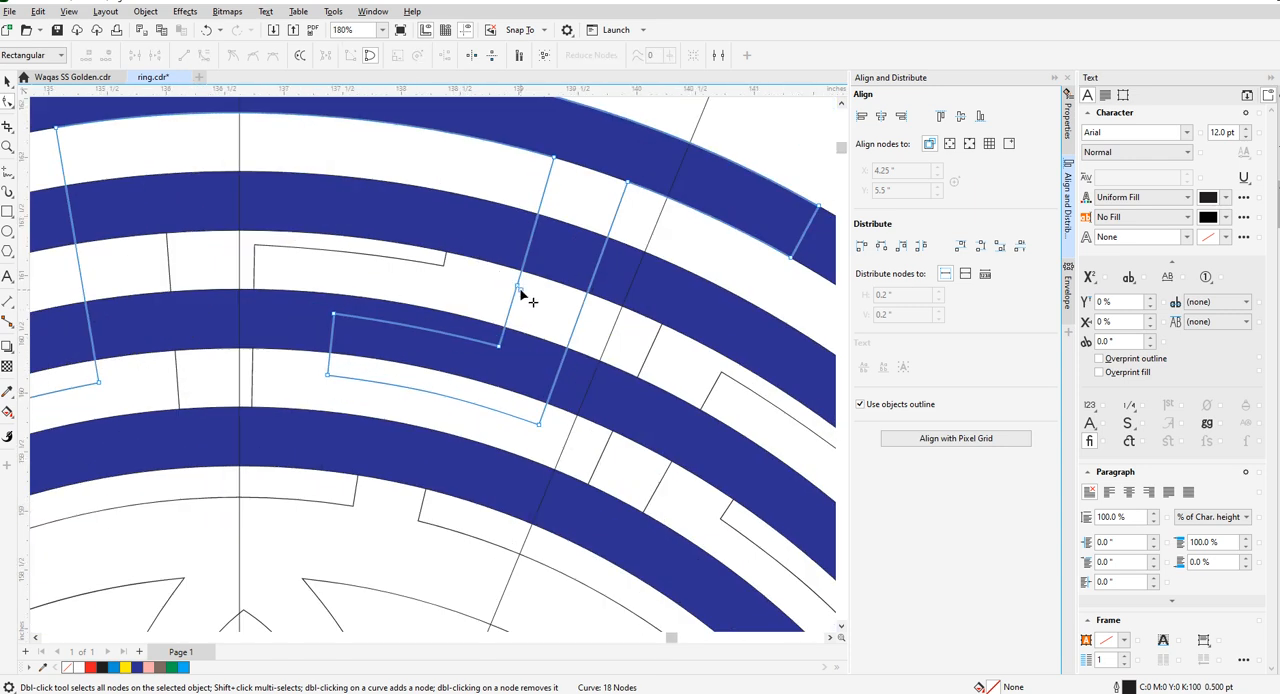
double_click(518, 287)
double_click(518, 287)
scroll(500, 352, "down", 3)
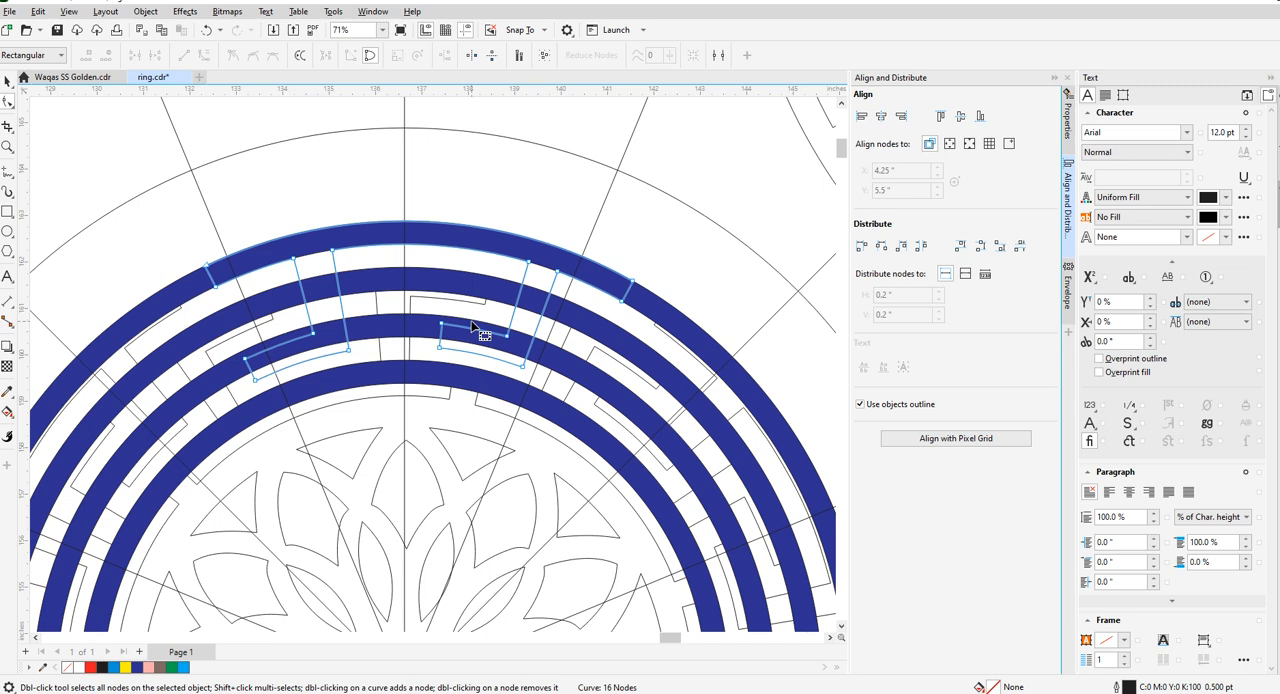
- Move the corners of the key piece's left foot onto the outer and inner edges of the third ring from outside
scroll(380, 310, "up", 2)
scroll(296, 364, "up", 1)
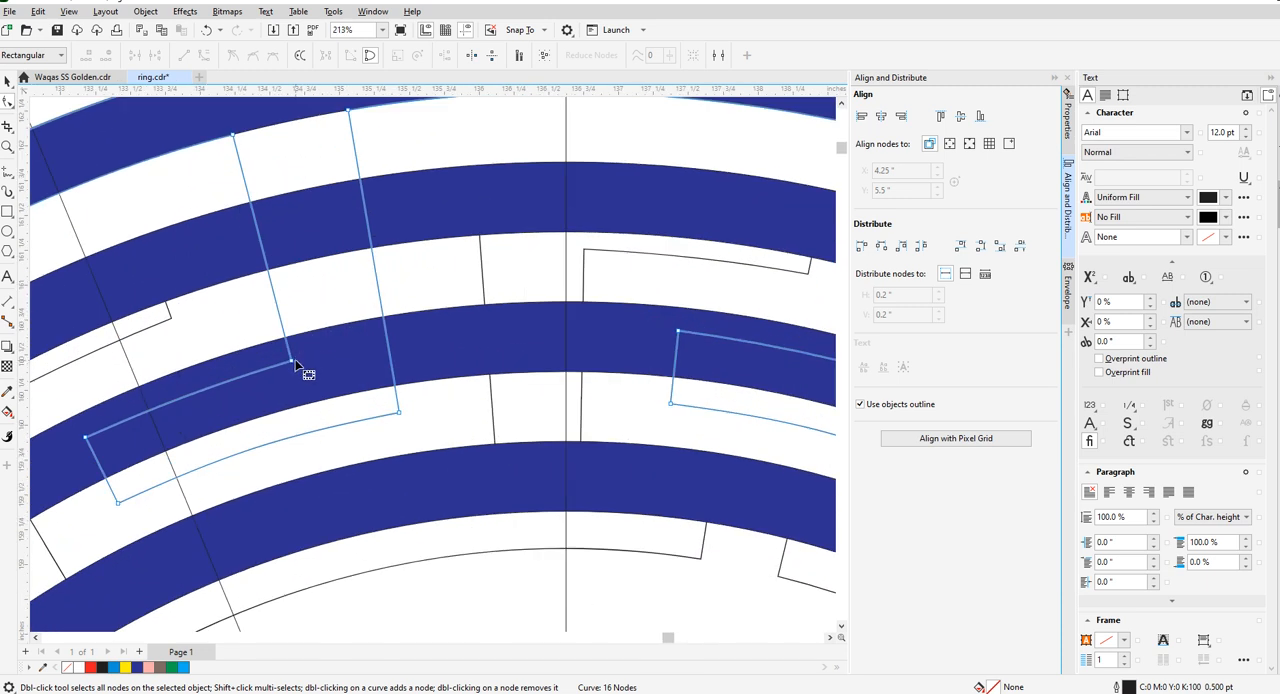
left_click_drag(294, 364, 288, 340)
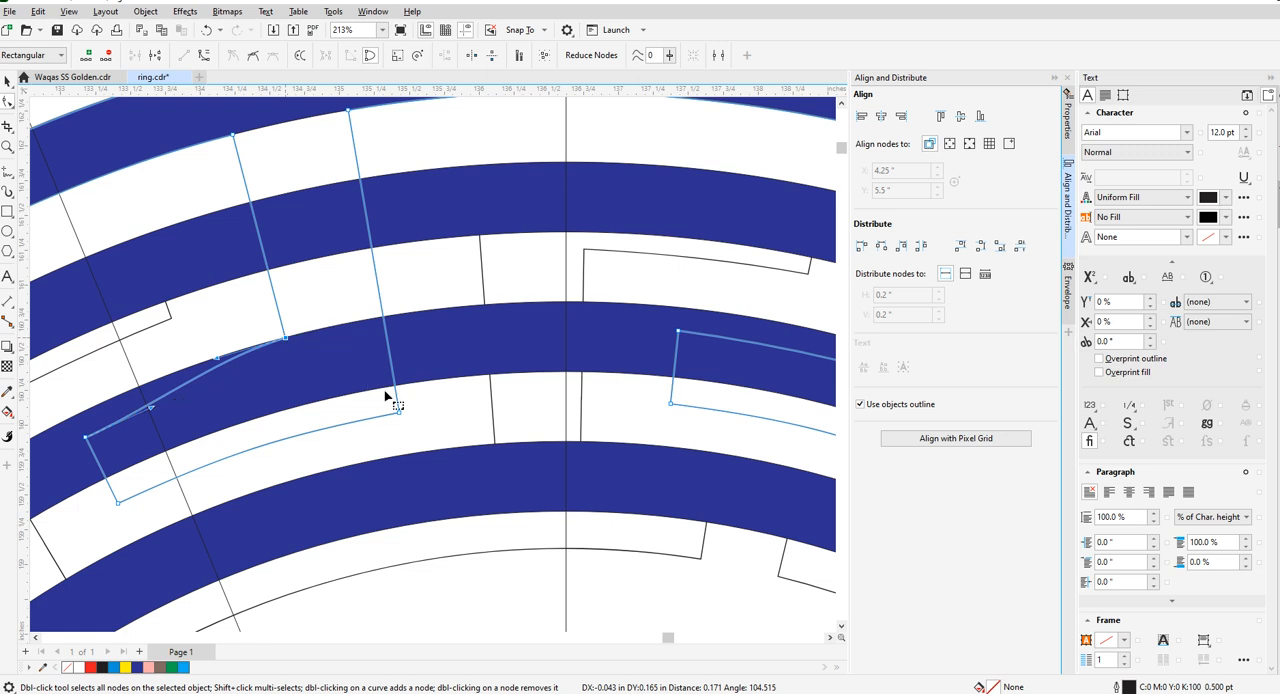
left_click_drag(400, 413, 397, 387)
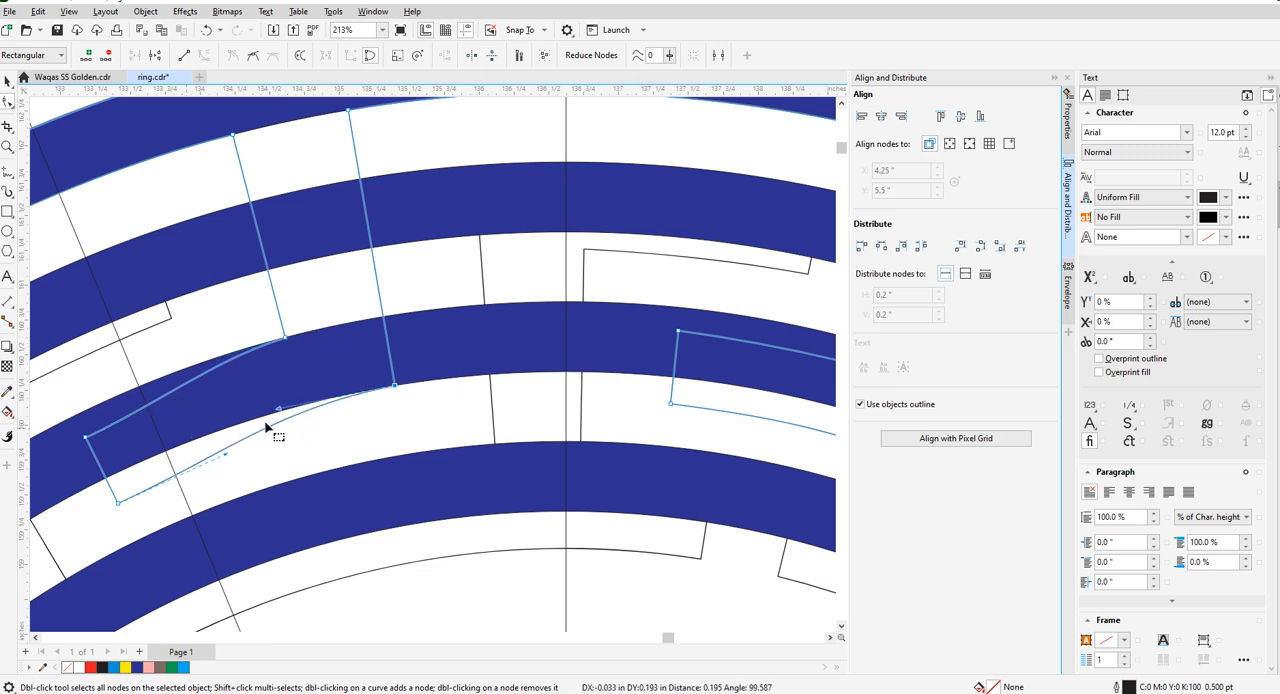
scroll(140, 438, "down", 1)
scroll(121, 441, "up", 1)
left_click_drag(216, 434, 211, 408)
left_click_drag(257, 510, 244, 480)
- Fine-tune the curve handles of the left foot's lower arc along the third ring's inner edge
scroll(395, 415, "up", 1)
scroll(395, 415, "up", 15)
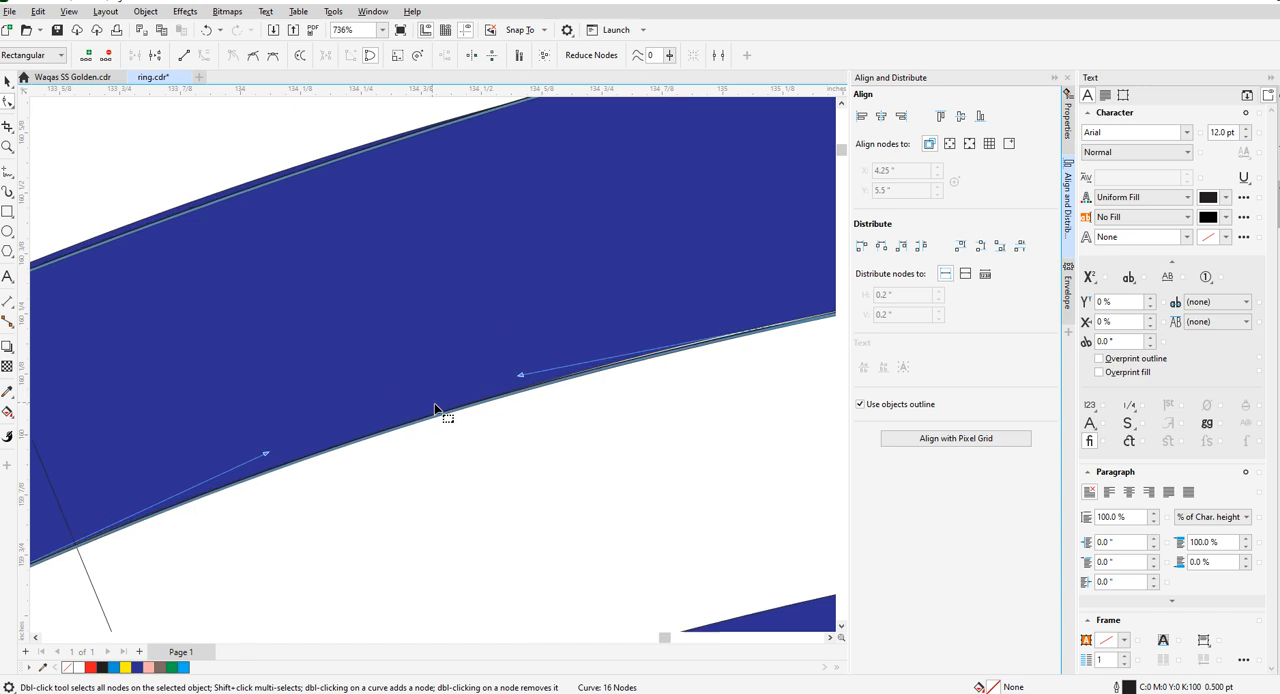
scroll(563, 352, "down", 15)
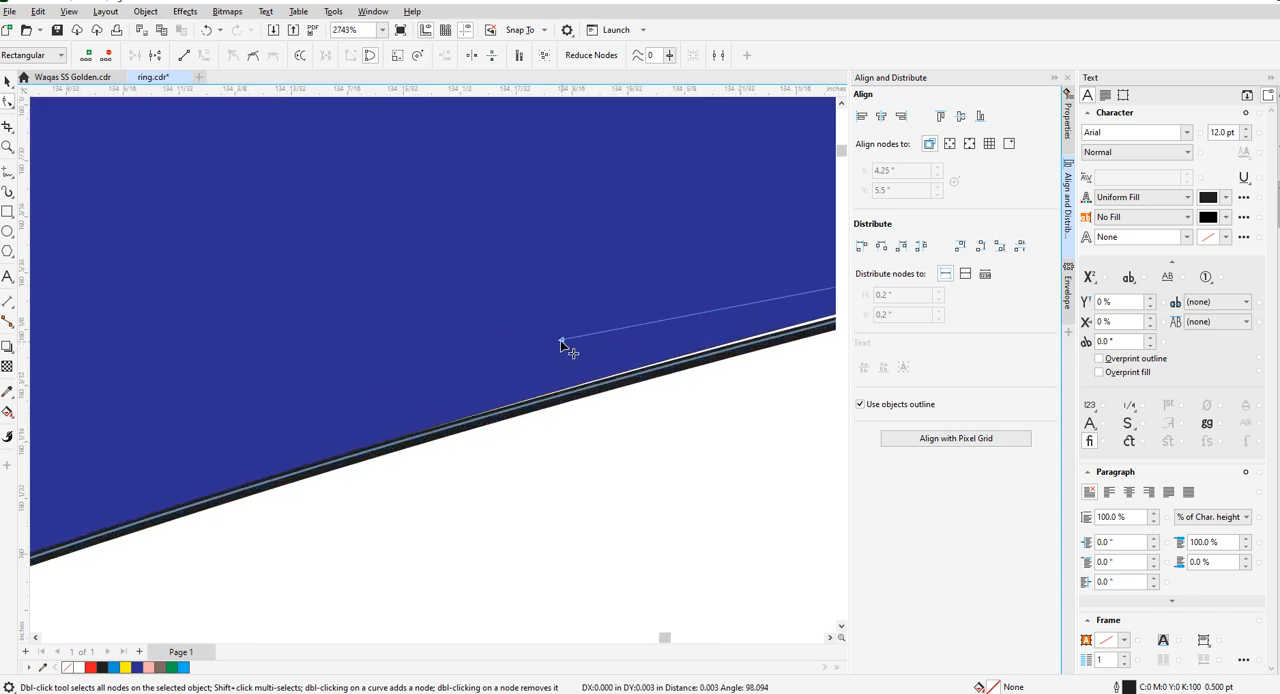
scroll(503, 409, "down", 10)
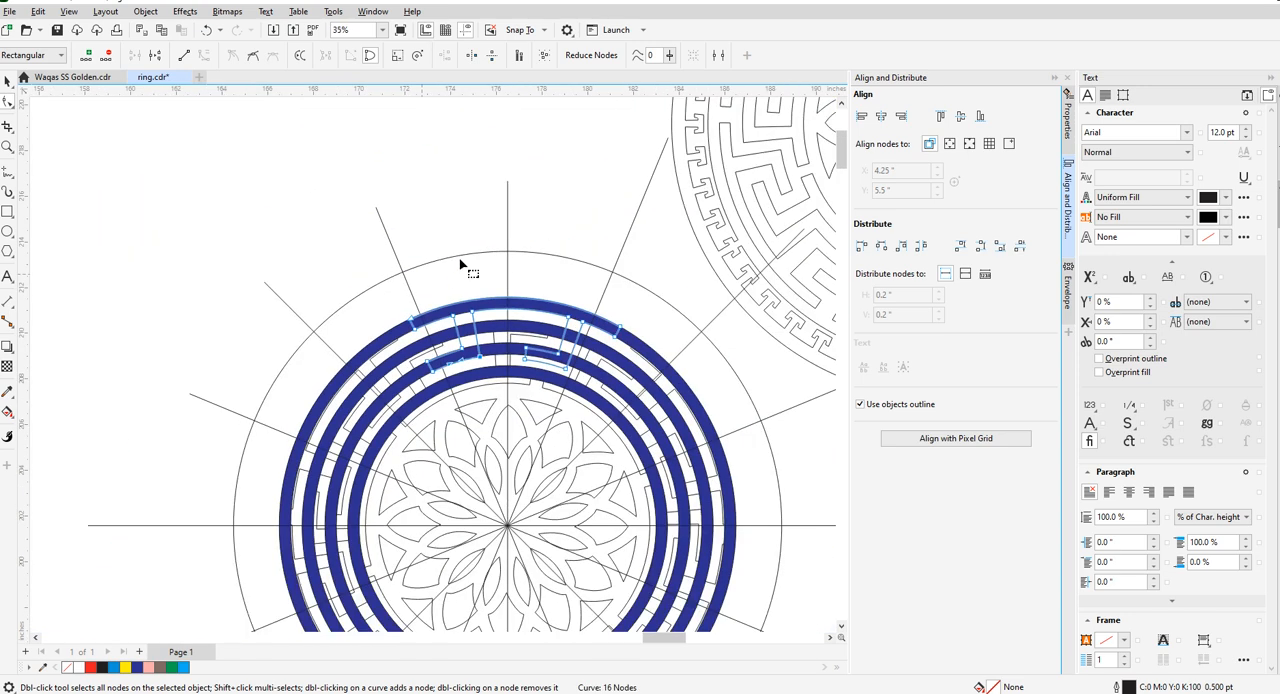
key("space")
left_click_drag(200, 194, 566, 514)
left_click_drag(420, 356, 271, 364)
key("ctrl+z")
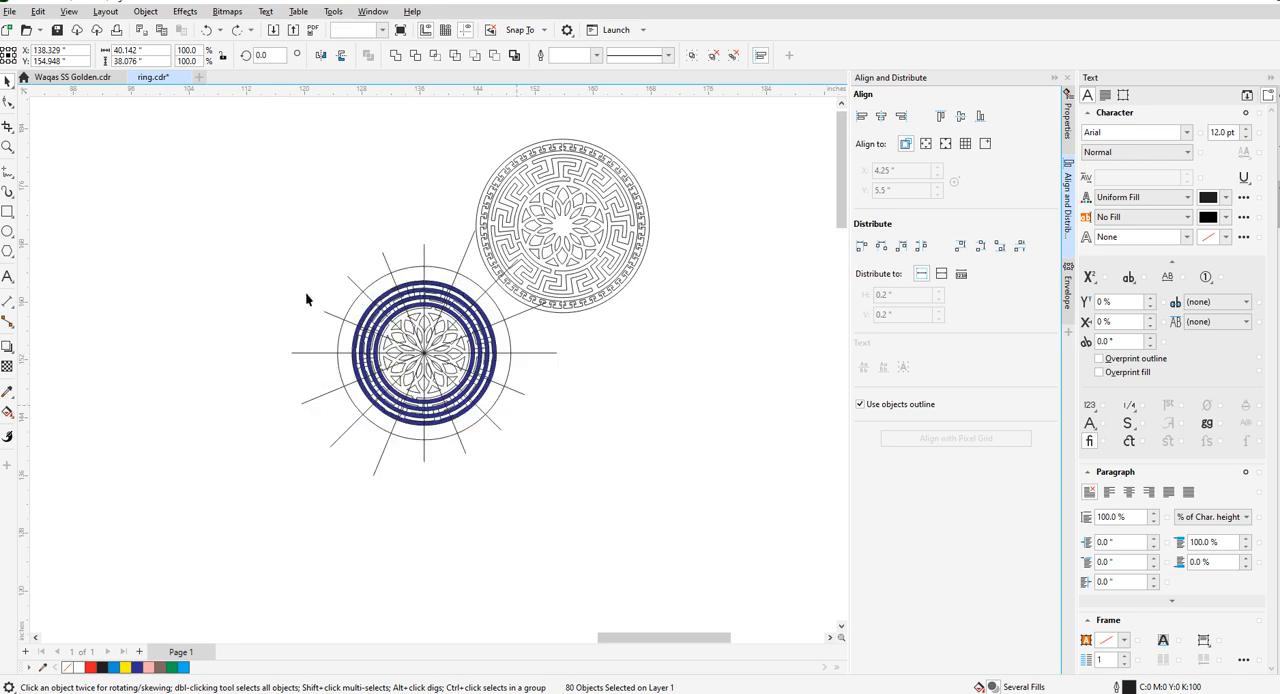
- Move the blue-ringed medallion with its outer circle horizontally off the radial guide lines into empty space
left_click(231, 195)
left_click_drag(498, 518, 514, 523)
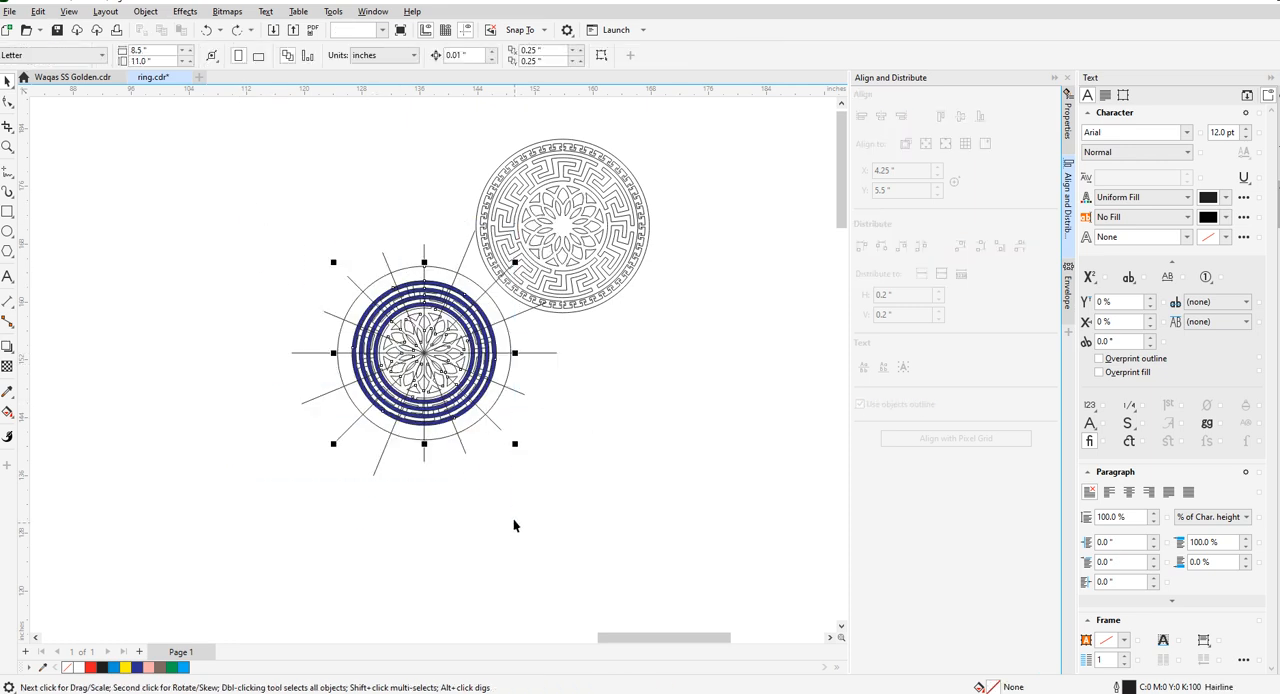
left_click_drag(425, 354, 194, 352)
left_click(132, 457)
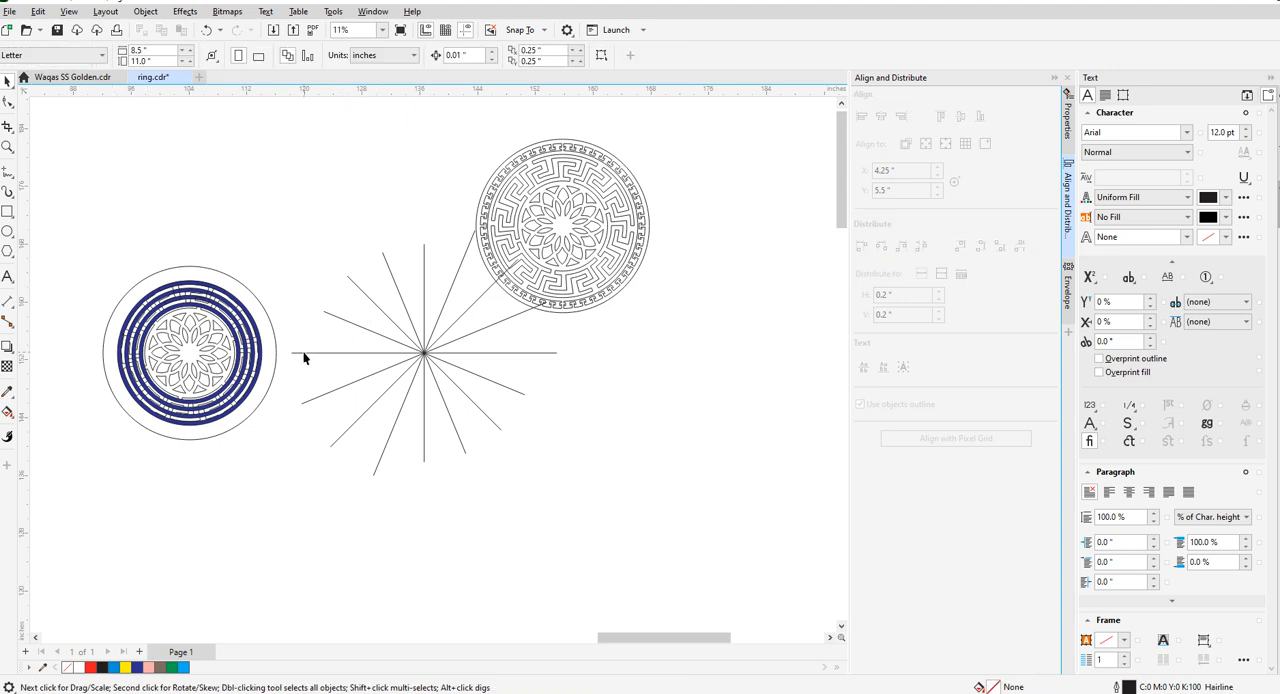
- Delete the old radial guide lines left behind by the medallion
left_click(404, 303)
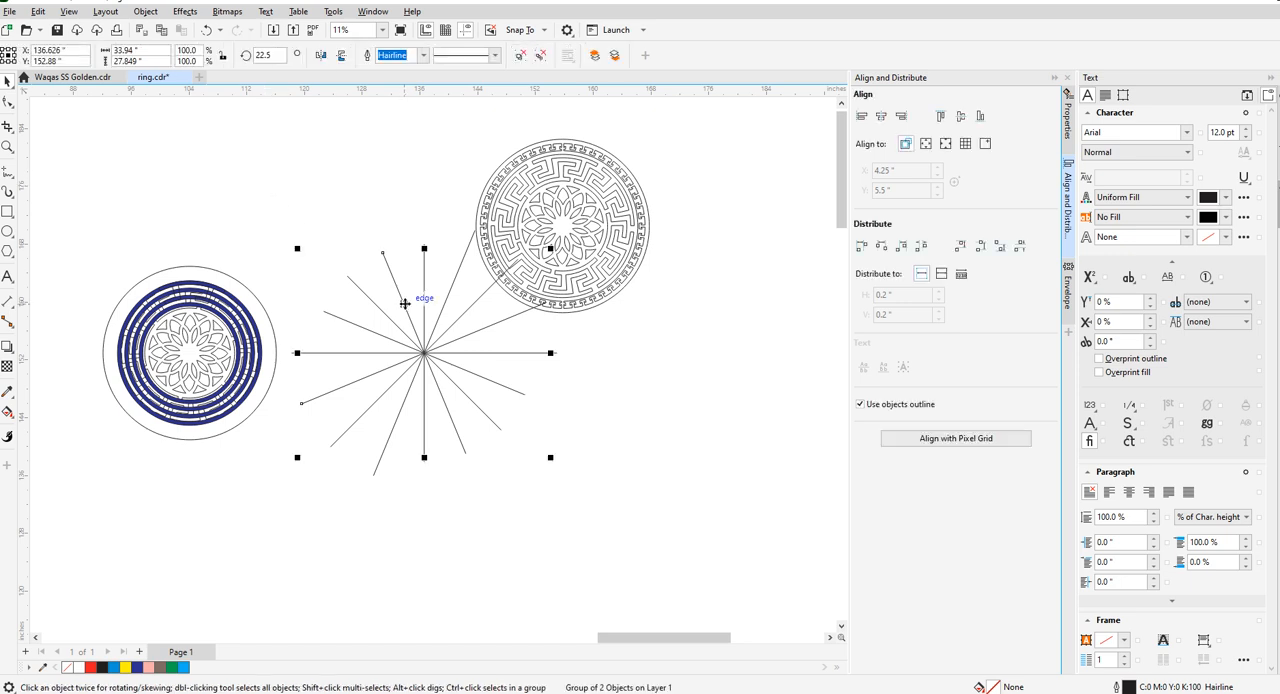
key("Delete")
left_click(425, 312)
key("Delete")
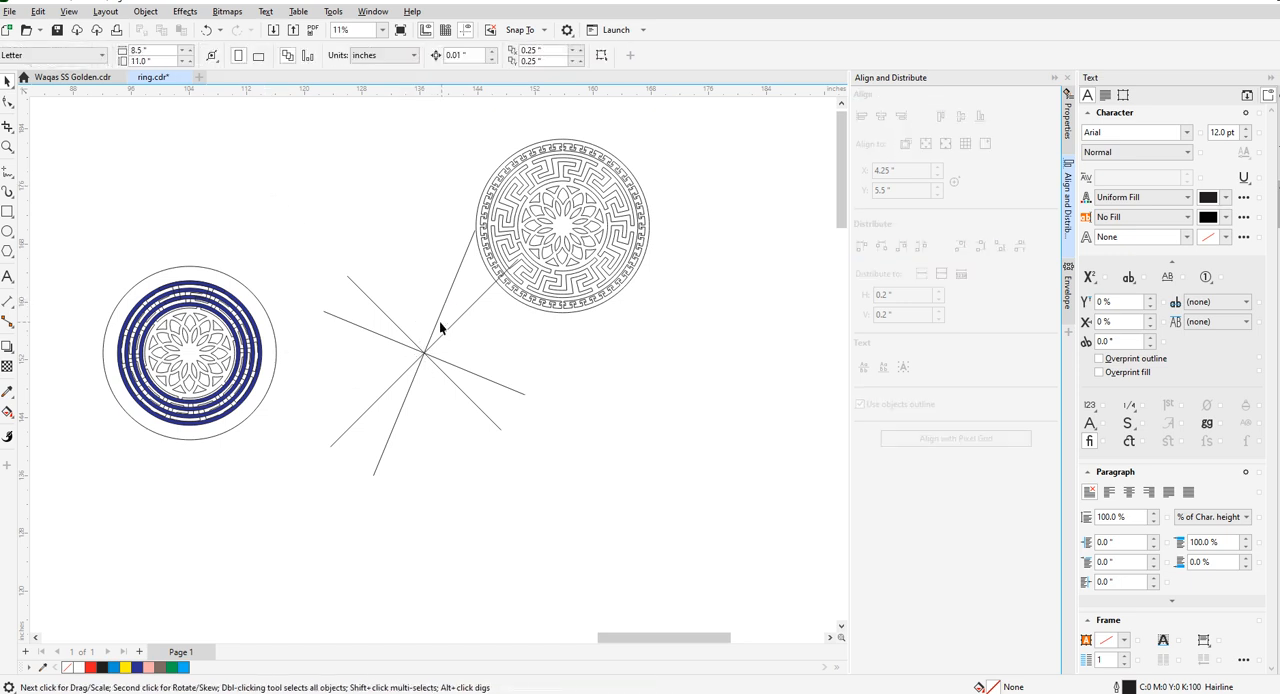
left_click(436, 327)
key("Delete")
left_click(445, 330)
key("Delete")
- Draw a horizontal line about 26 in long across the medallion and centre it on the outer circle
left_click(8, 172)
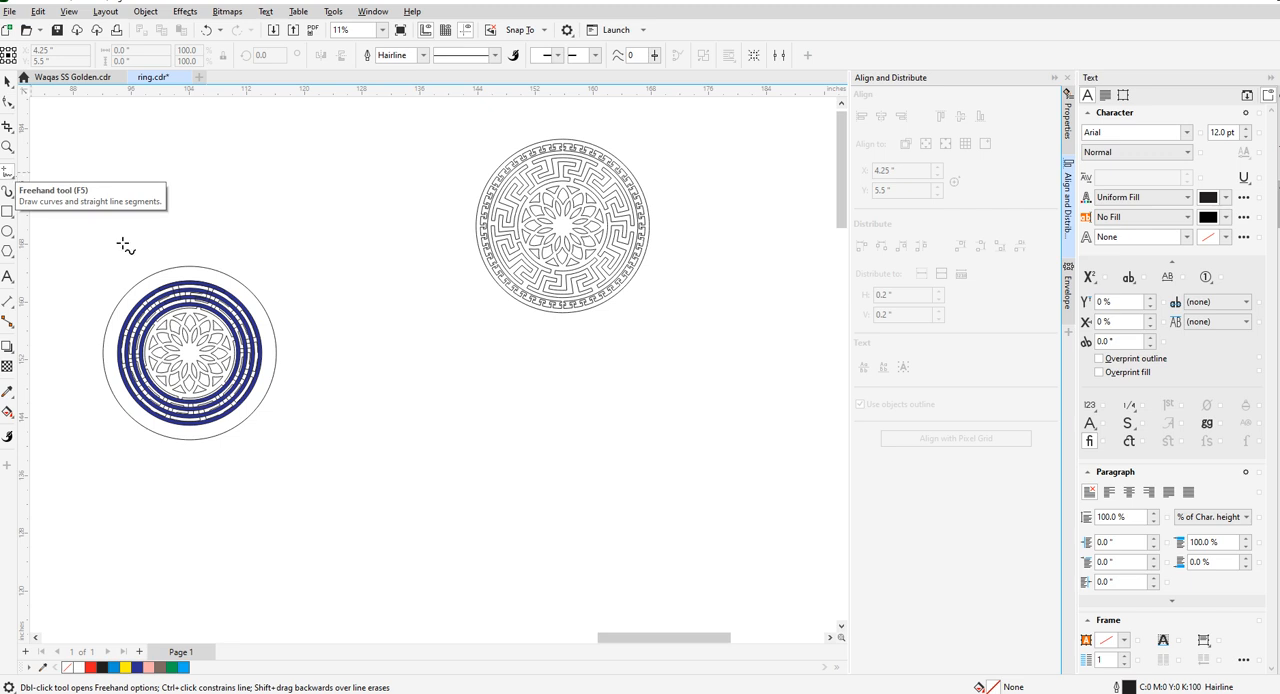
left_click(96, 348)
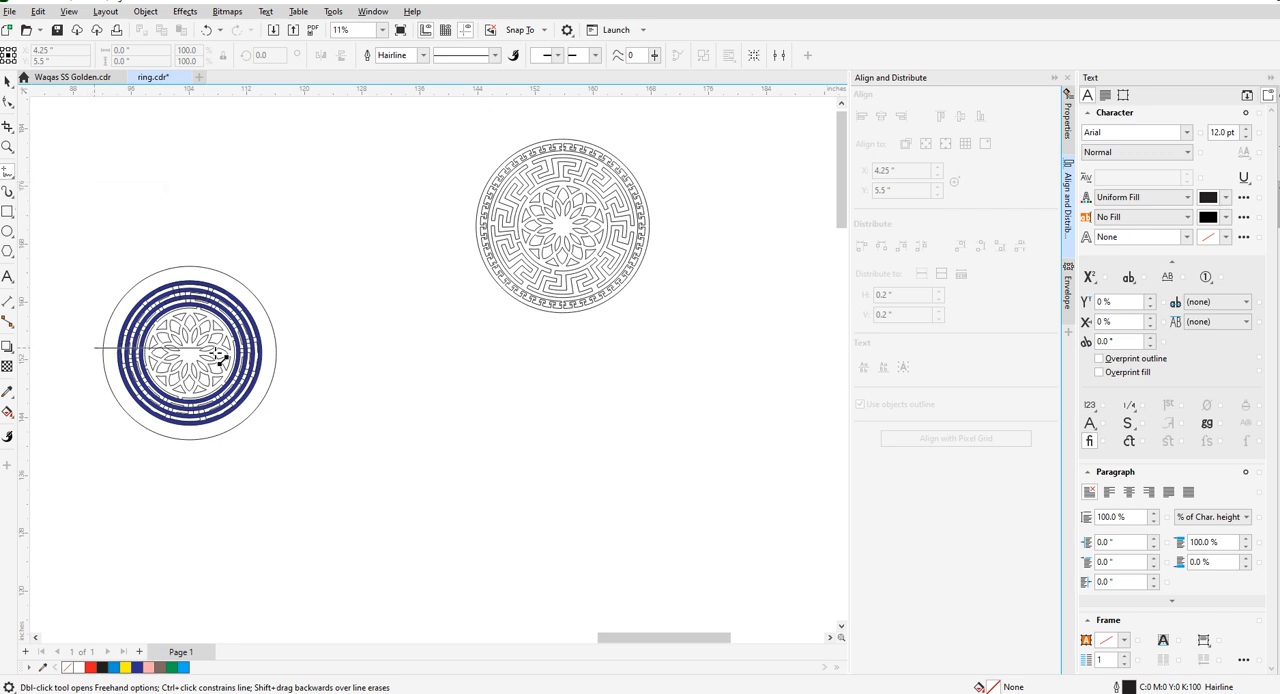
left_click(286, 348)
key("space")
scroll(173, 305, "up", 2)
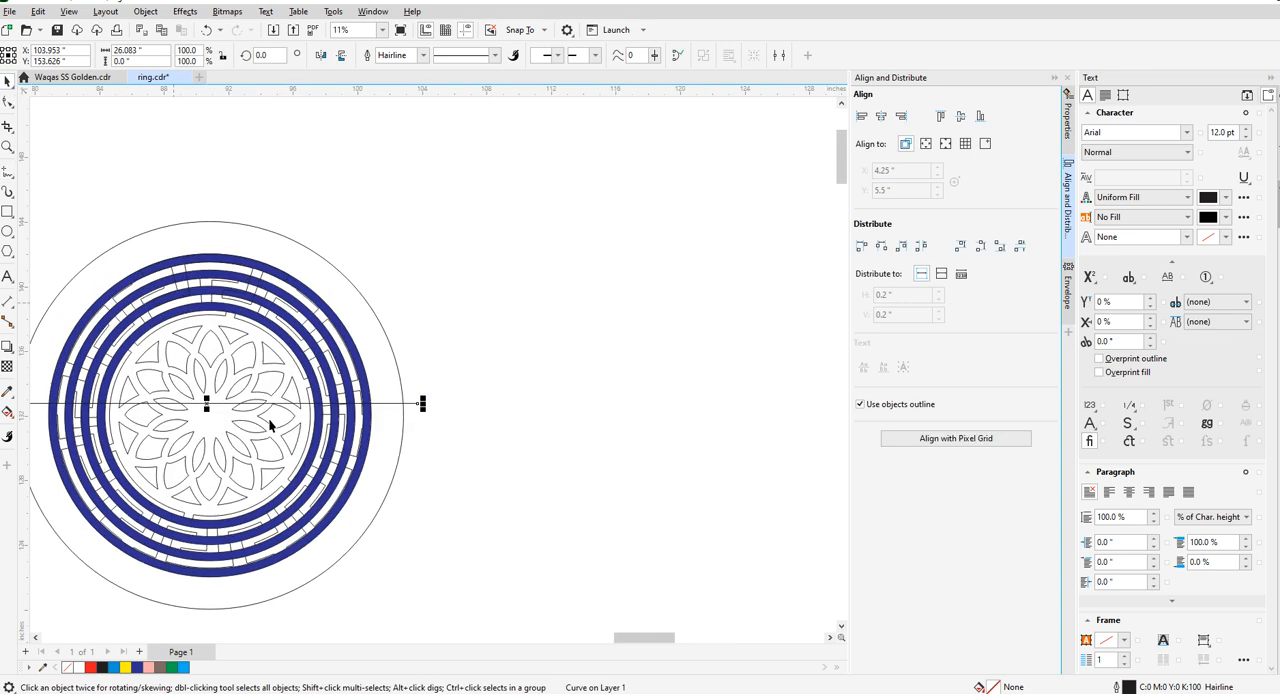
left_click(321, 258, "shift")
key("c")
key("e")
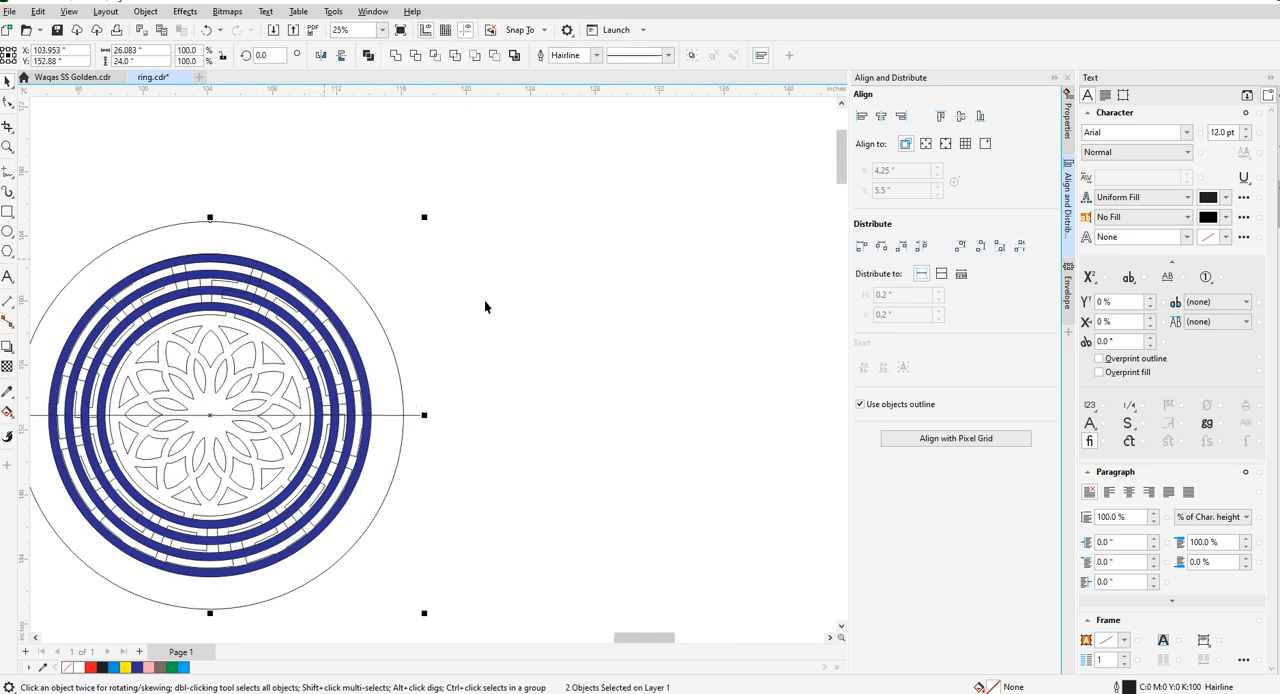
scroll(530, 304, "down", 2)
left_click(540, 308)
- Make a copy of the centred line rotated 90° and group the two lines as a cross
scroll(380, 380, "up", 1)
left_click(492, 378)
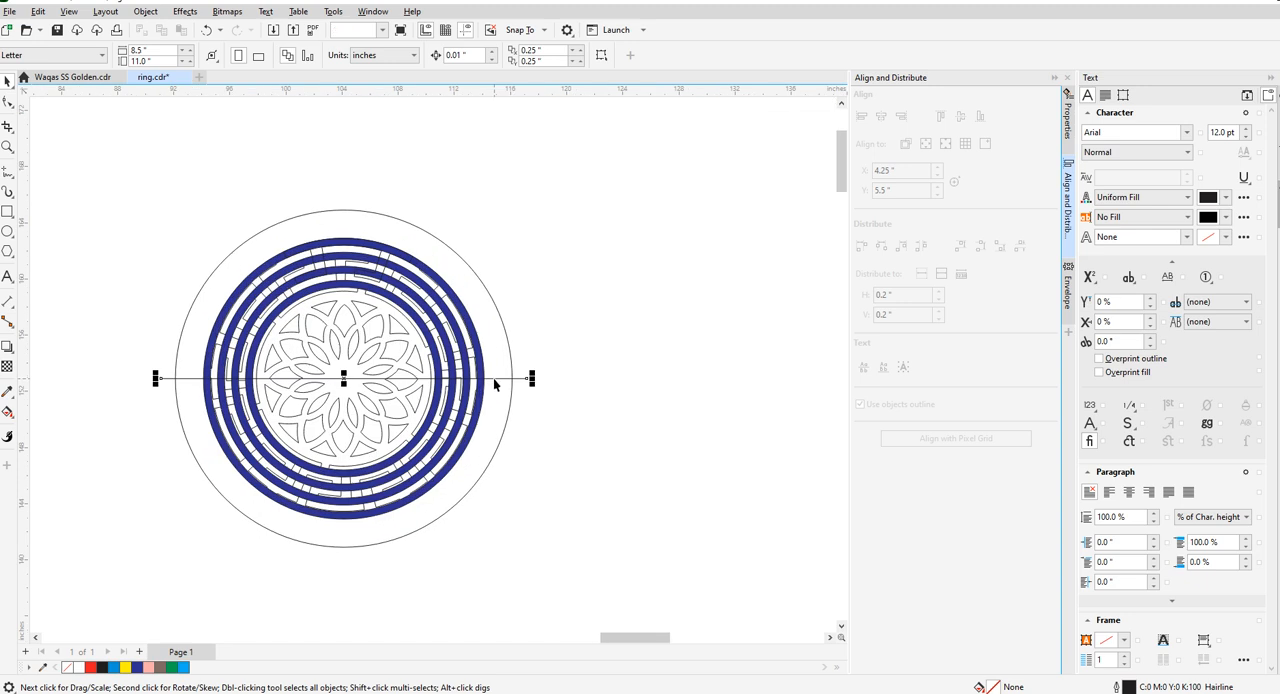
type("90")
key("Return")
left_click(507, 379, "shift")
key("ctrl+g")
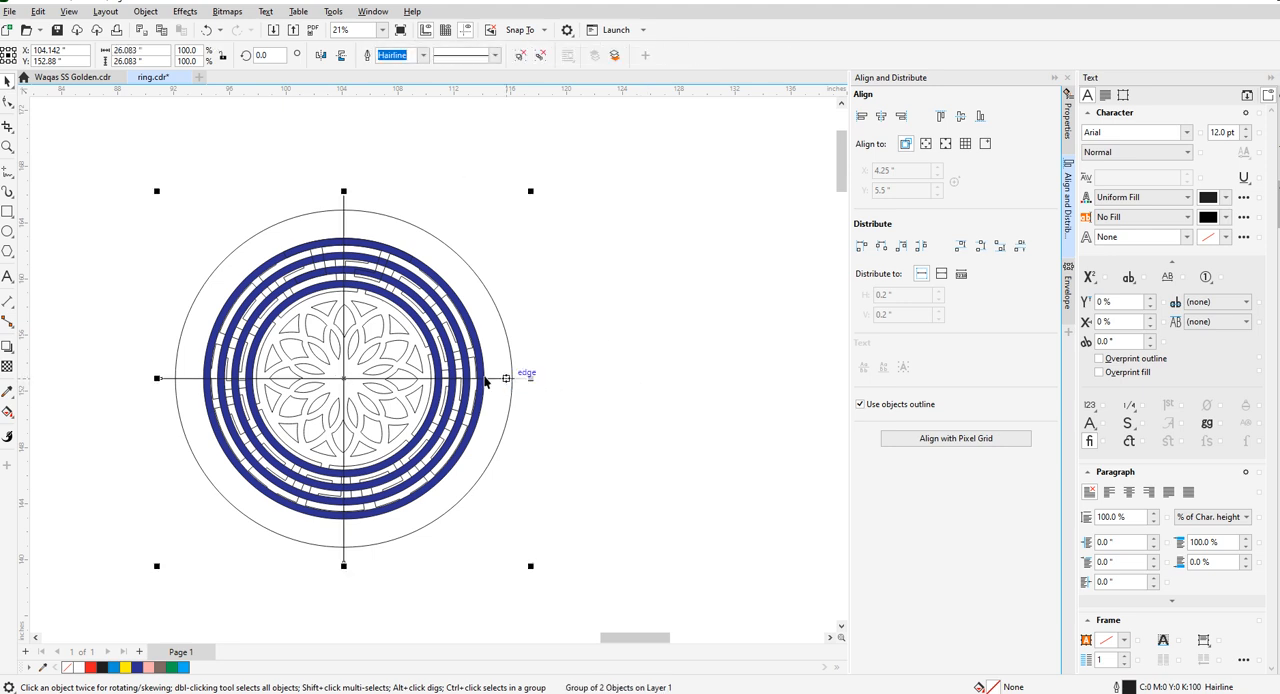
- Add copies of the cross rotated to 22.5°, 45° and 67.5° to complete the radial guides
key("Return")
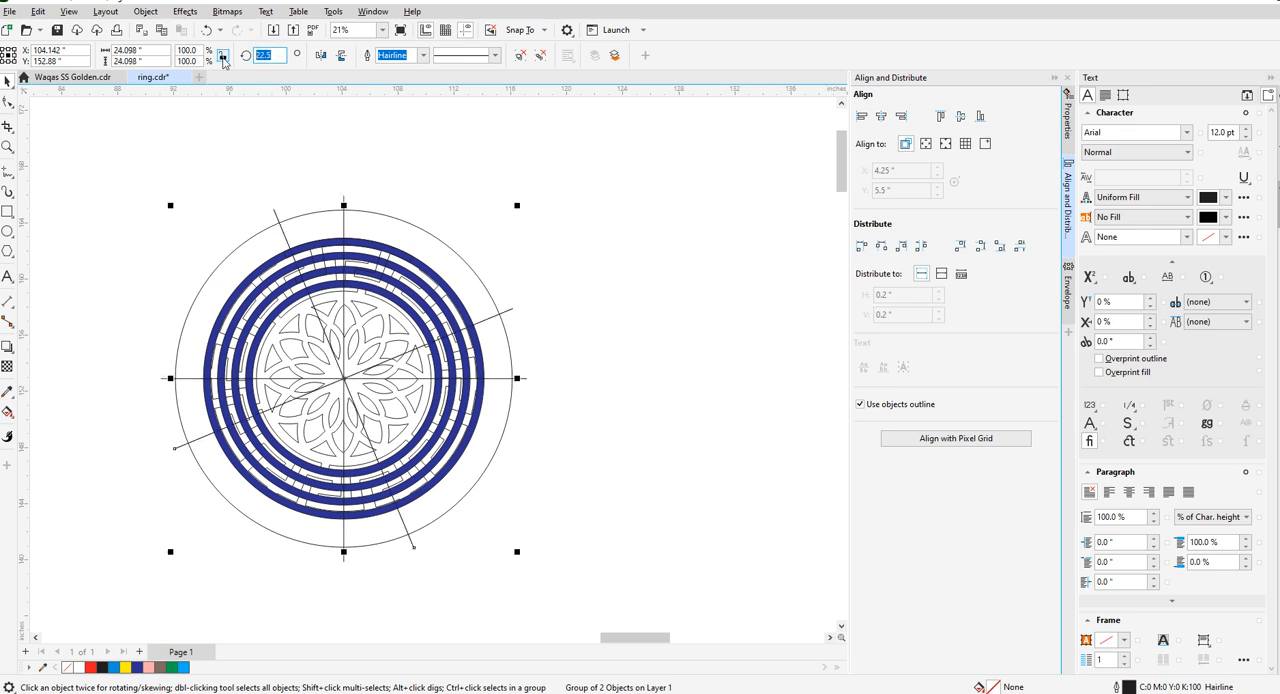
type("45")
key("Return")
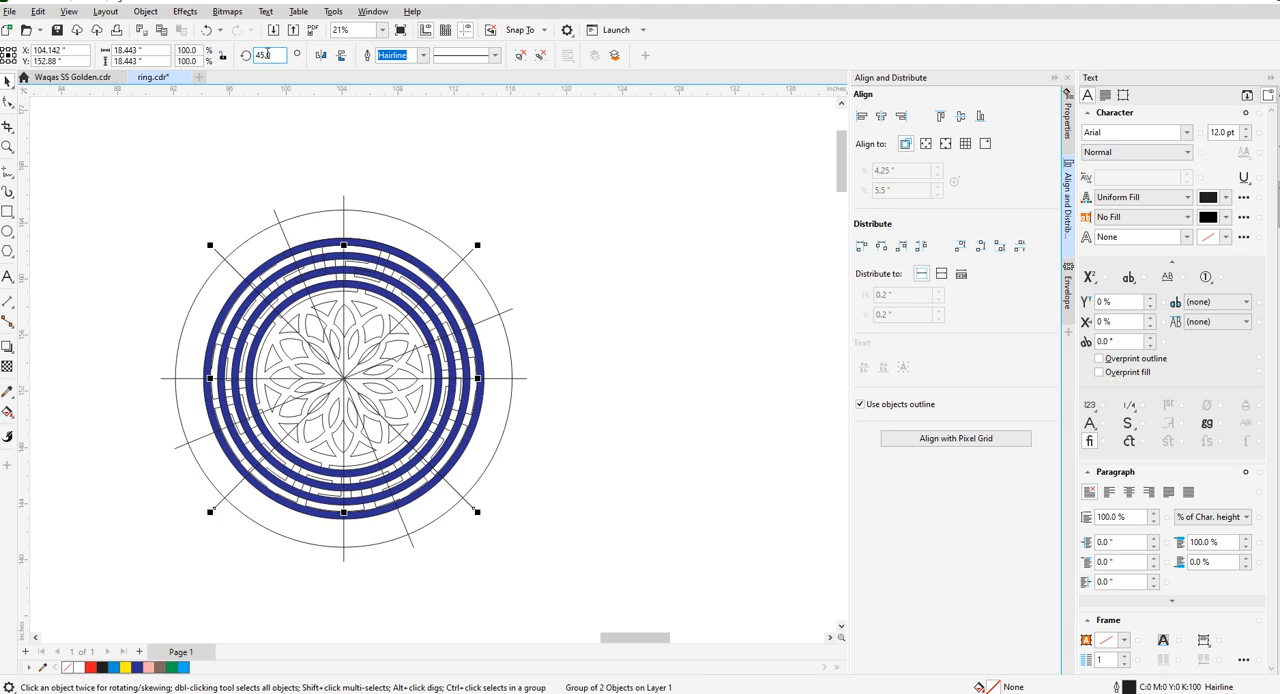
type("67.5")
key("Return")
left_click(129, 250)
- Fill the key piece at the top of the rings with yellow
scroll(345, 290, "up", 2)
scroll(360, 262, "up", 2)
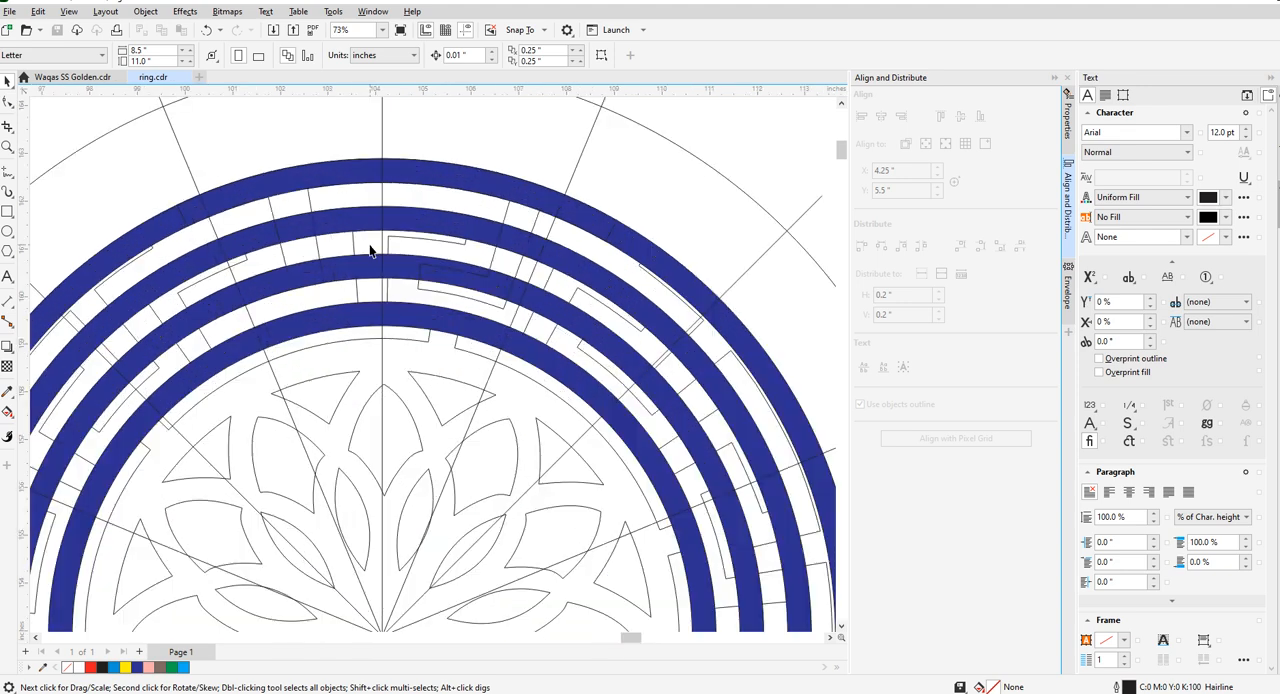
left_click(505, 222)
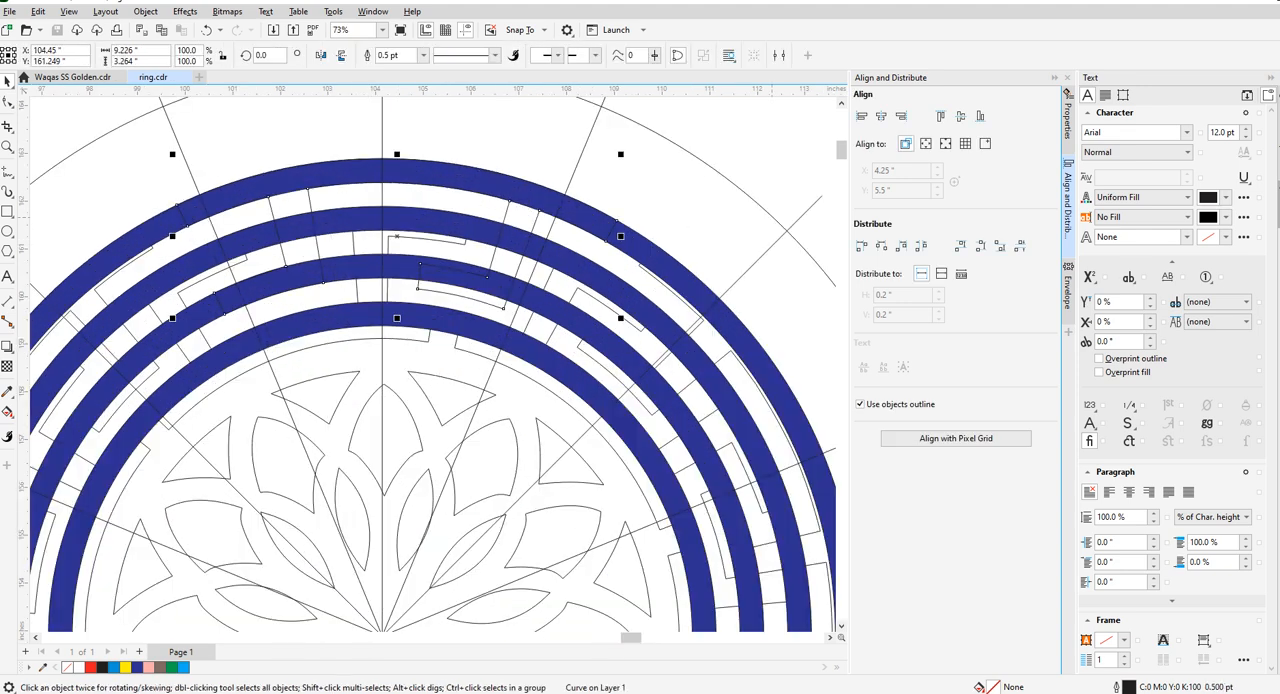
left_click(1278, 303)
left_click(602, 190)
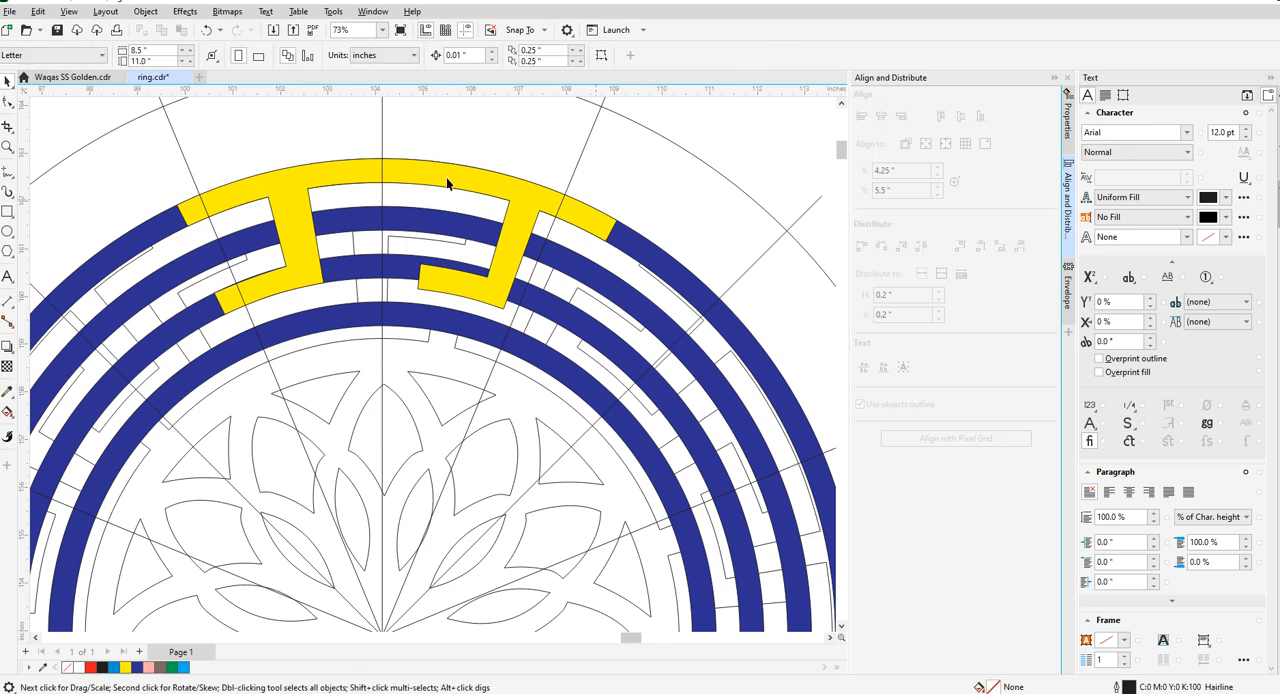
- Set the outline width of all the medallion's objects and guides to Hairline
scroll(255, 232, "up", 2)
left_click(366, 252)
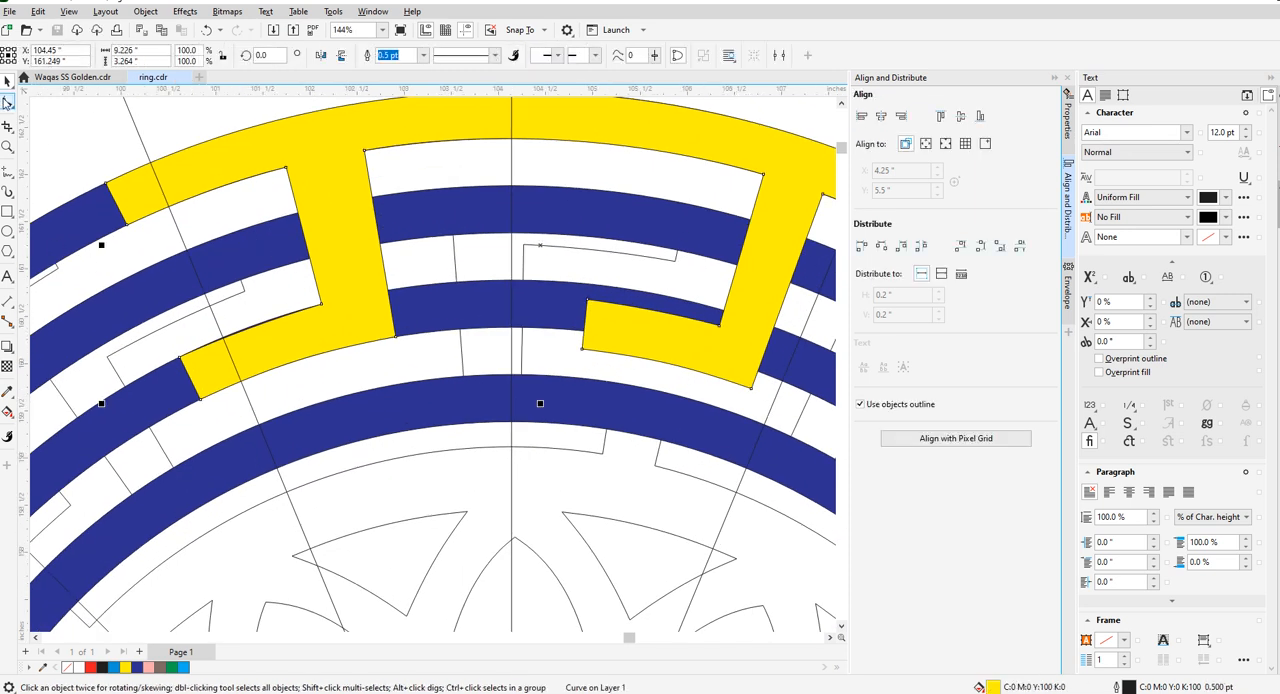
scroll(367, 252, "down", 5)
left_click_drag(126, 137, 726, 644)
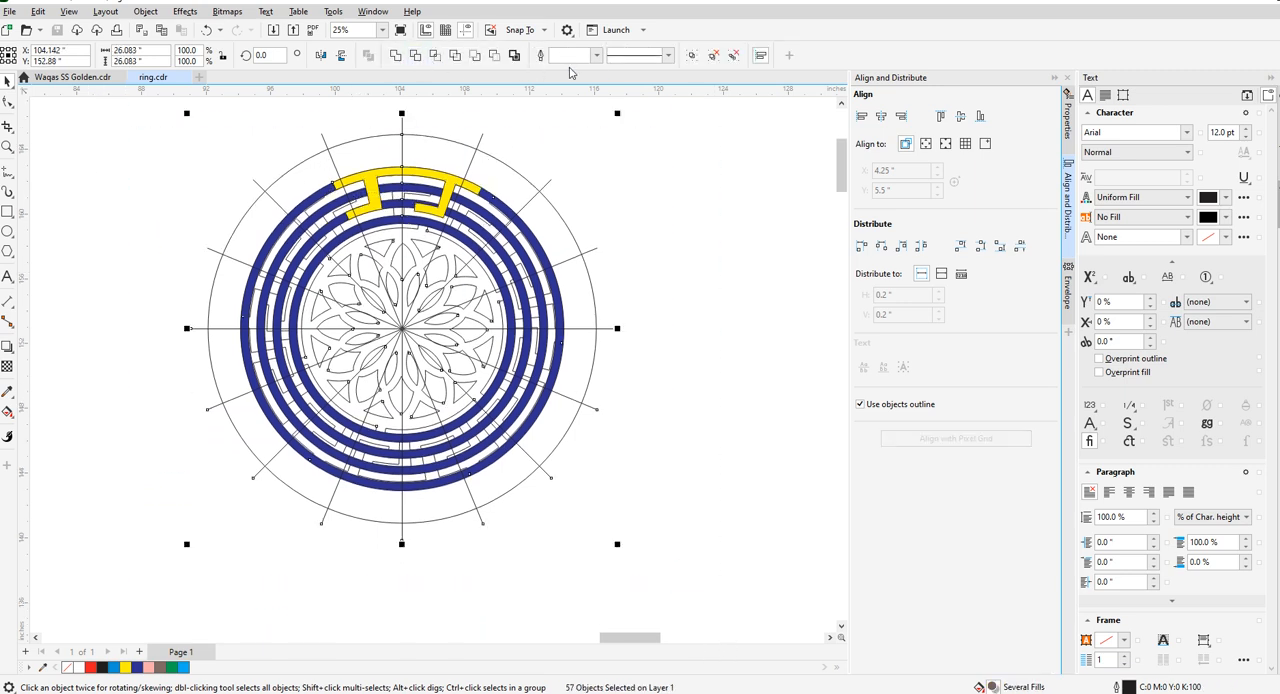
left_click(596, 57)
left_click(586, 80)
left_click(660, 249)
- Move both upper corners of the key piece's right foot onto the outer edge of the third ring from outside
scroll(401, 168, "up", 5)
left_click(381, 174)
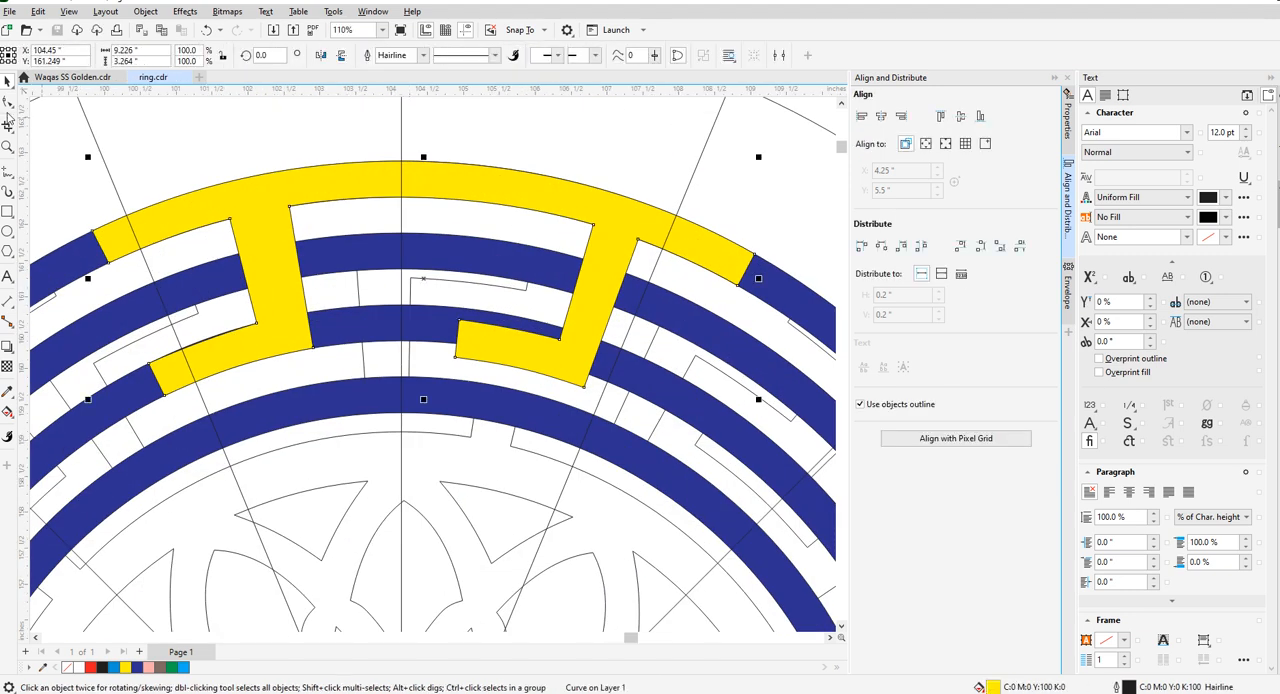
left_click(8, 104)
scroll(445, 199, "up", 3)
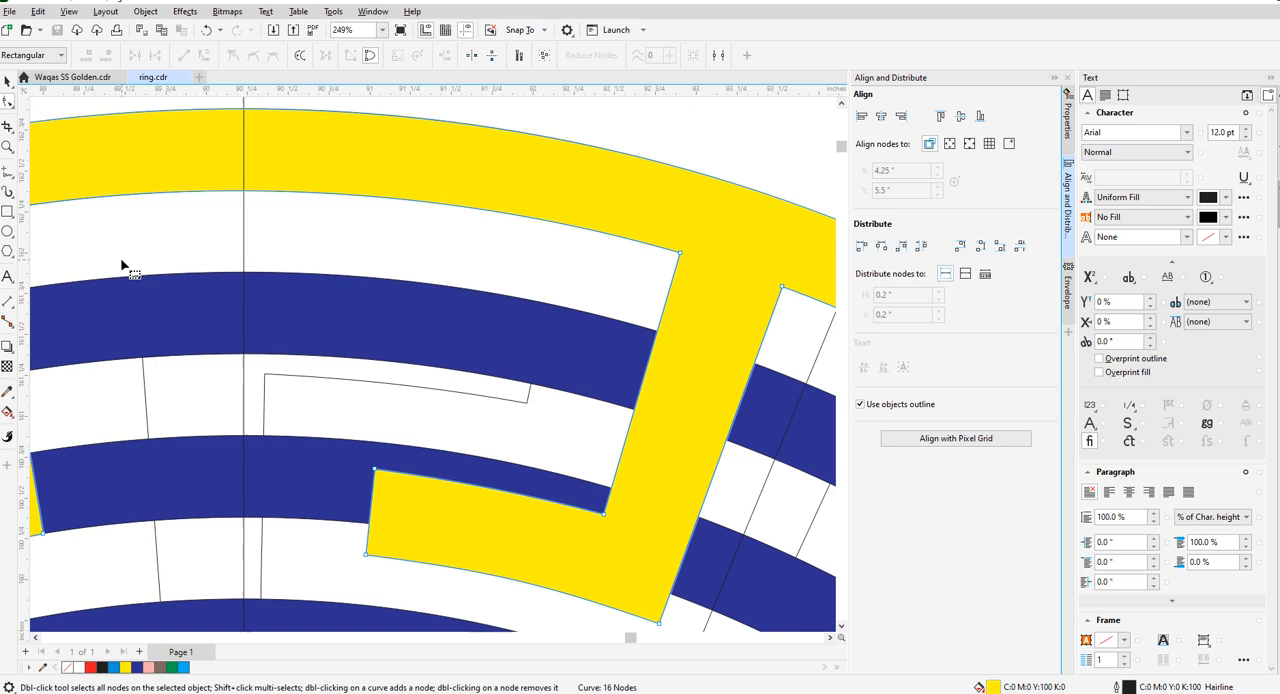
scroll(366, 294, "down", 2)
scroll(343, 363, "up", 4)
left_click_drag(326, 324, 329, 286)
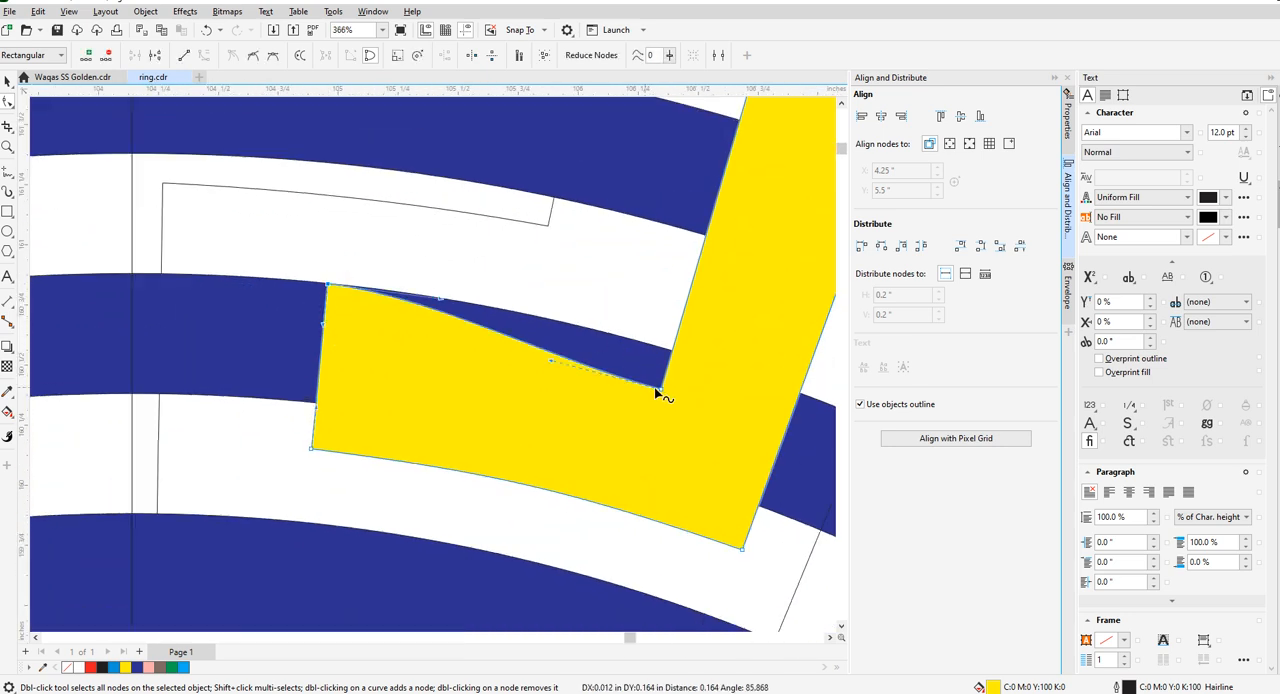
left_click_drag(663, 394, 673, 350)
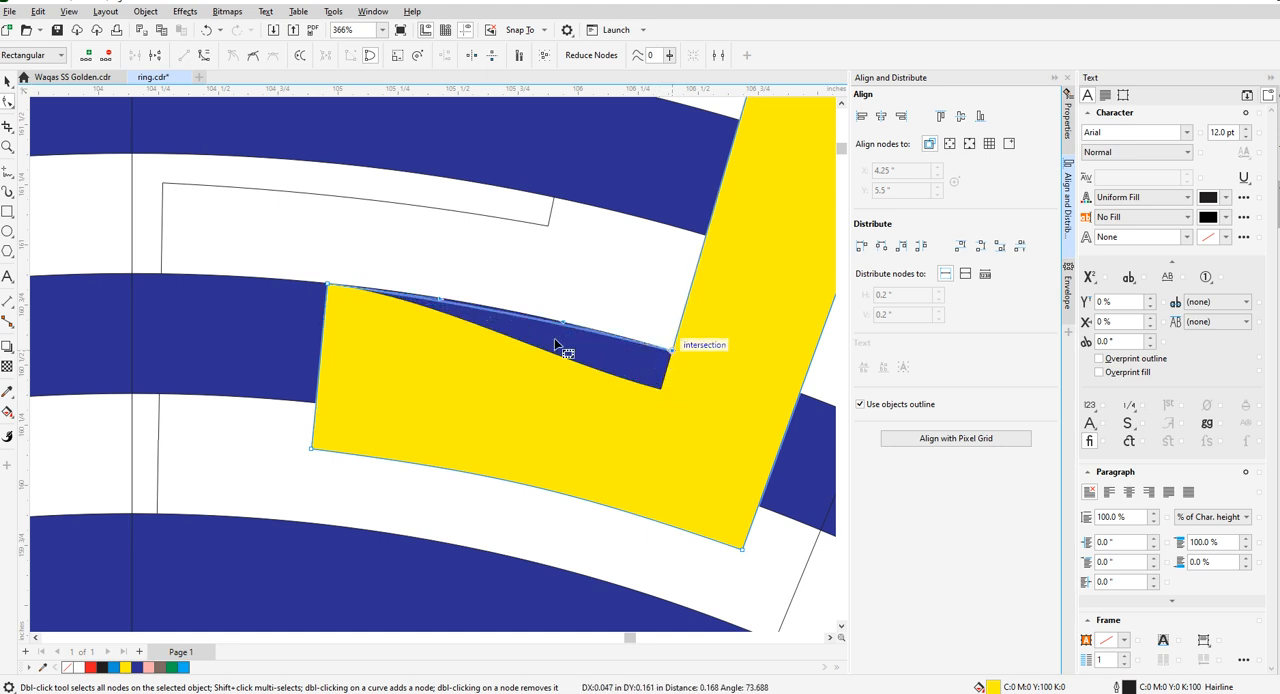
- Fine-tune the curve handles of the right foot's upper arc along the third ring's outer edge
scroll(458, 290, "up", 3)
left_click_drag(415, 318, 417, 303)
scroll(457, 317, "down", 1)
scroll(655, 362, "up", 1)
left_click_drag(659, 356, 659, 350)
left_click_drag(270, 269, 271, 266)
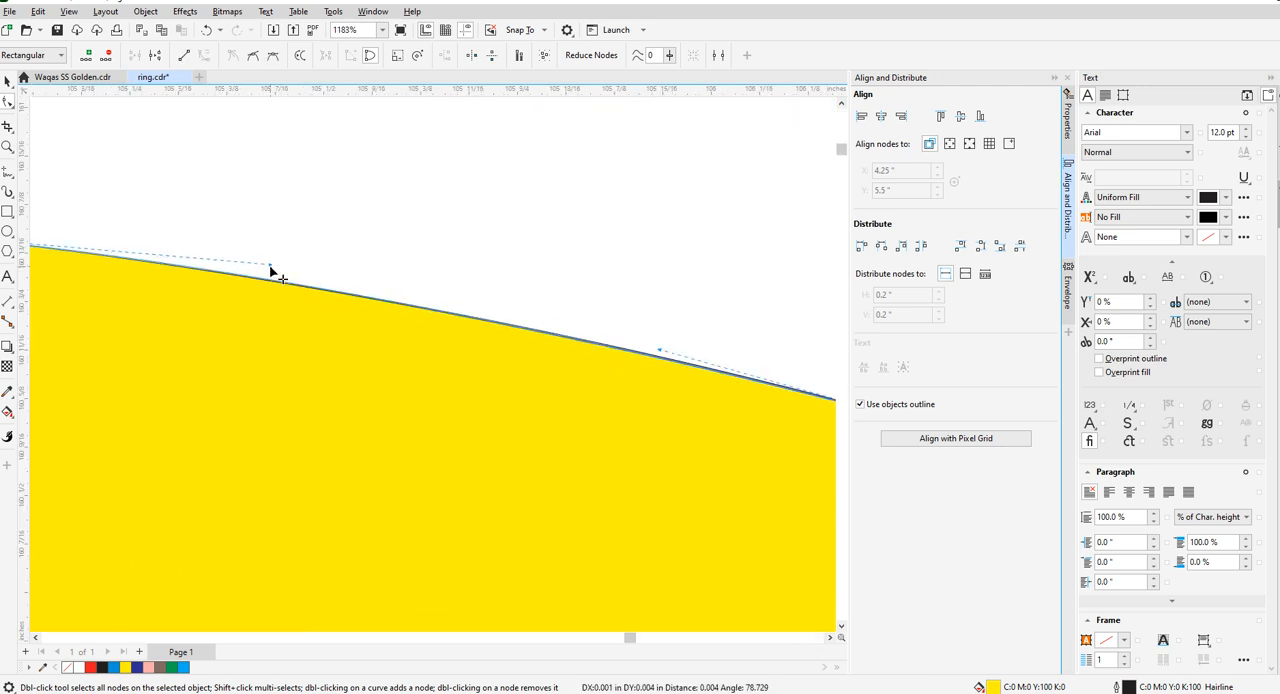
scroll(183, 294, "down", 4)
scroll(252, 316, "up", 1)
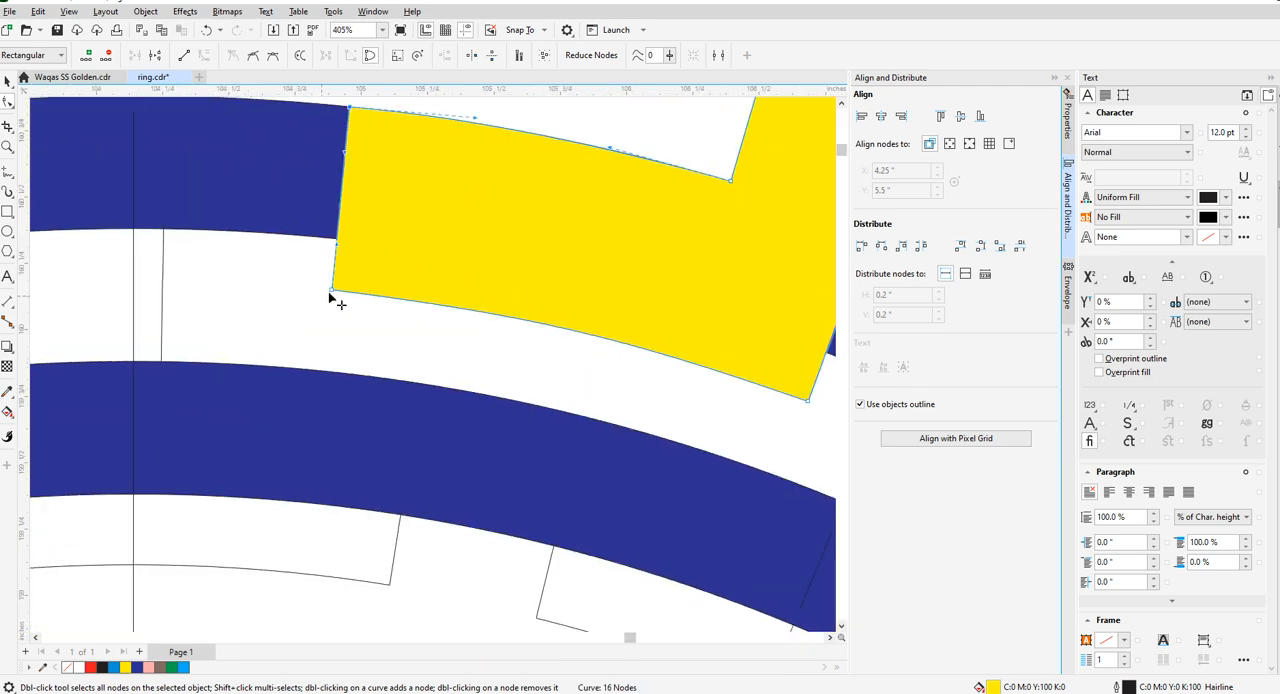
- Move both lower corners of the right foot onto the third ring's inner edge
left_click_drag(331, 291, 336, 241)
scroll(335, 279, "down", 1)
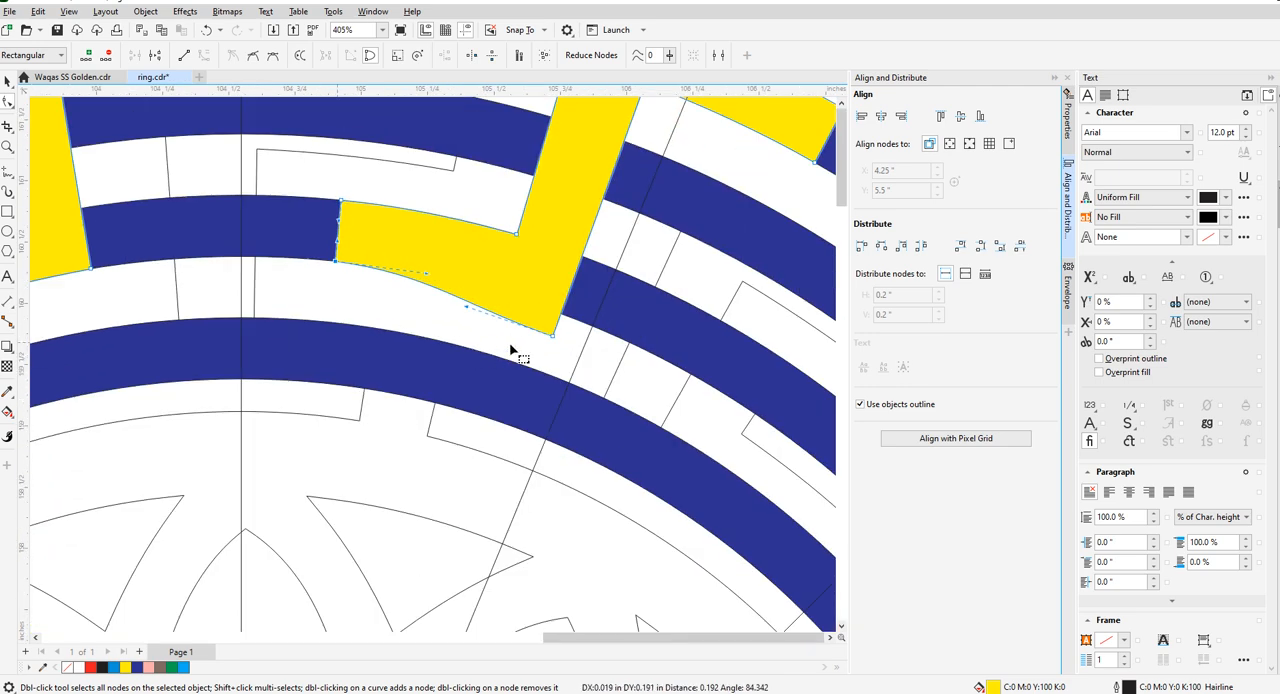
scroll(510, 350, "up", 1)
left_click_drag(586, 334, 596, 291)
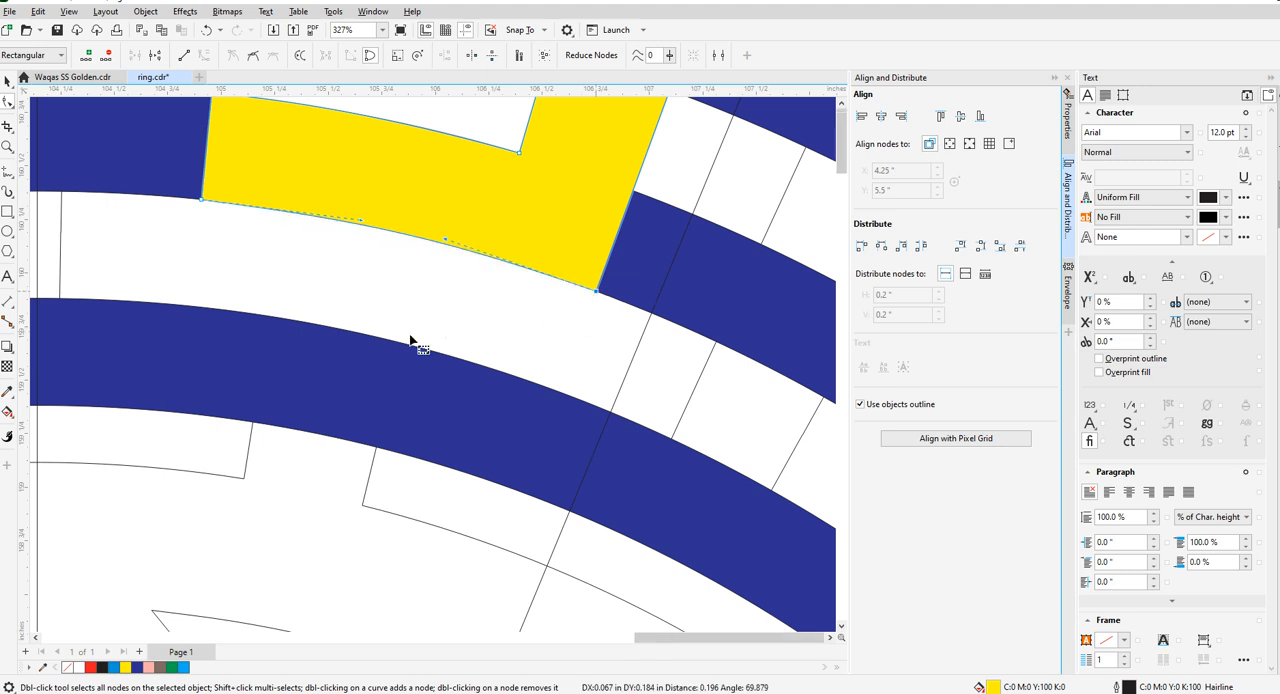
- Clear the key piece's fill and fine-tune its right foot's lower arc along the third ring's inner edge
scroll(410, 341, "up", 2)
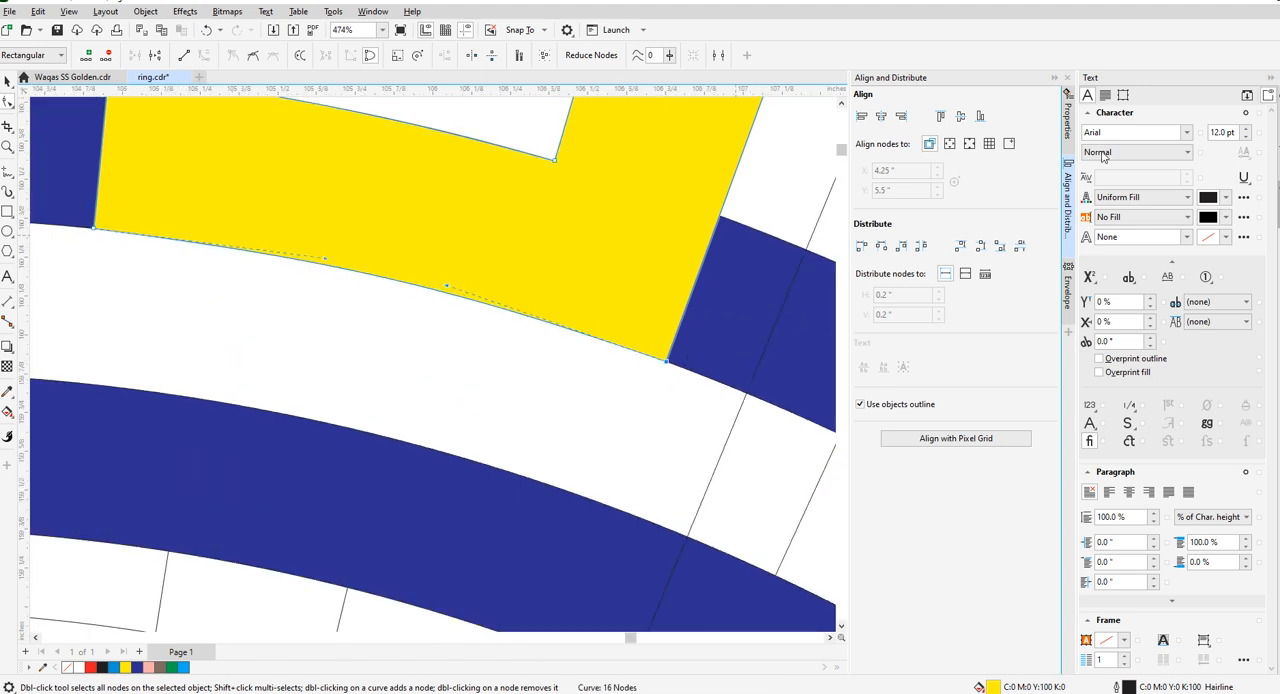
scroll(443, 289, "up", 5)
left_click_drag(473, 287, 478, 283)
scroll(307, 300, "down", 12)
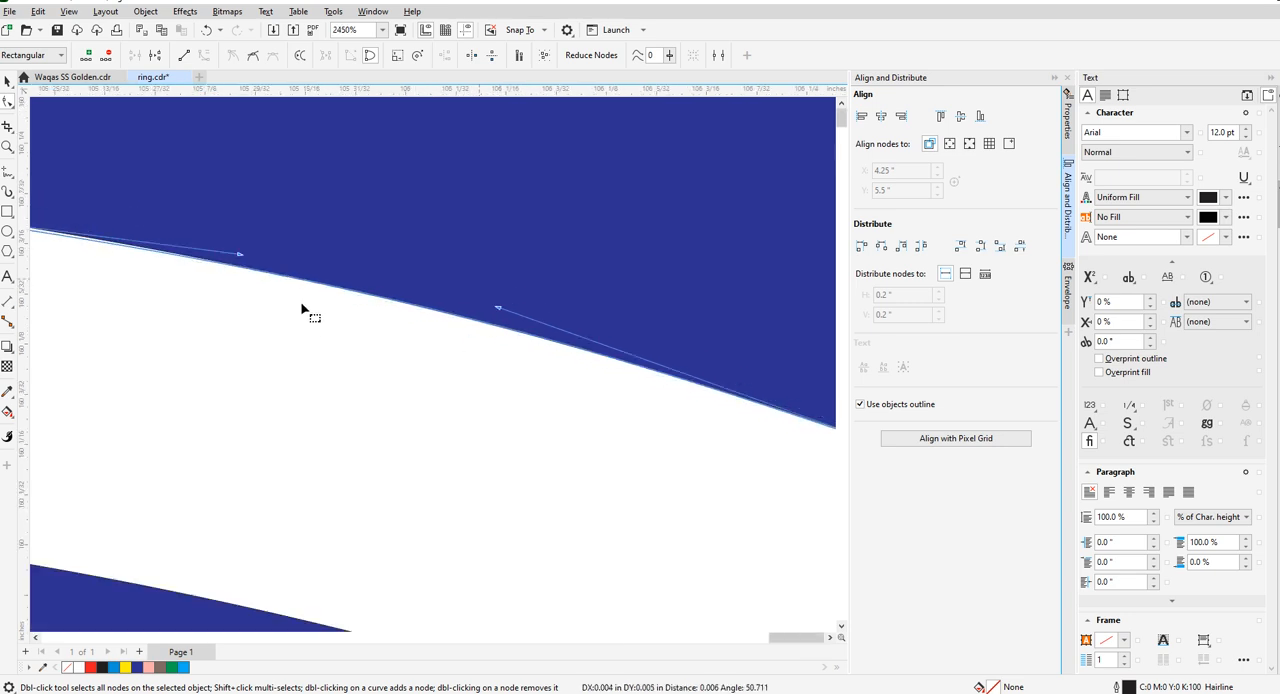
scroll(305, 293, "up", 2)
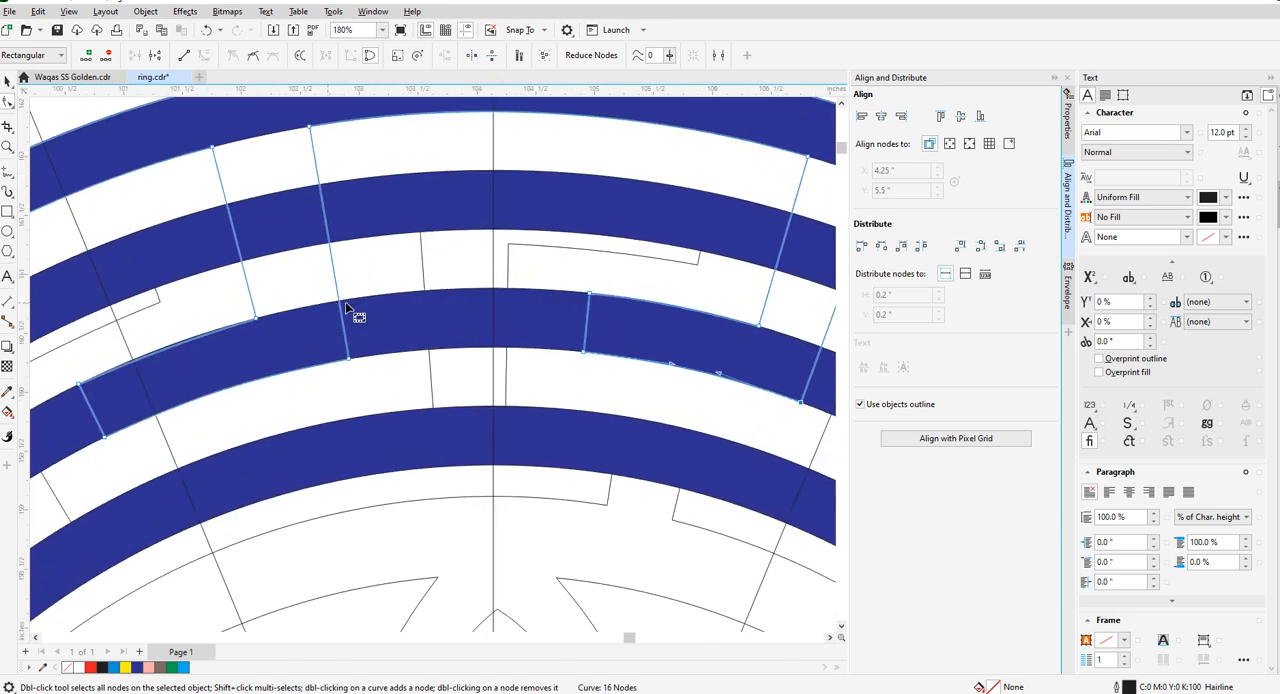
- Fill the finished top key piece with yellow and save the drawing
scroll(352, 311, "down", 4)
left_click(7, 81)
left_click(119, 150)
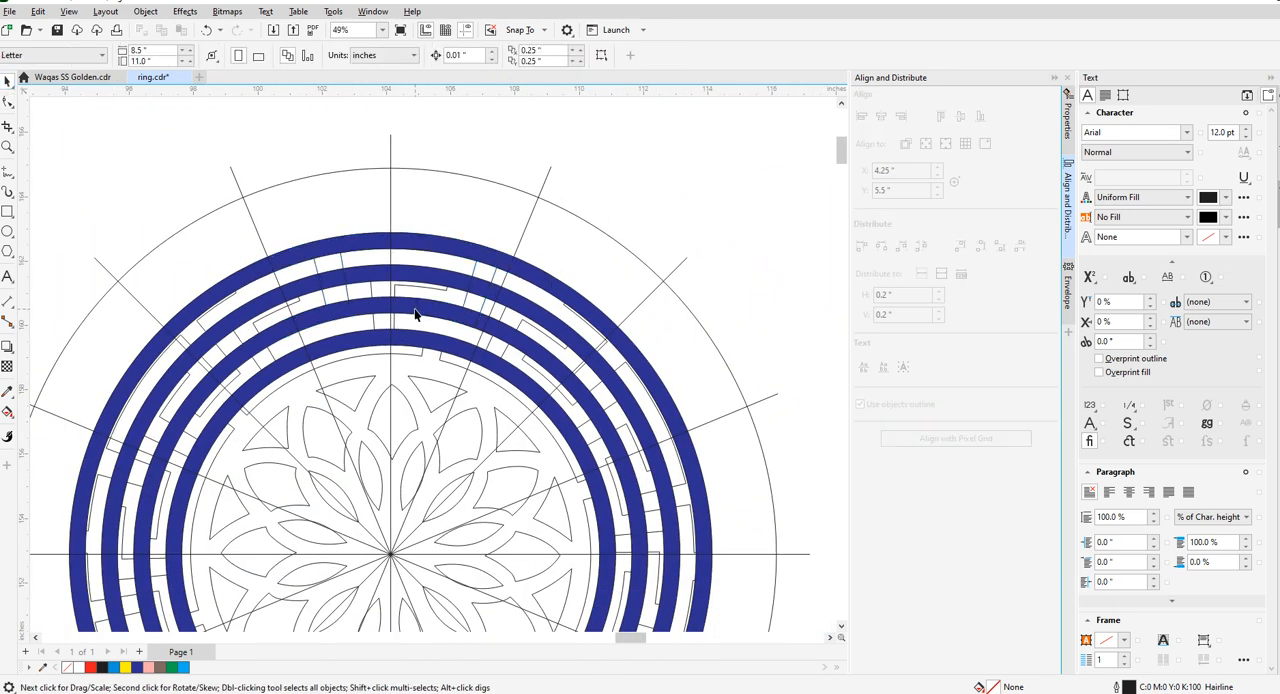
key("ctrl+s")
left_click(340, 258)
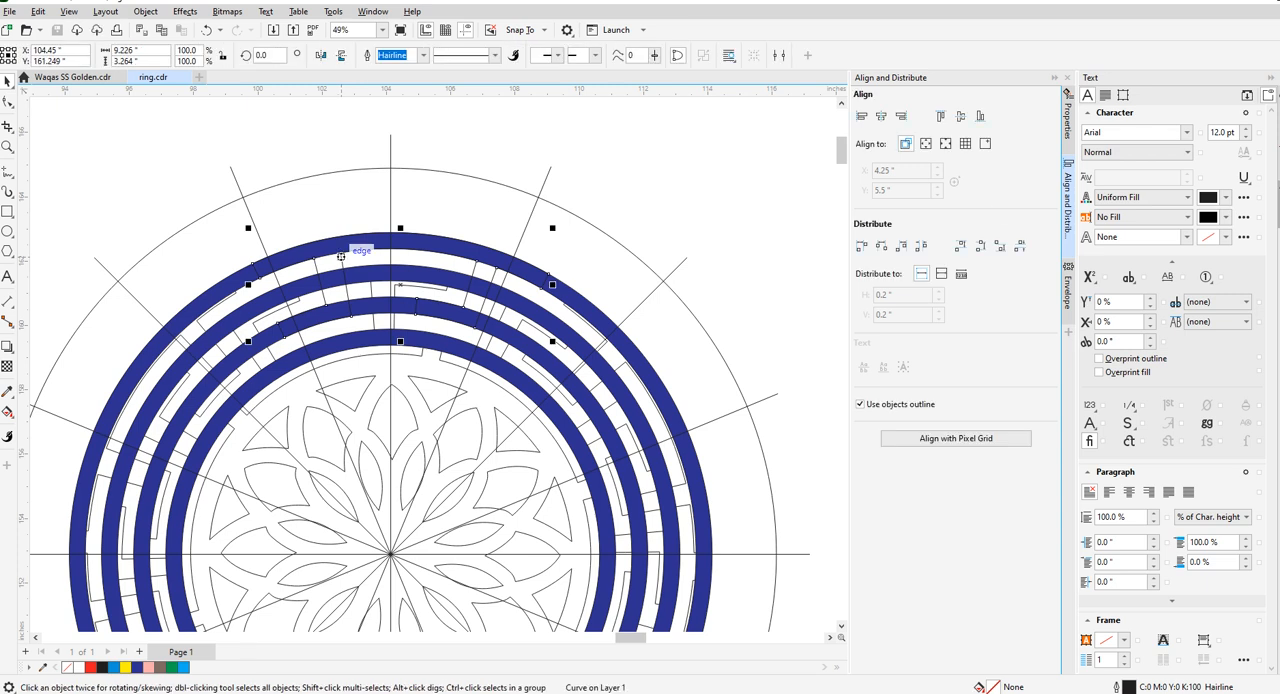
left_click(125, 667)
left_click(729, 234)
key("ctrl+s")
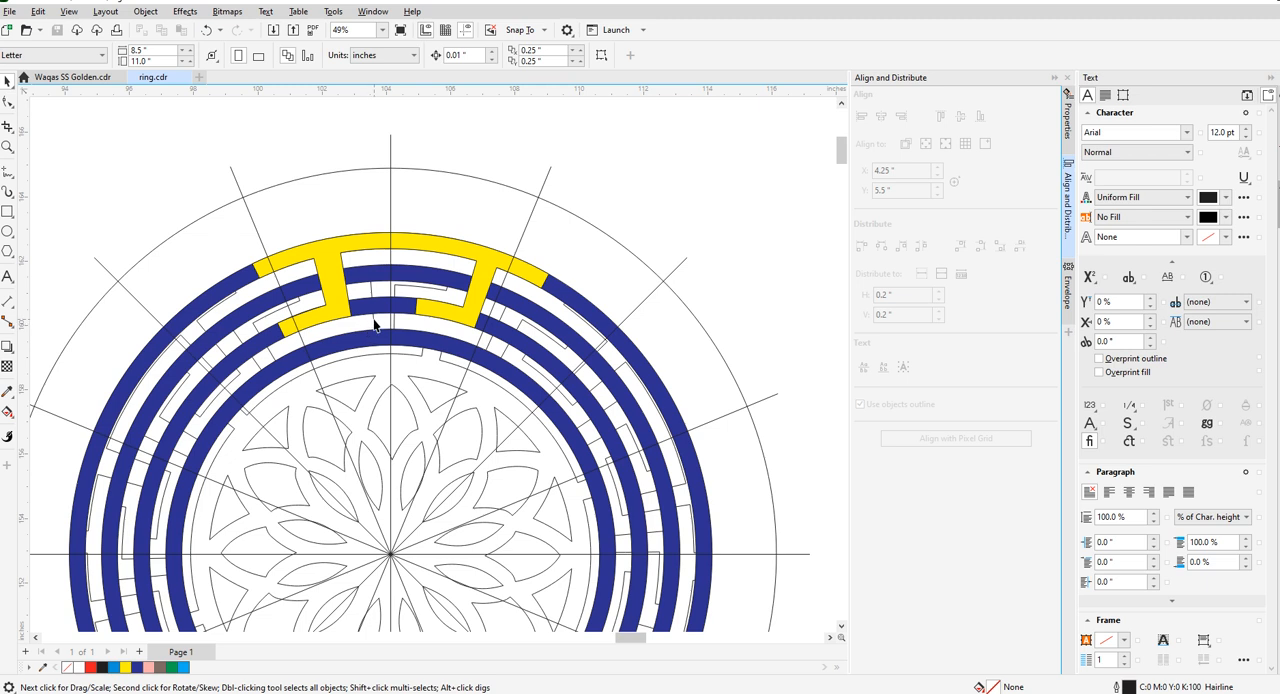
- Fill the inner key piece that interlocks with the top one with yellow and bring it to the front
left_click(375, 325)
scroll(375, 325, "up", 3)
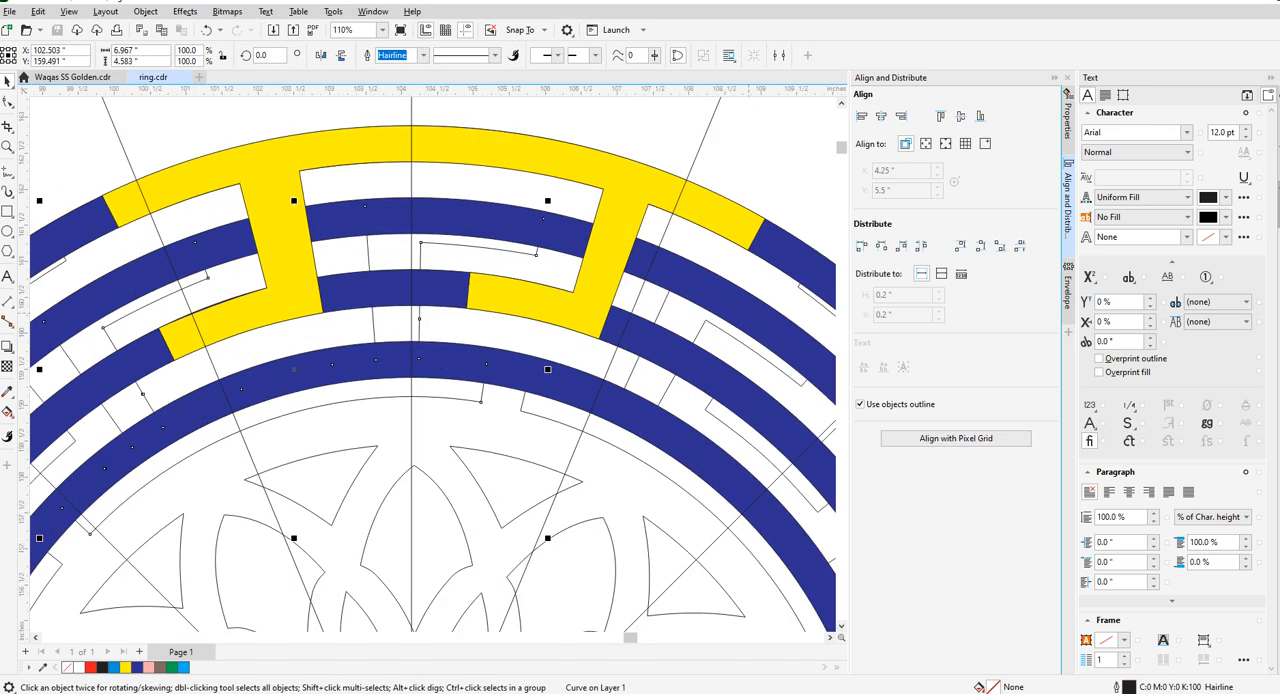
left_click(125, 667)
key("shift+Page_Up")
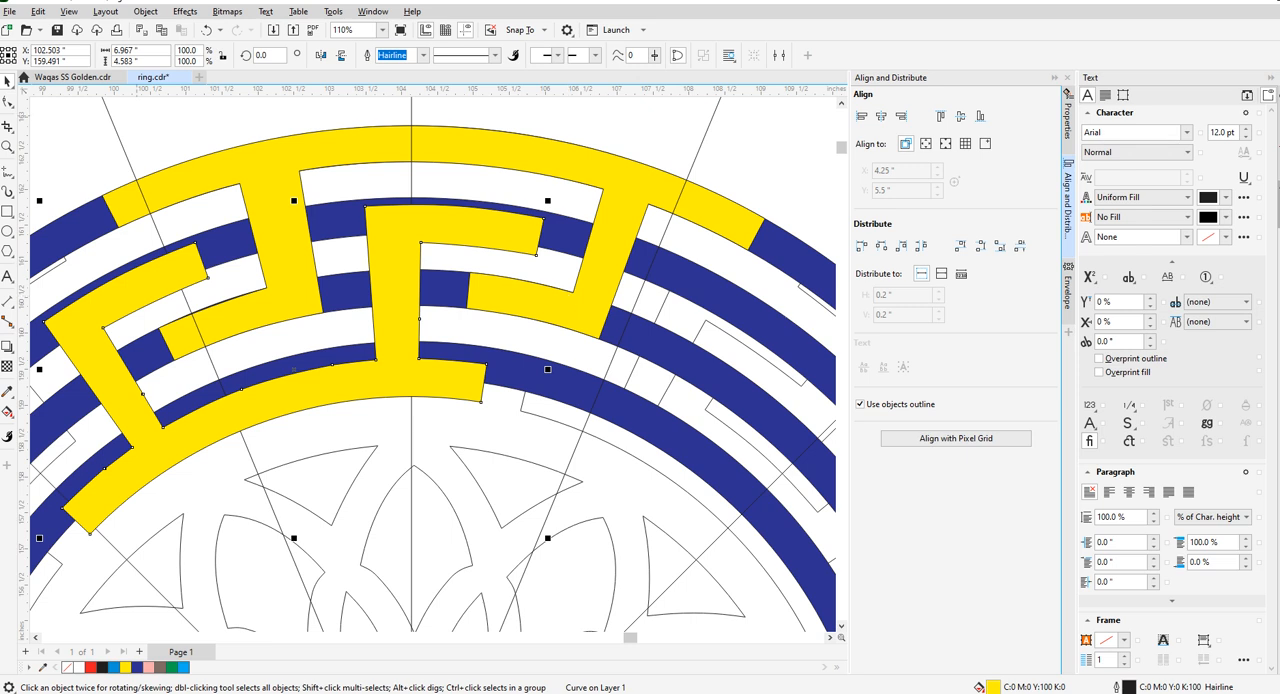
- Move both end corners of the inner key piece's upper right arm onto the second ring's outer and inner edges
left_click(8, 105)
scroll(540, 220, "up", 3)
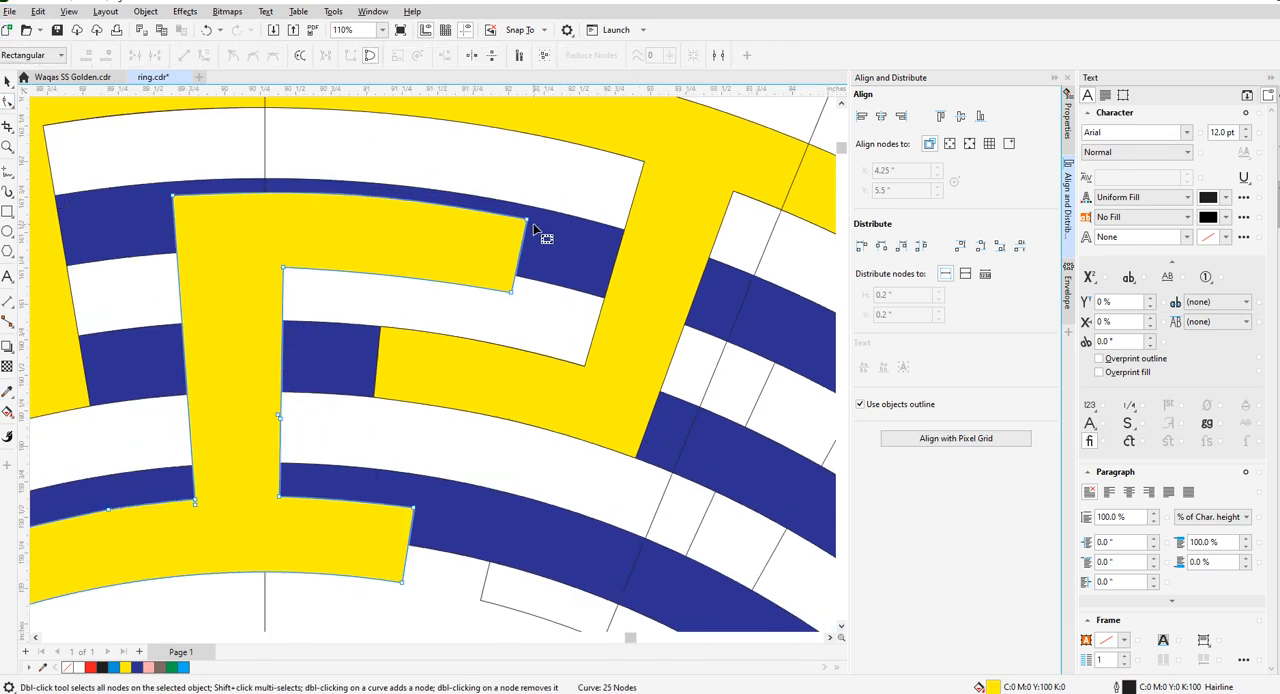
left_click_drag(524, 218, 525, 197)
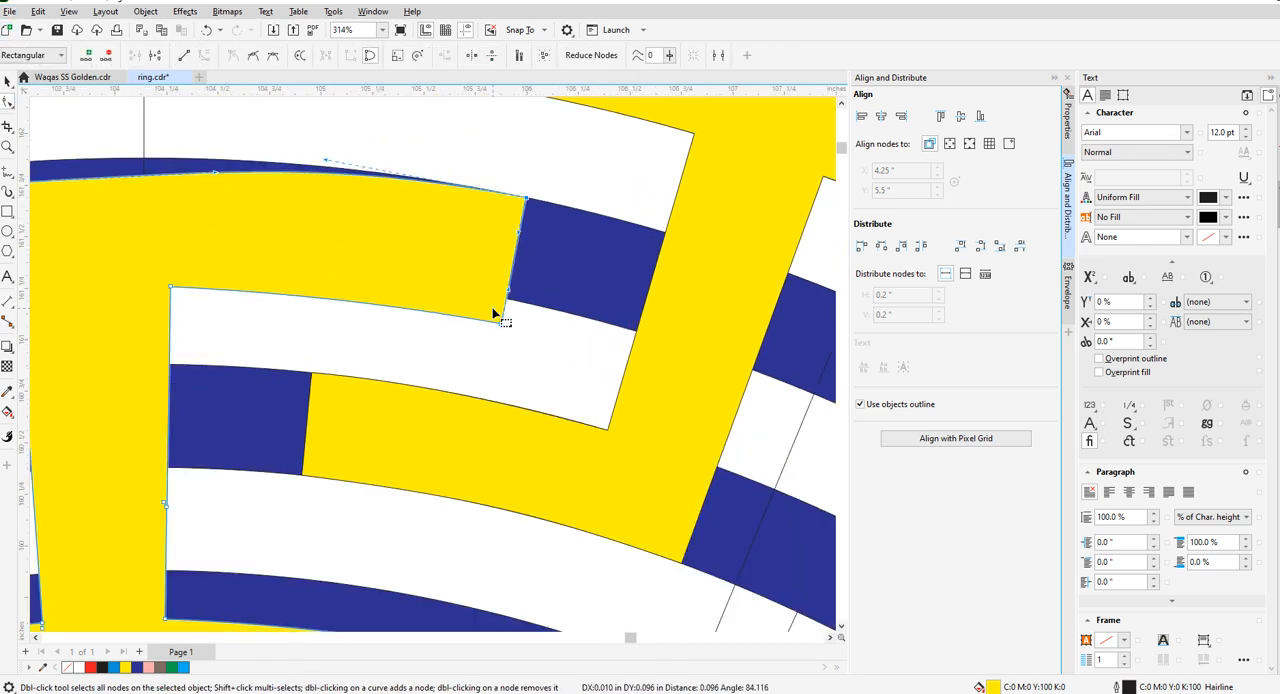
left_click_drag(502, 324, 508, 301)
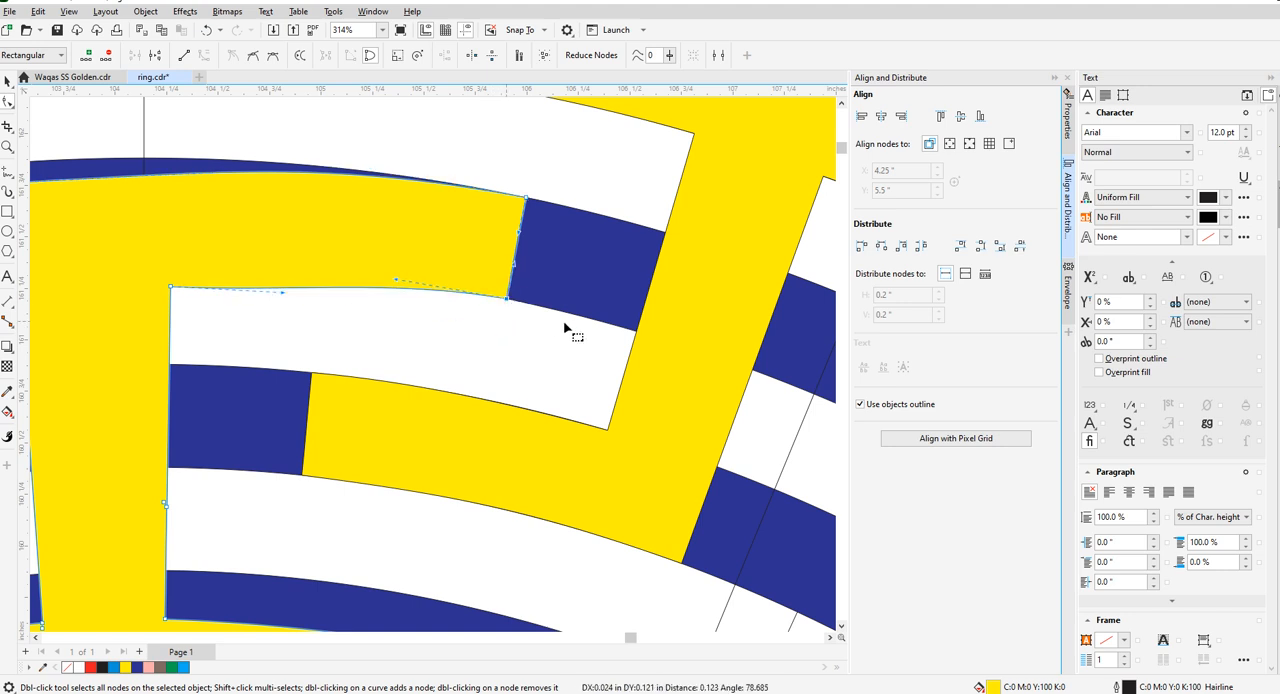
- Move the upper right arm's outer corner and inner elbow corner at the stem onto the second ring's edges
scroll(590, 327, "down", 3)
scroll(290, 270, "up", 3)
left_click_drag(376, 254, 379, 236)
scroll(466, 329, "down", 3)
scroll(465, 301, "up", 2)
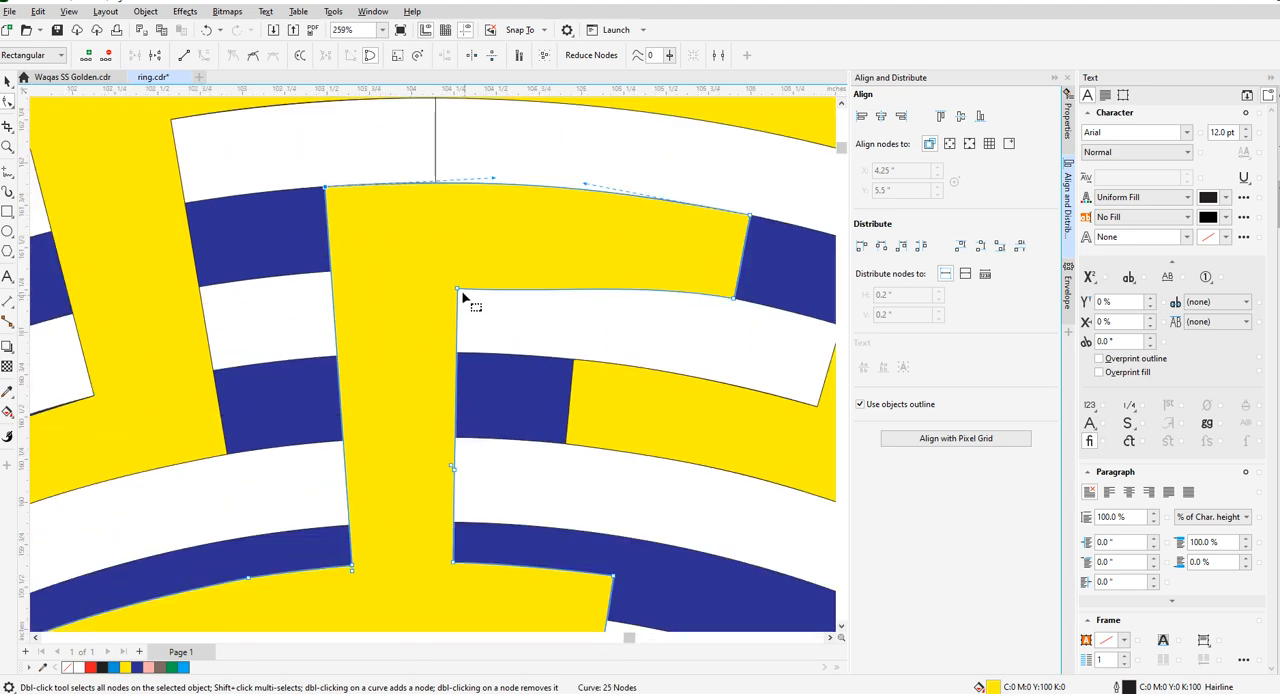
left_click_drag(458, 291, 458, 268)
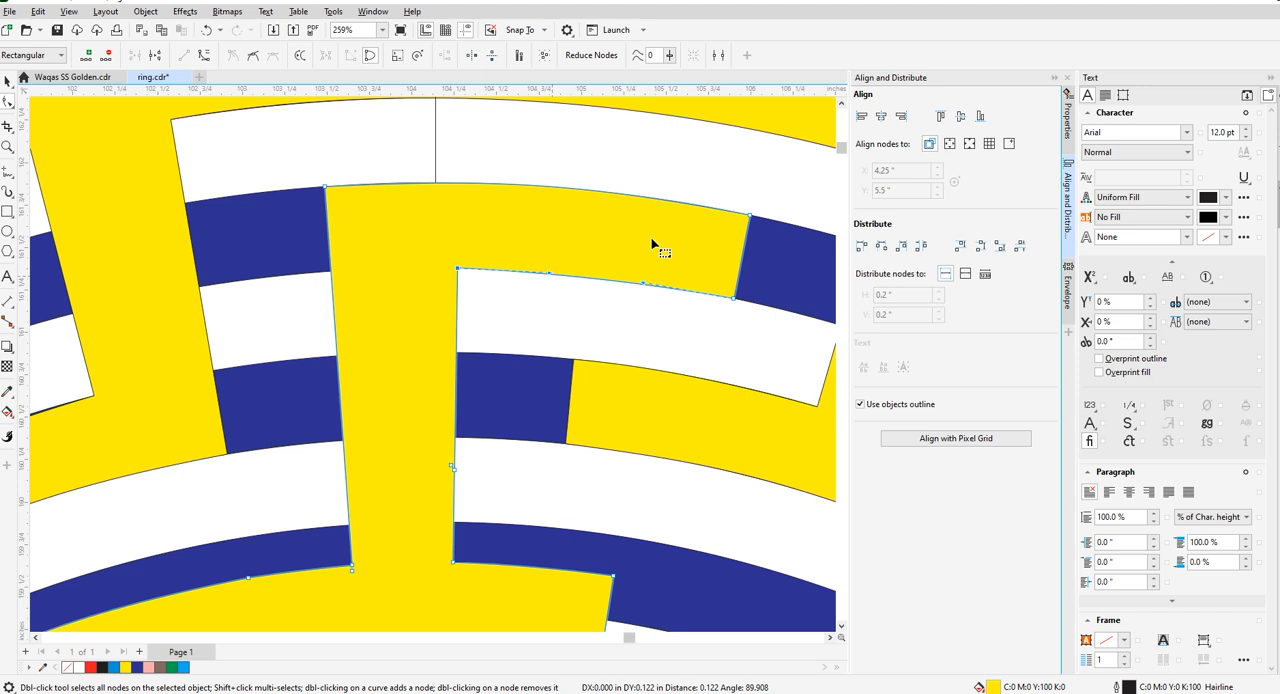
- Clear the inner key piece's fill and adjust the upper right arm's lower curve to follow the second ring's inner edge
scroll(551, 269, "up", 2)
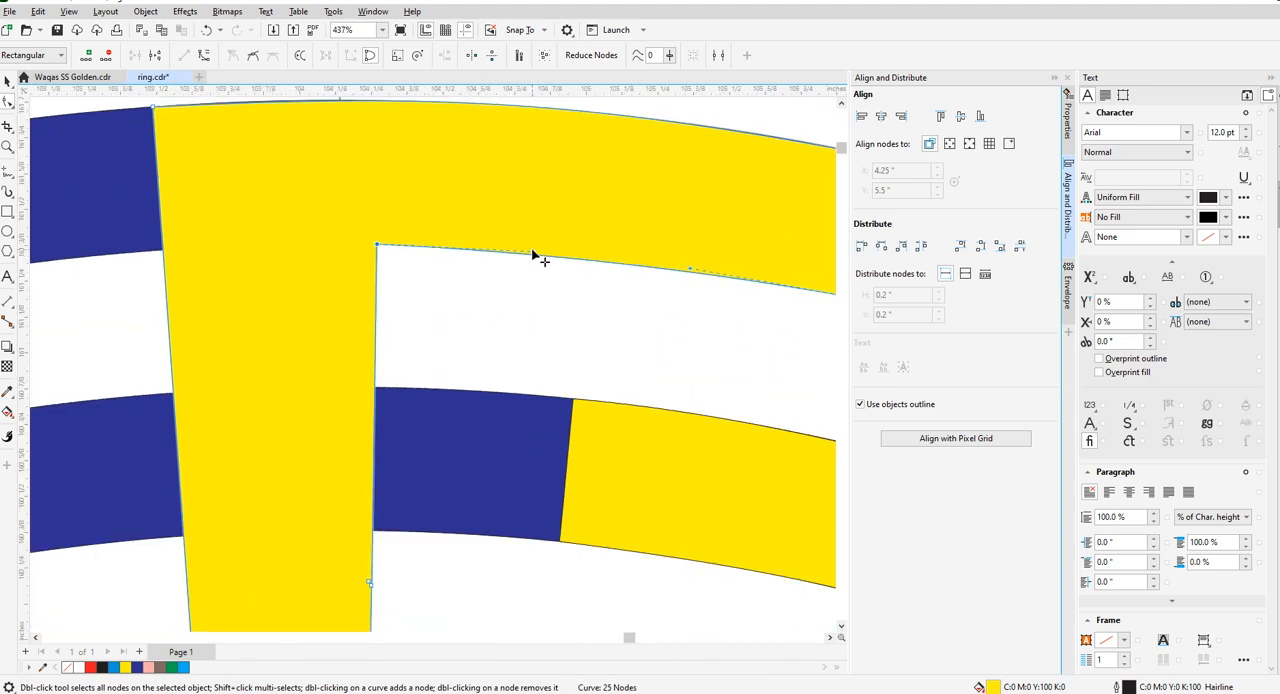
left_click_drag(533, 252, 533, 243)
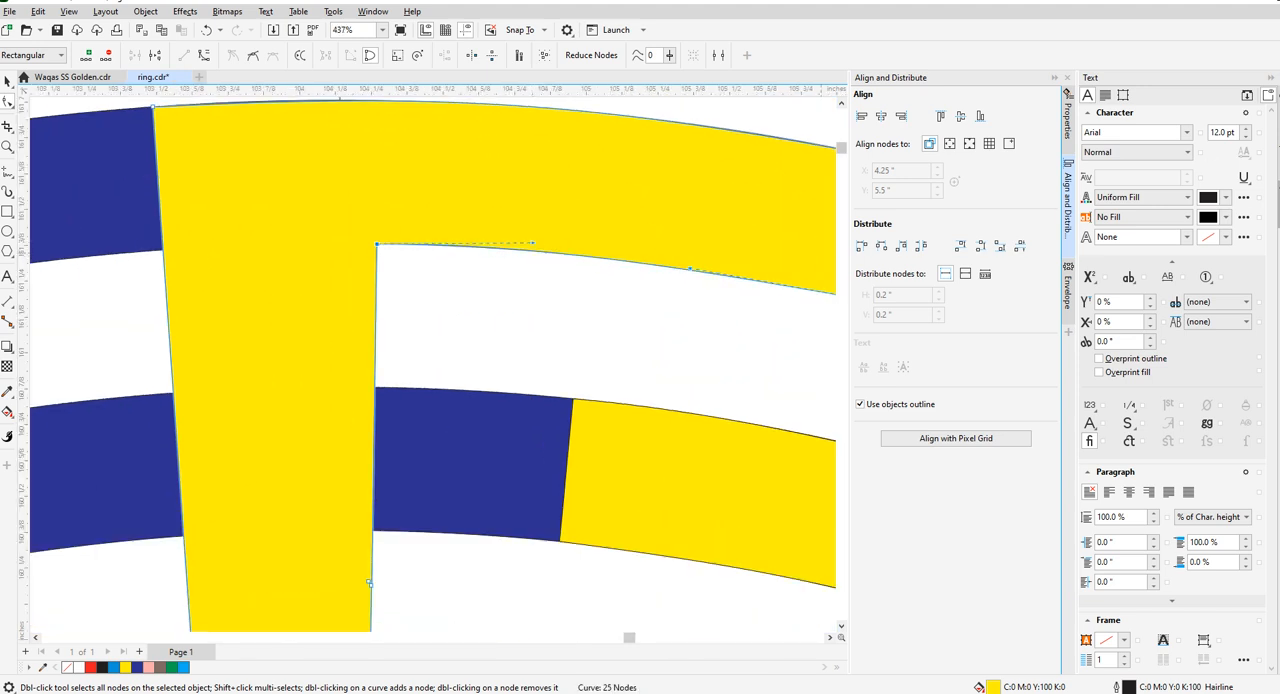
scroll(511, 238, "down", 2)
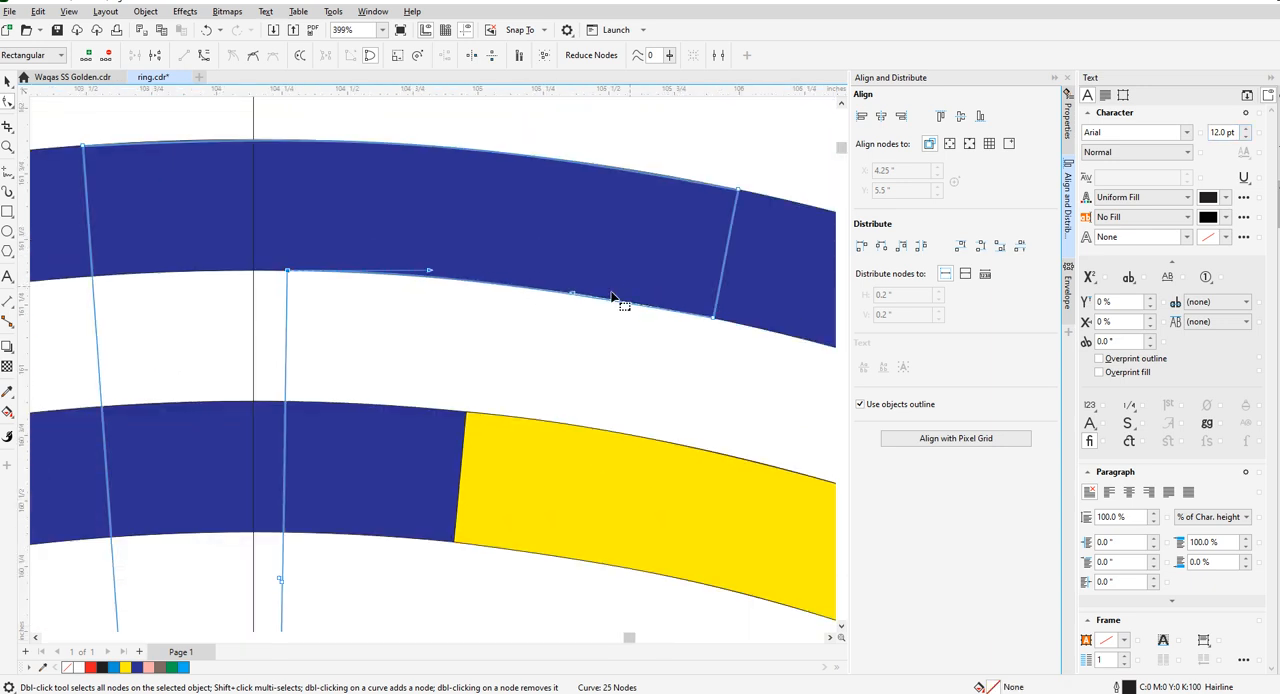
scroll(562, 316, "up", 8)
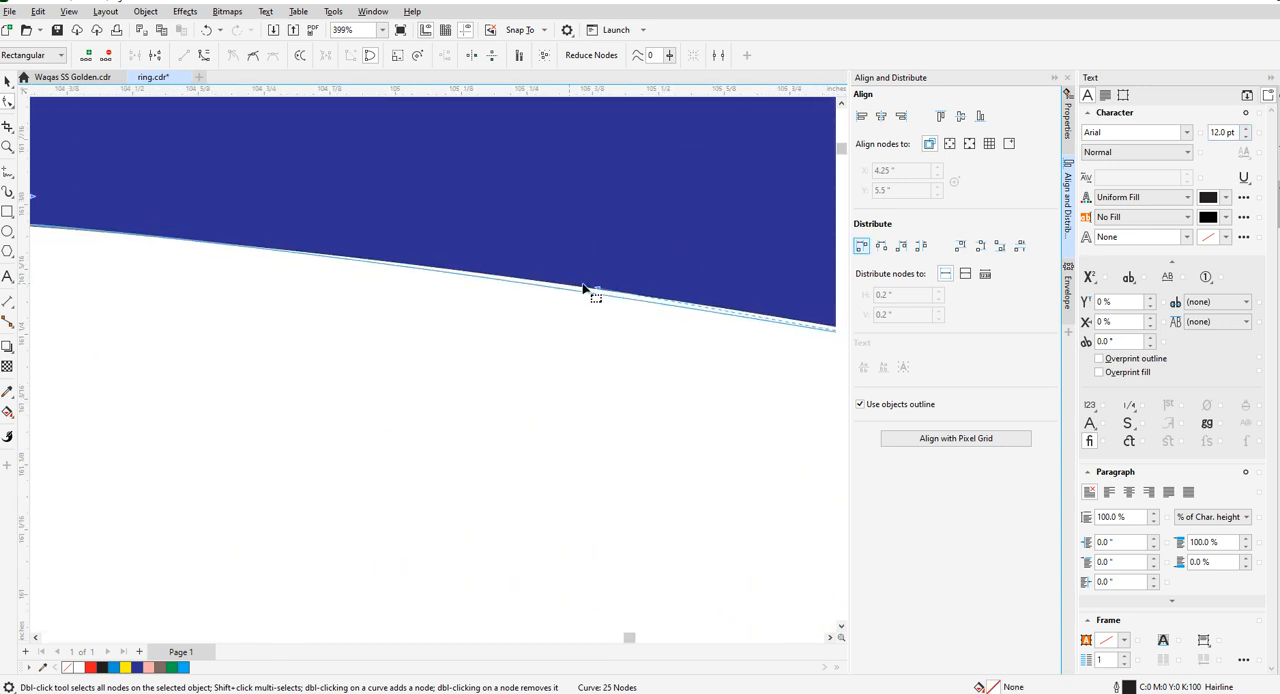
left_click_drag(600, 291, 603, 266)
scroll(300, 210, "down", 10)
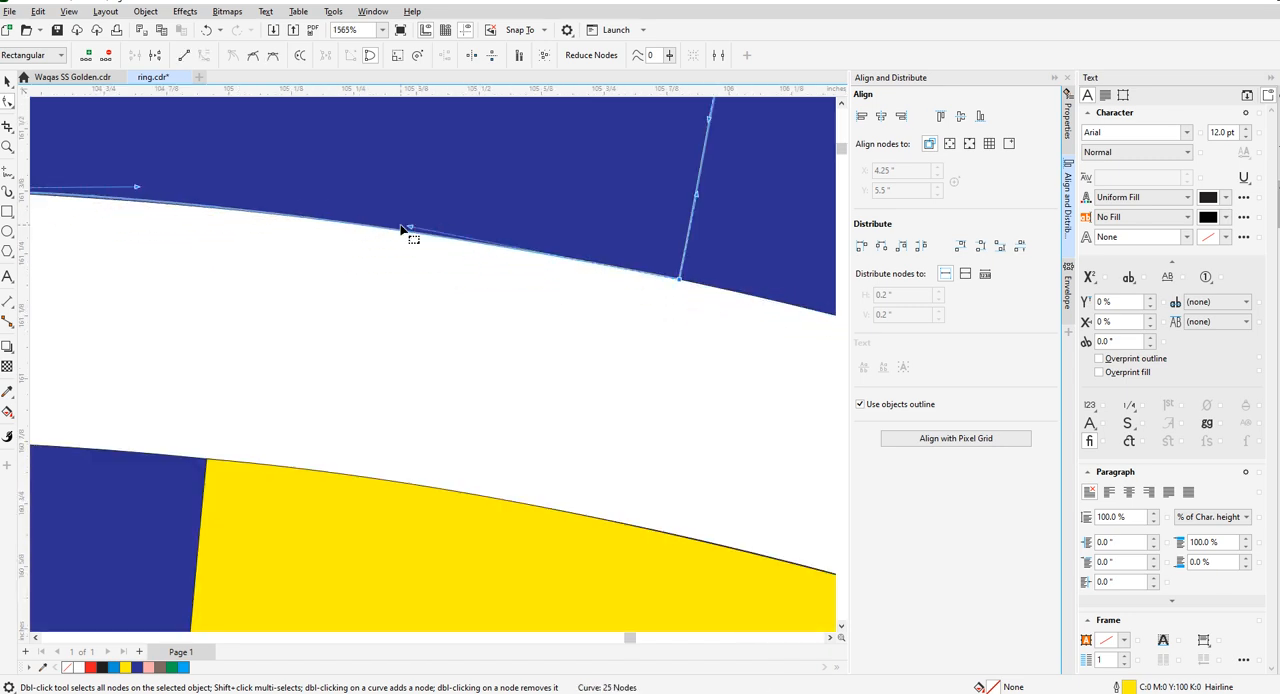
- Delete the surplus nodes on the right stem's sides and along the base's upper edge
scroll(292, 335, "up", 2)
left_click_drag(279, 331, 325, 366)
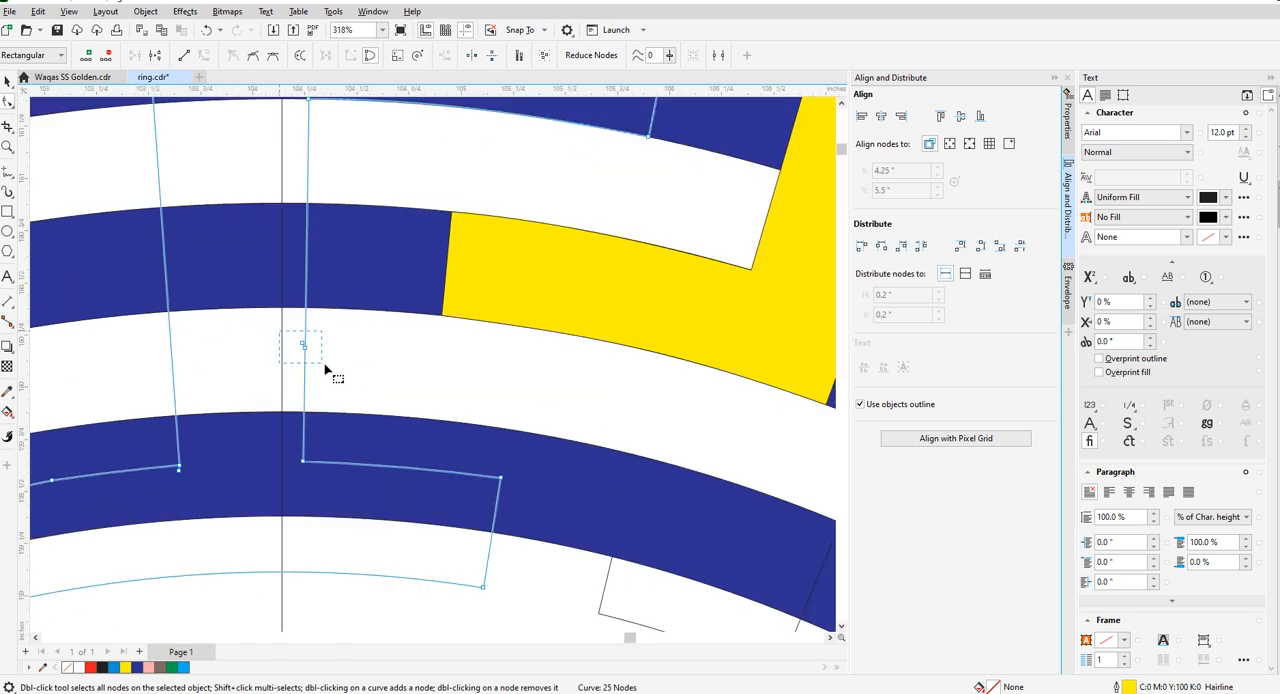
key("Delete")
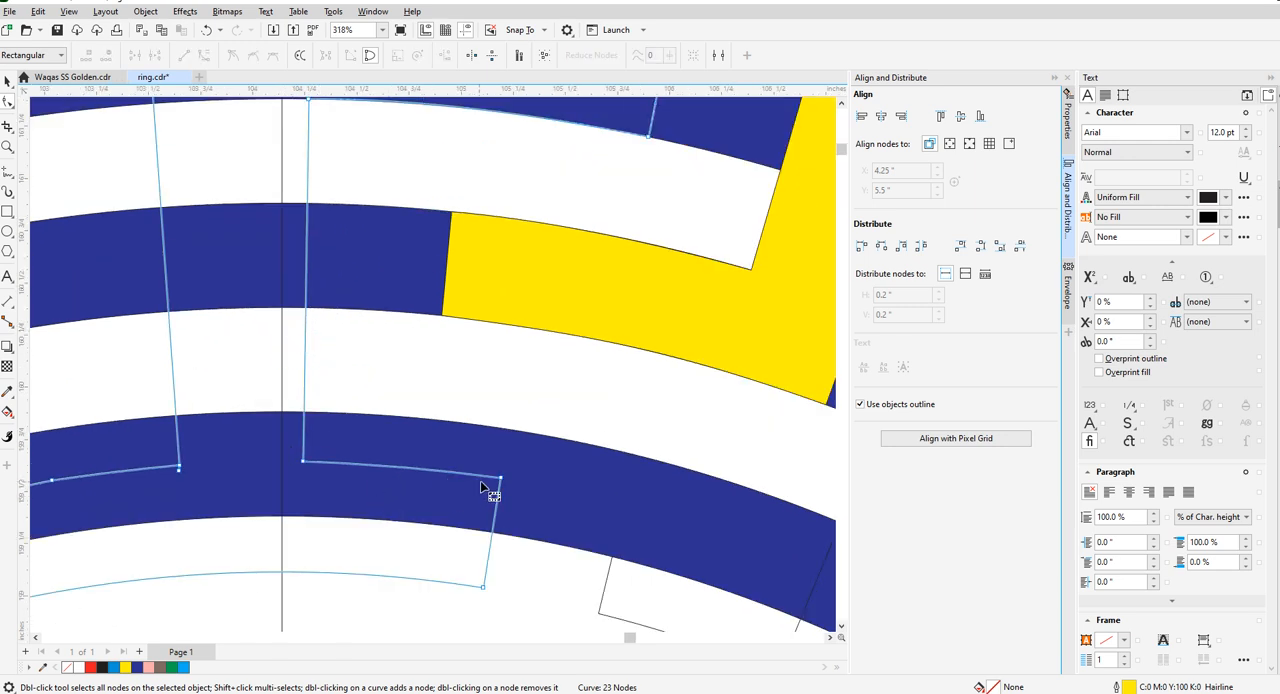
scroll(480, 487, "down", 4)
scroll(373, 455, "up", 3)
left_click(375, 440)
key("Delete")
left_click_drag(254, 432, 315, 470)
key("Delete")
scroll(384, 458, "down", 1)
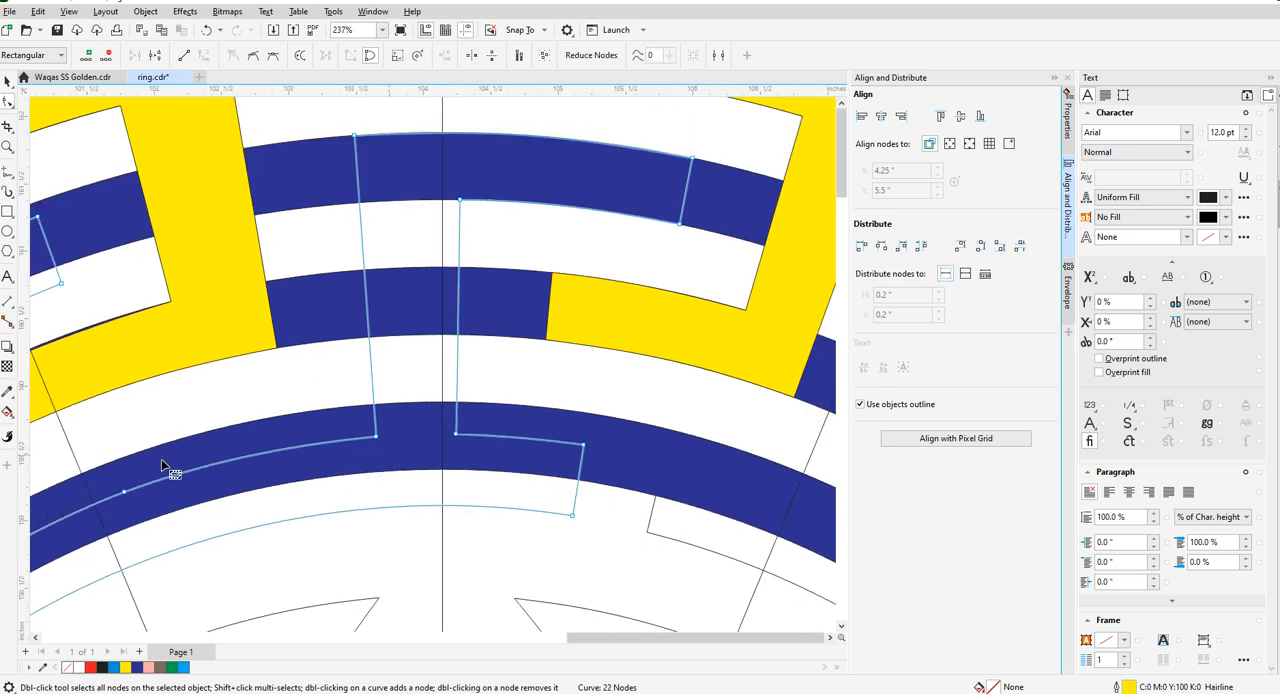
left_click_drag(110, 463, 212, 499)
key("Delete")
scroll(432, 408, "down", 1)
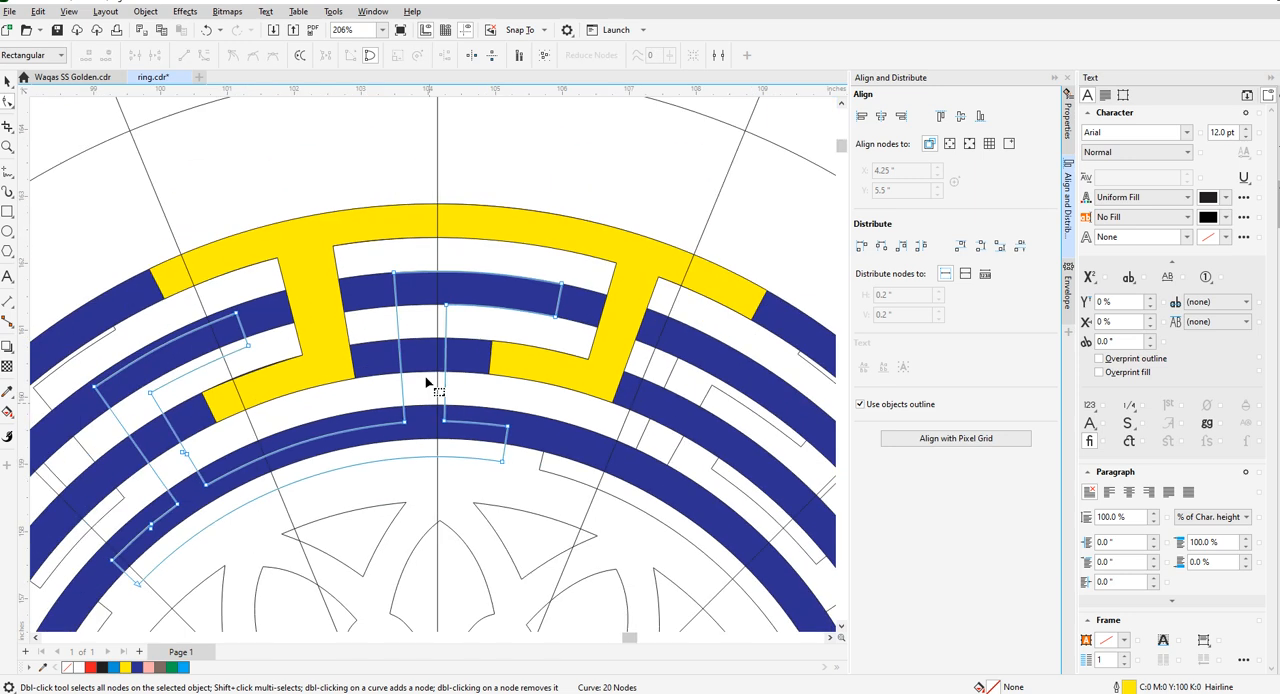
- Move the right stem's two lower corners and the base's right end corners onto the fourth ring's edges
scroll(427, 383, "up", 2)
left_click_drag(390, 453, 388, 426)
left_click_drag(457, 451, 457, 426)
left_click_drag(563, 459, 569, 435)
scroll(570, 490, "down", 2)
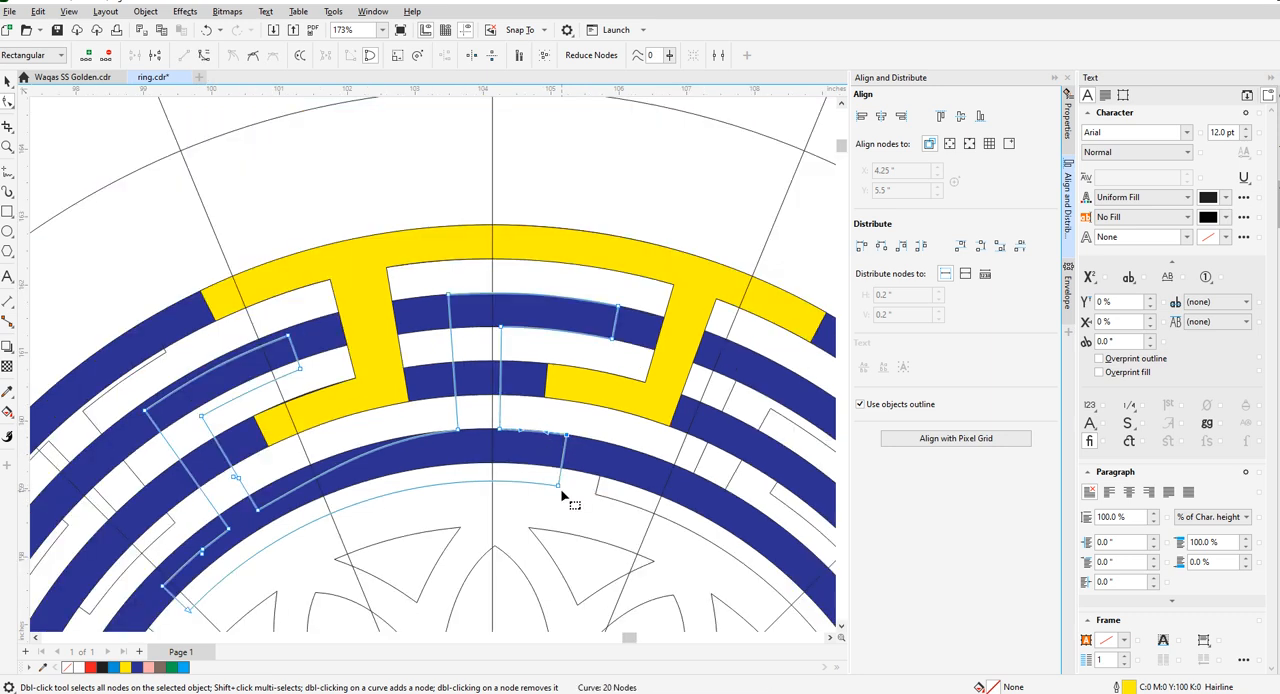
scroll(560, 495, "up", 2)
left_click_drag(555, 481, 561, 450)
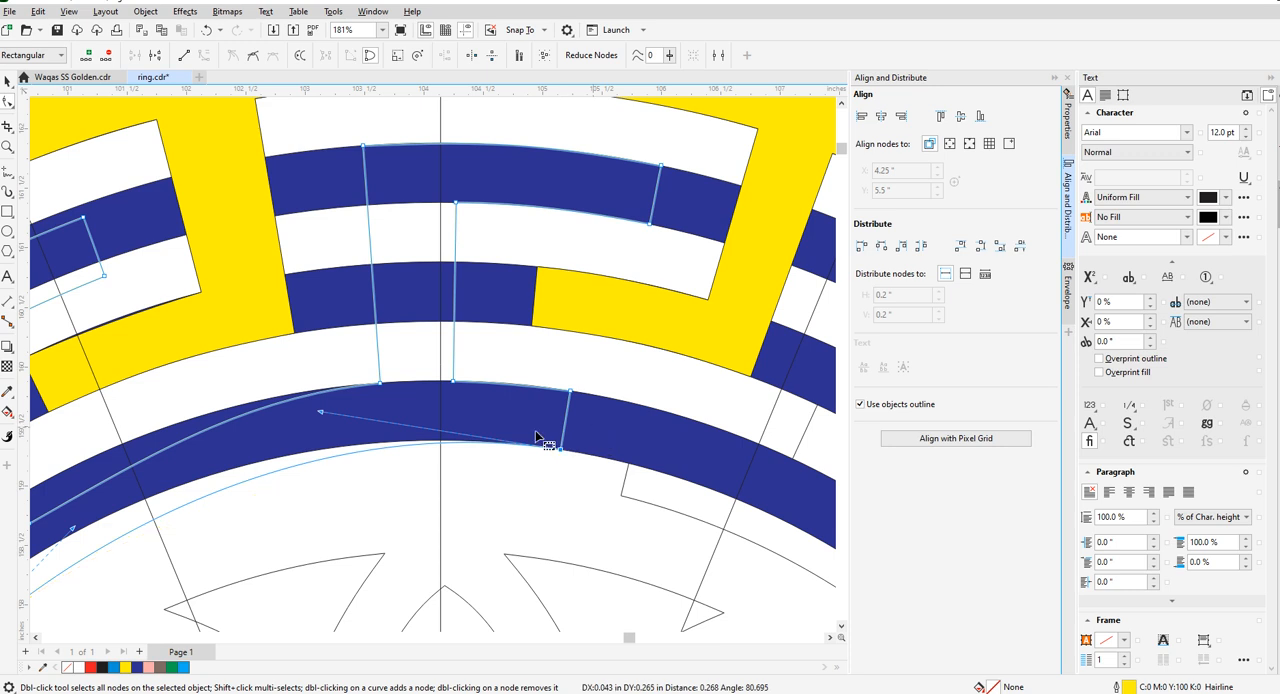
- Move the lower corner of the base's left end onto the fourth ring's inner edge
scroll(540, 437, "down", 4)
scroll(250, 497, "up", 3)
scroll(250, 497, "up", 3)
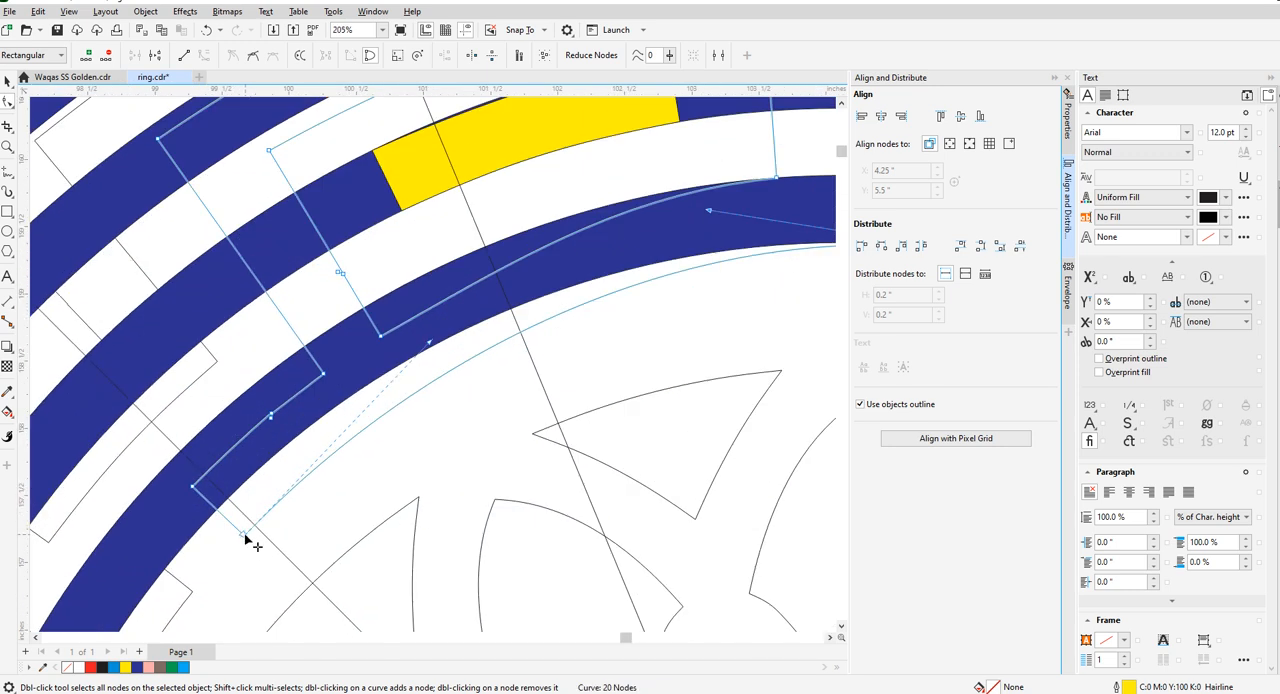
scroll(370, 400, "down", 3)
scroll(331, 434, "up", 4)
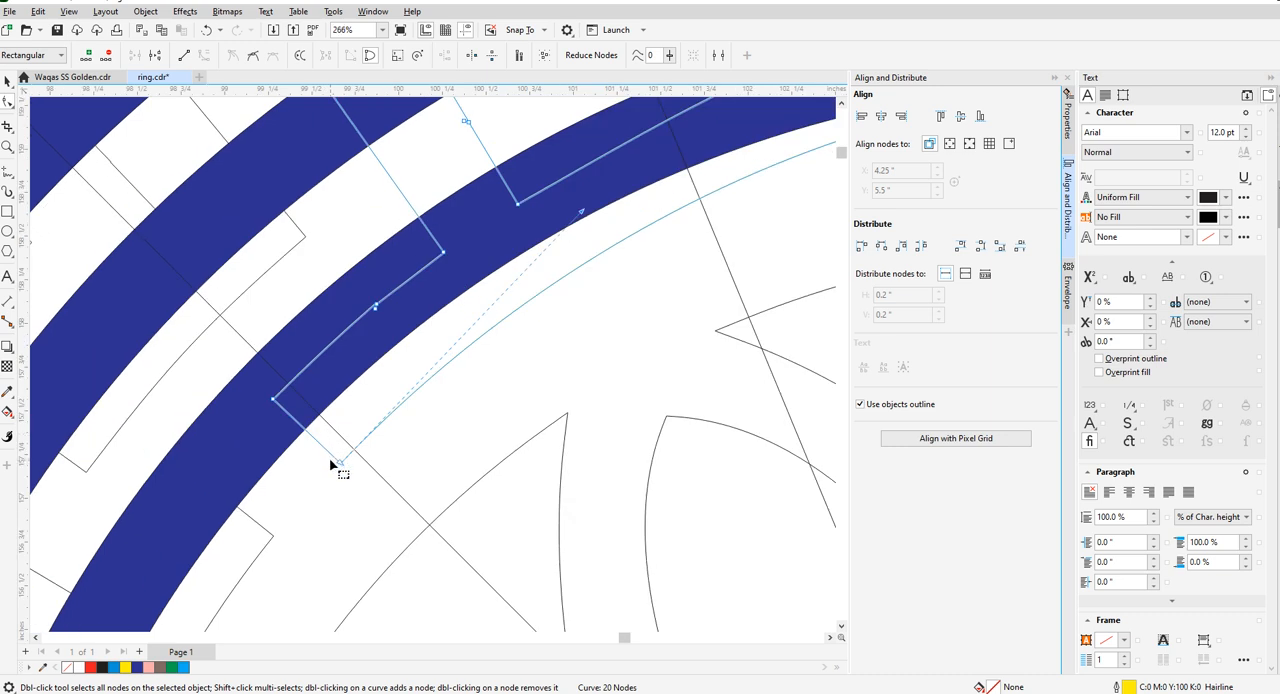
left_click_drag(344, 474, 314, 433)
scroll(314, 433, "down", 5)
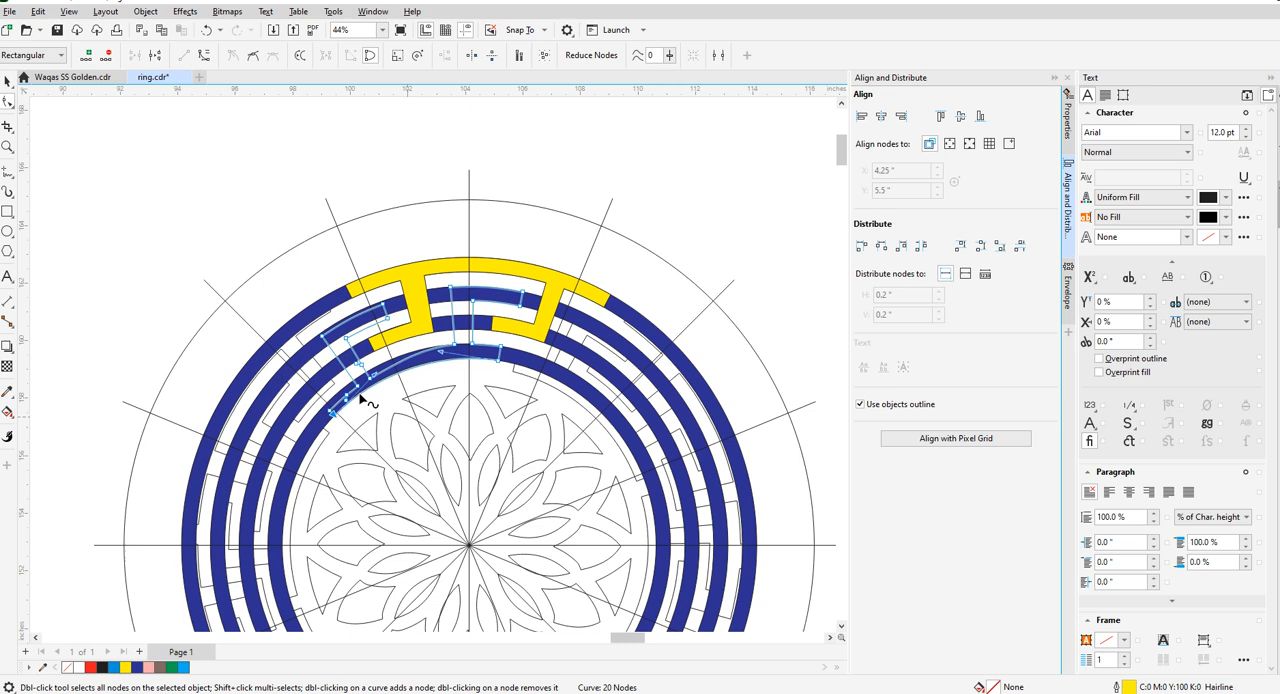
- Delete the surplus nodes at the base's left end and move its upper corners onto the fourth ring's outer edge
scroll(331, 412, "up", 5)
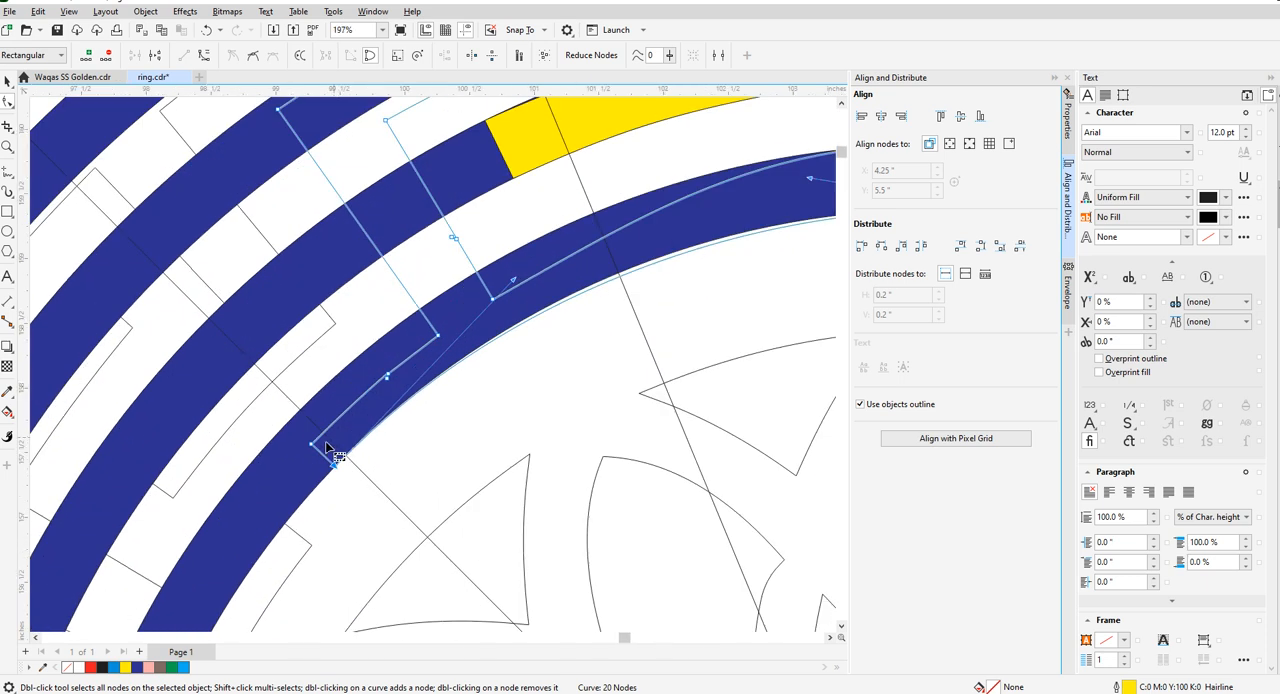
left_click_drag(297, 438, 425, 370)
key("Delete")
key("Delete")
left_click_drag(474, 302, 420, 237)
scroll(383, 327, "up", 3)
scroll(471, 236, "up", 2)
scroll(450, 330, "down", 2)
scroll(214, 551, "up", 1)
scroll(209, 509, "down", 3)
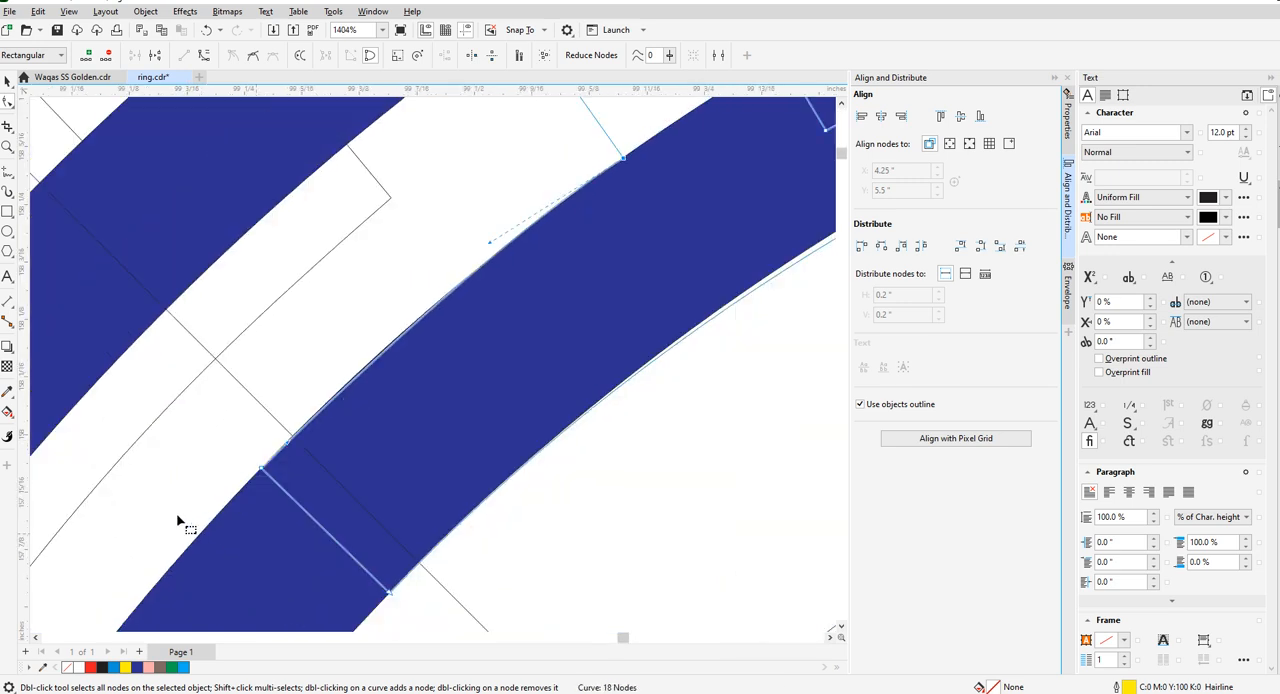
- Adjust the curve of the base's short upper-left edge to follow the fourth ring's outer edge
scroll(335, 455, "up", 1)
left_click_drag(385, 377, 363, 392)
scroll(372, 385, "up", 1)
scroll(363, 390, "down", 3)
scroll(418, 345, "up", 2)
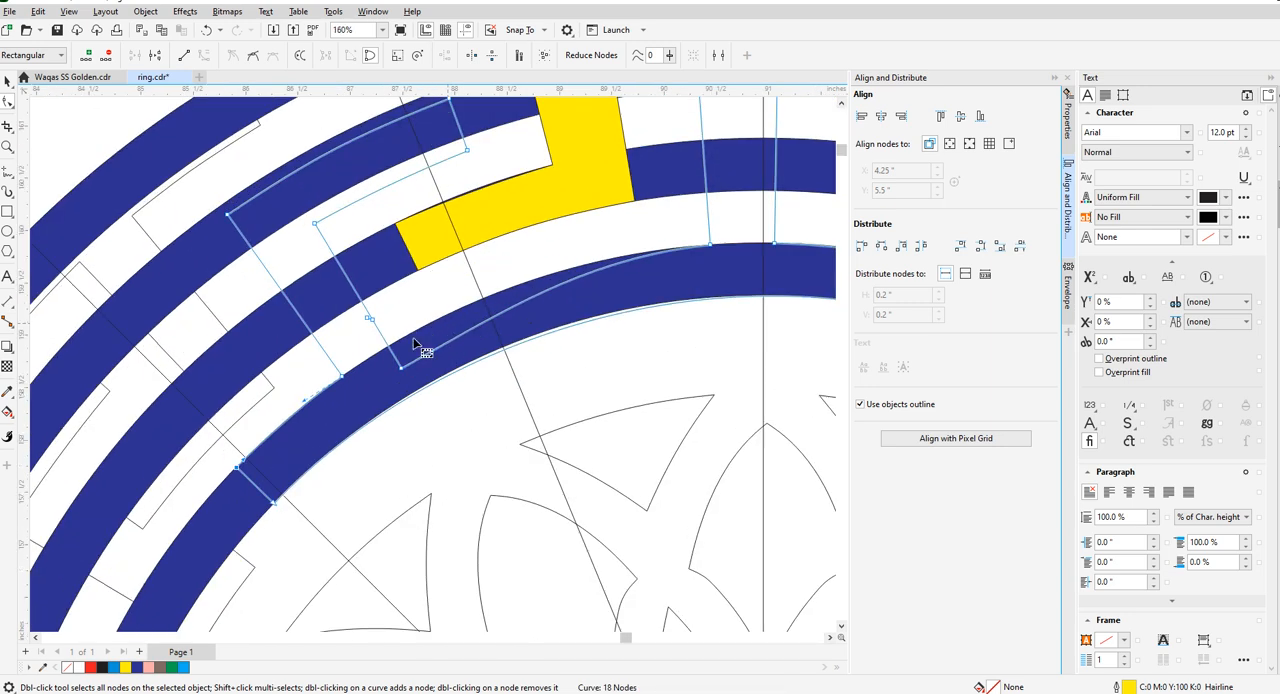
- Move the left stem's inner lower corner onto the fourth ring's outer edge
left_click_drag(398, 385, 381, 353)
scroll(442, 368, "down", 1)
scroll(445, 370, "up", 1)
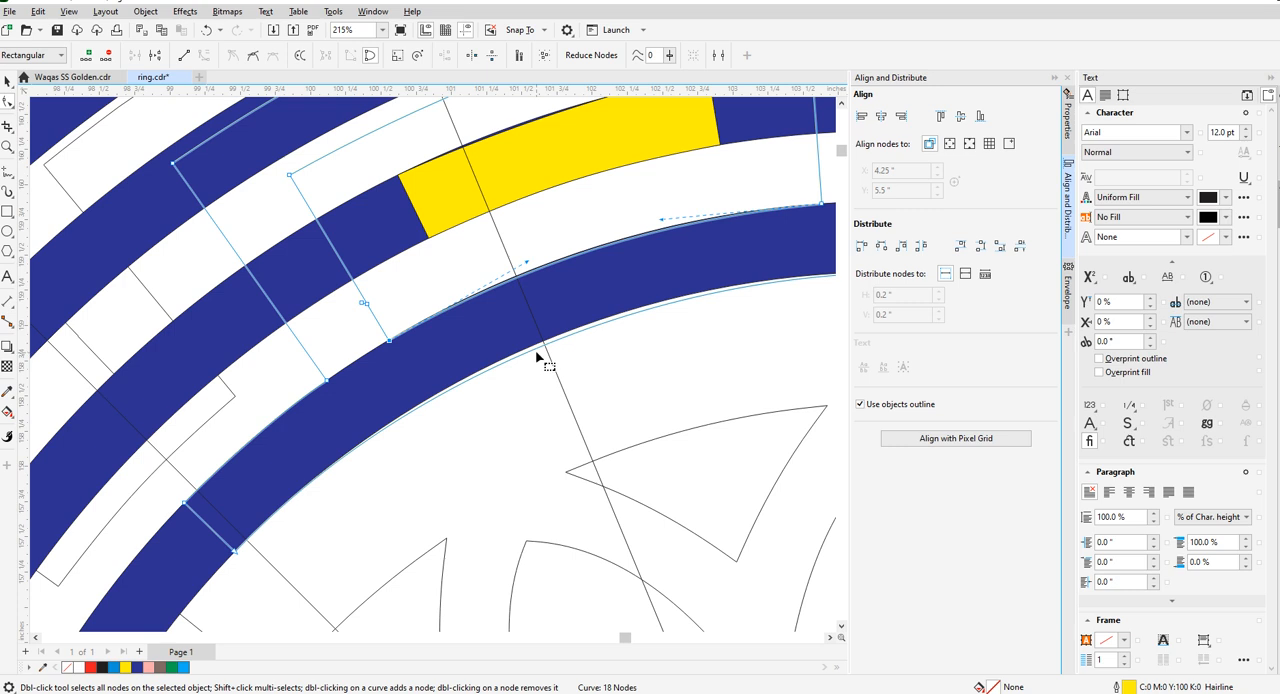
- Bend the base's long lower and upper arcs to follow the fourth ring's inner and outer edges
scroll(537, 355, "up", 3)
left_click(547, 334)
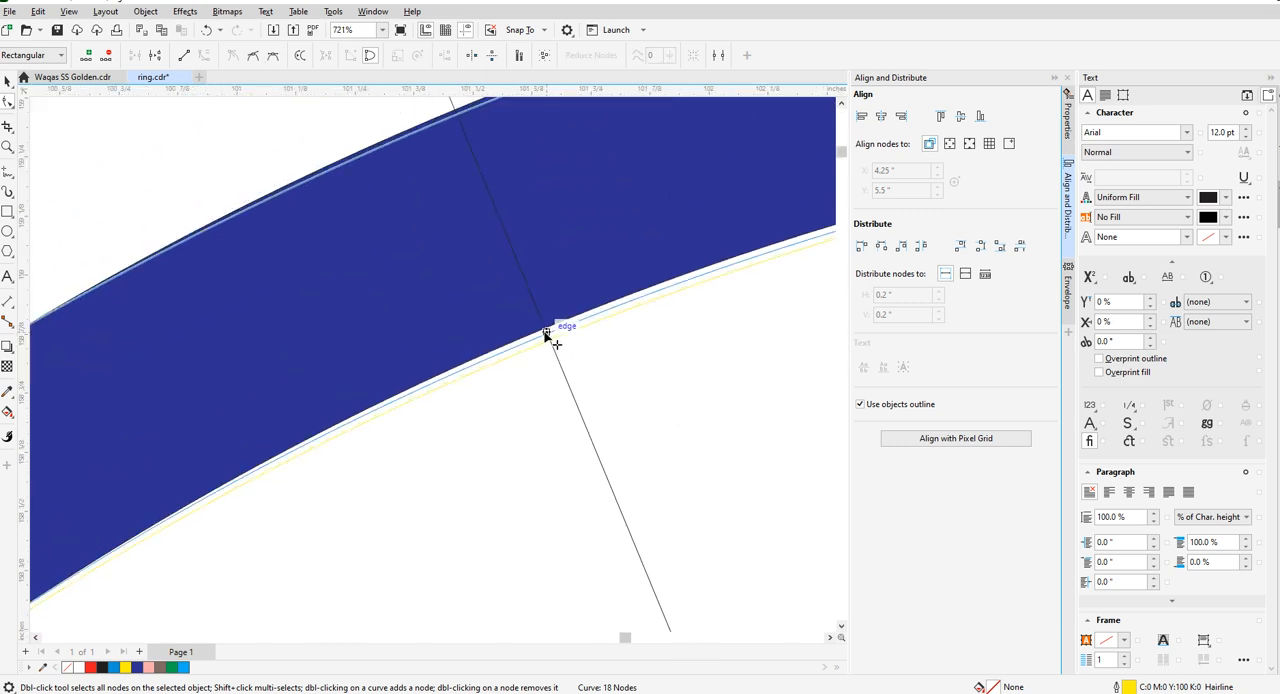
scroll(531, 363, "down", 4)
scroll(466, 336, "up", 3)
scroll(614, 293, "up", 2)
scroll(466, 370, "down", 6)
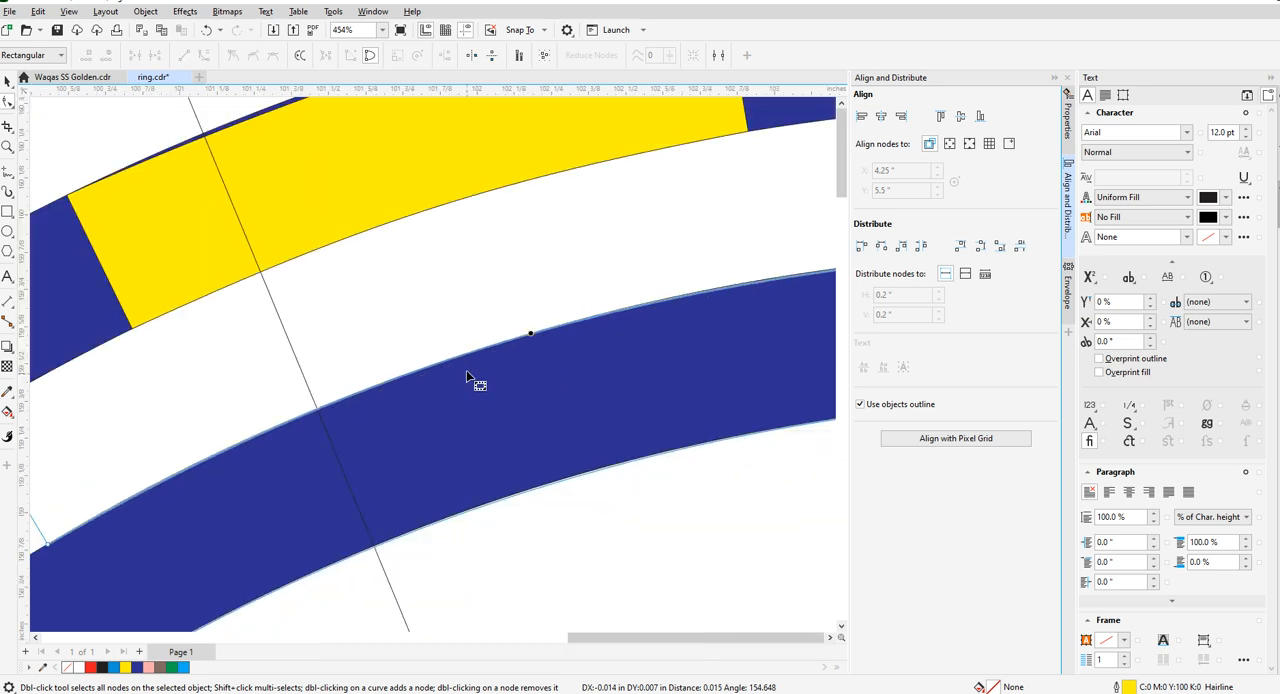
scroll(557, 348, "up", 4)
scroll(521, 406, "down", 2)
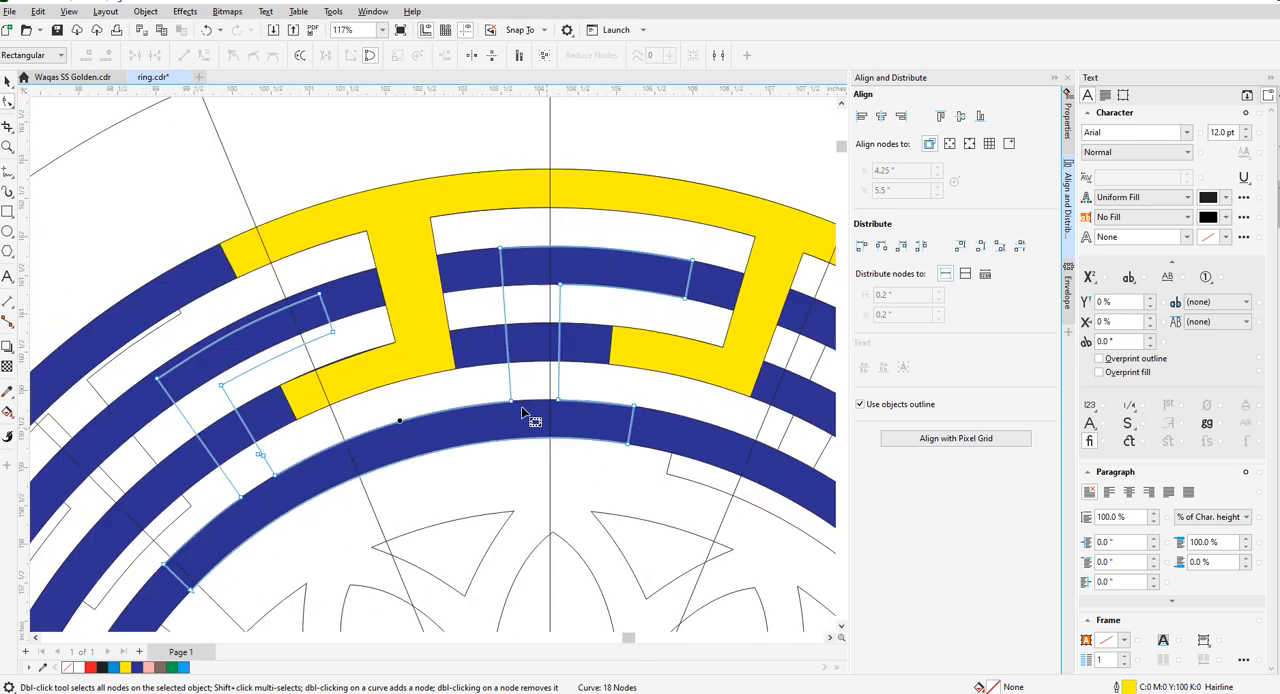
- Move the upper left arm's two end corners and inner elbow corner onto the second ring's edges
scroll(199, 352, "up", 2)
left_click_drag(403, 256, 397, 241)
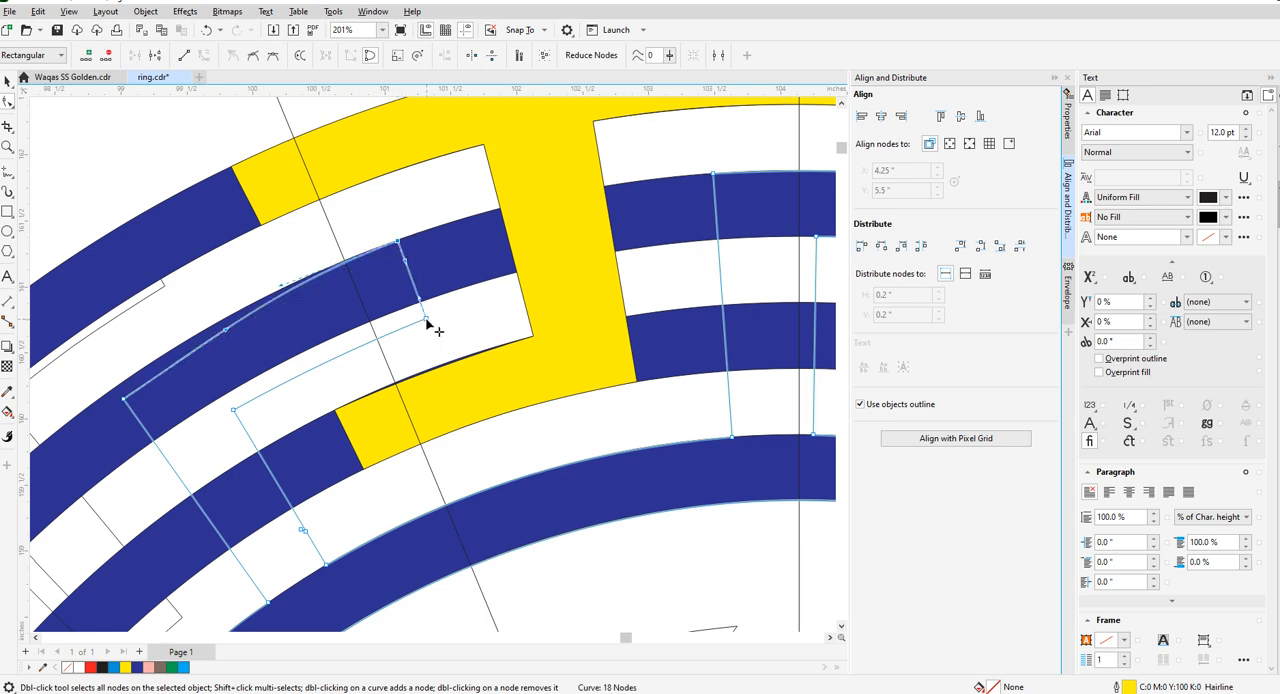
left_click_drag(427, 319, 420, 273)
scroll(460, 274, "down", 2)
scroll(252, 377, "up", 2)
scroll(395, 328, "up", 1)
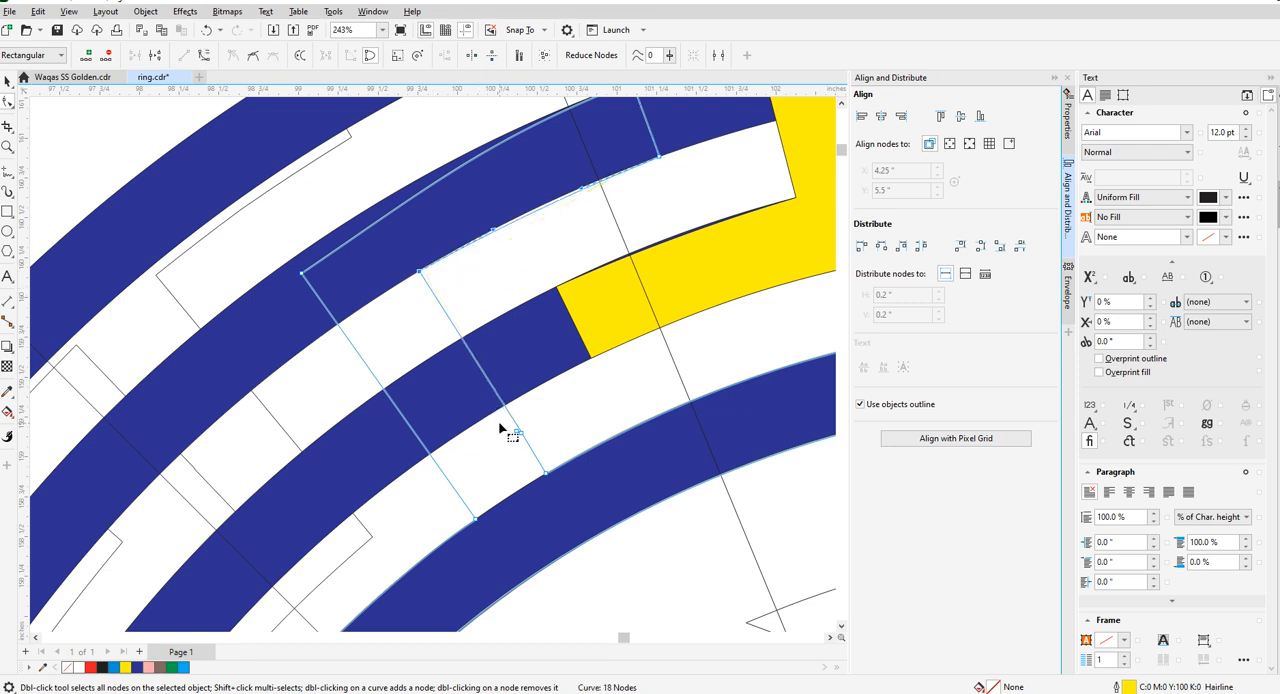
- Delete the surplus nodes on the left stem's inner side
left_click_drag(504, 425, 539, 446)
key("Delete")
scroll(562, 254, "down", 3)
scroll(414, 250, "up", 2)
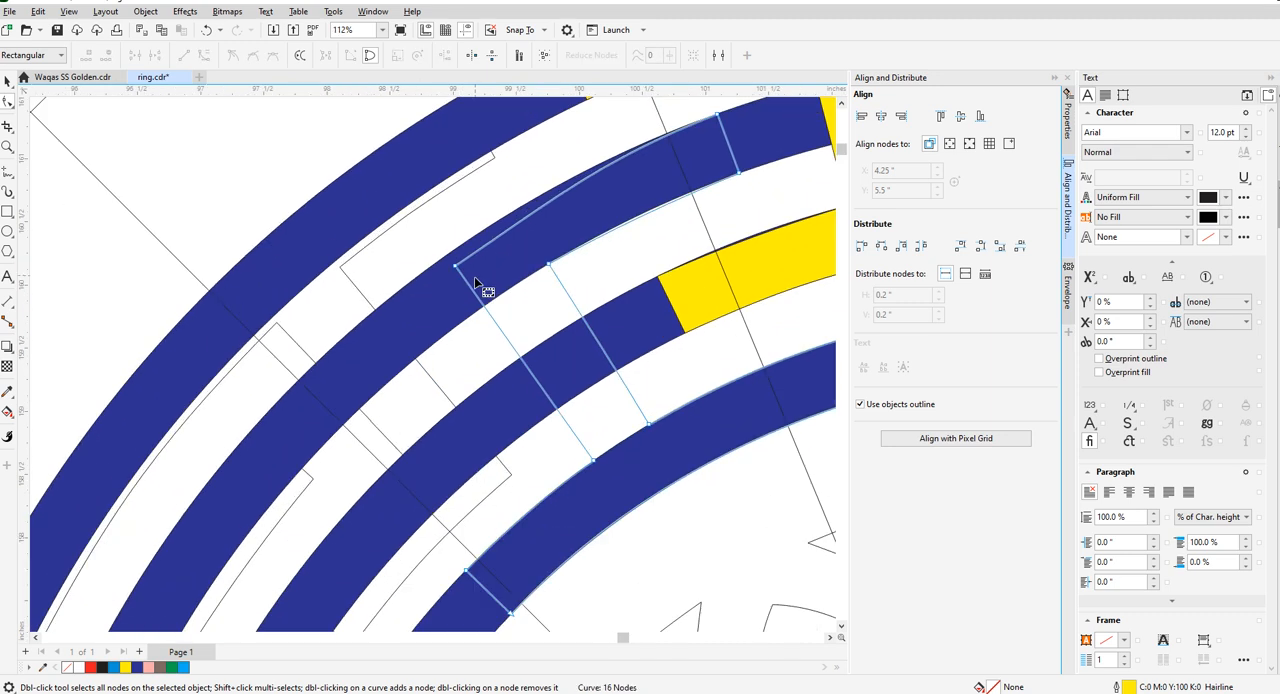
- Move the upper left arm's outer corner above the left stem onto the second ring's outer edge
scroll(457, 268, "up", 1)
left_click_drag(452, 264, 437, 243)
scroll(494, 241, "down", 1)
scroll(560, 357, "down", 1)
scroll(571, 337, "up", 3)
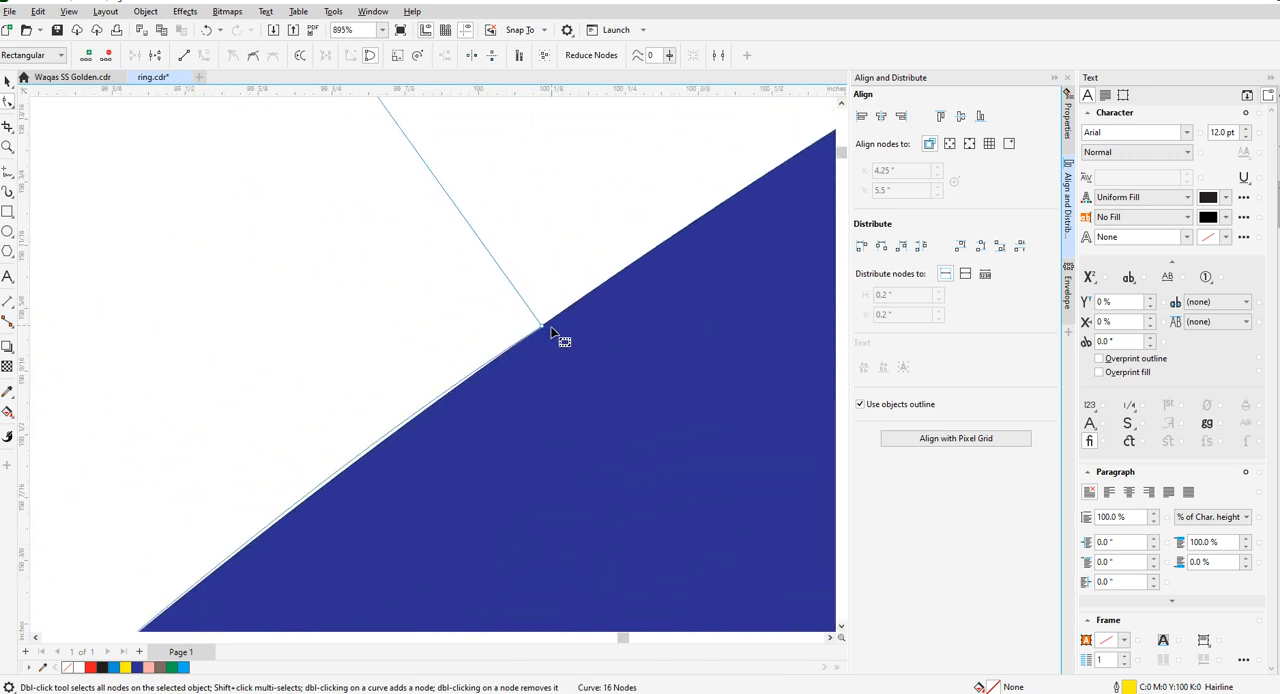
- Bend the upper left arm's lower and upper arcs to follow the second ring's inner and outer edges
scroll(575, 280, "down", 1)
scroll(575, 272, "down", 4)
scroll(583, 366, "up", 1)
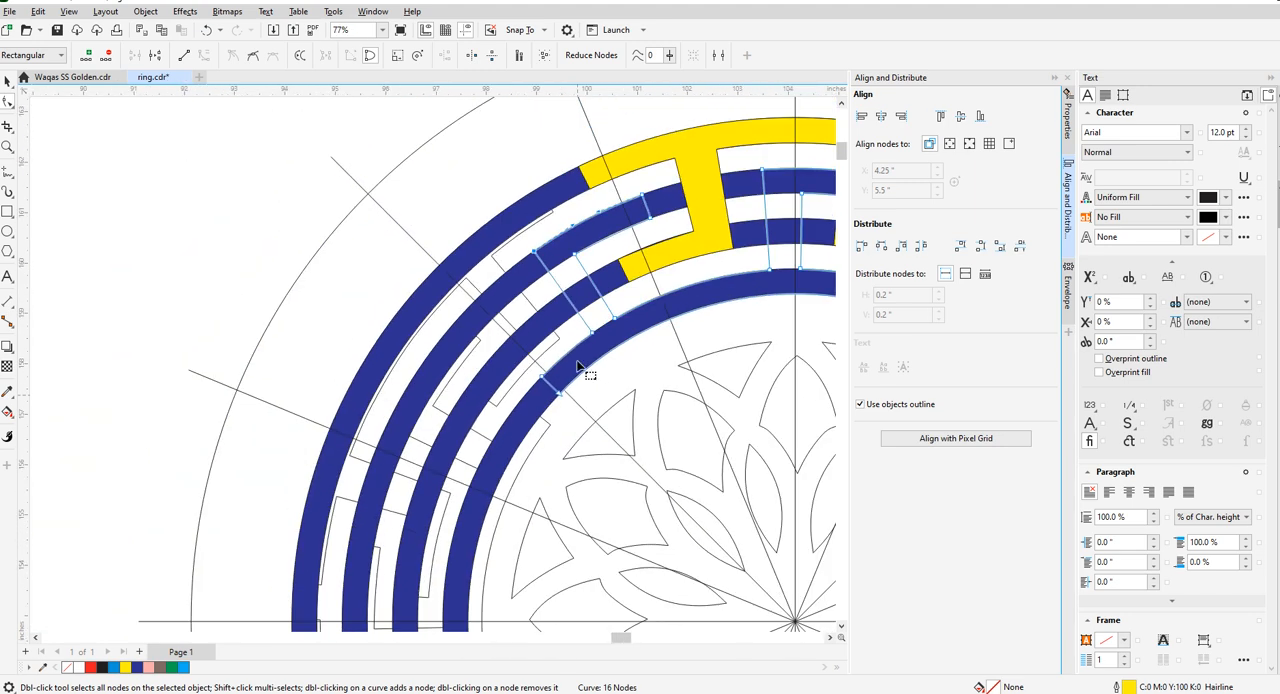
scroll(573, 243, "up", 1)
scroll(575, 245, "down", 1)
scroll(690, 318, "up", 4)
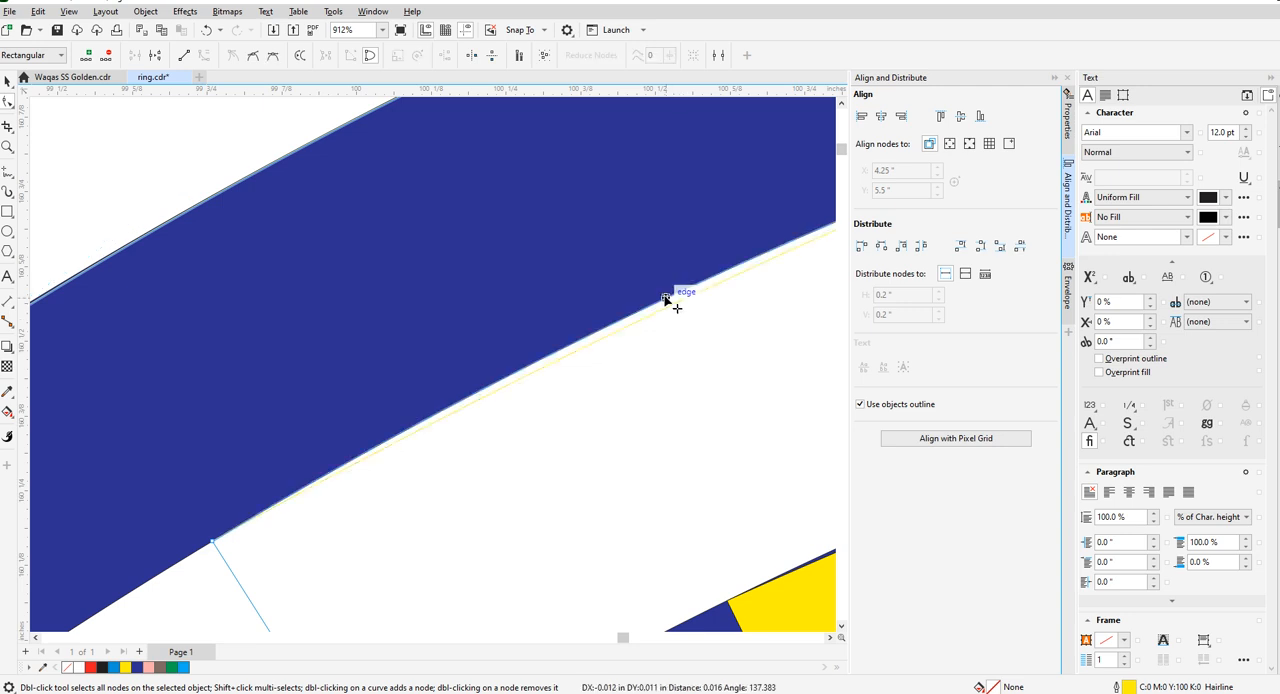
scroll(669, 300, "down", 6)
scroll(575, 330, "up", 12)
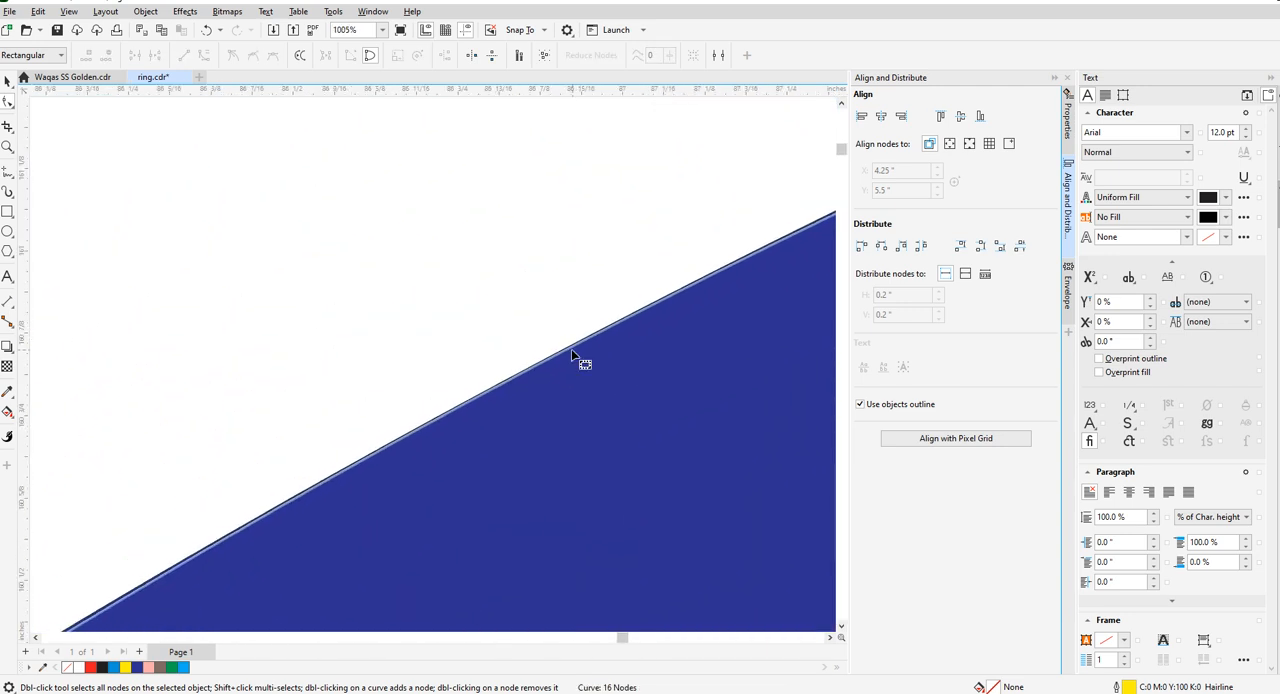
left_click_drag(562, 400, 551, 385)
scroll(508, 287, "down", 1)
scroll(505, 285, "down", 15)
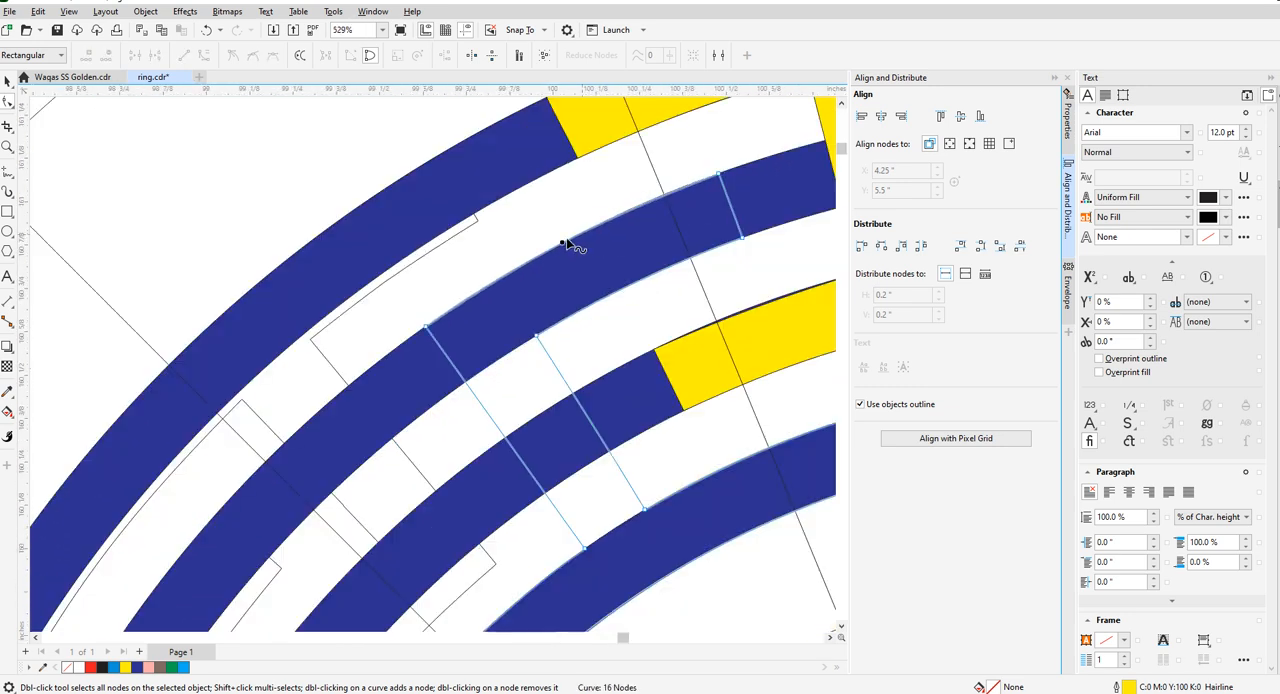
scroll(623, 294, "up", 4)
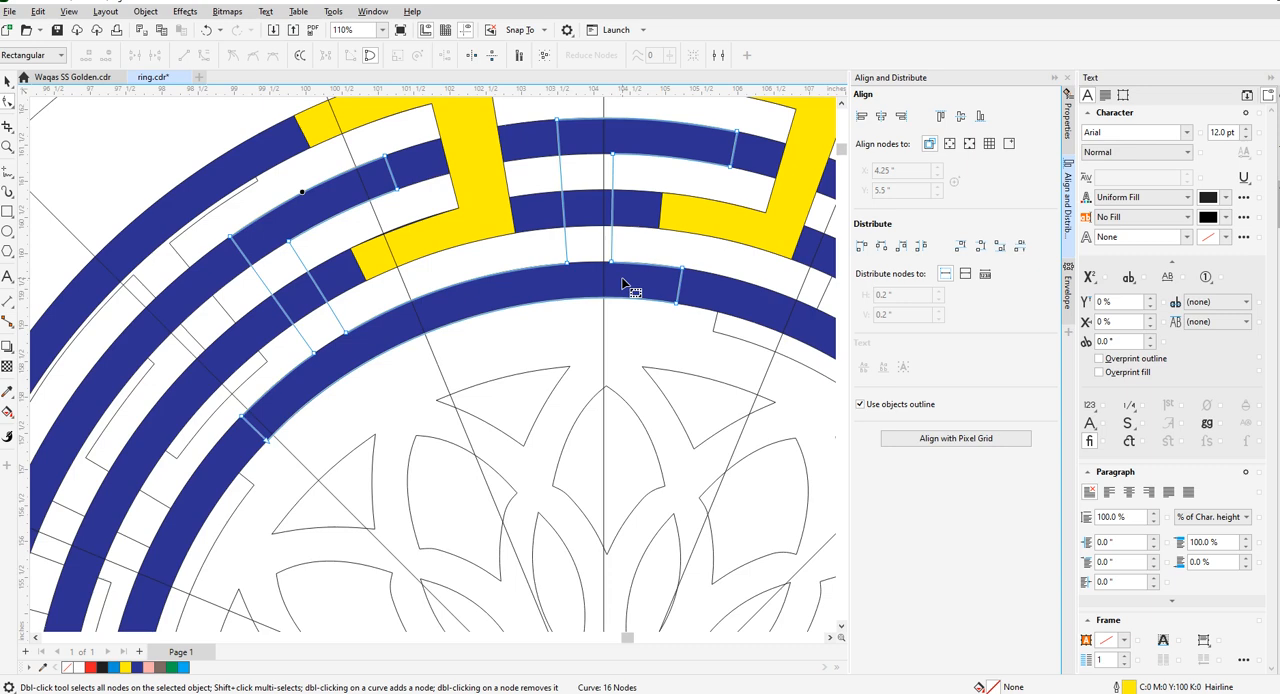
- Fill the inner key piece yellow and save the drawing
scroll(629, 286, "down", 3)
left_click(125, 667)
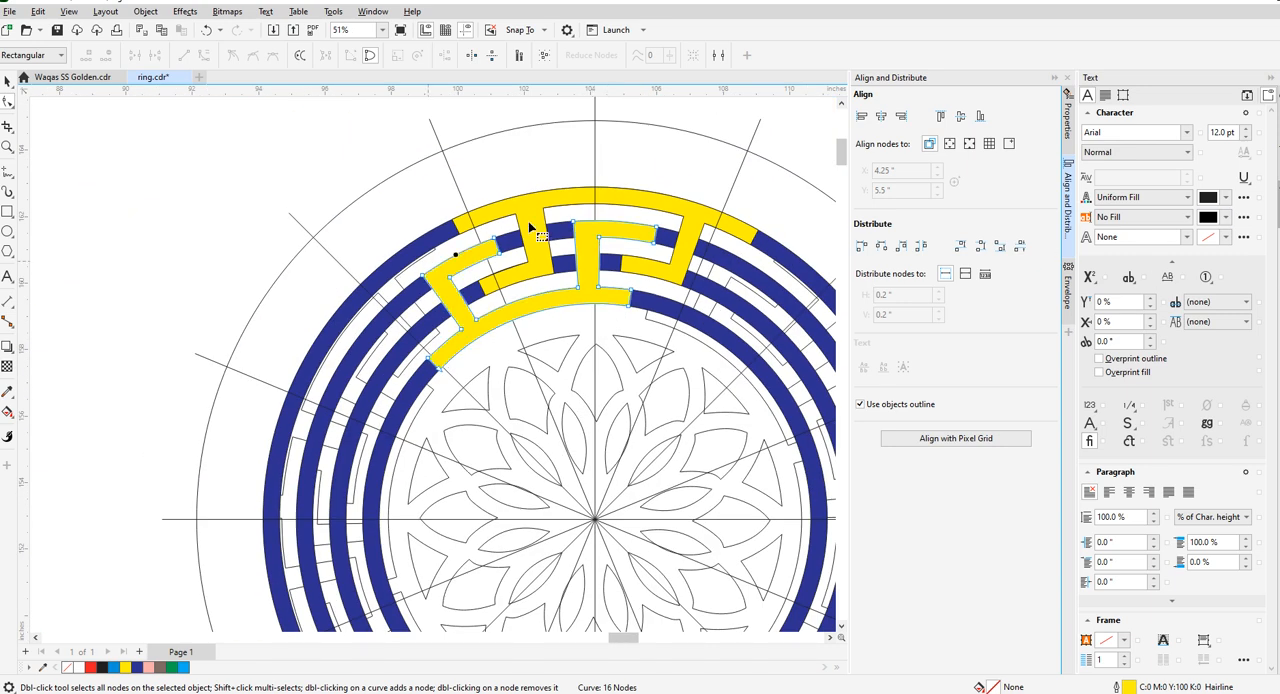
scroll(664, 236, "up", 2)
scroll(420, 312, "down", 2)
left_click(8, 82)
left_click(156, 151)
scroll(394, 246, "up", 3)
left_click(406, 255)
left_click(625, 179)
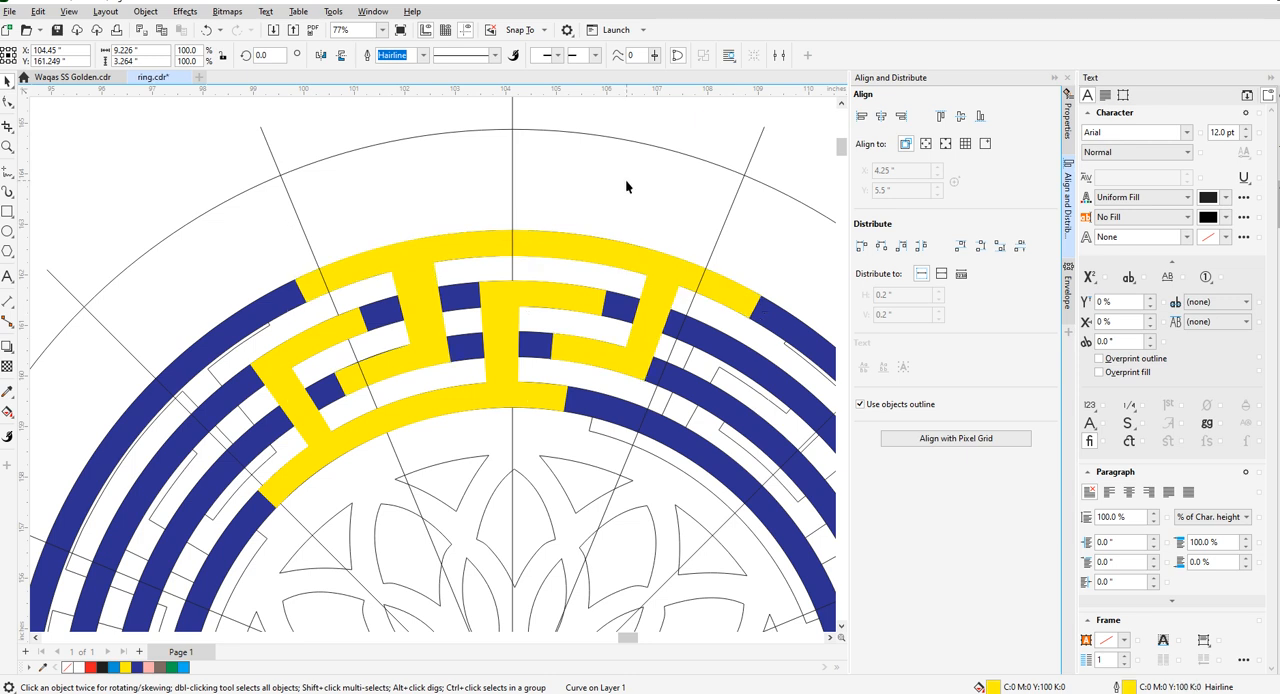
scroll(578, 285, "up", 4)
scroll(419, 328, "down", 2)
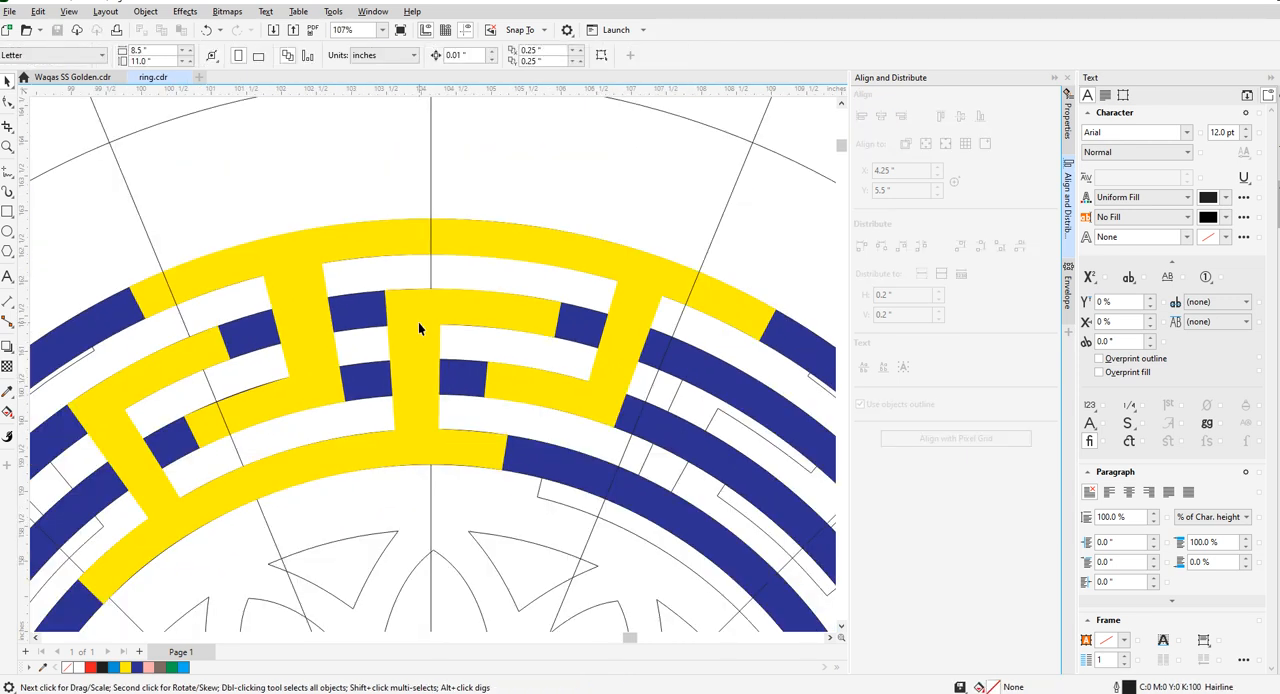
scroll(414, 320, "up", 1)
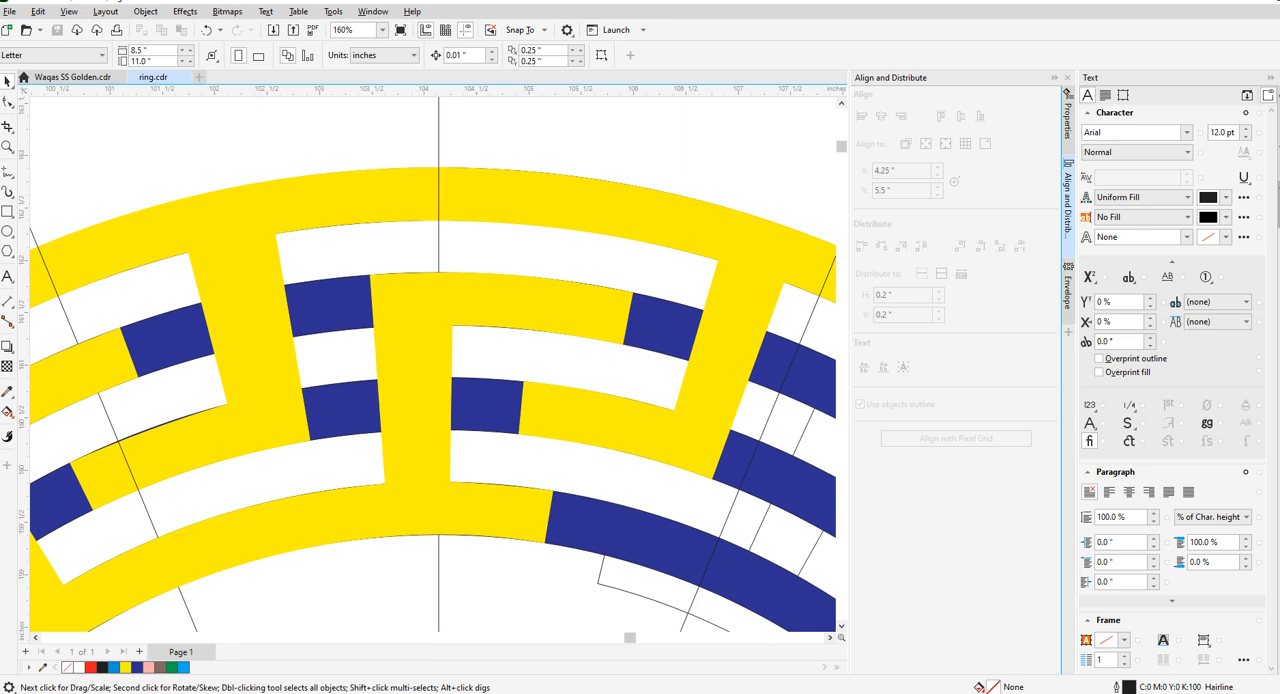
- Duplicate the vertical-and-horizontal guide cross in place over the medallion
left_click(8, 213)
scroll(414, 271, "down", 6)
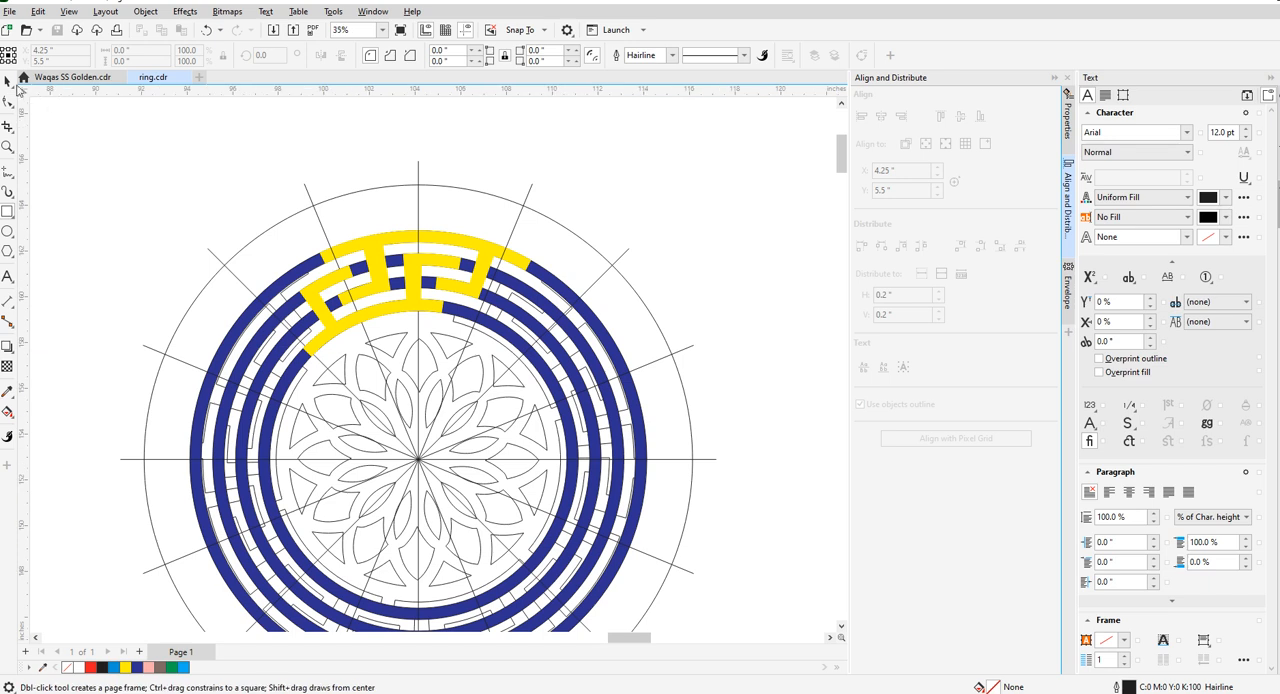
key("space")
left_click(418, 197)
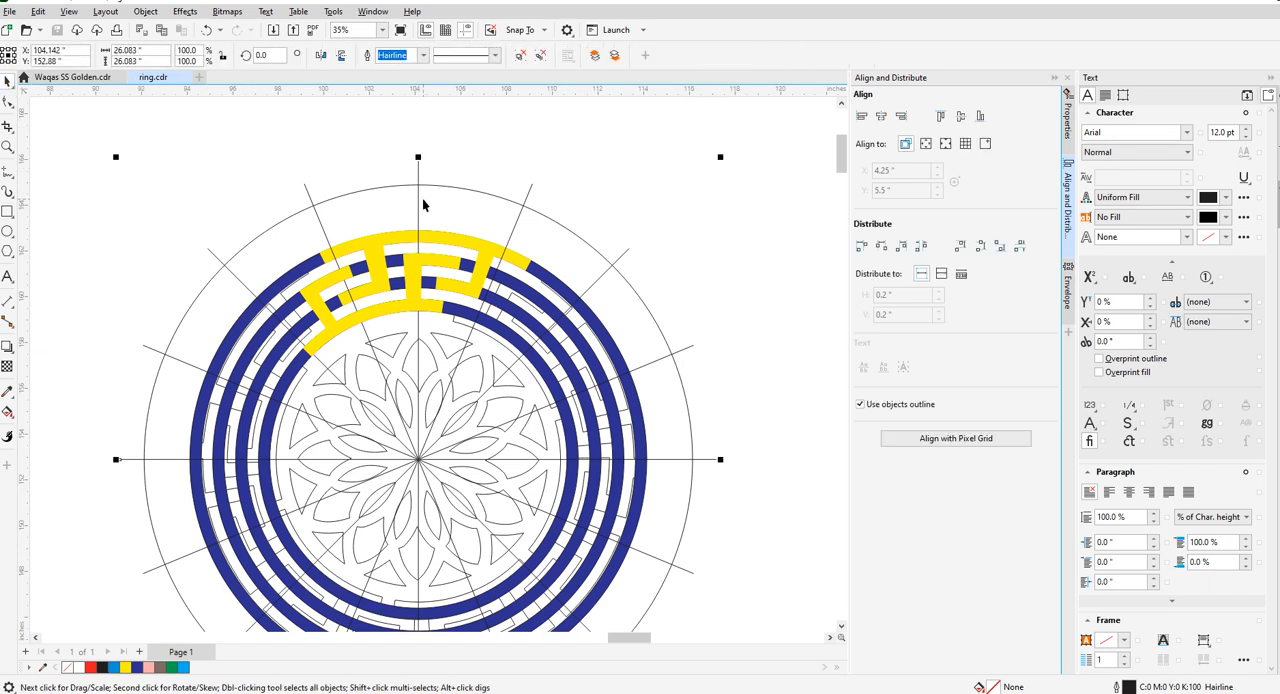
scroll(466, 277, "down", 3)
scroll(467, 279, "up", 3)
key("ctrl+v")
scroll(487, 400, "down", 3)
scroll(347, 206, "up", 2)
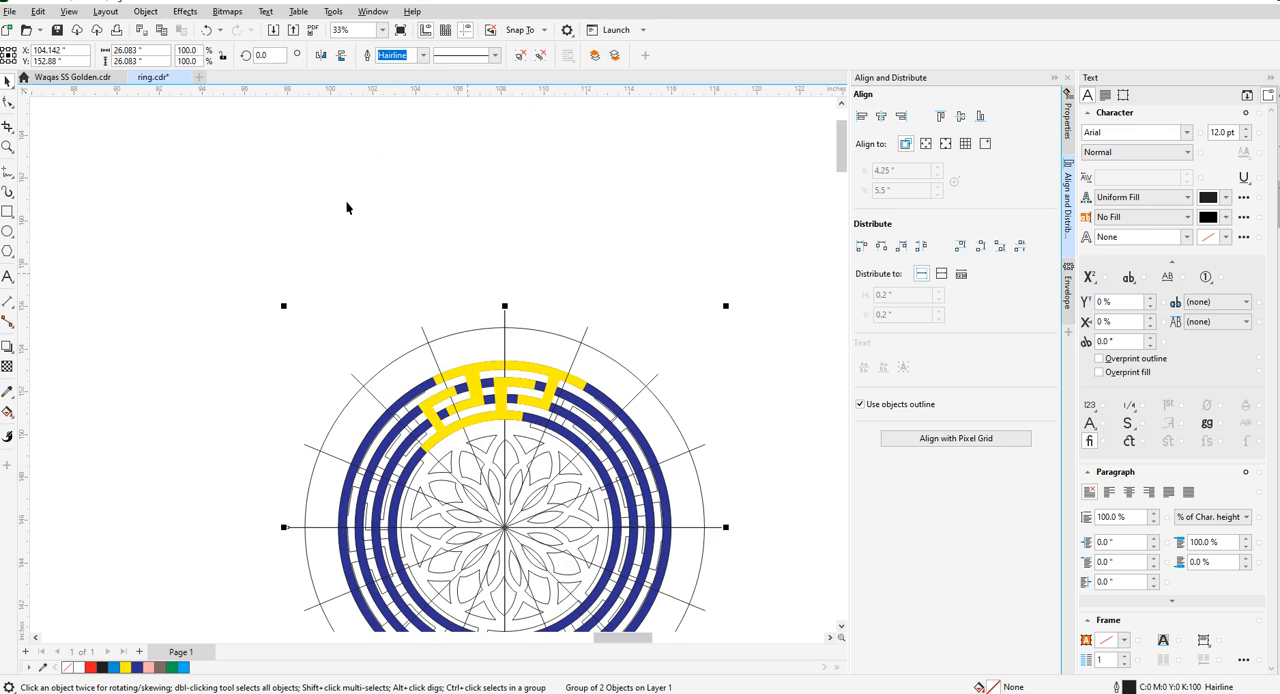
- Try rotating the duplicated guide cross 4 degrees about the medallion's centre
left_click(505, 527)
scroll(352, 360, "up", 1)
left_click_drag(266, 289, 245, 318)
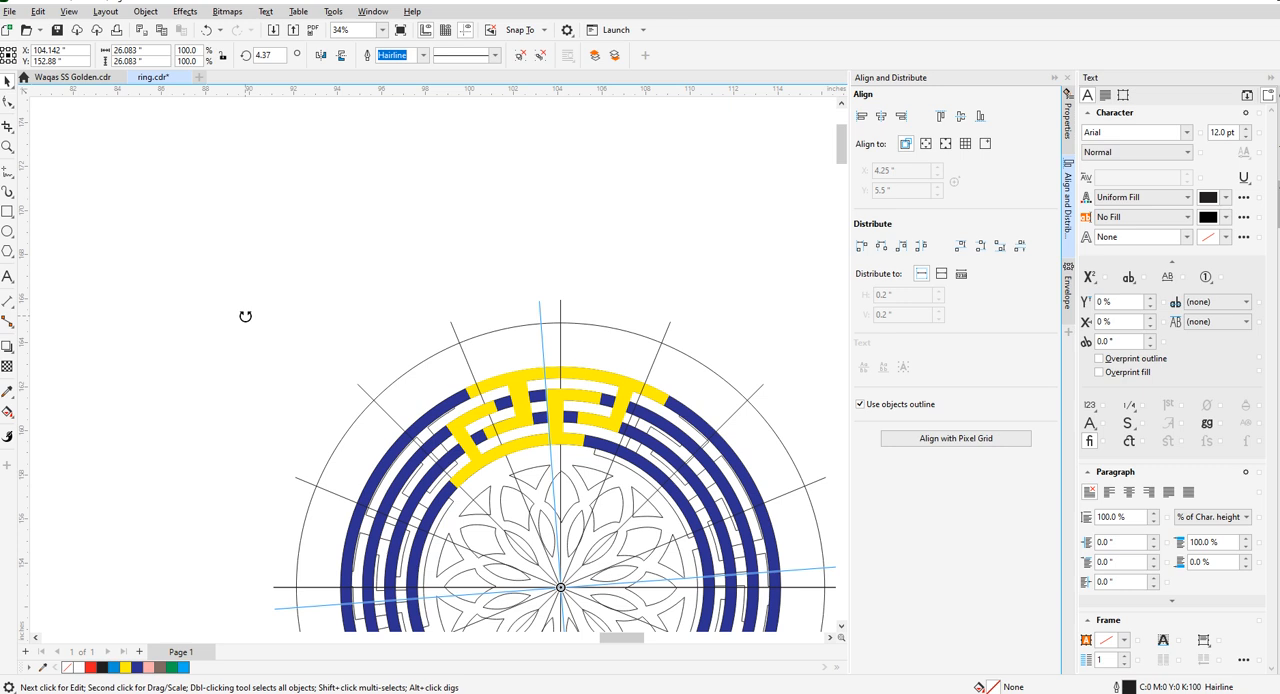
left_click_drag(245, 318, 246, 317)
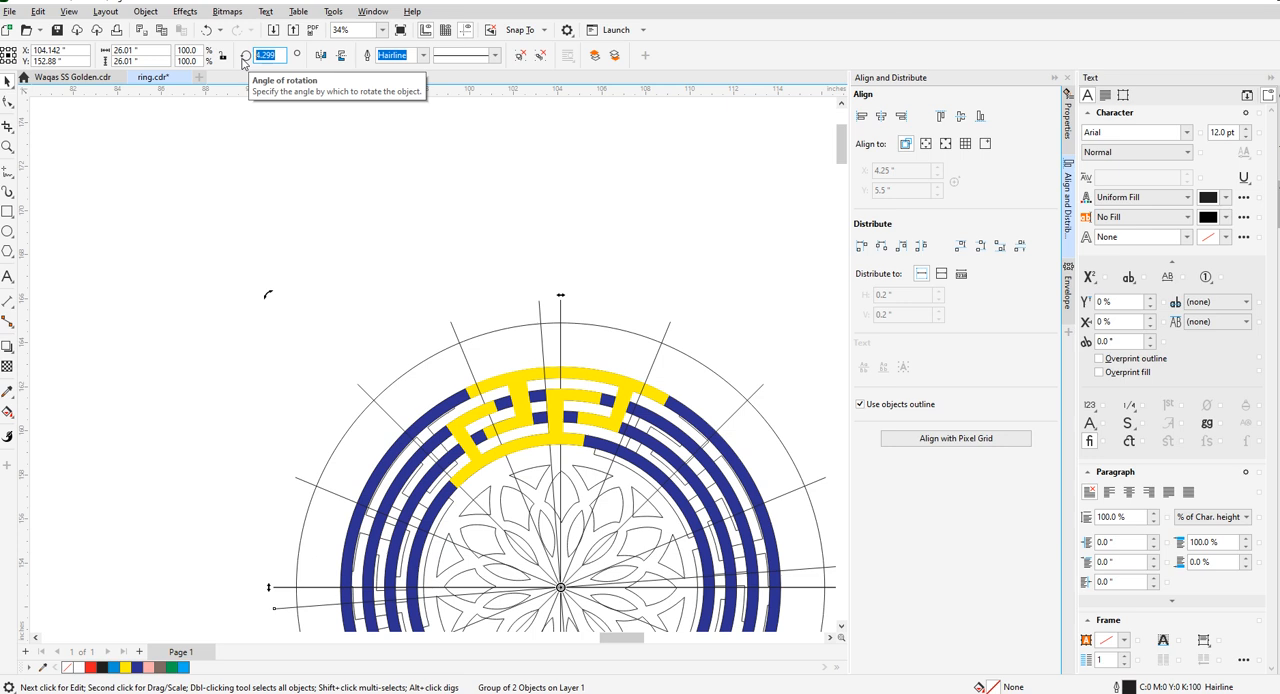
key("Return")
scroll(586, 400, "up", 4)
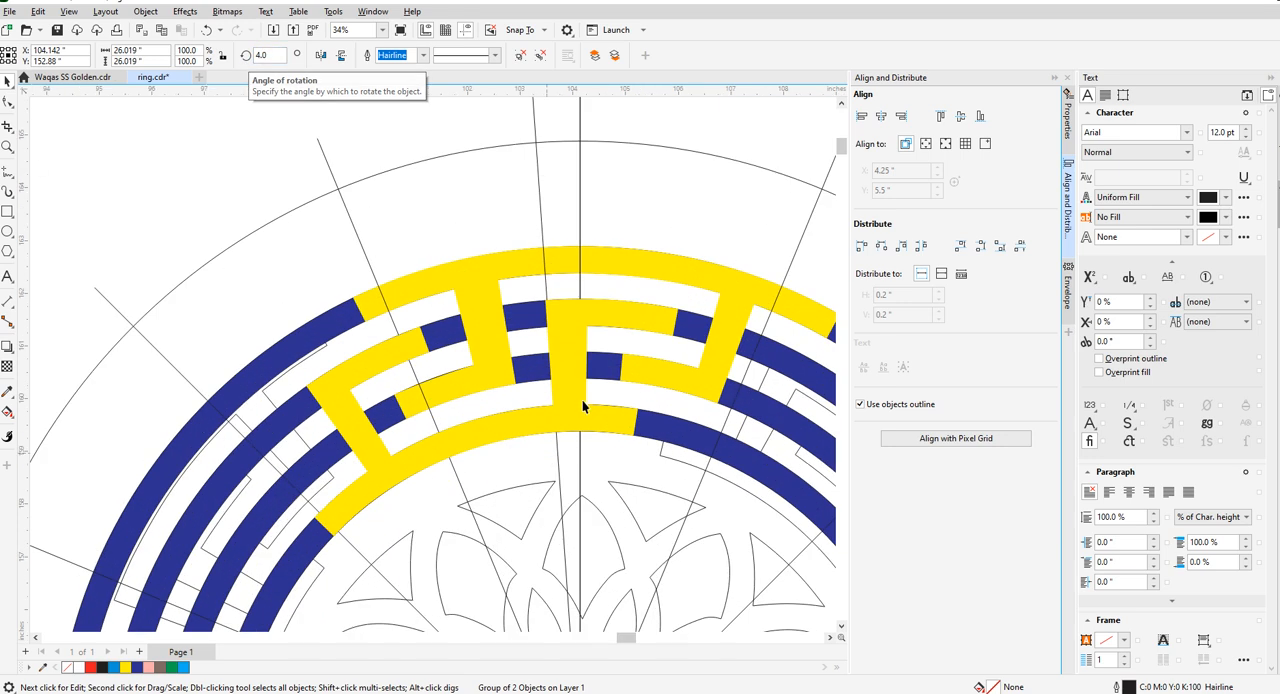
scroll(551, 371, "down", 3)
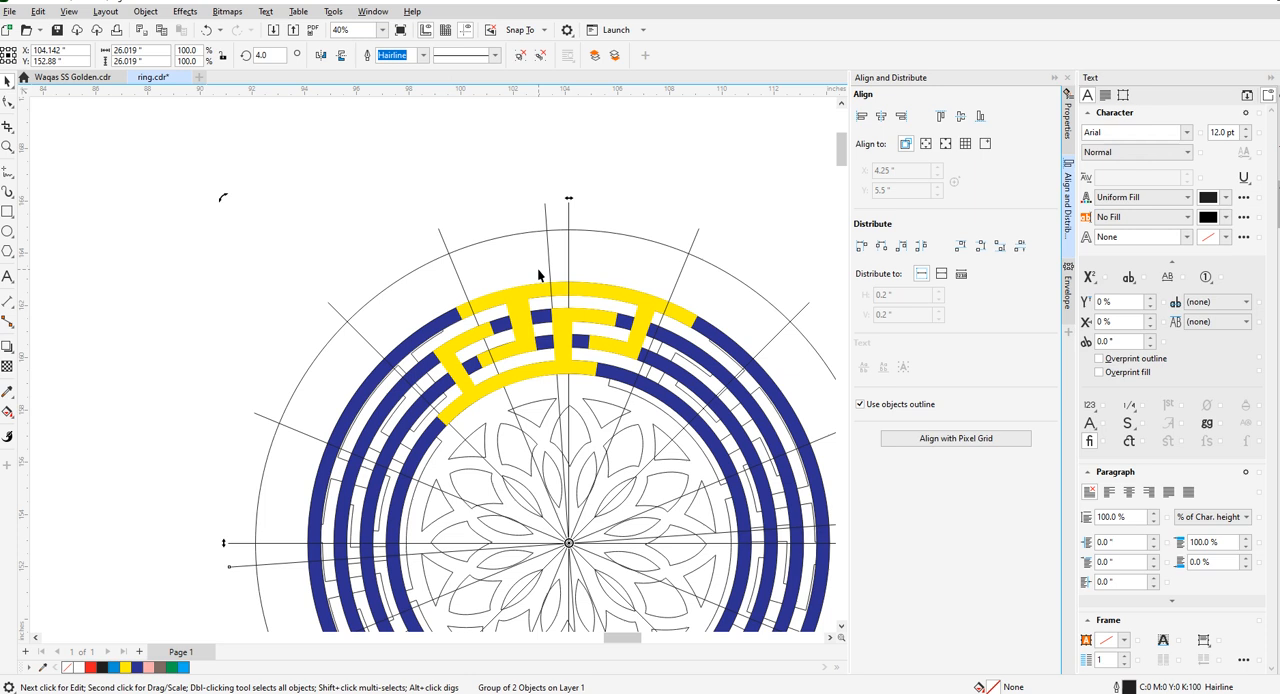
left_click(349, 222)
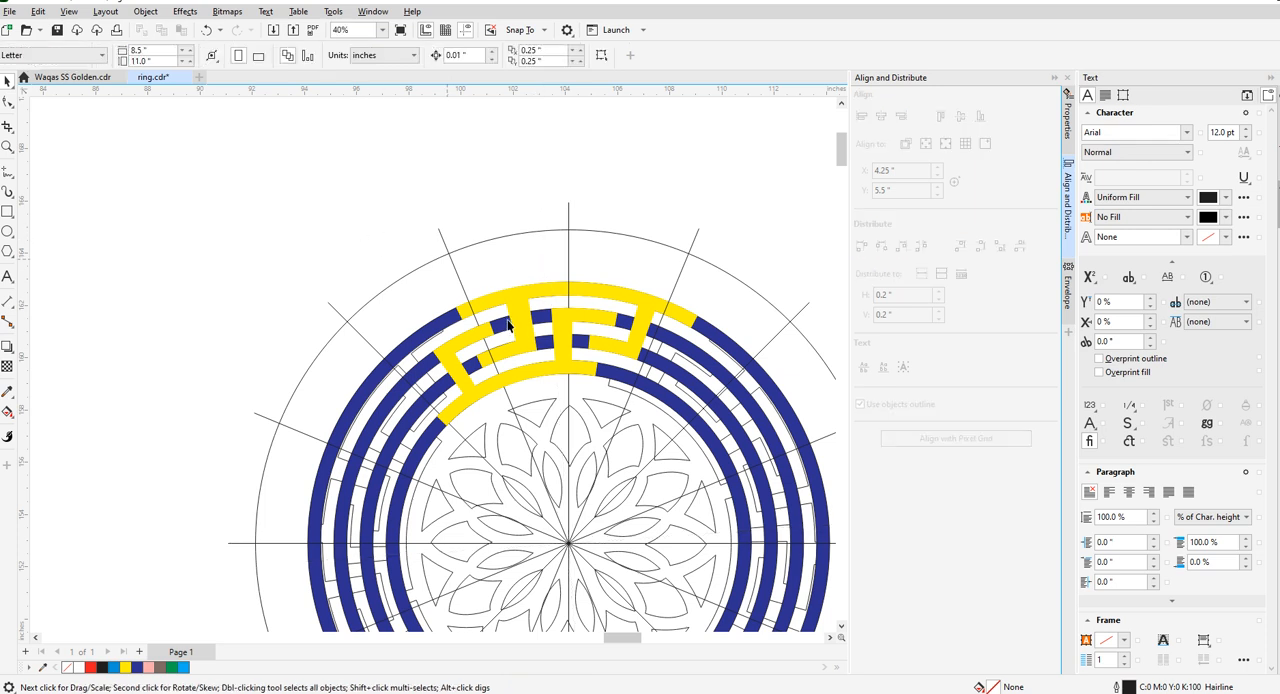
- Examine how the yellow key pieces' stems line up with the radial guides and rings
scroll(540, 330, "up", 2)
scroll(543, 333, "up", 2)
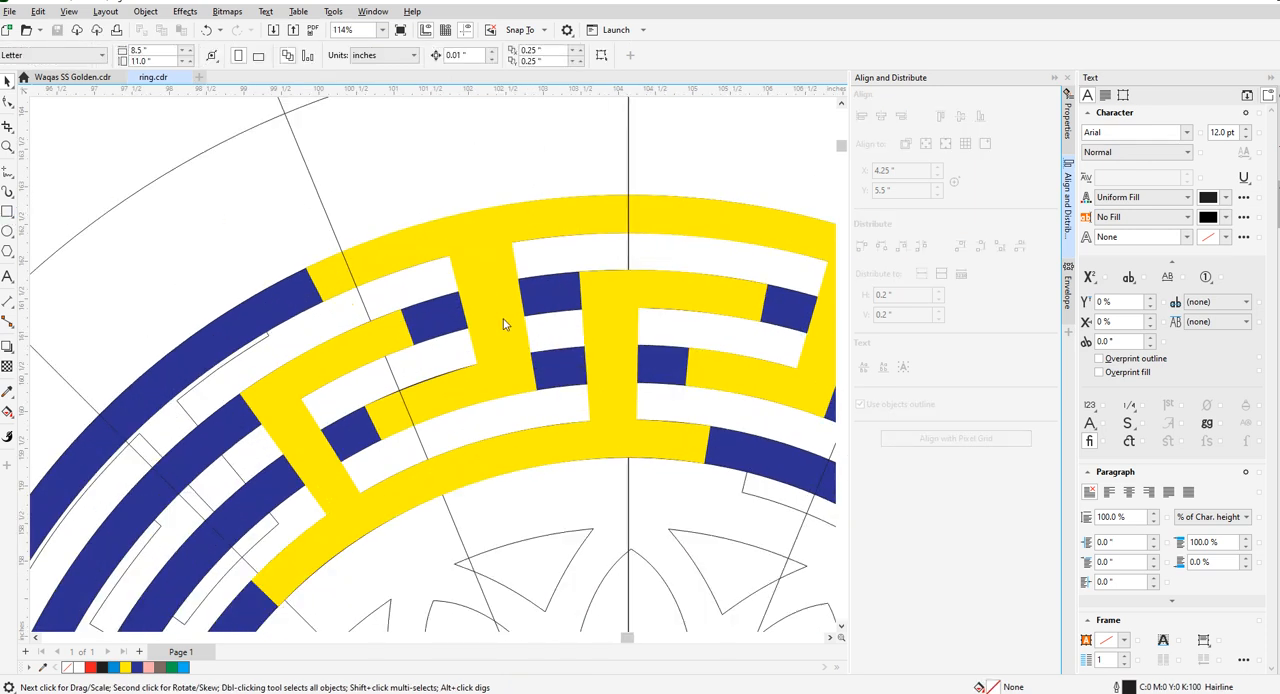
key("F6")
scroll(560, 265, "down", 3)
scroll(590, 300, "up", 4)
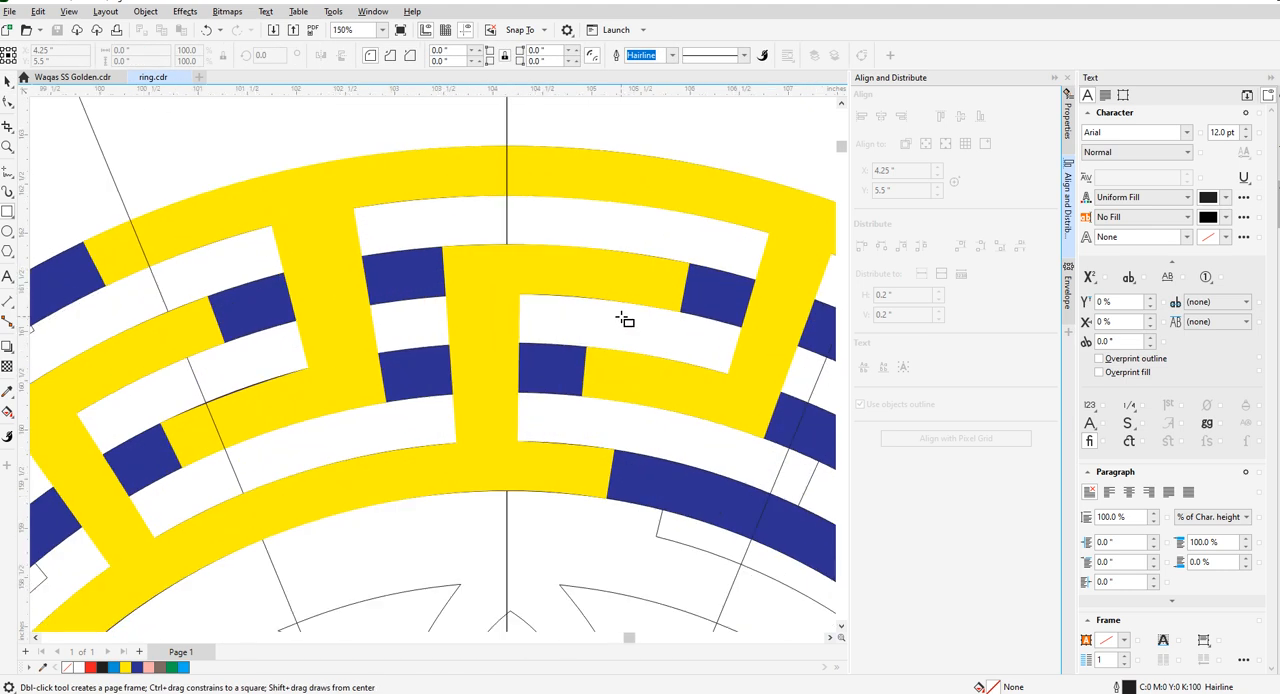
scroll(467, 288, "down", 2)
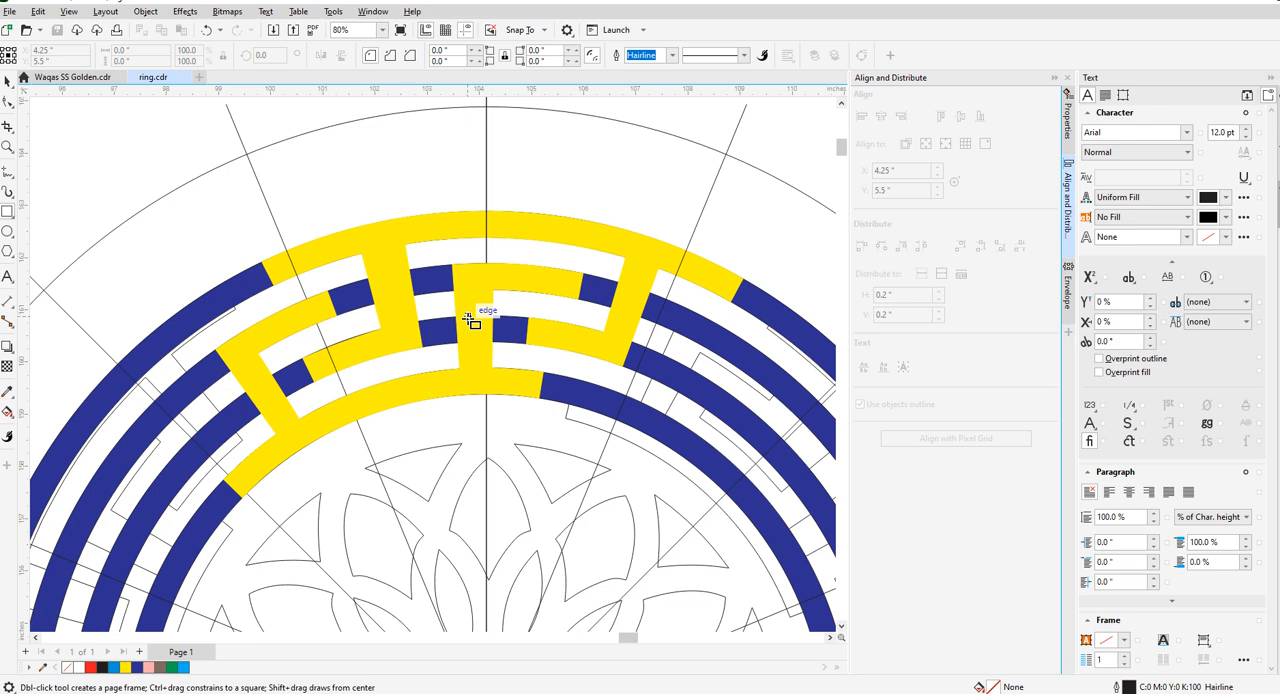
scroll(470, 320, "up", 3)
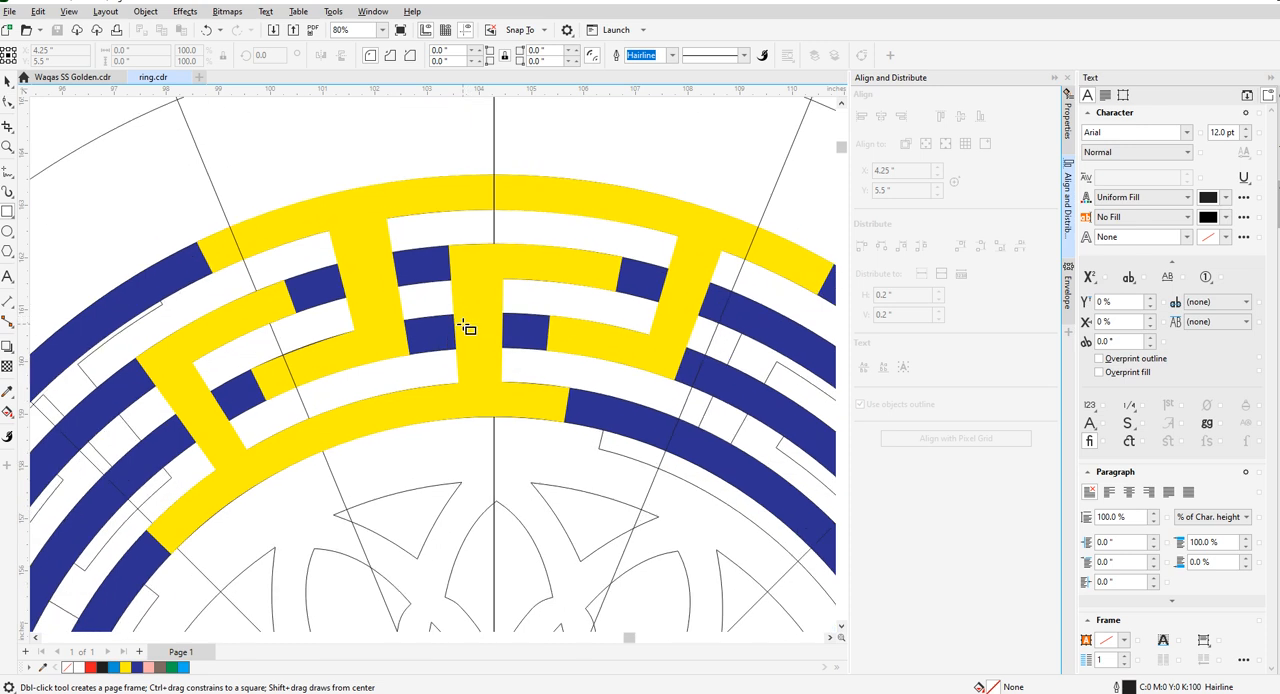
scroll(354, 169, "down", 4)
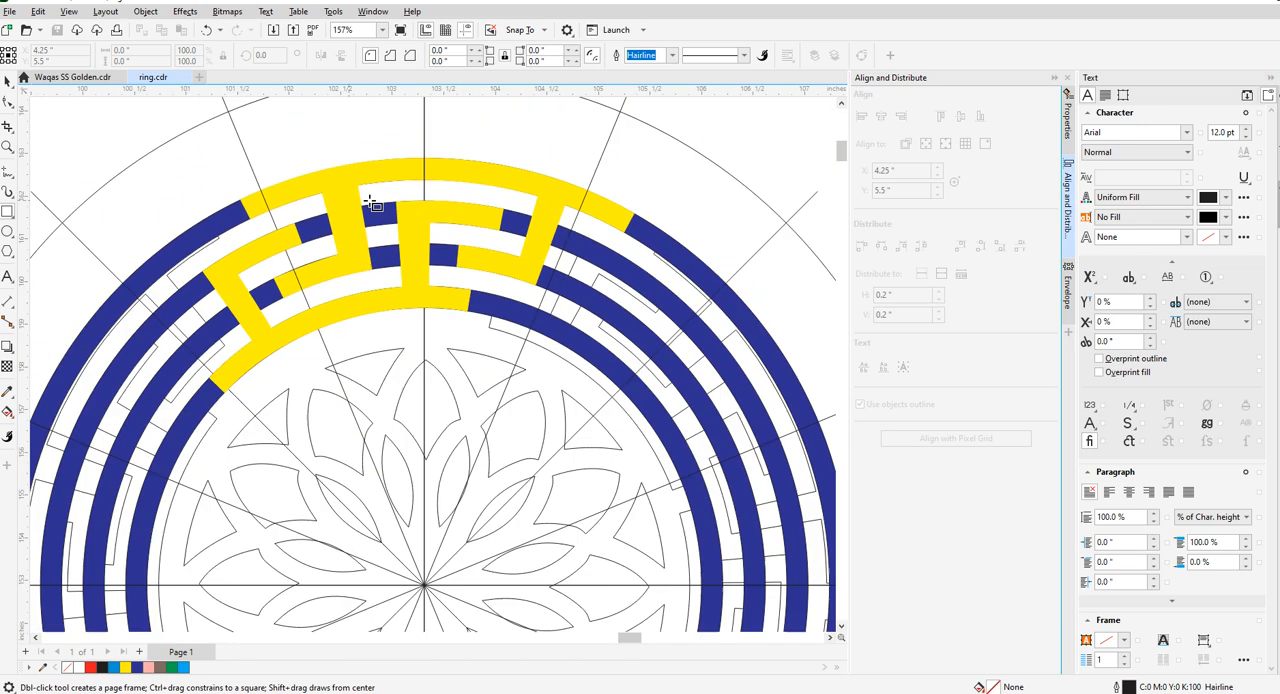
scroll(480, 338, "down", 4)
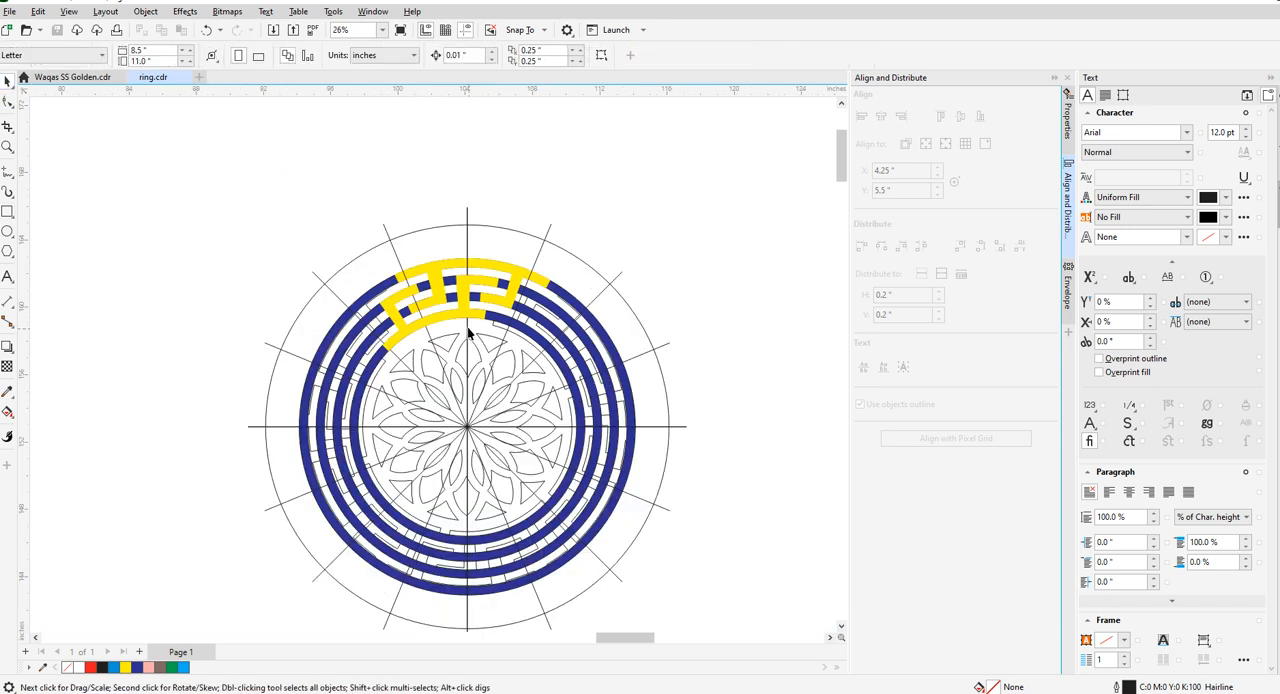
- Try a copy of the guide cross rotated 4.5 degrees about the medallion's centre
left_click(470, 328)
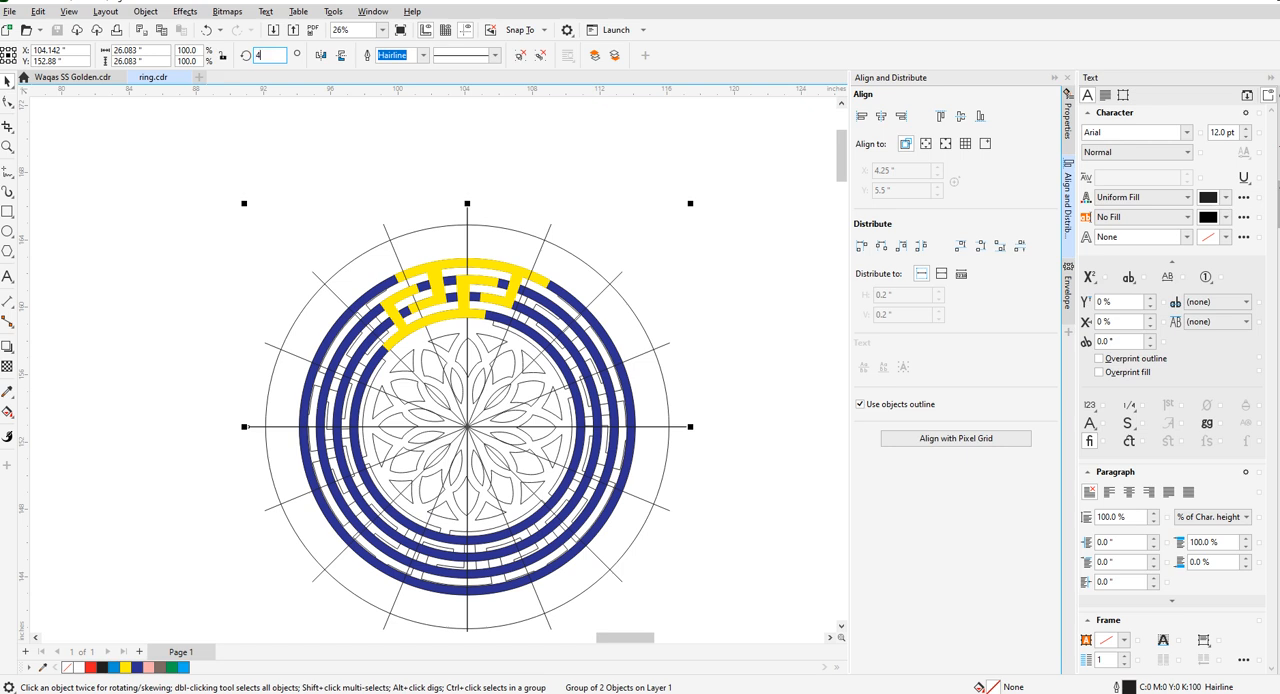
type("4.5")
key("Return")
scroll(458, 310, "up", 4)
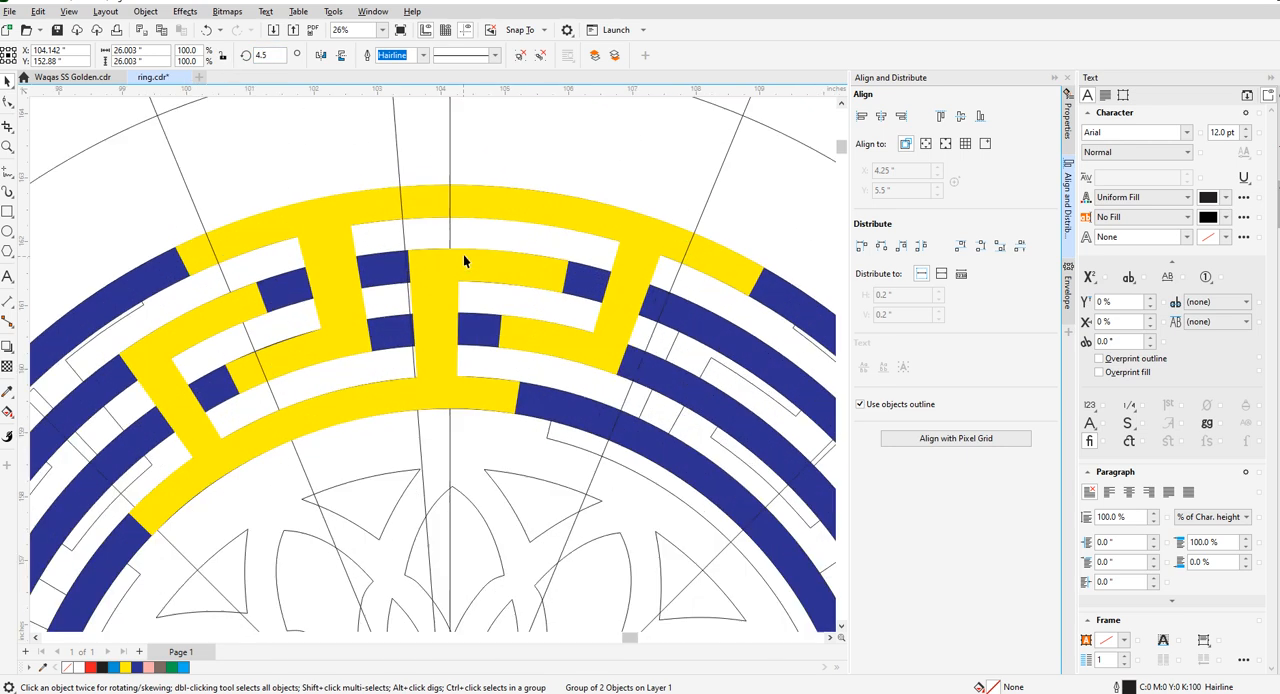
scroll(436, 331, "down", 3)
scroll(452, 400, "down", 1)
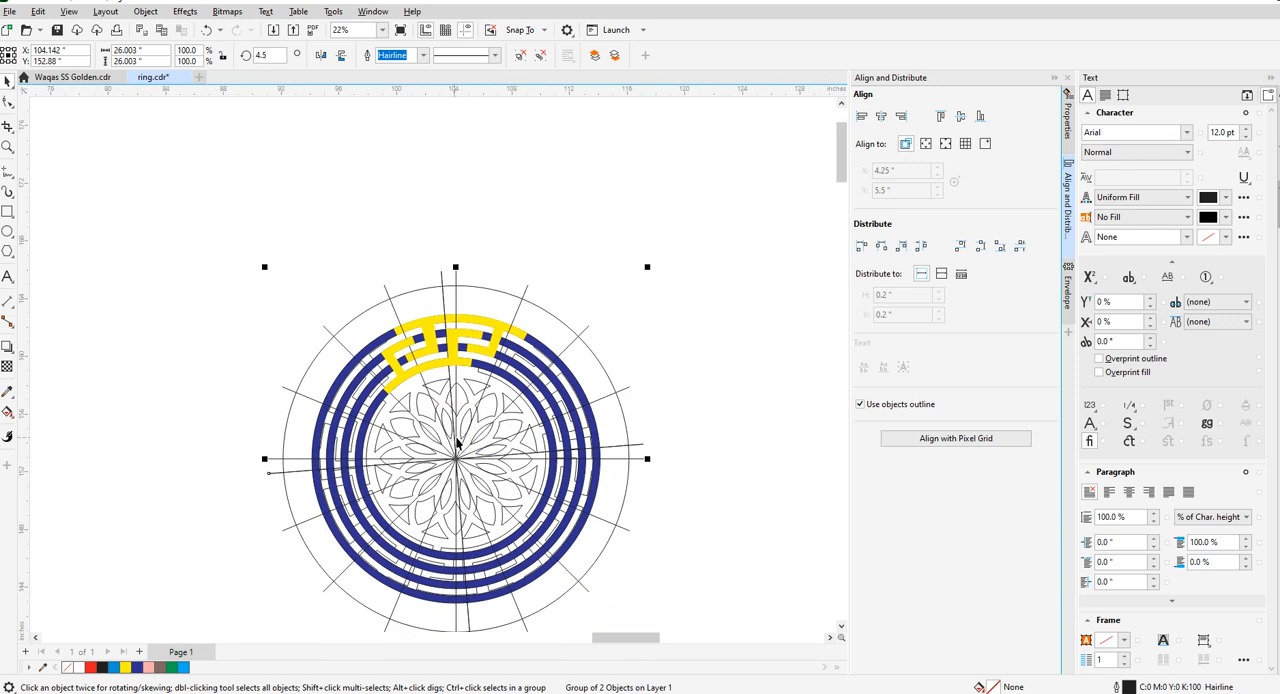
- Try another guide cross copy on the other side of the vertical guide, rotated to about 357 degrees
left_click(440, 378)
left_click_drag(651, 267, 684, 289)
scroll(444, 261, "up", 2)
scroll(377, 349, "up", 2)
scroll(423, 374, "down", 2)
scroll(419, 348, "up", 2)
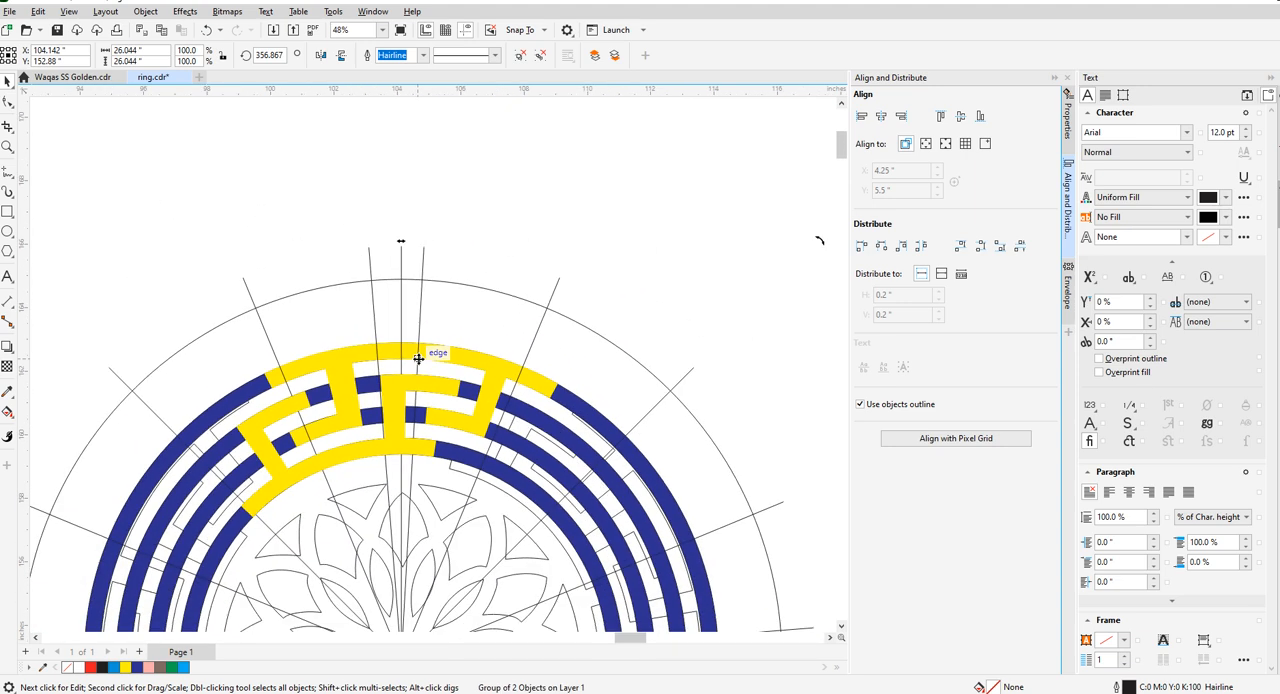
- Delete the two rotated guide crosses beside the vertical guide
key("Delete")
left_click(376, 338)
key("Delete")
- Remove the inner key piece's fill and move its centre stem's upper elbow corner onto the vertical guide
left_click(398, 386)
left_click(8, 102)
scroll(411, 411, "up", 3)
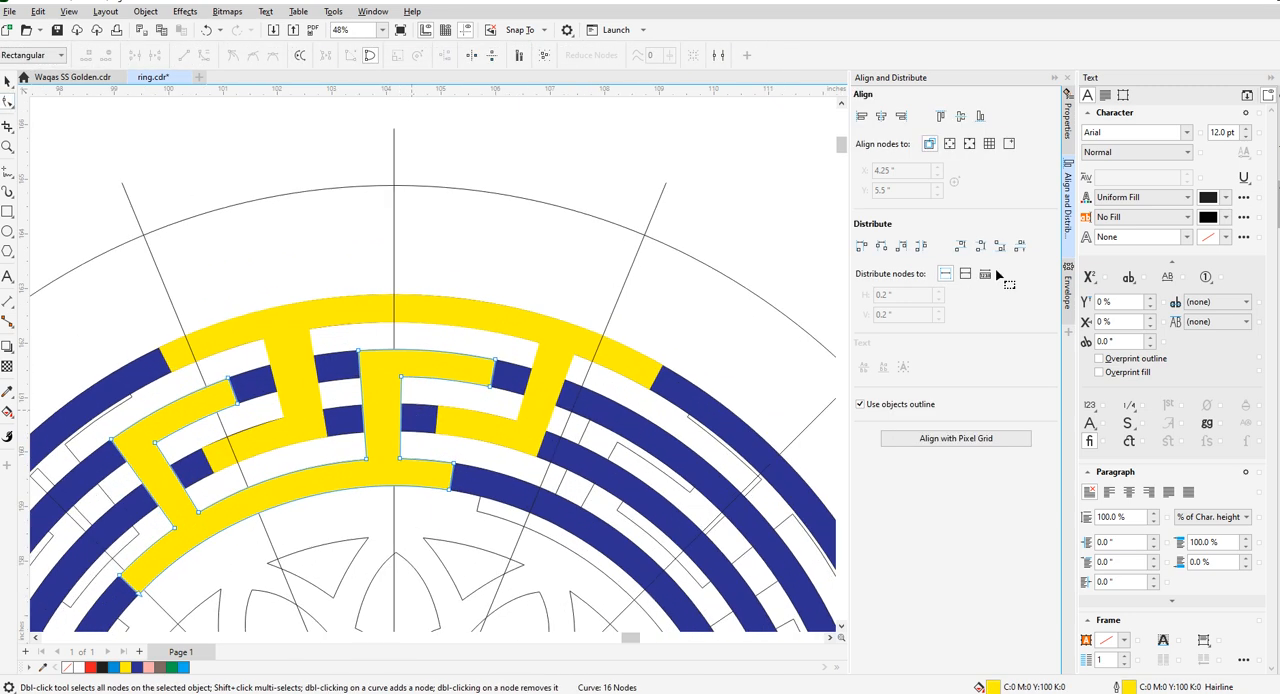
scroll(376, 395, "up", 4)
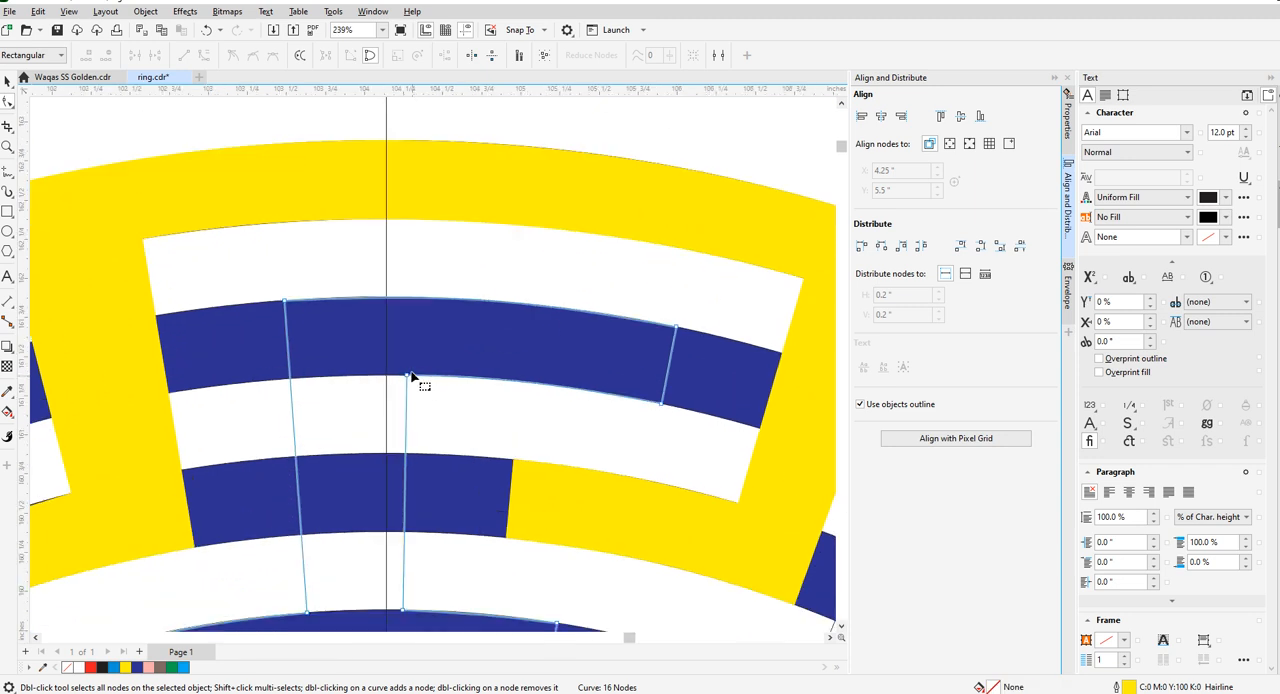
left_click_drag(414, 380, 386, 375)
scroll(423, 363, "down", 2)
scroll(413, 504, "up", 2)
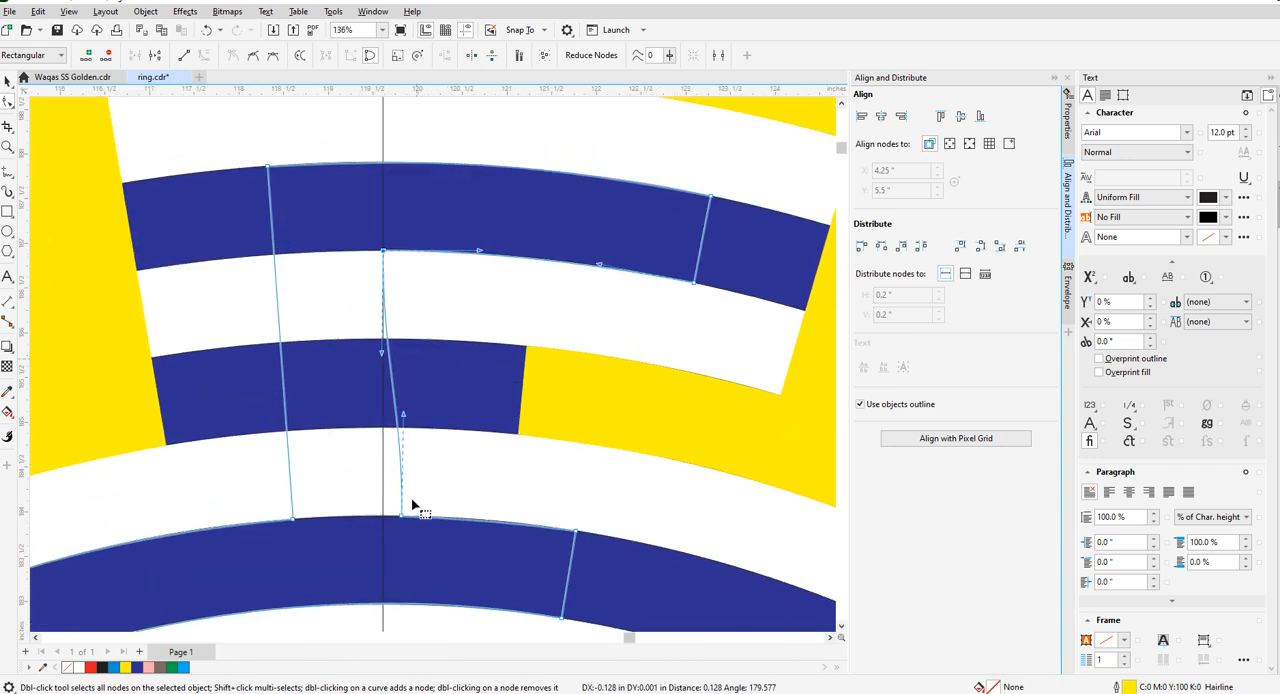
- Move the centre stem's lower right corner onto the vertical guide at the innermost ring's outer edge
left_click_drag(403, 517, 382, 517)
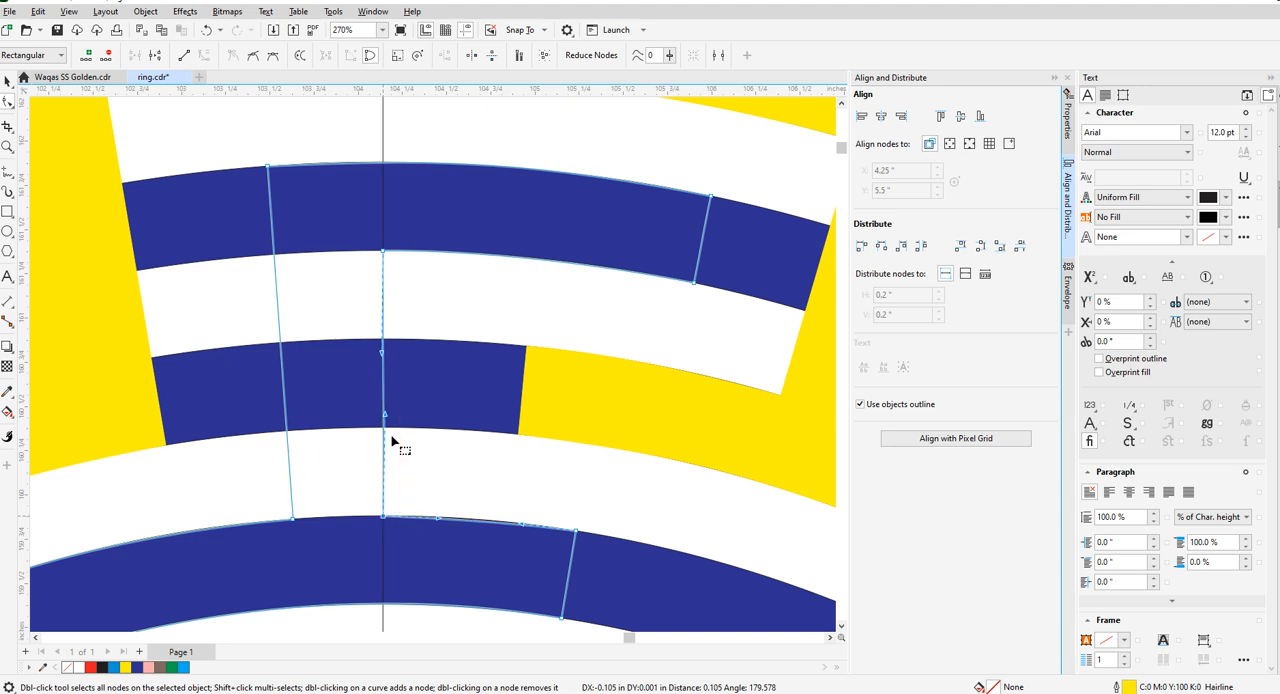
right_click(386, 519)
left_click(409, 353)
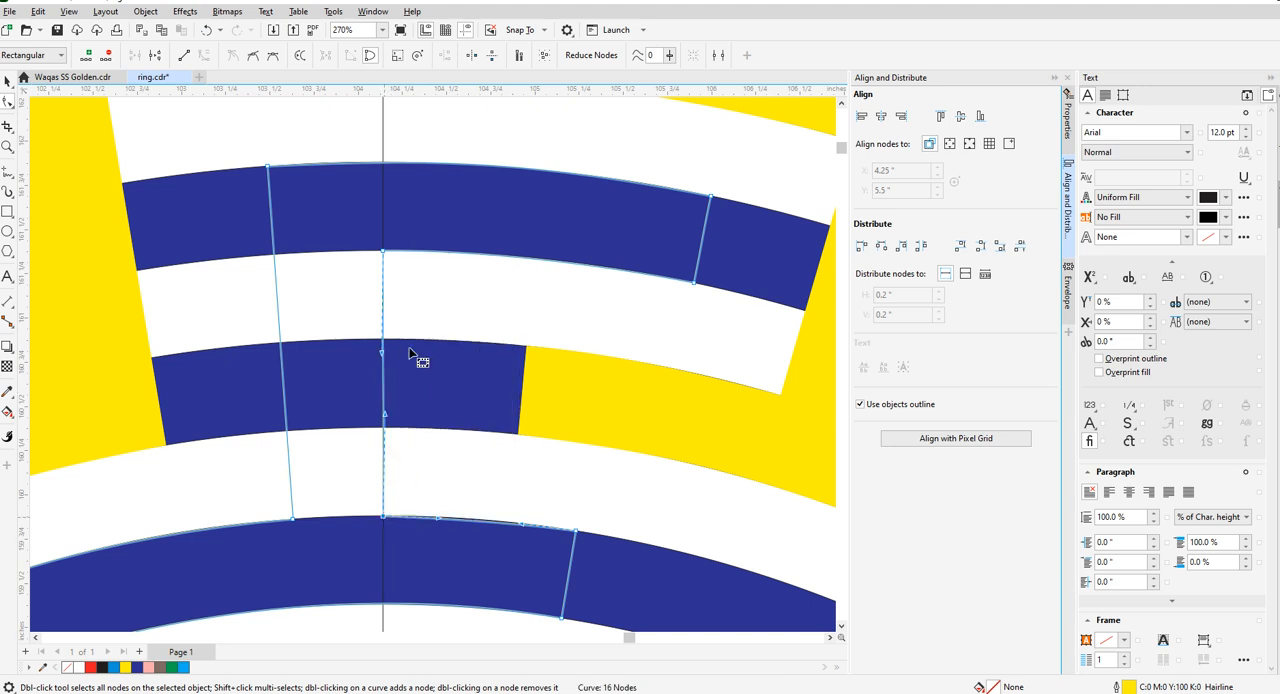
scroll(412, 340, "down", 2)
scroll(425, 290, "up", 2)
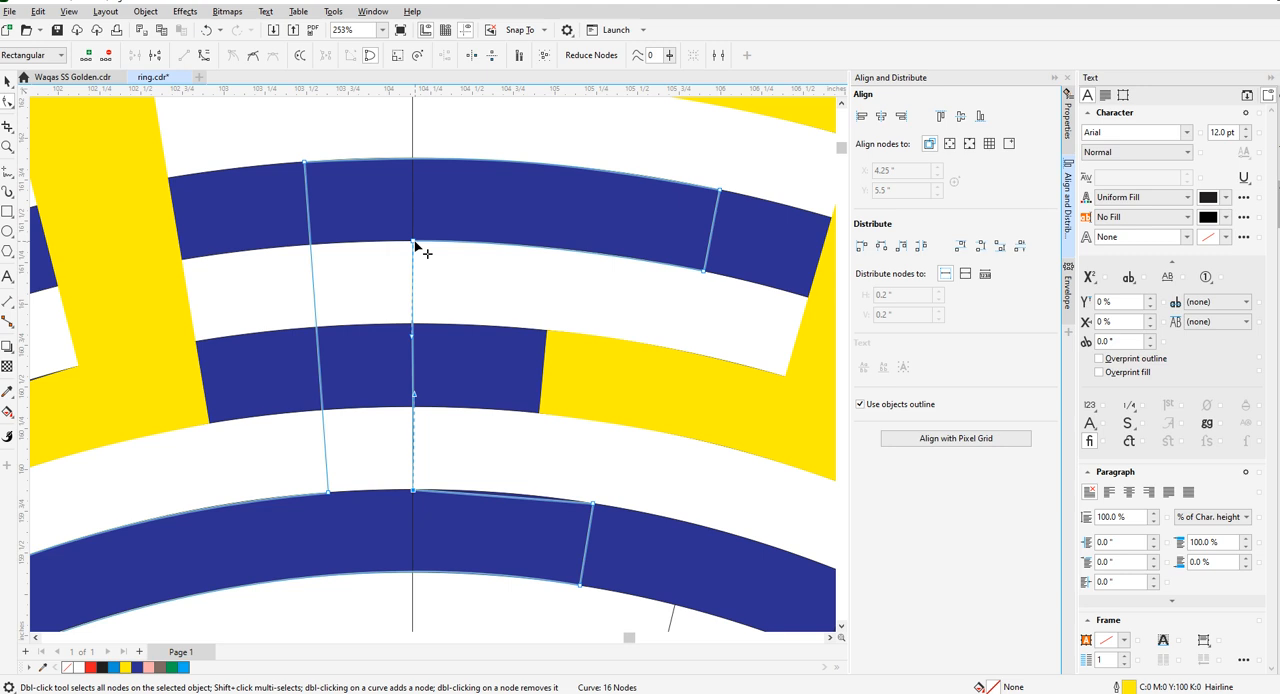
right_click(414, 243)
left_click(440, 321)
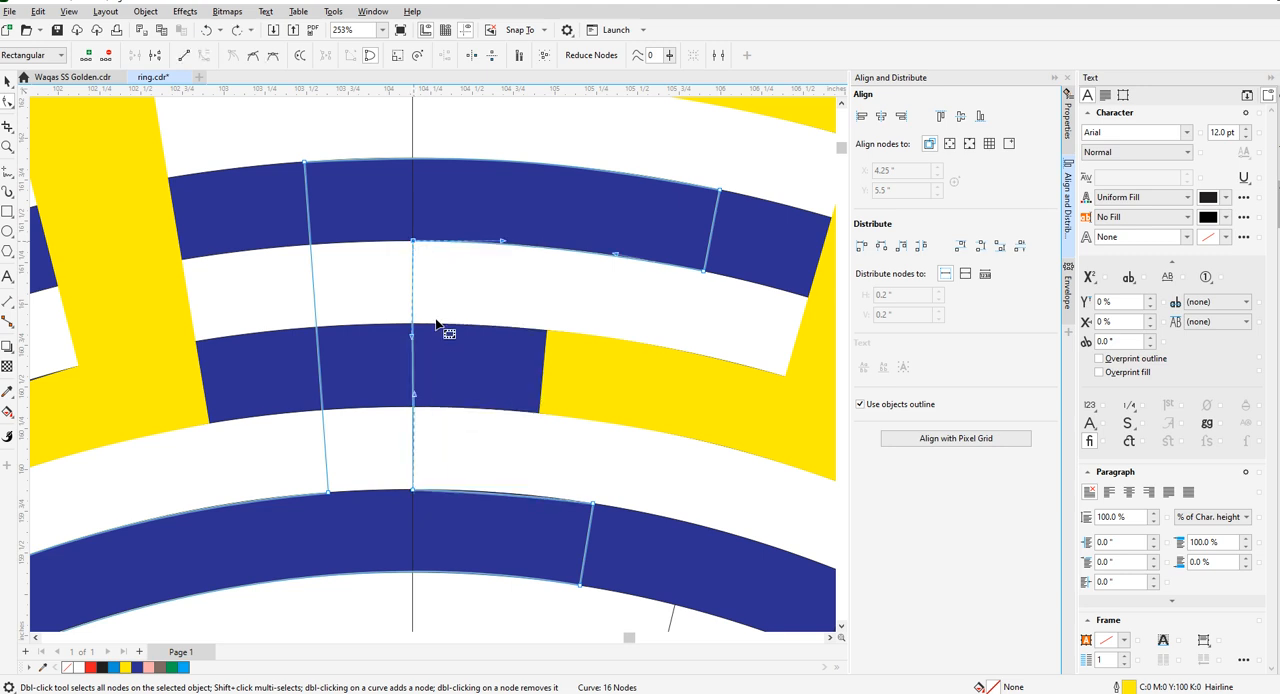
- Bend the arcs right of the centre stem to follow the innermost ring's outer edge and the second ring's inner edge
scroll(505, 505, "up", 4)
scroll(490, 494, "up", 1)
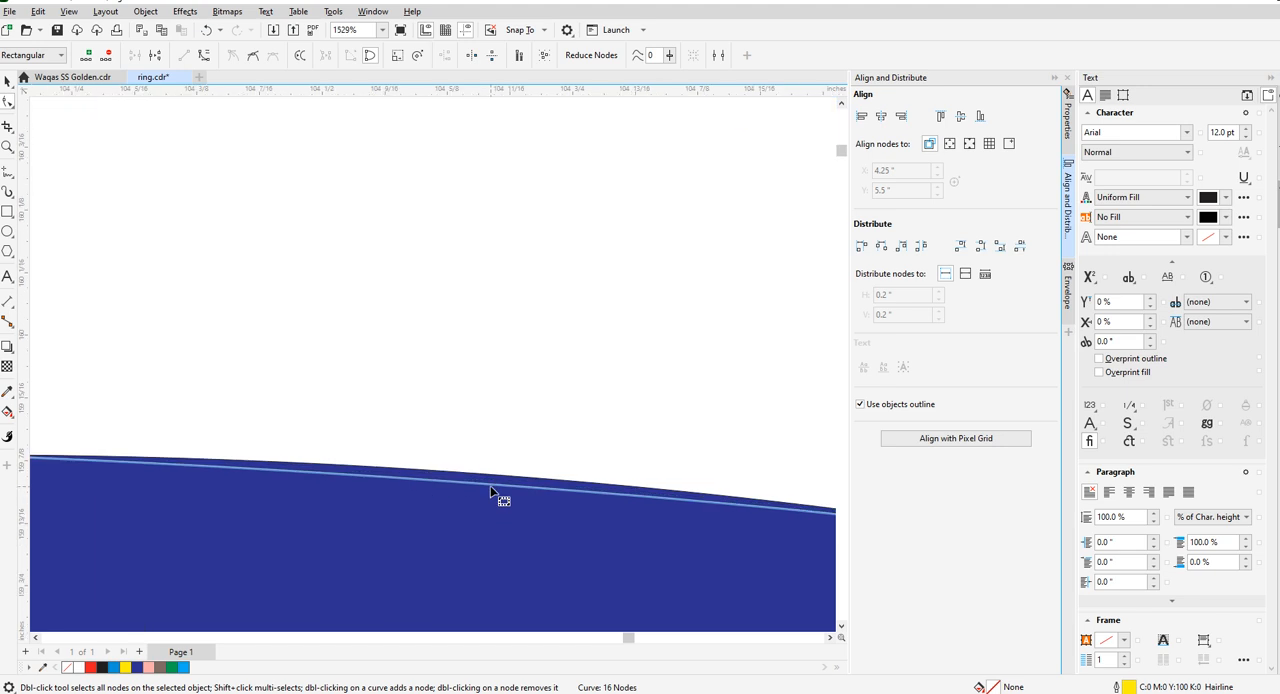
left_click_drag(490, 489, 494, 481)
scroll(480, 500, "down", 3)
scroll(477, 390, "up", 3)
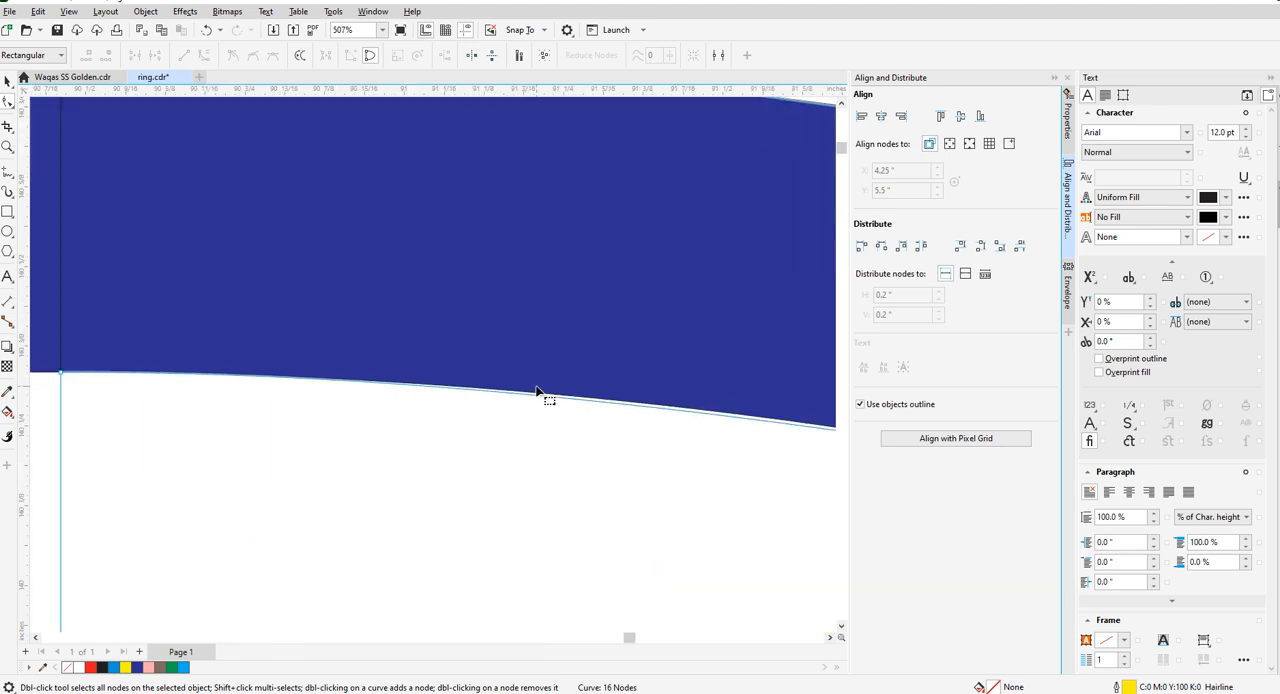
scroll(689, 417, "up", 3)
left_click_drag(623, 416, 523, 420)
scroll(523, 420, "down", 7)
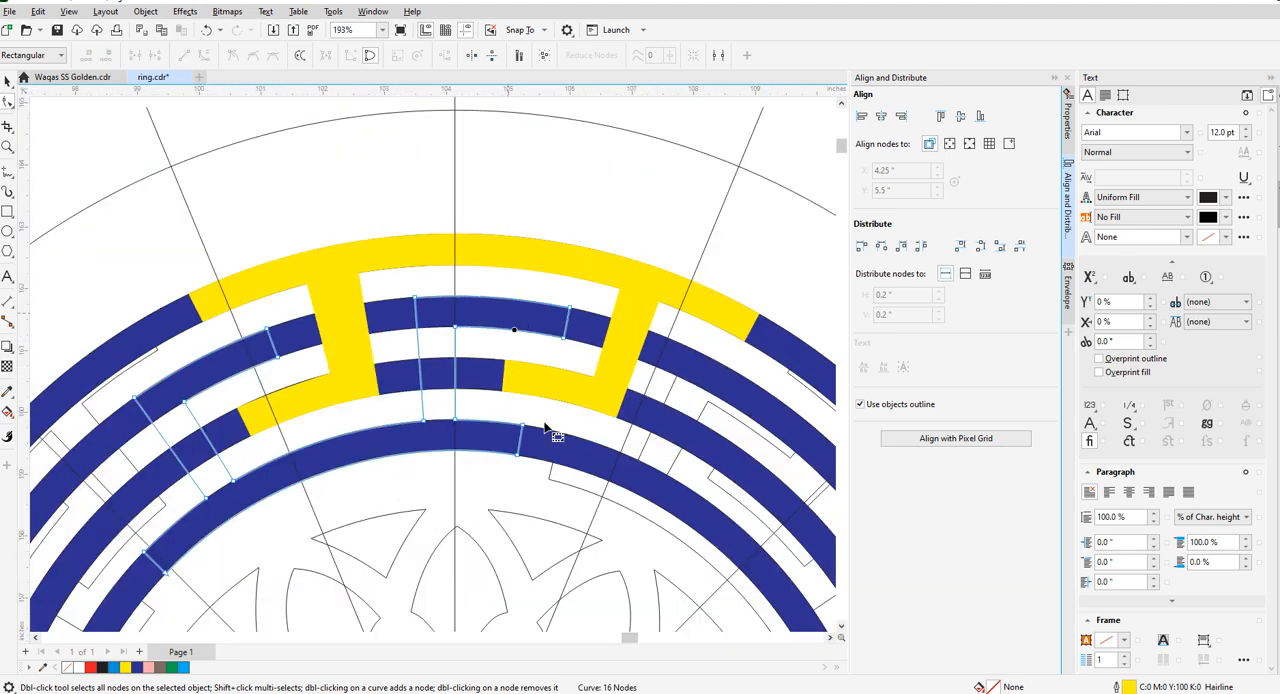
- Select the whole inner key piece and save the drawing
left_click(7, 82)
left_click(271, 180)
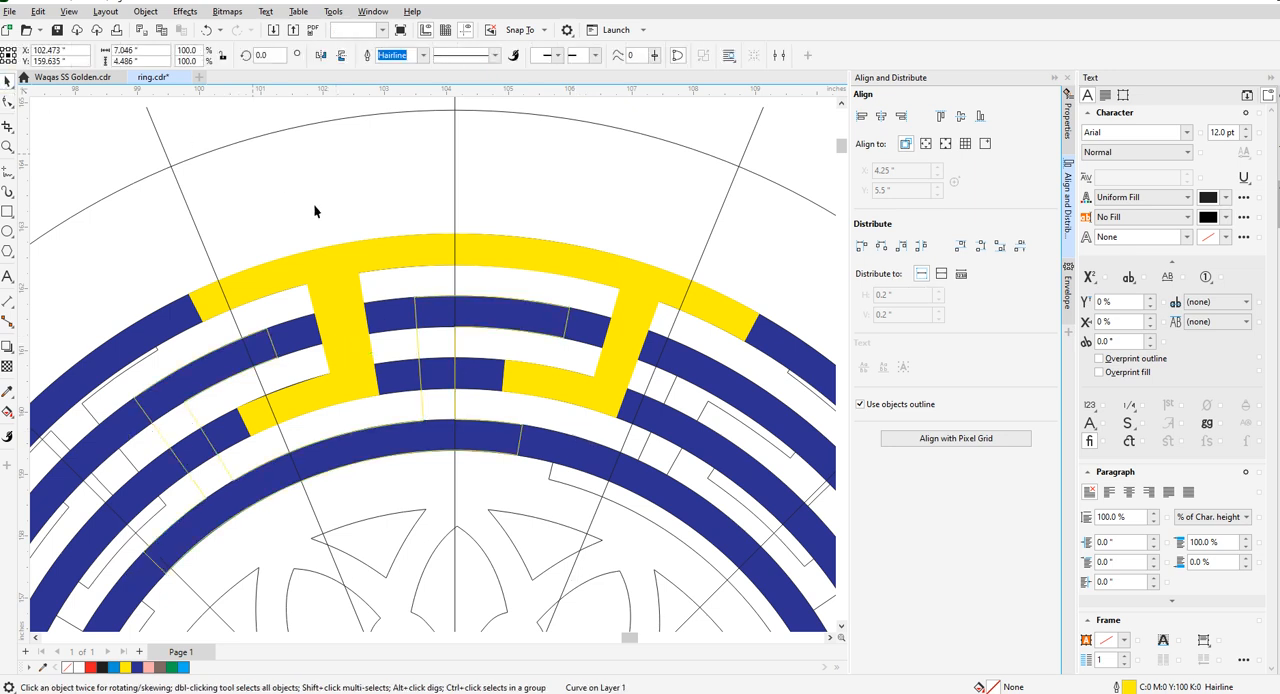
scroll(368, 265, "down", 2)
scroll(388, 308, "up", 2)
left_click(383, 304)
scroll(384, 300, "down", 2)
scroll(395, 298, "up", 2)
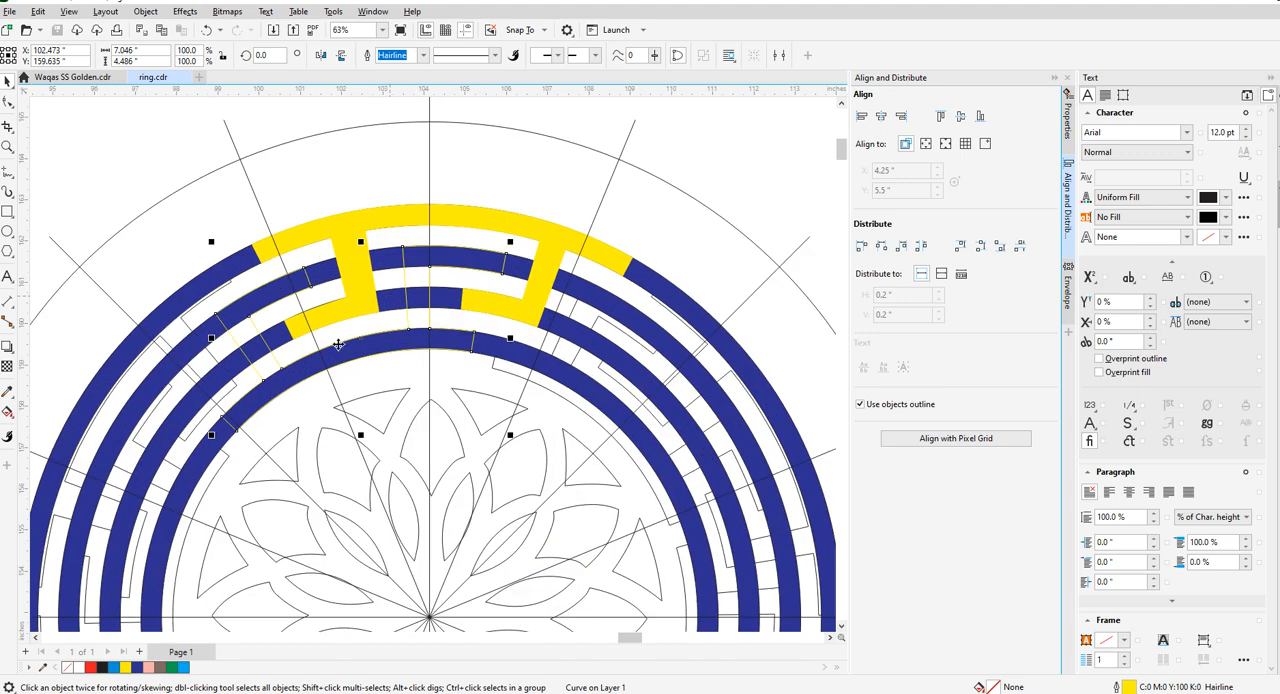
scroll(346, 333, "down", 2)
scroll(370, 340, "up", 2)
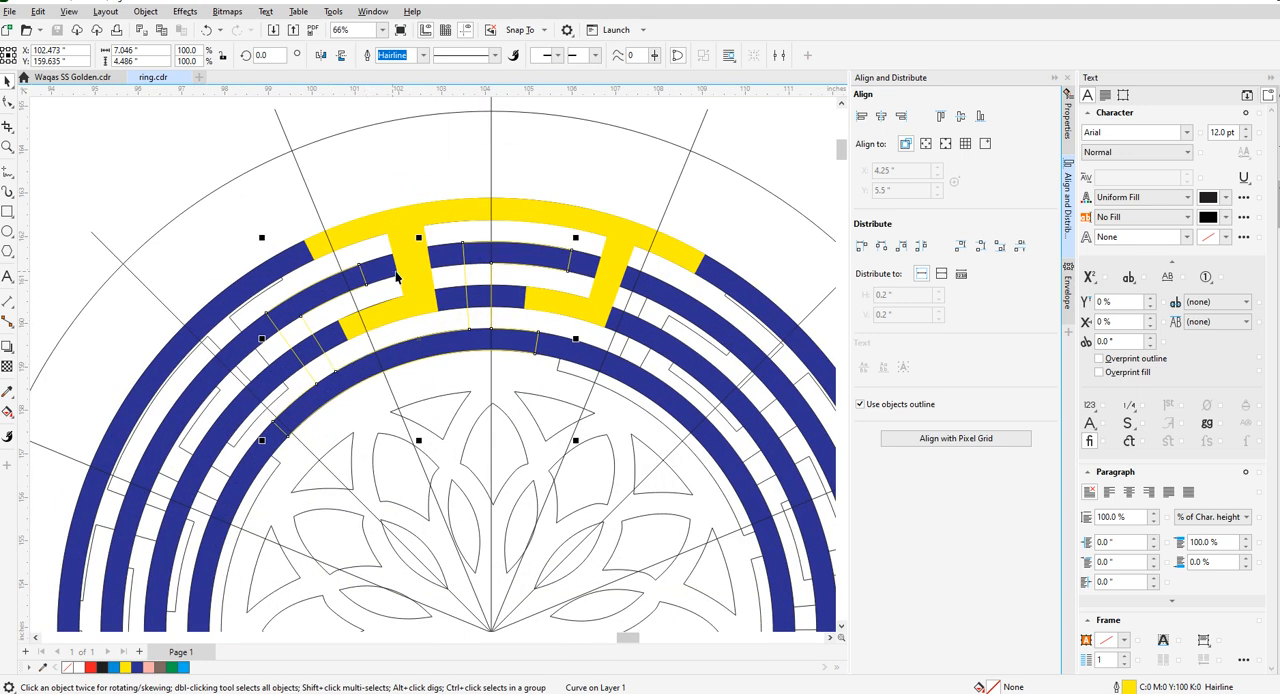
- Examine the outer key piece's nodes and its fit against the concentric rings and radial guides
scroll(397, 277, "down", 1)
scroll(561, 295, "up", 3)
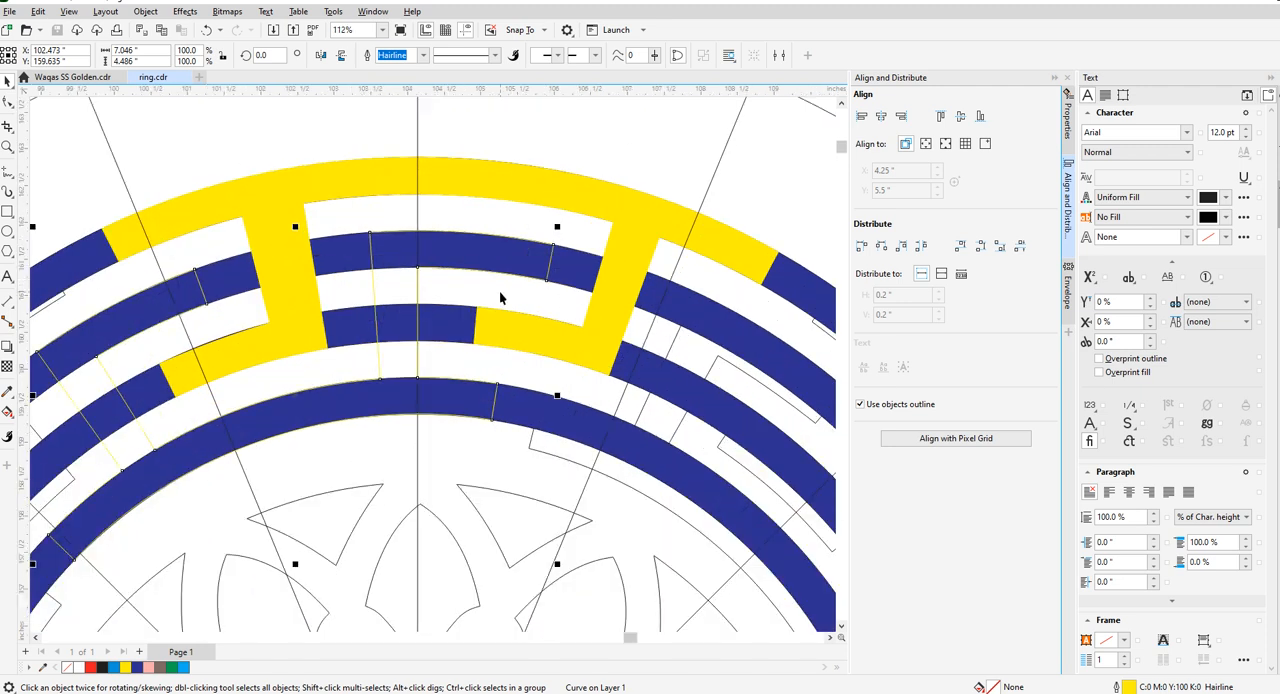
scroll(379, 248, "down", 3)
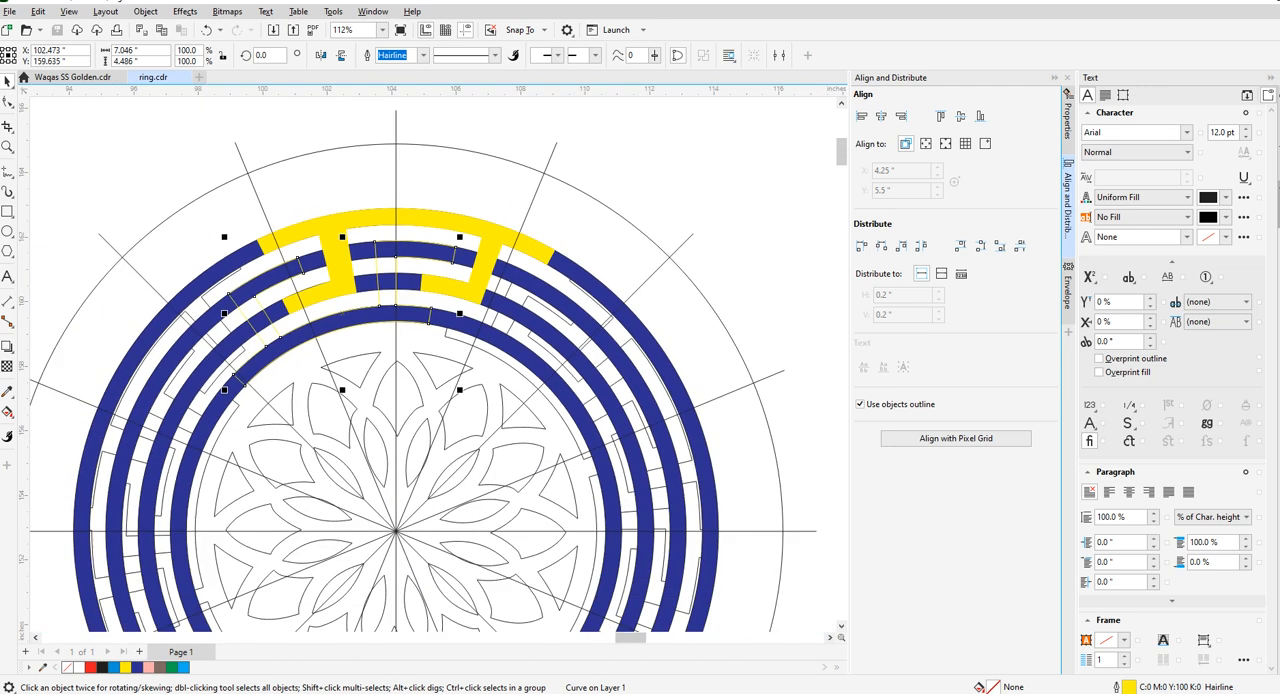
left_click(222, 180)
left_click(490, 258)
key("F10")
scroll(505, 235, "up", 3)
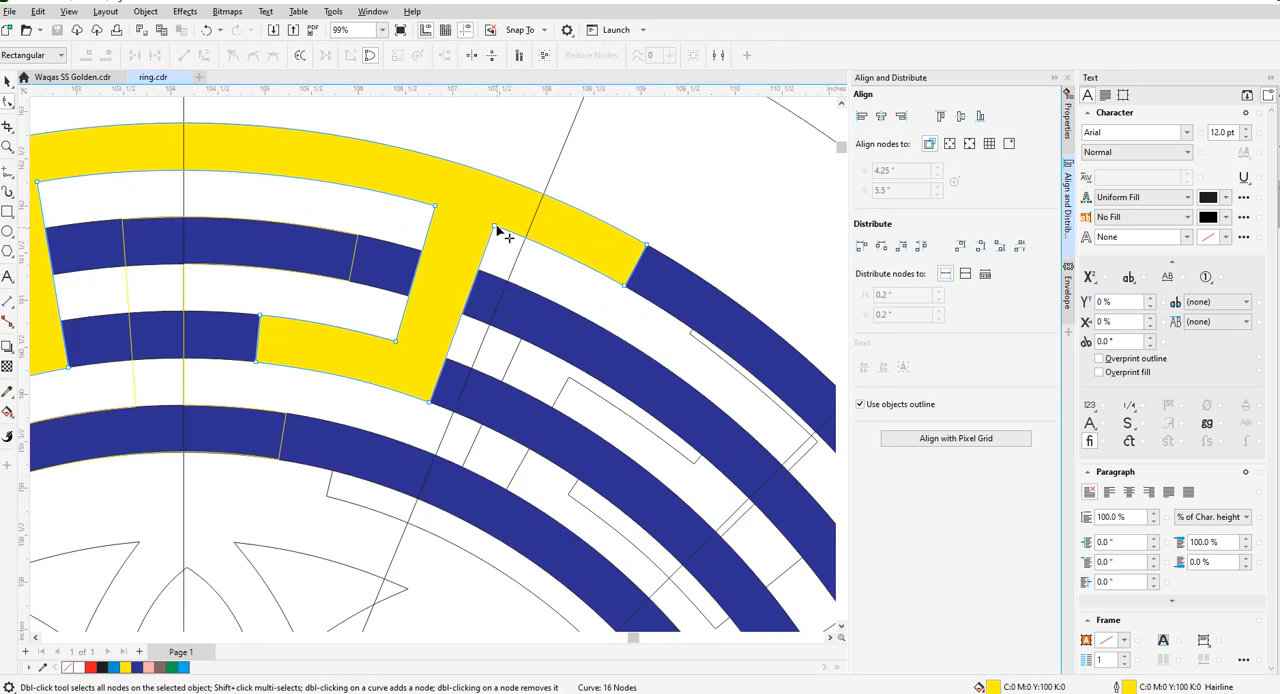
scroll(505, 235, "down", 2)
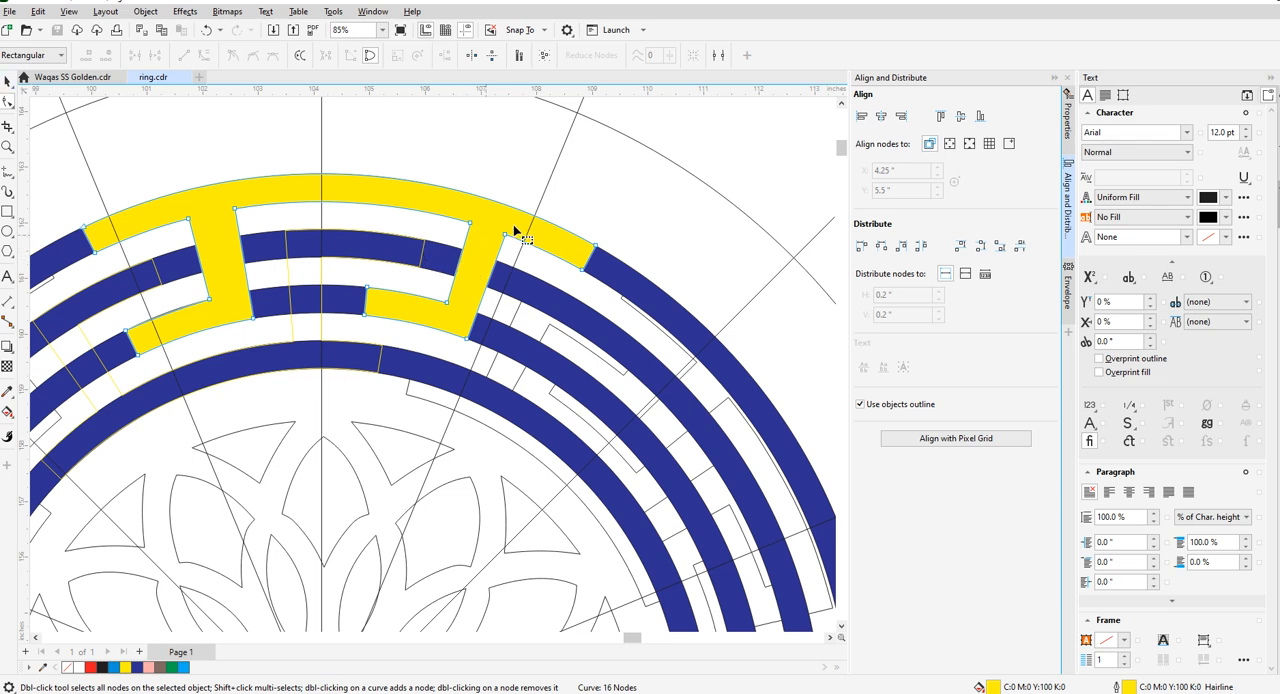
scroll(507, 250, "down", 3)
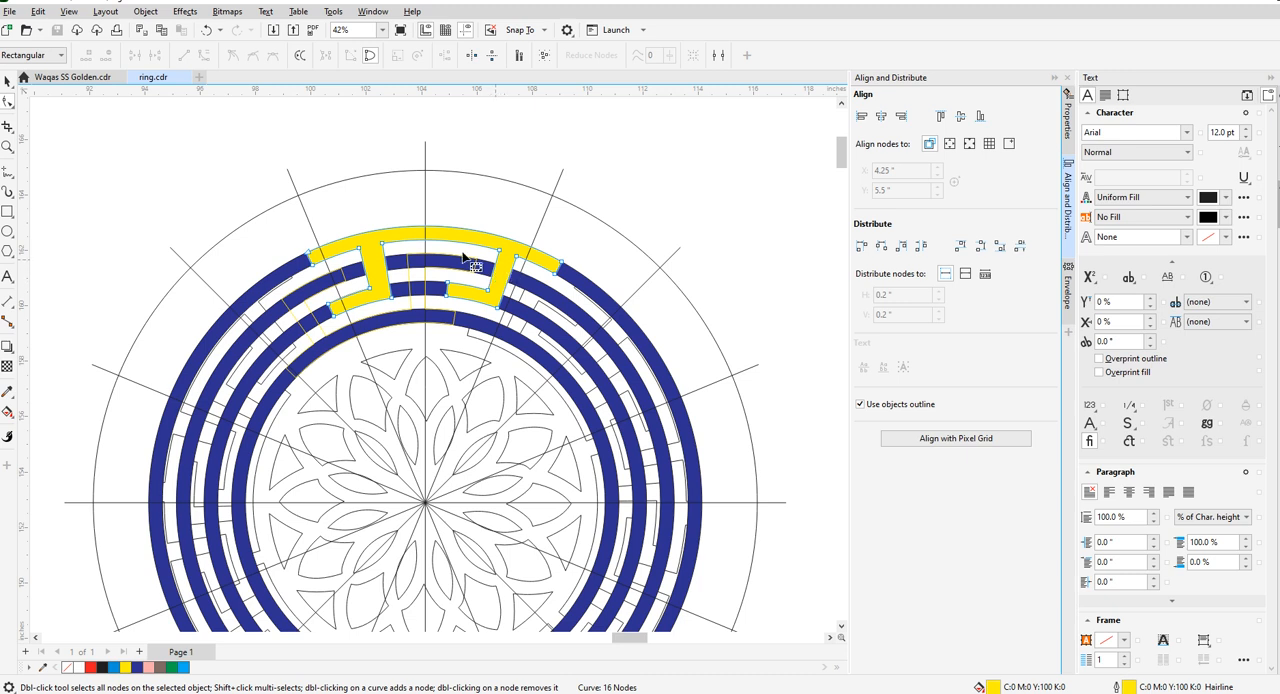
left_click(7, 82)
left_click(127, 114)
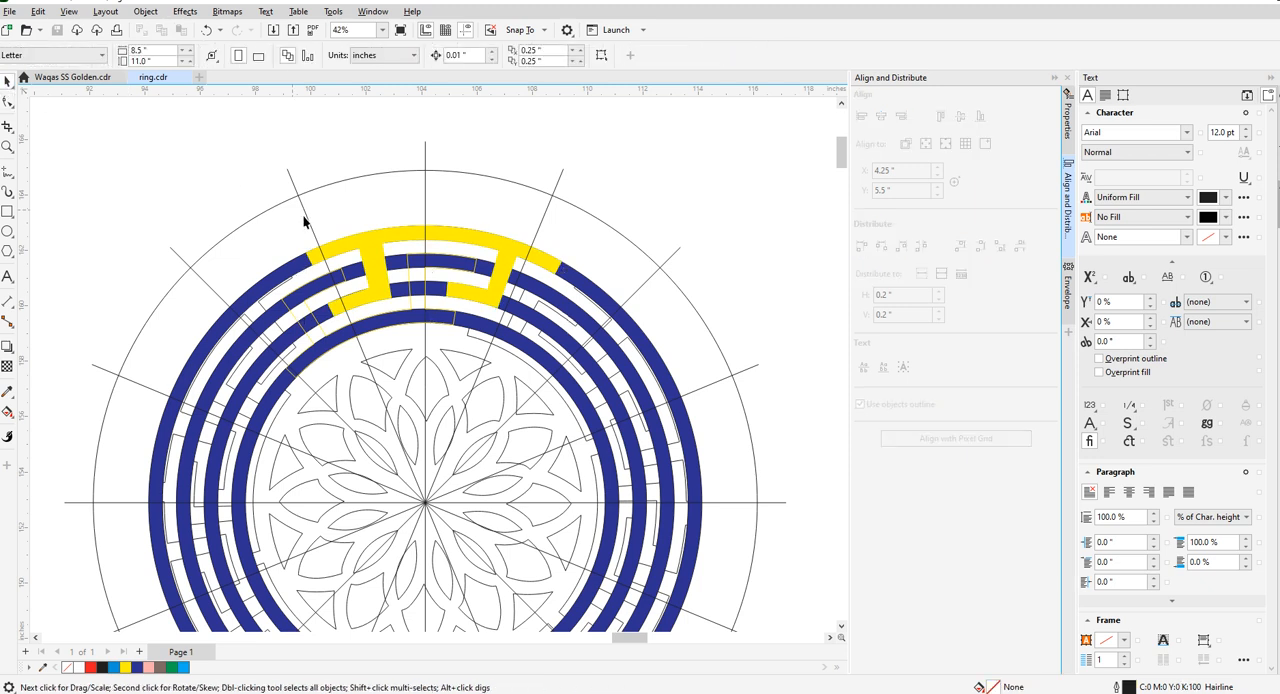
left_click(502, 243)
left_click(538, 227)
left_click(560, 183)
scroll(565, 180, "down", 2)
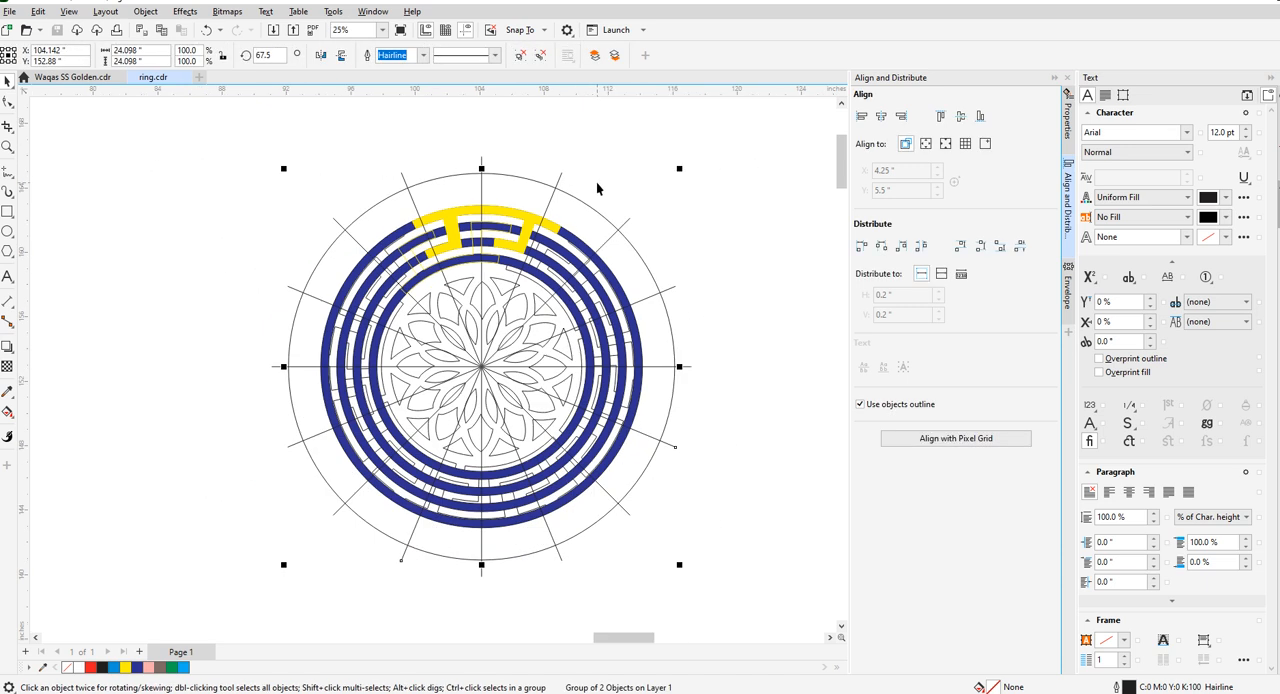
left_click(277, 55)
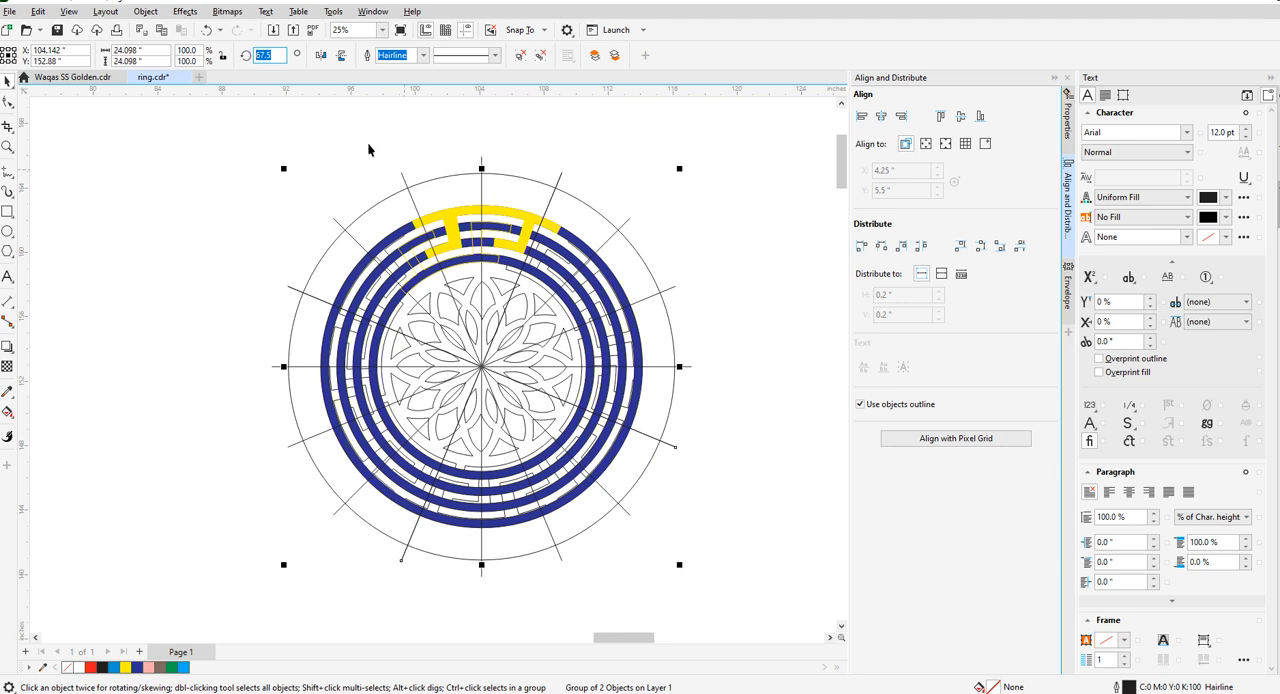
scroll(337, 118, "up", 2)
scroll(442, 283, "down", 2)
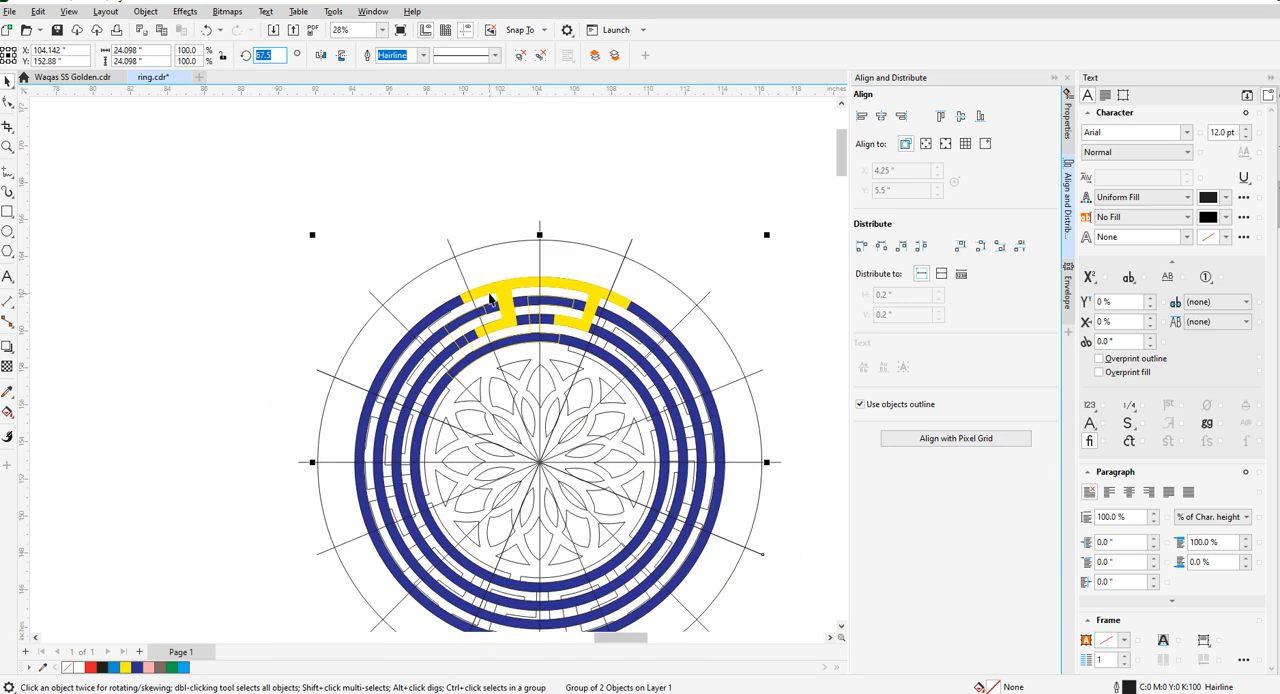
left_click(627, 263)
left_click(622, 266)
left_click(720, 269)
scroll(550, 315, "up", 4)
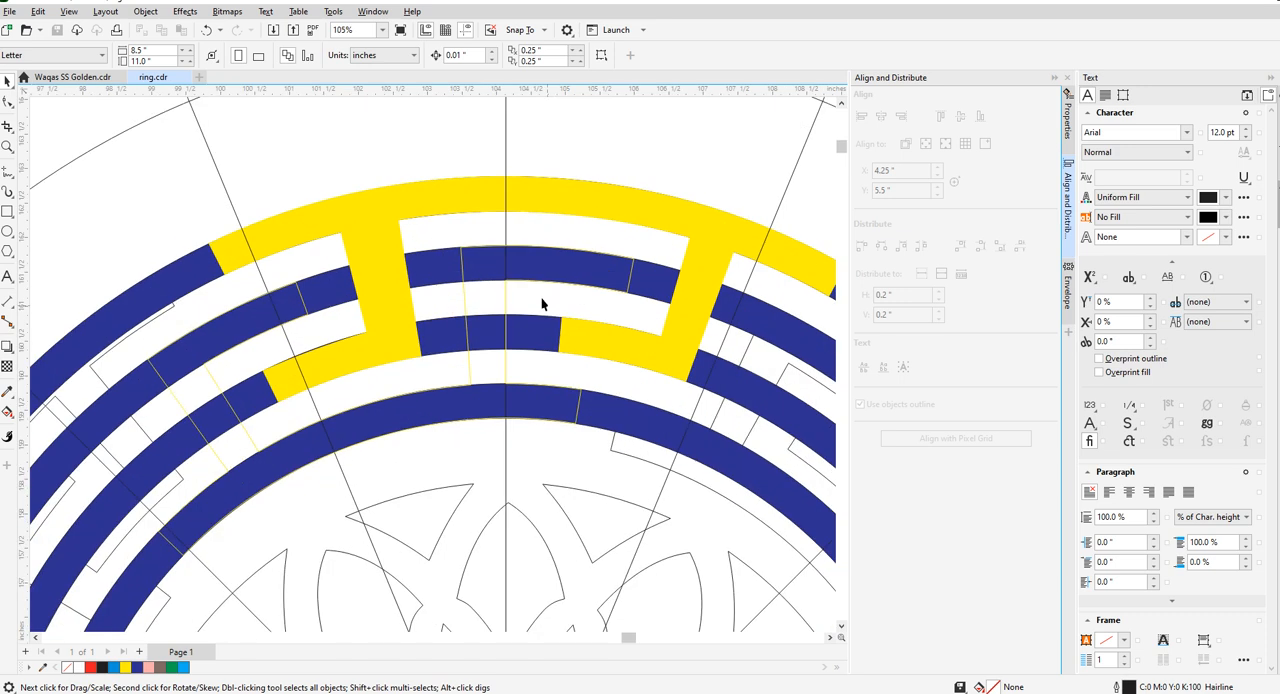
left_click(370, 279)
scroll(369, 278, "down", 2)
scroll(417, 263, "up", 2)
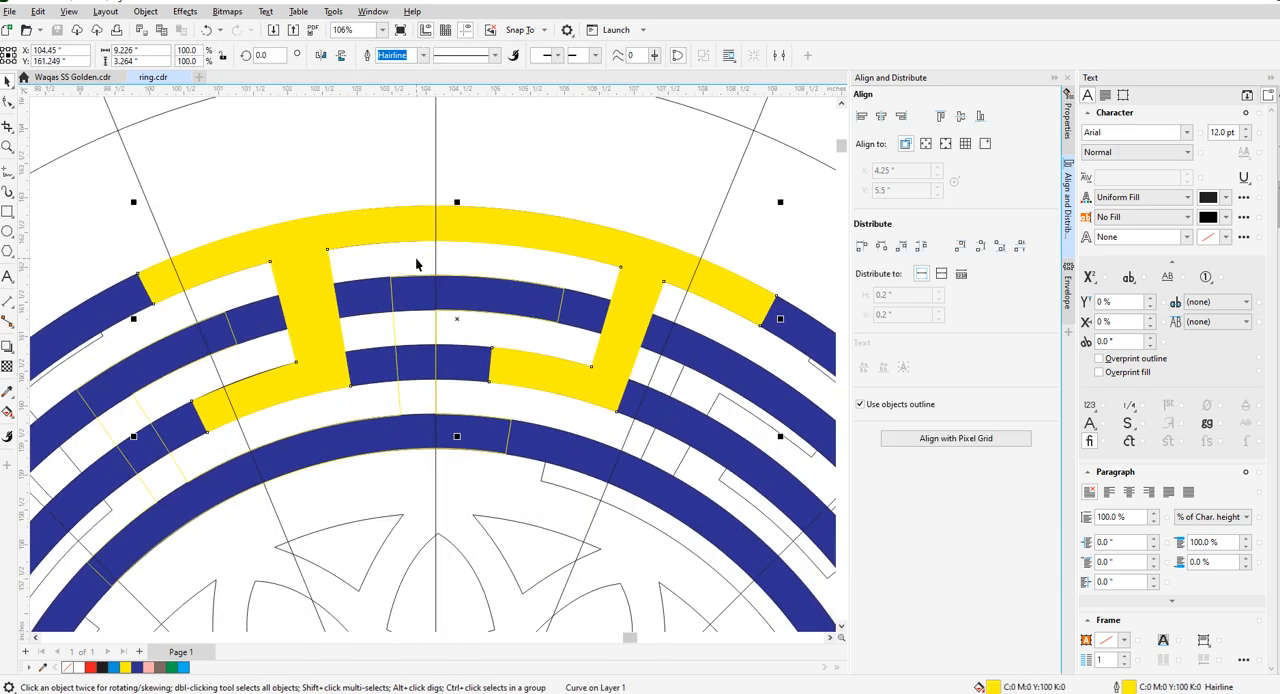
scroll(437, 270, "down", 2)
scroll(437, 270, "up", 3)
left_click(8, 101)
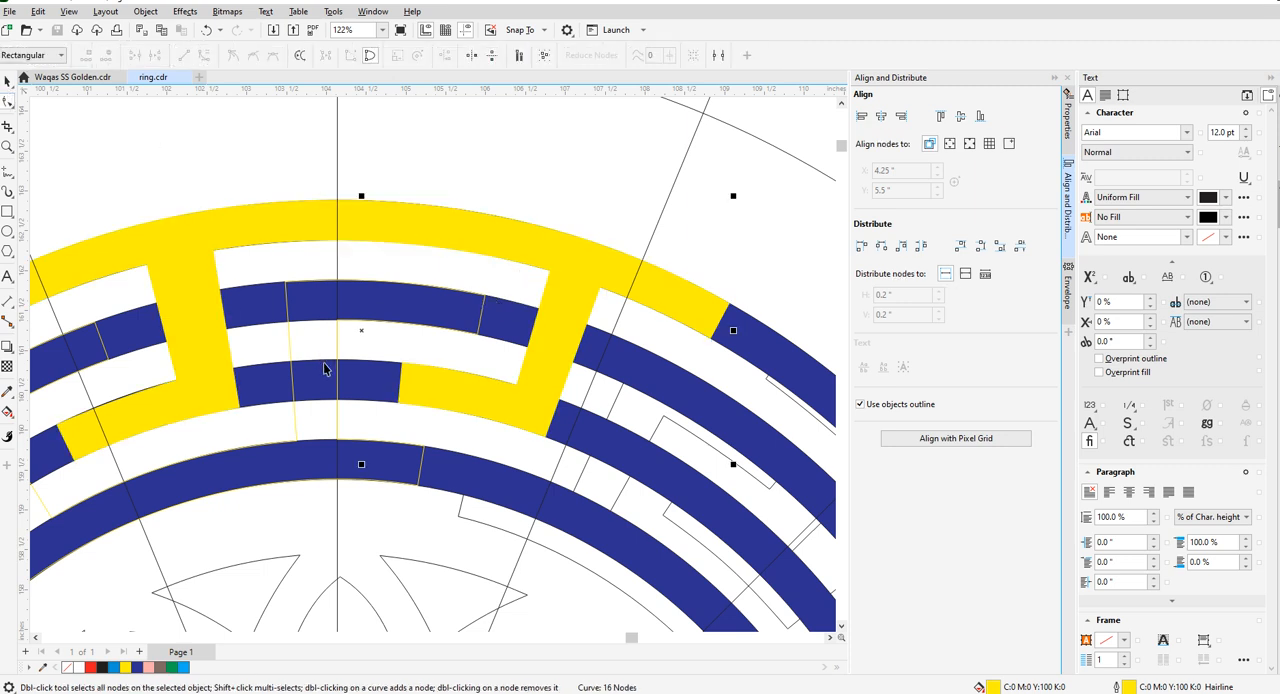
- Fill the inner key piece with yellow
key("space")
left_click(288, 337)
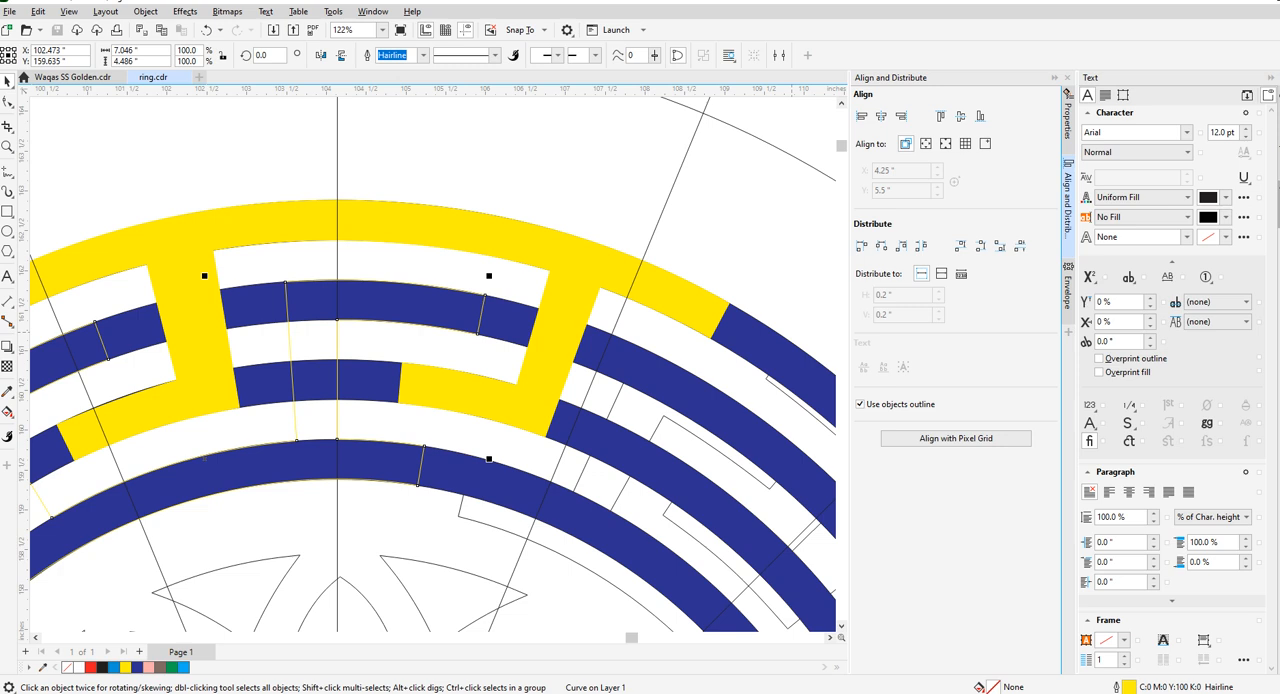
left_click(437, 195)
scroll(452, 288, "down", 3)
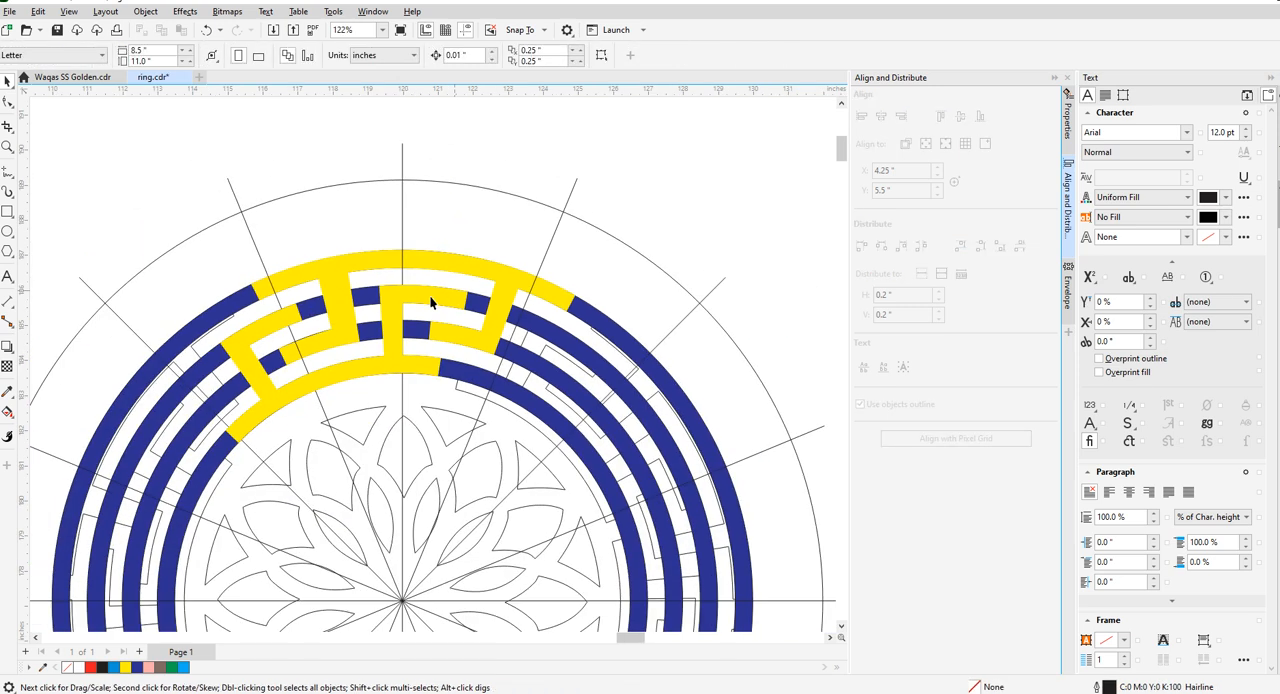
- Draw an upright rectangle about 2.1 in tall in the gap left of the centre stem and set its width to 0.5 in
scroll(390, 290, "up", 3)
left_click(8, 211)
left_click_drag(323, 259, 361, 400)
double_click(150, 52)
type("0.5")
key("Return")
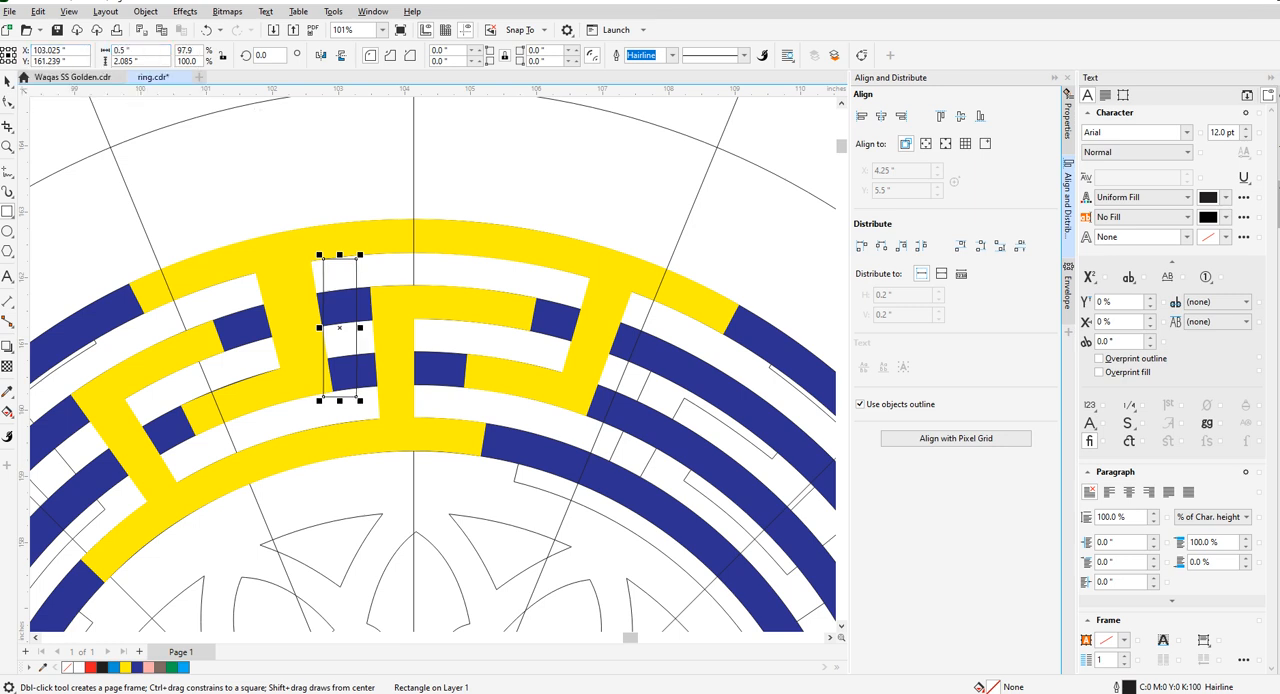
- Rotate the half-inch rectangle to about 4.45° to match the centre stem's slanted left edge, and shift it slightly right within the gap
left_click(8, 81)
left_click(343, 331)
scroll(370, 404, "up", 2)
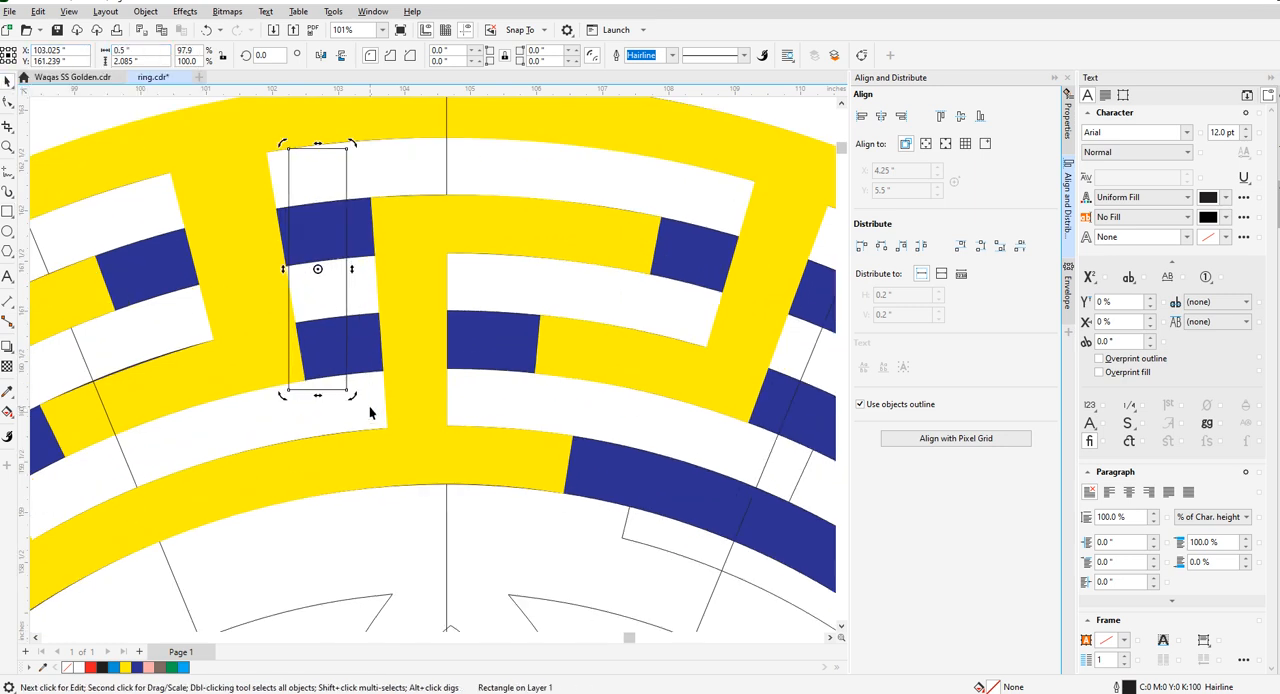
left_click_drag(355, 397, 370, 393)
left_click(316, 270)
left_click_drag(316, 270, 335, 277)
left_click(335, 277)
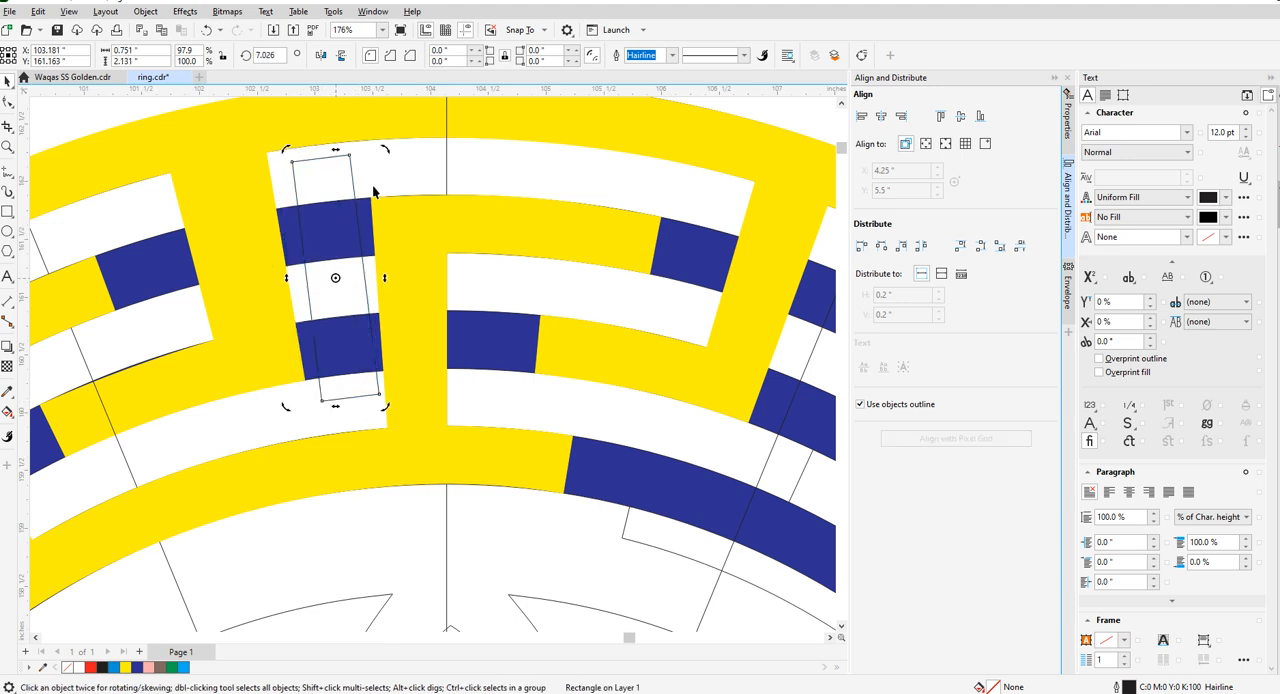
left_click_drag(385, 150, 390, 150)
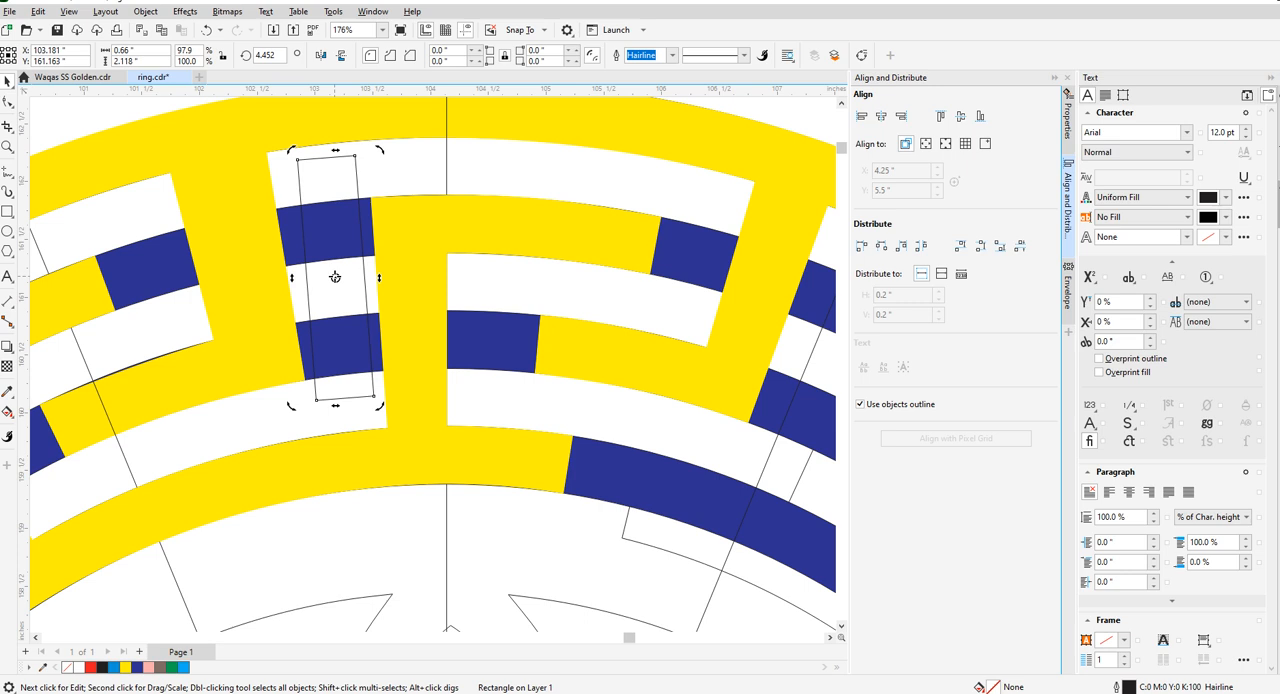
- Move the tilted rectangle right so its right side lies along the centre stem's left edge
scroll(336, 280, "down", 3)
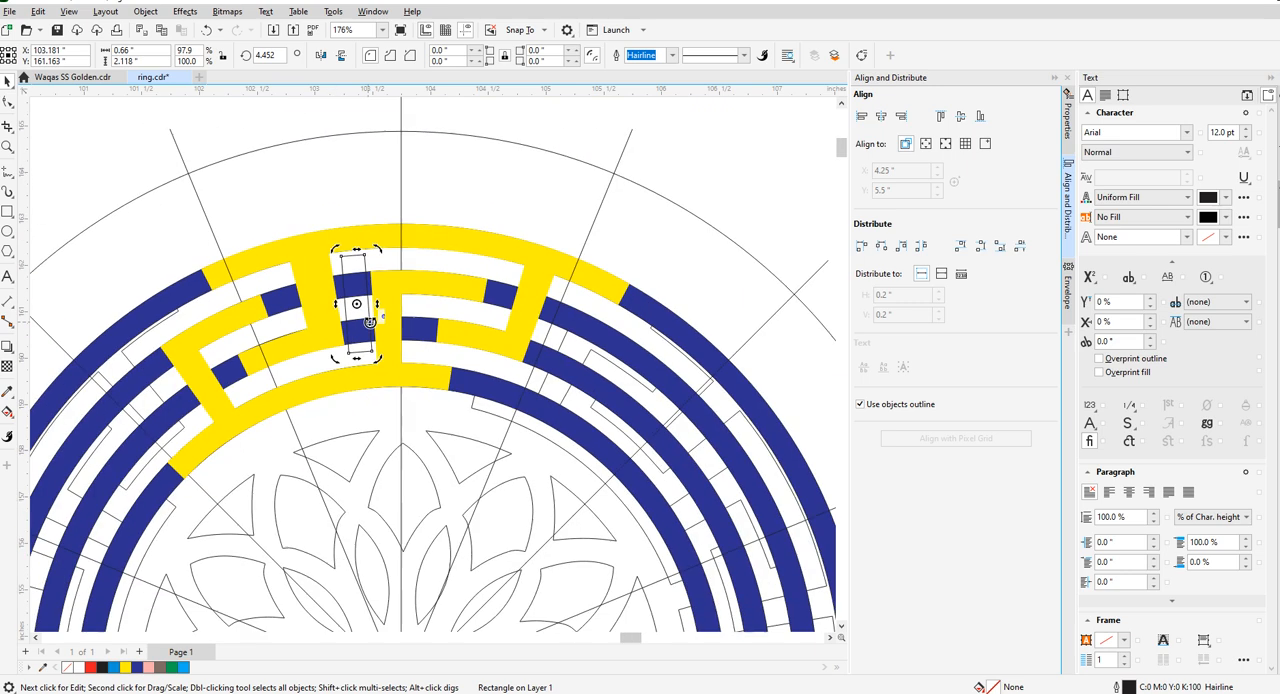
scroll(336, 280, "up", 5)
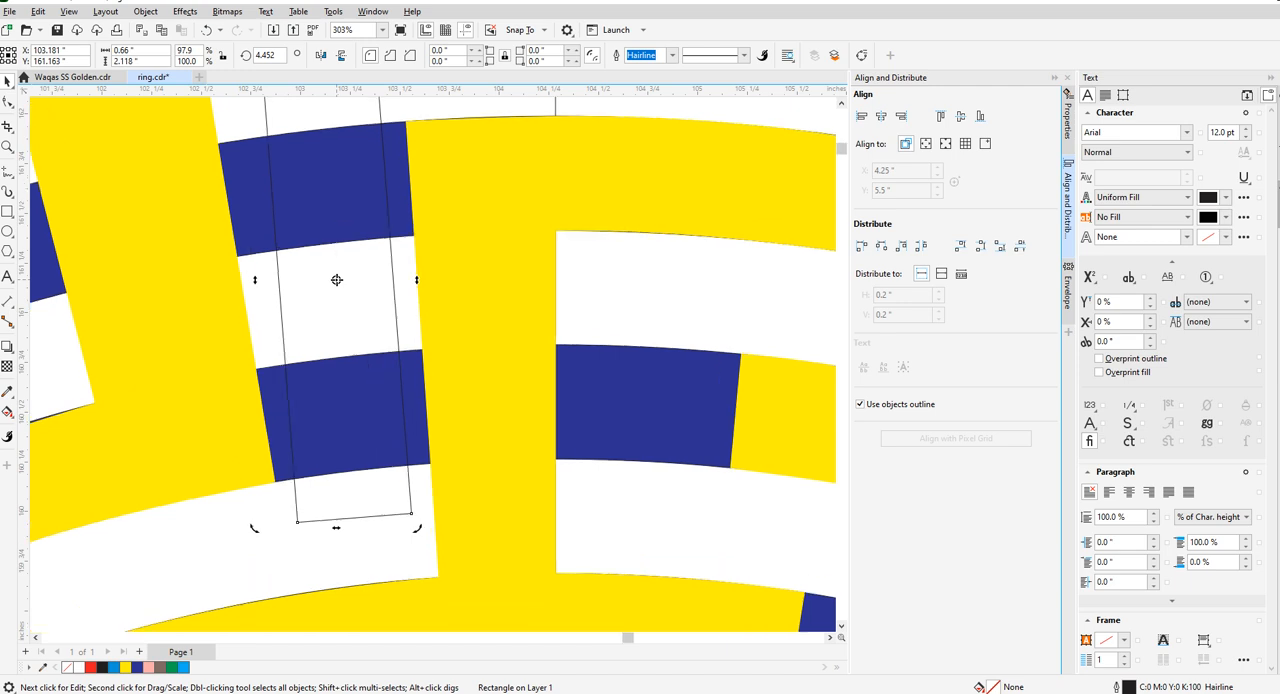
scroll(336, 280, "down", 2)
scroll(340, 290, "up", 3)
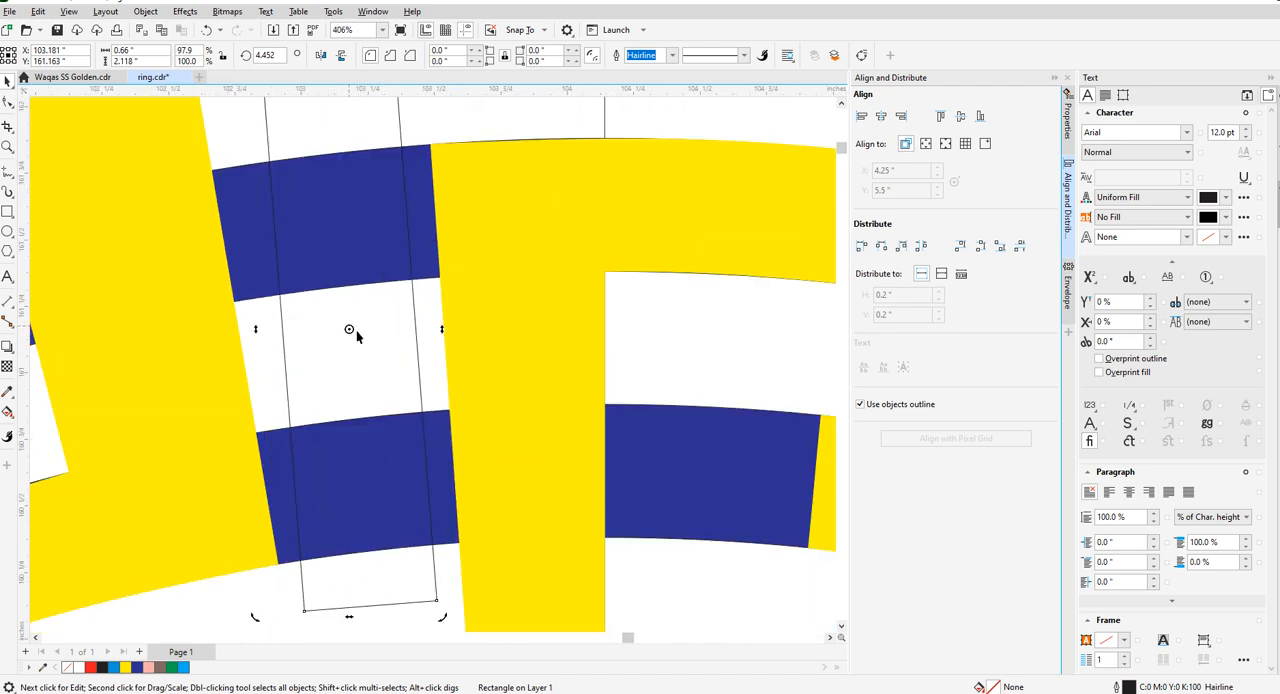
left_click(351, 329)
scroll(414, 323, "up", 1)
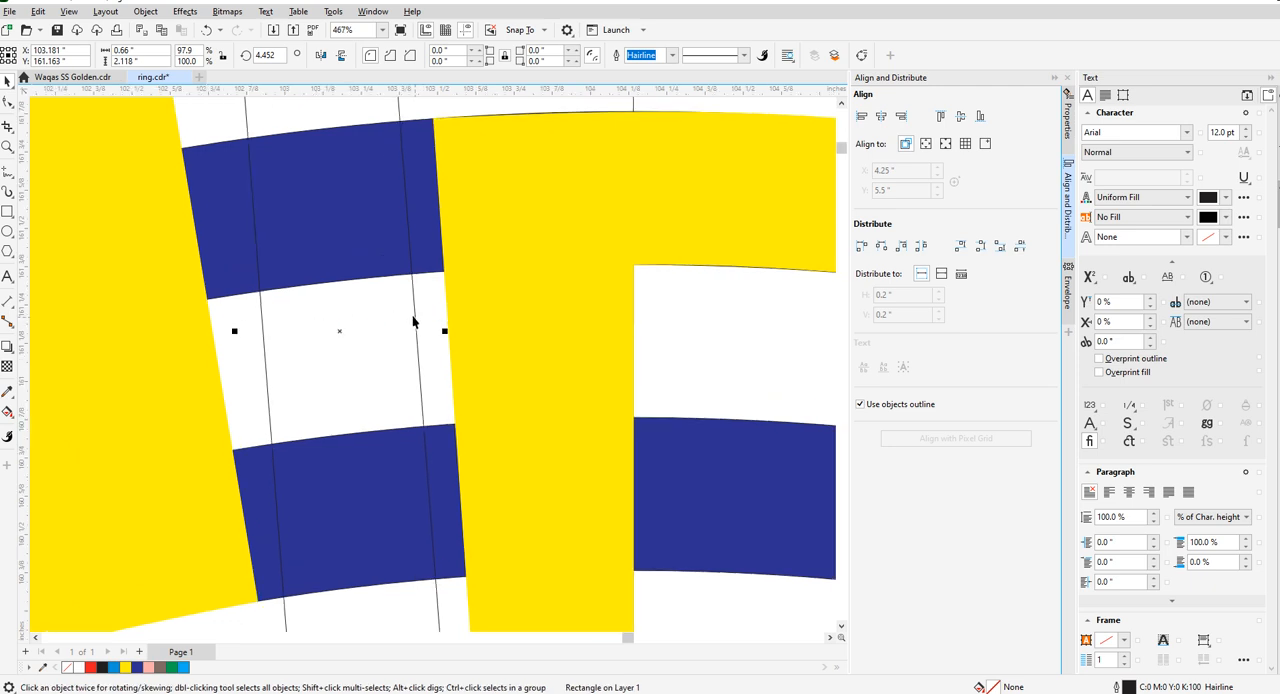
left_click_drag(416, 314, 452, 316)
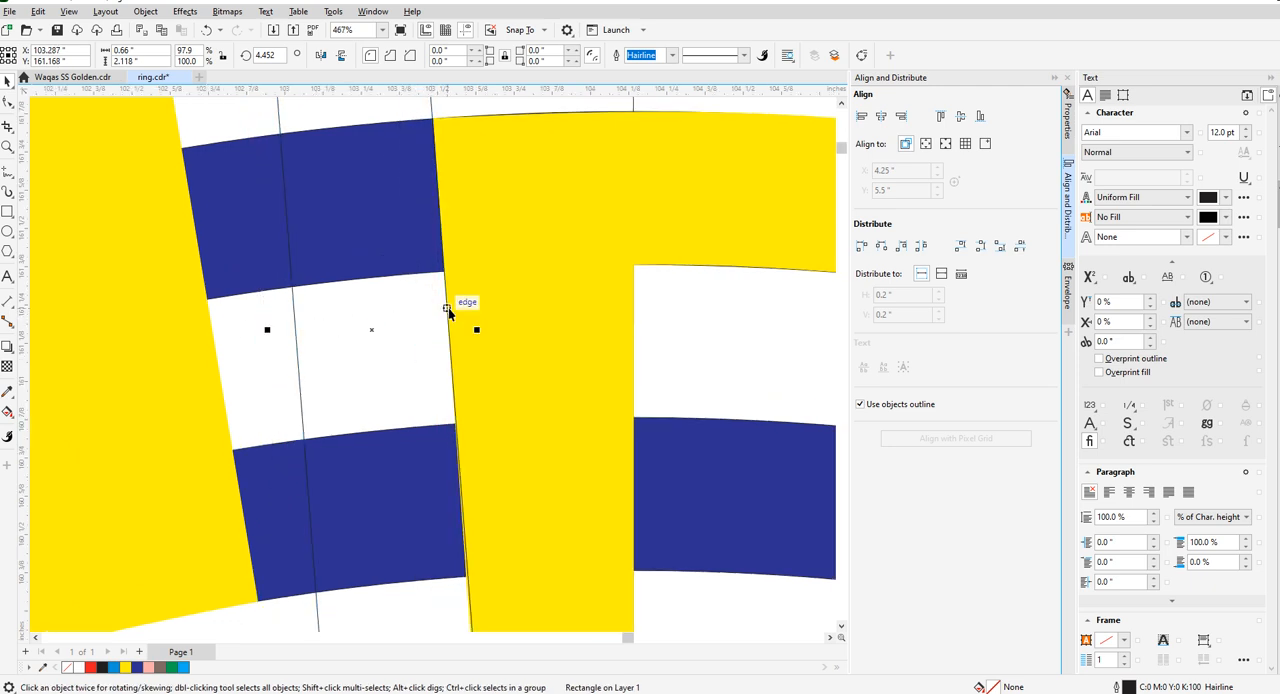
scroll(458, 318, "down", 3)
scroll(460, 322, "up", 3)
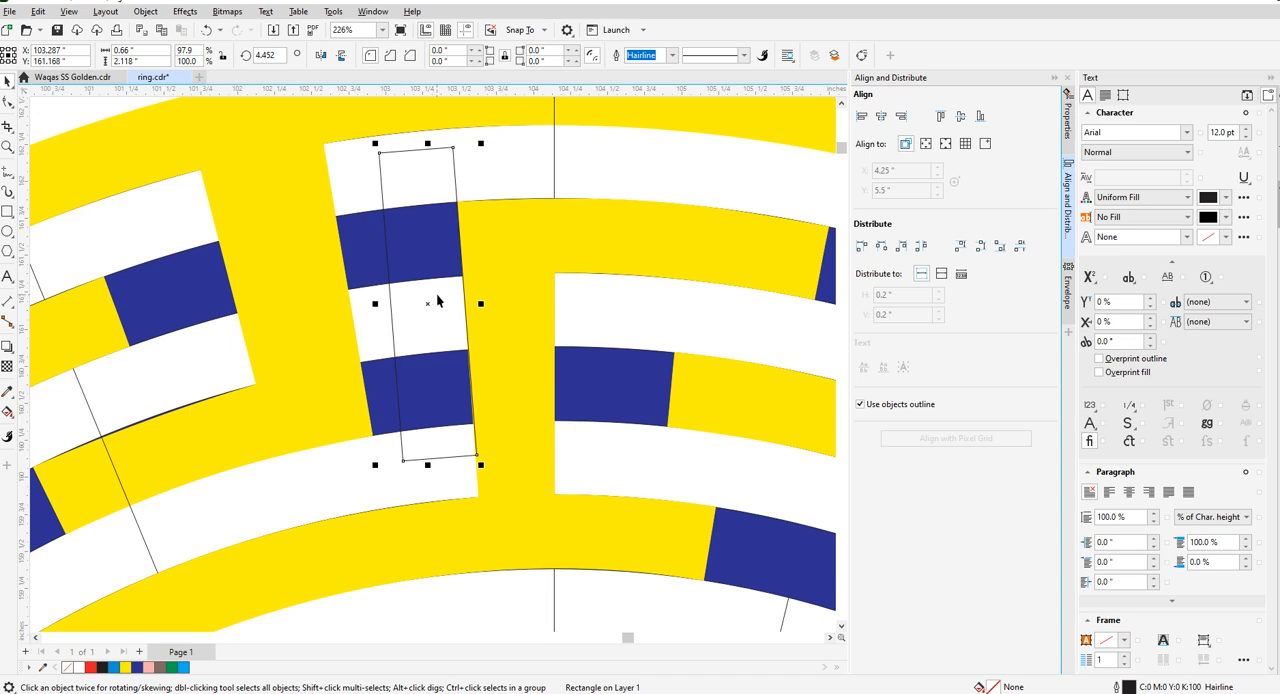
- Rotate the tilted half-inch rectangle slightly to about 4.15° so it follows the centre stem's left edge
scroll(440, 300, "up", 2)
left_click(469, 438)
mouse_move(525, 620)
left_mouse_down()
mouse_move(514, 614)
mouse_move(524, 624)
left_mouse_up()
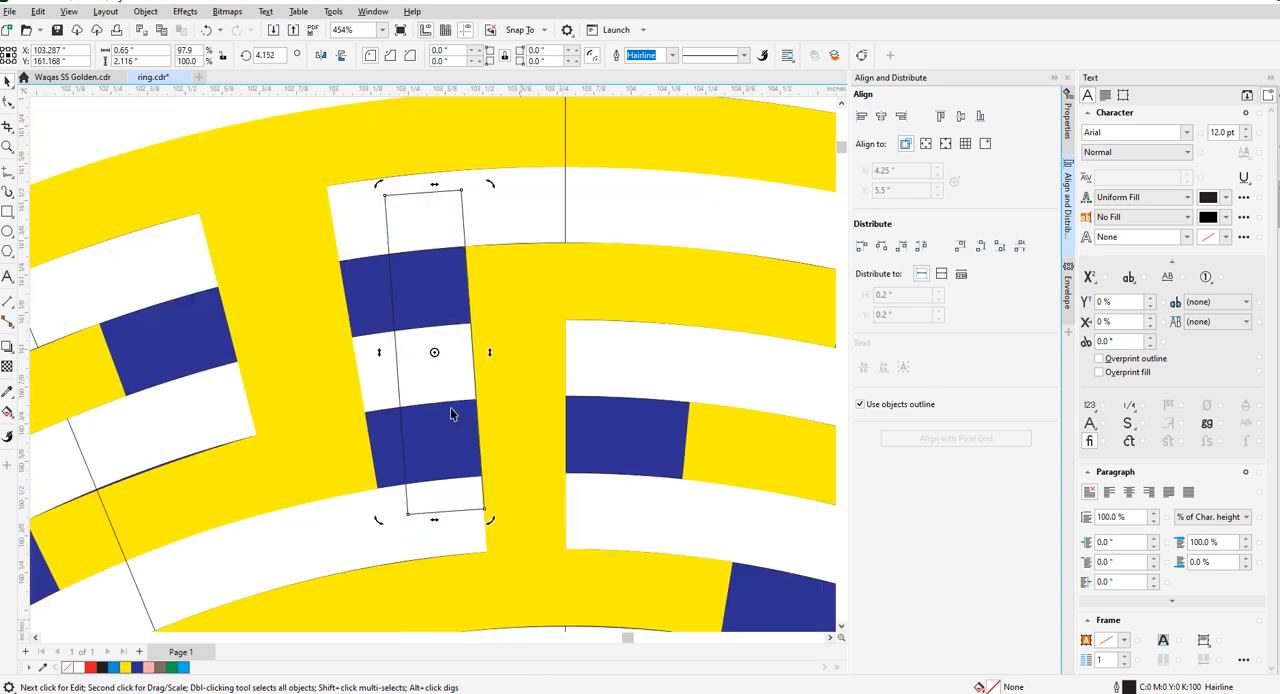
scroll(451, 414, "down", 1)
scroll(423, 335, "up", 2)
left_click(446, 403)
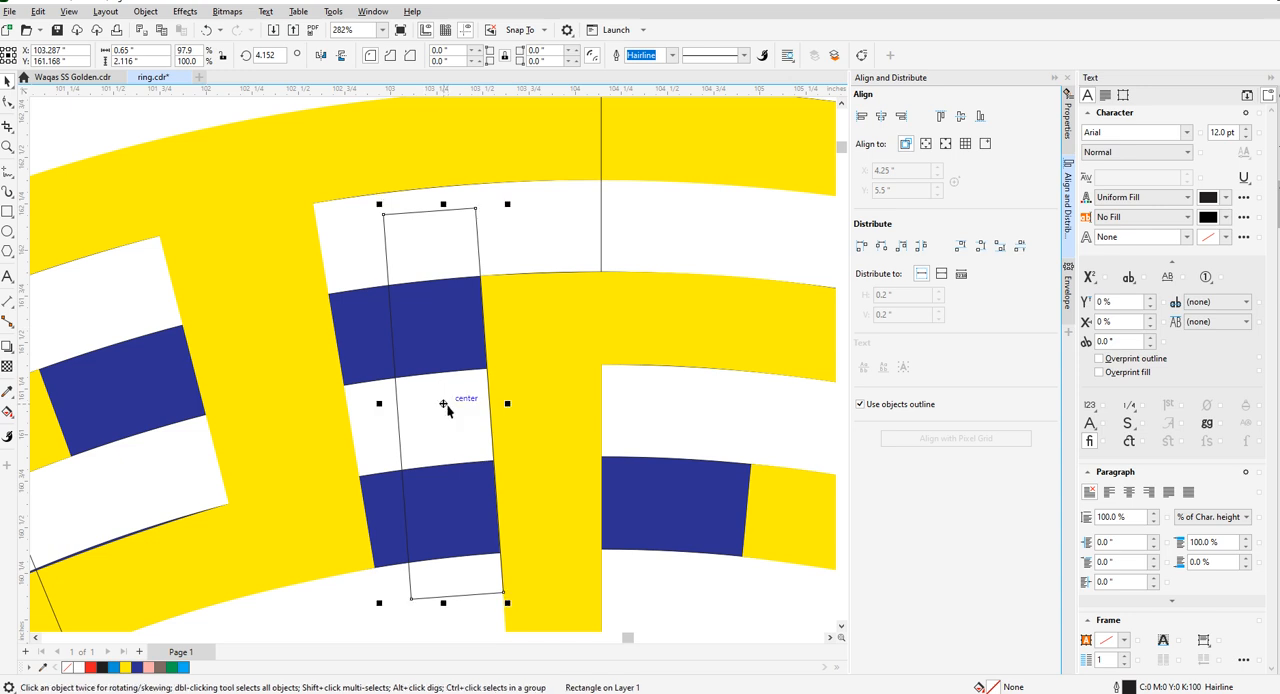
scroll(443, 406, "down", 3)
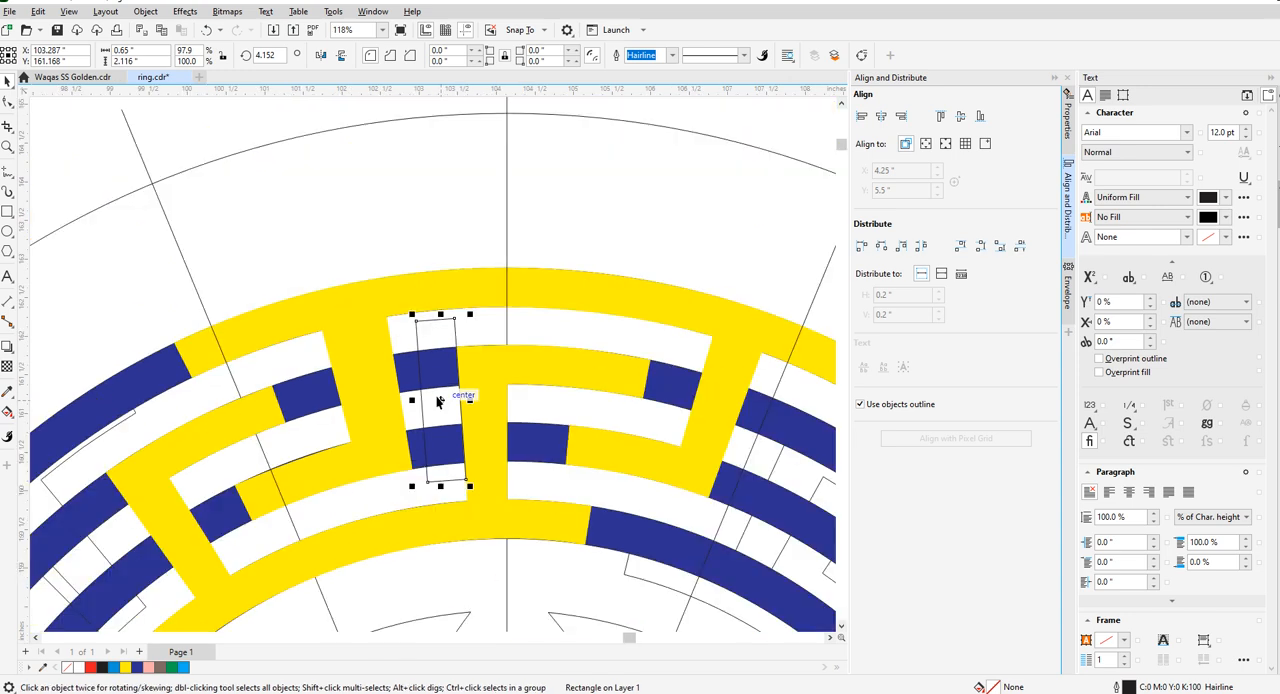
- Stretch the tilted rectangle upward past the outer yellow arc to about 3.5 in tall, and delete it
left_click(363, 341)
left_click(8, 101)
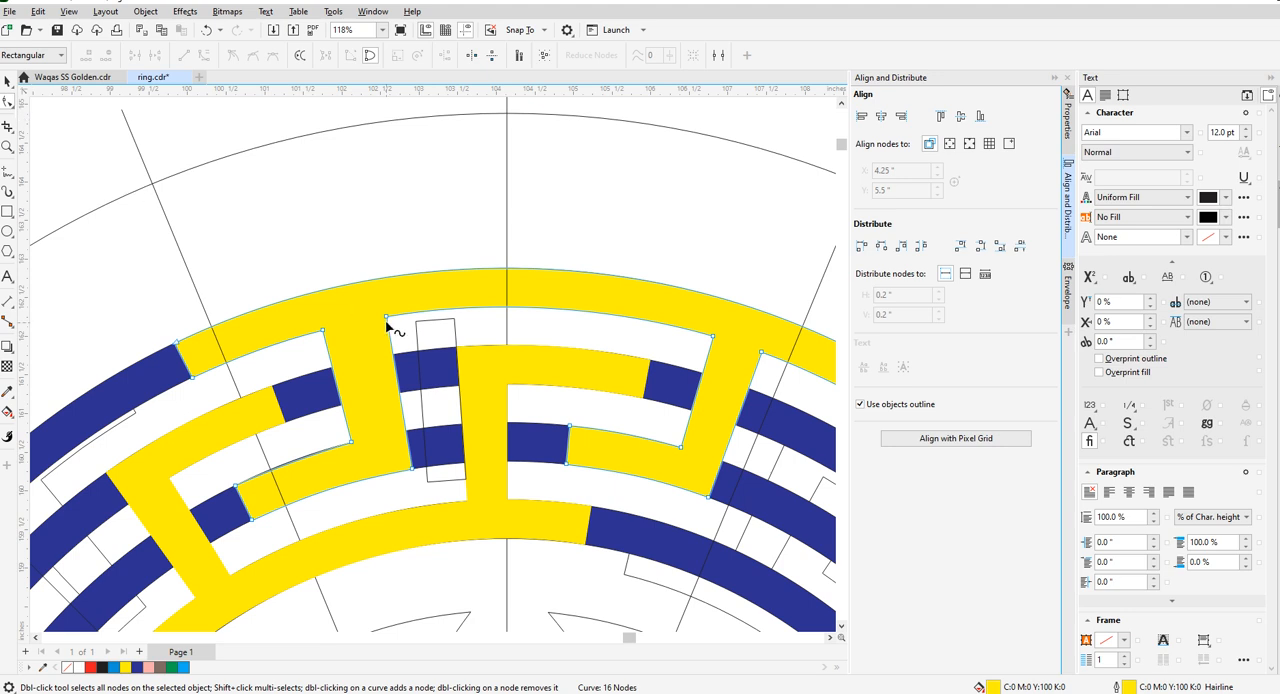
left_click(7, 81)
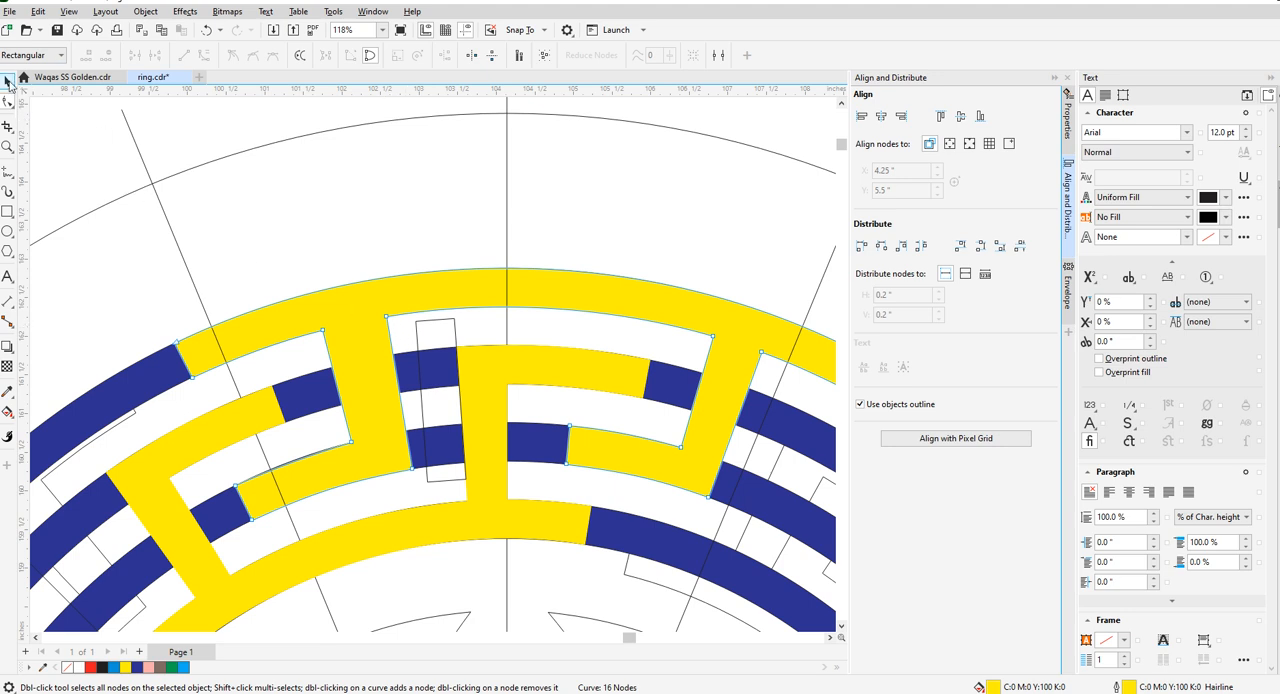
left_click(430, 322)
left_click_drag(440, 313, 440, 208)
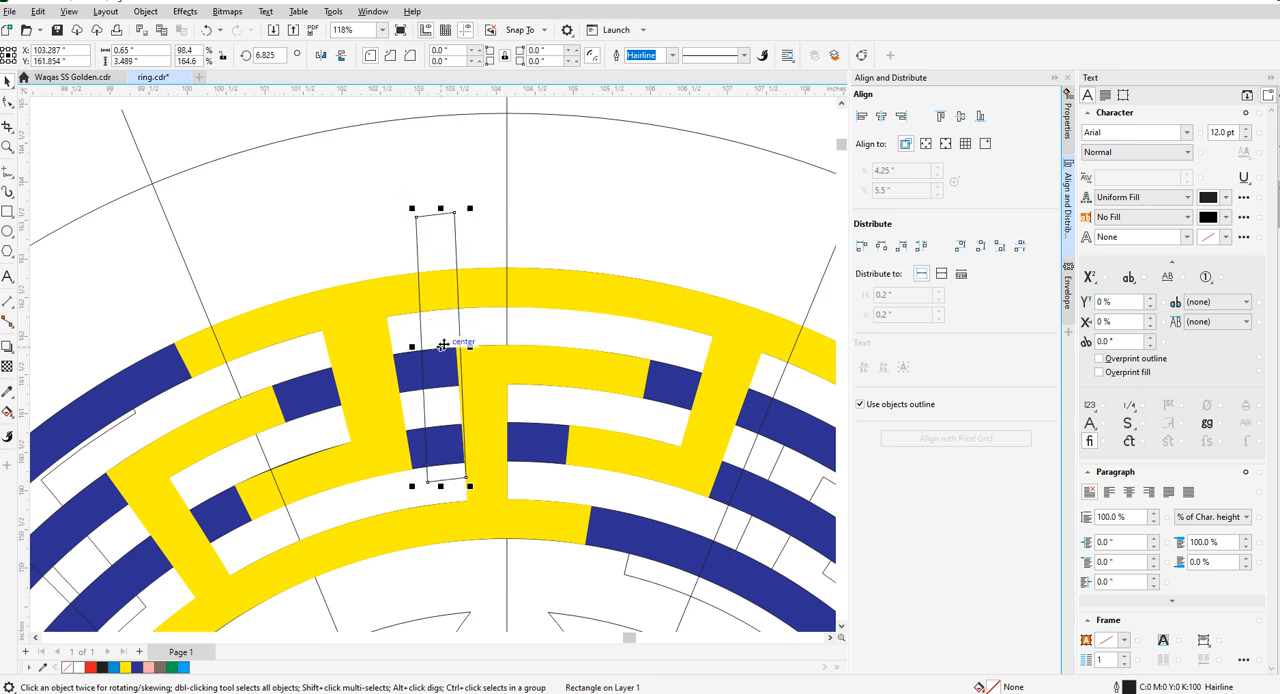
key("Delete")
- Draw an upright rectangle about 4.5 in tall over the outer key piece's left stem and set its width to 0.5 in
left_click(7, 212)
left_click_drag(348, 162, 397, 515)
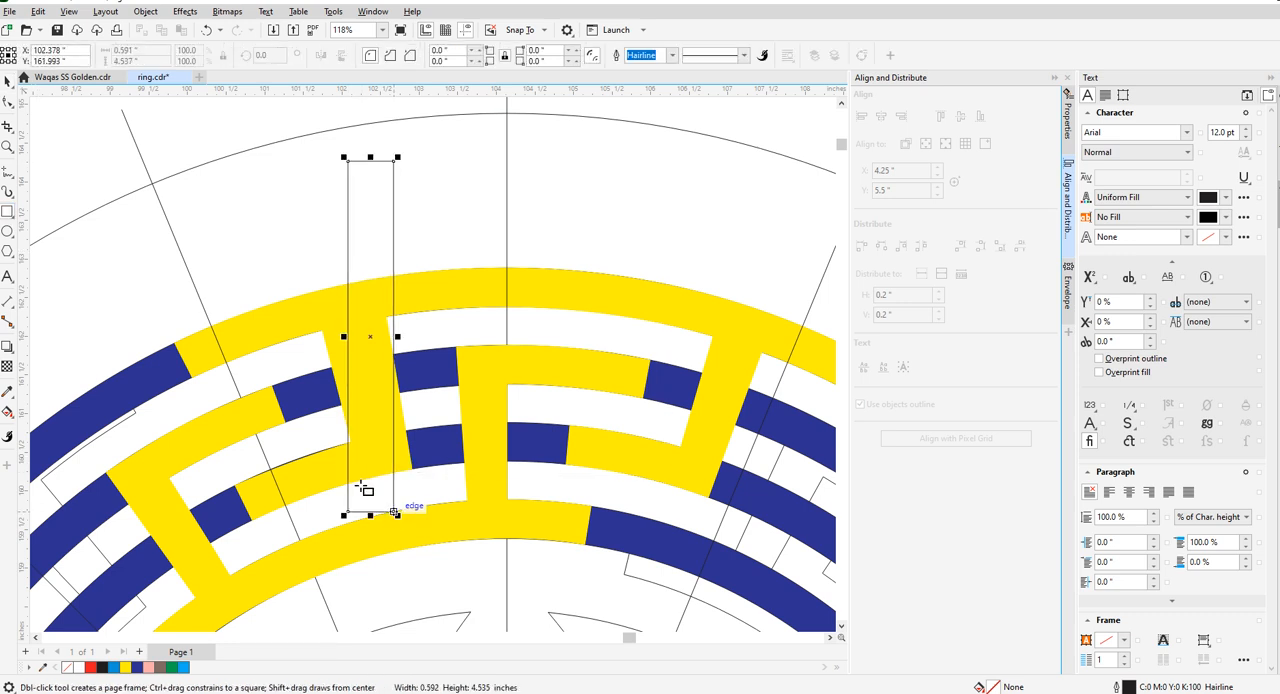
left_click(140, 50)
type("0.5")
key("Return")
- Move the upright rectangle into the gap left of the centre stem and rotate it to about 4.6°
left_click(12, 88)
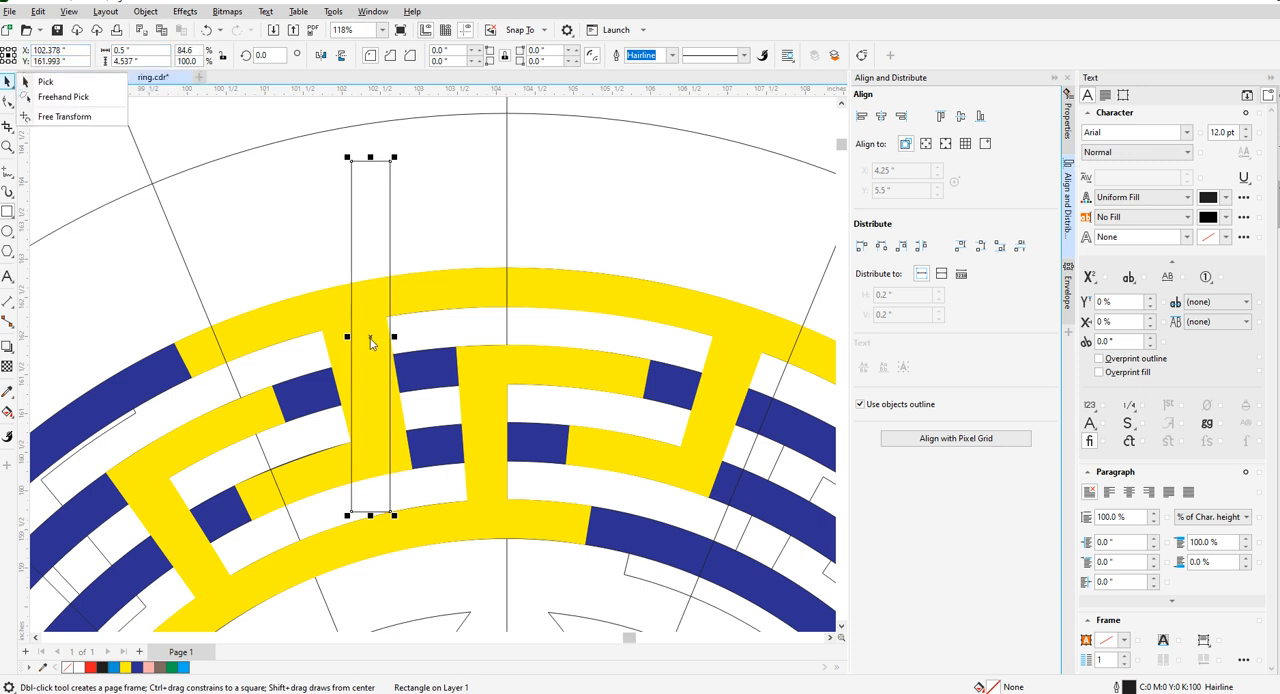
left_click(370, 343)
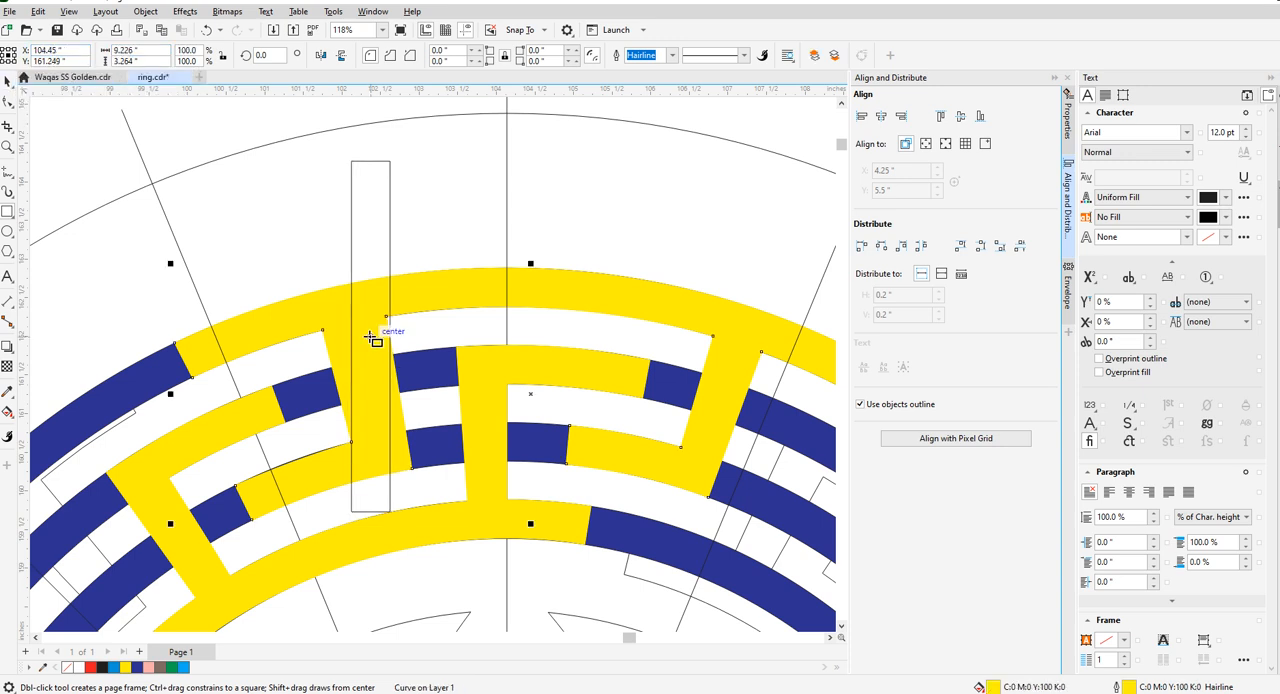
key("space")
left_click(352, 219)
left_click_drag(371, 337, 430, 360)
left_click(437, 388)
left_click_drag(454, 538, 470, 534)
left_click(432, 359)
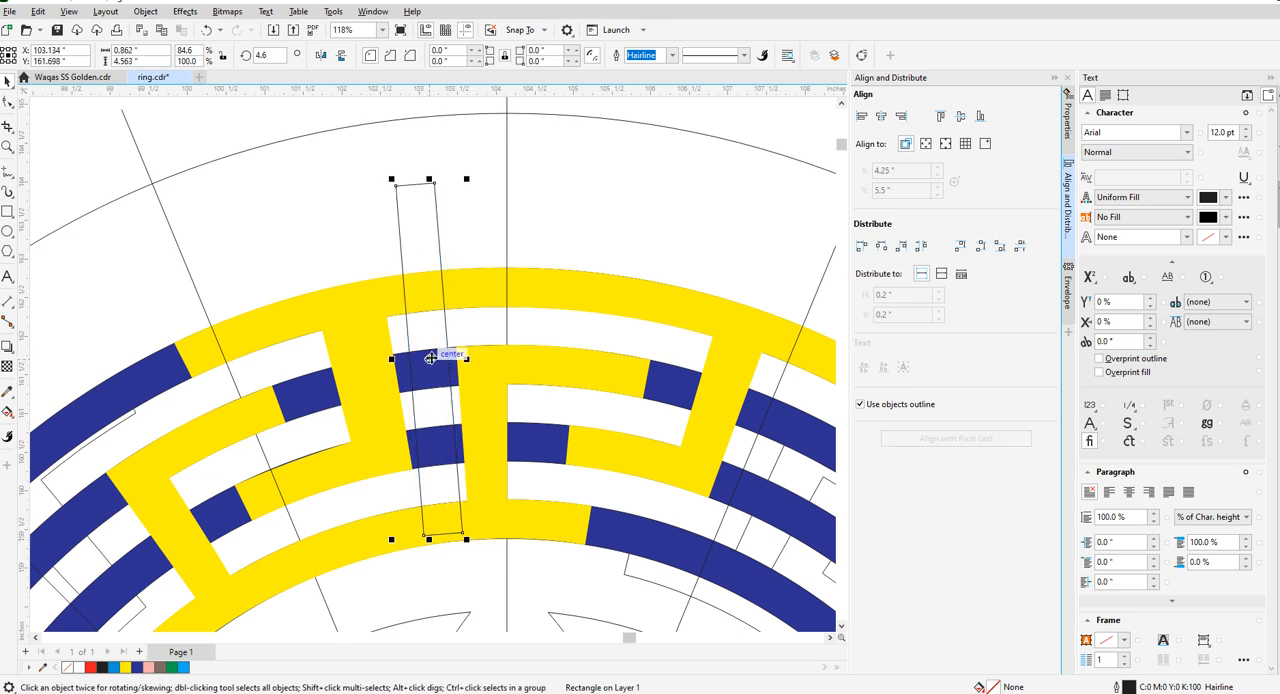
- Try to shift the tilted rectangle toward the centre stem, and undo both this move and the rotation
scroll(433, 357, "down", 1)
scroll(440, 367, "up", 2)
scroll(440, 371, "up", 1)
left_click_drag(456, 358, 479, 368)
scroll(479, 369, "down", 4)
key("ctrl+z")
left_click(454, 302)
scroll(454, 301, "down", 2)
key("ctrl+z")
key("Escape")
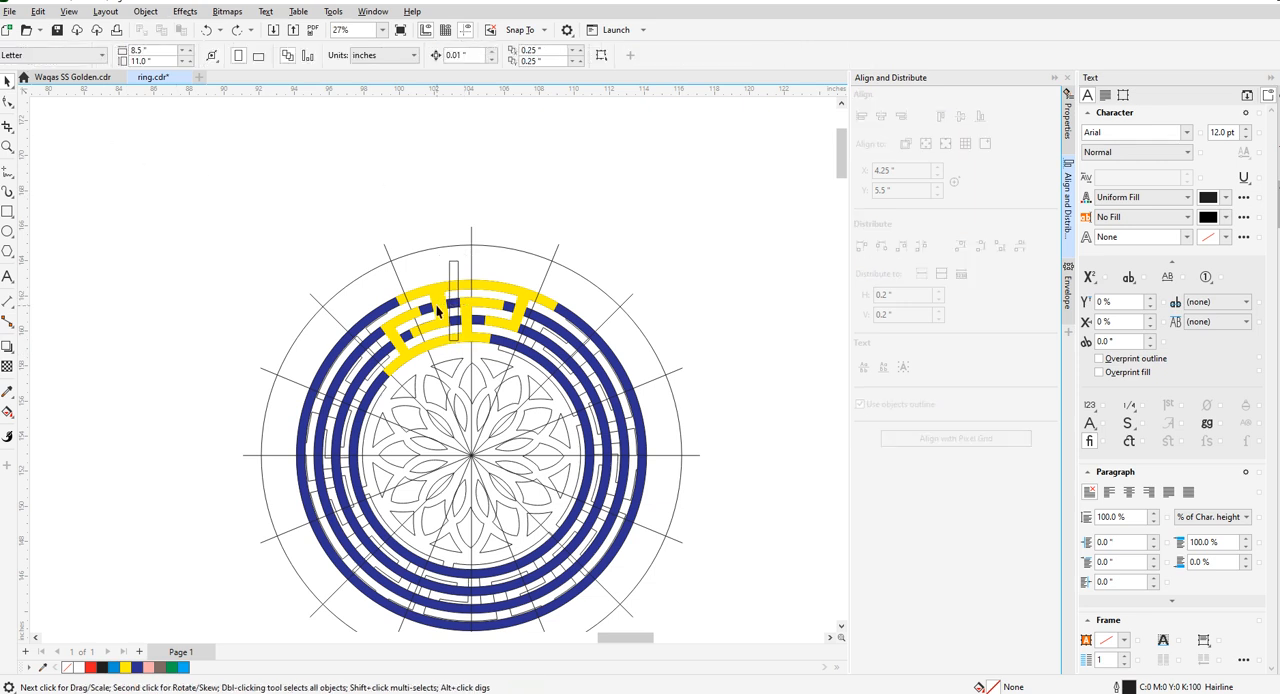
- Stretch the upright half-inch rectangle downward across the medallion to about 27.2 in tall
left_click(451, 300)
scroll(451, 300, "down", 1)
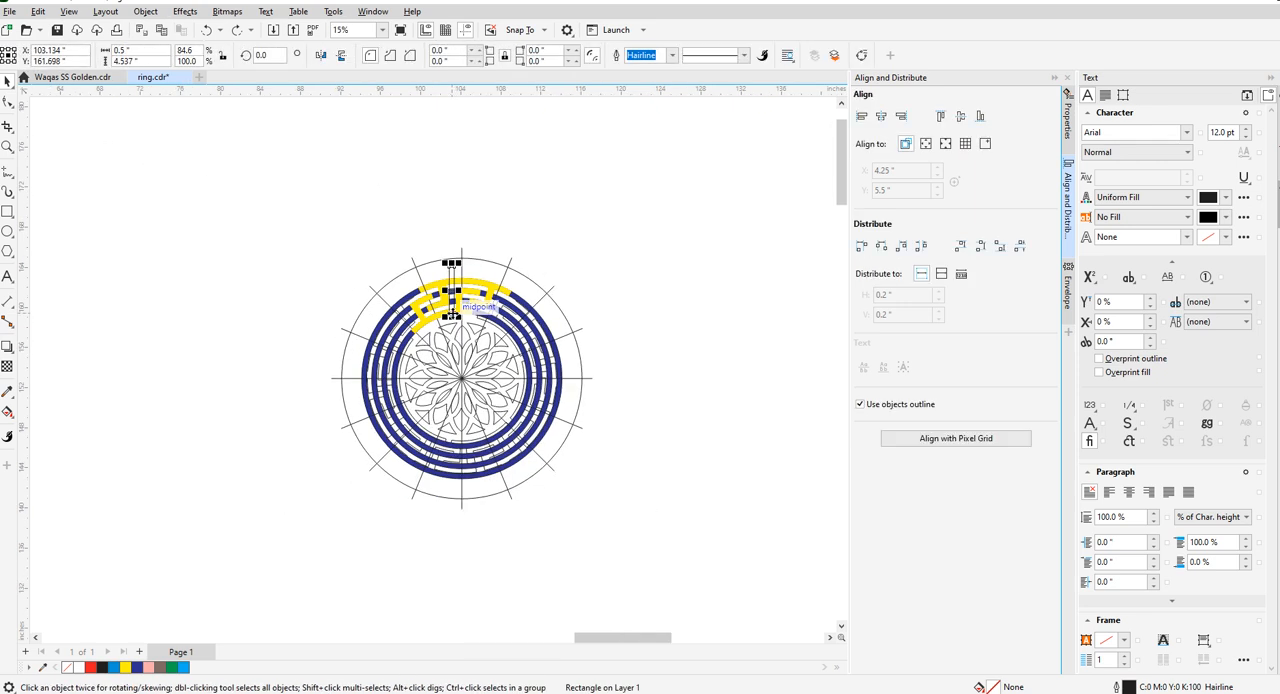
left_click_drag(454, 313, 457, 557)
- Centre the long rectangle horizontally and vertically on the 24 in circle
left_click(480, 260, "shift")
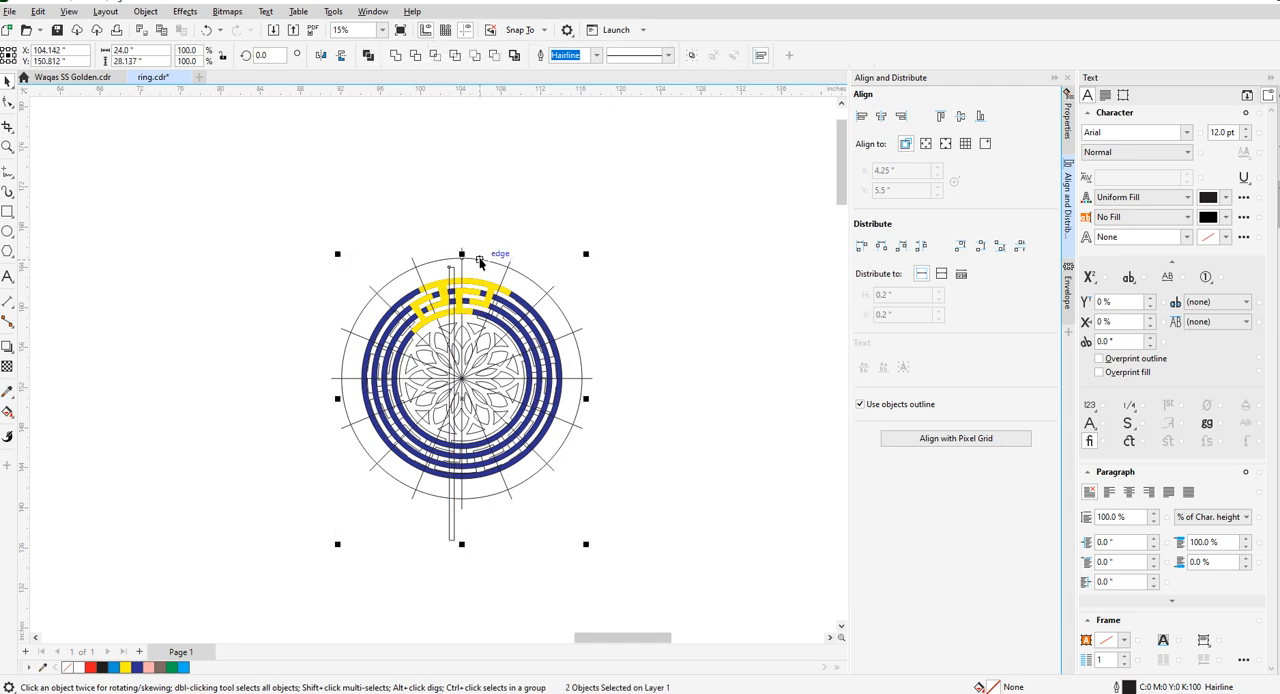
key("c")
key("e")
left_click(577, 282)
- Rotate the long centred rectangle to 5° and compare it with the centre stem's slanted edge
scroll(464, 269, "up", 2)
scroll(458, 271, "up", 2)
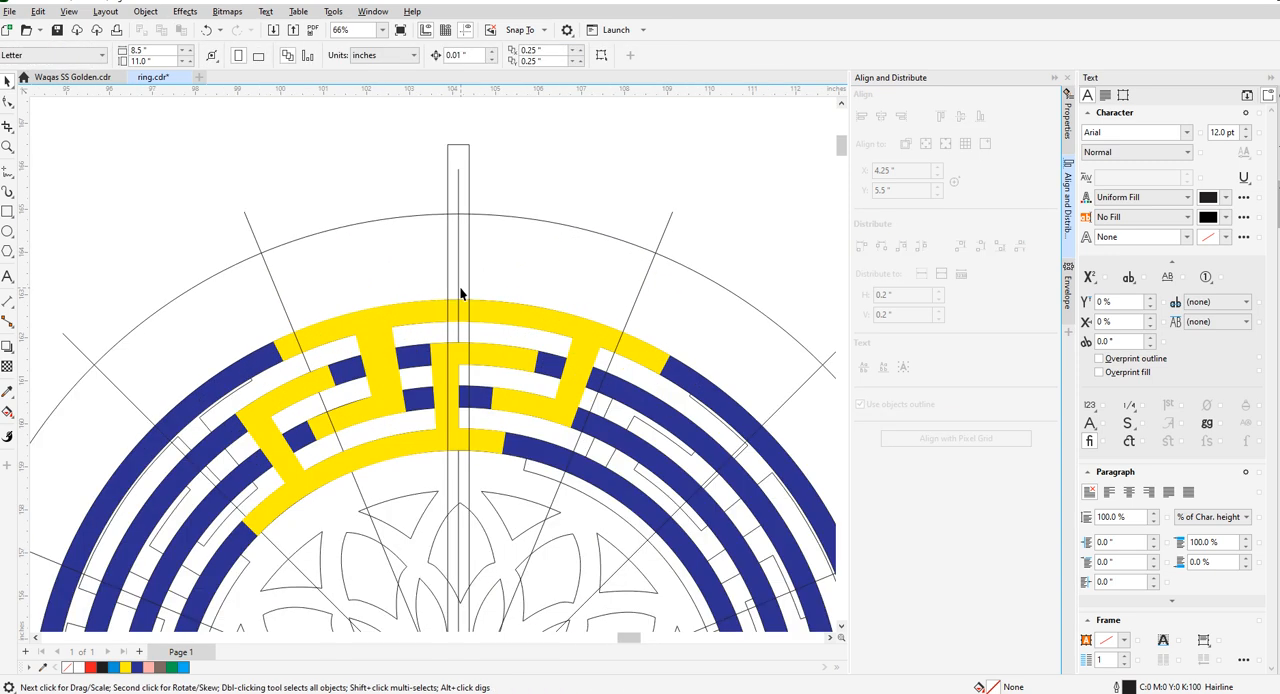
left_click(469, 283)
scroll(506, 256, "down", 2)
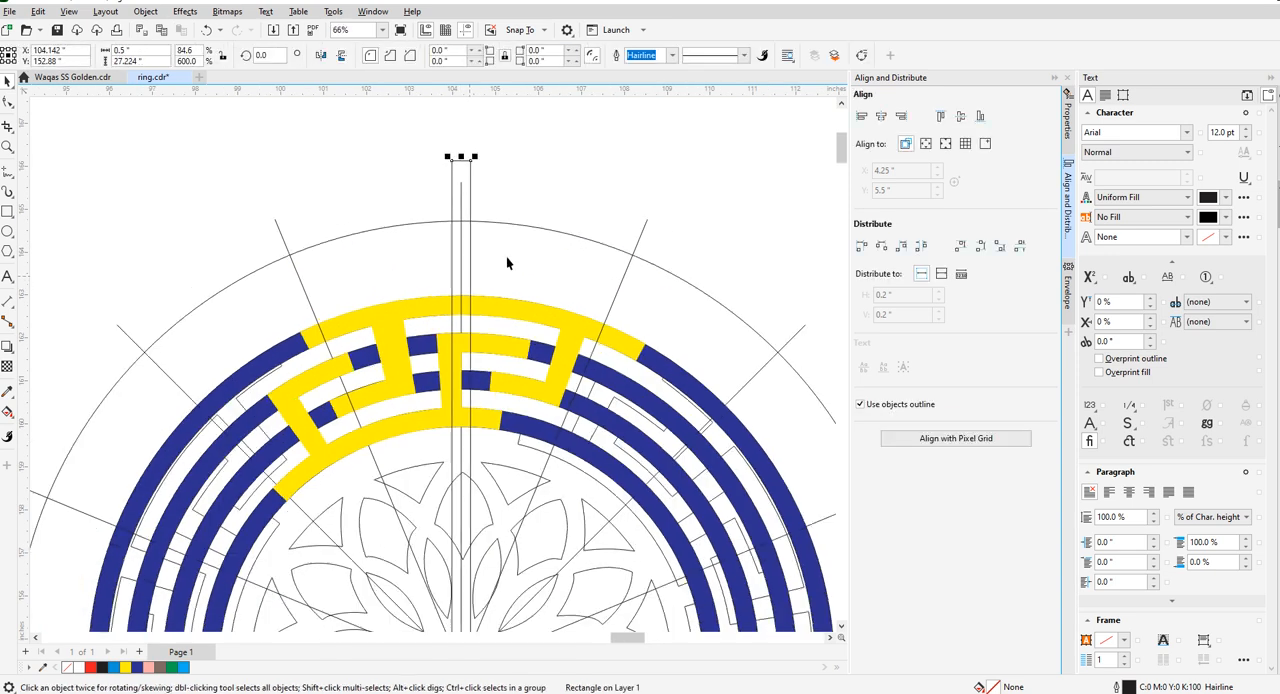
scroll(475, 302, "up", 3)
scroll(446, 312, "down", 4)
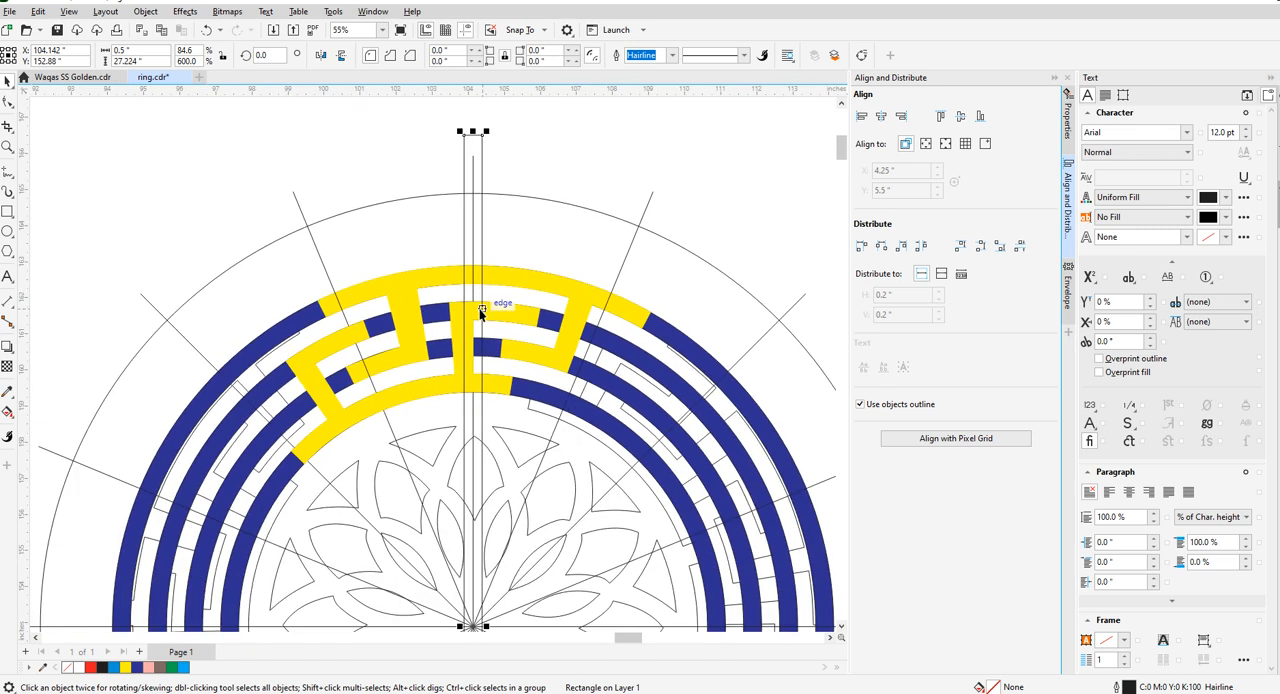
scroll(485, 316, "up", 2)
scroll(485, 316, "down", 2)
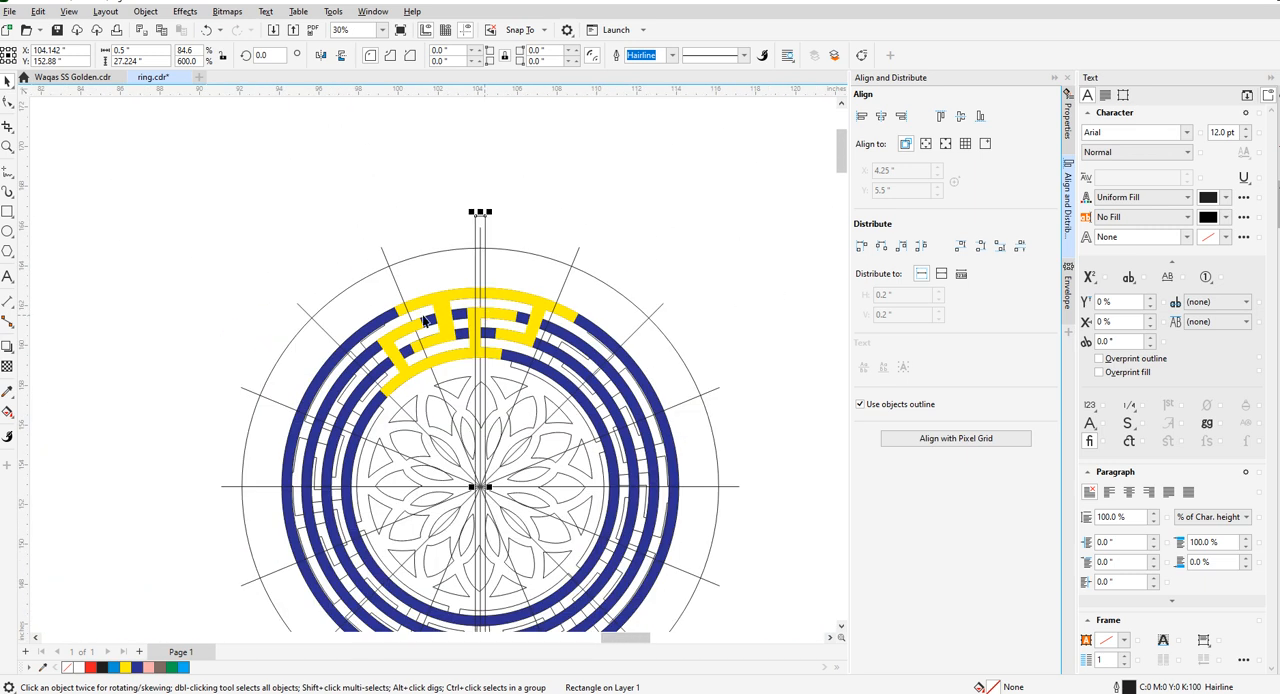
left_click(258, 55)
key("Return")
scroll(478, 306, "up", 4)
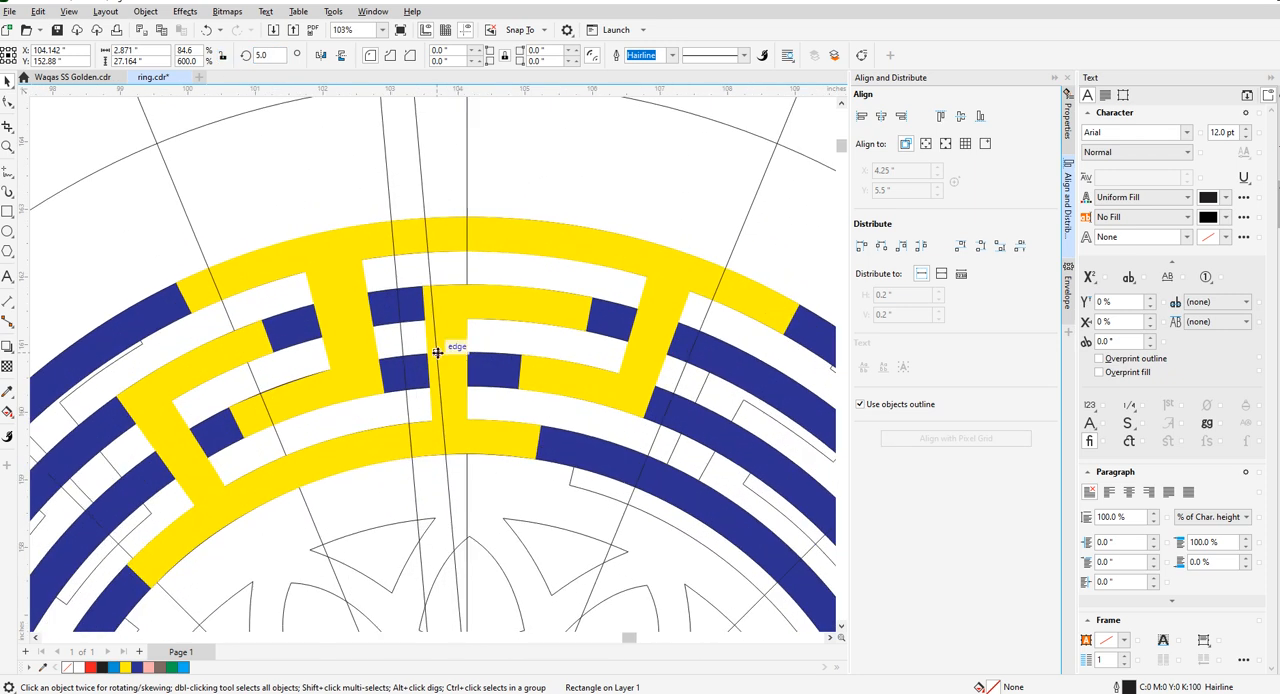
- Set the long rectangle's rotation angle to 6°
scroll(437, 352, "up", 2)
scroll(420, 320, "down", 5)
scroll(386, 251, "up", 3)
left_click(278, 57)
key("Return")
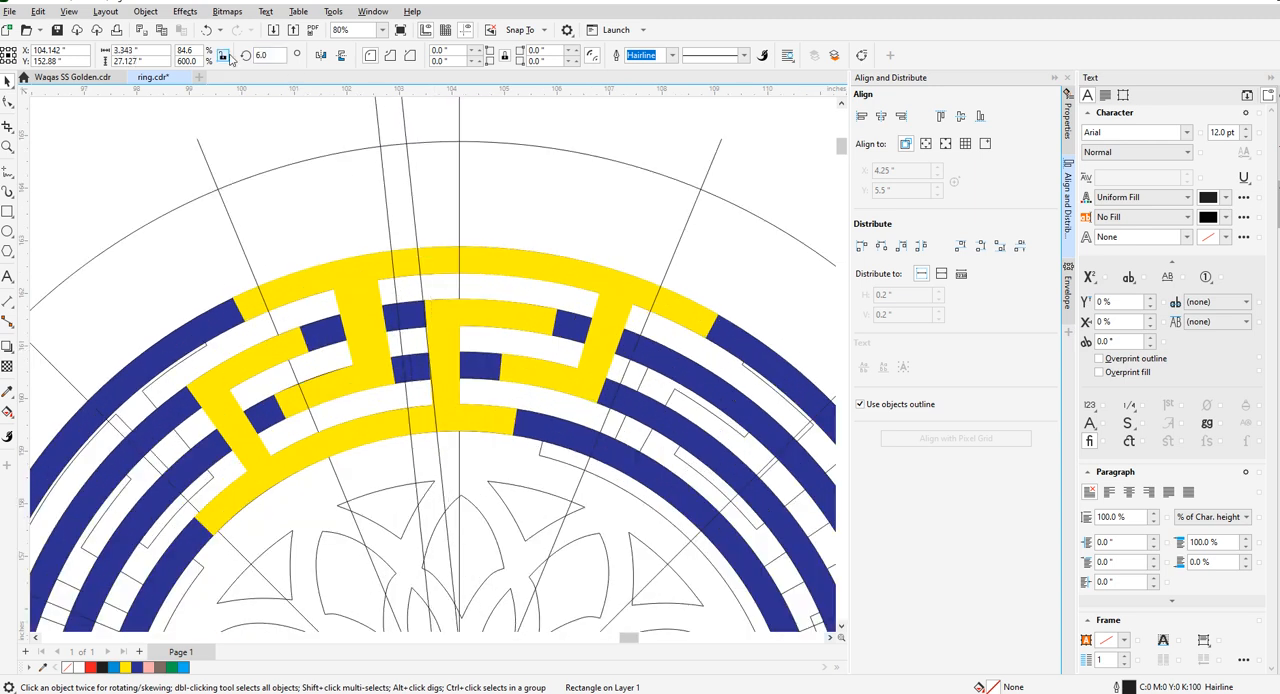
- Switch to Calculator, work out 360 divided by 6, and close it
key("super+r")
type("calc")
key("Return")
type("360/6")
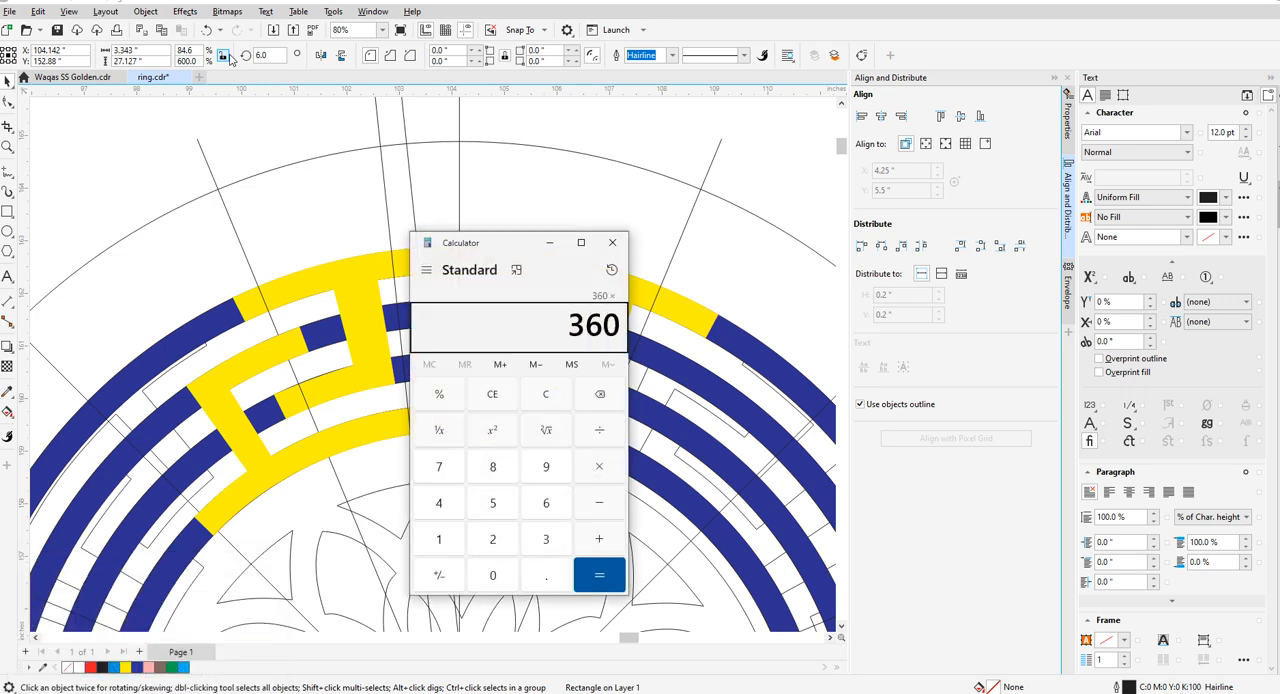
key("Return")
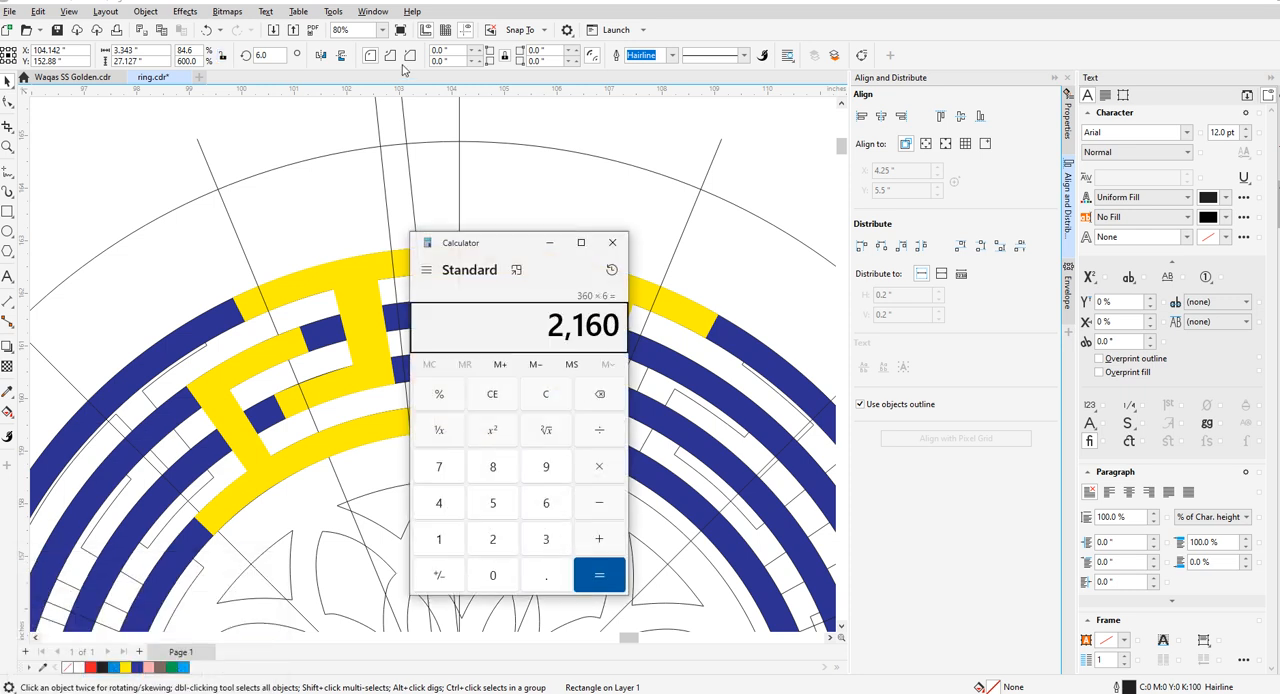
key("Escape")
type("360/6")
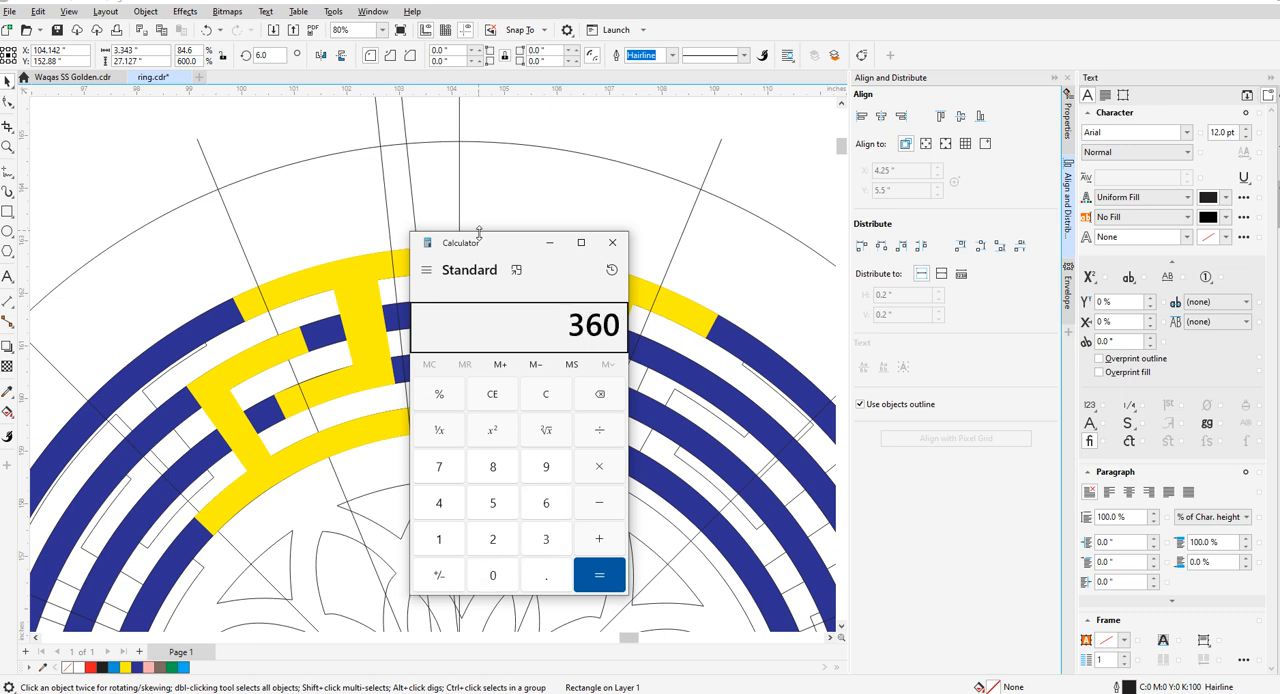
key("Return")
left_click(612, 243)
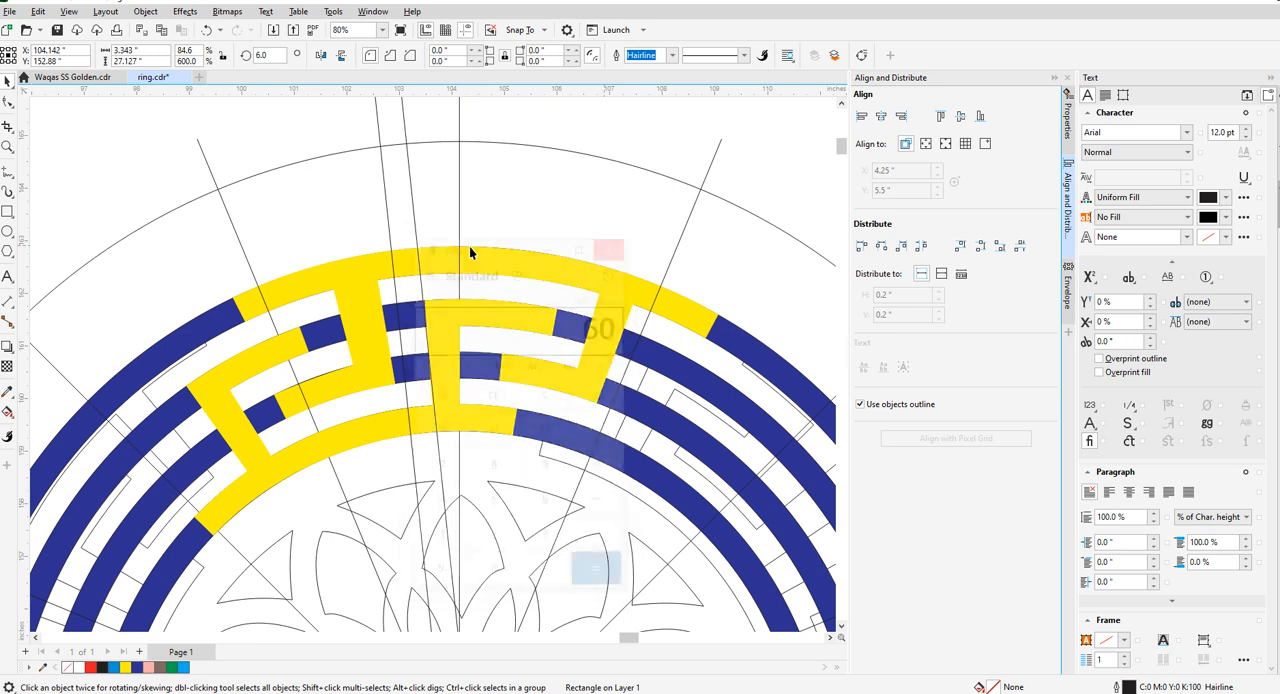
- Undo the long rectangle's 6° and 5° rotations
scroll(469, 262, "down", 2)
scroll(412, 268, "up", 2)
scroll(411, 264, "down", 2)
left_click(381, 195)
left_click(409, 210)
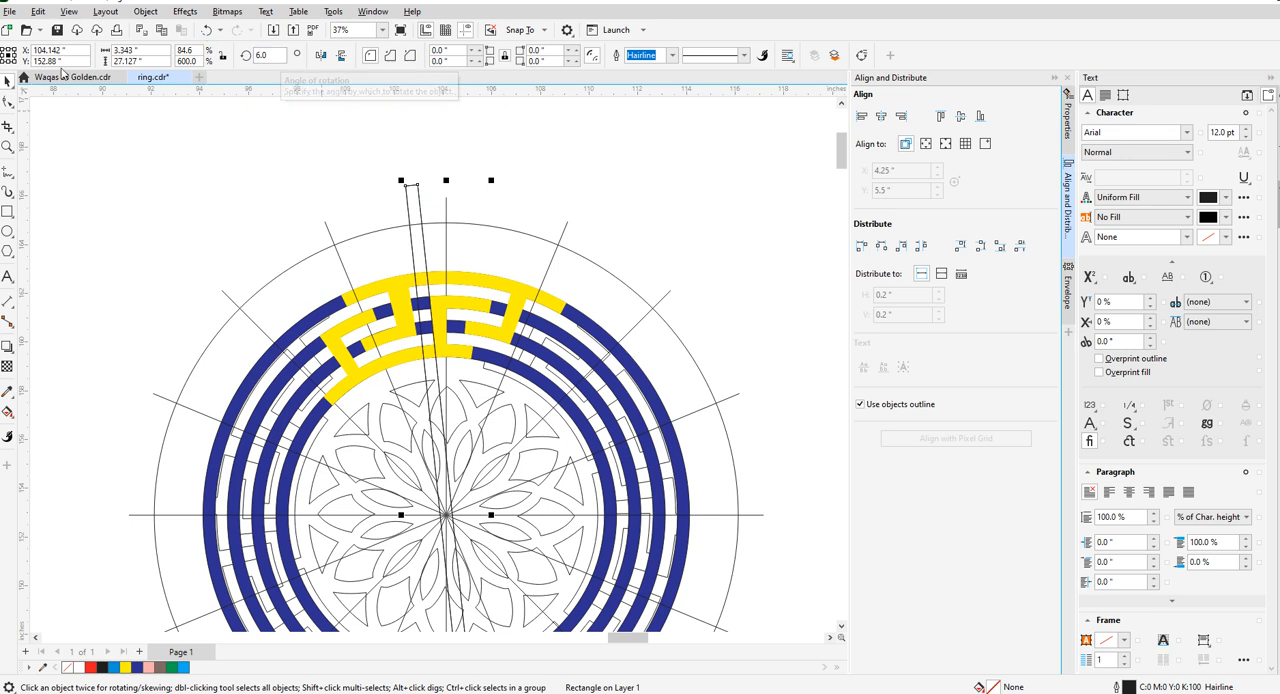
left_click(196, 167)
key("ctrl+z")
left_click(343, 170)
key("ctrl+z")
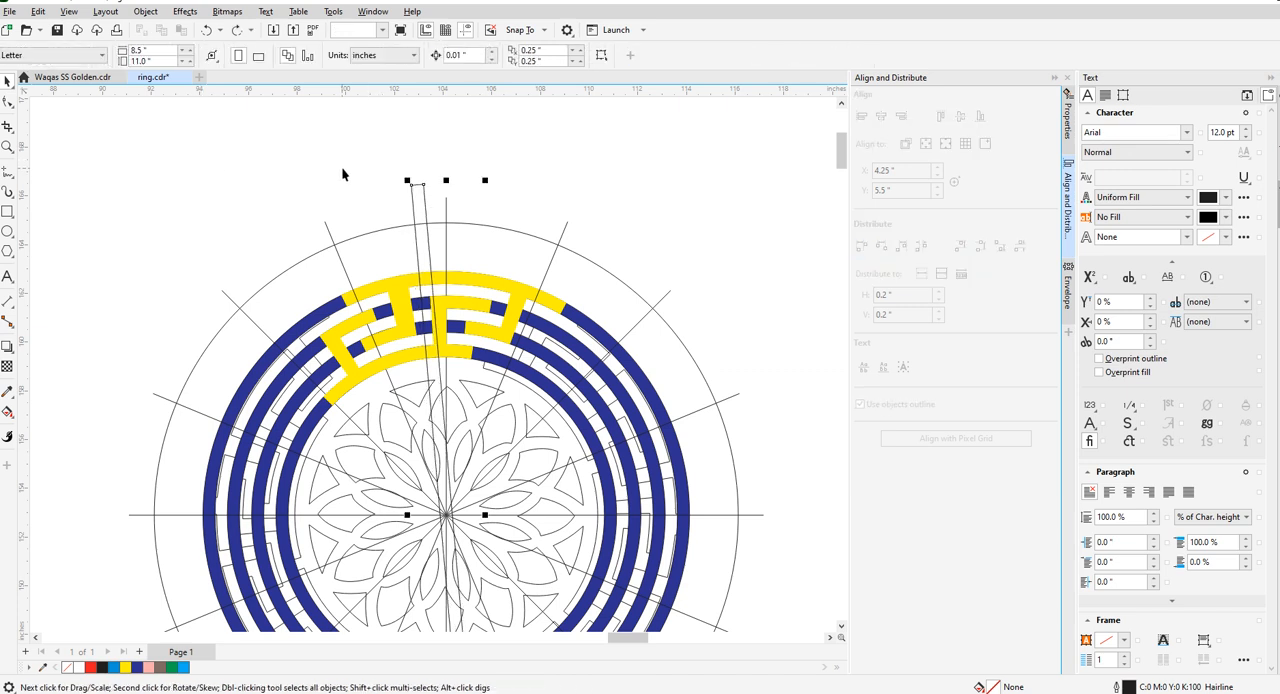
key("ctrl+z")
- Create a copy of the long half-inch rectangle rotated 90° about the circle's centre
scroll(482, 201, "down", 2)
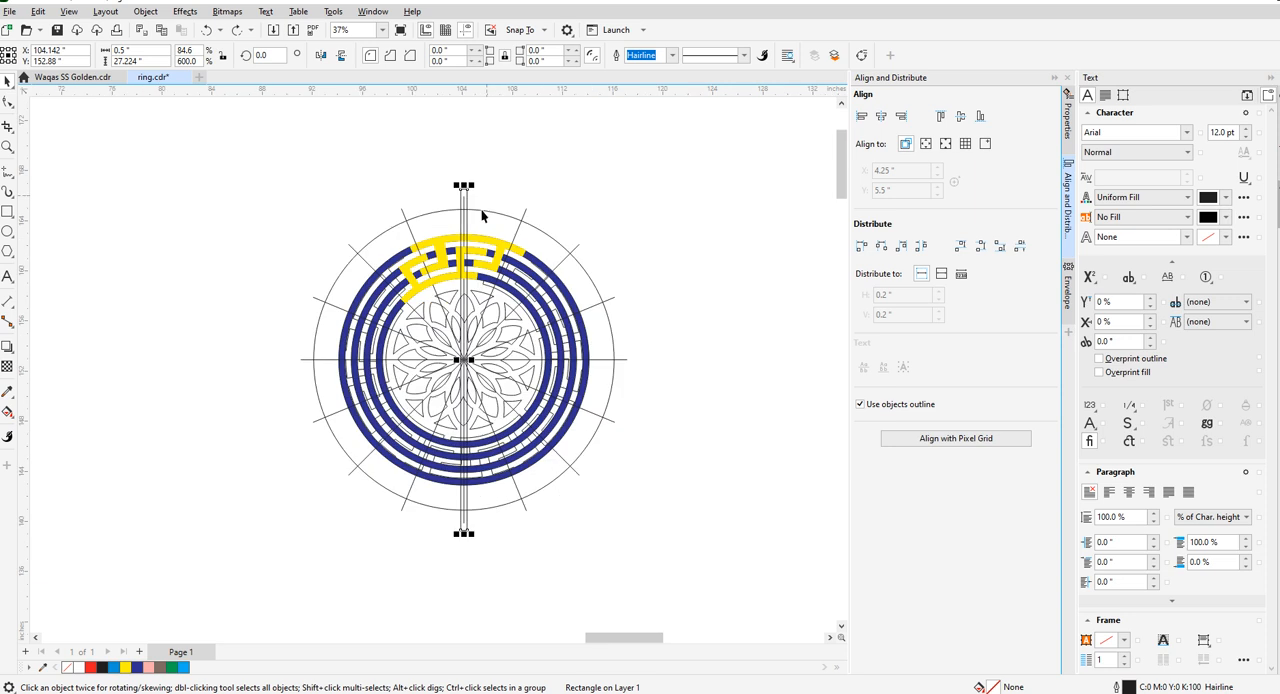
double_click(262, 55)
type("90")
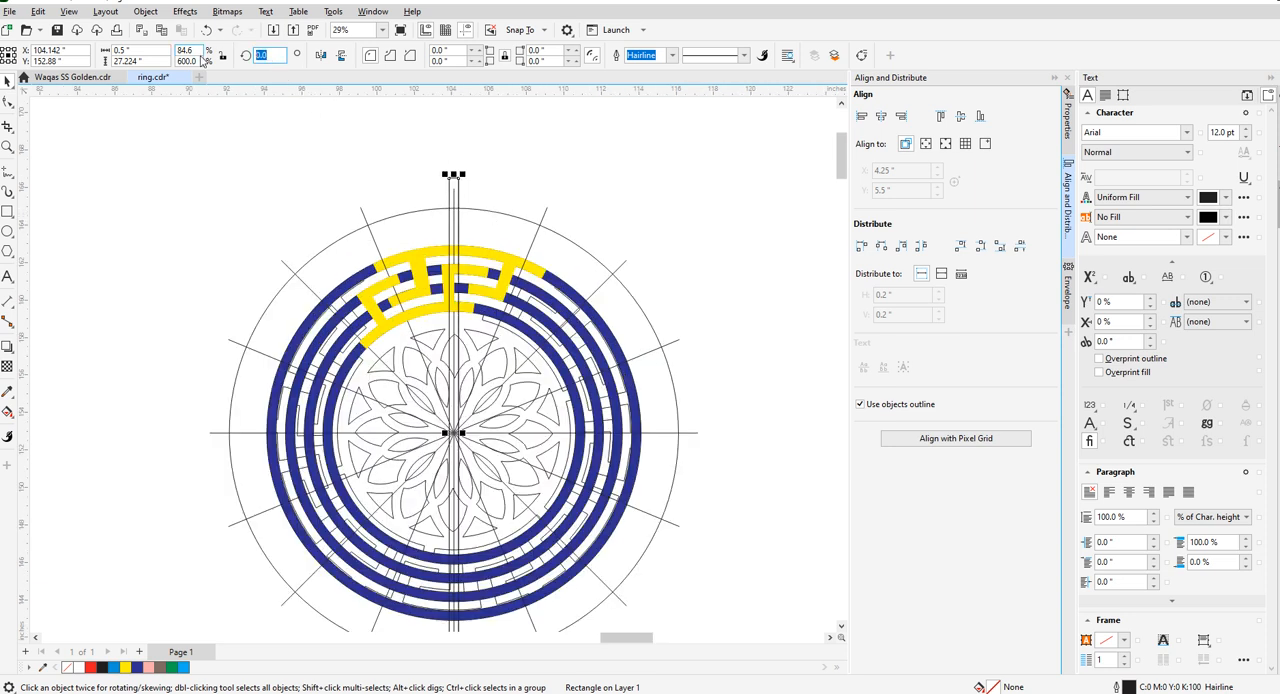
key("Return")
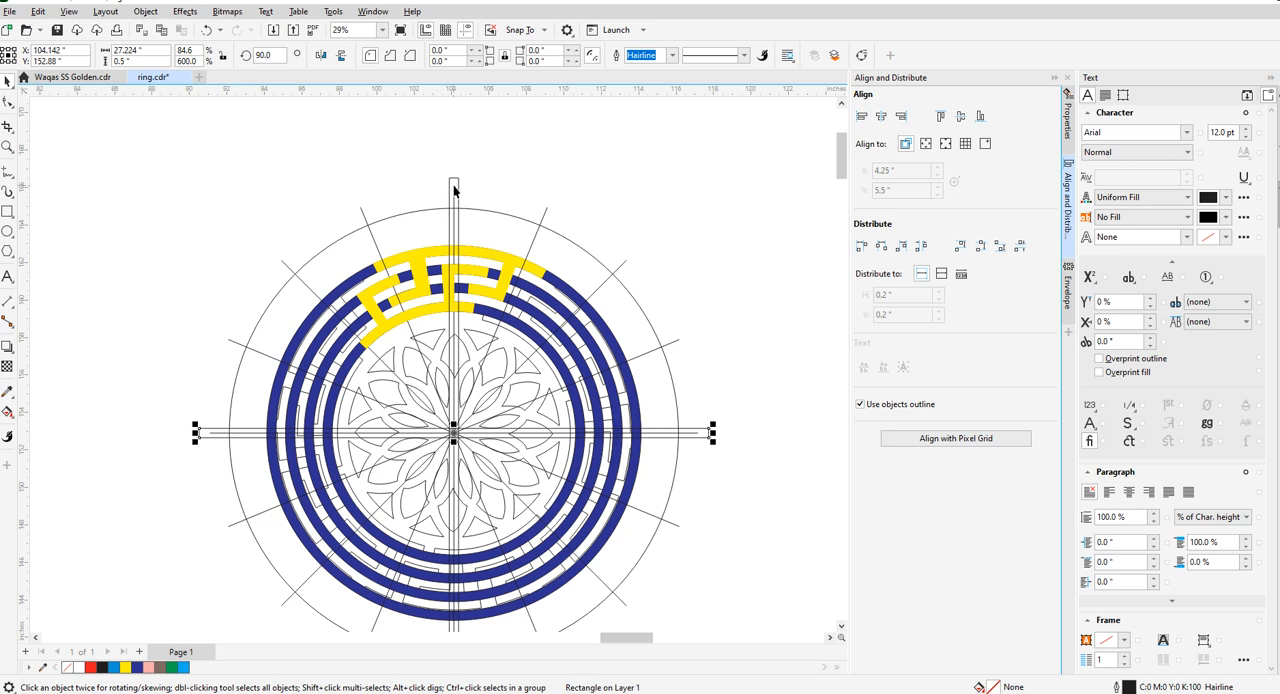
- Group the two crossed rectangles with a 10% black fill and create a copy of the group rotated 45°
left_click(457, 190, "shift")
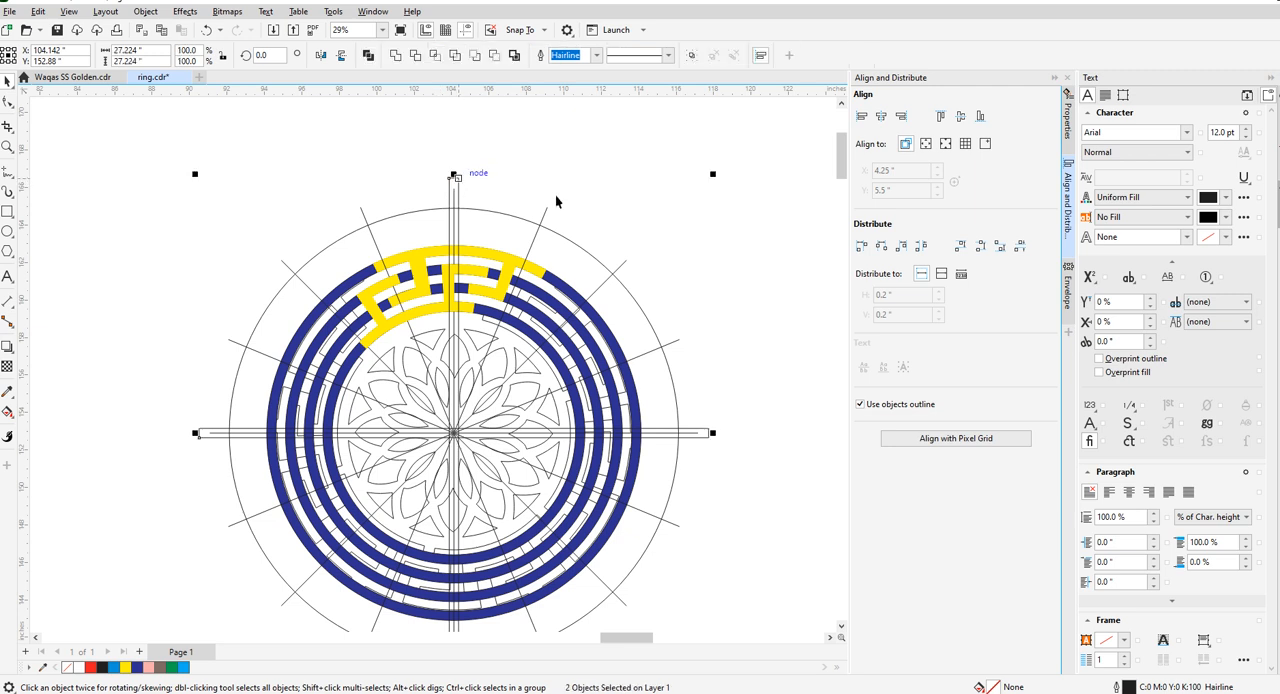
key("ctrl+g")
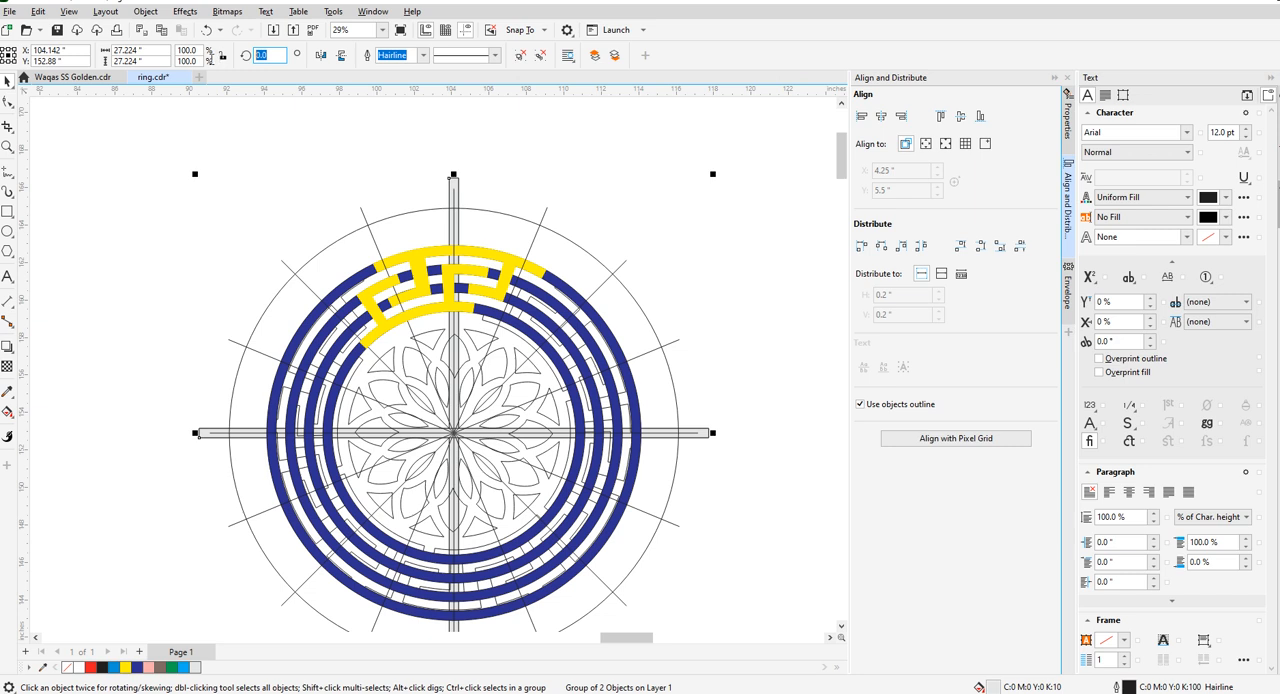
type("45")
key("Return")
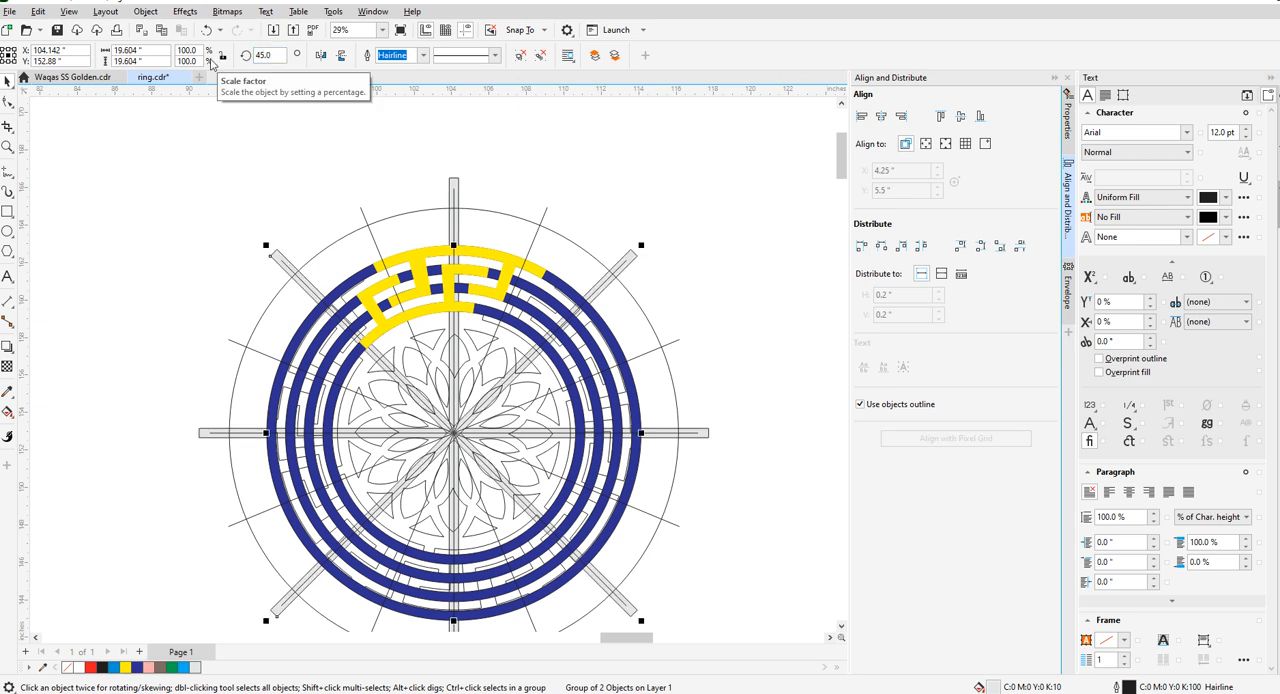
- Group the two rectangle crosses together and create a copy of them rotated 22.5°
type("22.5")
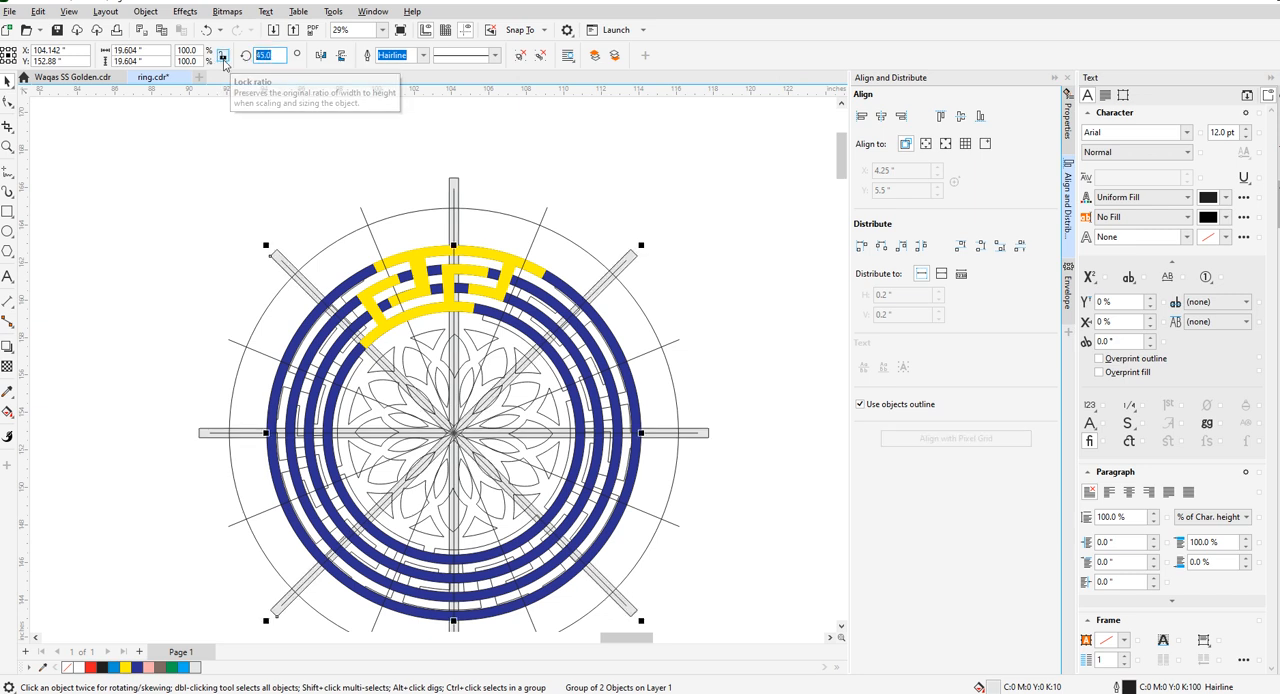
left_click(300, 169)
left_click(454, 185)
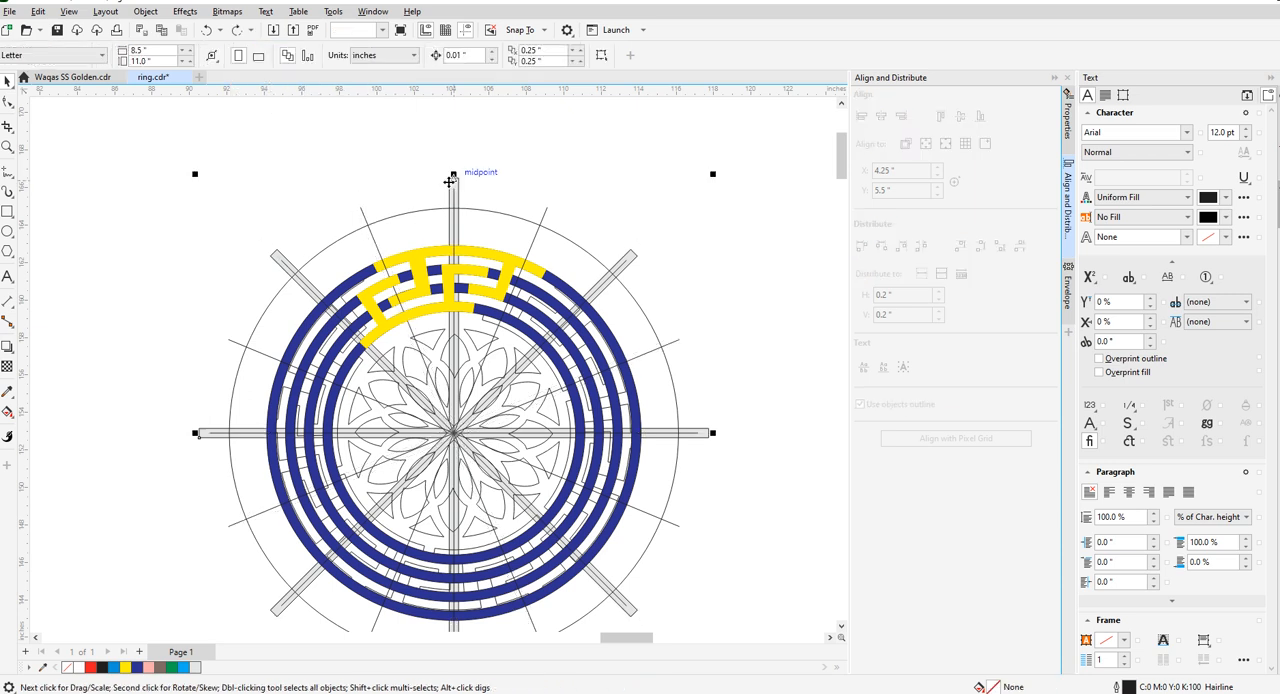
left_click(278, 256, "shift")
key("ctrl+g")
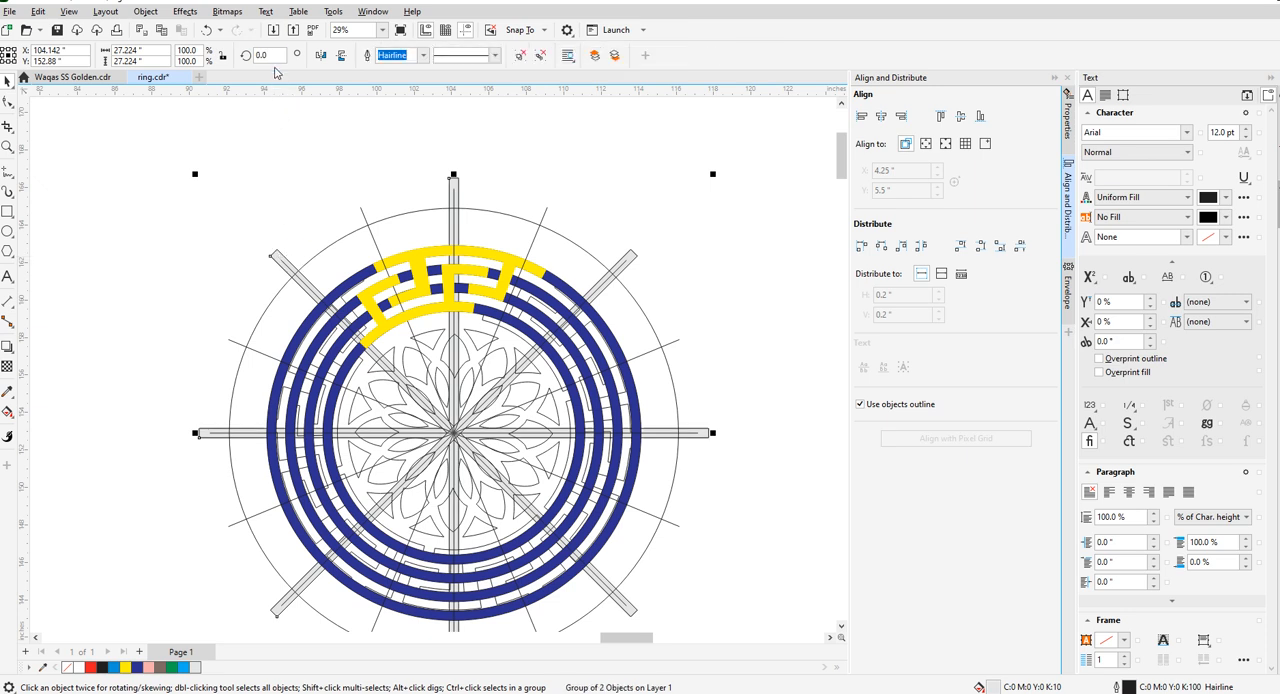
key("Return")
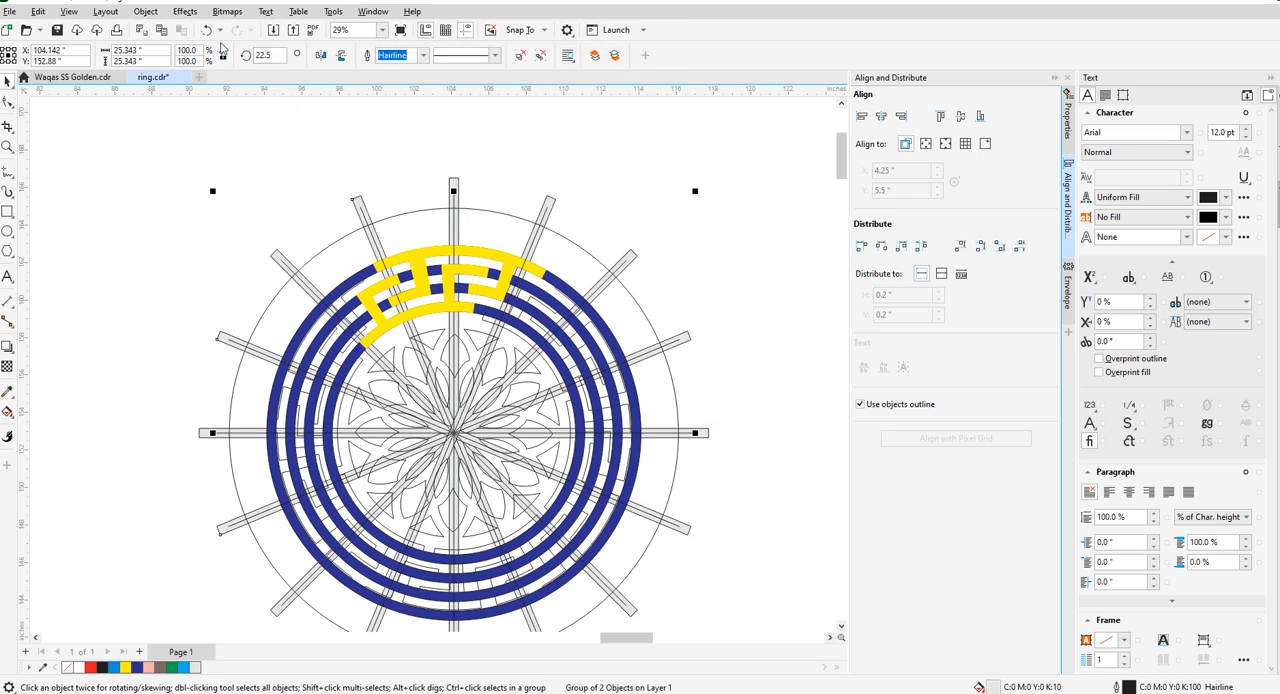
- Combine the two overlapping sets of radial bars into one group, keeping their 10% black fill
left_click(425, 185)
left_click(454, 184)
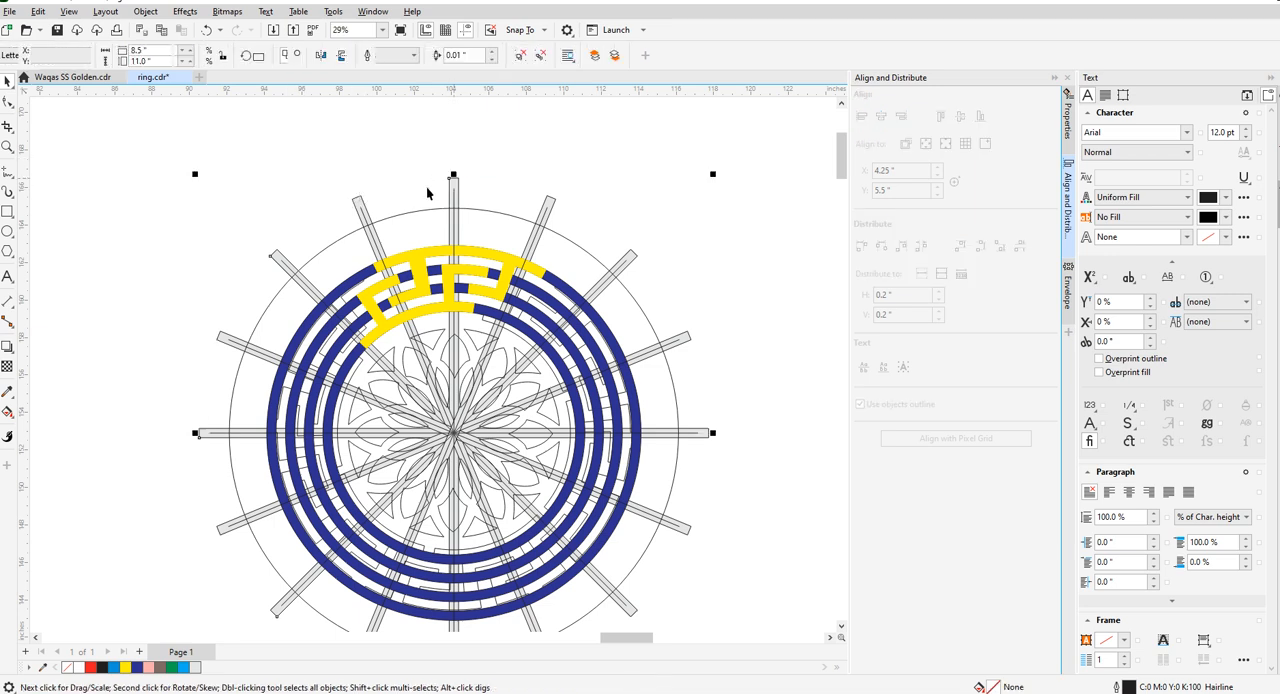
scroll(366, 193, "up", 1)
key("ctrl+u")
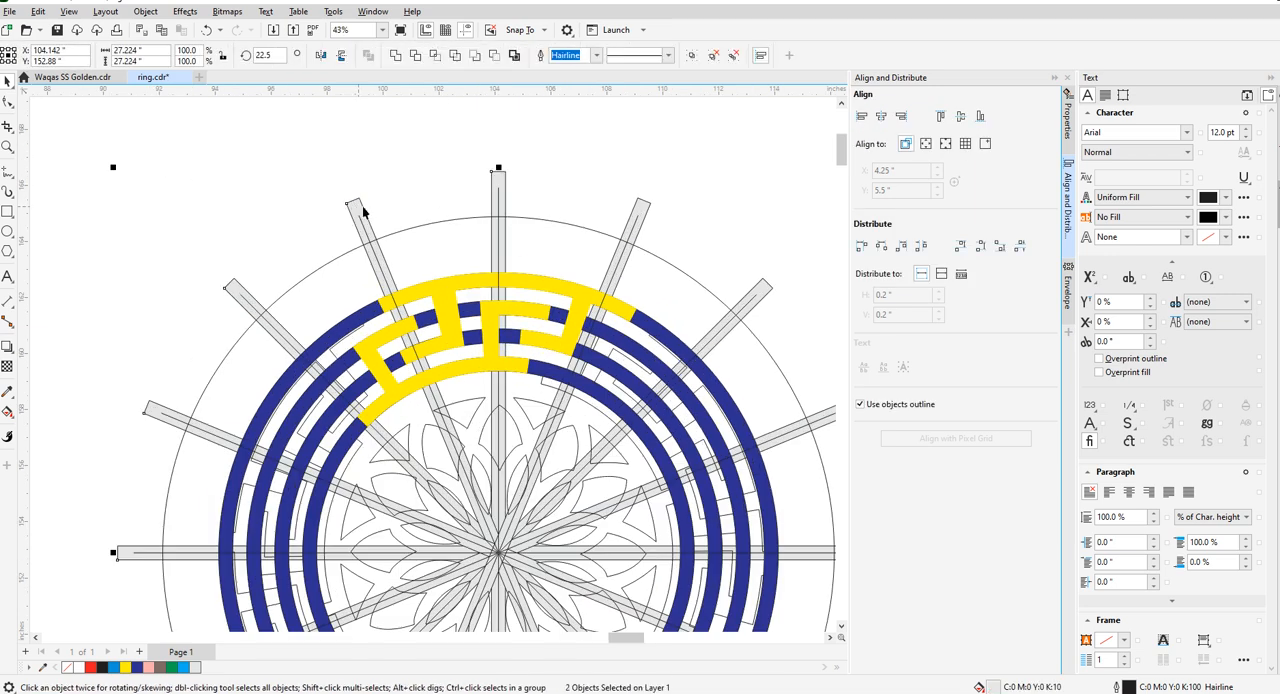
scroll(358, 206, "down", 2)
key("ctrl+g")
left_click(1279, 267)
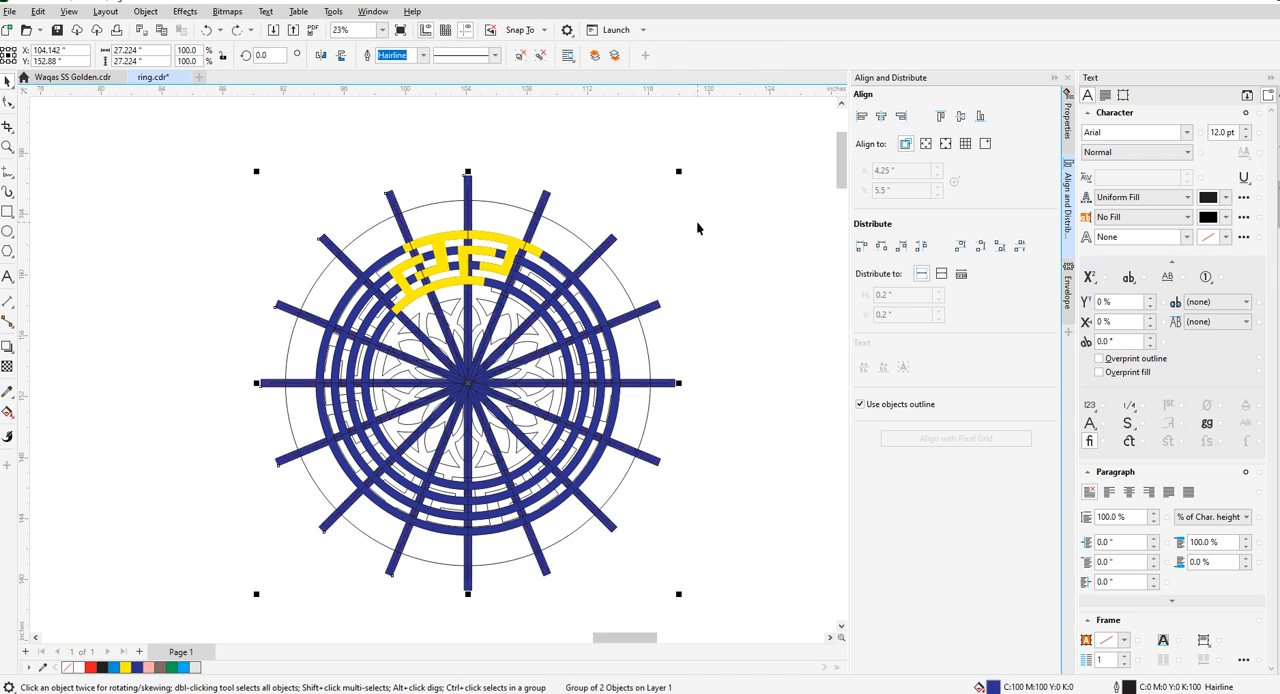
key("ctrl+z")
- Create a copy of the radial bar group rotated 11.25° and save the file
scroll(575, 182, "up", 1)
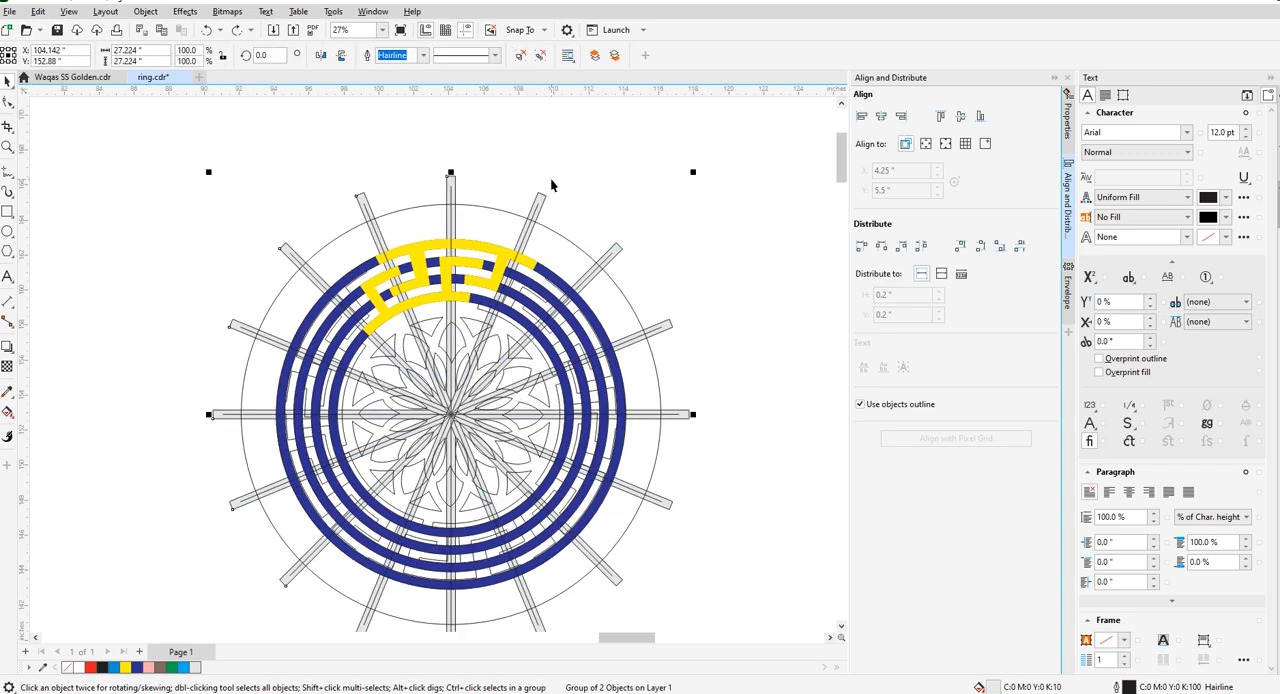
left_click(258, 55)
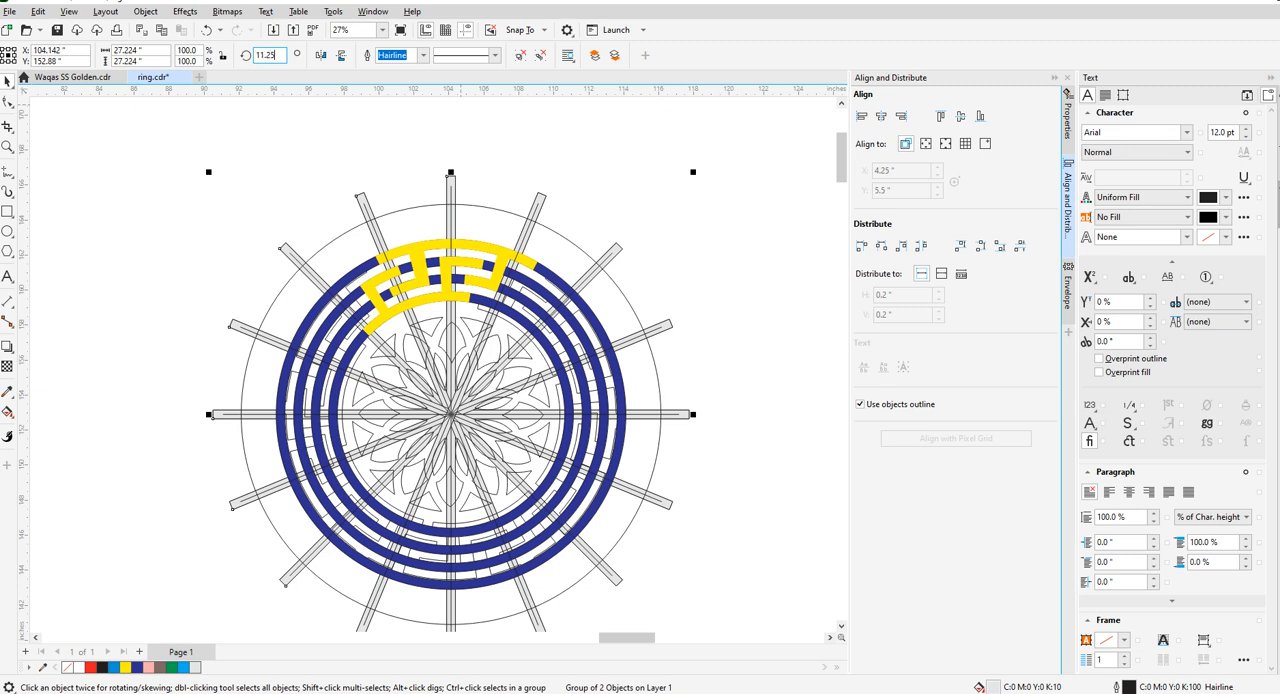
type("11.25")
key("Return")
left_click(326, 192)
key("ctrl+s")
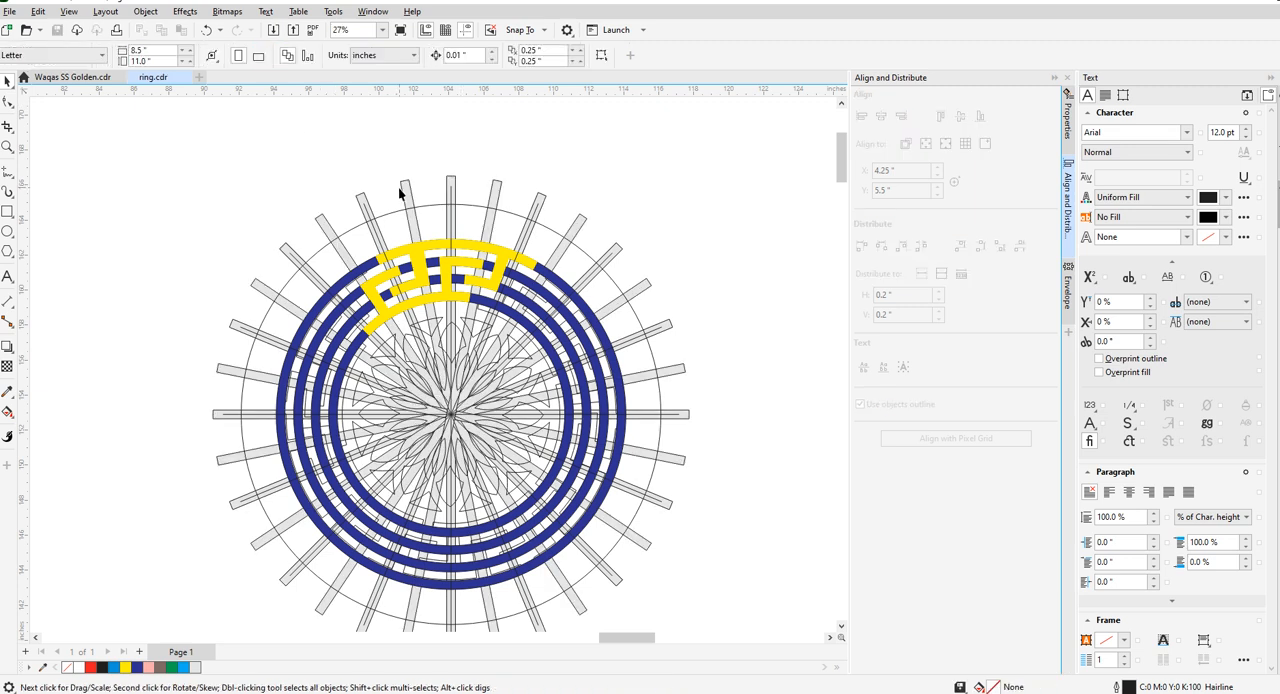
- Combine the original and the 11.25° rotated radial bars into a single group
scroll(403, 193, "up", 3)
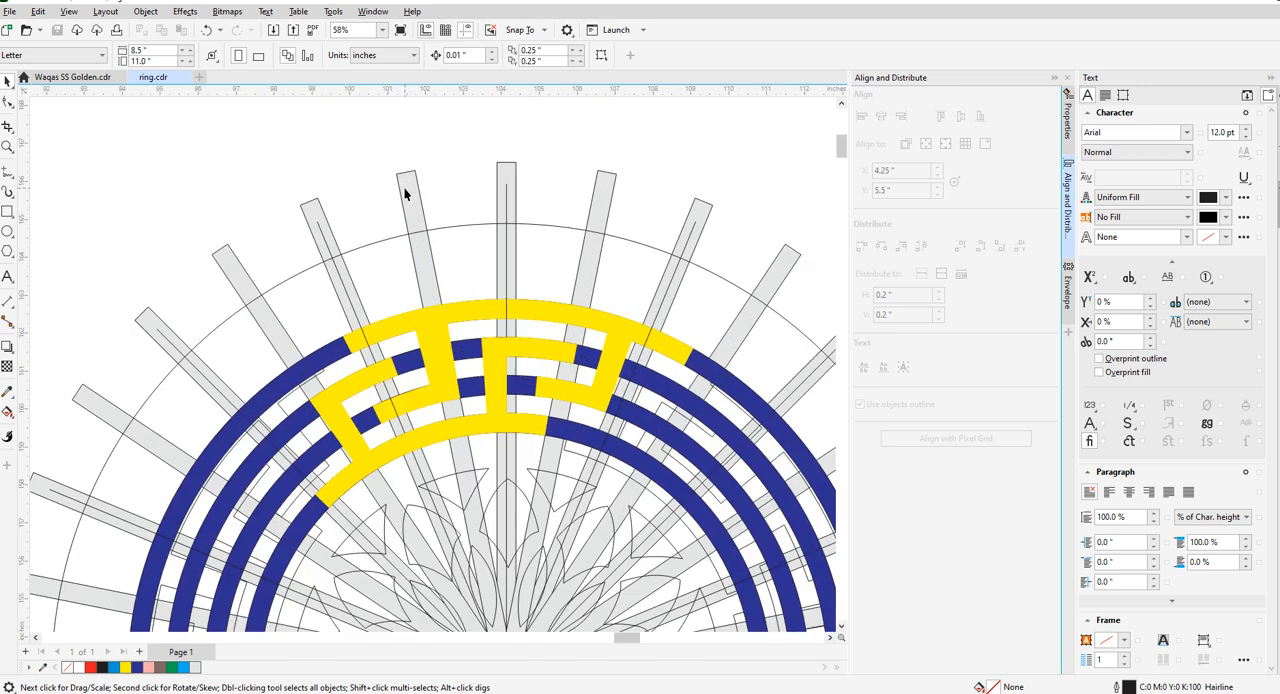
left_click(404, 188)
scroll(420, 196, "down", 3)
scroll(445, 200, "up", 2)
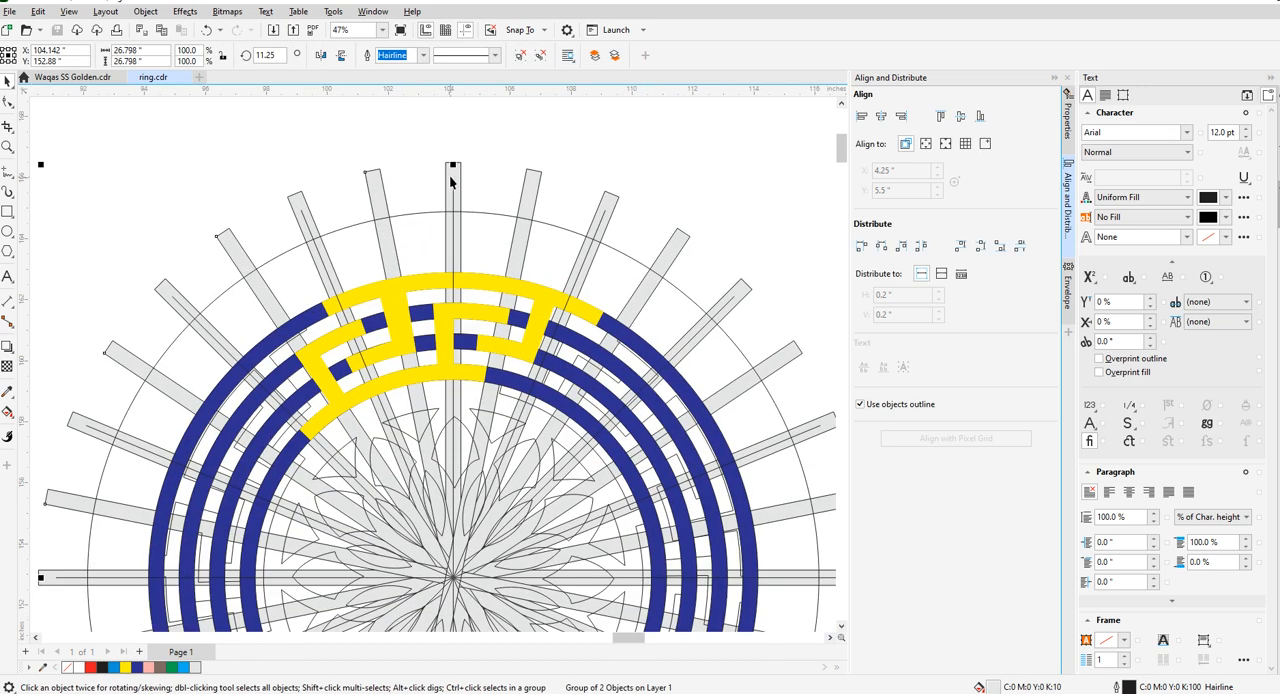
key("ctrl+u")
scroll(547, 202, "down", 4)
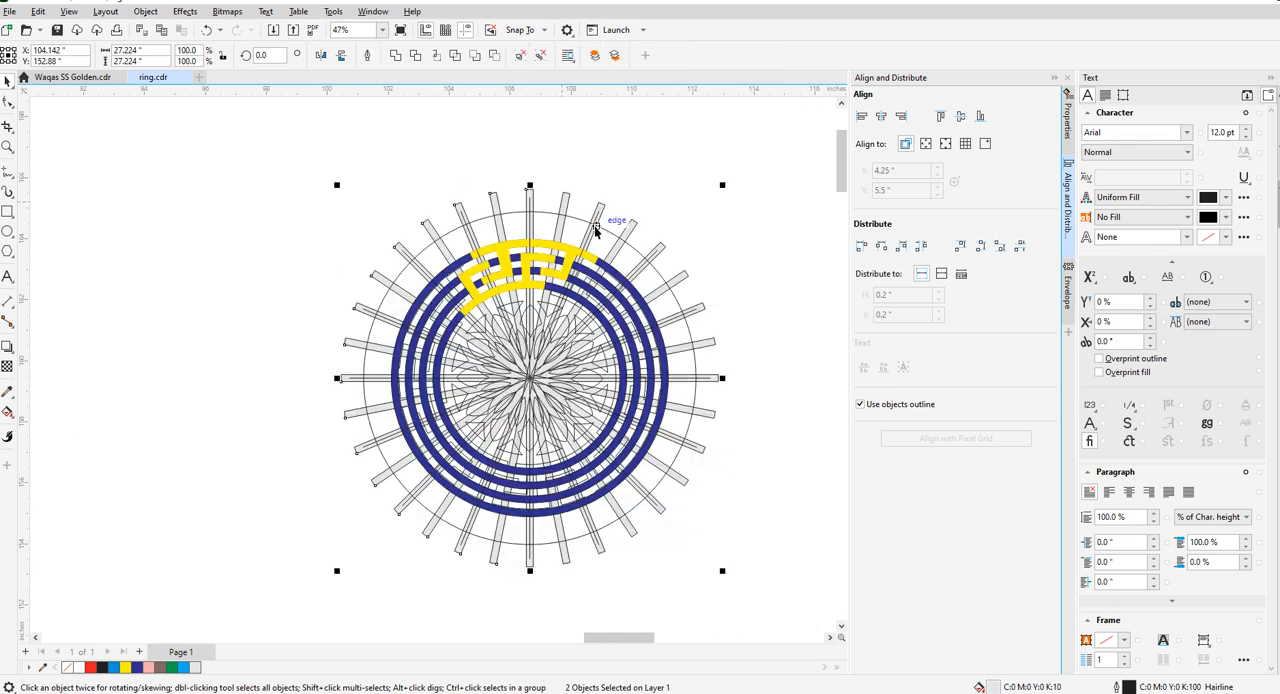
key("ctrl+g")
- Move the full bar group off to the left of the medallion and delete the leftover 45° bar cross
left_click_drag(443, 320, 175, 319)
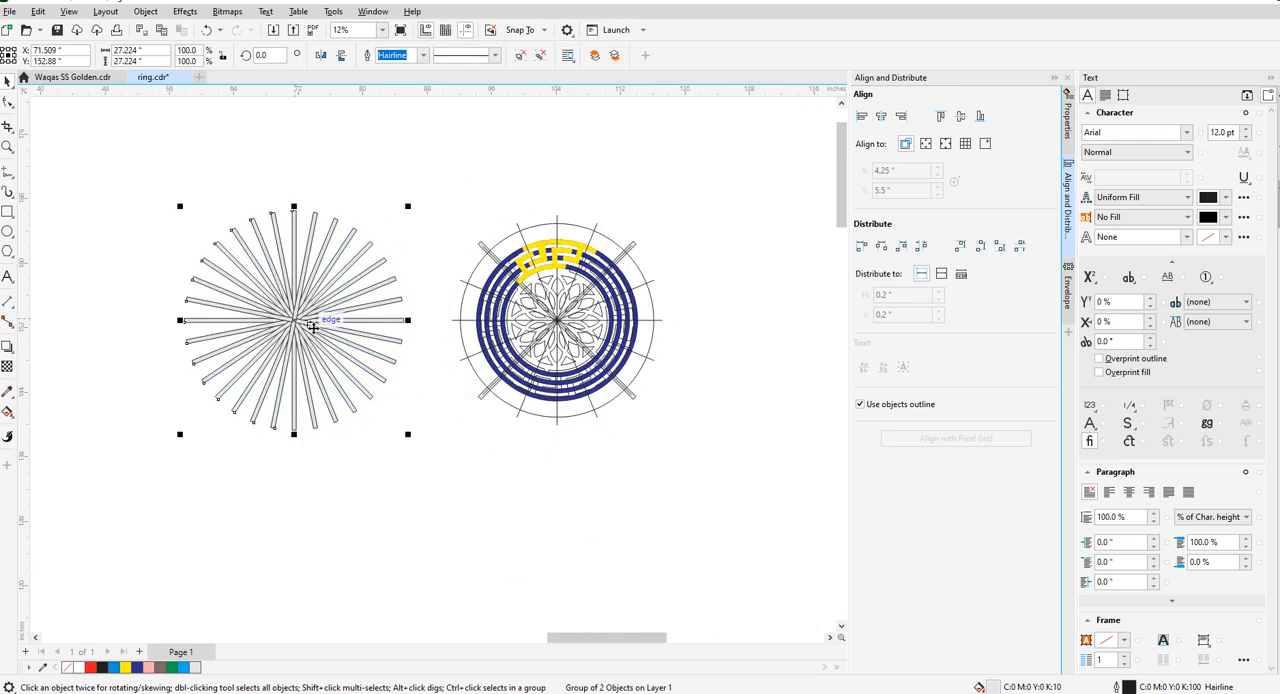
key("ctrl+z")
scroll(459, 249, "up", 2)
scroll(499, 244, "up", 1)
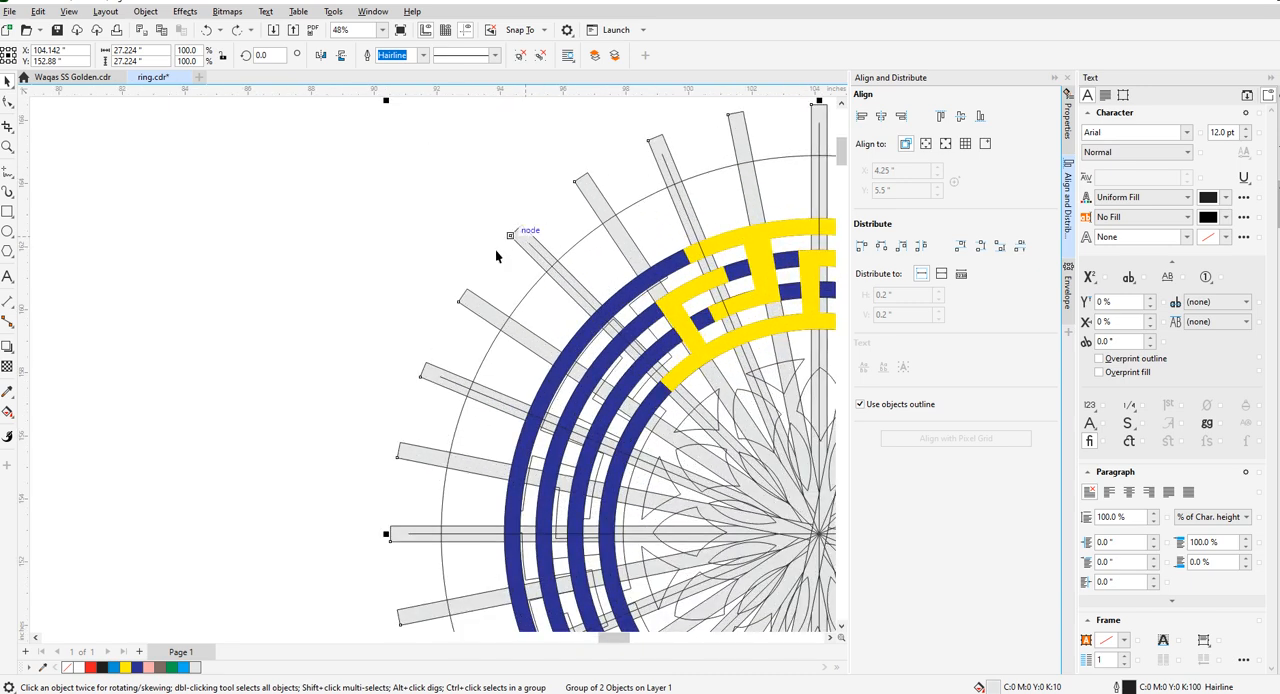
scroll(495, 249, "down", 2)
key("ctrl+shift+z")
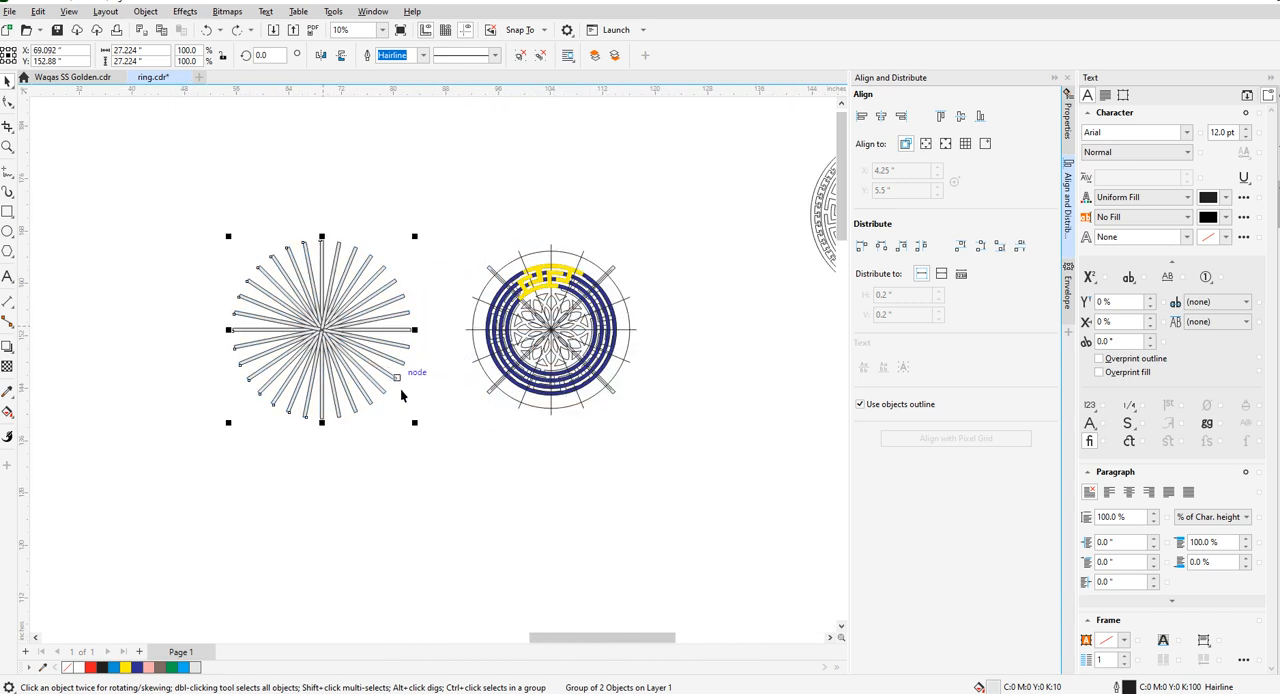
left_click(492, 278)
scroll(490, 273, "up", 2)
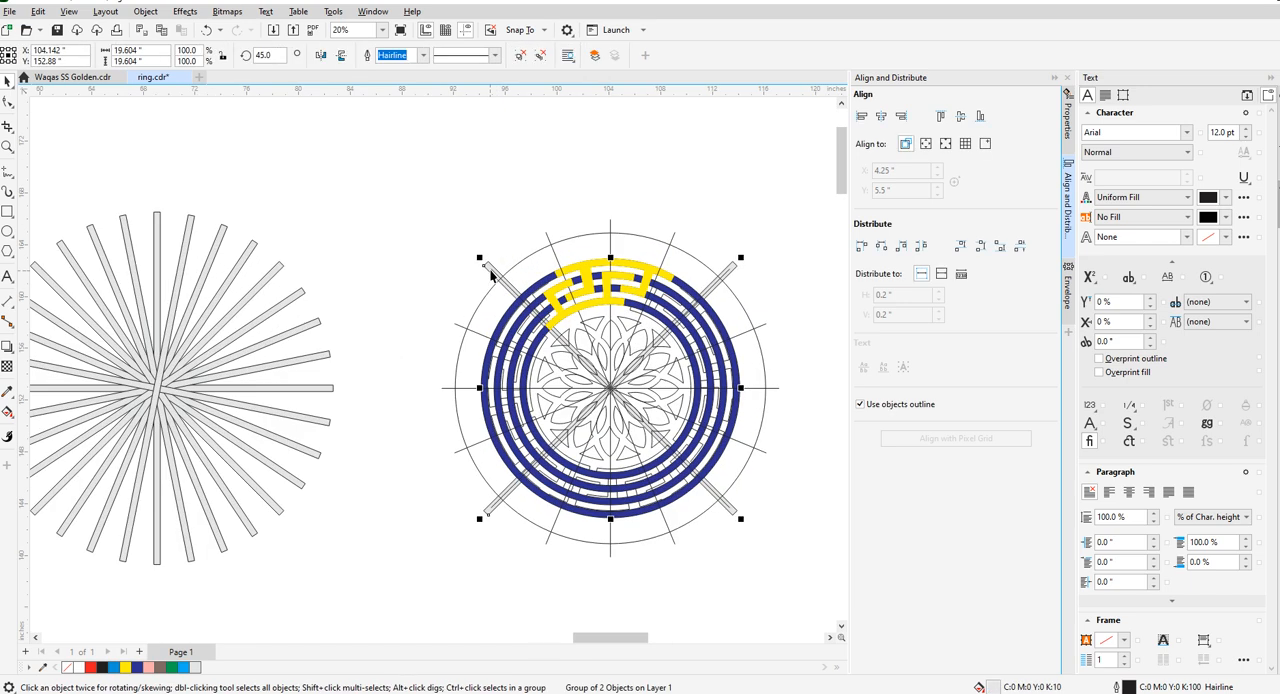
- Align the bar group horizontally with the medallion's circle so it is centred on the design again, and save
left_click(238, 272)
left_click(596, 238, "shift")
key("c")
key("ctrl+s")
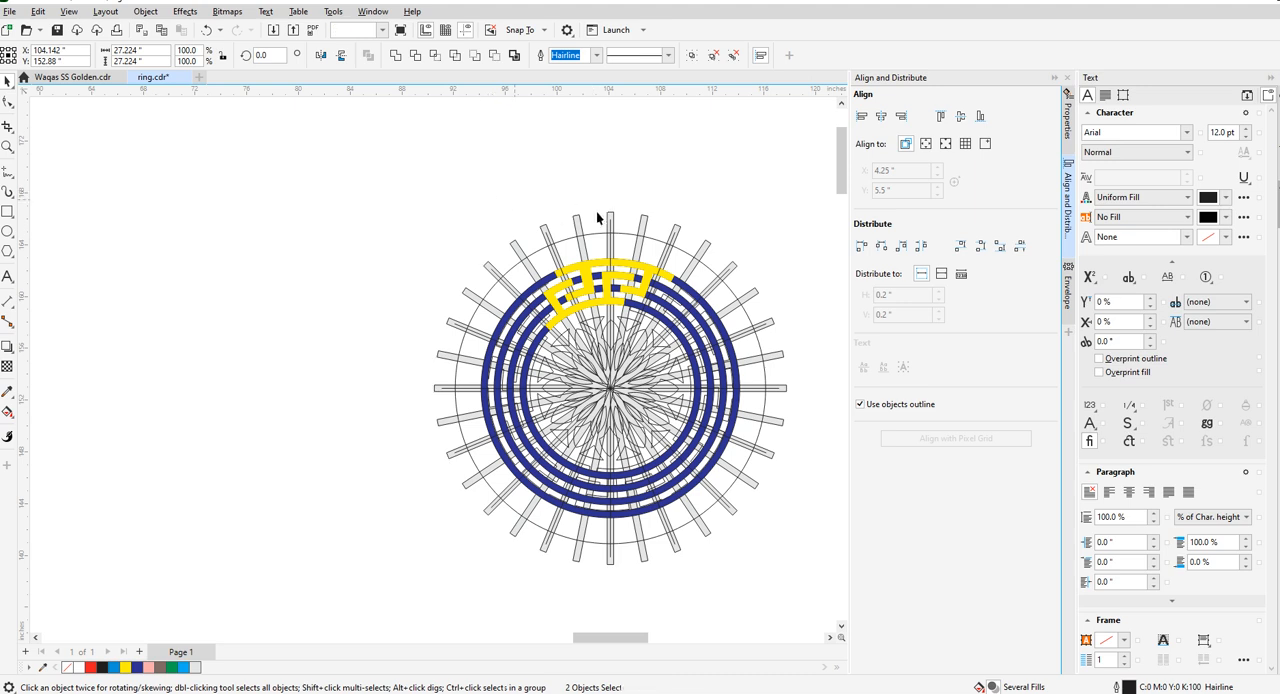
- Rotate the complete radial bar group by 6° about the medallion's centre
left_click(580, 207)
left_click(611, 217)
left_click(268, 57)
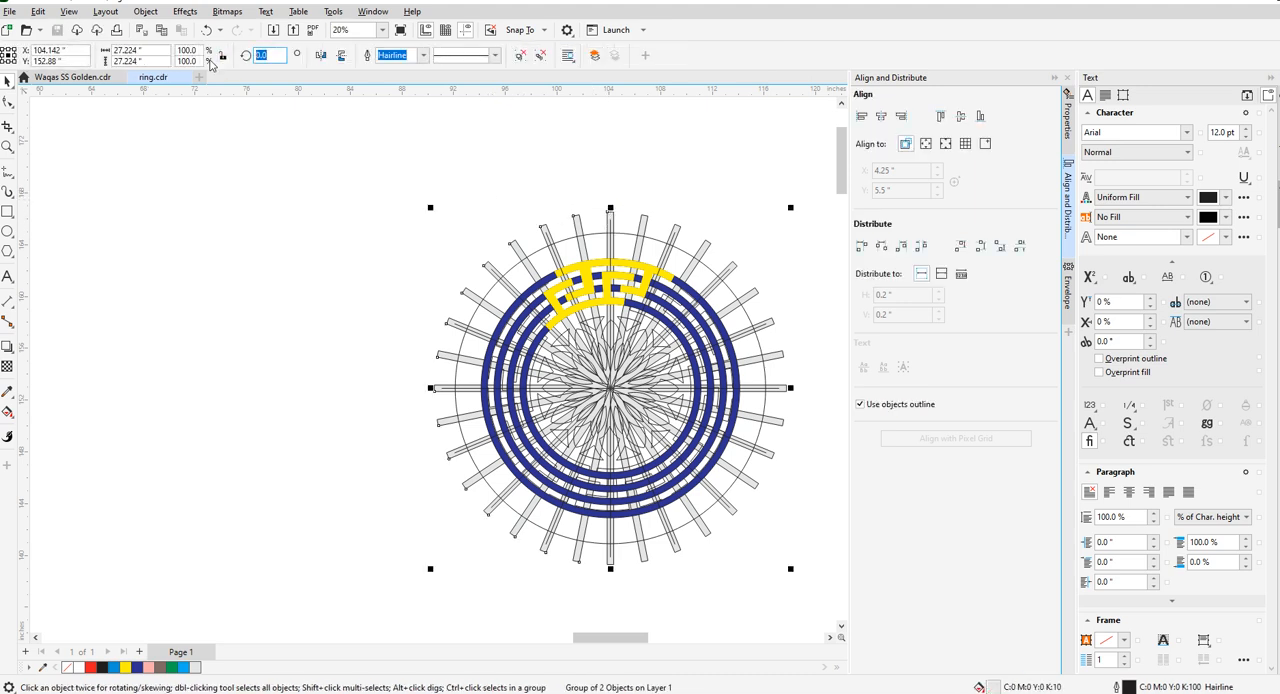
type("6")
key("Return")
left_click(345, 190)
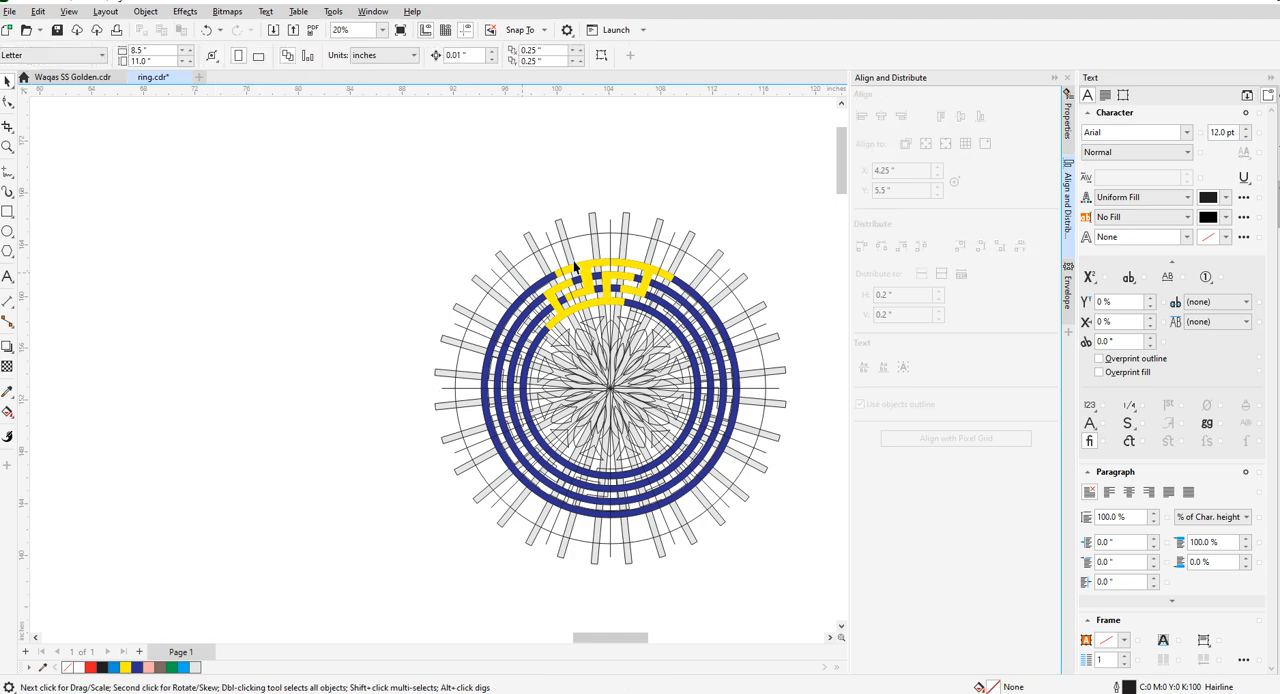
- Widen the outer yellow key piece's stem by moving its two right-edge nodes onto the left edge of the adjacent radial bar
scroll(601, 267, "up", 2)
scroll(548, 272, "down", 2)
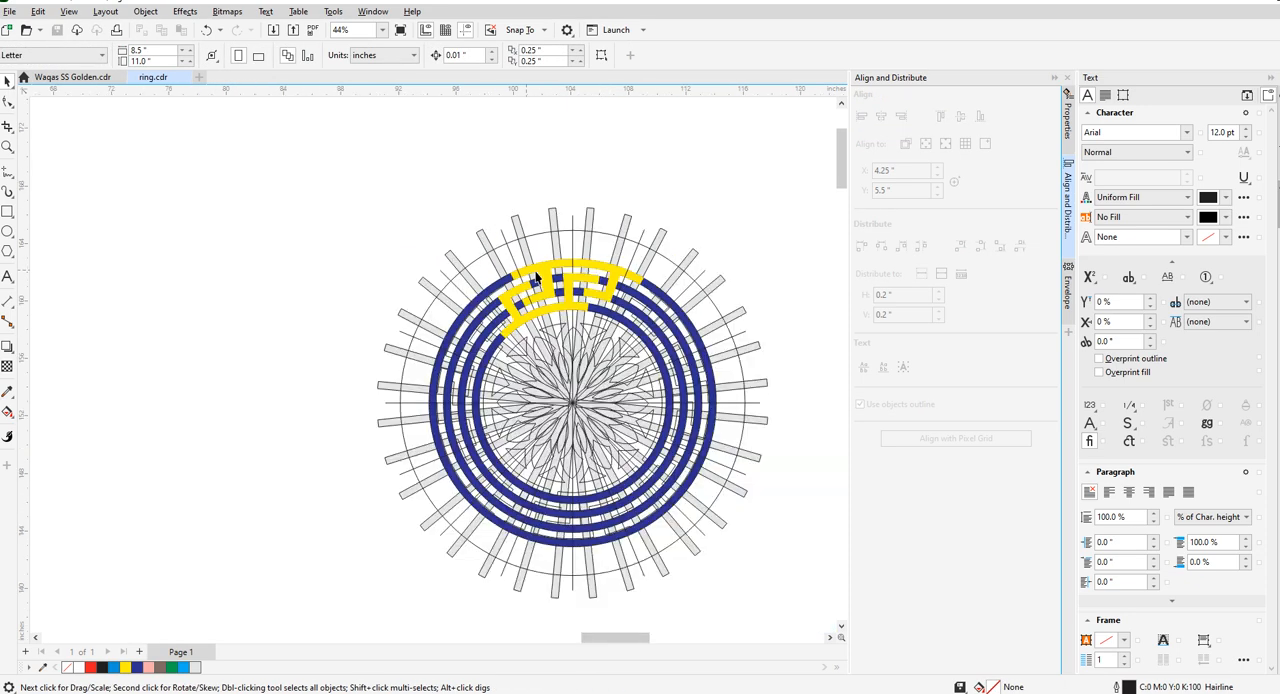
scroll(566, 278, "up", 3)
scroll(516, 294, "down", 3)
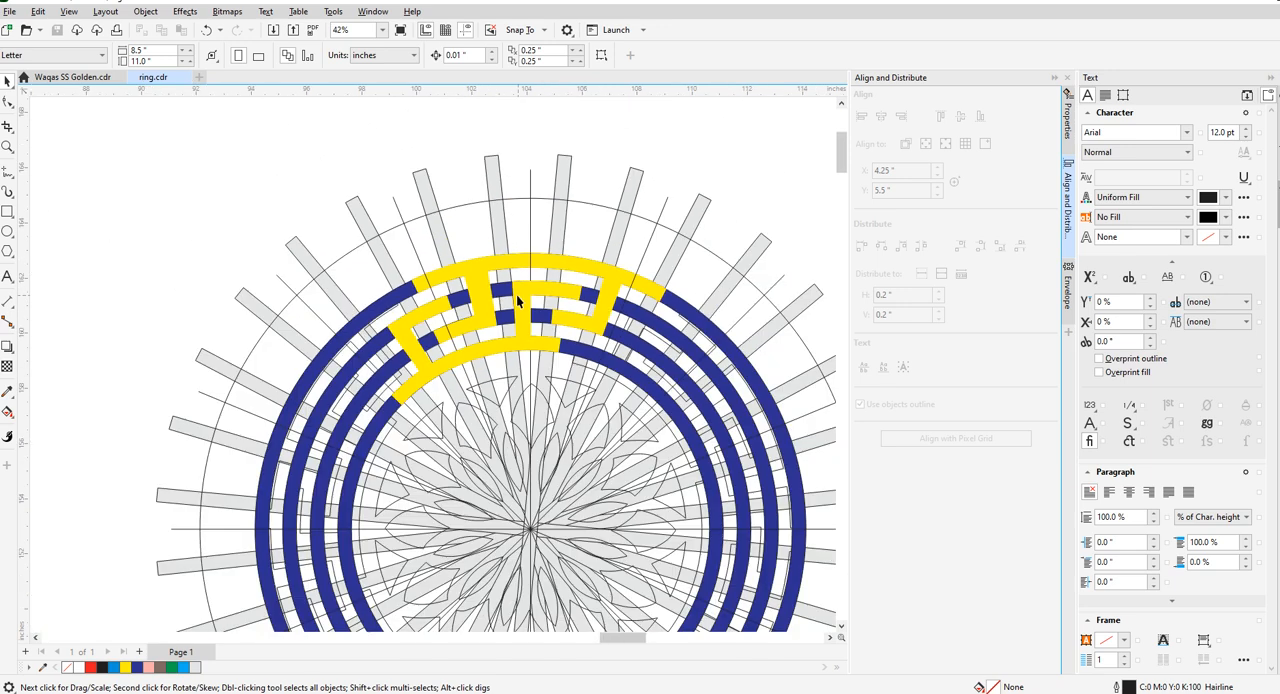
scroll(525, 304, "up", 3)
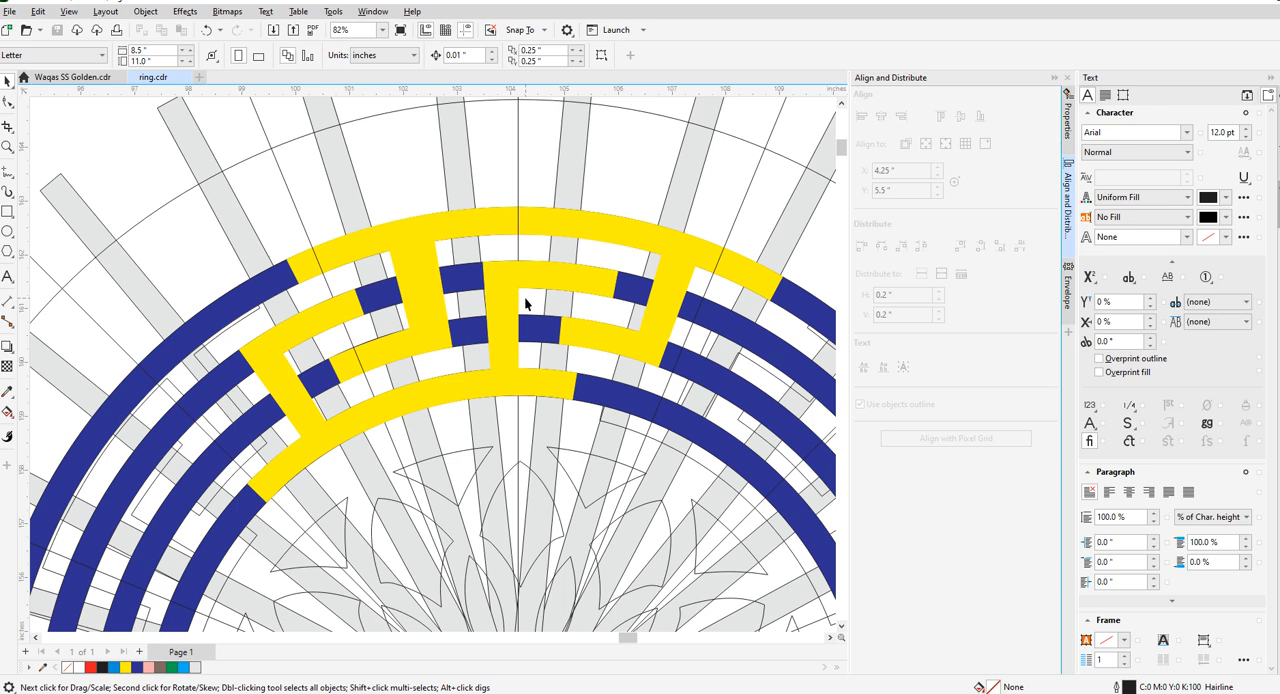
left_click(500, 301)
key("F10")
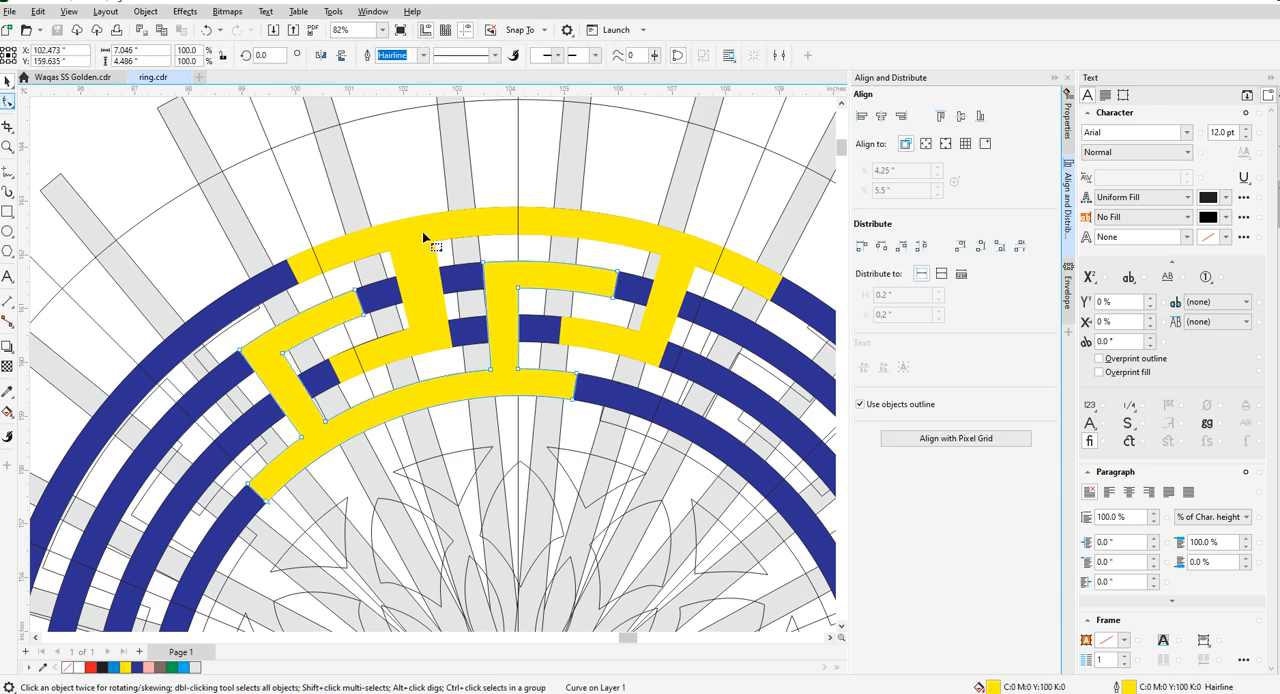
scroll(422, 231, "up", 2)
scroll(447, 268, "up", 3)
left_click_drag(448, 247, 504, 237)
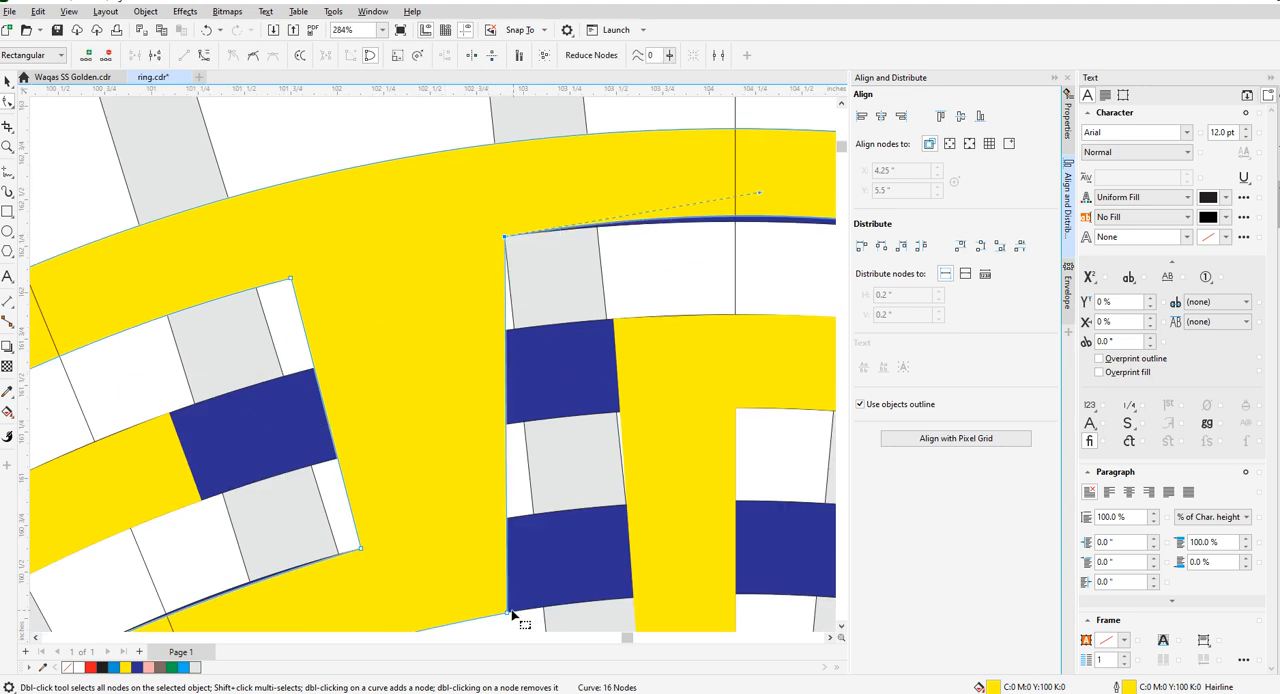
left_click_drag(508, 613, 544, 607)
- Adjust the curve handle on the outer key piece's top band so its lower edge follows the outermost blue ring
scroll(531, 502, "down", 2)
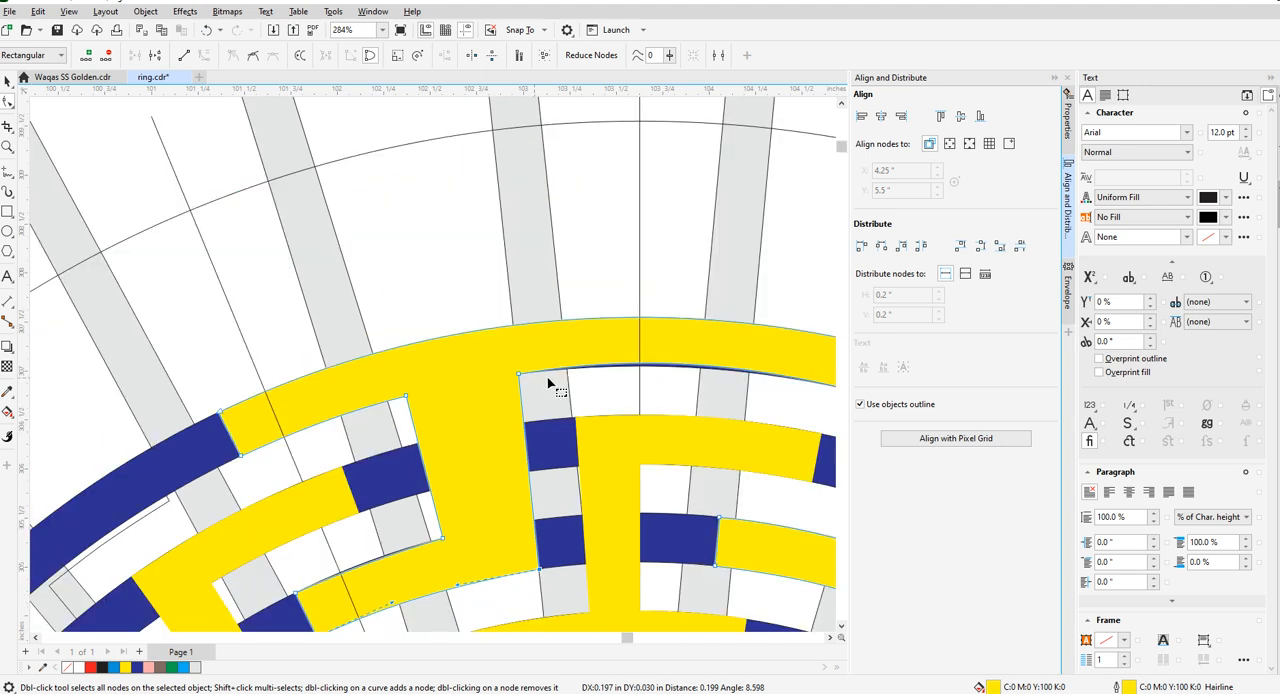
scroll(504, 397, "down", 1)
scroll(560, 388, "up", 2)
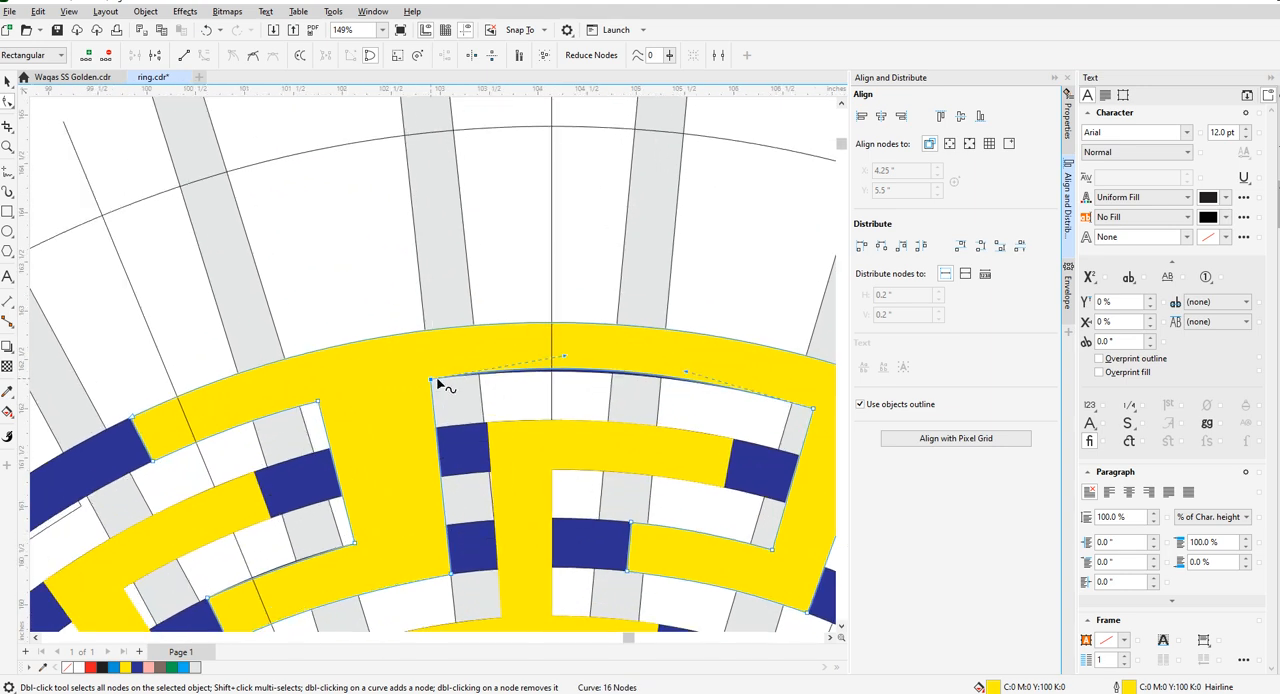
scroll(560, 362, "up", 1)
scroll(568, 359, "up", 1)
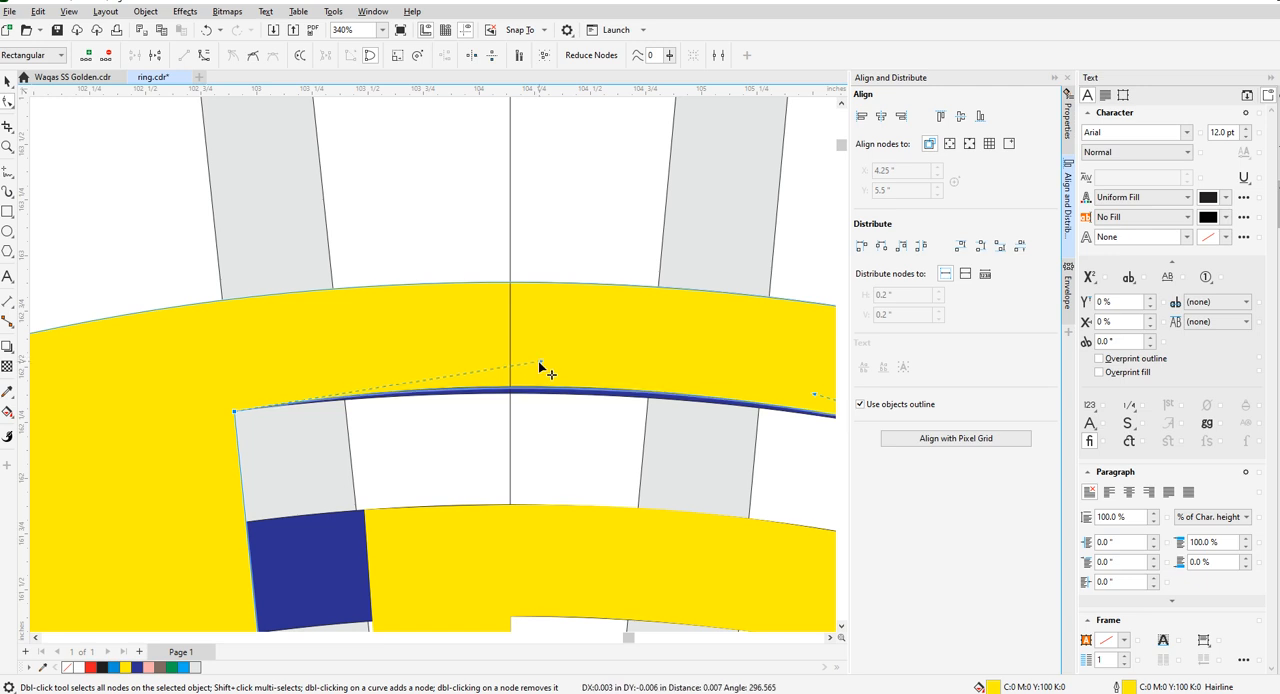
left_click_drag(538, 369, 496, 361)
scroll(543, 380, "down", 2)
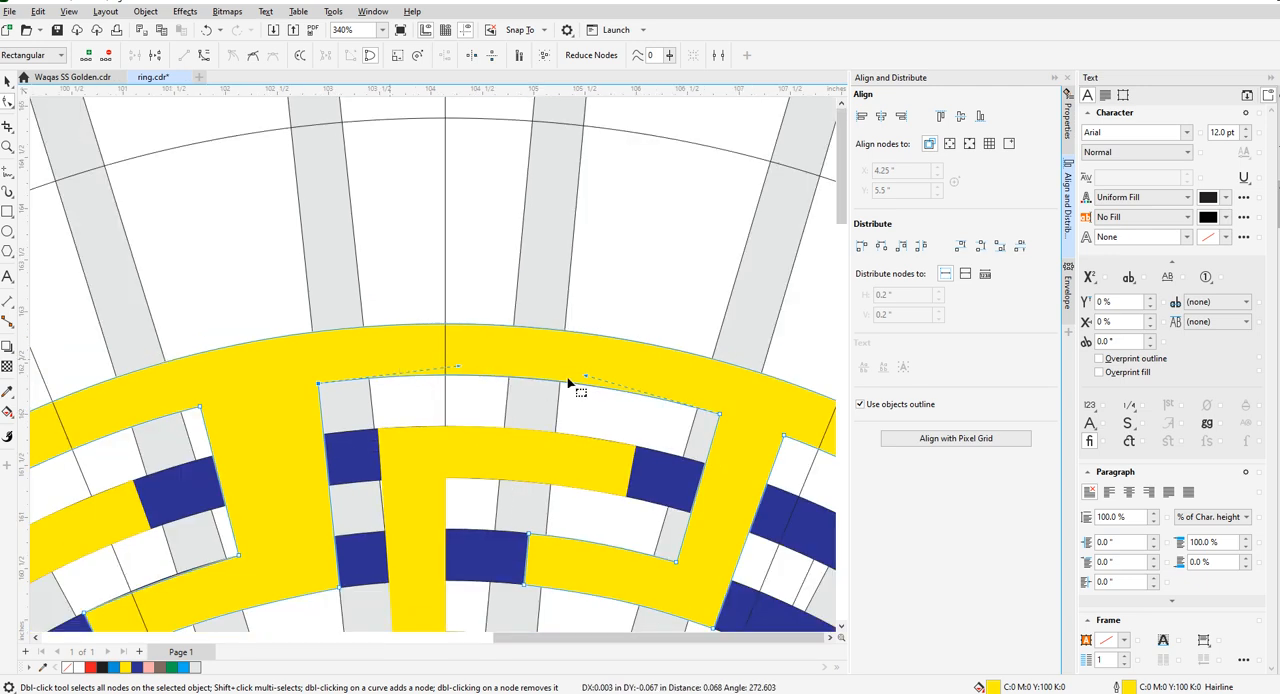
- Move the two inner corner nodes of the outer key piece's right leg onto the right edge of the radial bar there
scroll(603, 380, "down", 1)
scroll(670, 420, "up", 2)
left_click_drag(678, 381, 651, 372)
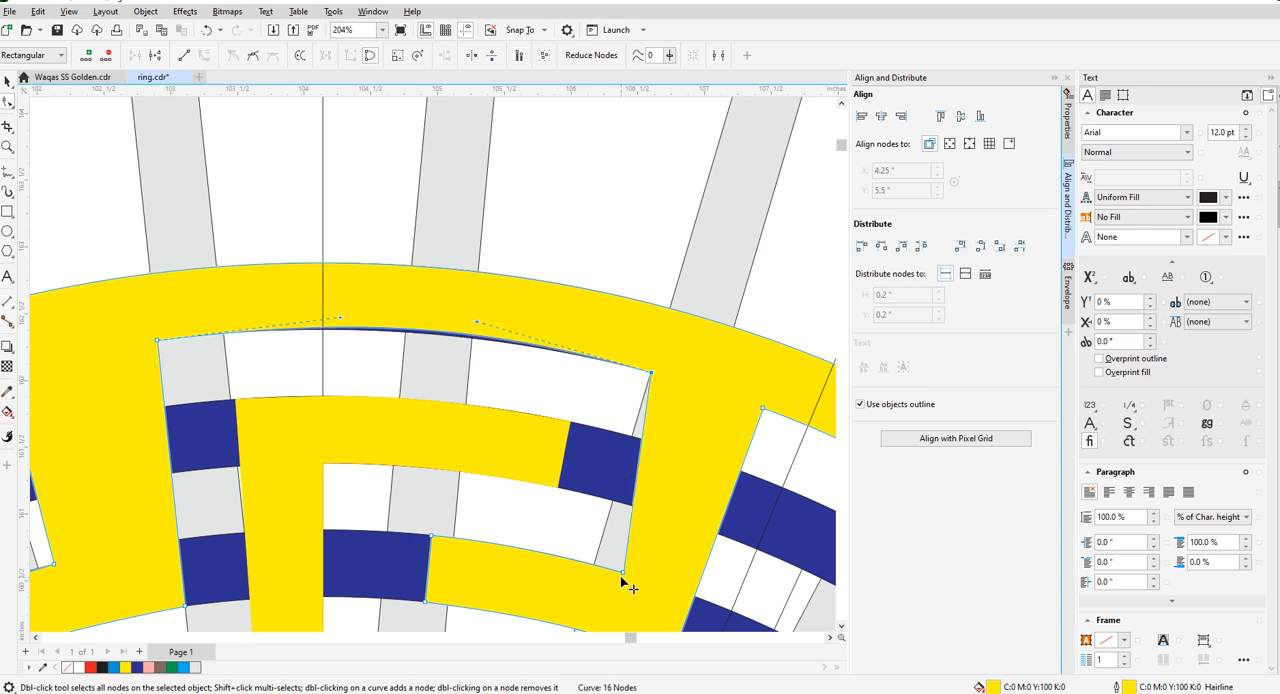
left_click_drag(622, 578, 594, 570)
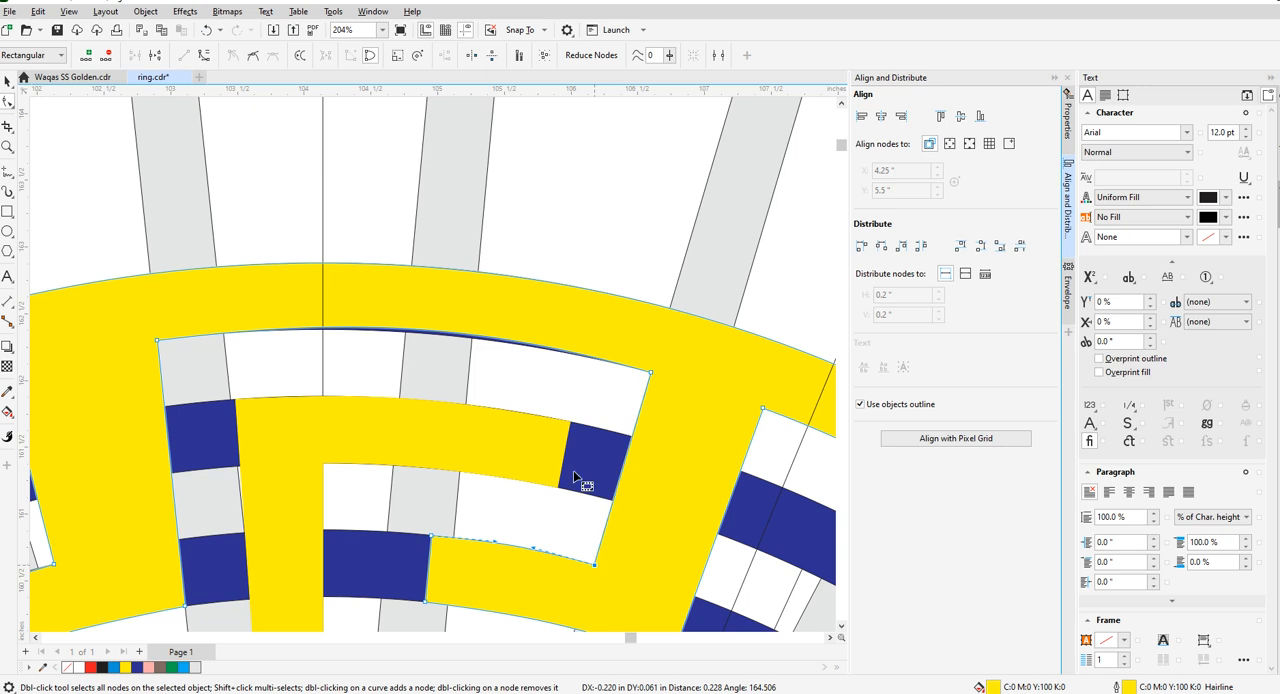
scroll(573, 468, "down", 2)
scroll(604, 424, "up", 1)
left_click_drag(600, 421, 637, 431)
left_click_drag(553, 551, 596, 552)
- Extend the inner yellow key piece's upper arm by moving its two end nodes to the left edge of the next radial bar
left_click(536, 459)
left_click_drag(537, 454, 580, 464)
left_click_drag(528, 498, 568, 507)
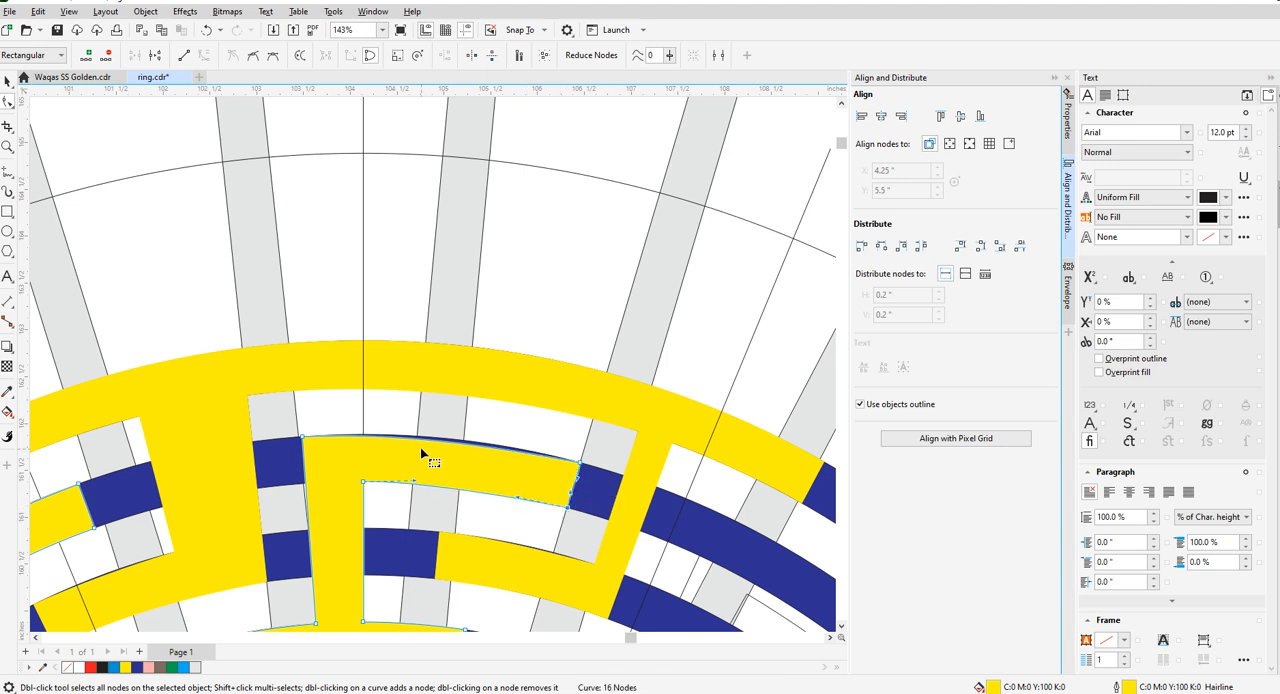
- Bend the upper and lower edges of the inner key piece's extended arm so they follow the blue ring beneath
scroll(420, 447, "up", 2)
left_click_drag(453, 441, 454, 437)
scroll(558, 389, "down", 3)
scroll(503, 441, "up", 3)
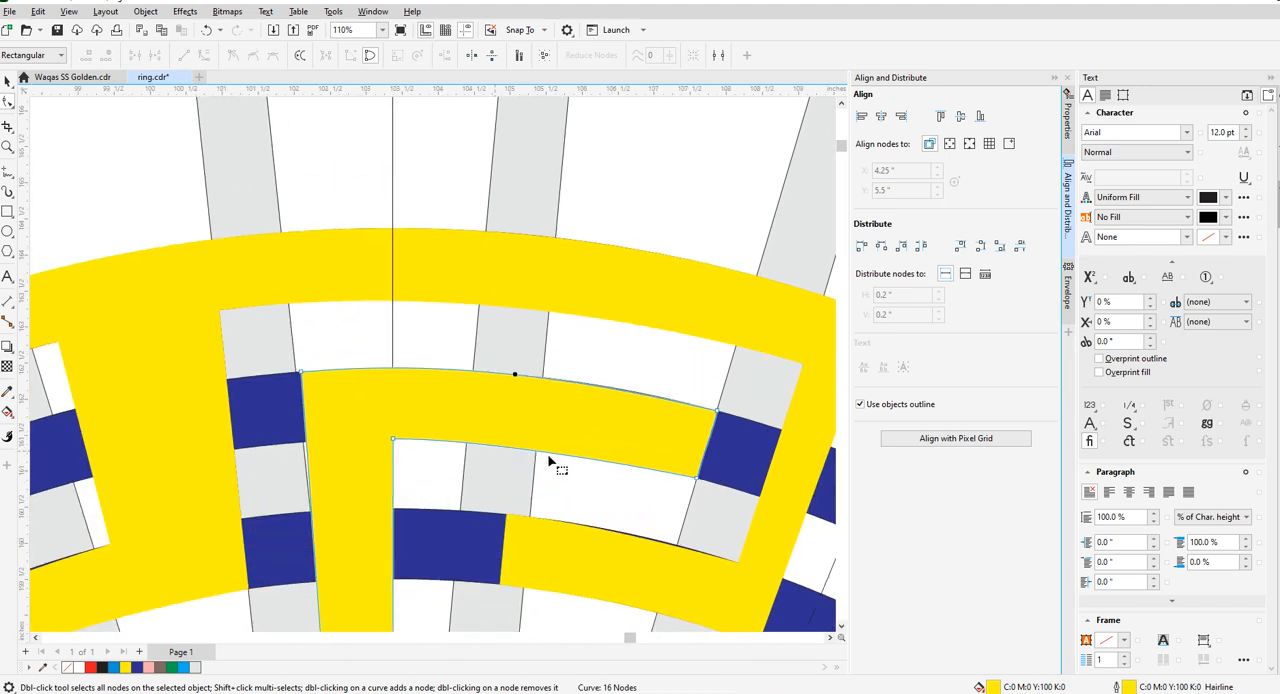
left_click_drag(569, 452, 570, 447)
scroll(571, 446, "up", 3)
scroll(265, 437, "down", 2)
scroll(220, 431, "down", 1)
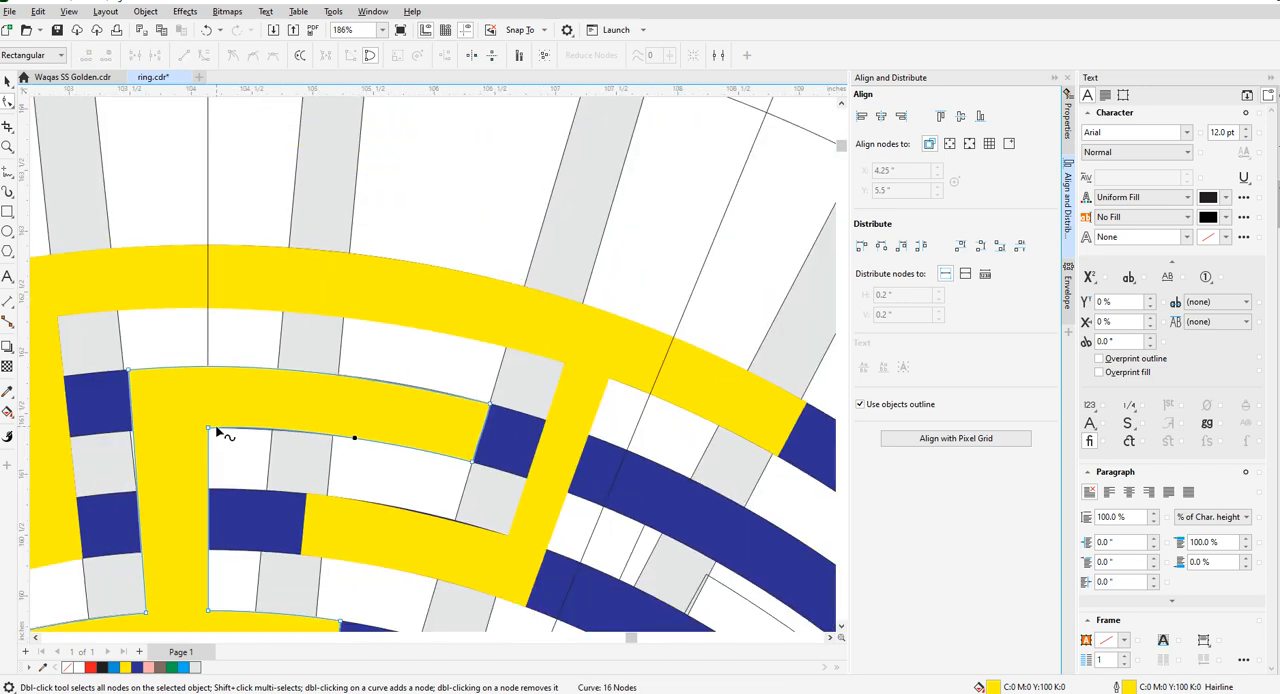
scroll(203, 440, "up", 3)
left_click(190, 433)
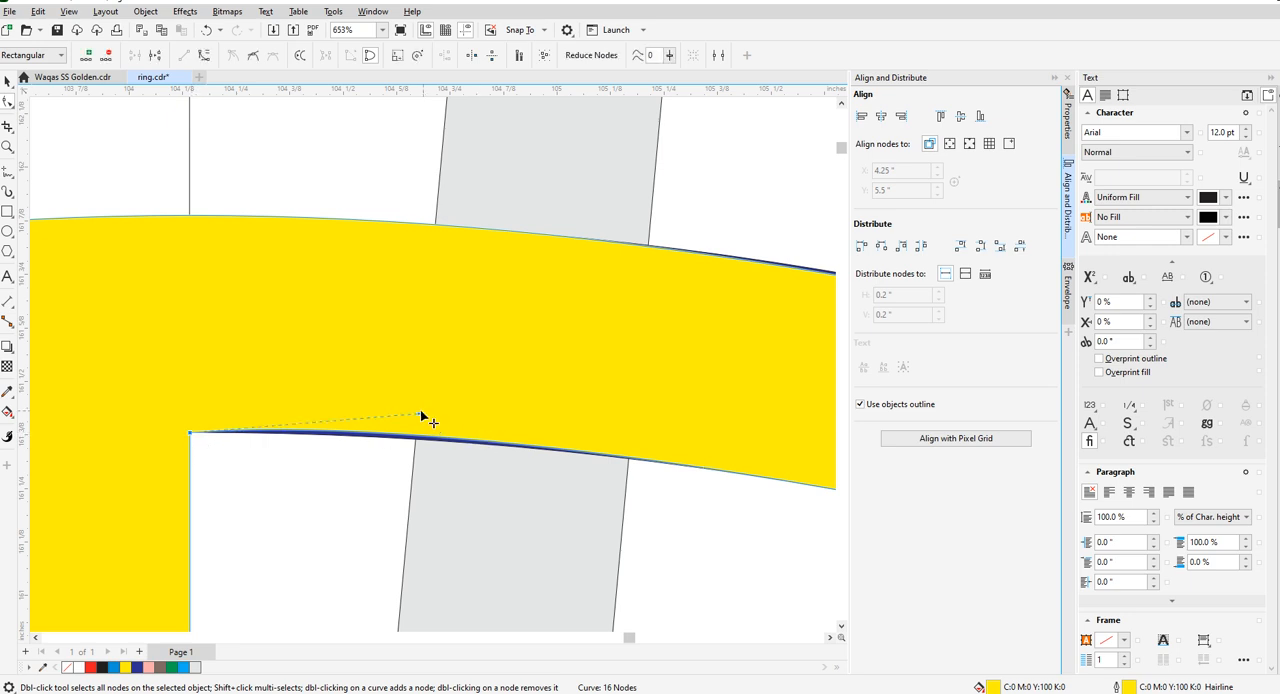
left_click_drag(418, 414, 378, 427)
scroll(378, 427, "down", 2)
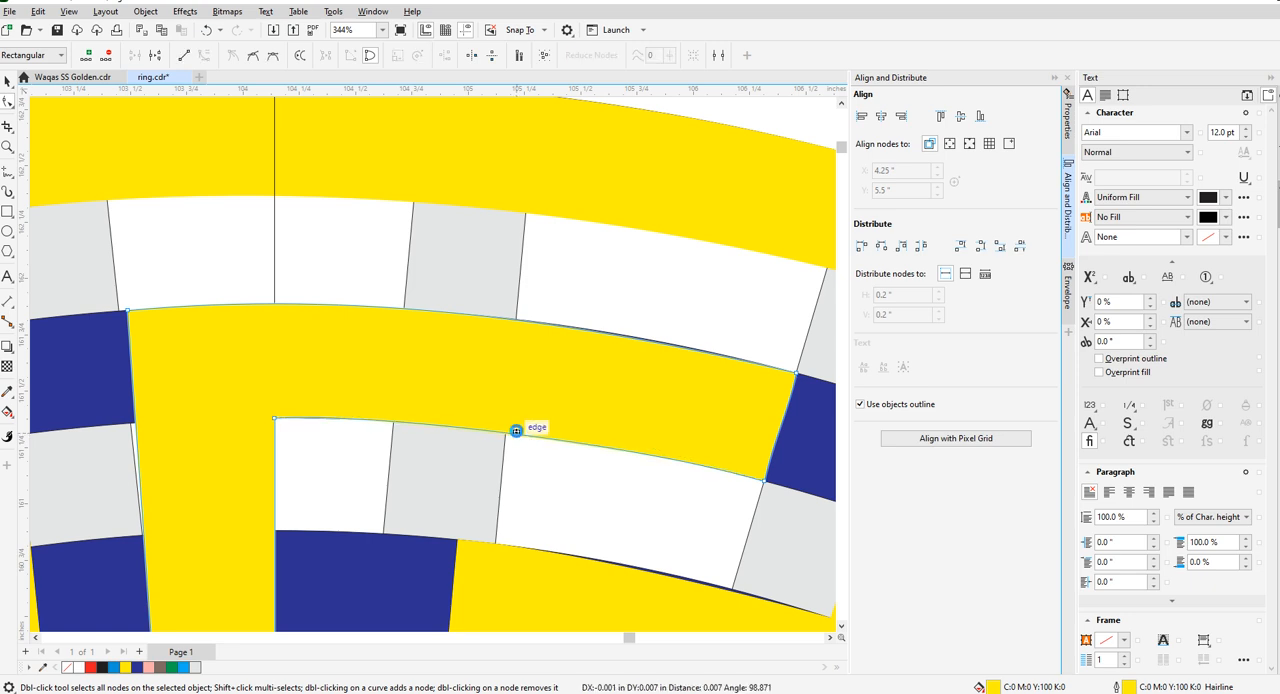
scroll(510, 425, "down", 5)
scroll(506, 392, "down", 2)
scroll(524, 384, "up", 4)
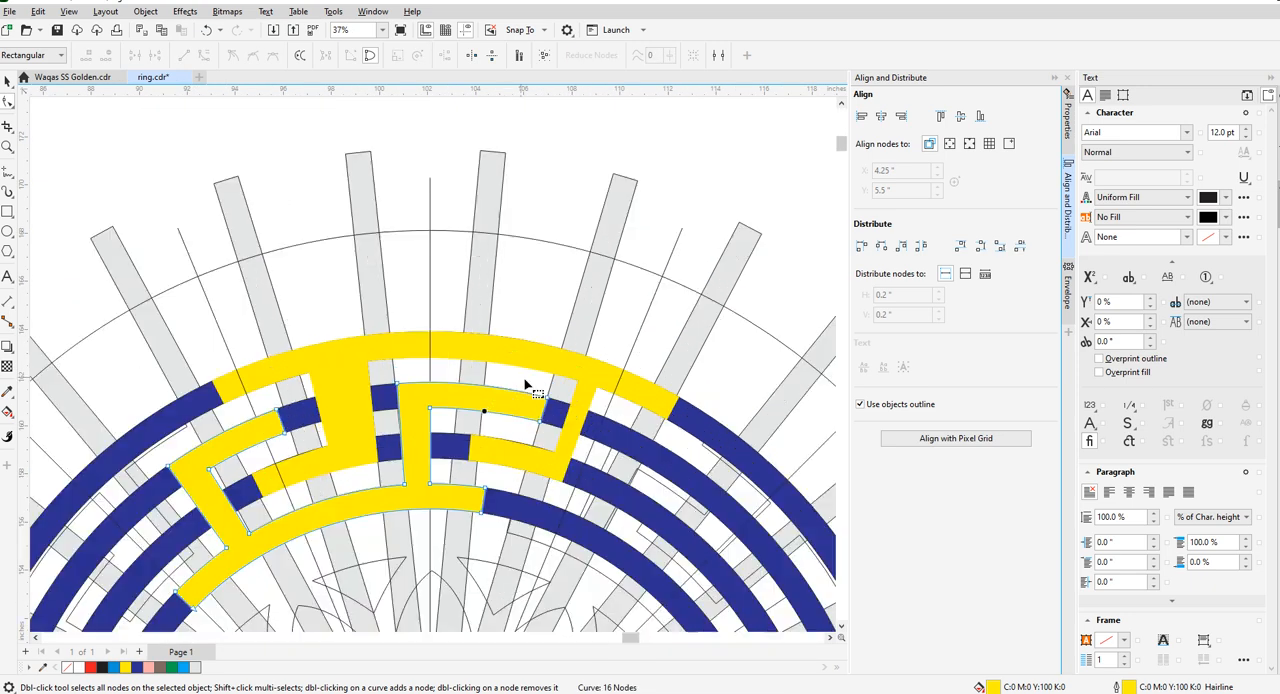
scroll(535, 388, "down", 3)
scroll(412, 398, "up", 2)
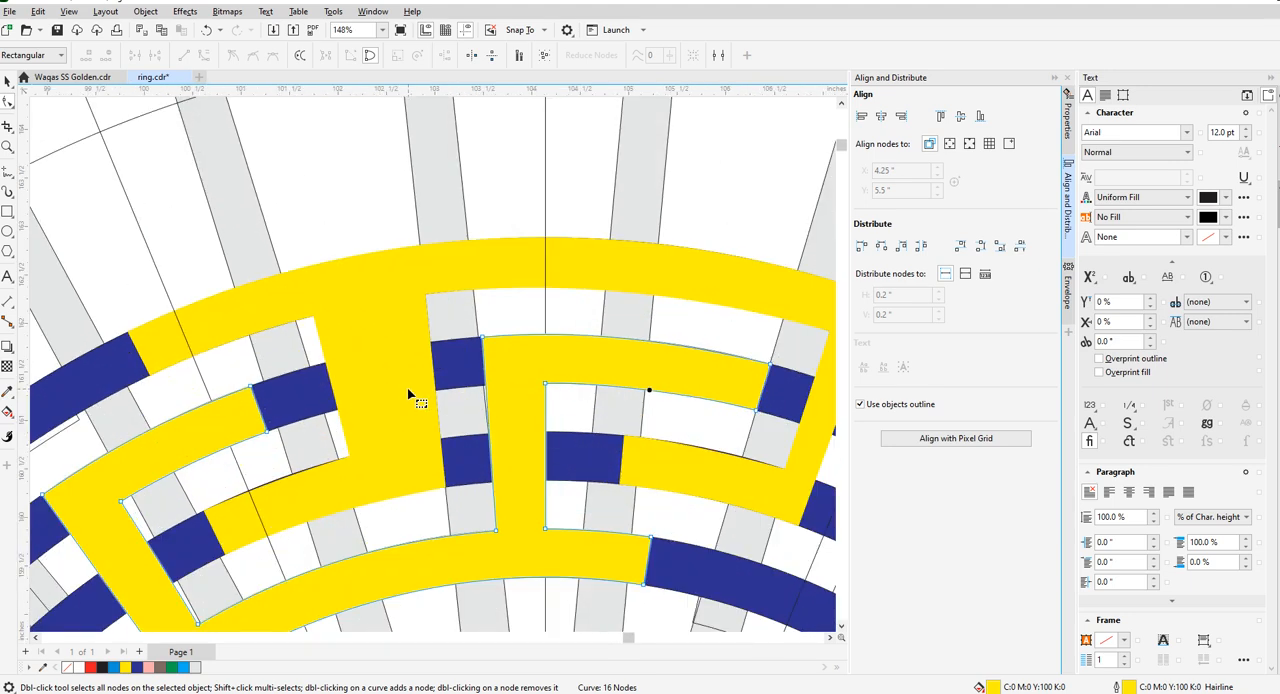
scroll(420, 375, "down", 3)
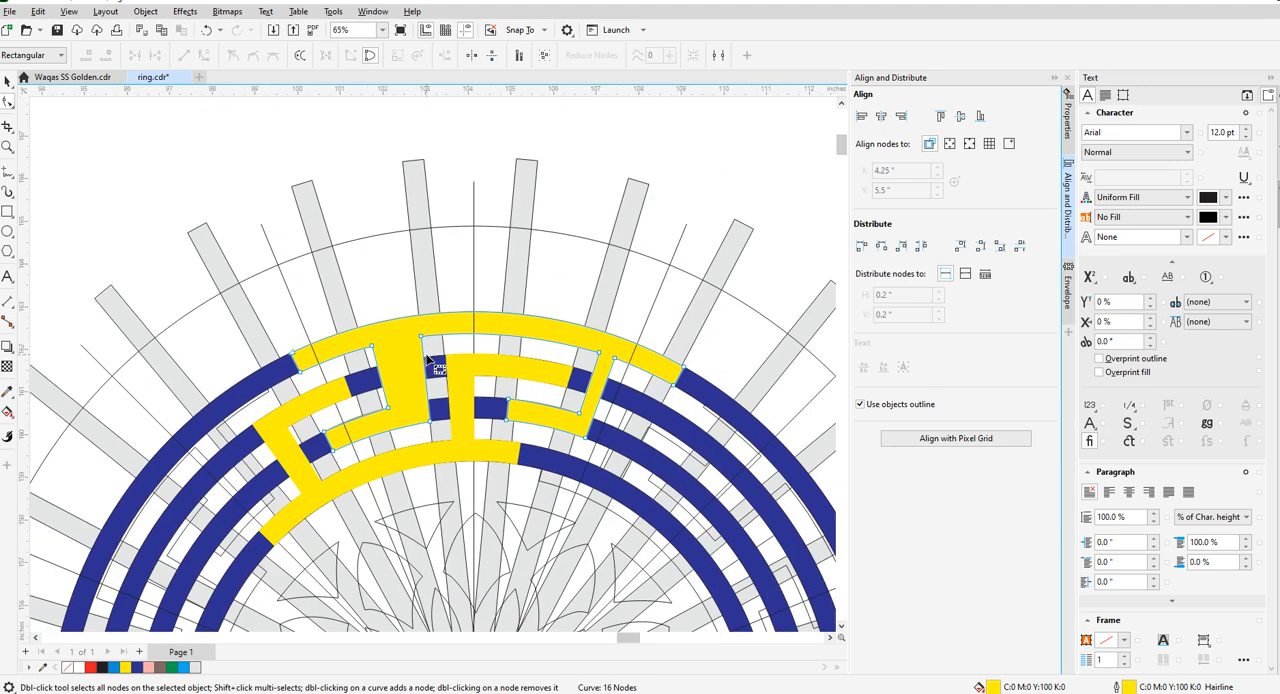
- Inspect the inner yellow key piece's vertical leg and upper corner node against the neighbouring radial bar edge
scroll(427, 362, "up", 3)
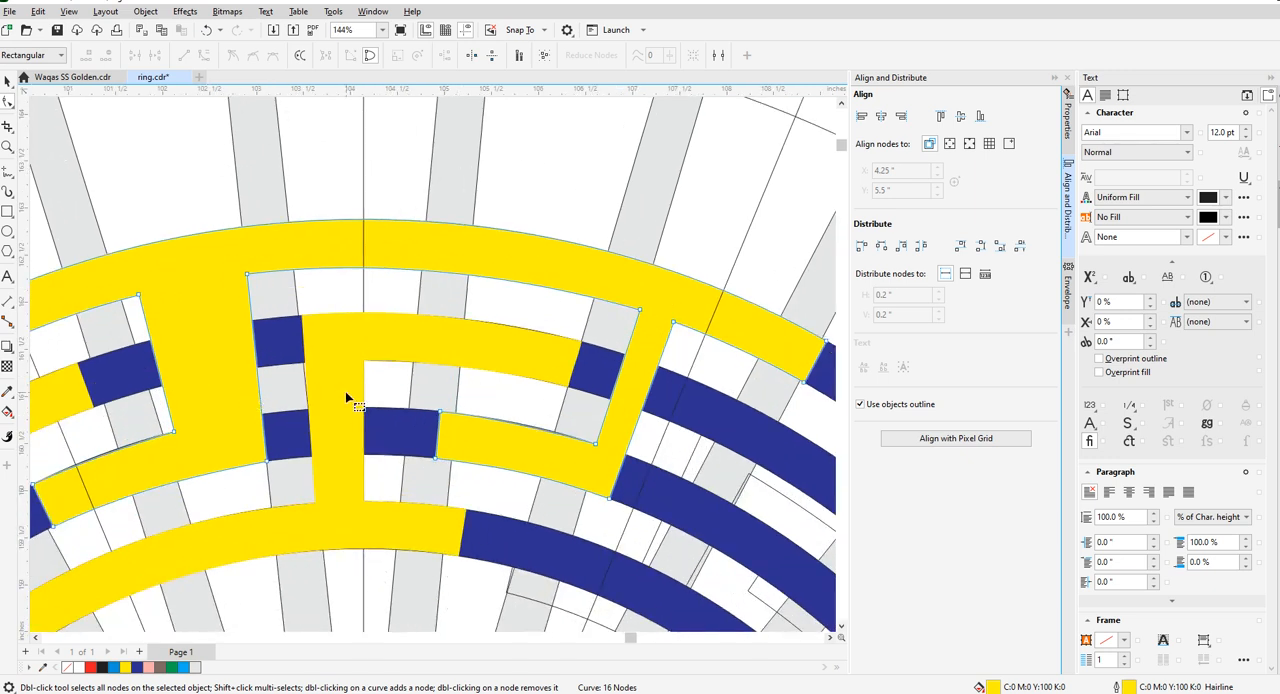
scroll(345, 391, "down", 3)
scroll(345, 375, "up", 3)
scroll(343, 373, "down", 3)
scroll(400, 370, "up", 2)
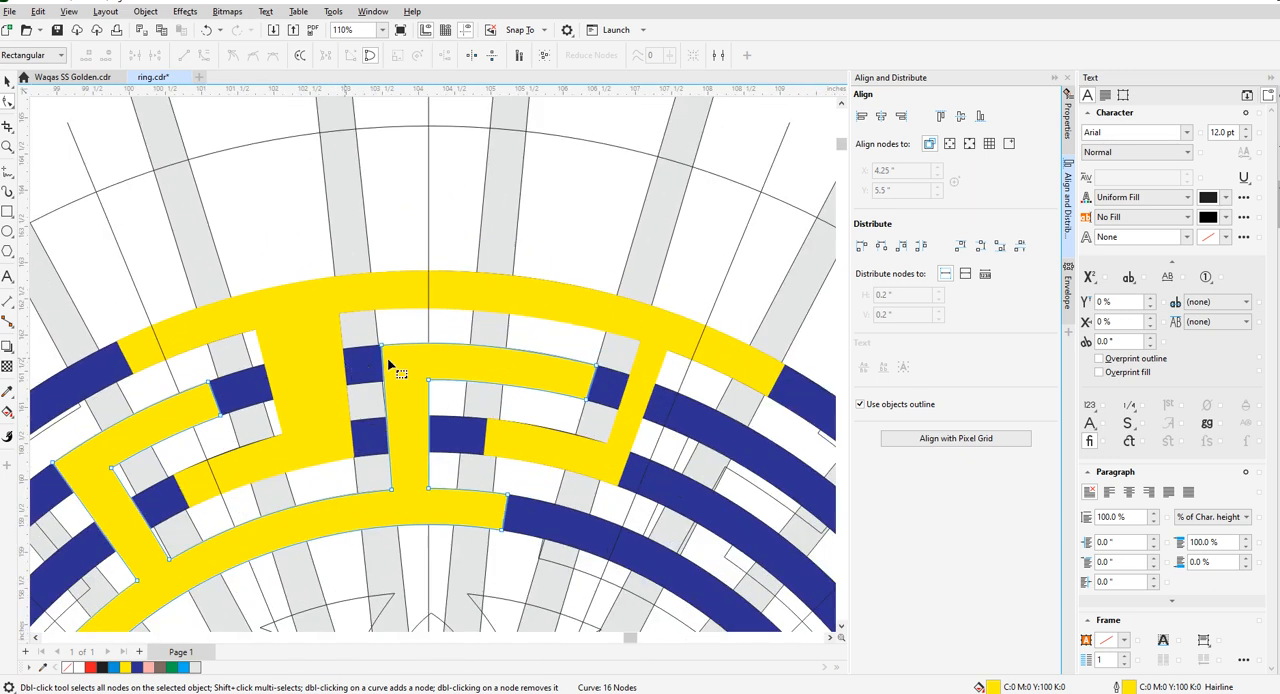
scroll(395, 364, "up", 4)
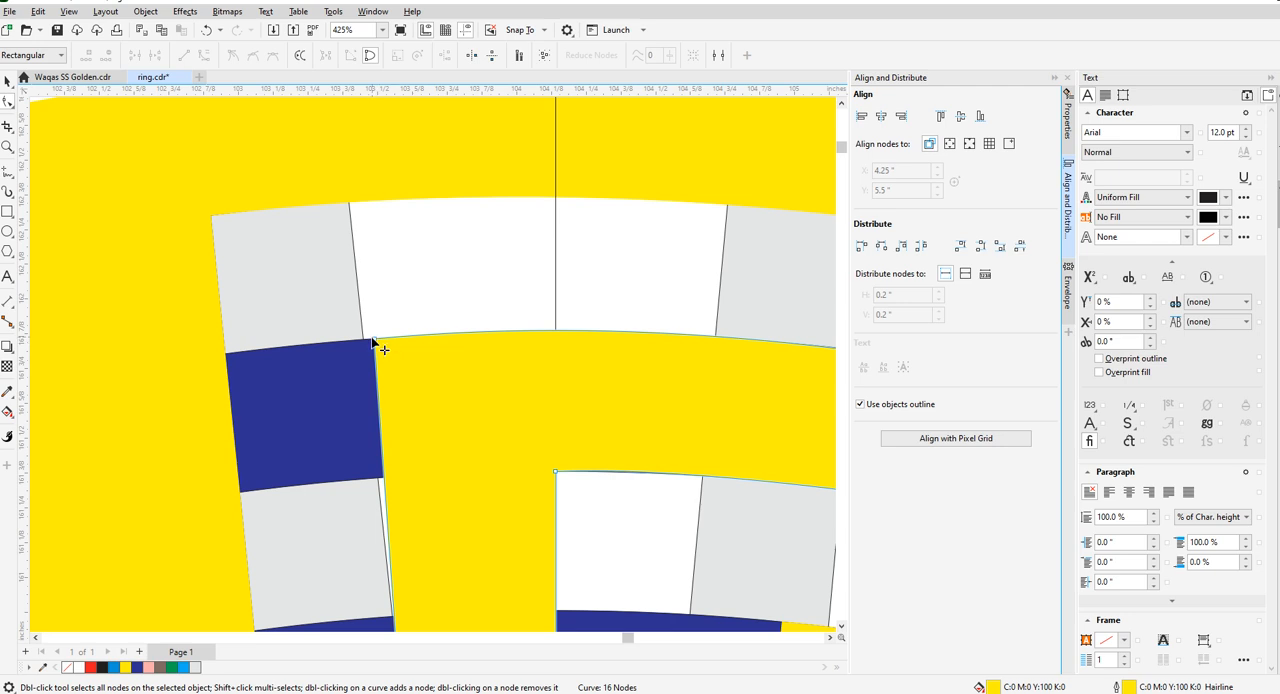
left_click(372, 345)
scroll(391, 337, "down", 2)
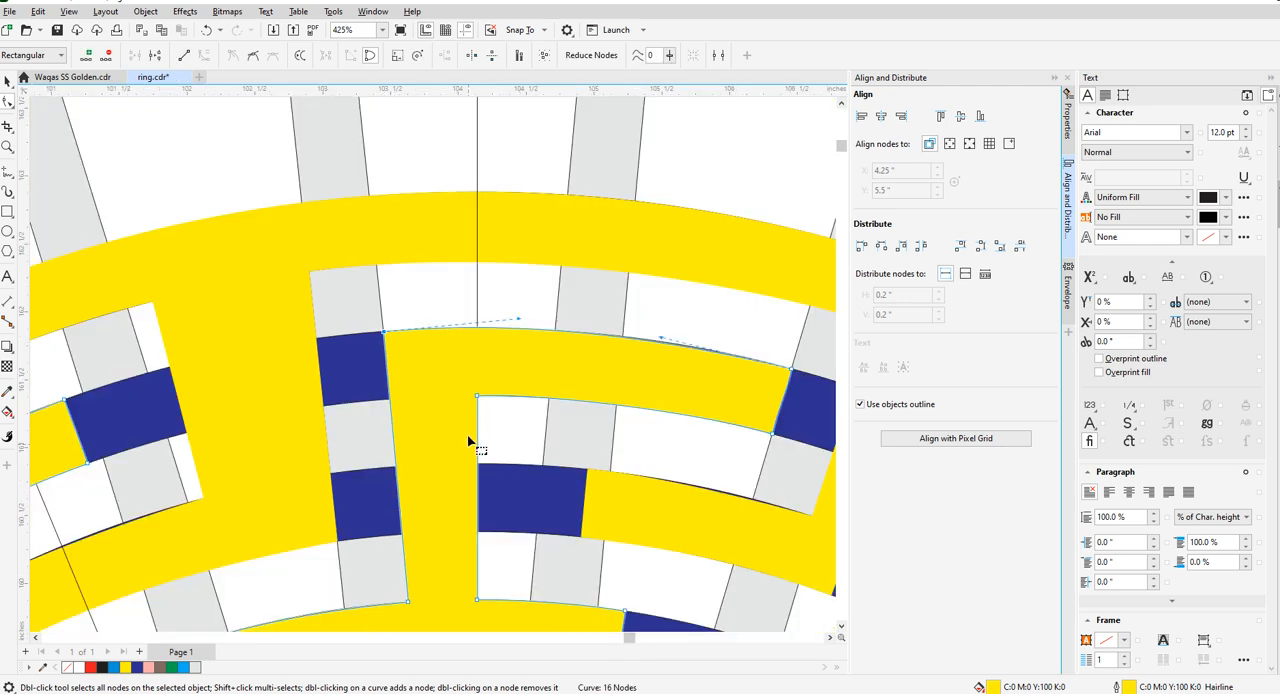
scroll(386, 340, "down", 5)
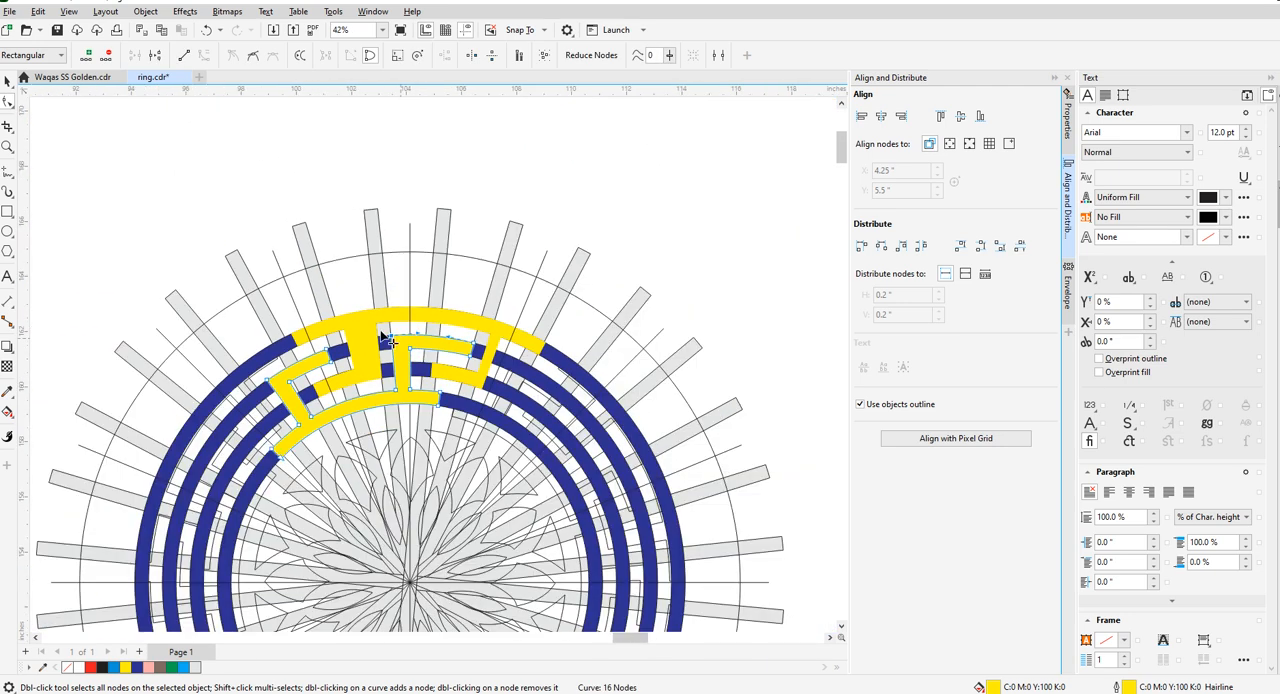
- Leave node editing, clear the selection and save the drawing
left_click(8, 80)
key("Escape")
key("ctrl+s")
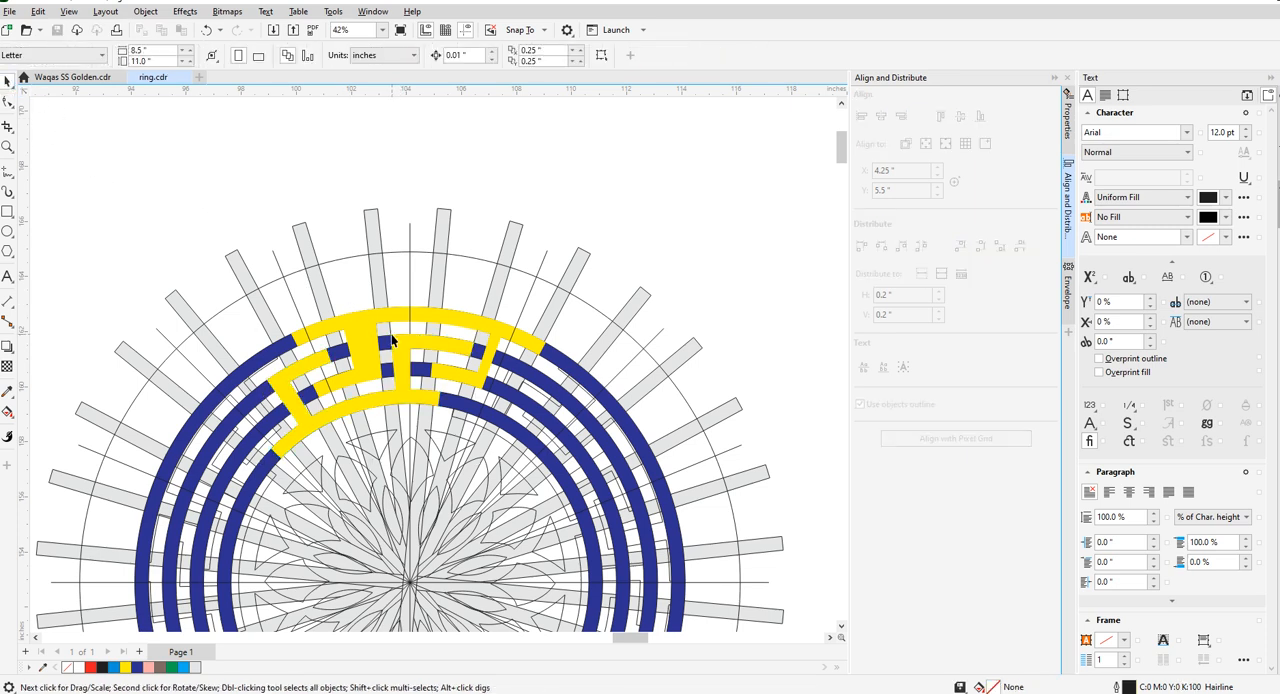
- Duplicate the radial bar group in place and set the copy's rotation angle to 3°
scroll(415, 350, "down", 2)
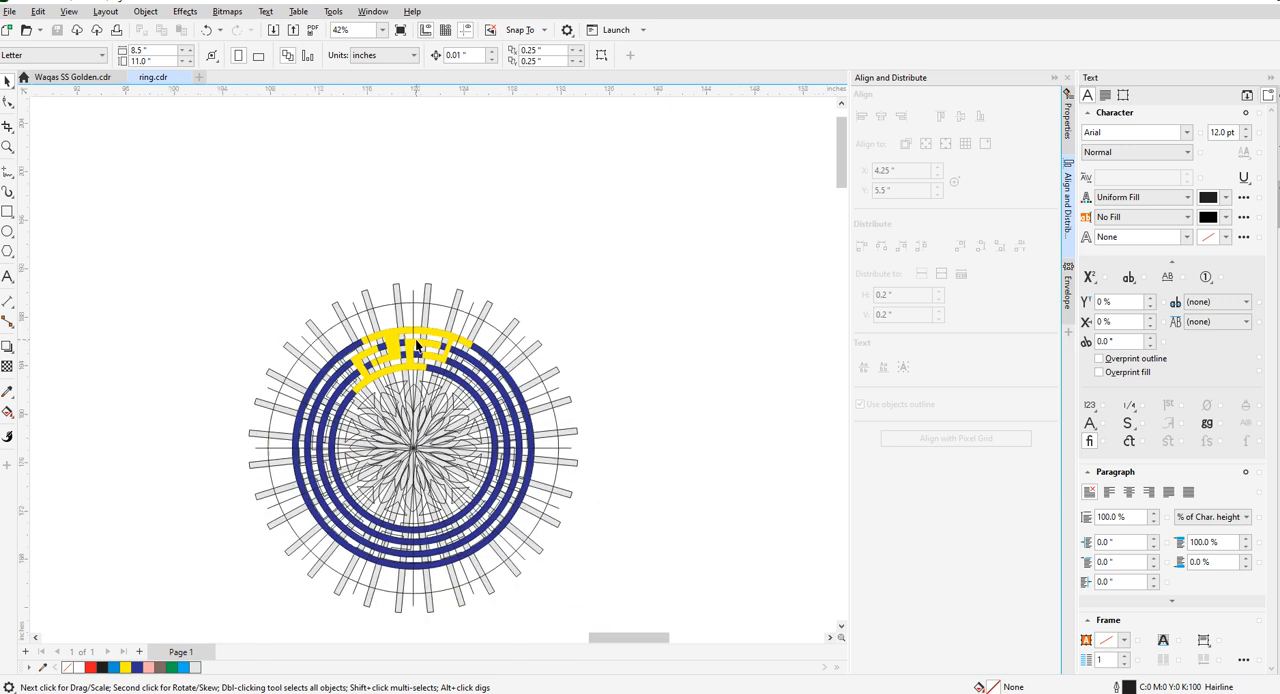
scroll(420, 338, "up", 3)
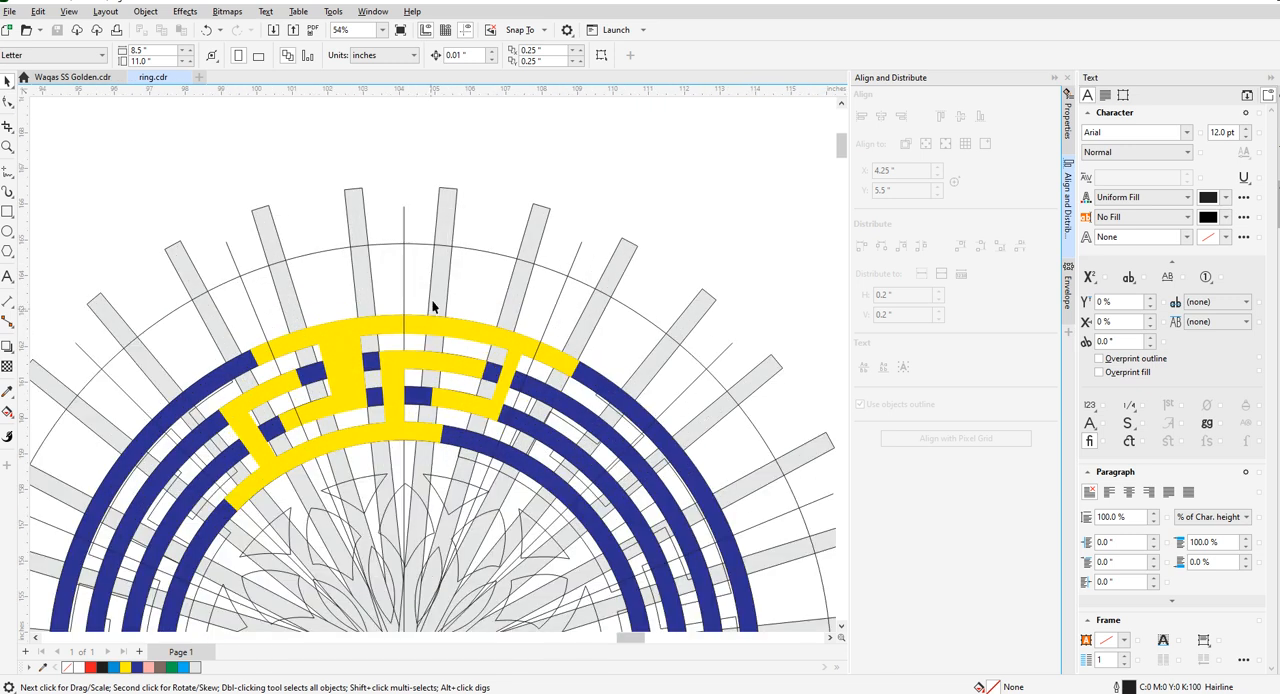
scroll(464, 394, "up", 3)
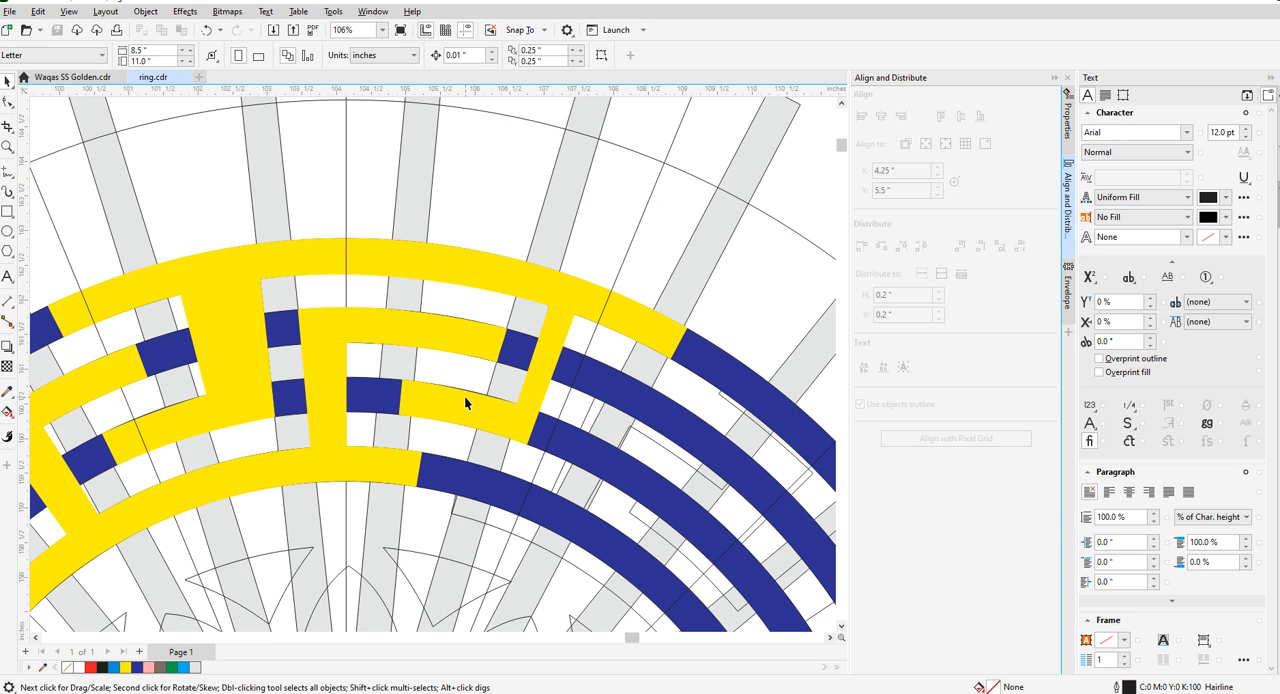
left_click(387, 350)
scroll(387, 350, "down", 5)
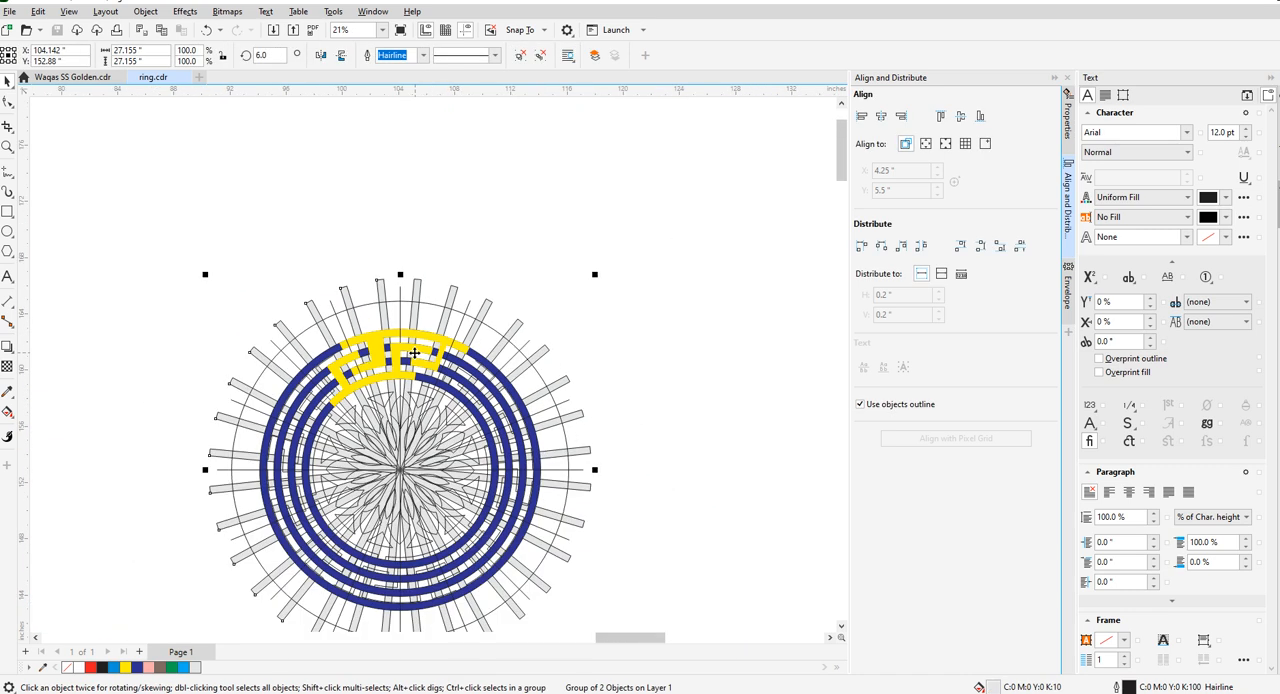
key("KP_Add")
left_click_drag(276, 56, 228, 60)
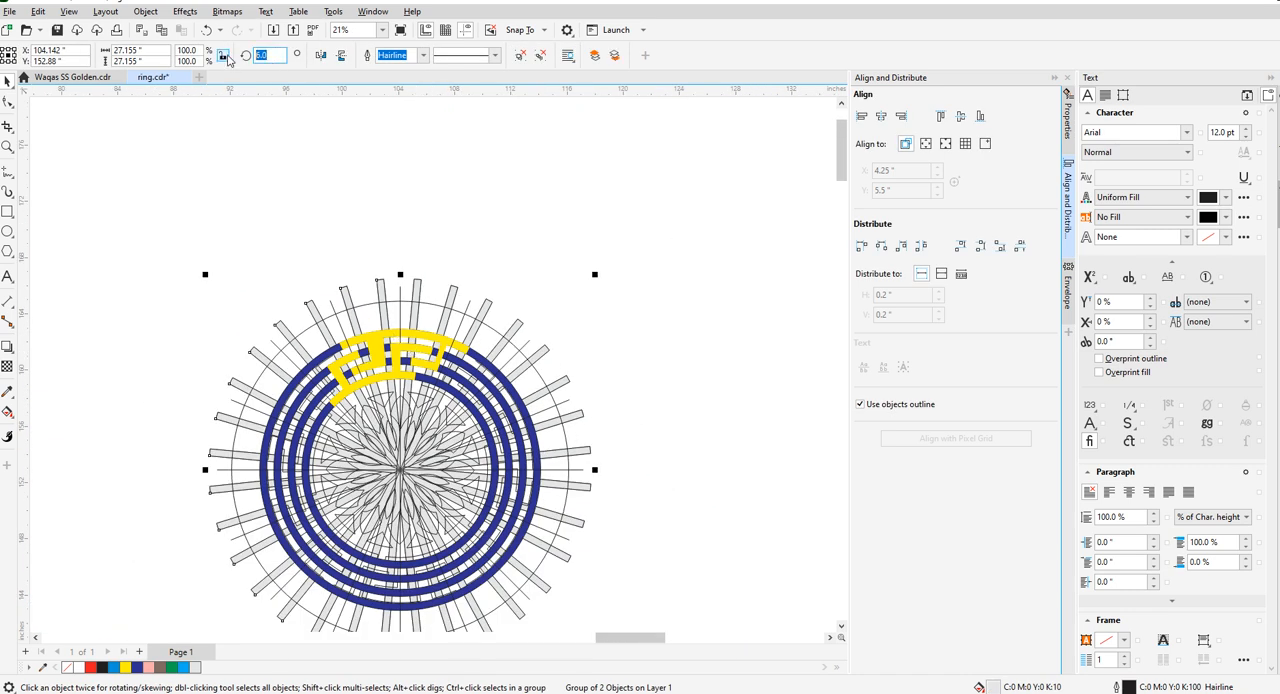
key("Return")
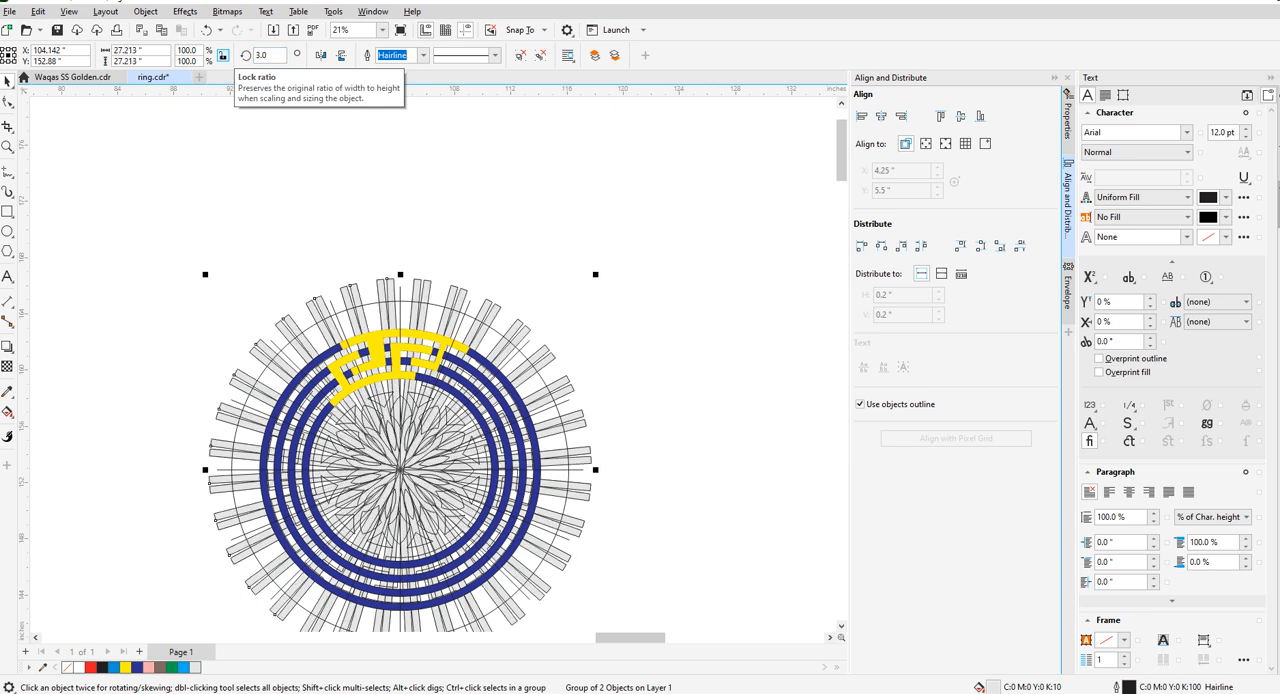
- Try a 2° rotation for the duplicated radial bar group, and set its rotation angle to 0°
left_click(265, 58)
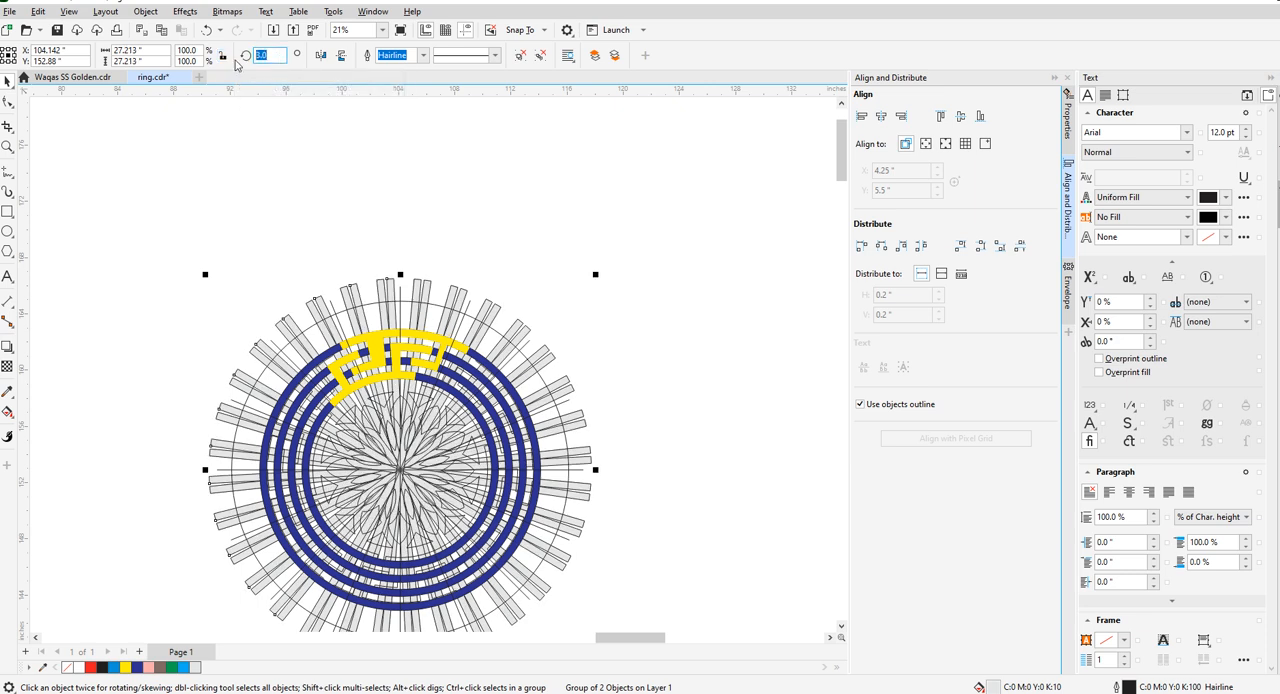
key("Return")
left_click(270, 54)
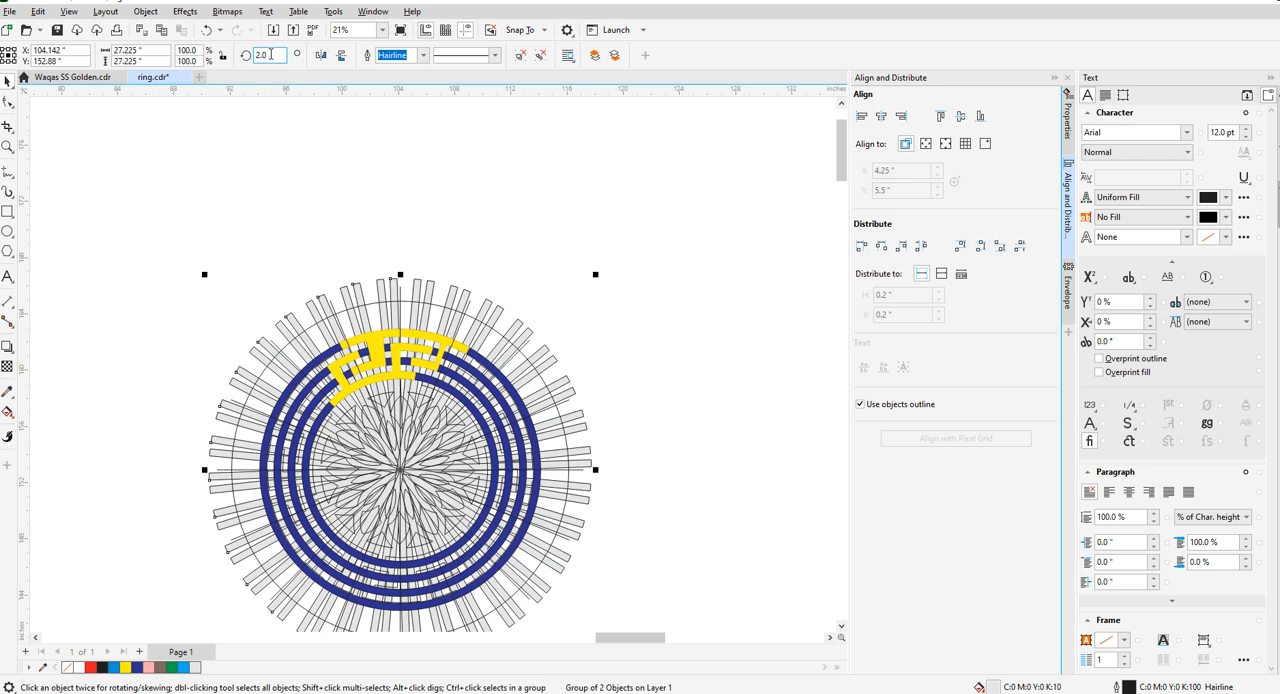
type("0")
key("Return")
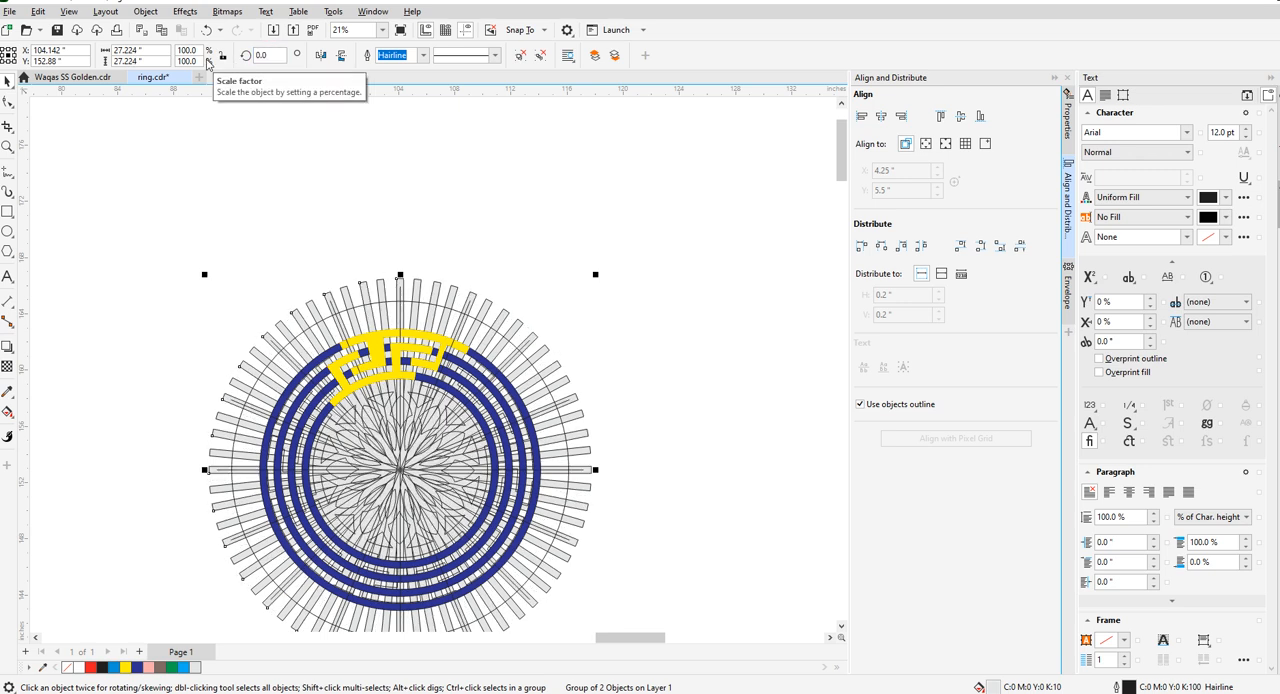
- Clear the selection and save the drawing with the added set of radial bars
left_click(361, 205)
scroll(400, 307, "up", 4)
scroll(365, 266, "down", 4)
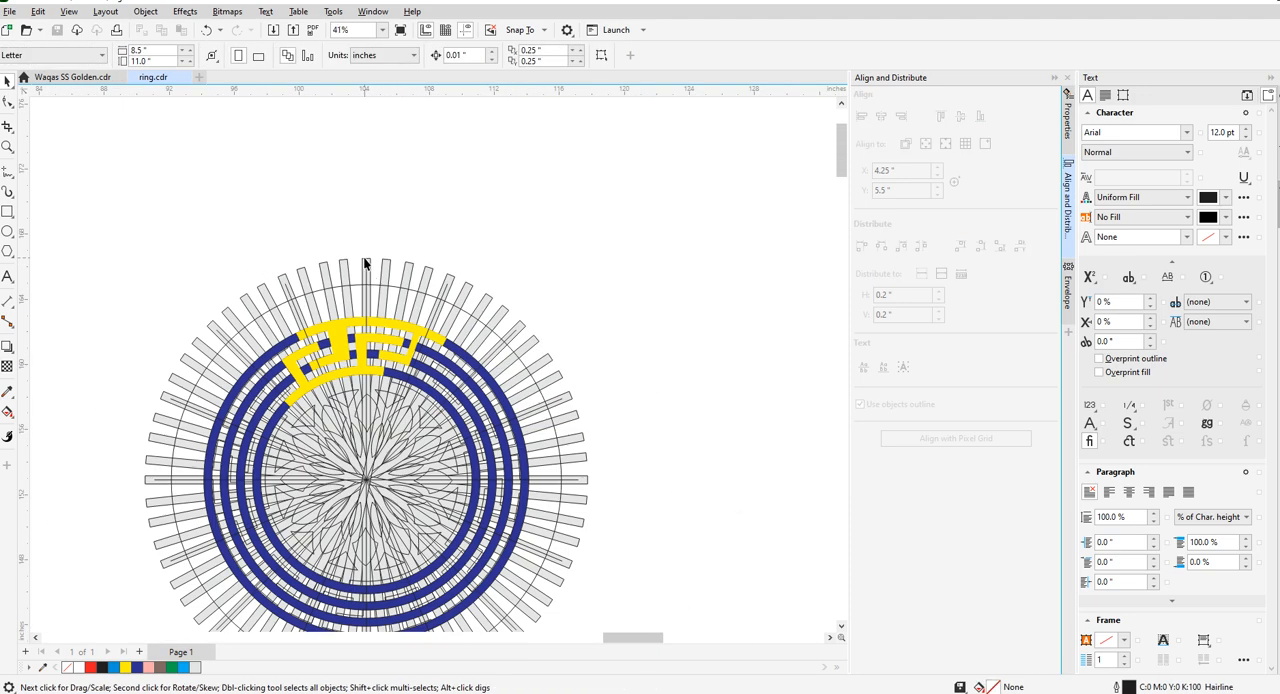
key("ctrl+s")
- Examine how the edges of the yellow key pieces line up with the doubled set of radial bars
scroll(373, 355, "up", 2)
scroll(373, 355, "up", 2)
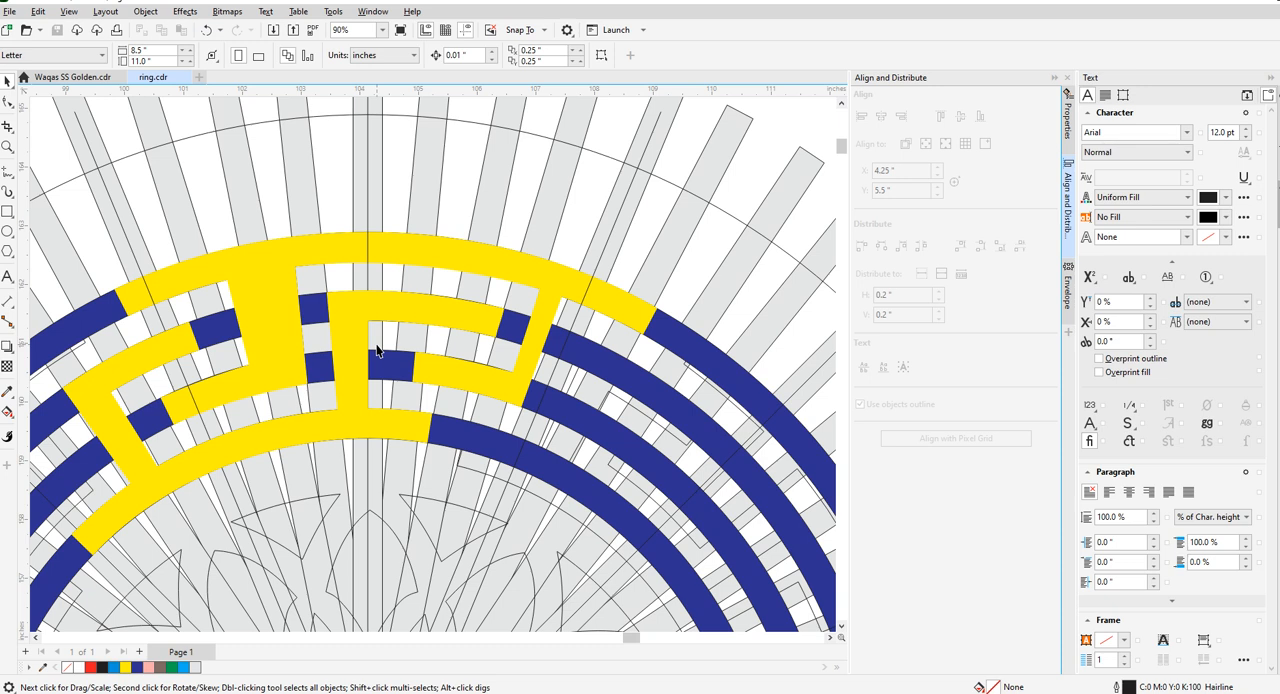
scroll(377, 350, "down", 4)
scroll(377, 349, "up", 4)
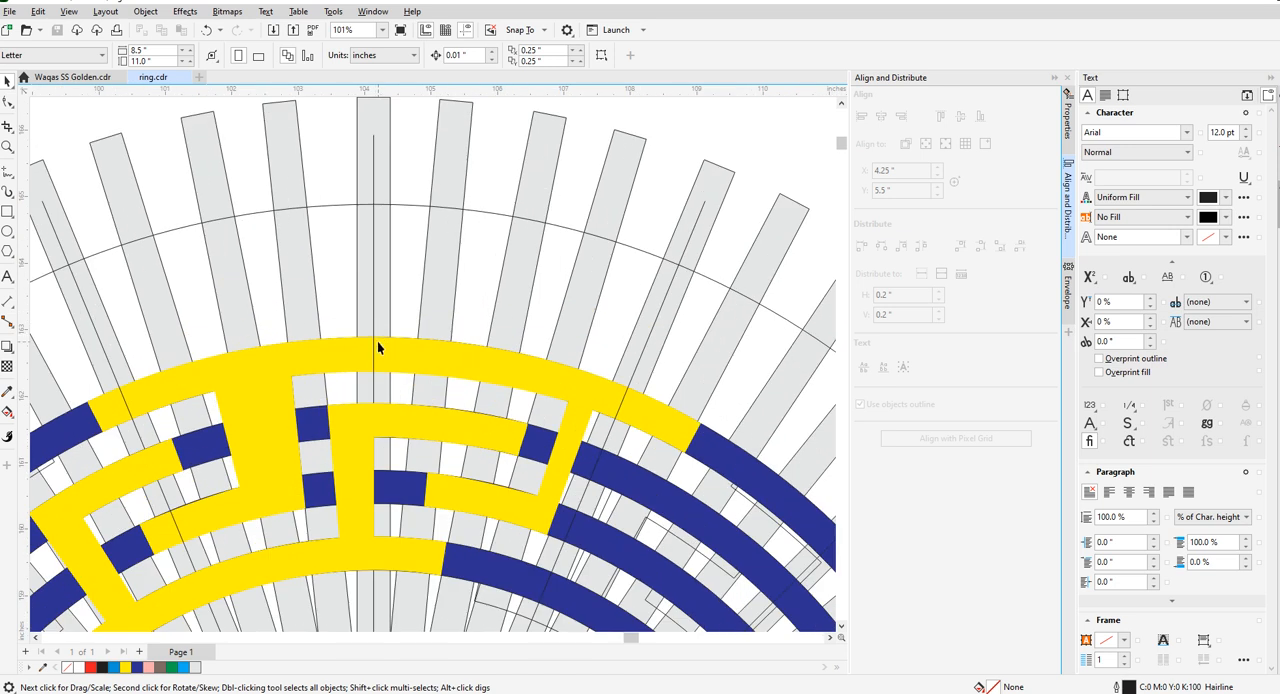
scroll(377, 341, "down", 4)
scroll(503, 518, "up", 4)
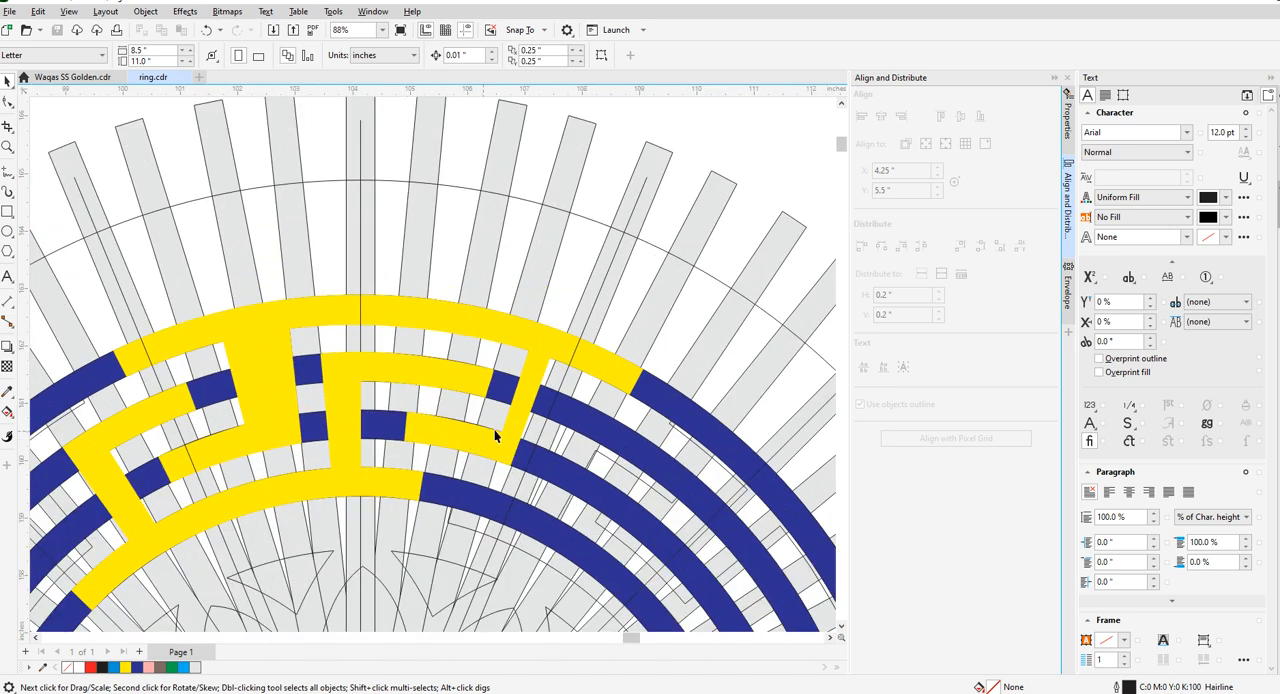
scroll(479, 430, "up", 2)
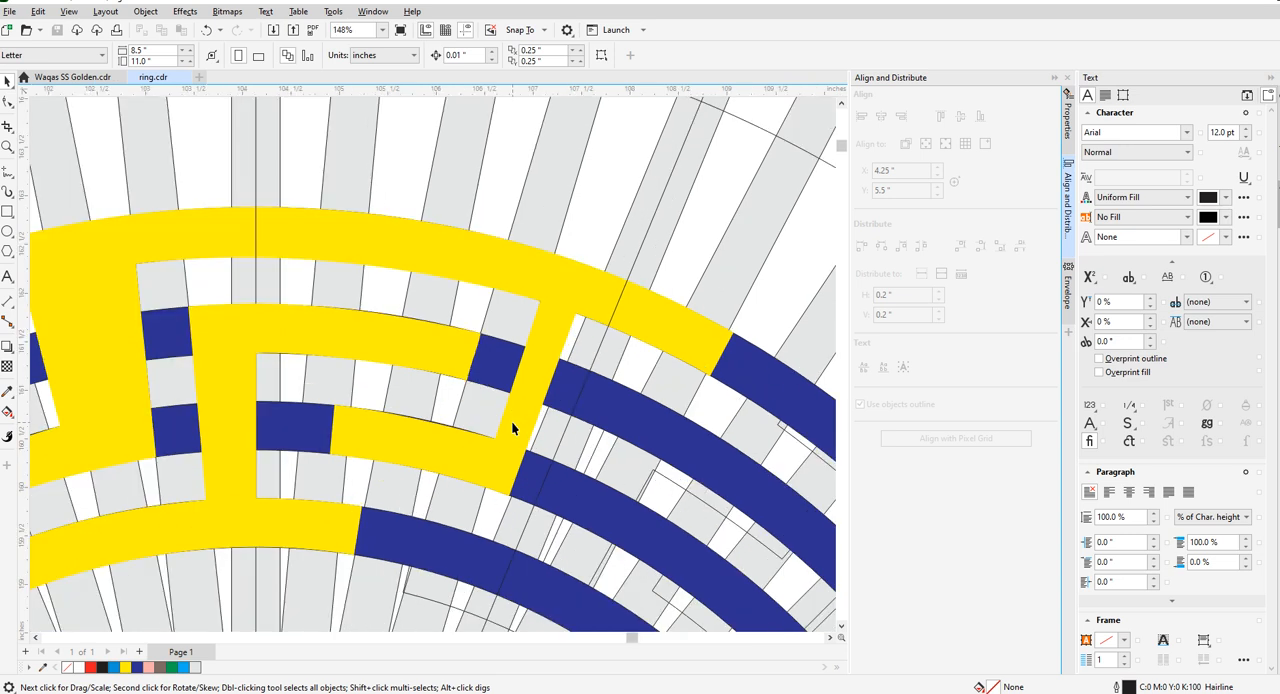
scroll(511, 420, "down", 3)
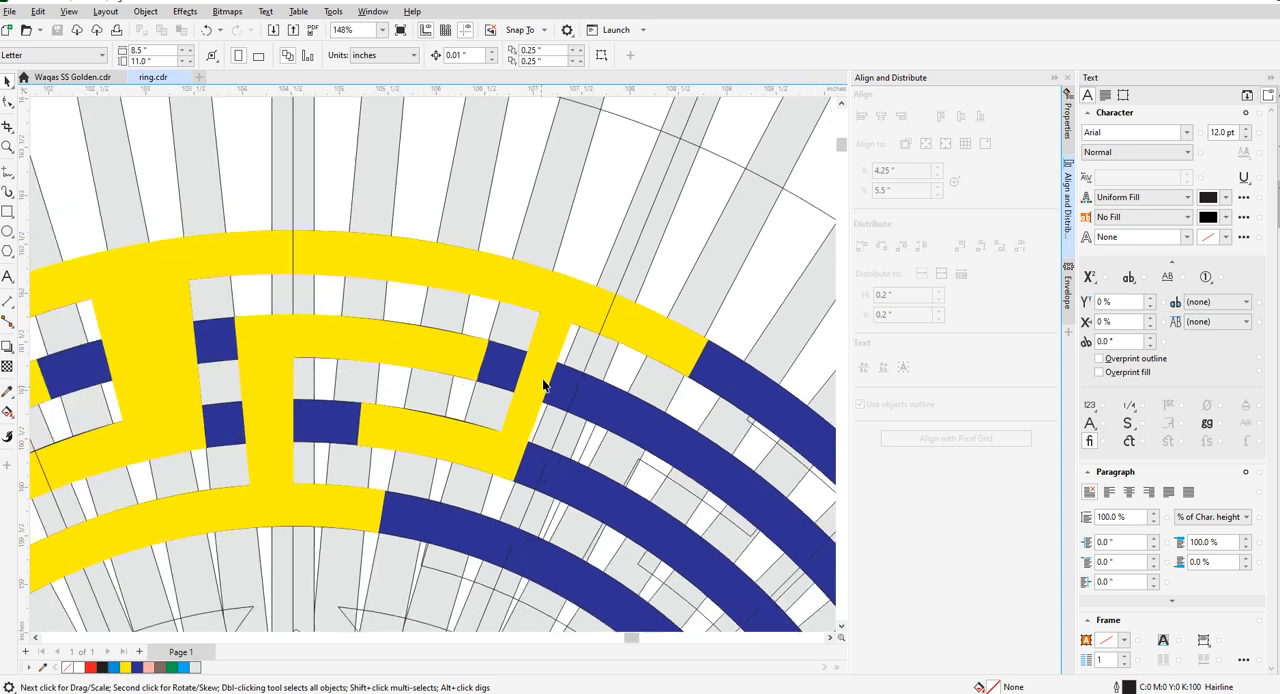
scroll(358, 363, "up", 3)
- Move the two right-edge nodes of the inner key piece's vertical leg 0.25 in left, onto the vertical bar's left edge
left_click(358, 363)
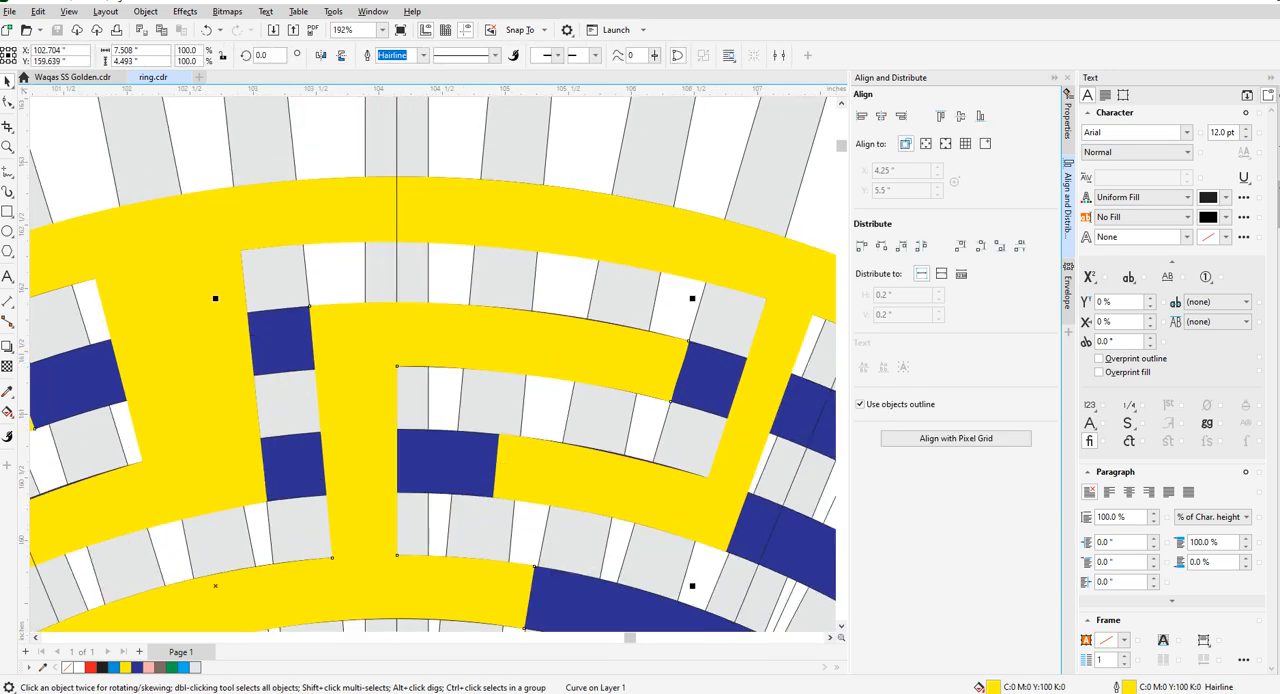
scroll(391, 380, "up", 1)
key("F10")
left_click_drag(408, 372, 368, 373)
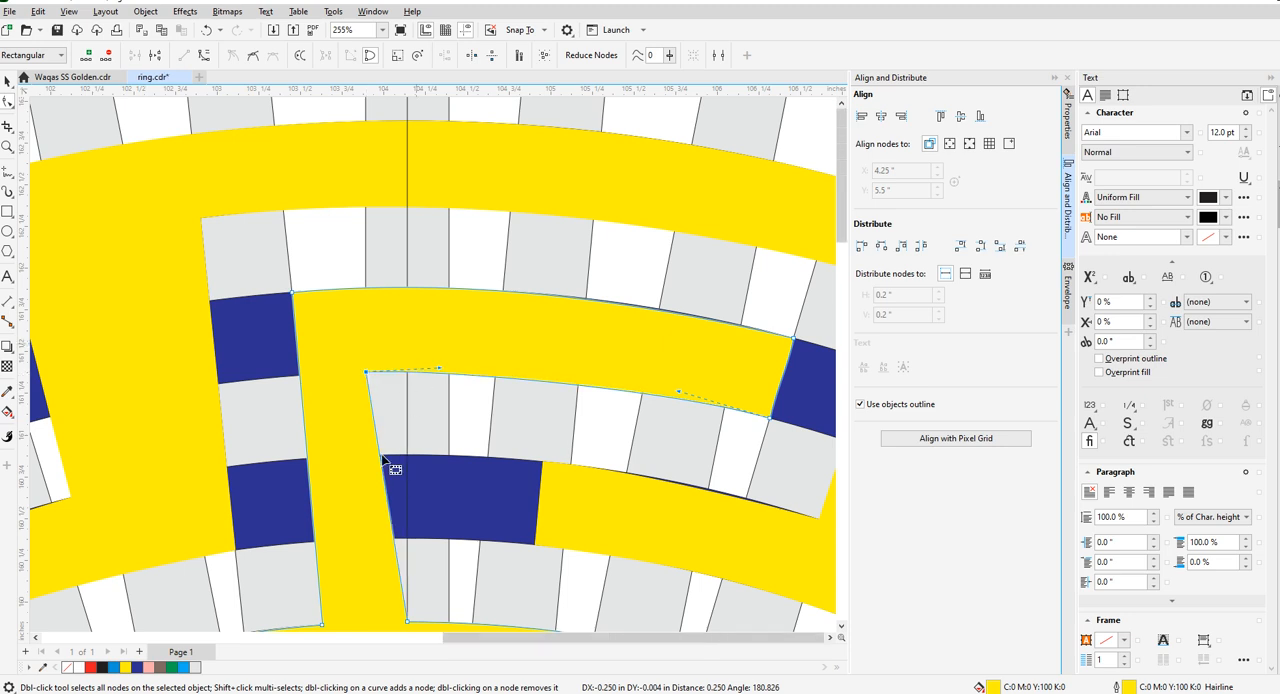
scroll(400, 470, "down", 2)
scroll(420, 513, "up", 1)
left_click_drag(410, 502, 370, 501)
scroll(430, 405, "down", 4)
scroll(430, 405, "up", 3)
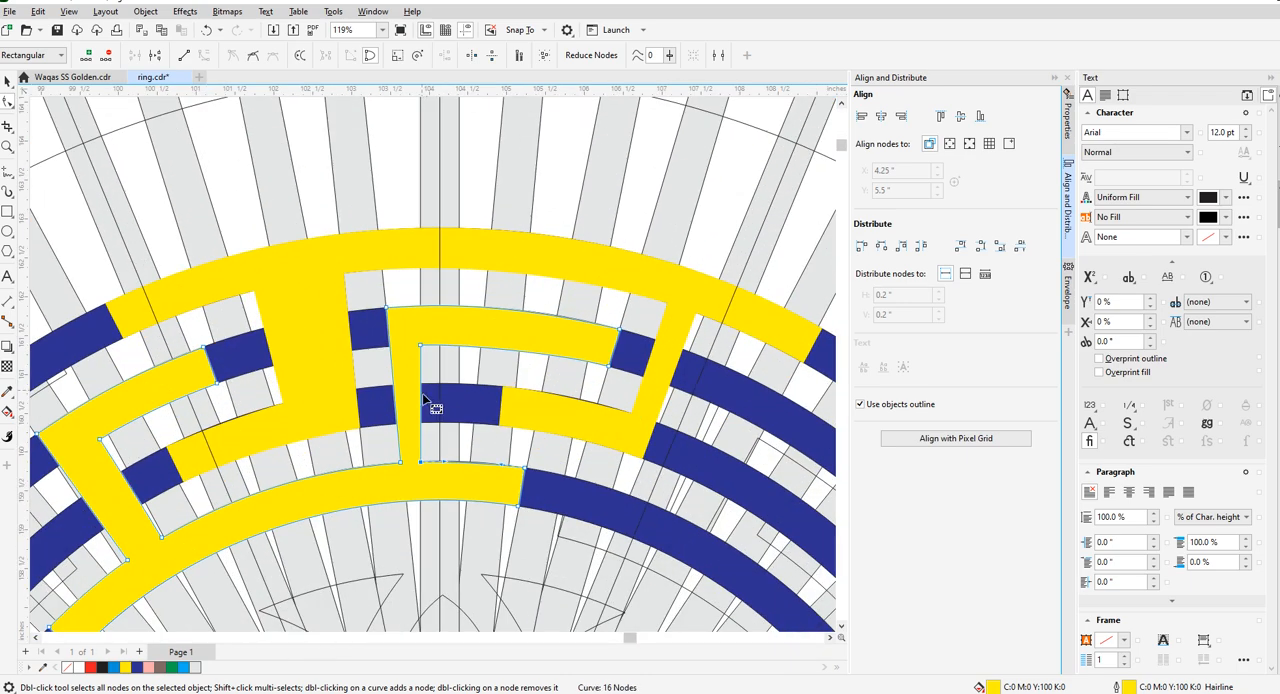
scroll(436, 405, "down", 3)
left_click(7, 82)
left_click(80, 113)
- Delete the duplicated radial bar group with the 0° rotation angle
scroll(433, 341, "down", 3)
scroll(433, 341, "up", 3)
scroll(433, 340, "up", 1)
scroll(420, 300, "down", 3)
scroll(427, 228, "down", 2)
scroll(430, 300, "up", 5)
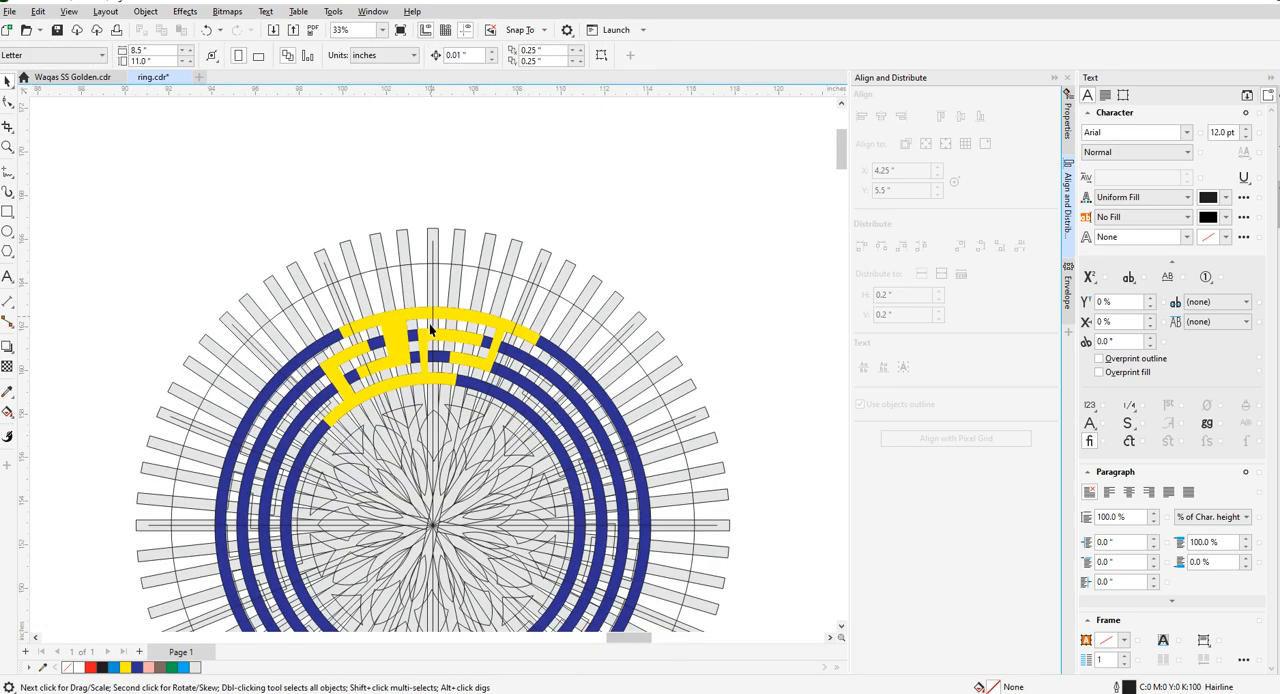
scroll(428, 212, "down", 3)
left_click(426, 243)
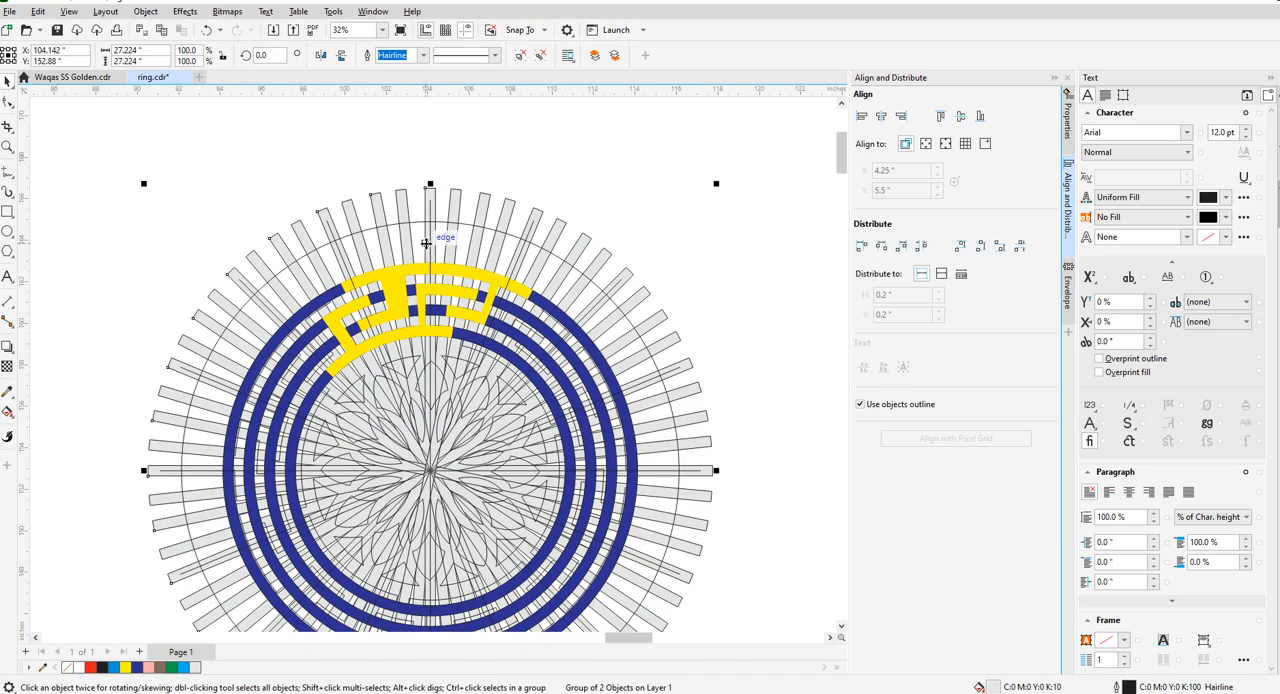
key("Escape")
scroll(420, 285, "up", 4)
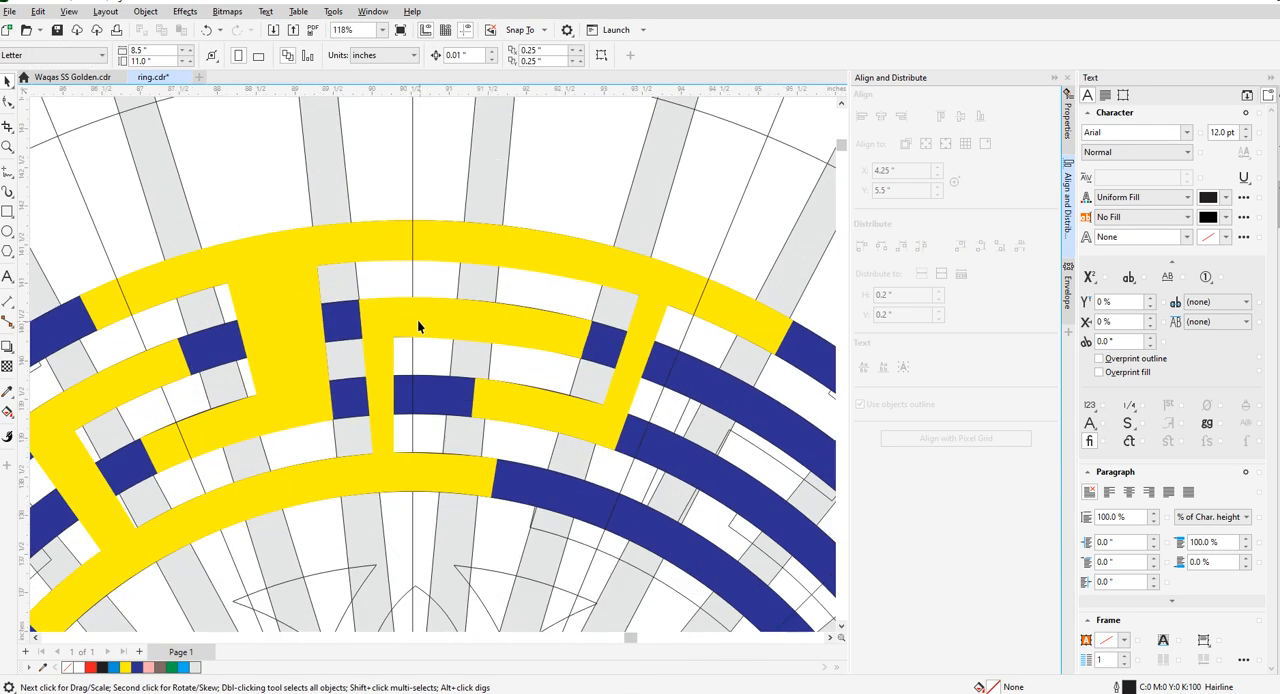
- Move the remaining radial bar group horizontally to the left, clear of the medallion, to X 57.956 in
left_click(409, 319)
scroll(409, 322, "down", 4)
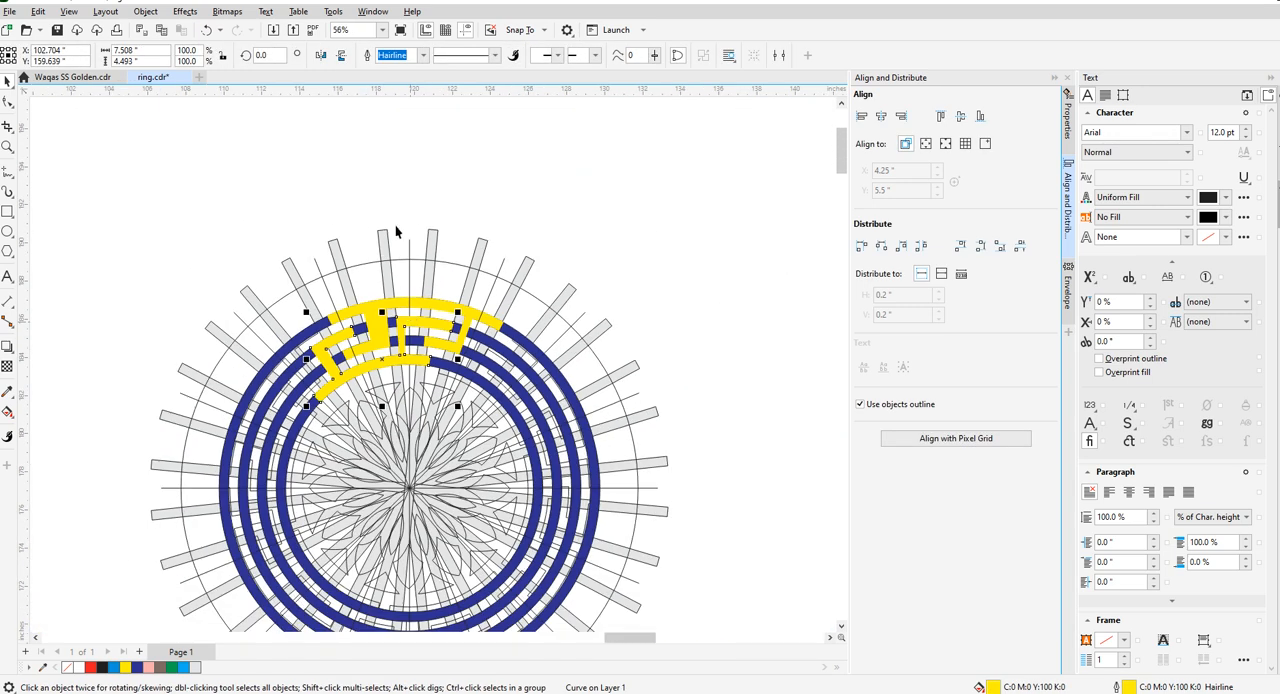
left_click(391, 246)
left_click(388, 246)
scroll(457, 219, "down", 4)
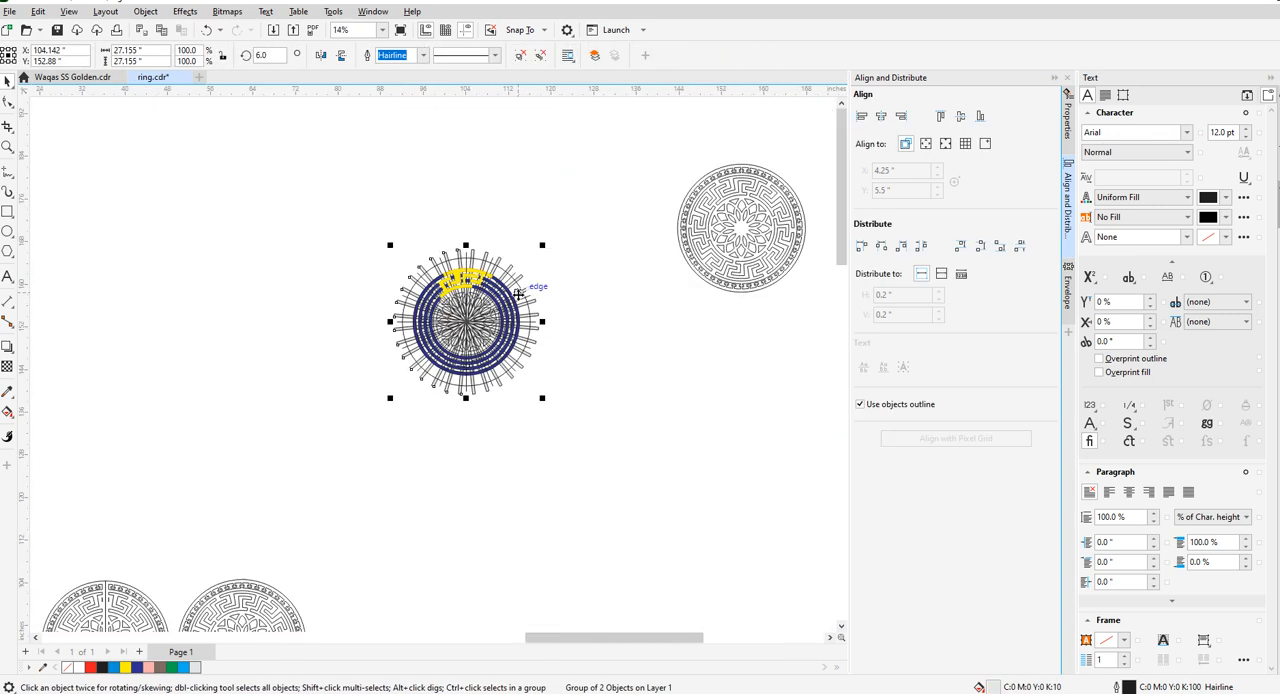
left_click_drag(467, 321, 221, 321)
left_click(221, 465)
- Ungroup the separated radial bars and try removing two neighbouring bars just left of vertical
scroll(186, 322, "up", 3)
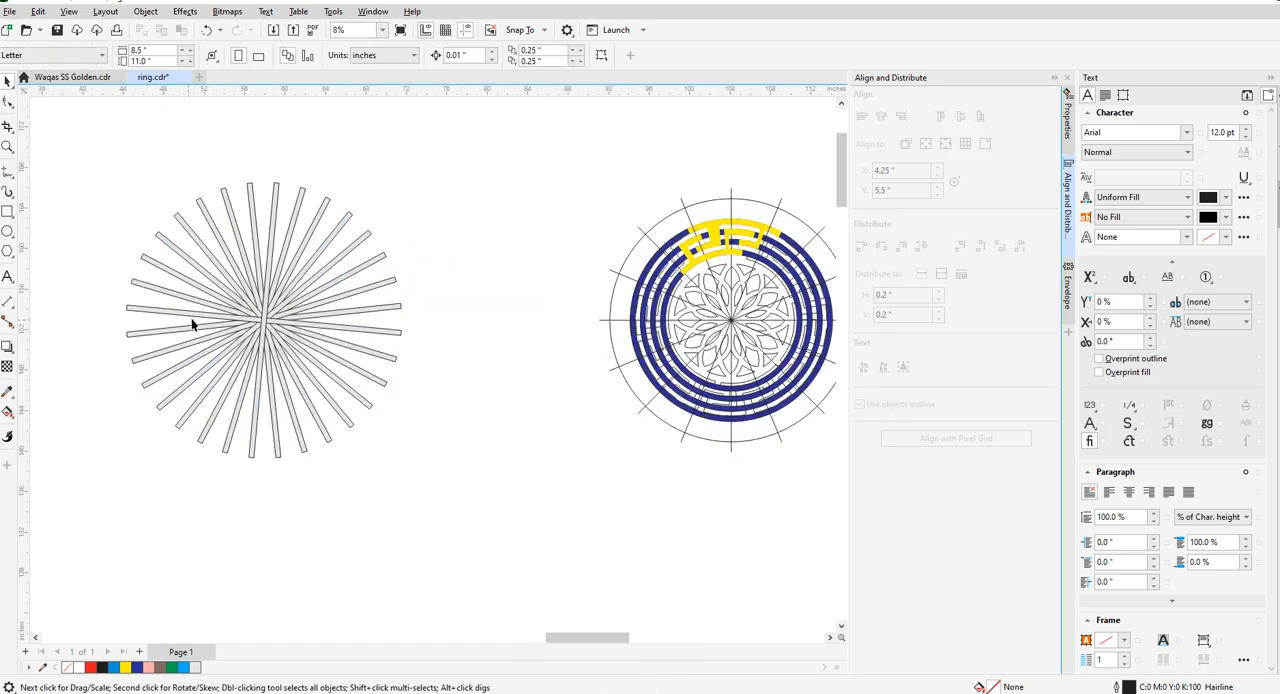
scroll(384, 326, "down", 2)
scroll(339, 313, "up", 1)
left_click(340, 314)
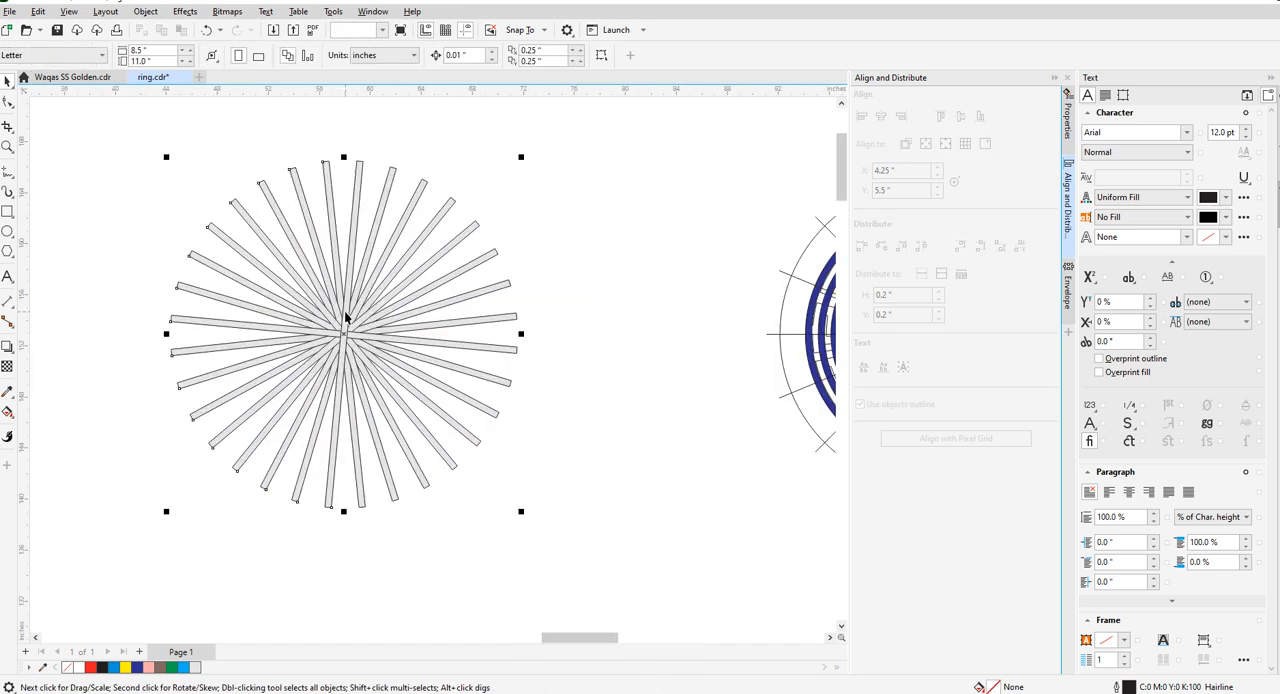
left_click(293, 188)
left_click(294, 184)
key("Delete")
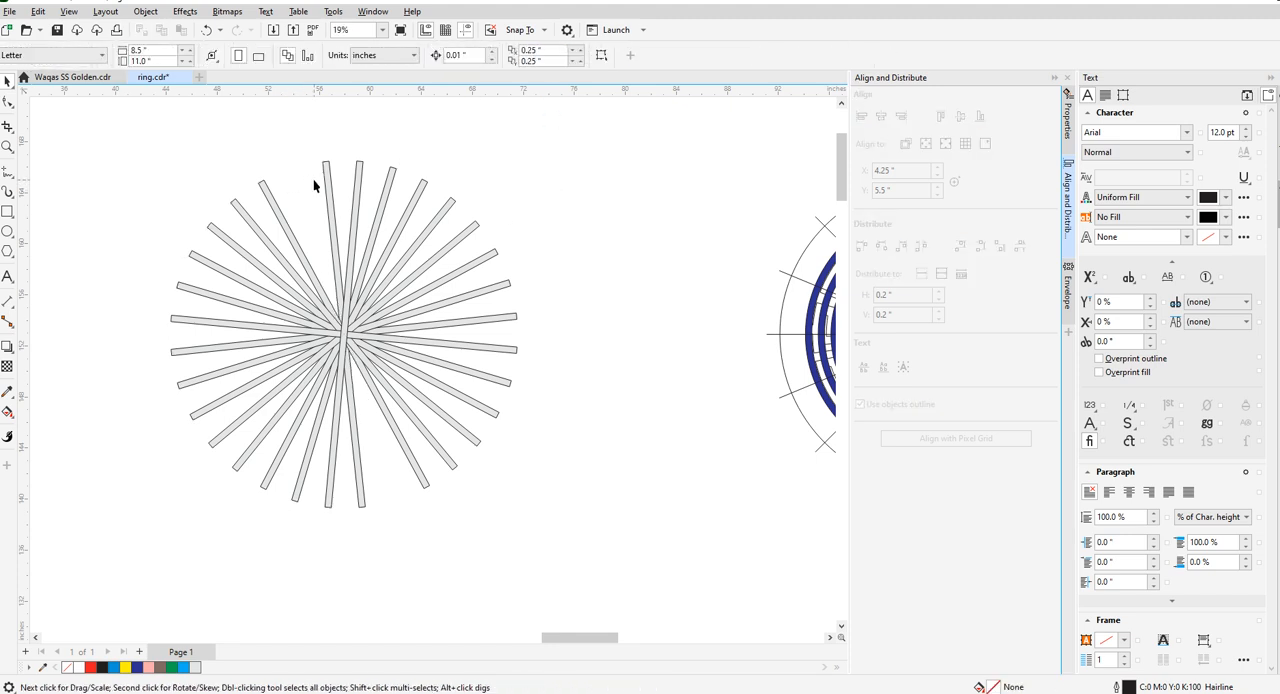
left_click(325, 176)
key("Delete")
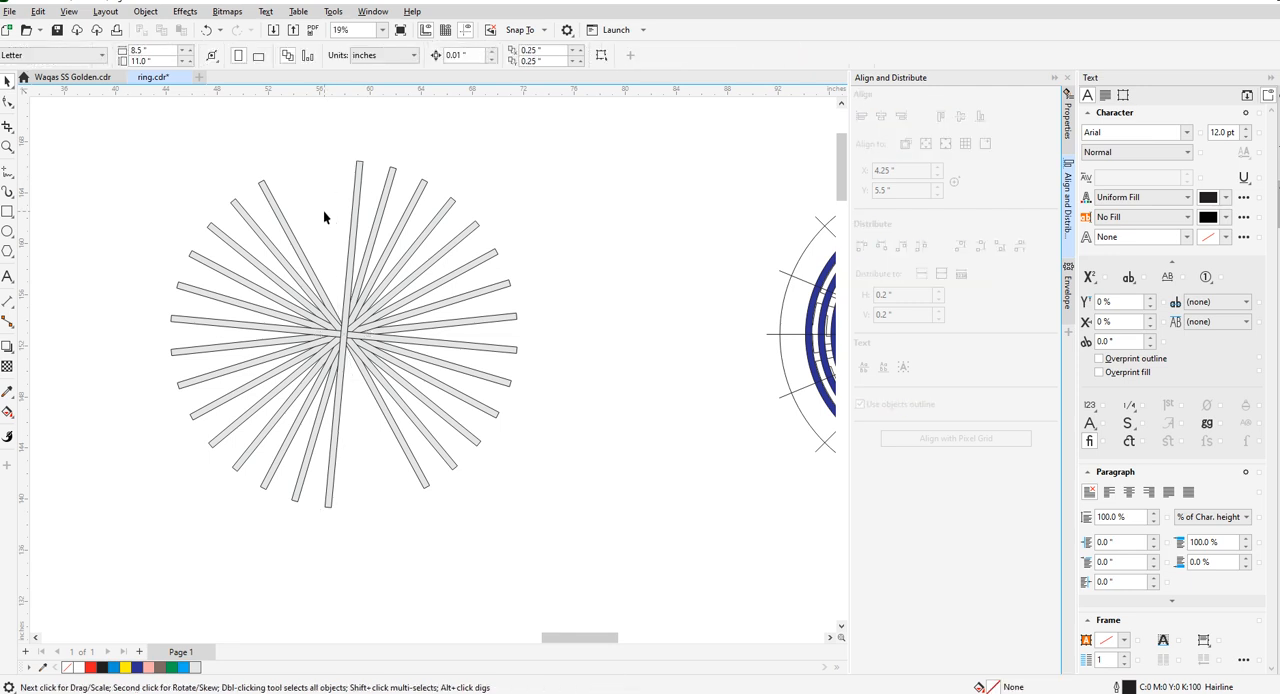
- Undo the two bar deletions and the ungrouping of the separated radial bars
key("ctrl+z")
key("ctrl+z")
key("ctrl+z")
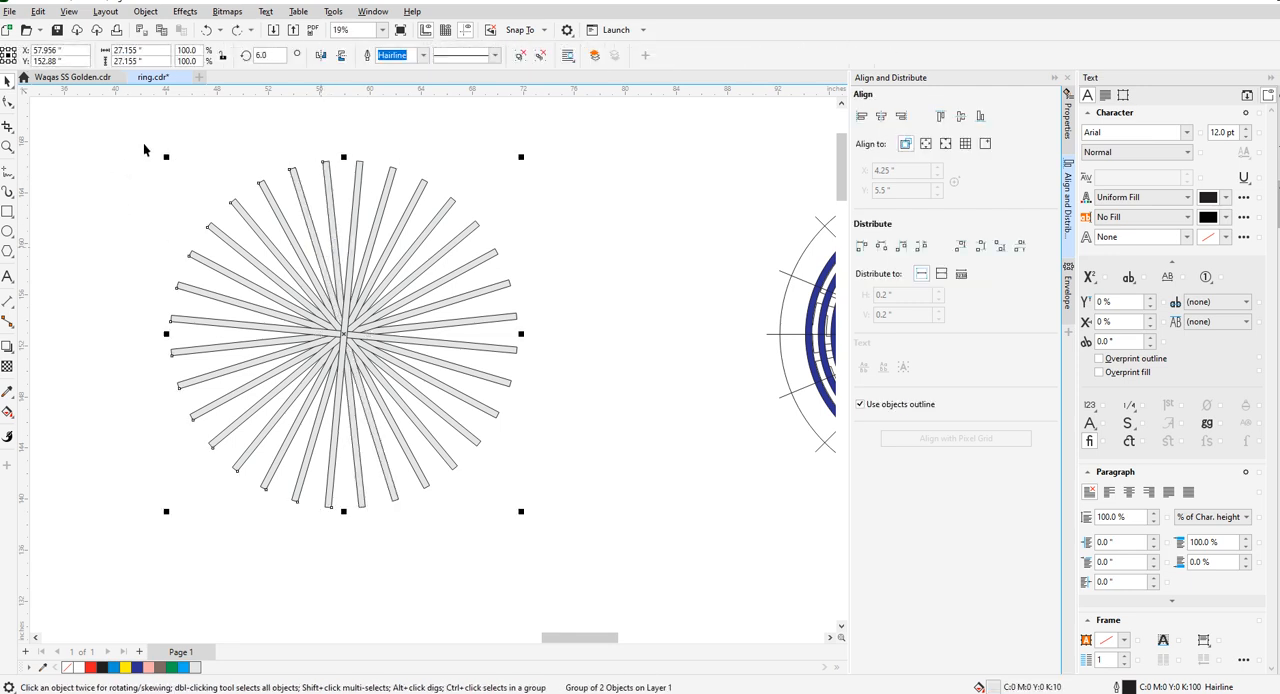
- Set the separated radial bar group's rotation angle to 0°
type("0")
key("Return")
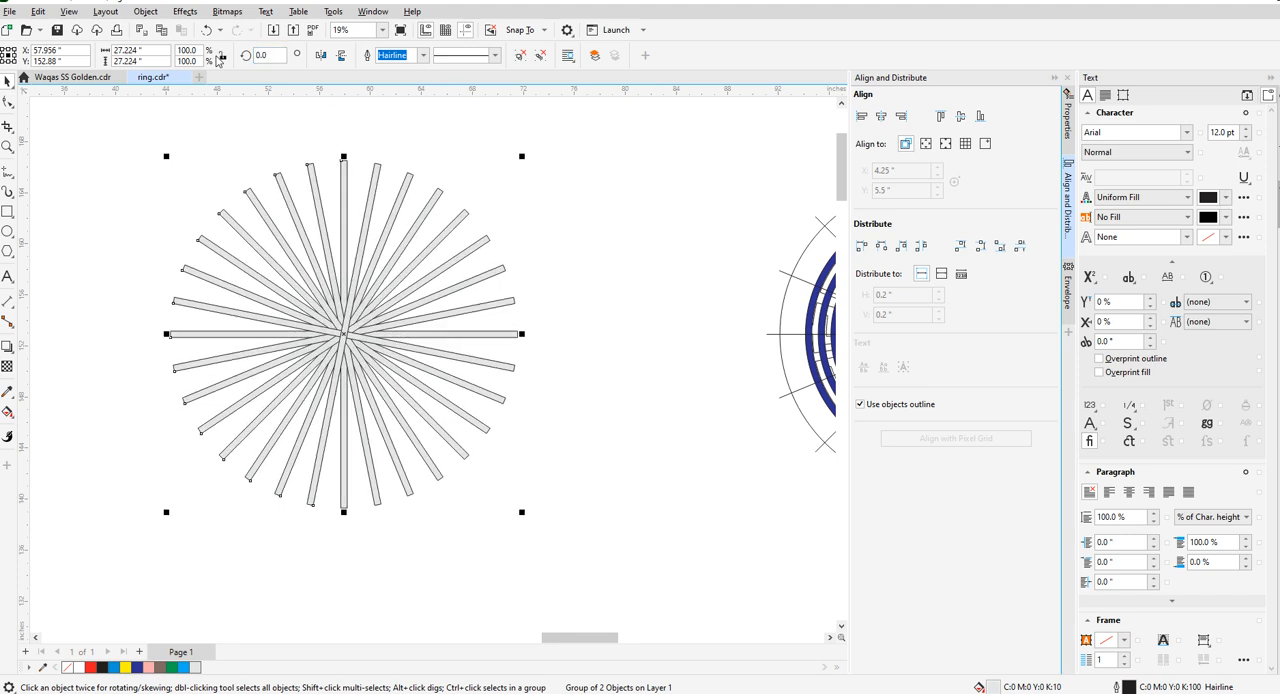
- Delete every second radial bar set, including the one at 11.25°, from the separated bar circle
left_click(204, 105)
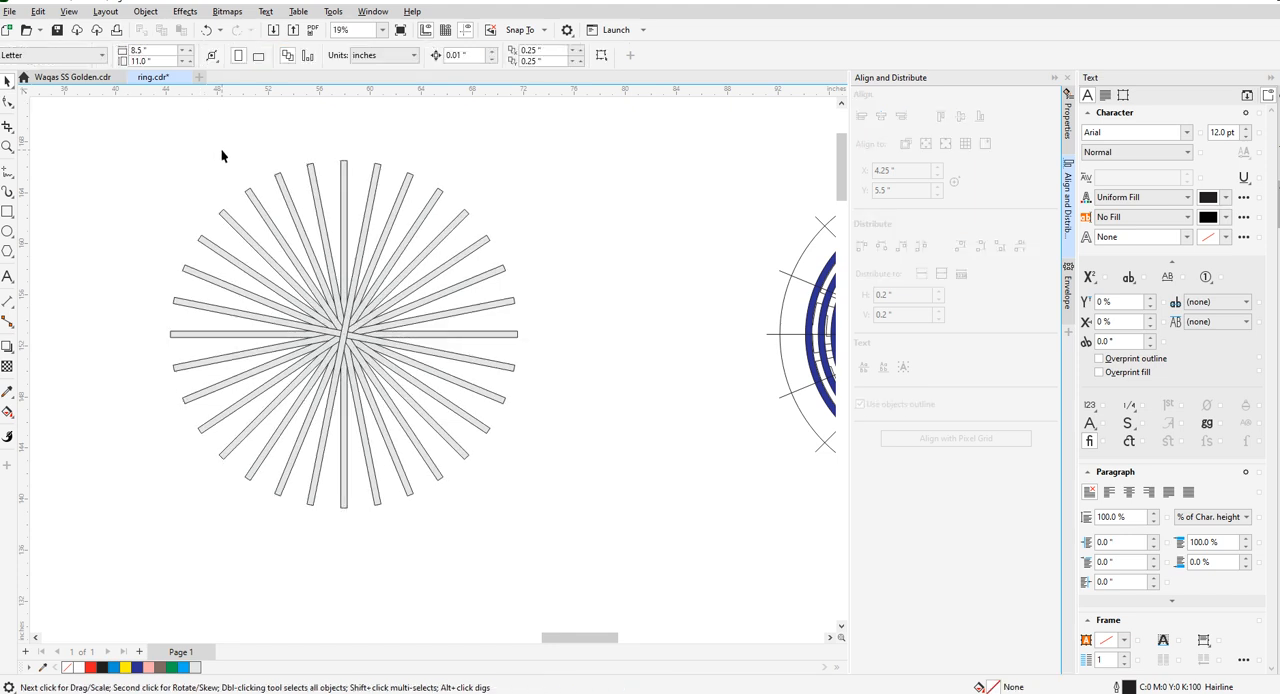
left_click(315, 188)
left_click(320, 194)
left_click(311, 186)
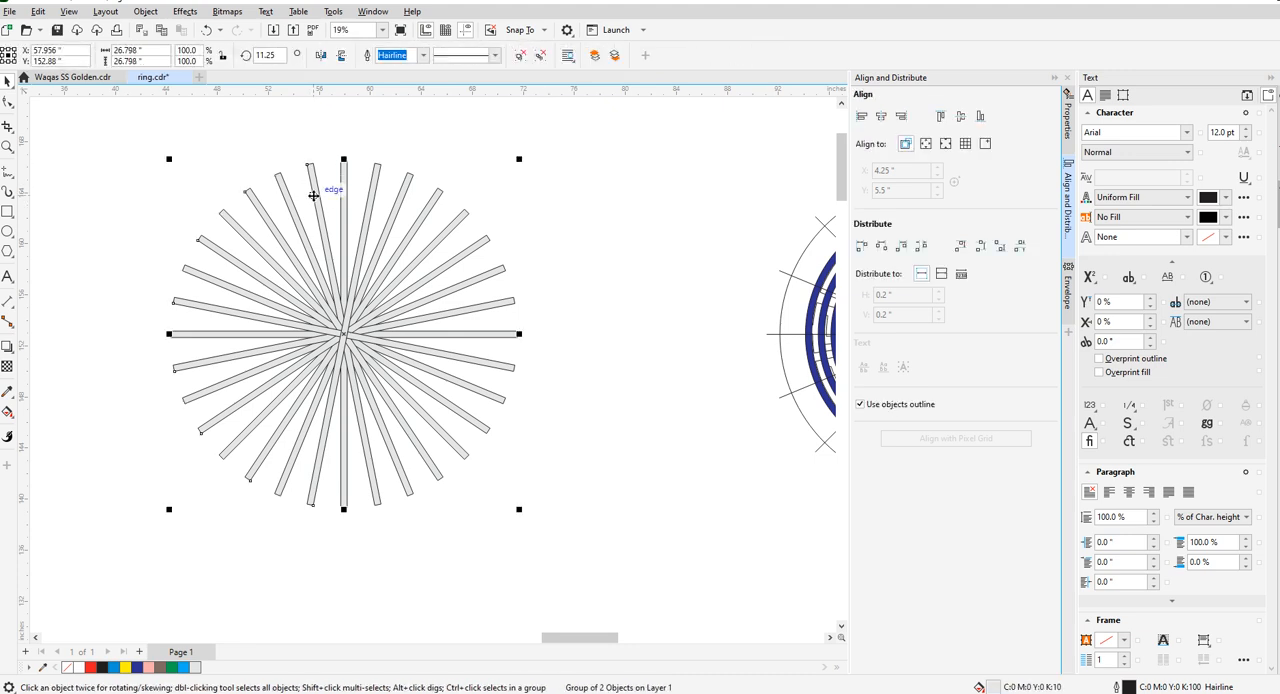
key("Delete")
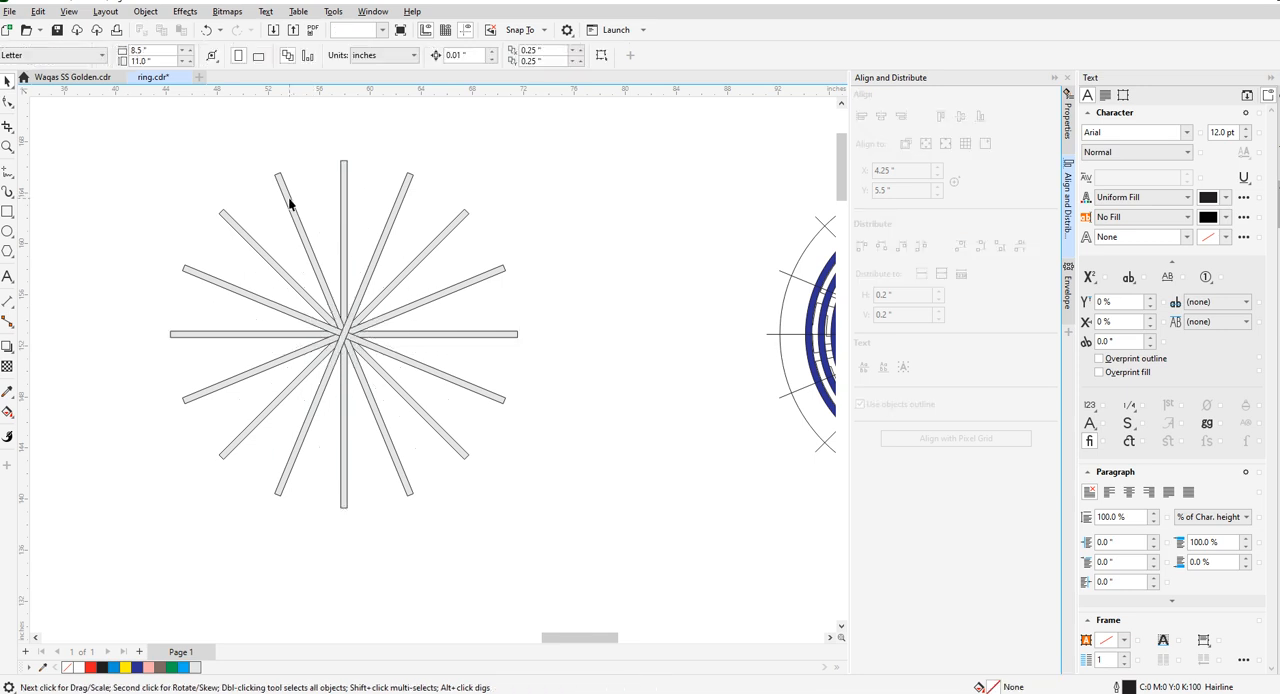
- Delete the slanted bar sets lying between the diagonals and the main axes, undoing any unwanted deletions
left_click(289, 200)
key("Delete")
key("ctrl+z")
left_click(280, 194)
left_click(282, 186)
key("Delete")
left_click(232, 217)
key("Delete")
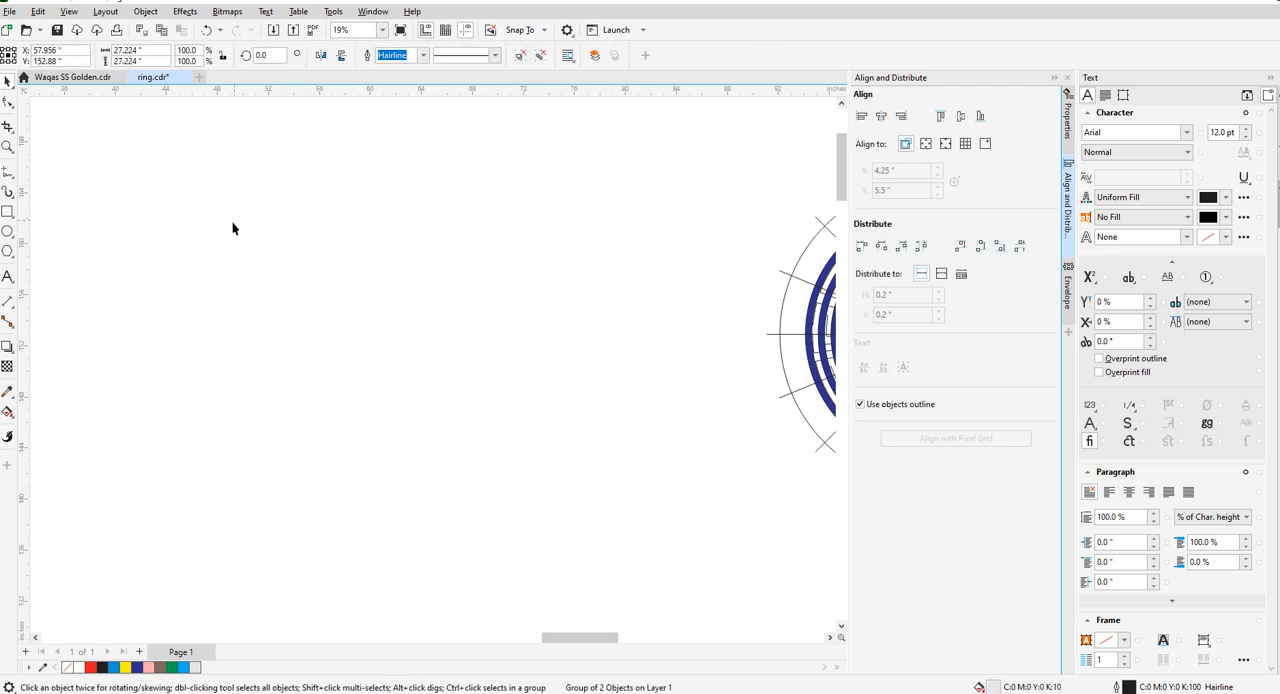
key("ctrl+z")
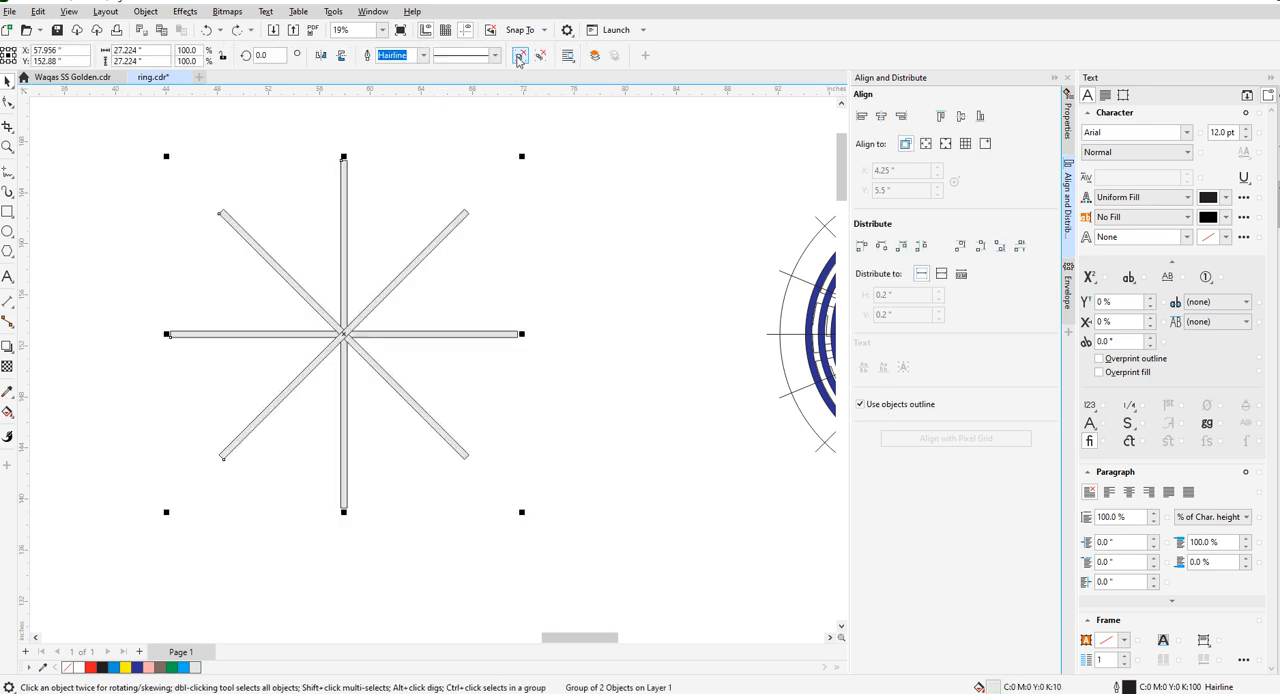
- Delete the 45° diagonal bars and select the remaining cross of vertical and horizontal bars
left_click(266, 254)
key("Delete")
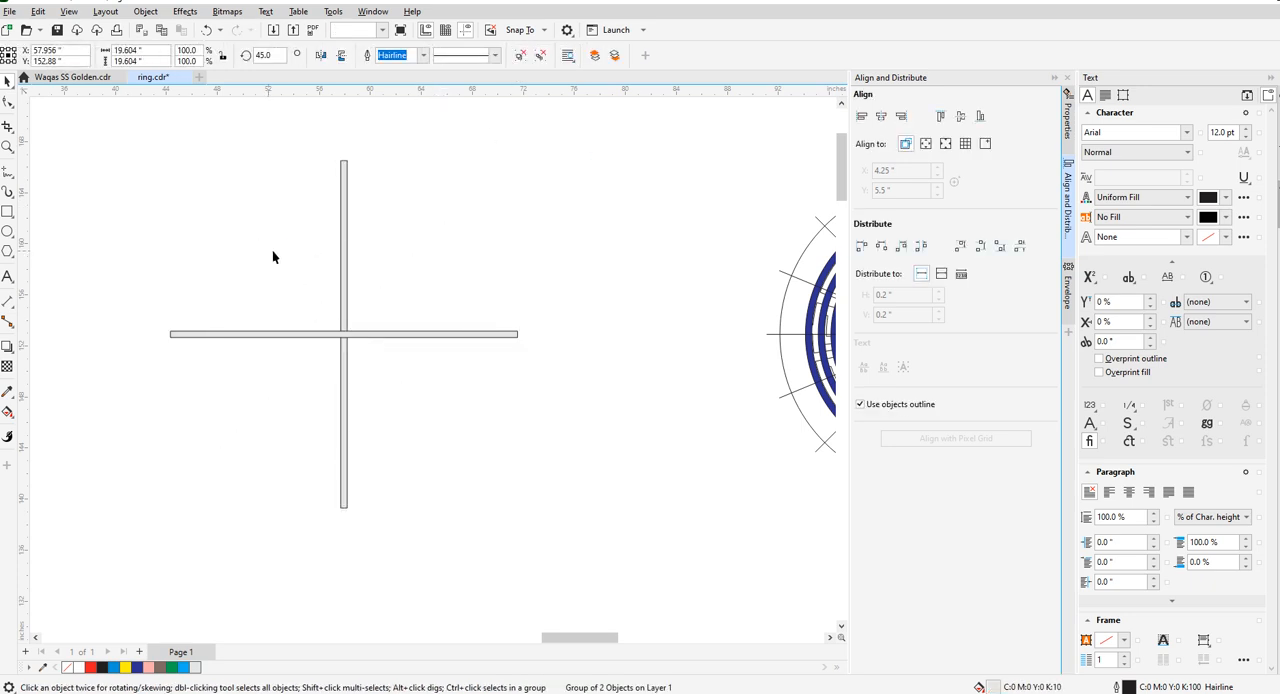
left_click(342, 268)
scroll(354, 334, "down", 1)
scroll(354, 334, "up", 1)
scroll(376, 372, "down", 1)
scroll(366, 344, "up", 1)
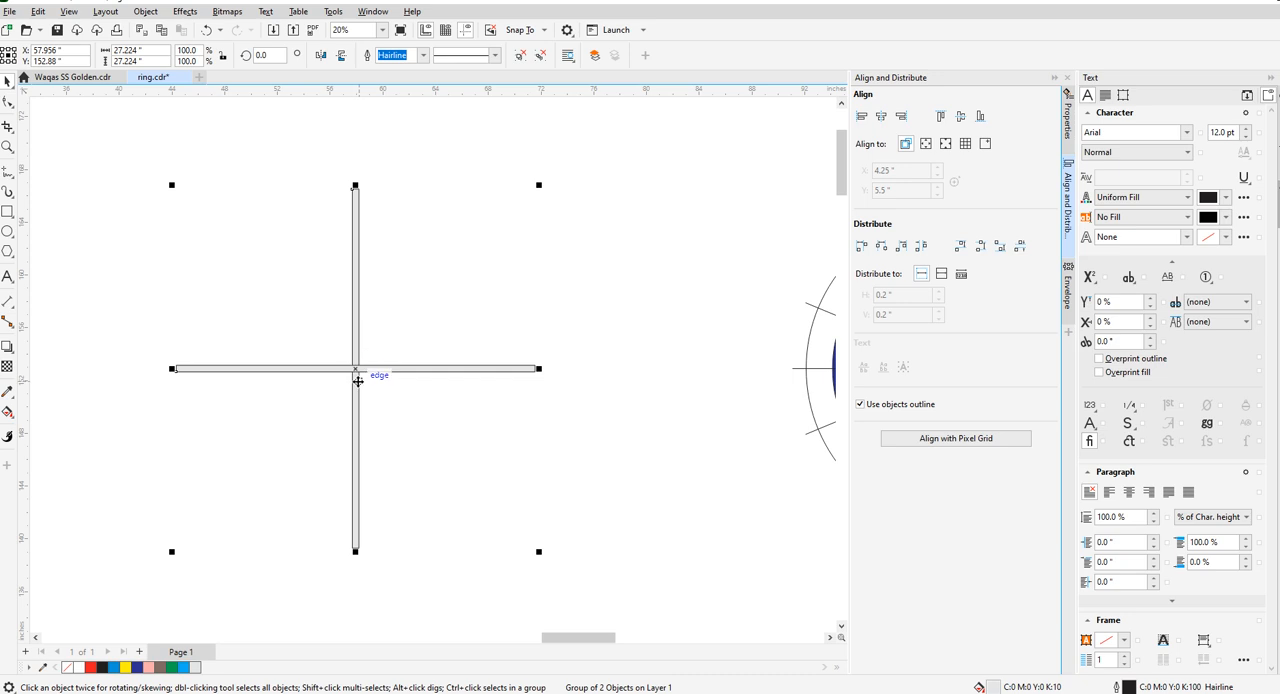
- Open the Windows Calculator, divide 360 by 6, and close it again
key("super+r")
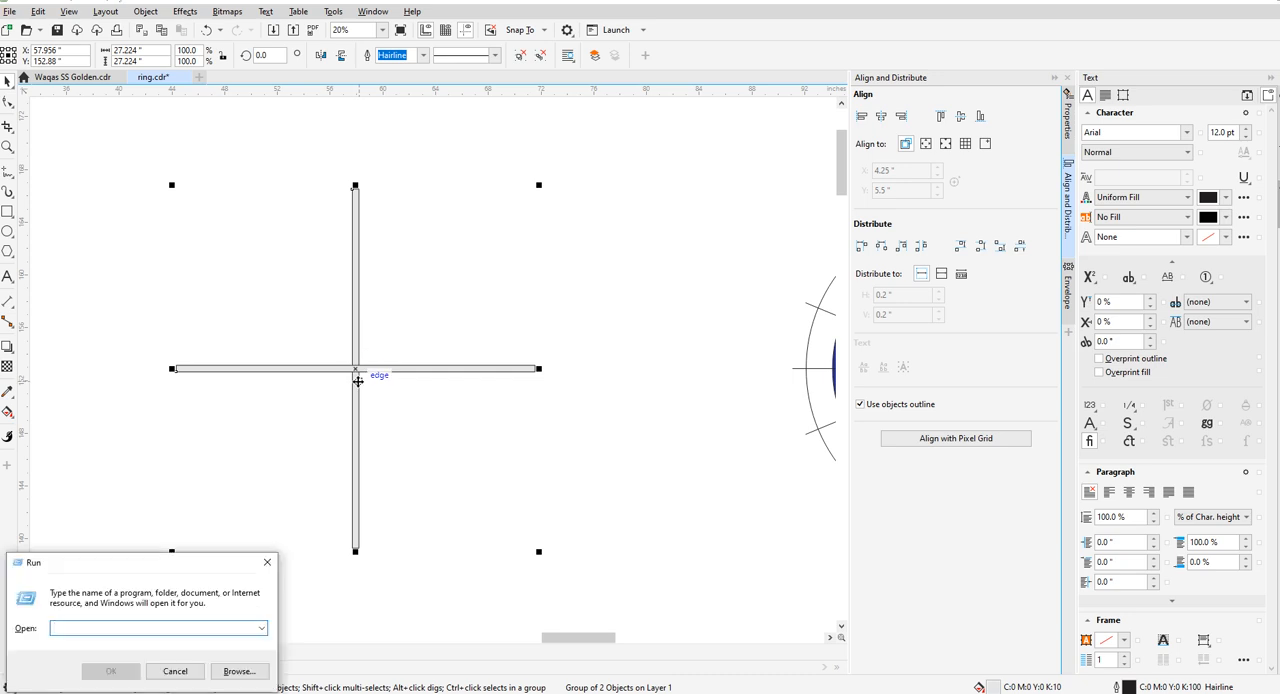
type("calc")
key("Return")
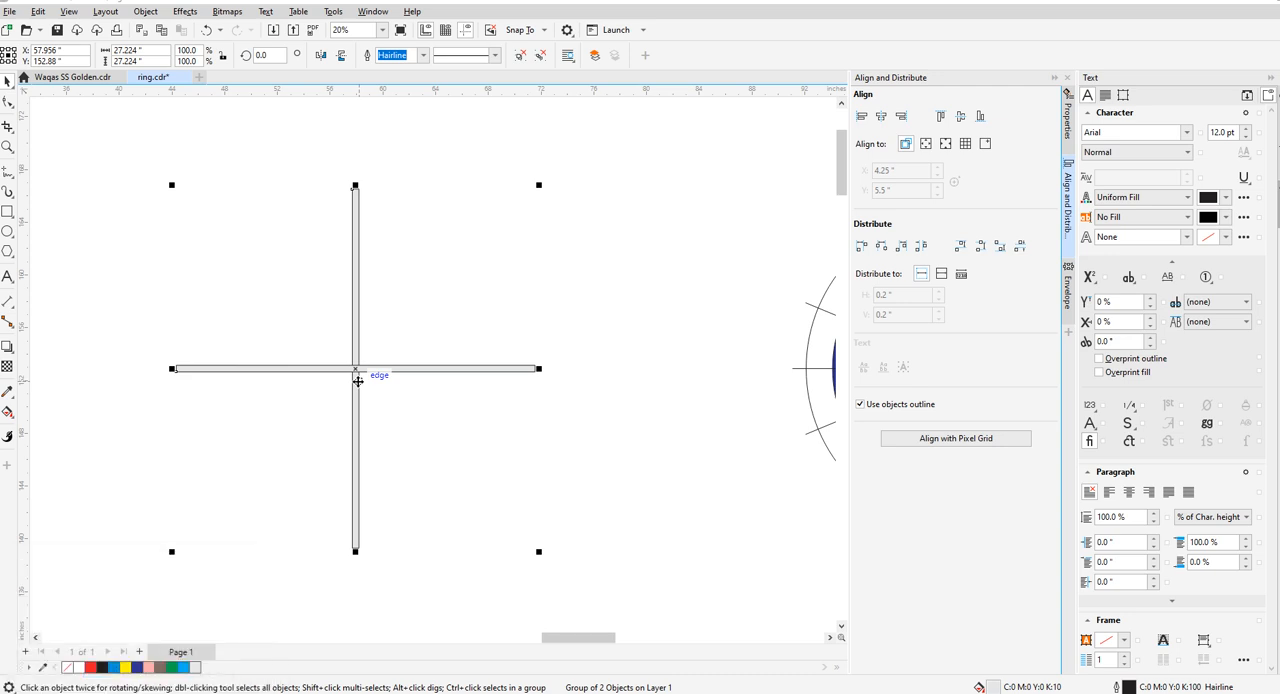
type("360 ÷ ")
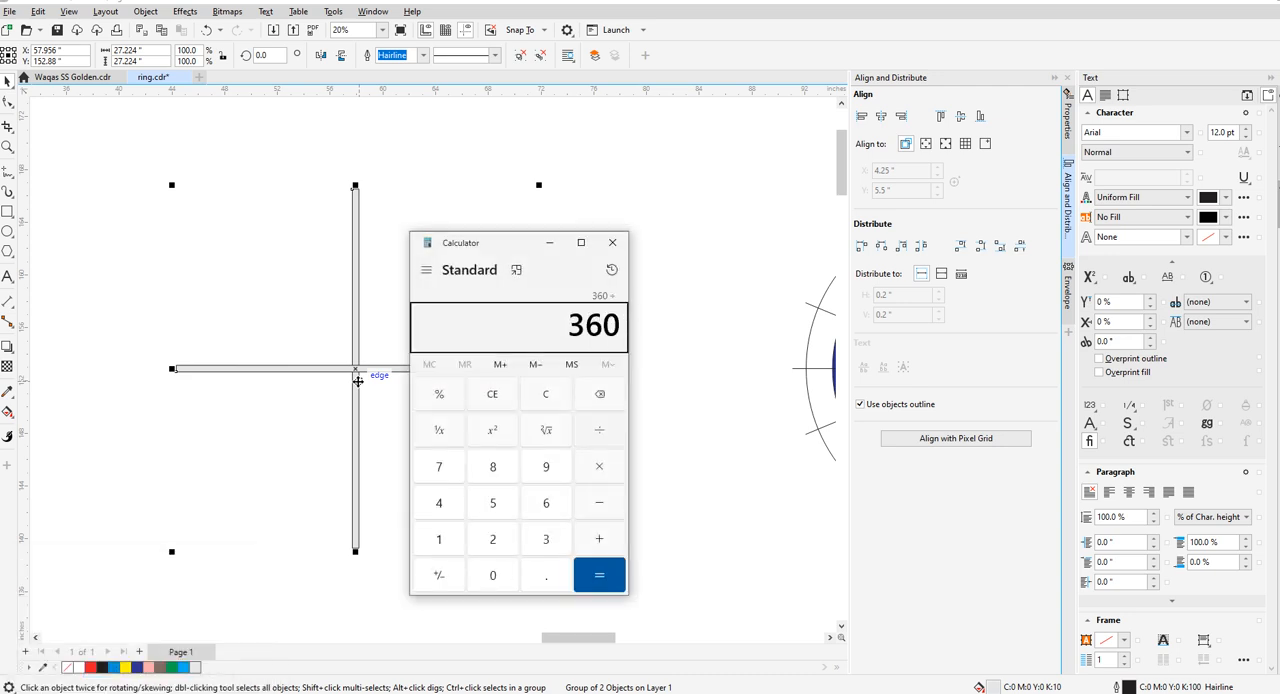
type("6")
key("Return")
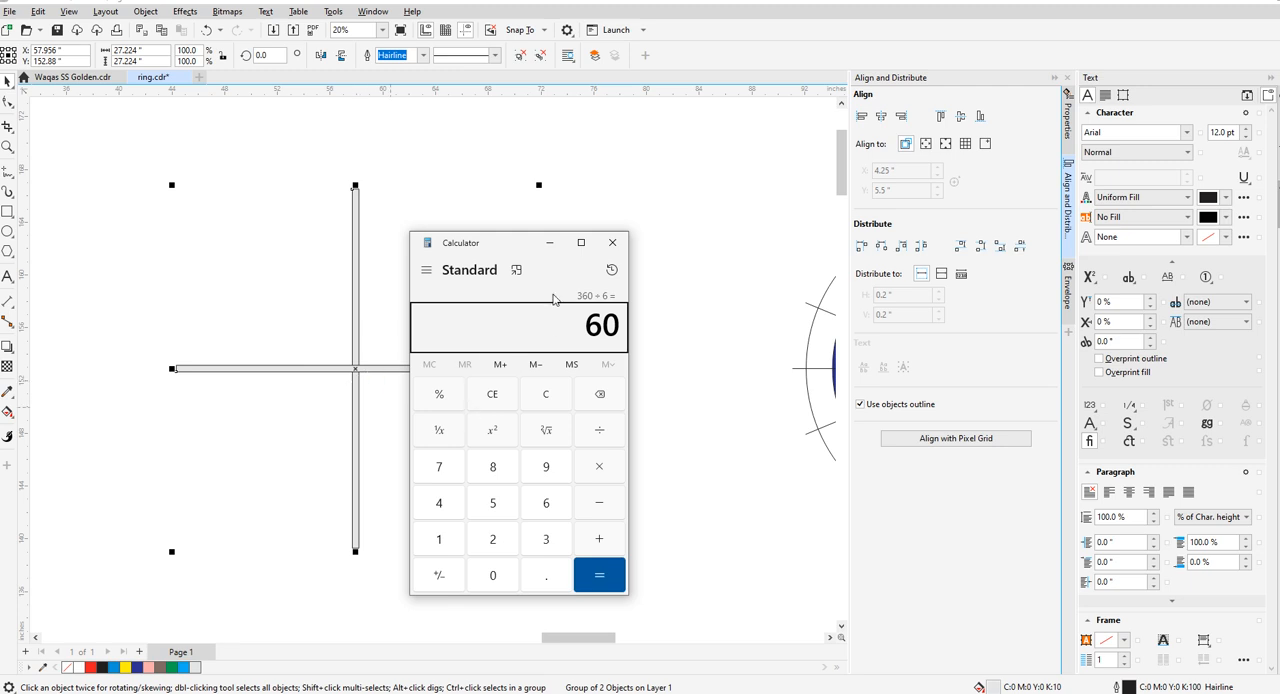
left_click(614, 243)
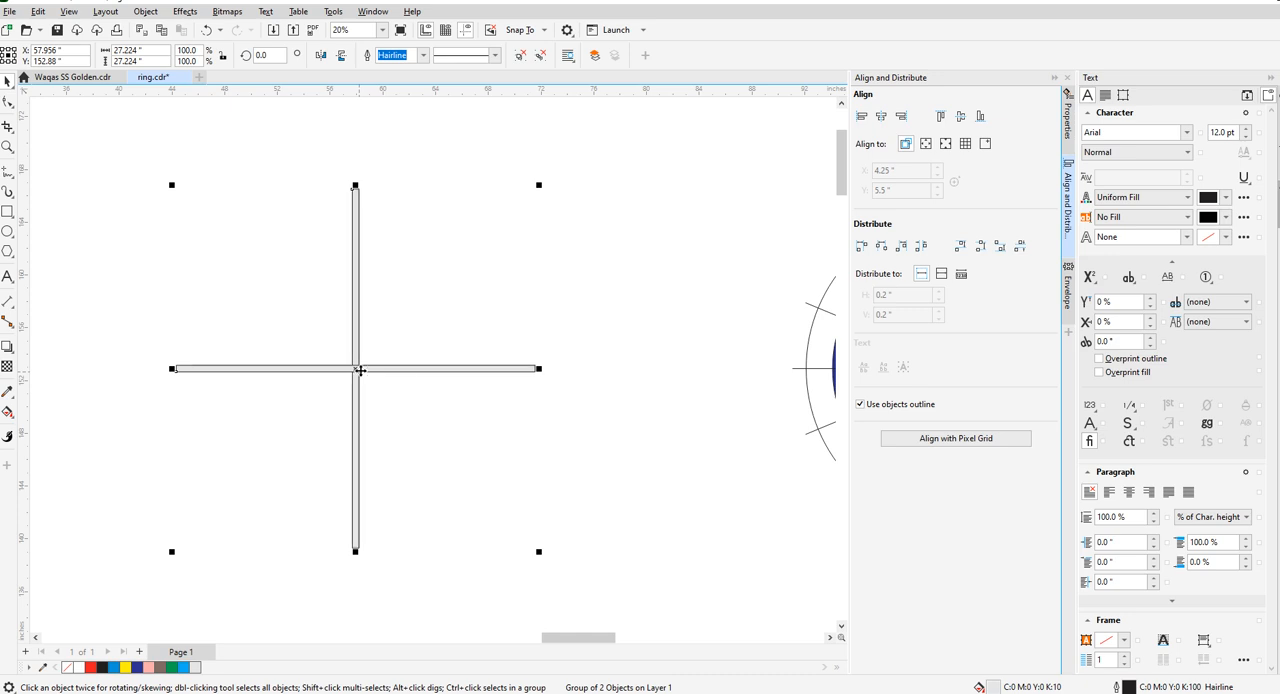
- Create rotated copies of the bar cross at 6°, 12°, 18° and 24°, keeping the original
left_click(276, 58)
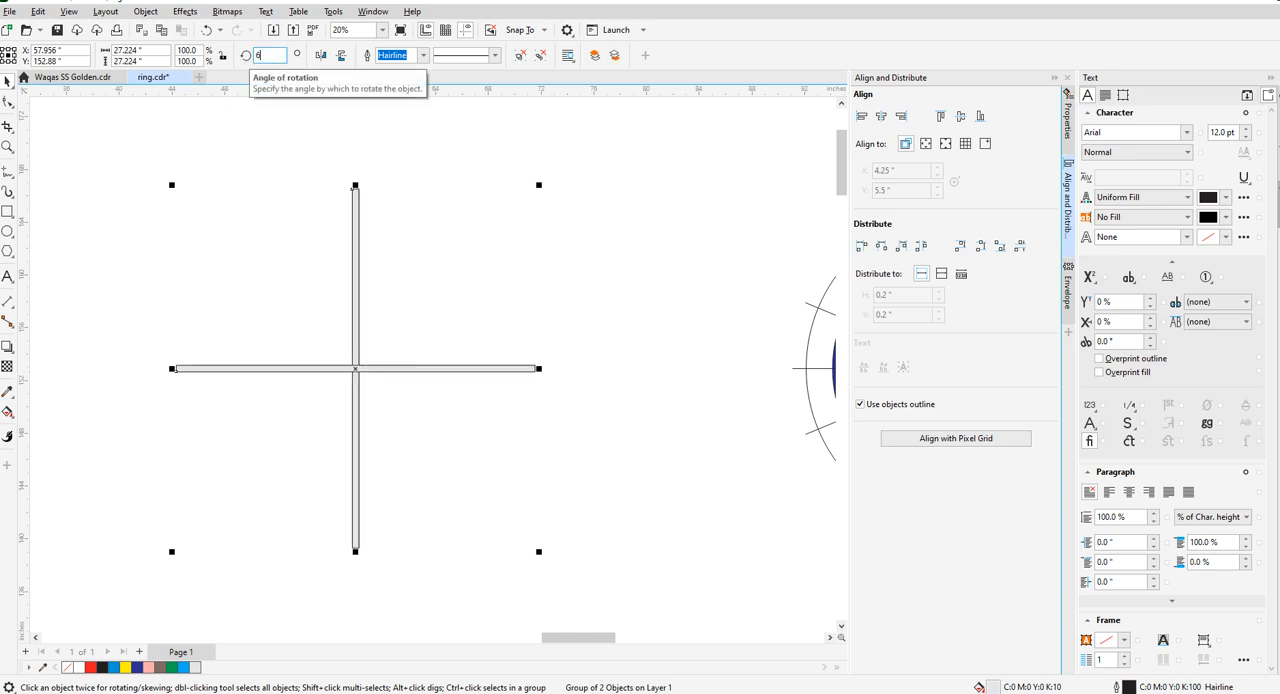
type("6")
key("Return")
type("12")
key("Return")
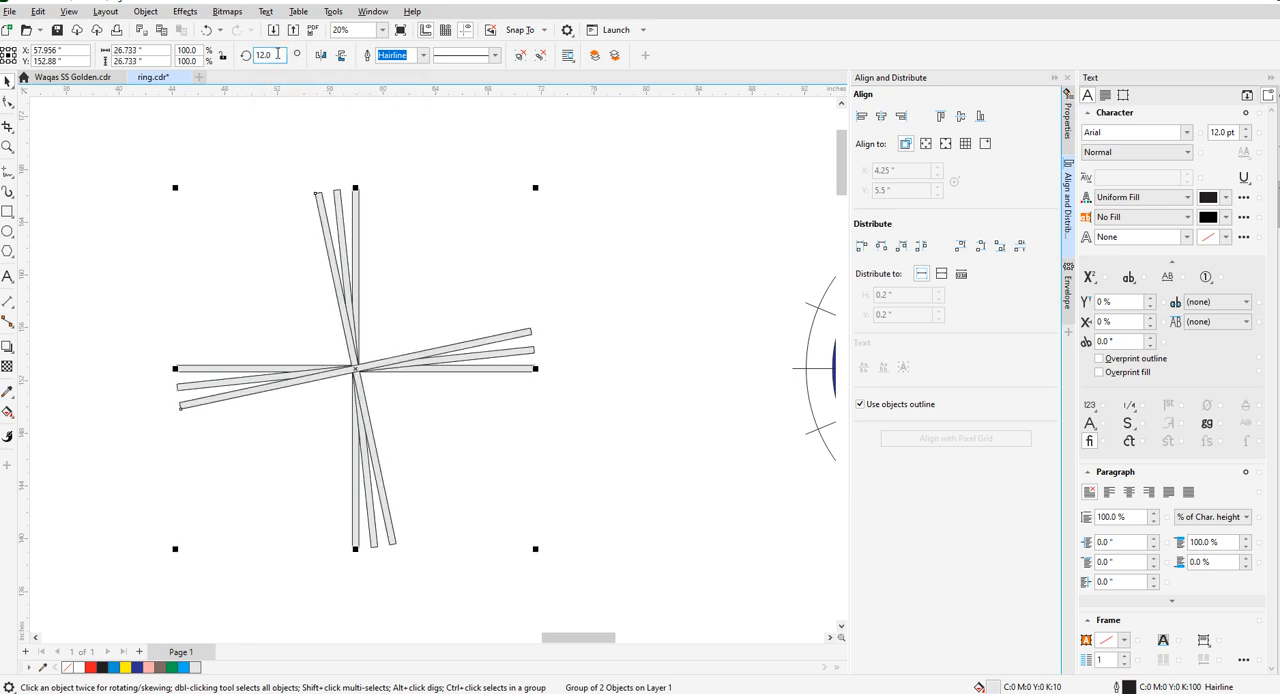
key("Return")
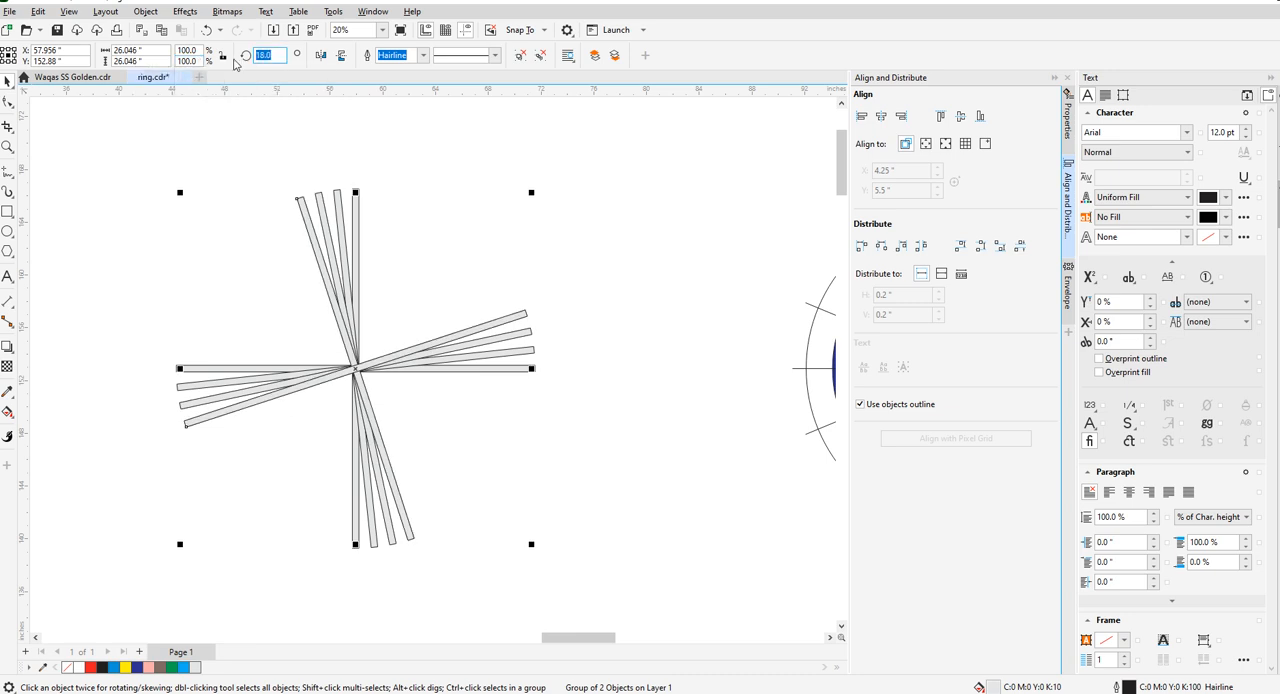
key("Return")
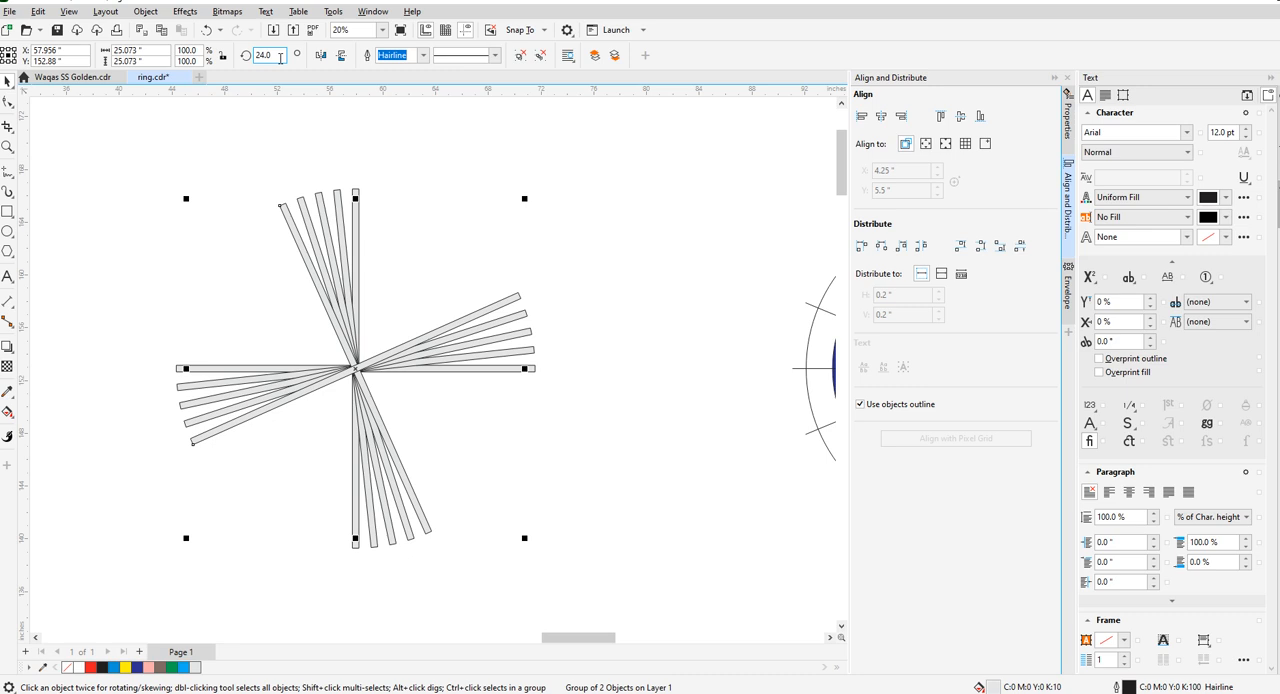
- Continue the series of rotated bar cross copies at 30°, 36° and 42°
left_click_drag(280, 57, 219, 62)
type("30")
key("Return")
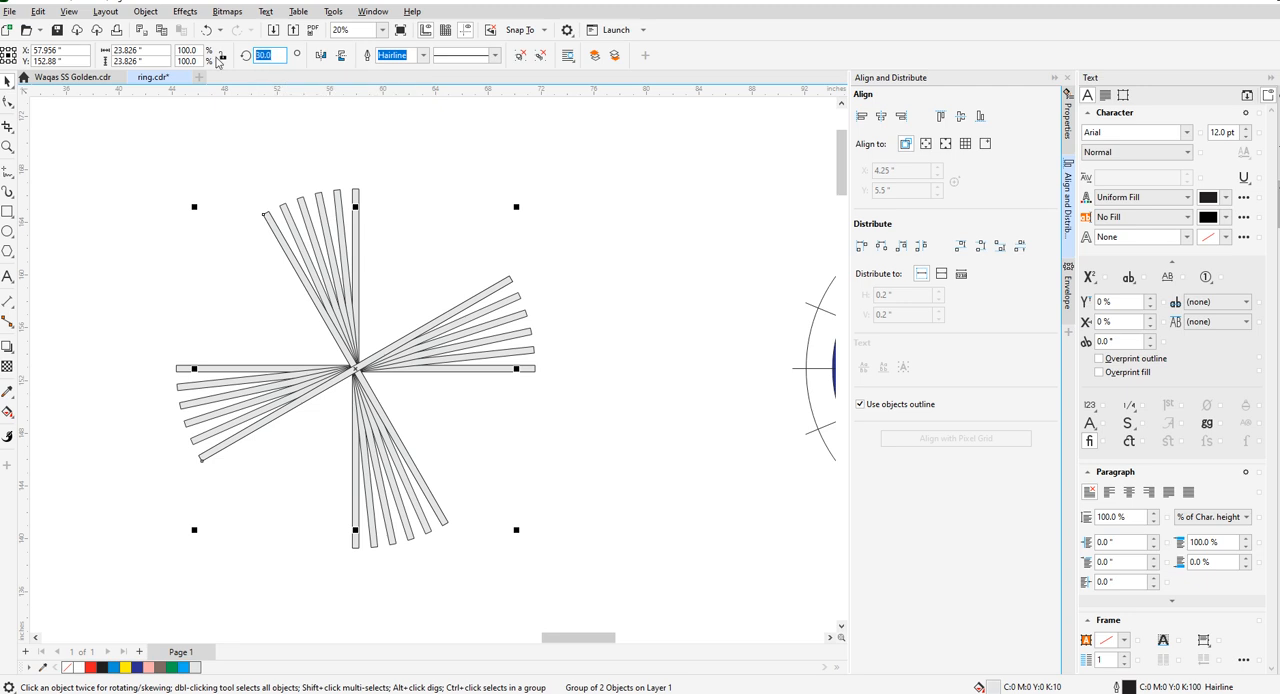
type("36")
key("Return")
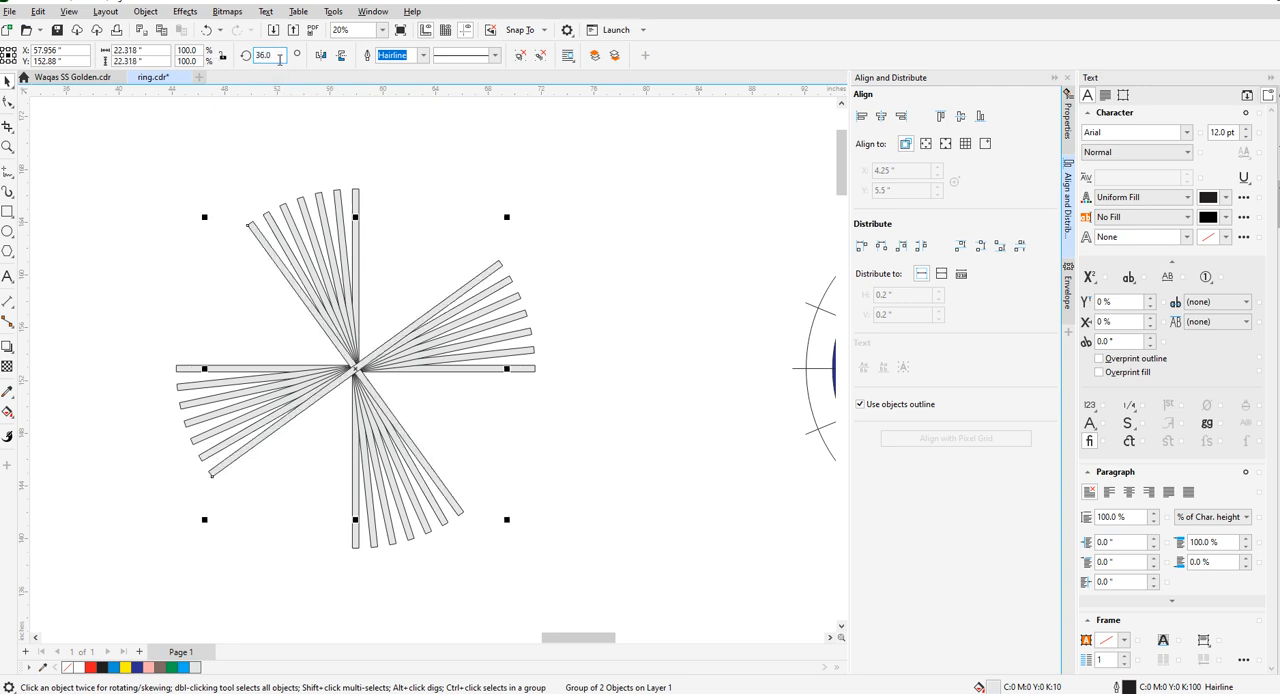
type("42")
key("Return")
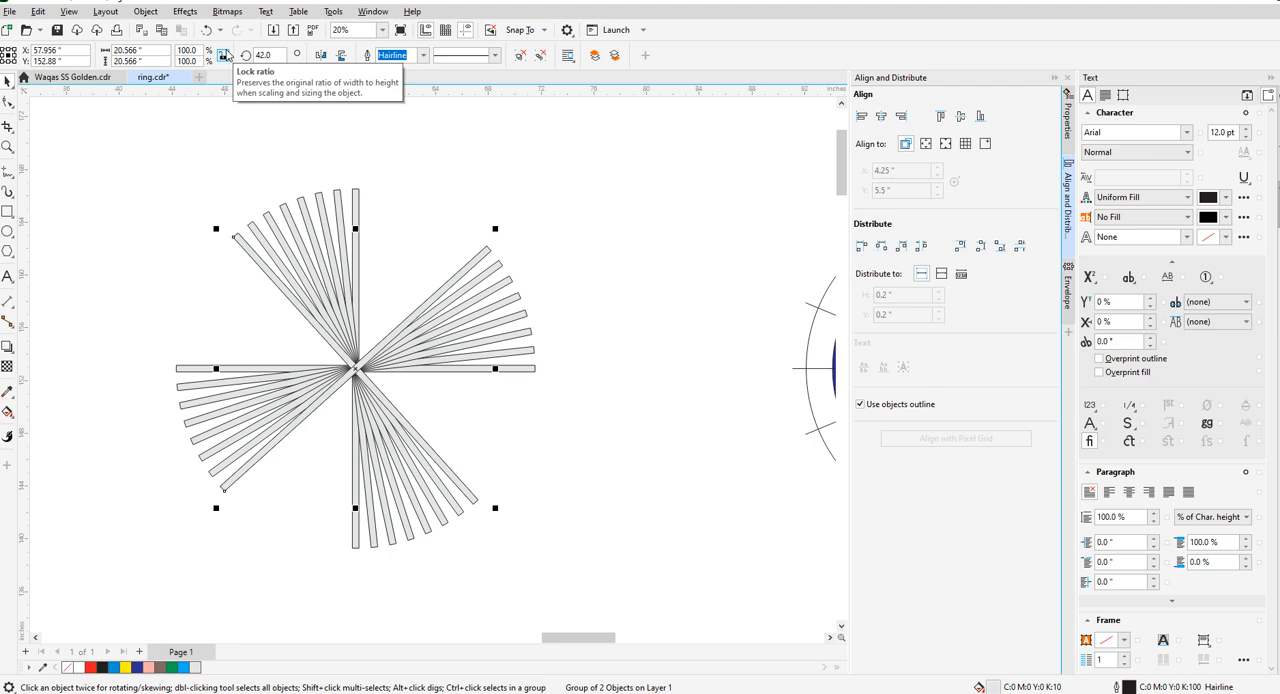
- Add further rotated copies of the bar cross at 48°, 54° and 60°
type("48")
key("Return")
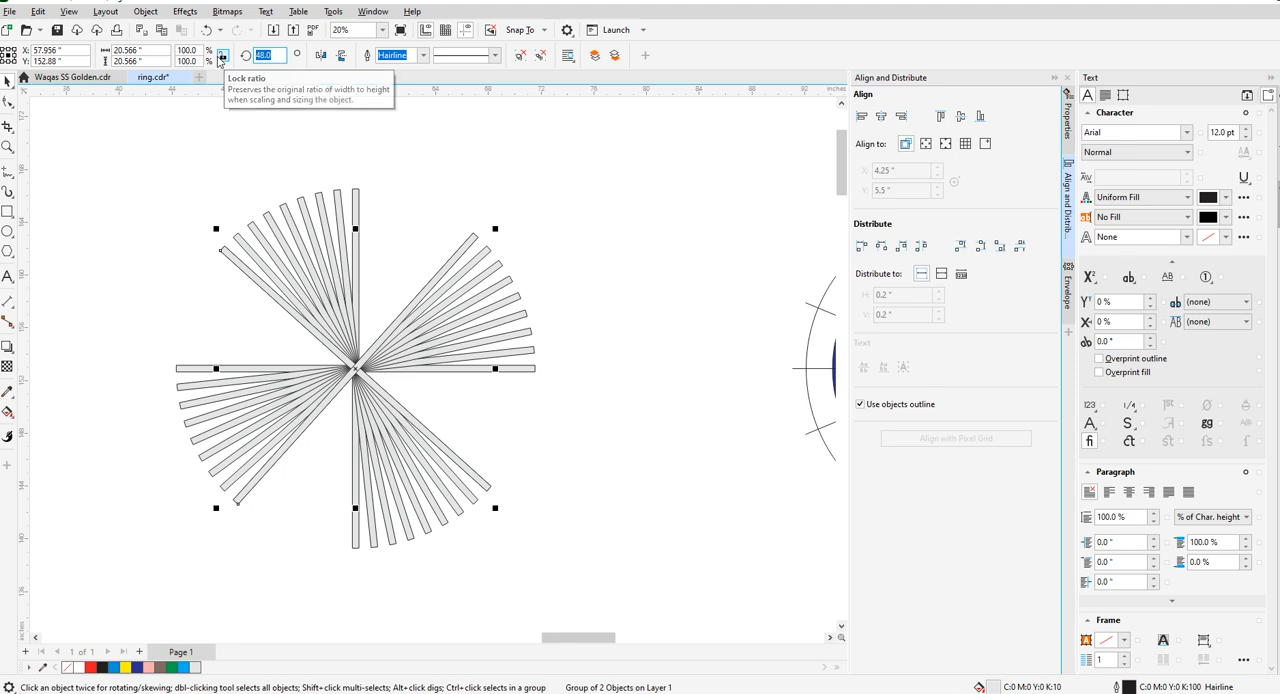
type("54")
key("Return")
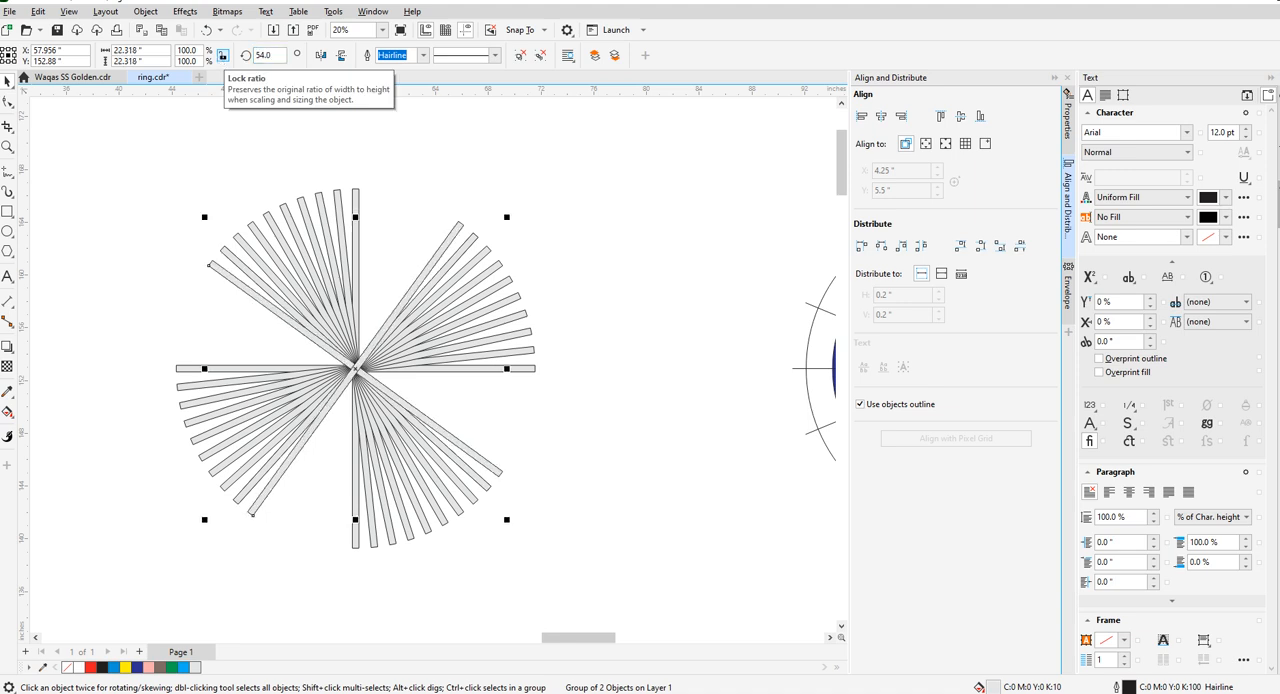
double_click(263, 55)
type("60")
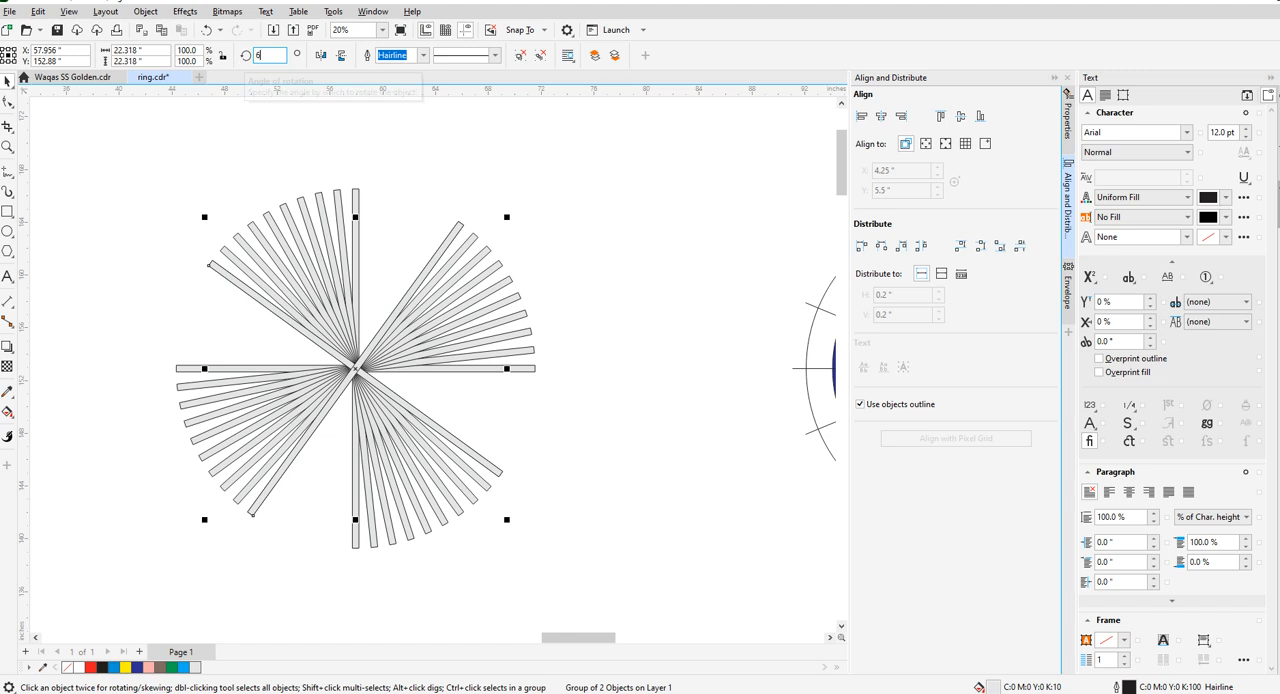
key("Return")
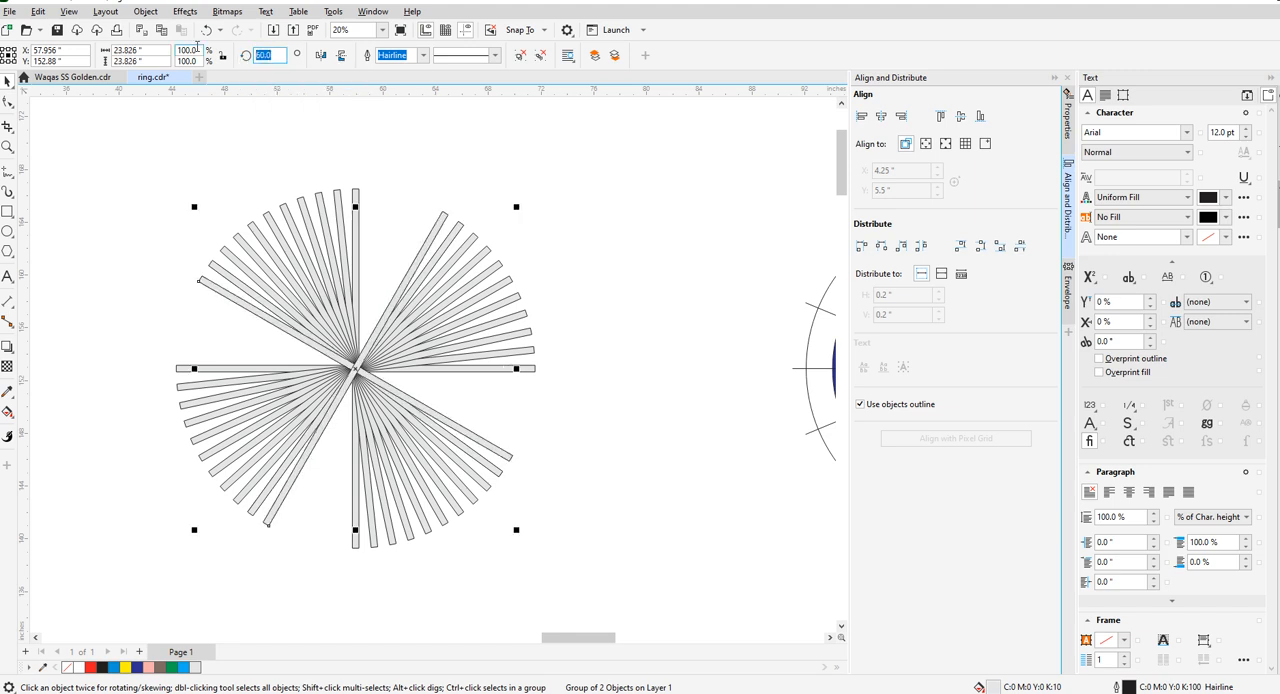
- Complete the radial bar circle with rotated cross copies at 66°, 72°, 78° and 84°
type("66")
key("Return")
double_click(263, 55)
type("72")
key("Return")
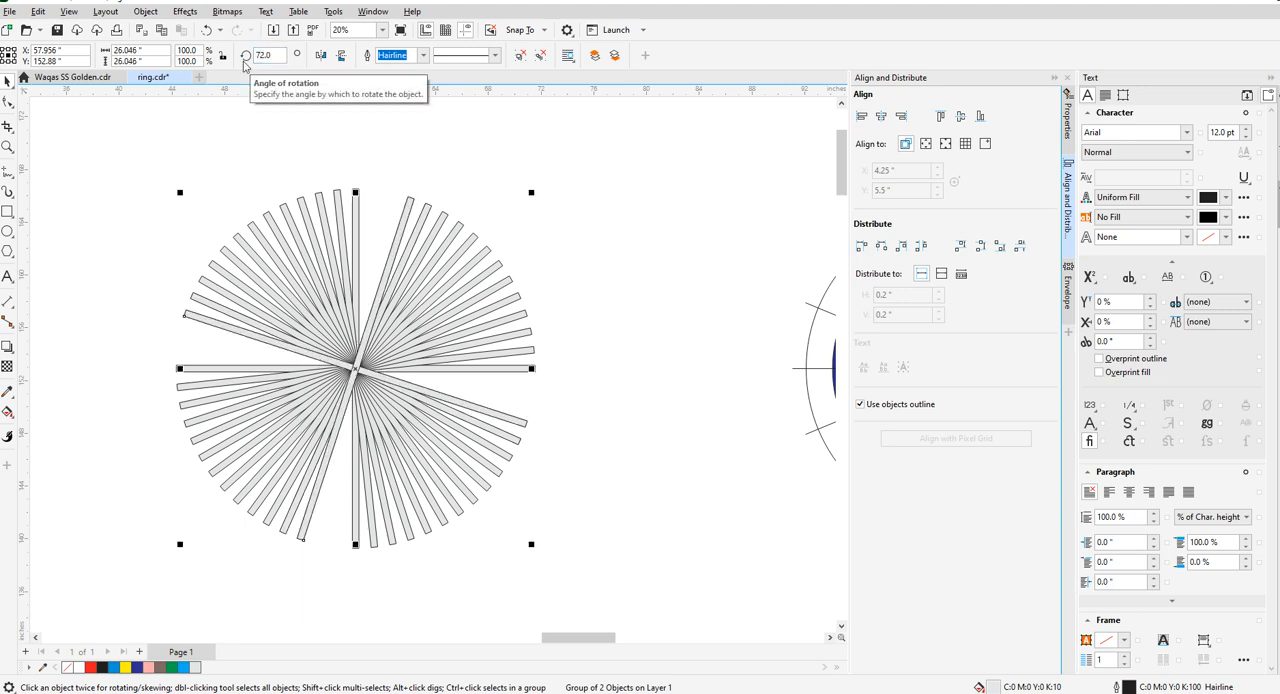
double_click(263, 55)
type("78")
key("Return")
double_click(263, 55)
type("84")
key("Return")
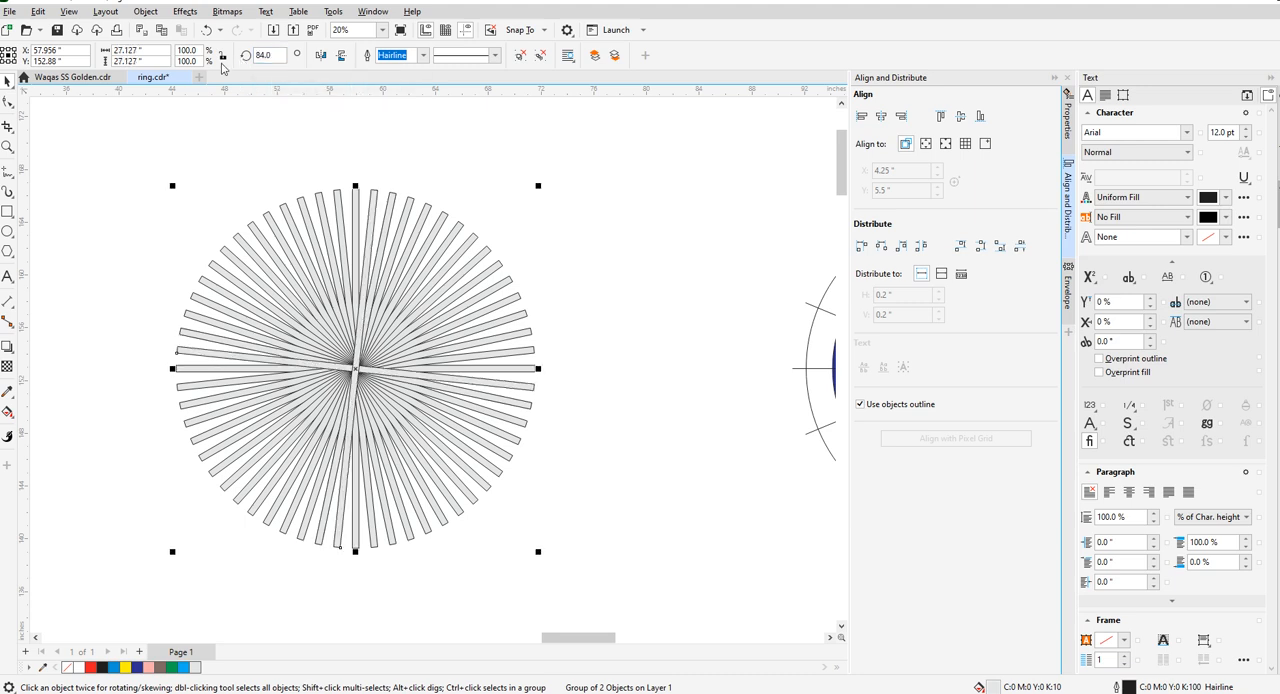
- Select all the bar crosses of the new radial circle and group them
left_click(108, 169)
key("ctrl+a")
scroll(207, 460, "down", 2)
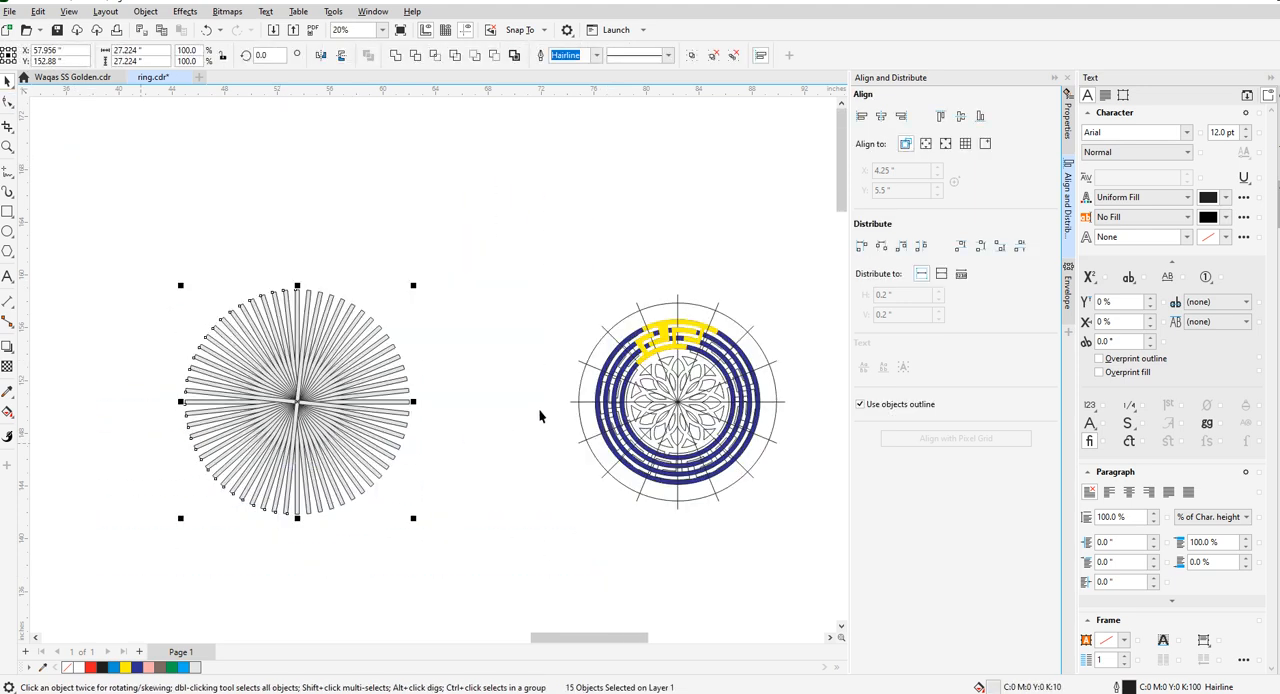
key("ctrl+g")
- Center the new radial bar group horizontally on the medallion's outer circle and clear the selection
scroll(765, 385, "up", 2)
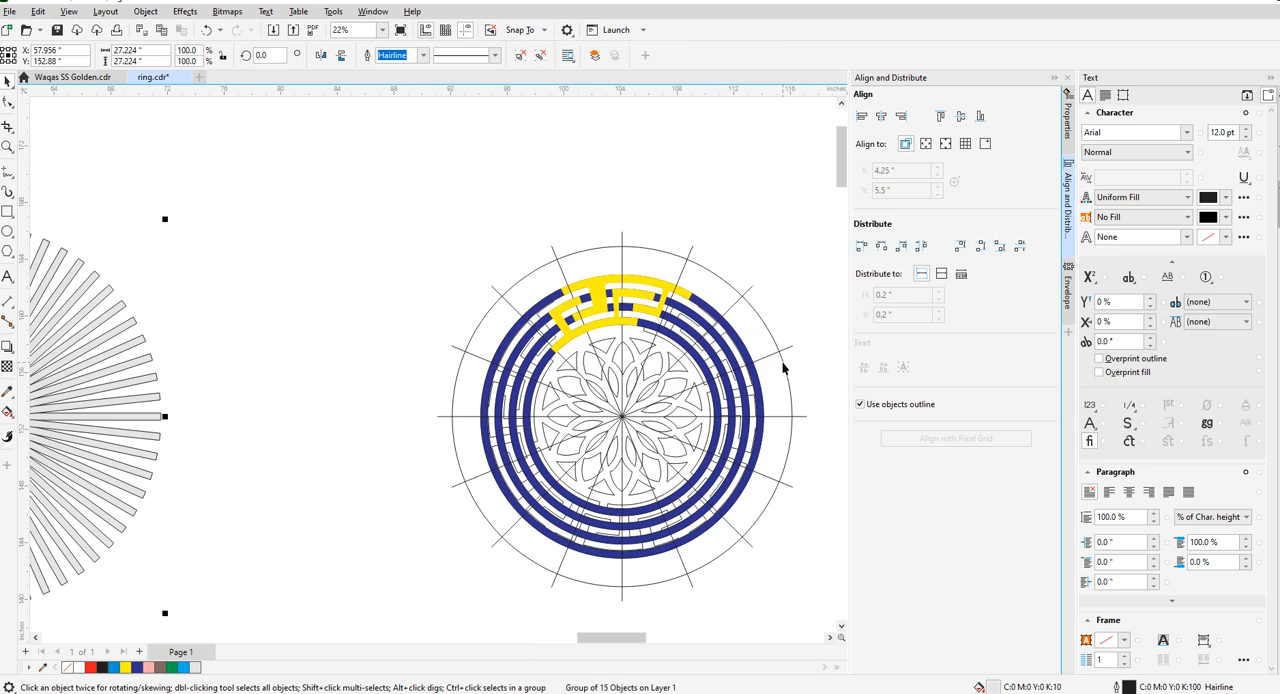
left_click(783, 368, "shift")
key("c")
left_click(812, 306)
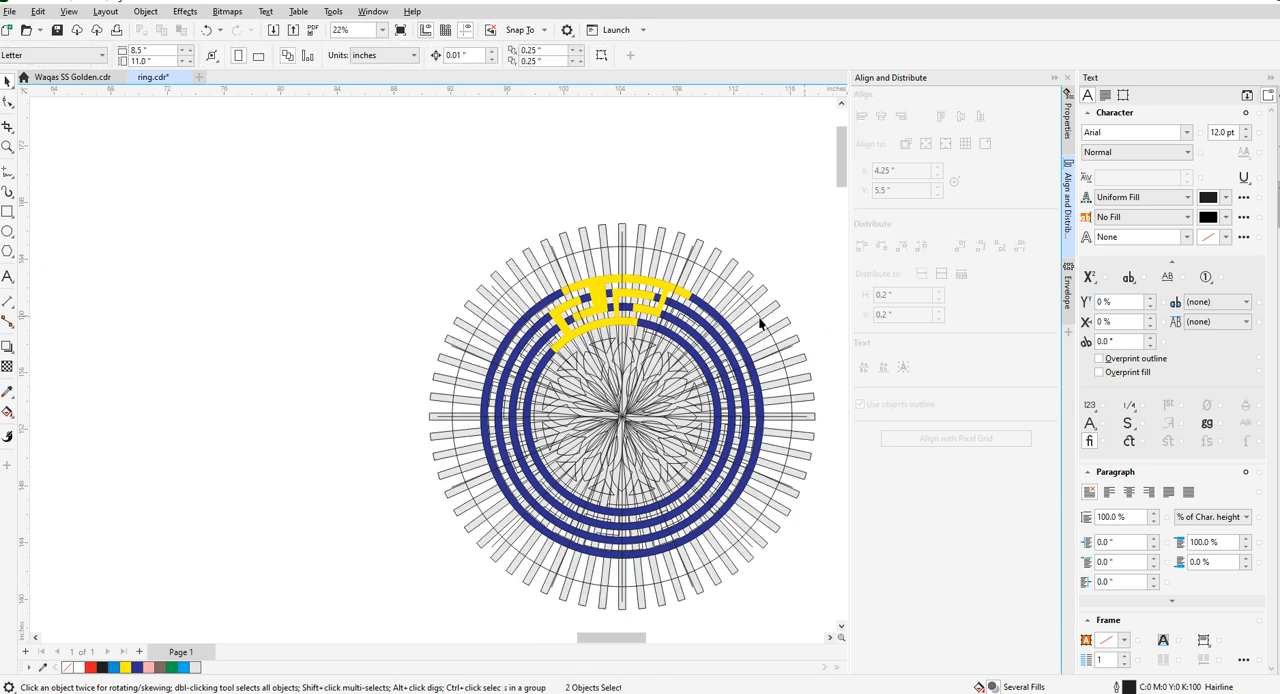
- Extend the second-ring arm of the inner yellow key piece by moving both end nodes out to the radial bar edge
scroll(632, 300, "up", 3)
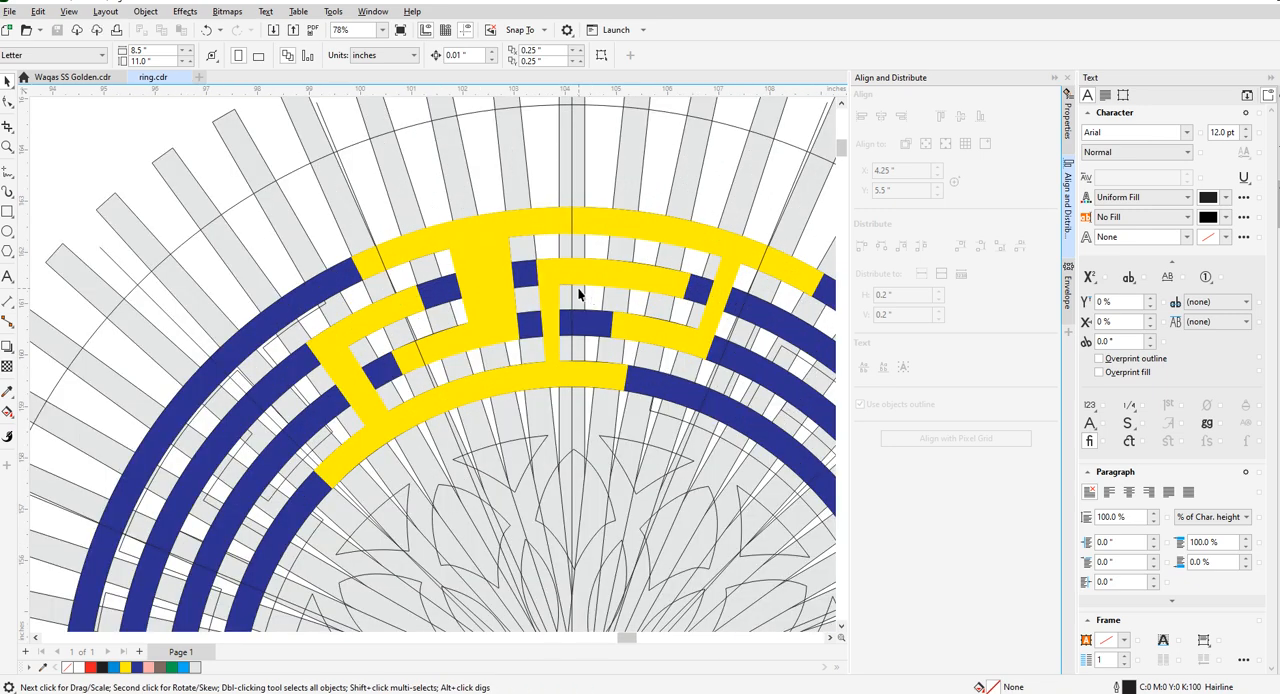
scroll(568, 291, "down", 2)
scroll(548, 285, "up", 4)
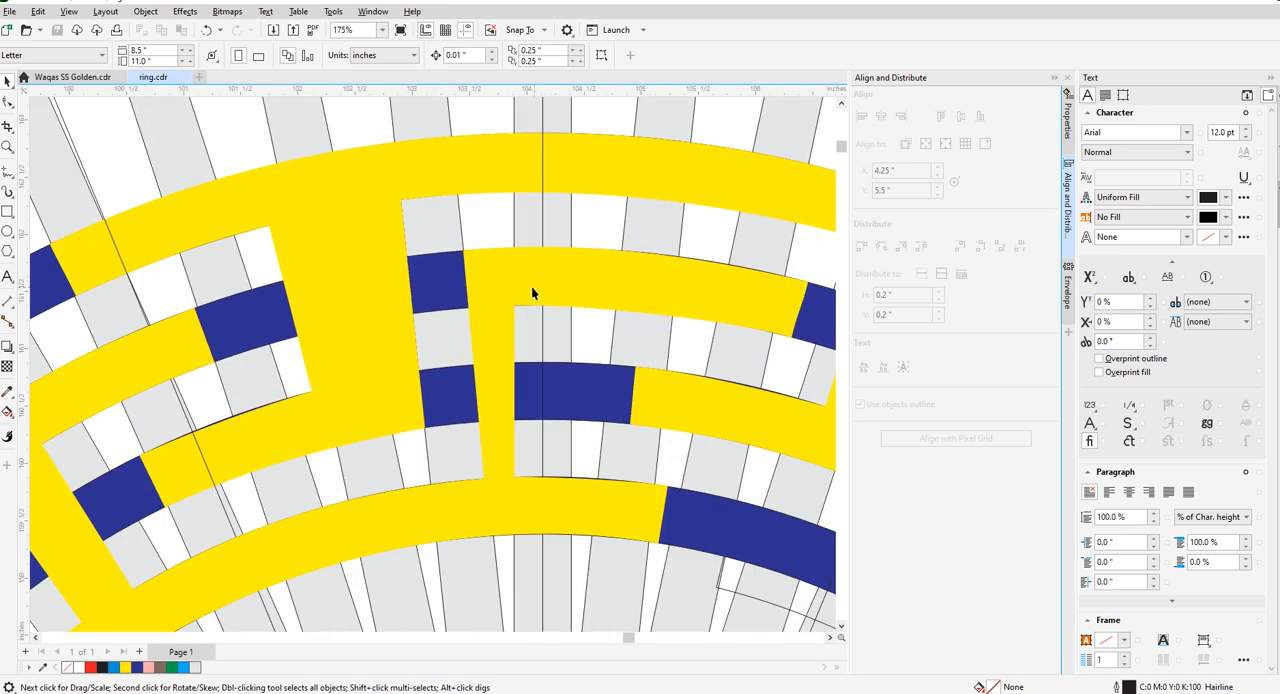
scroll(483, 307, "down", 2)
scroll(530, 345, "up", 2)
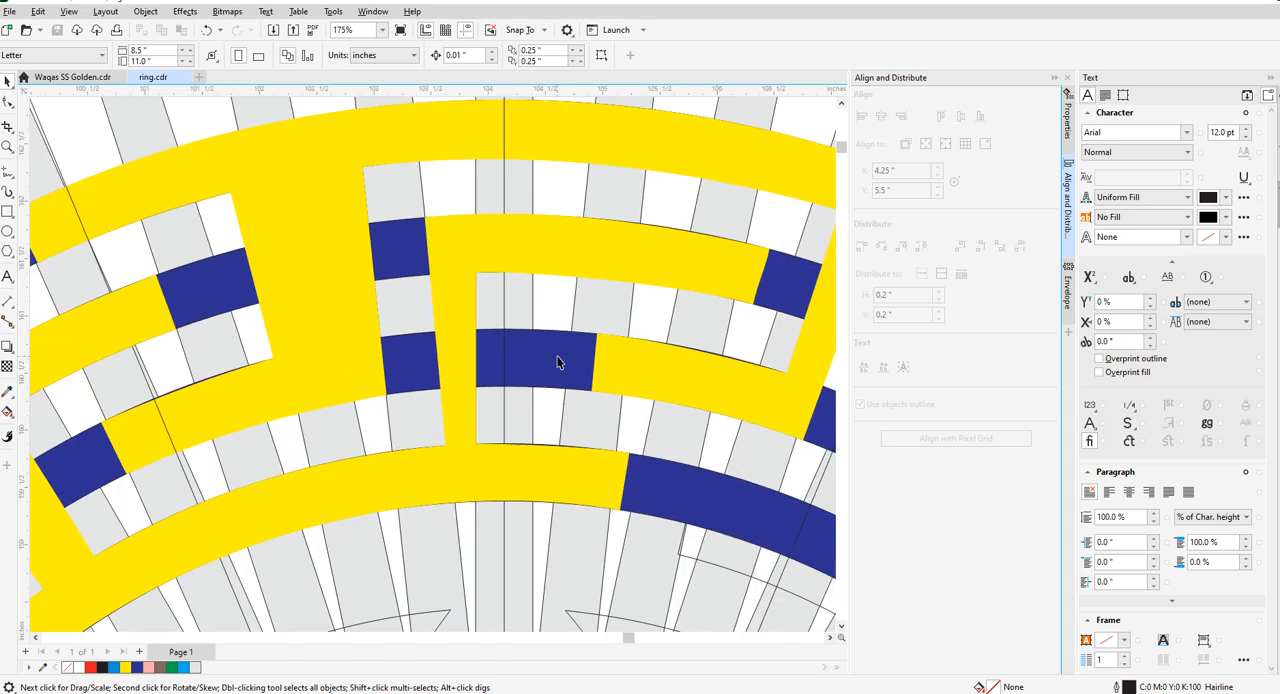
scroll(427, 331, "down", 2)
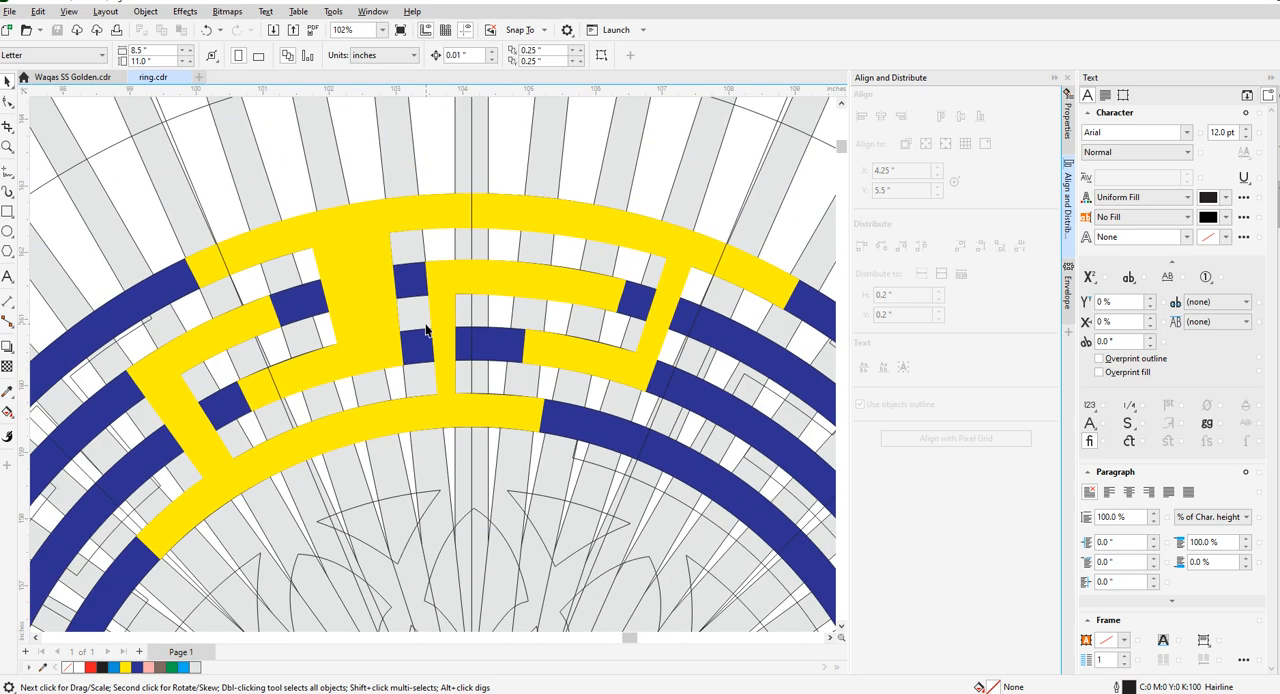
left_click(524, 345)
left_click(8, 101)
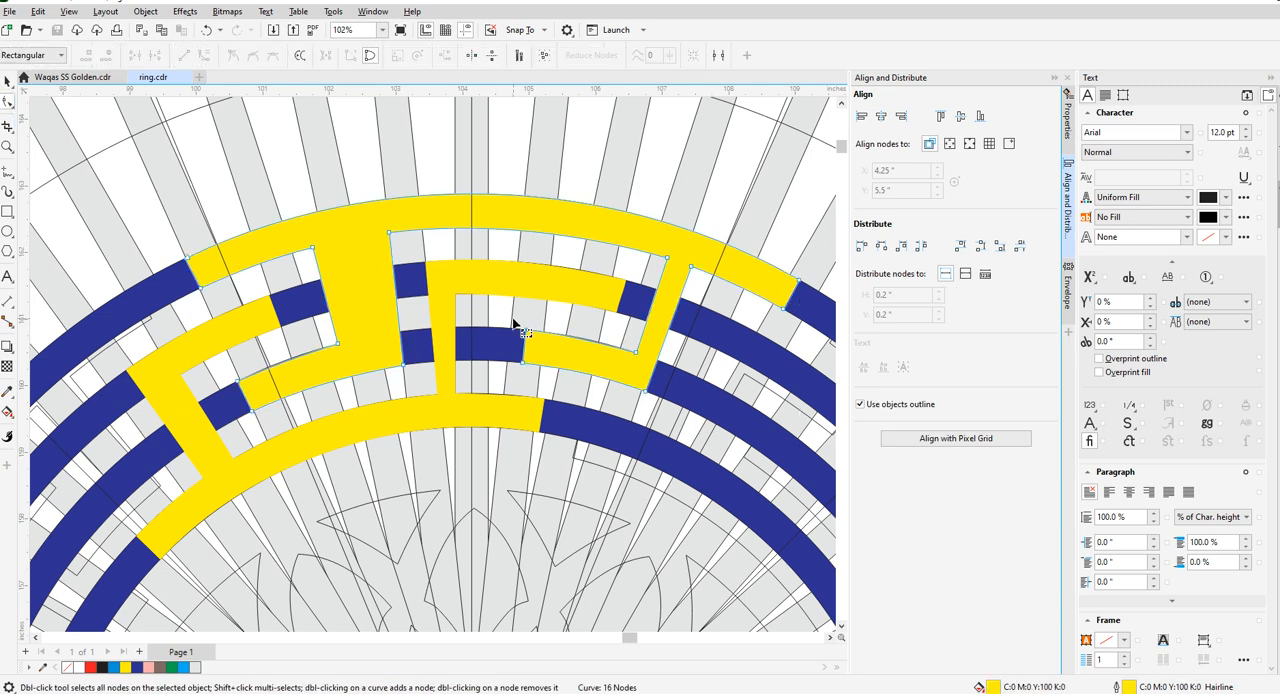
scroll(621, 290, "up", 4)
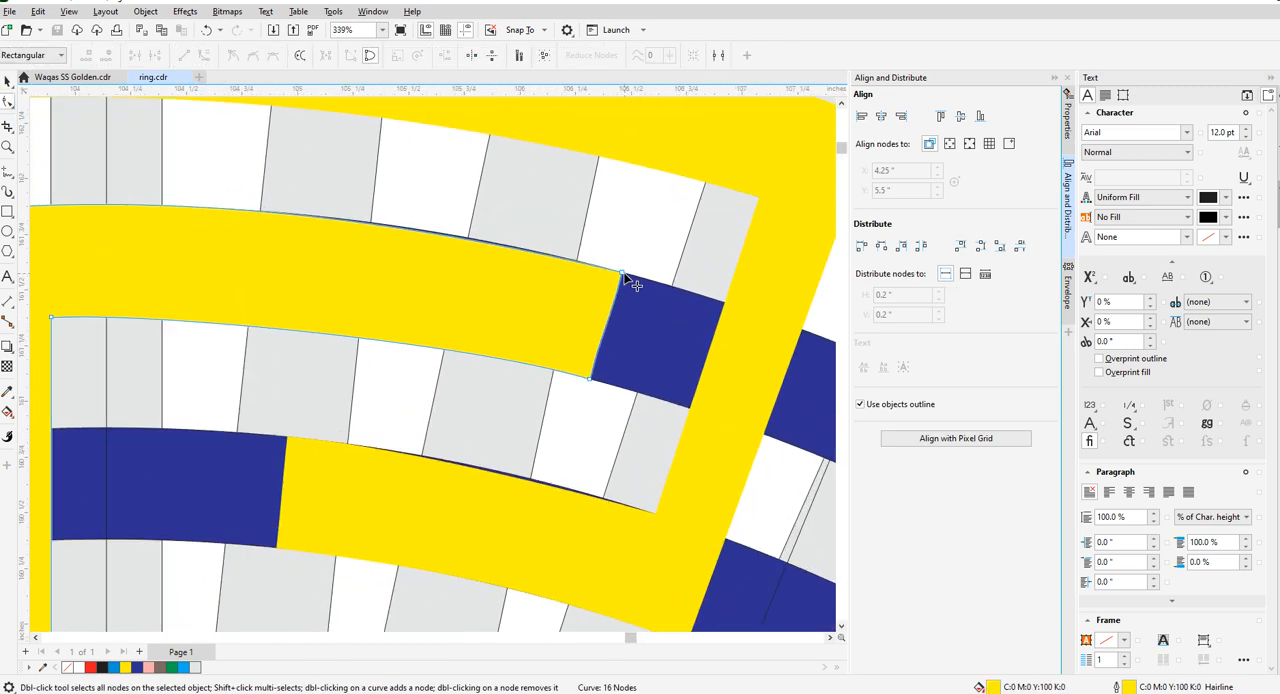
scroll(588, 300, "down", 4)
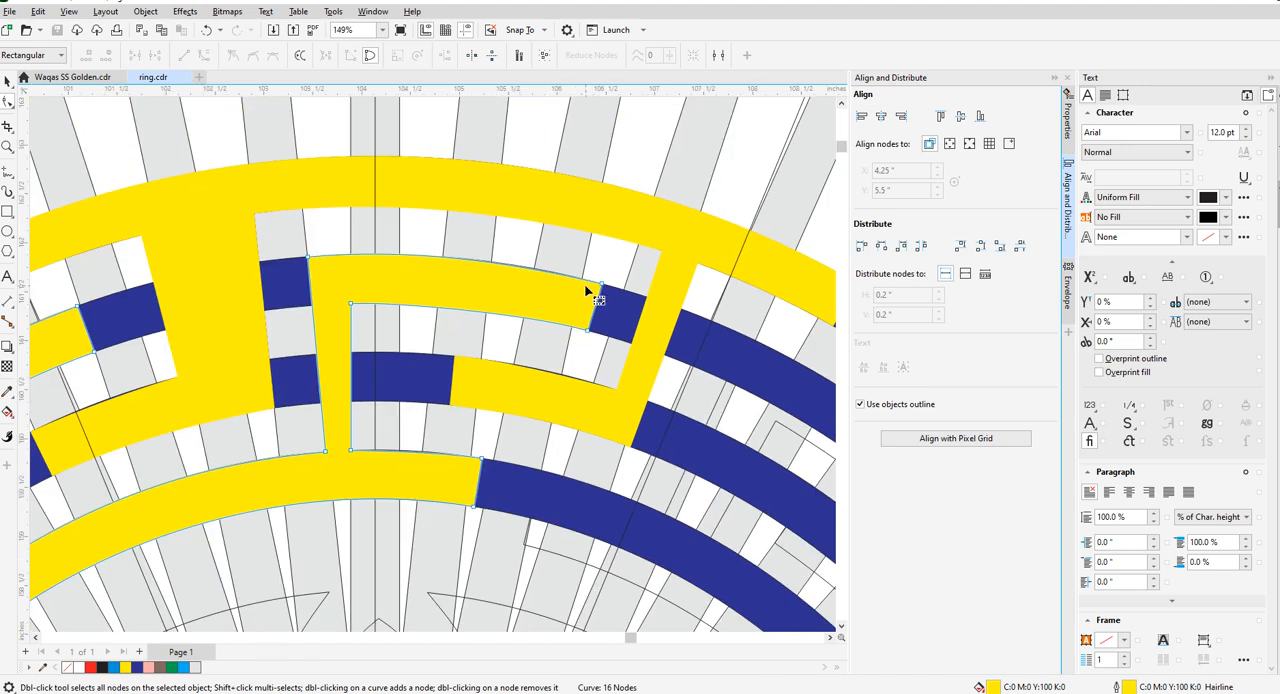
scroll(602, 289, "up", 1)
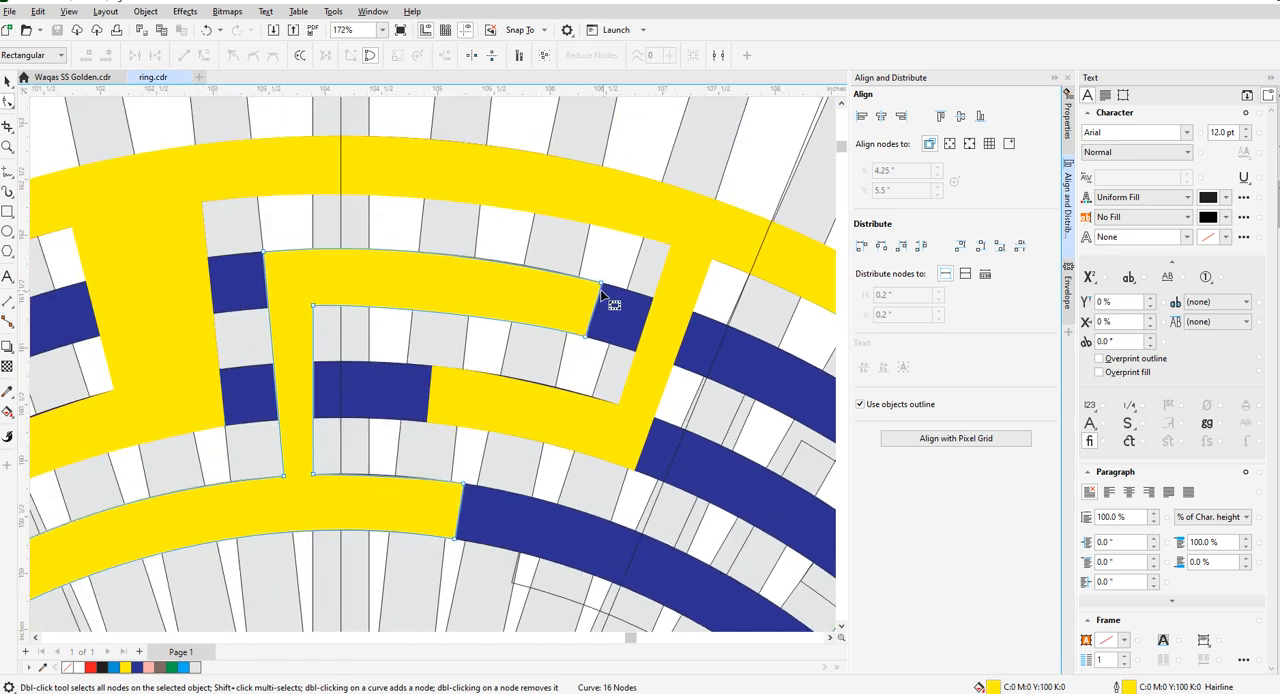
scroll(599, 295, "up", 2)
left_click_drag(607, 287, 641, 288)
left_click_drag(582, 359, 617, 370)
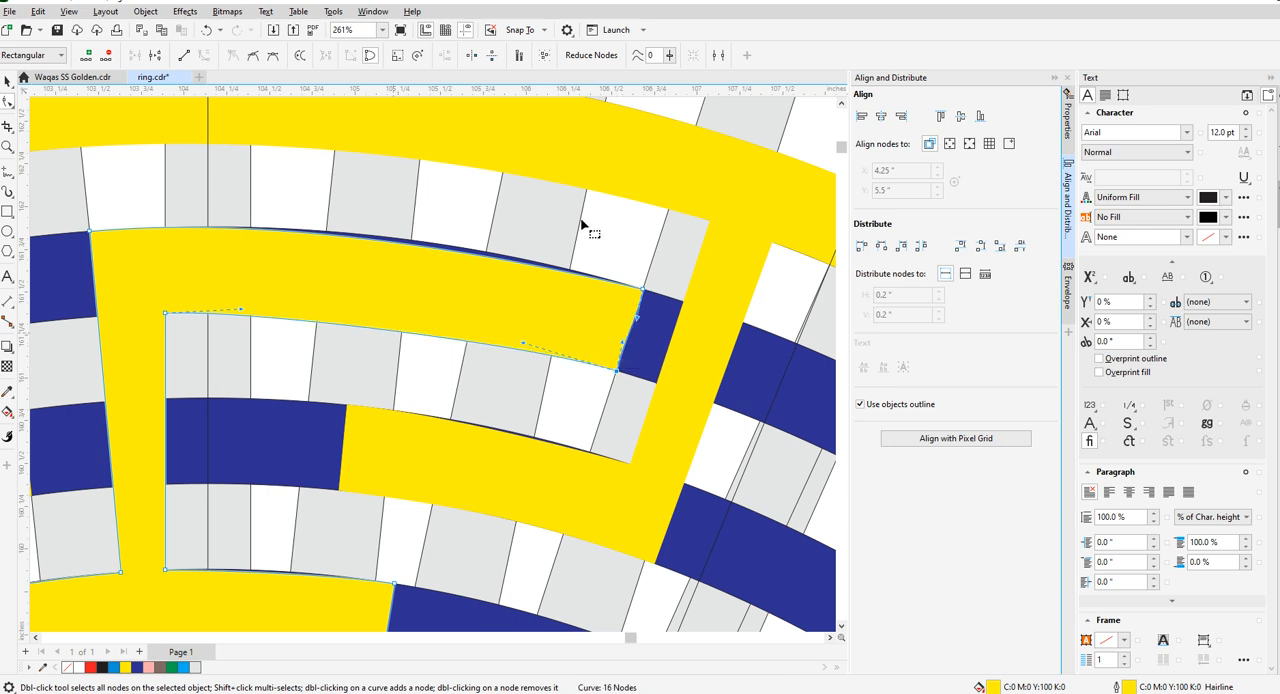
- Bend the second-ring arm's lower and upper edges onto the blue ring and convert its short end edge to a straight line
scroll(372, 337, "up", 3)
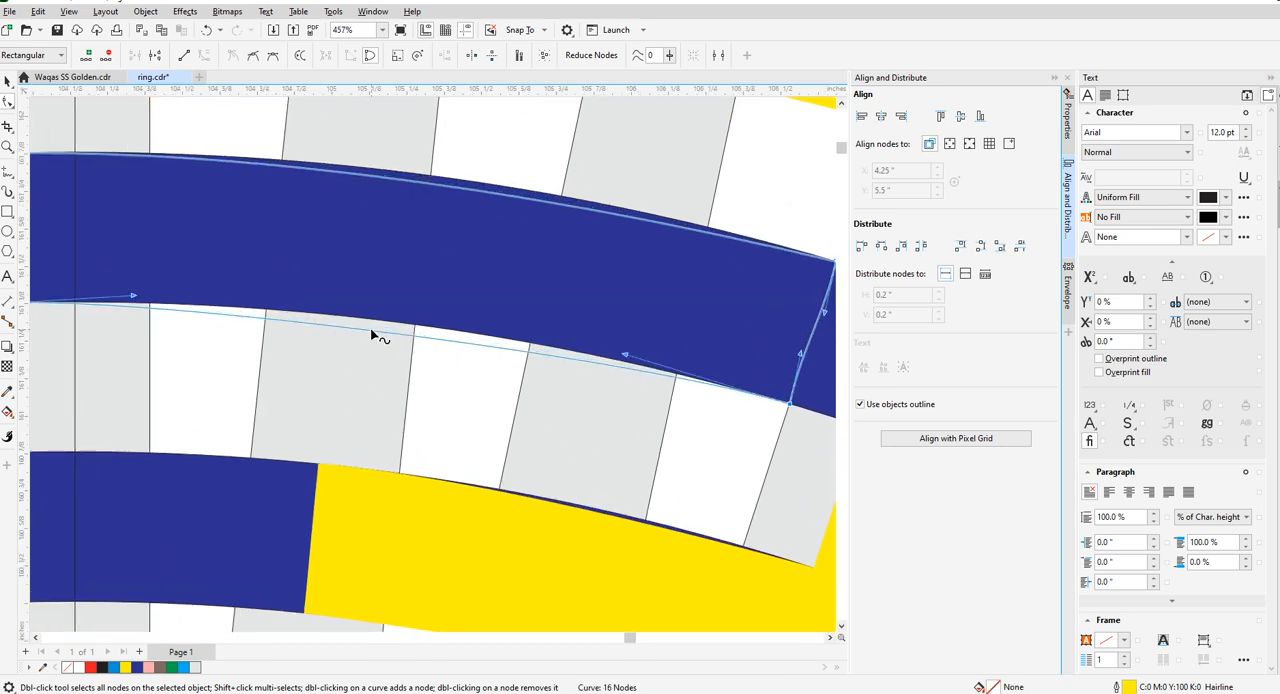
left_click_drag(378, 337, 383, 322)
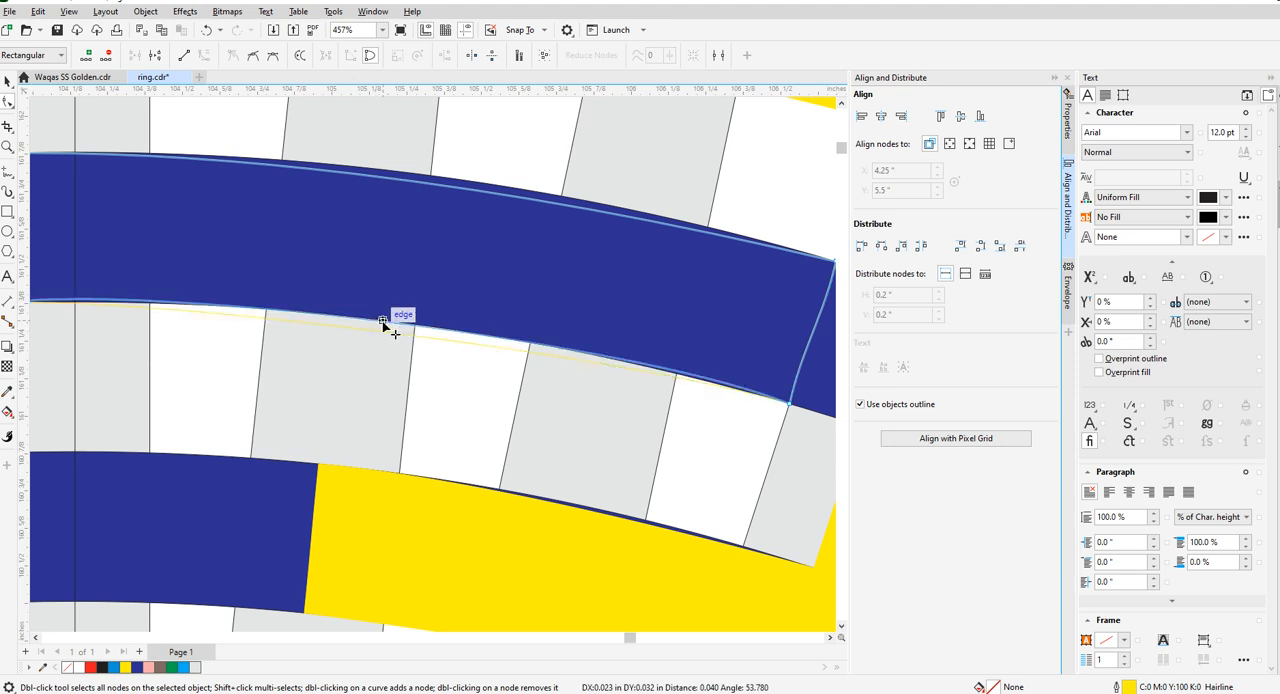
left_click_drag(427, 184, 431, 176)
scroll(360, 228, "down", 4)
scroll(500, 250, "up", 3)
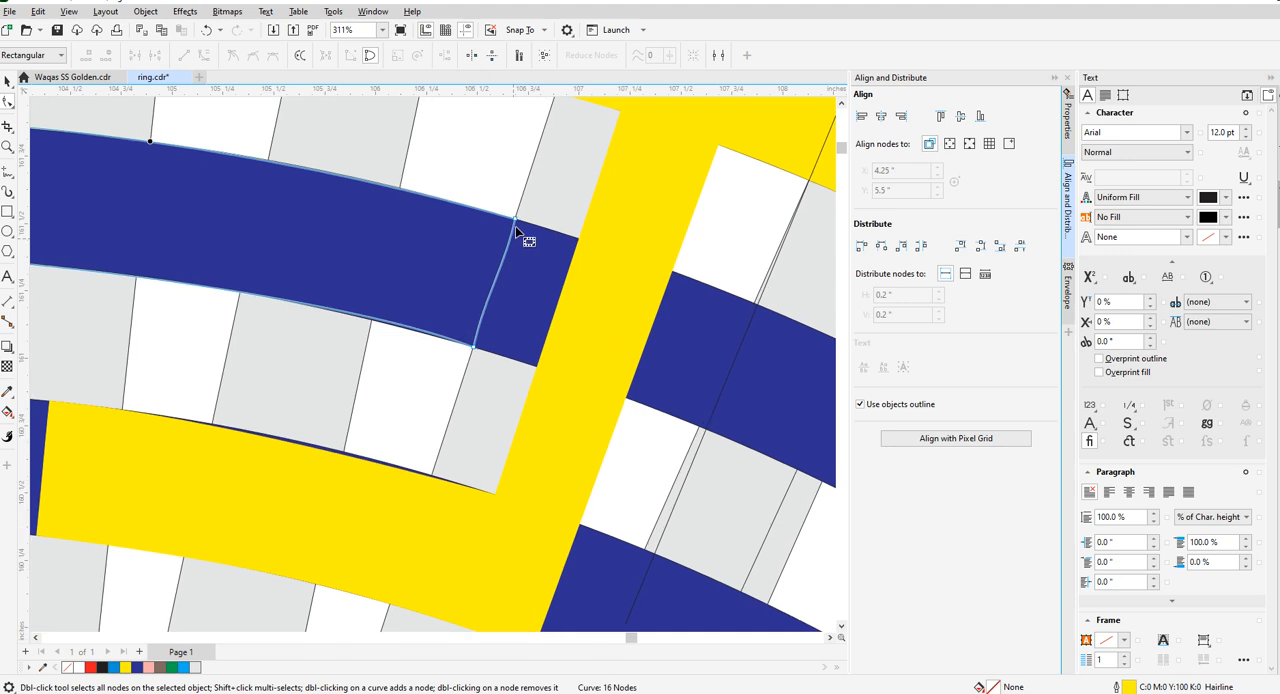
right_click(516, 222)
left_click(548, 300)
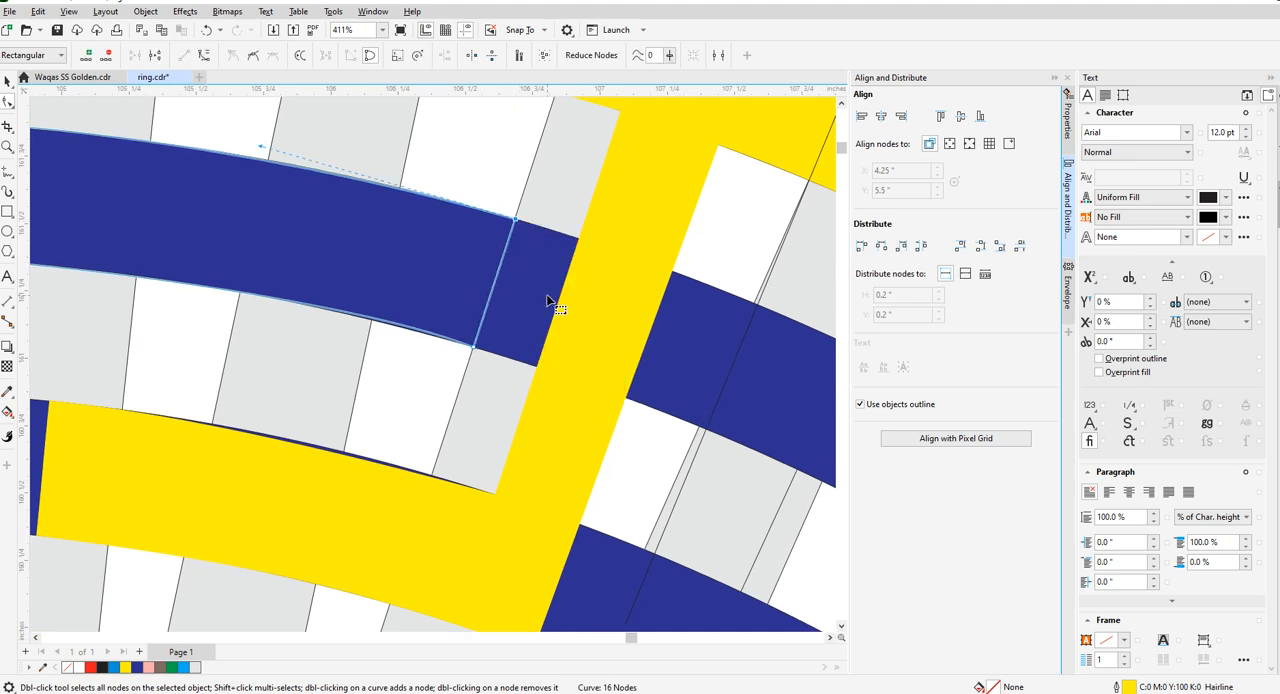
- Try to refit the second-ring arm's lower edge by collapsing its curve handles and bending it onto the ring
scroll(546, 275, "down", 4)
scroll(245, 262, "up", 2)
scroll(252, 252, "up", 4)
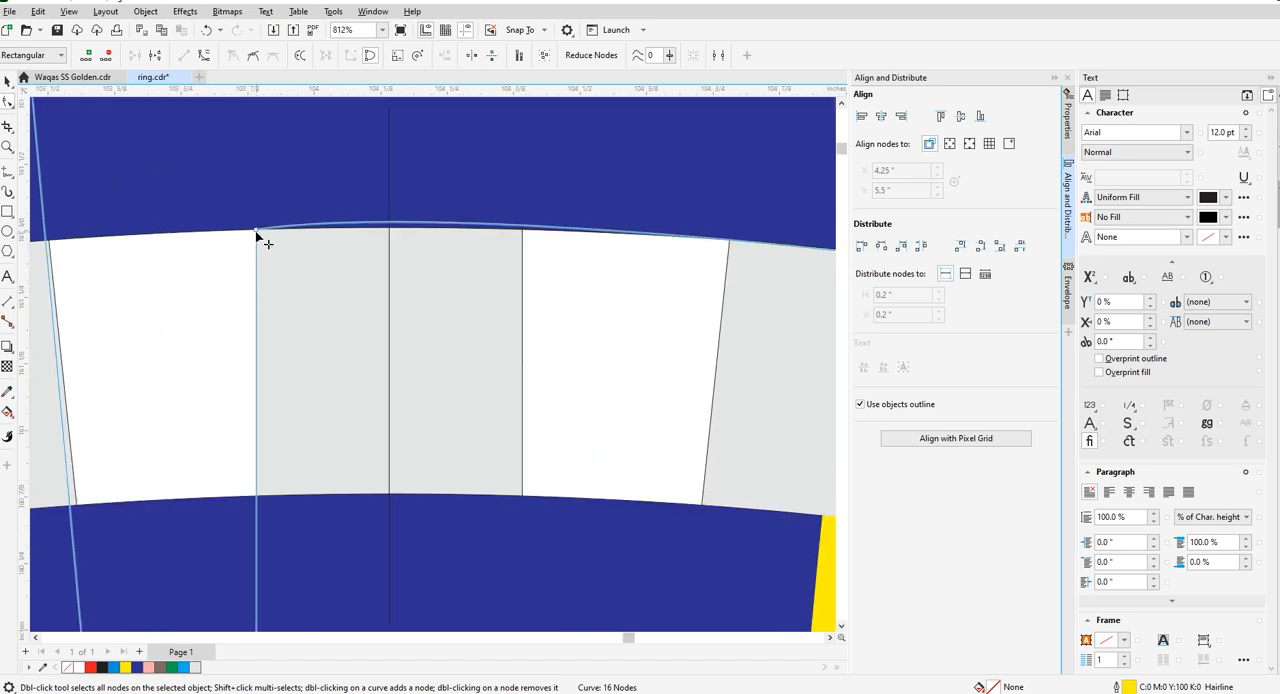
left_click(257, 231)
left_click_drag(513, 192, 297, 256)
scroll(297, 256, "down", 4)
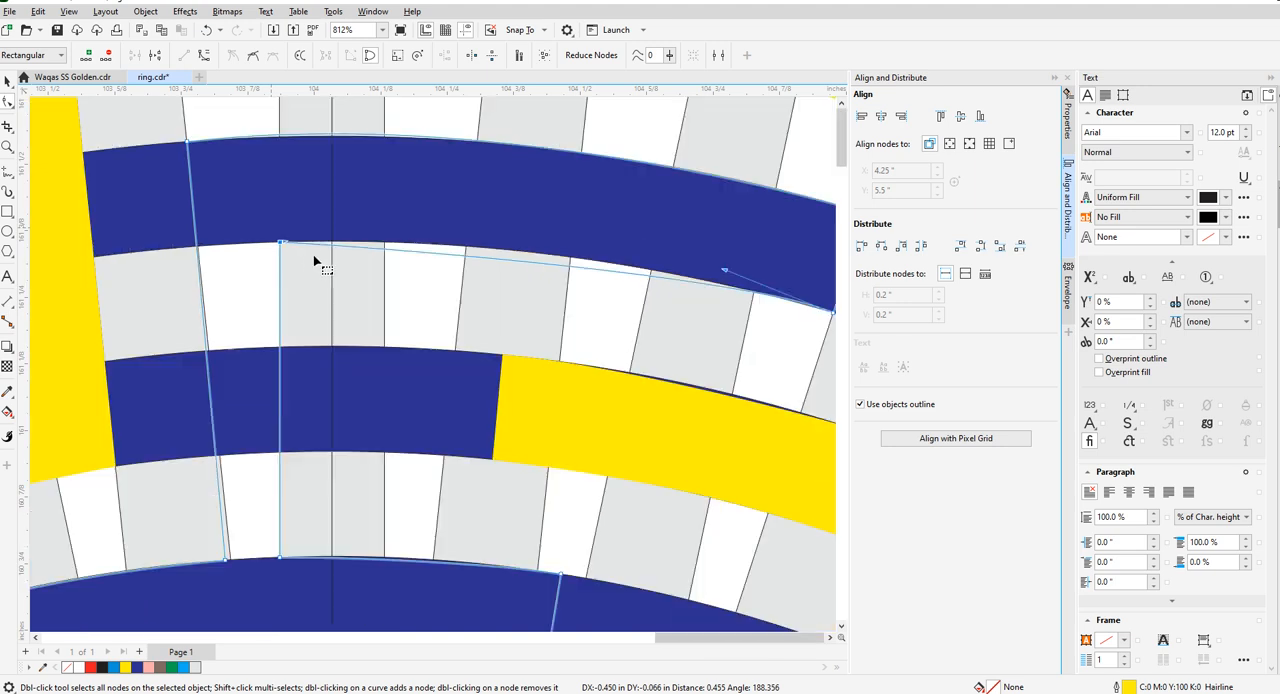
scroll(523, 263, "down", 2)
scroll(608, 286, "up", 2)
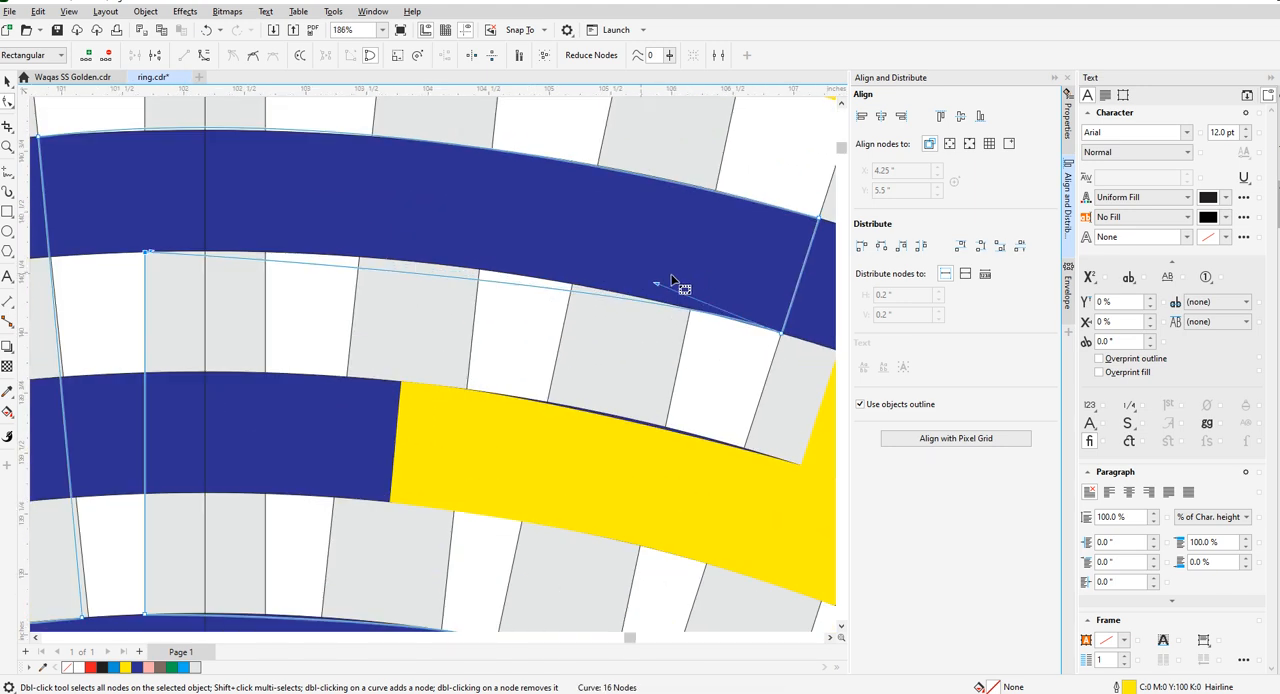
left_click_drag(657, 285, 778, 331)
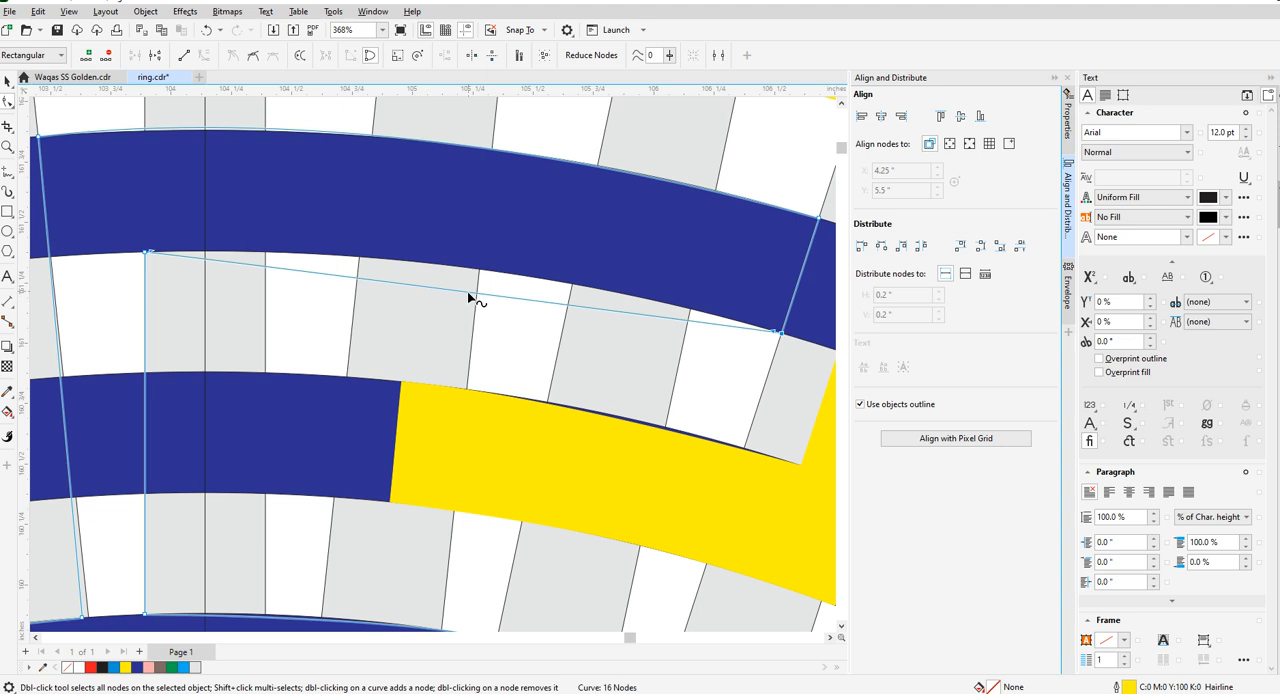
left_click_drag(469, 297, 472, 269)
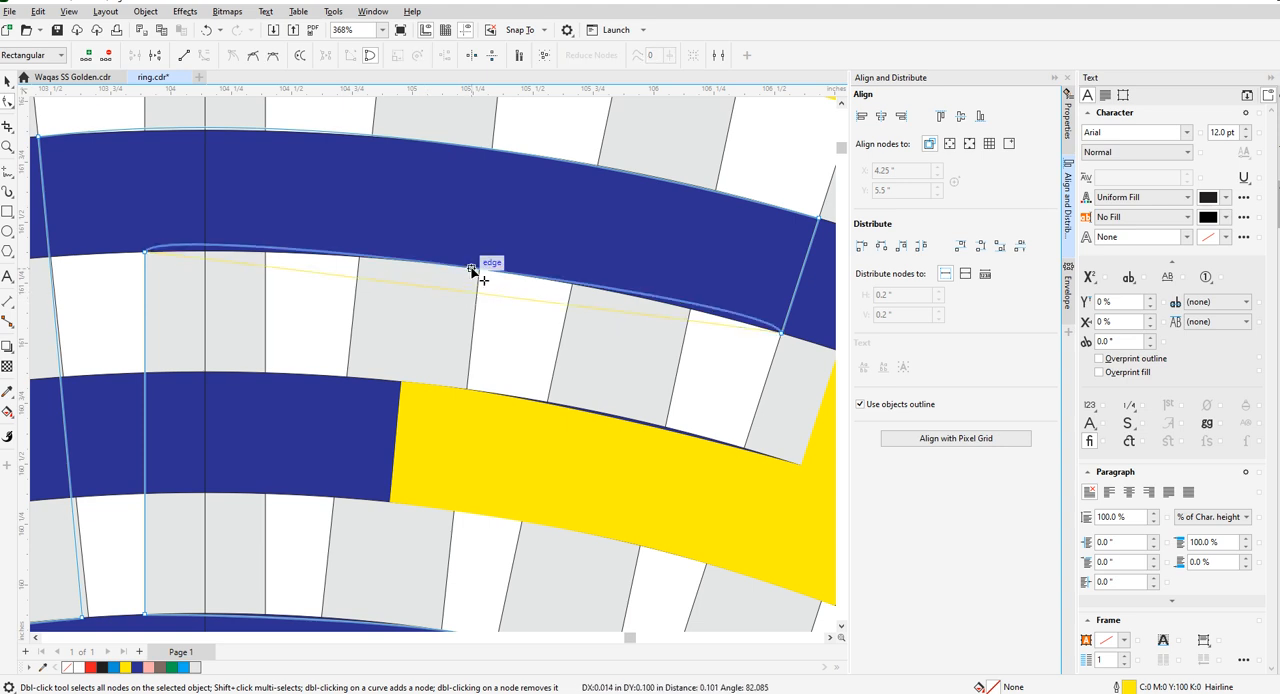
- Convert the second-ring arm's lower edge to a line and back to a curve, then bend it onto the ring's edge
right_click(781, 338)
left_click(818, 413)
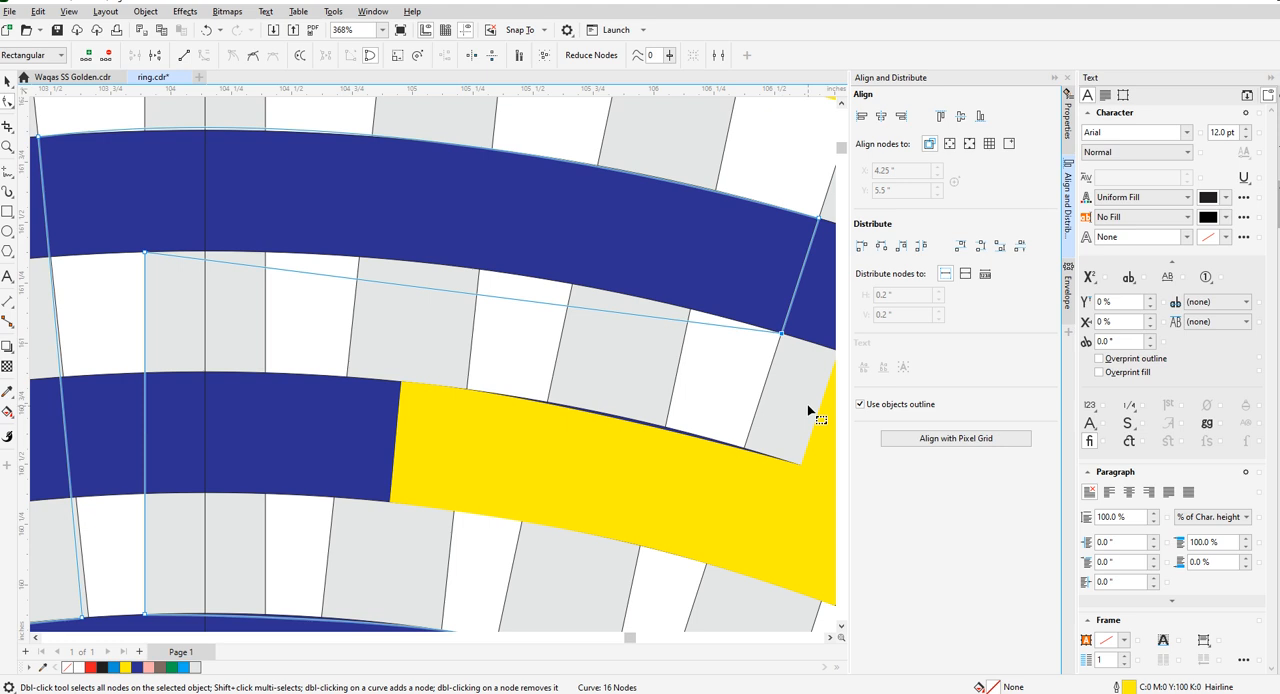
right_click(449, 290)
left_click(490, 383)
left_click_drag(446, 290, 457, 263)
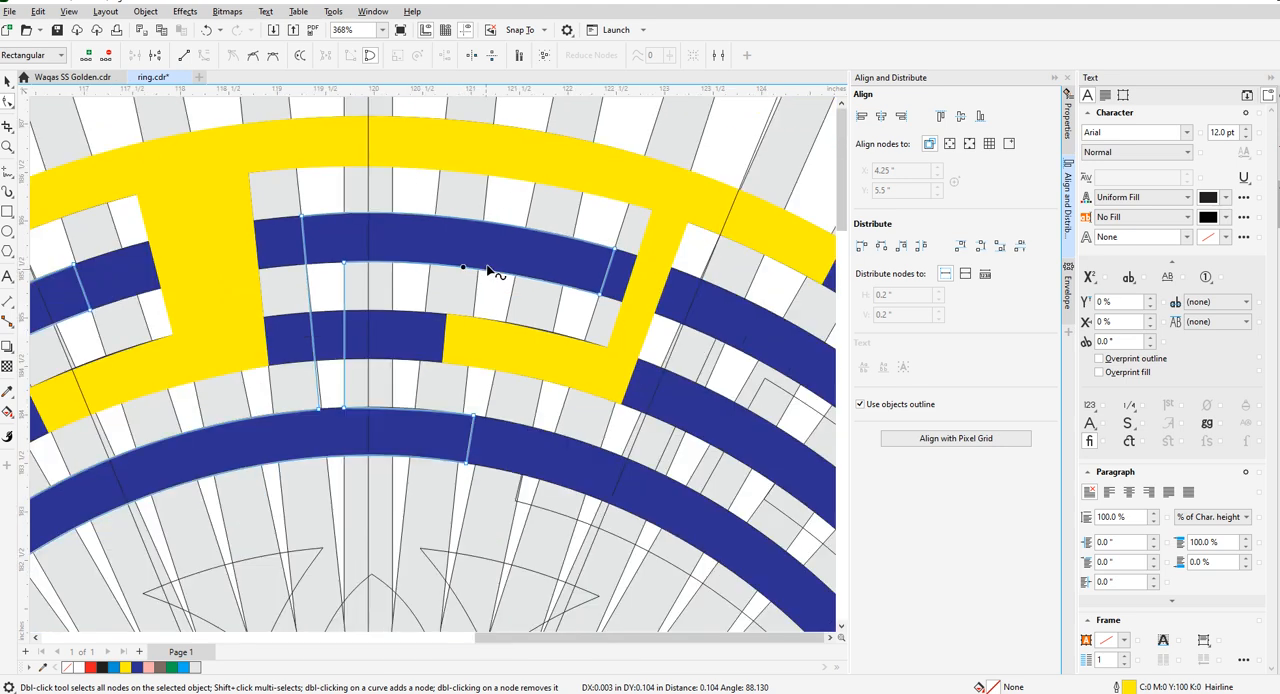
- Move the node at the foot of the inner key piece's vertical stem to where the radial bar meets the innermost ring
scroll(406, 294, "down", 3)
scroll(408, 378, "up", 5)
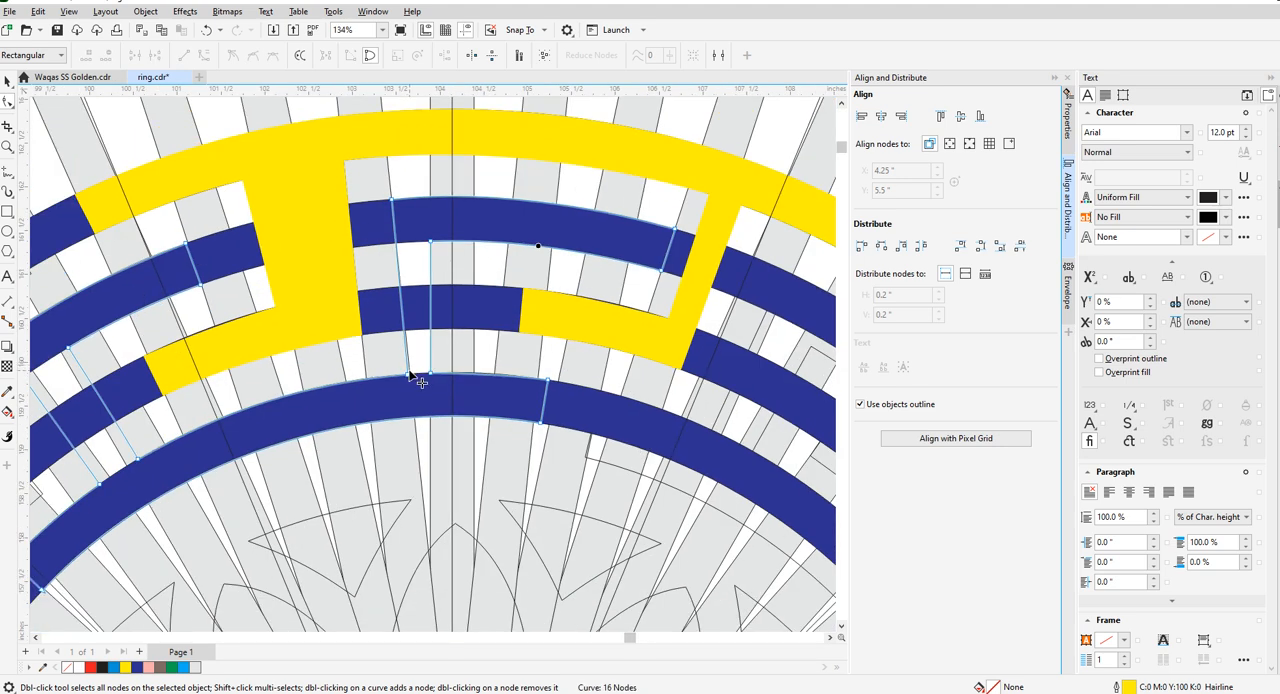
scroll(408, 378, "up", 3)
left_click_drag(410, 392, 565, 382)
scroll(400, 340, "down", 8)
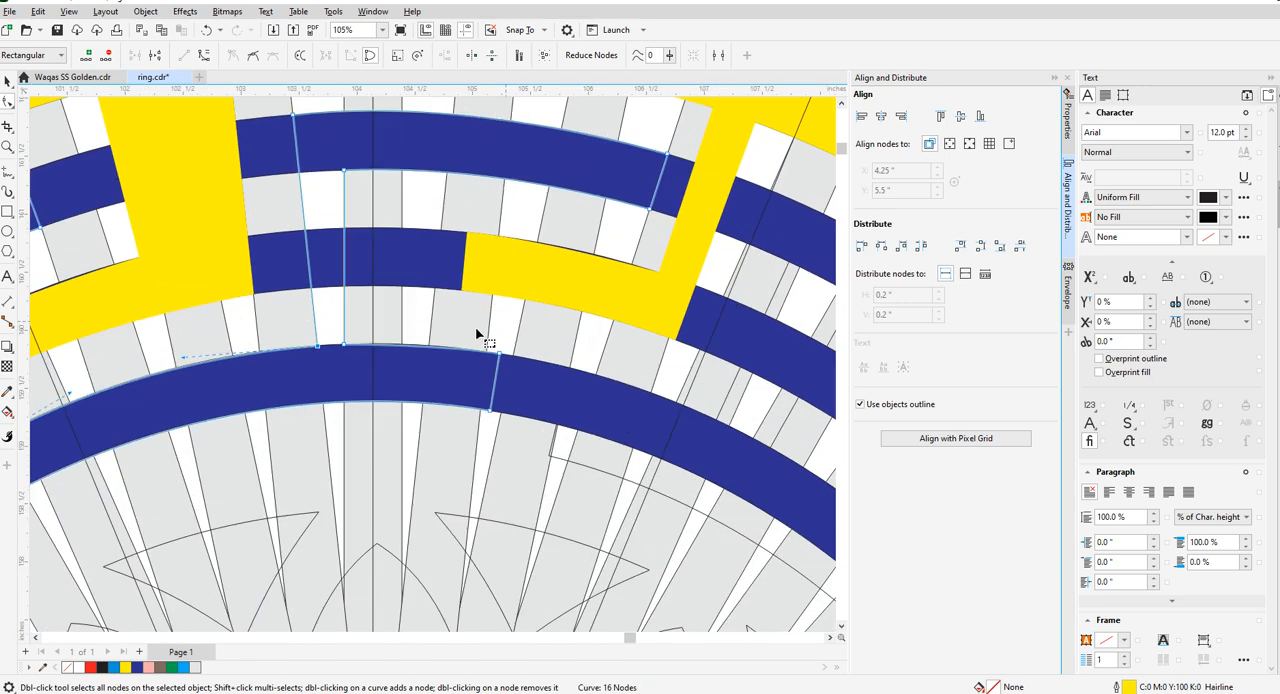
scroll(477, 334, "up", 5)
- Reset the upper edge of the innermost-ring arm beside the stem to a line, convert it to a curve and bend it onto the ring
right_click(419, 349)
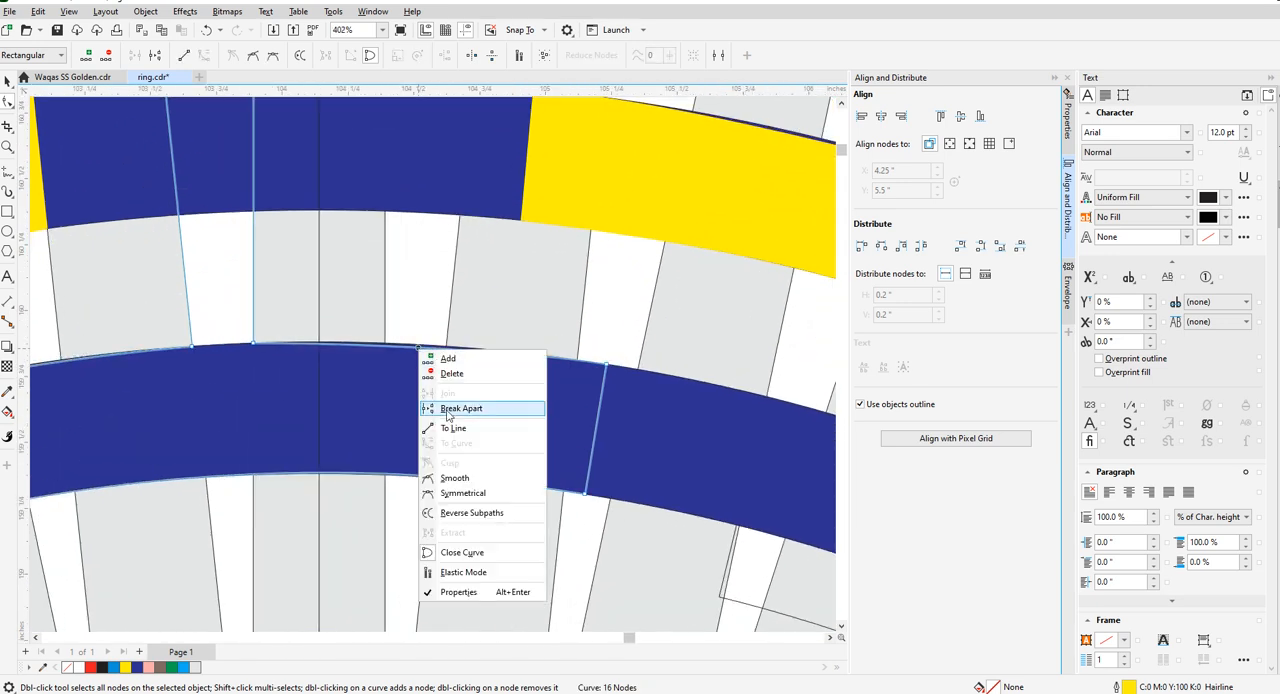
left_click(450, 429)
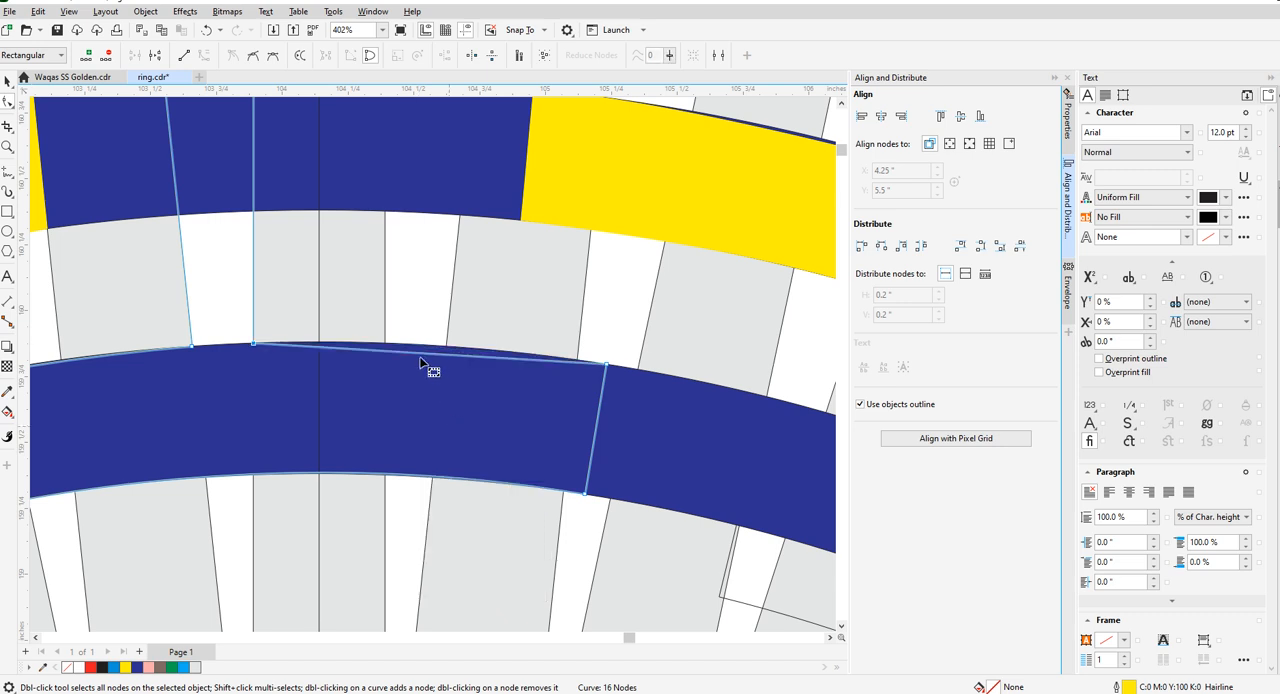
right_click(420, 354)
left_click(440, 450)
scroll(417, 353, "up", 3)
left_click_drag(417, 353, 423, 337)
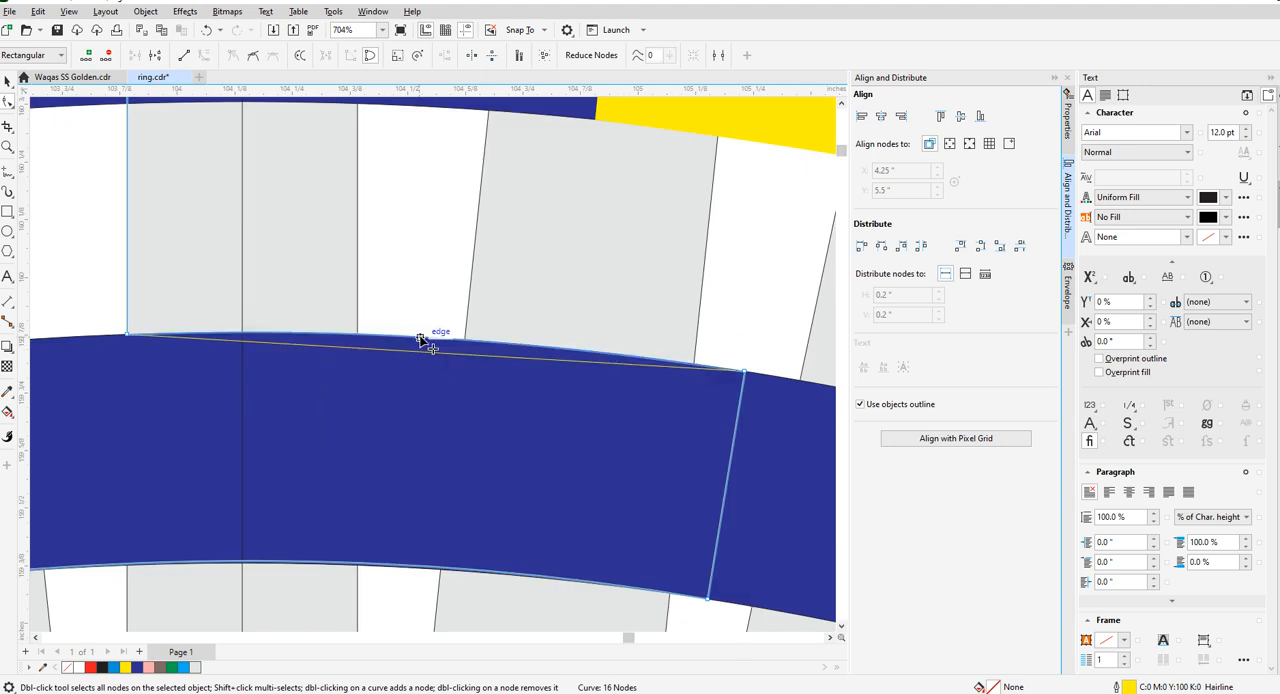
scroll(515, 361, "down", 6)
scroll(513, 368, "down", 2)
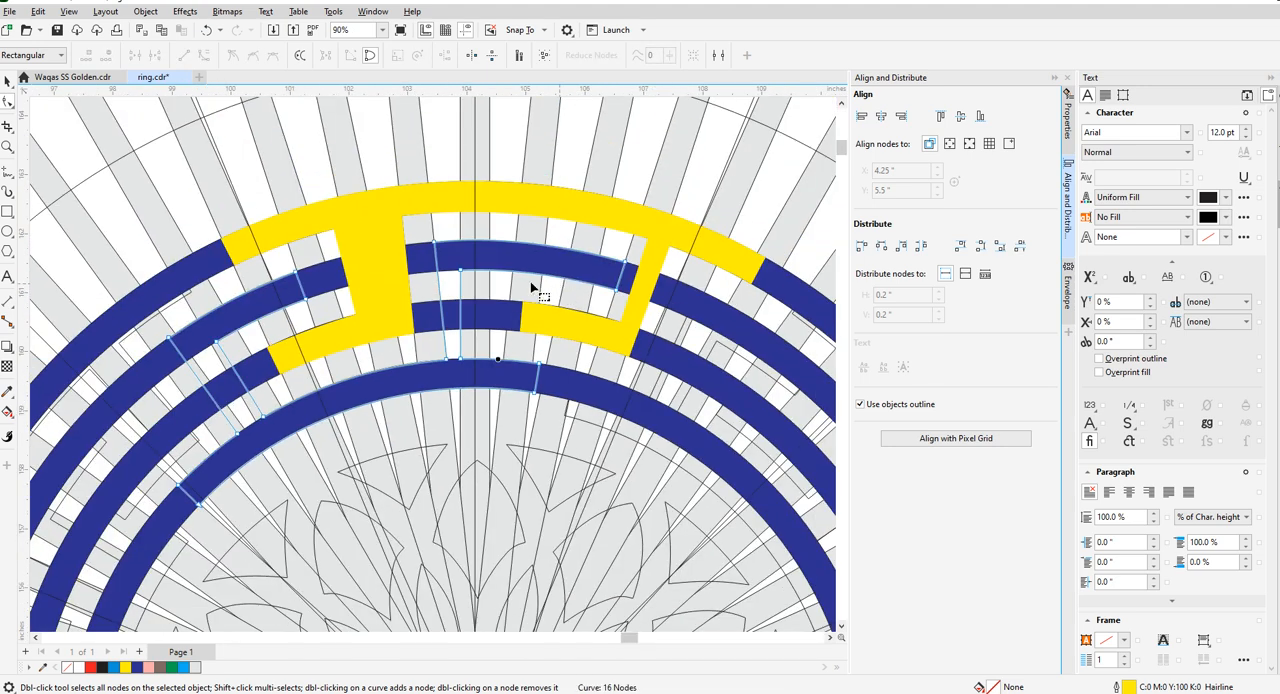
- Lengthen the outer key piece's third-ring arm by moving both end nodes to the central bar's edge, and make its end edge straight
scroll(533, 320, "up", 4)
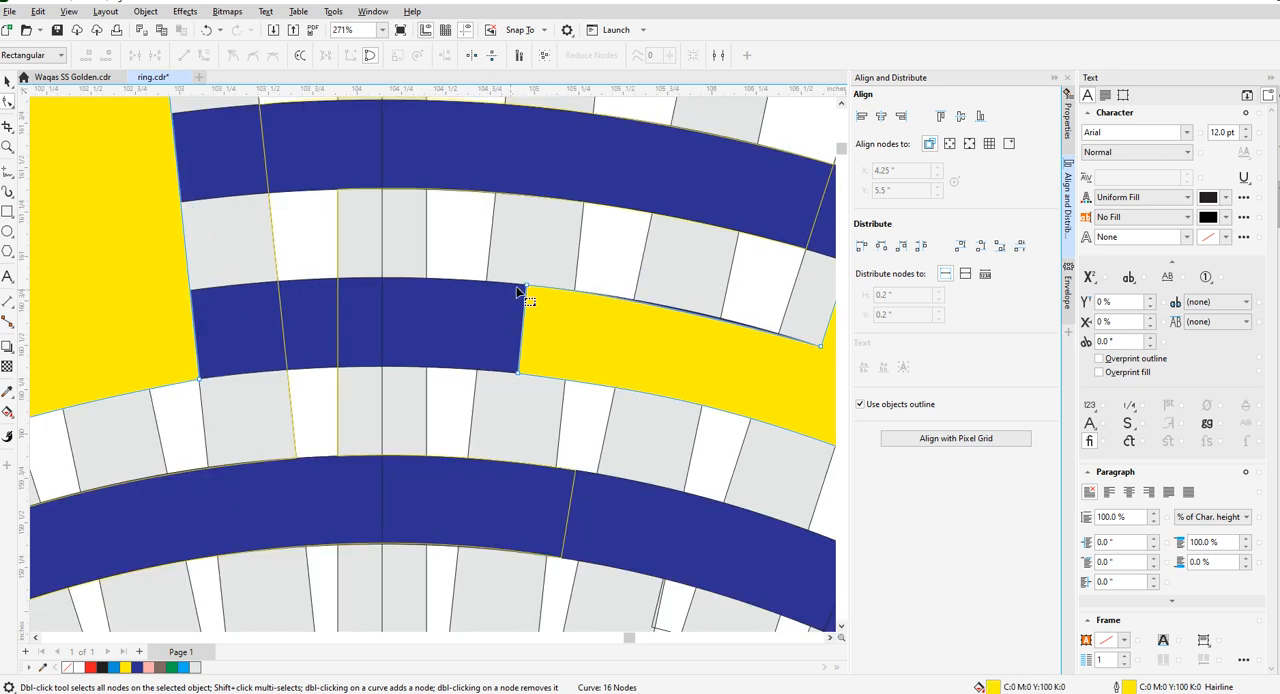
left_click_drag(527, 287, 426, 280)
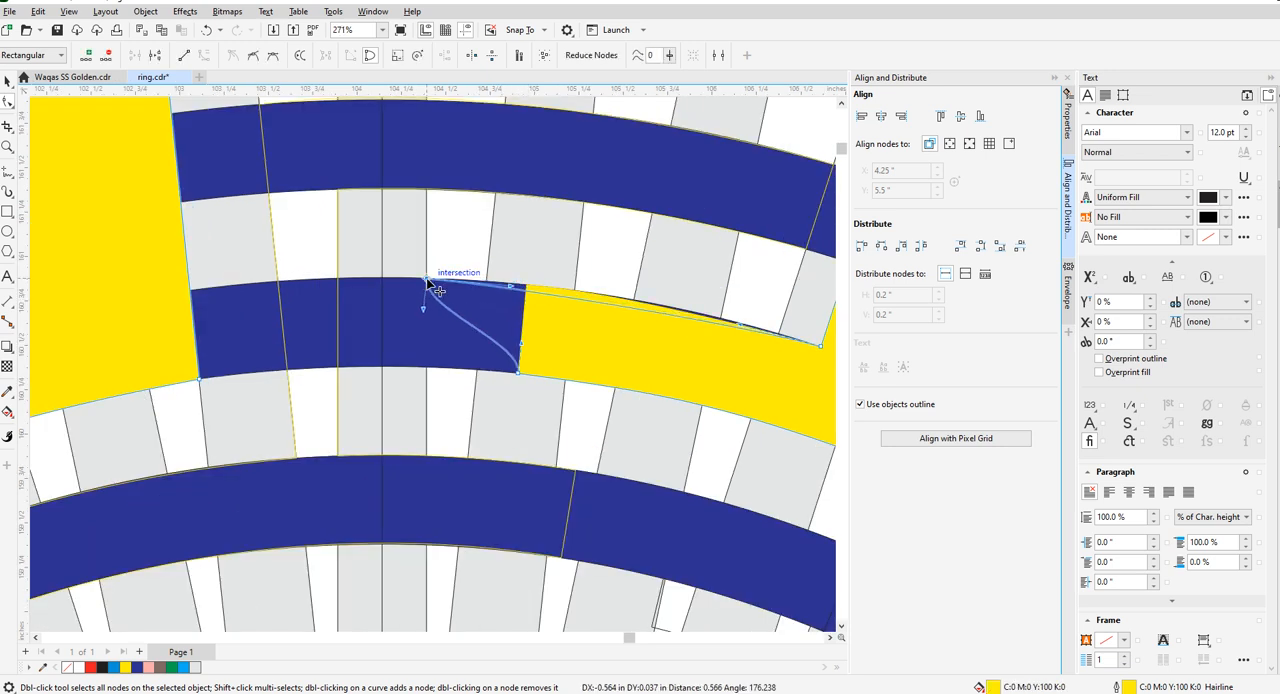
left_click_drag(466, 319, 466, 320)
left_click_drag(520, 372, 428, 371)
right_click(428, 371)
left_click(455, 445)
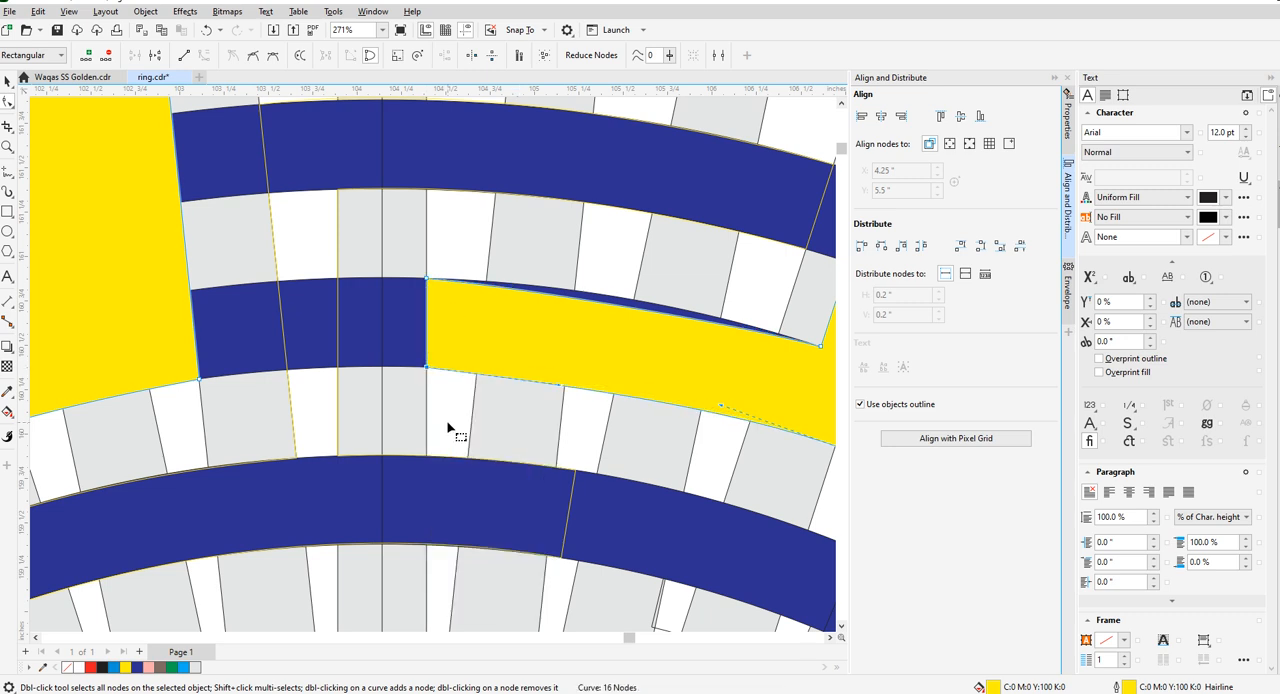
- Bend the upper and lower edges of the outer key piece's third-ring arm to follow the blue ring
scroll(472, 372, "down", 2)
scroll(472, 372, "up", 1)
scroll(343, 329, "down", 4)
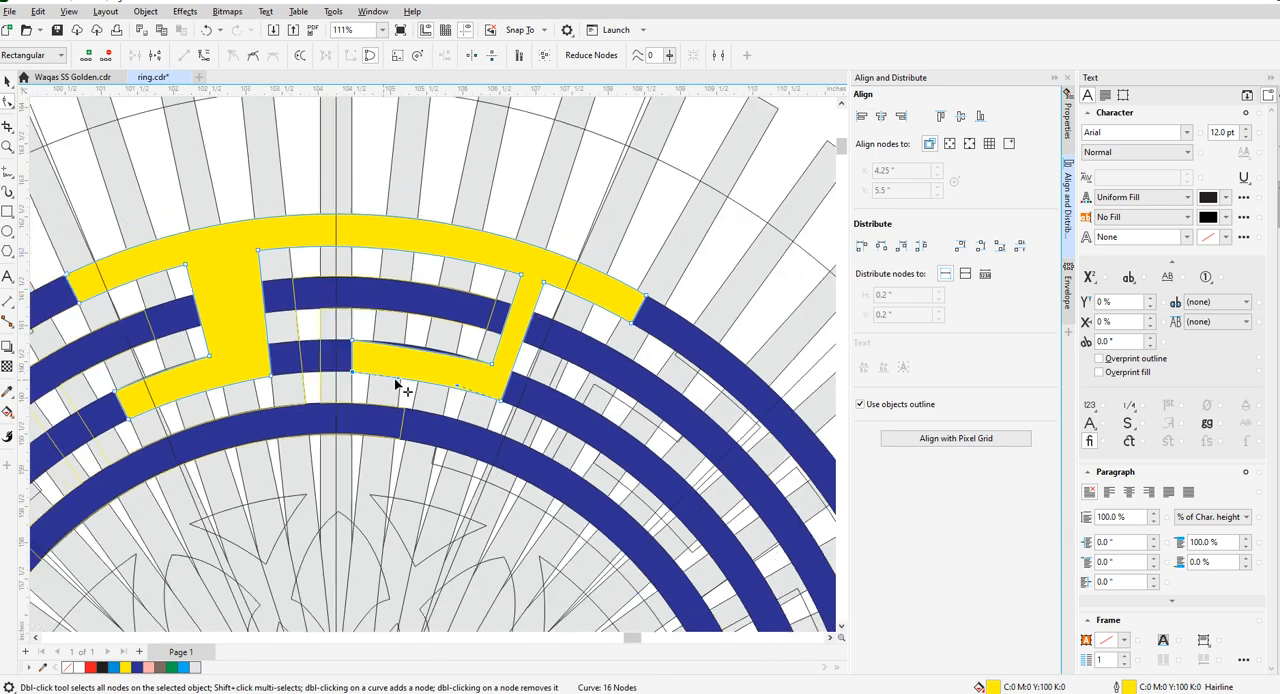
scroll(440, 333, "up", 4)
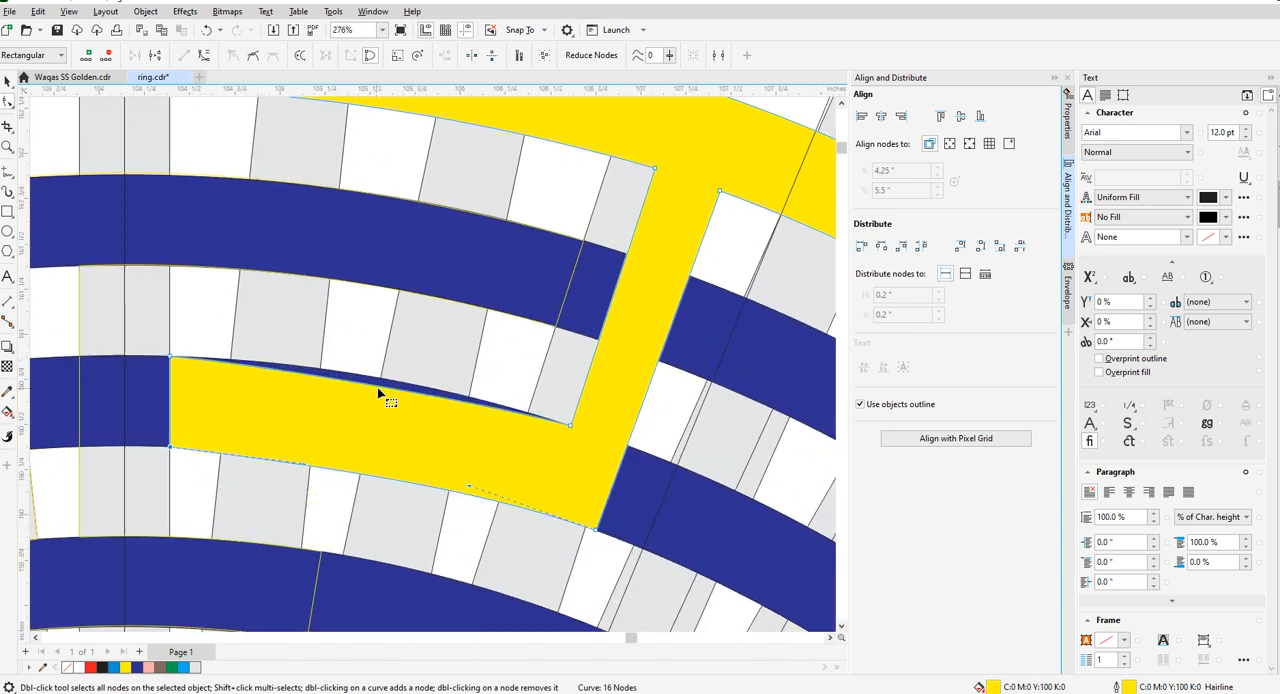
right_click(380, 393)
scroll(378, 396, "up", 2)
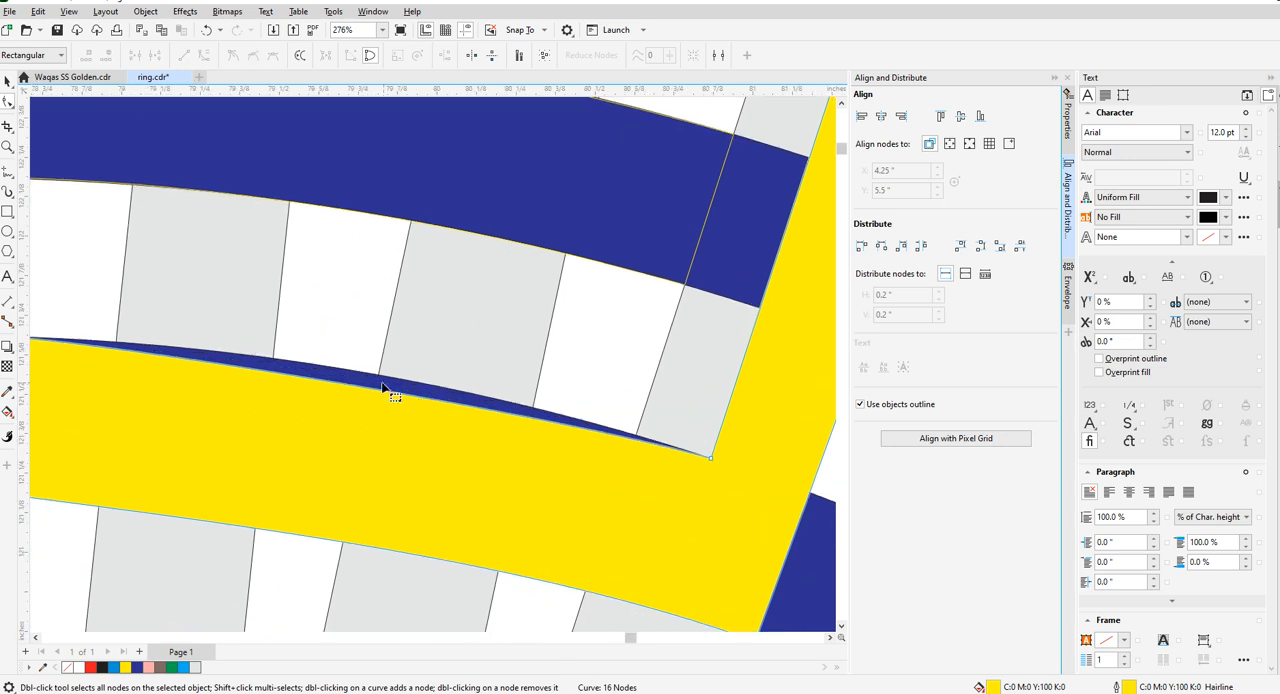
left_click_drag(375, 388, 381, 378)
scroll(398, 388, "down", 1)
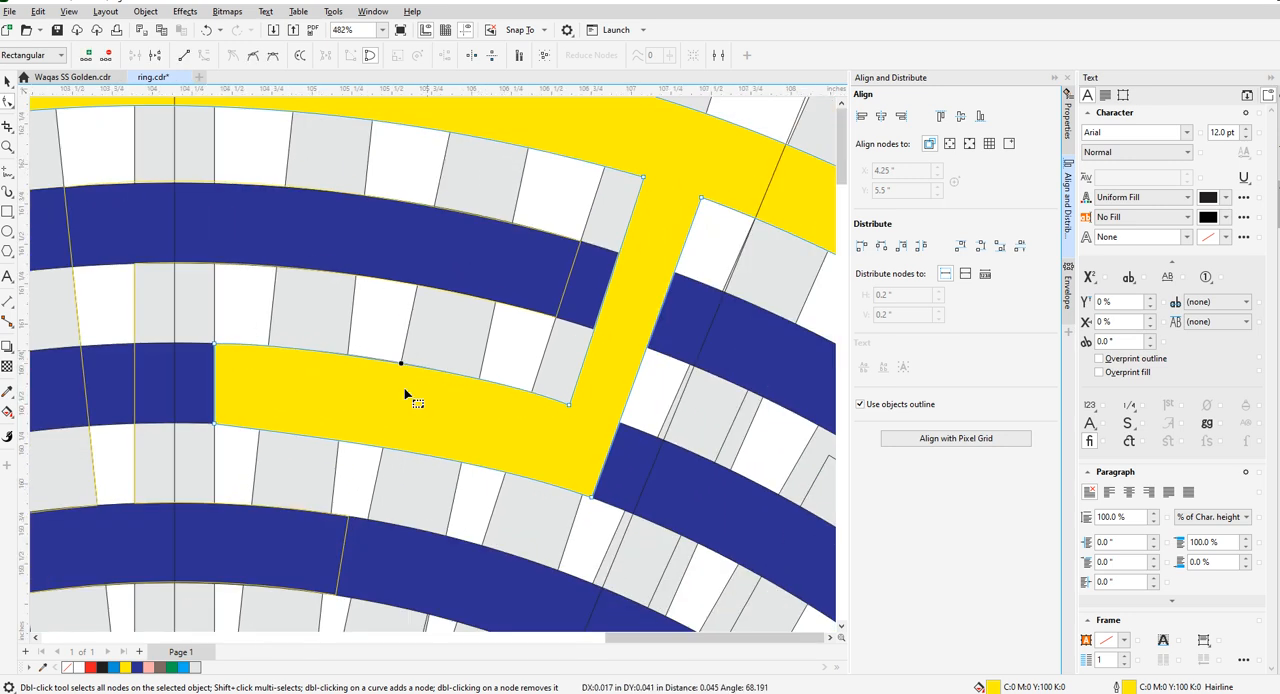
scroll(392, 448, "up", 1)
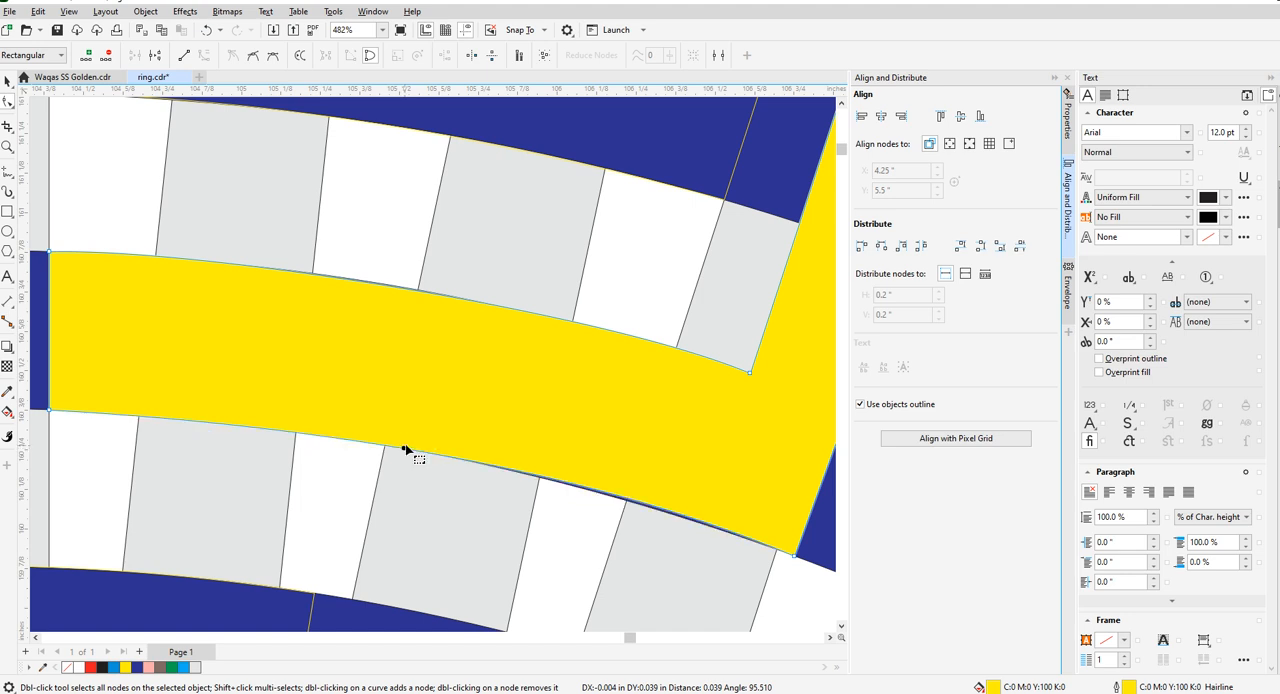
scroll(410, 449, "up", 2)
scroll(527, 472, "down", 2)
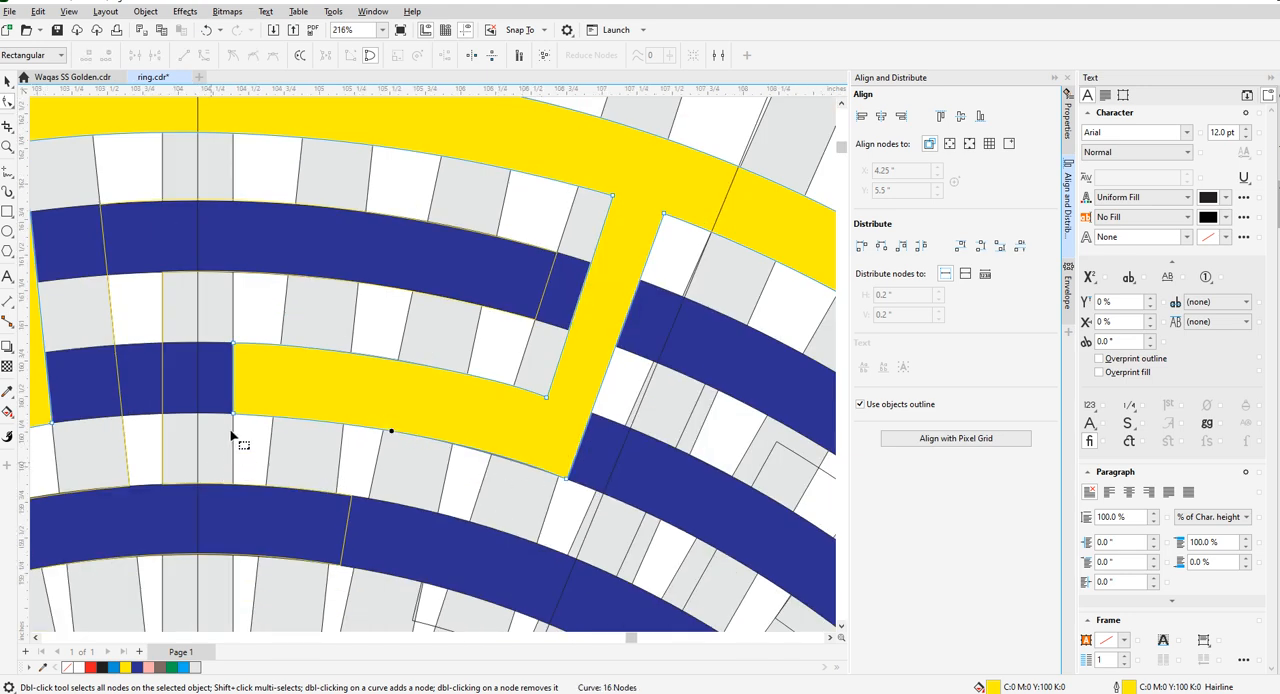
- Reset the lower edge of the outer key piece's third-ring arm to a straight line, undoing the bend attempt
right_click(568, 479)
left_click(552, 338)
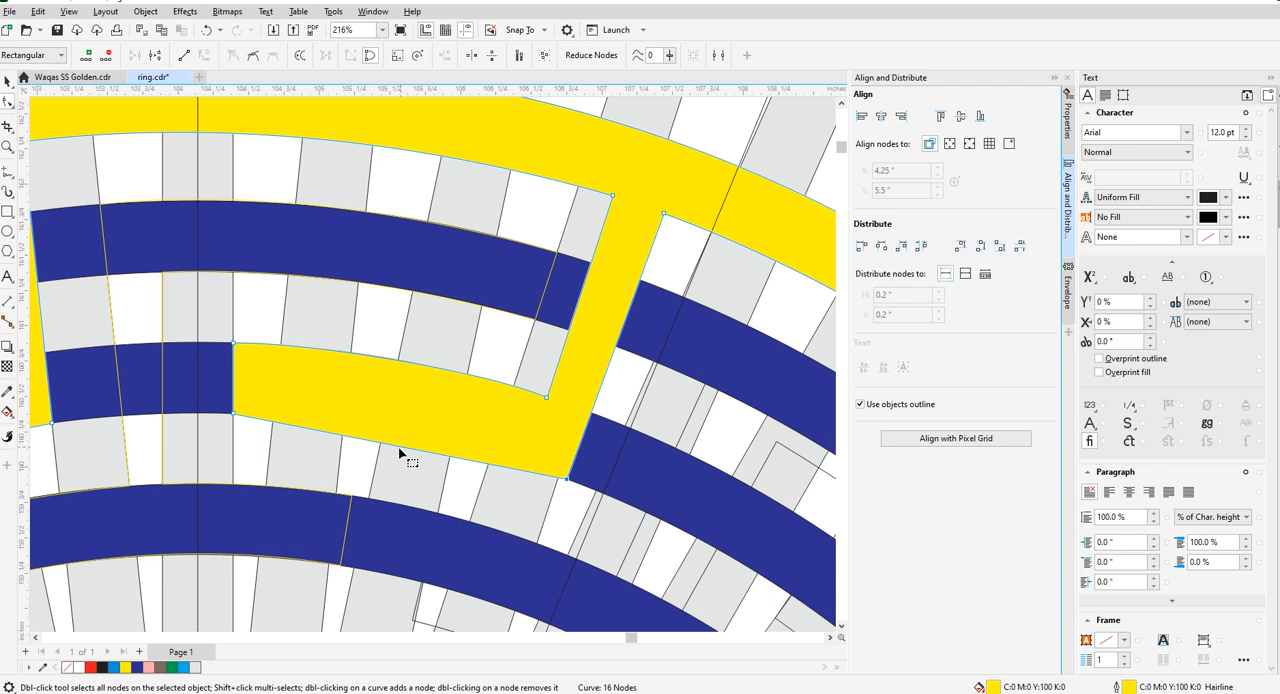
scroll(405, 455, "up", 2)
left_click_drag(396, 448, 405, 415)
key("ctrl+z")
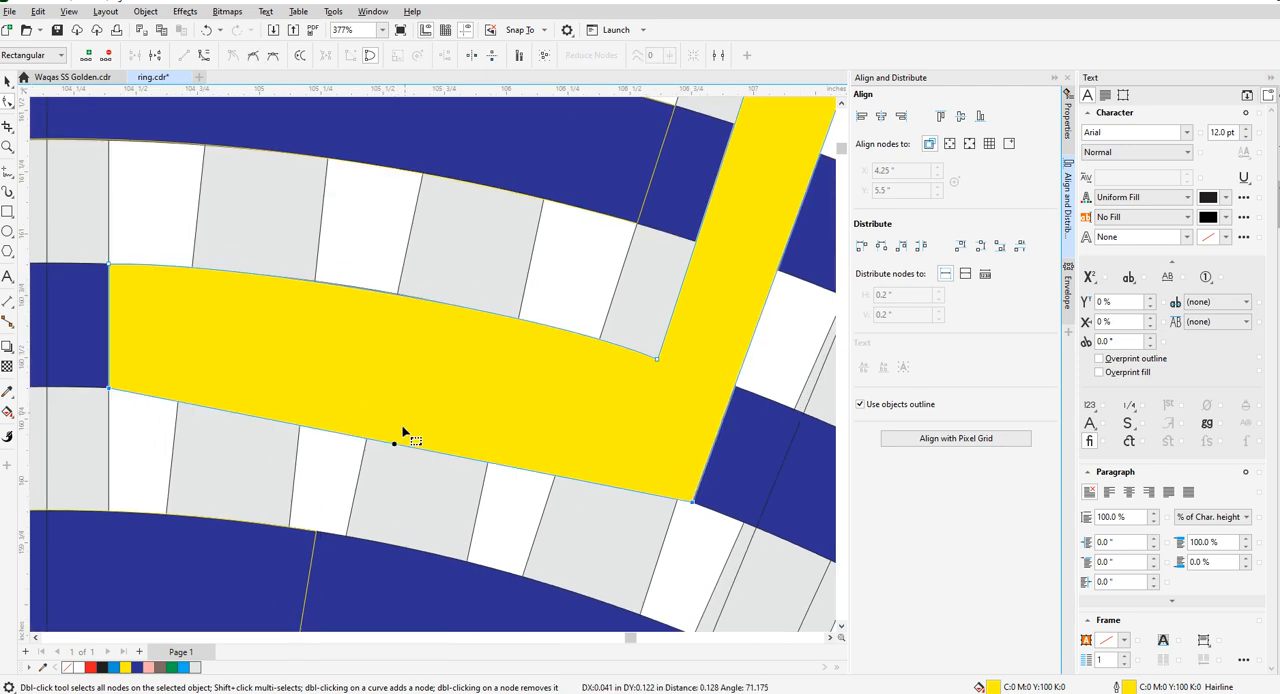
left_click(401, 475)
- Move both corner nodes at the foot of the outer key piece's right stem along the third ring to the next radial bar edges
scroll(556, 455, "down", 1)
scroll(556, 456, "down", 1)
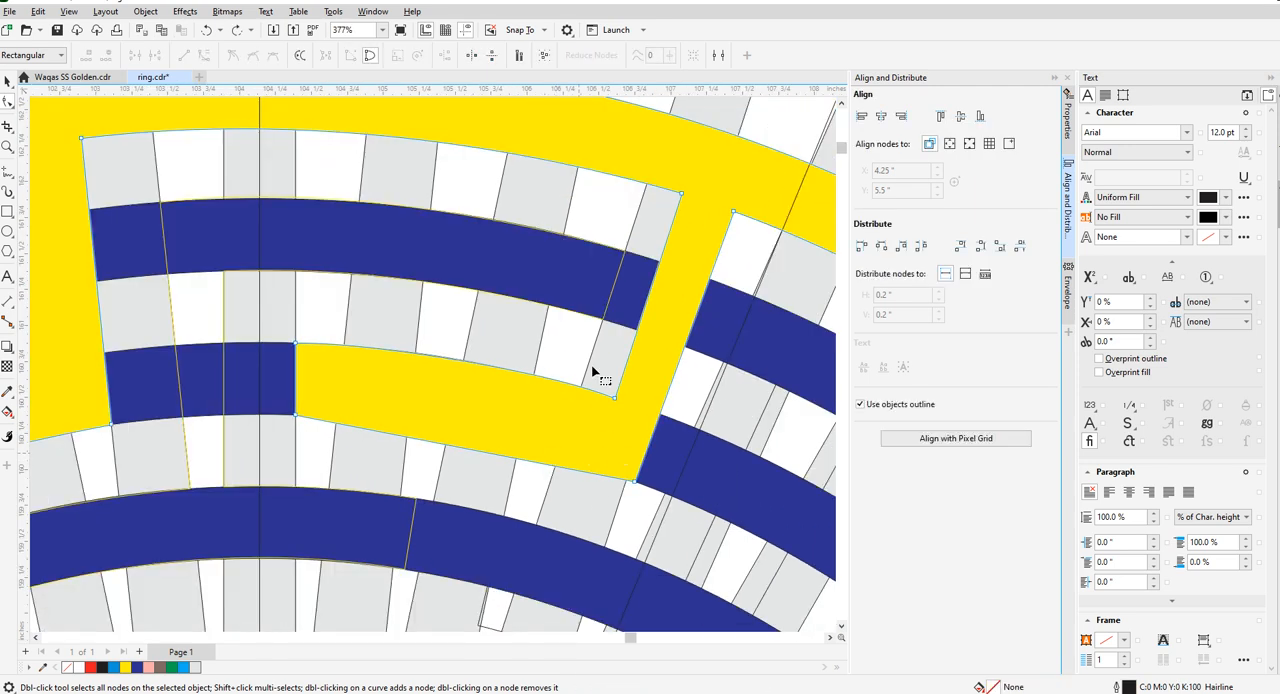
scroll(597, 375, "up", 2)
scroll(558, 450, "down", 2)
scroll(570, 398, "down", 2)
scroll(586, 461, "up", 4)
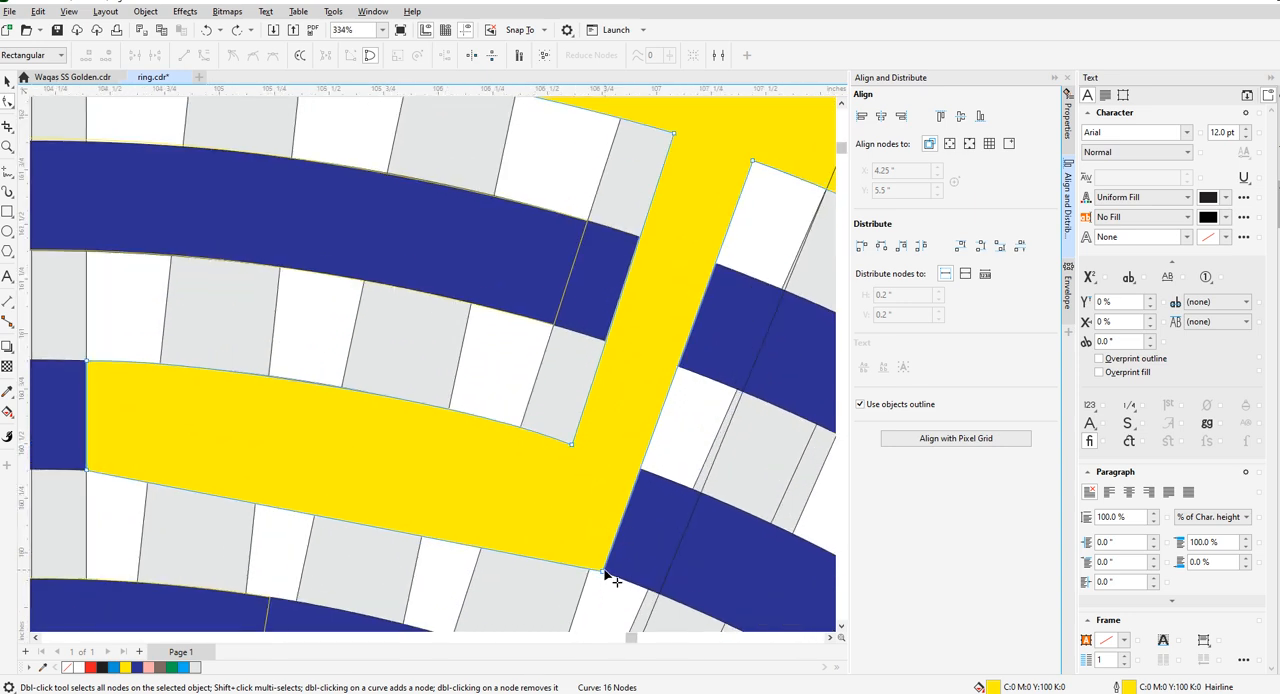
left_click_drag(603, 573, 650, 590)
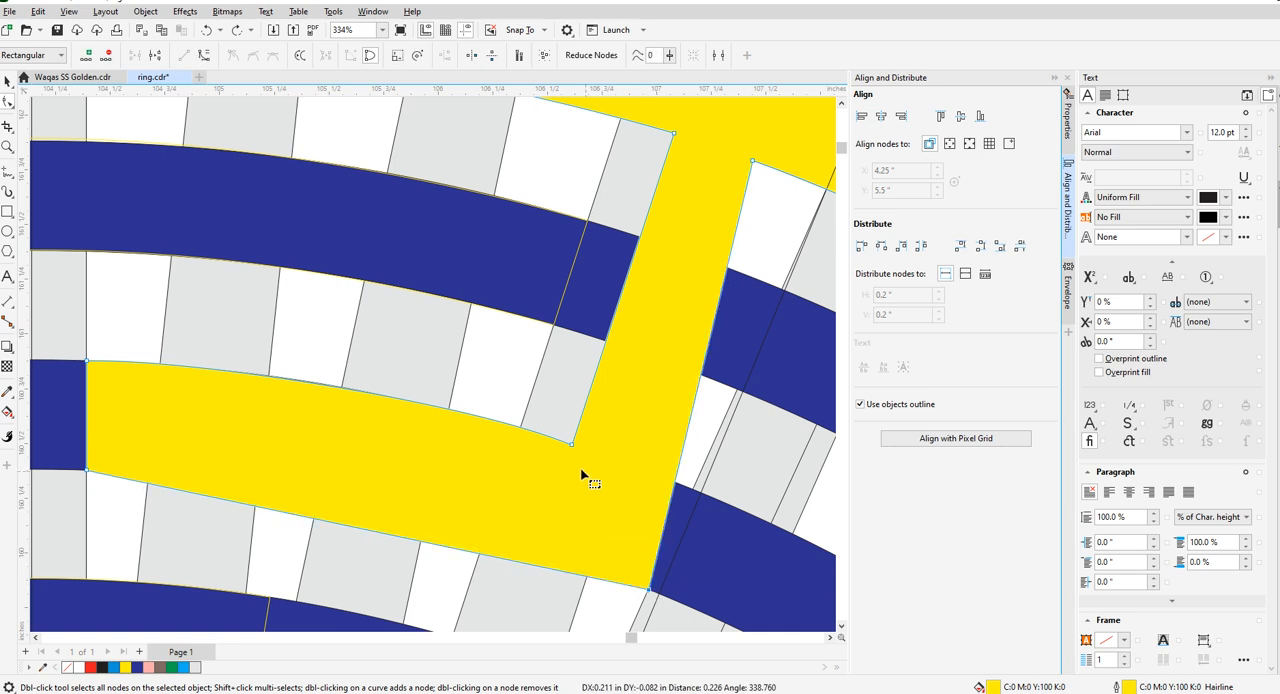
left_click_drag(572, 451, 625, 466)
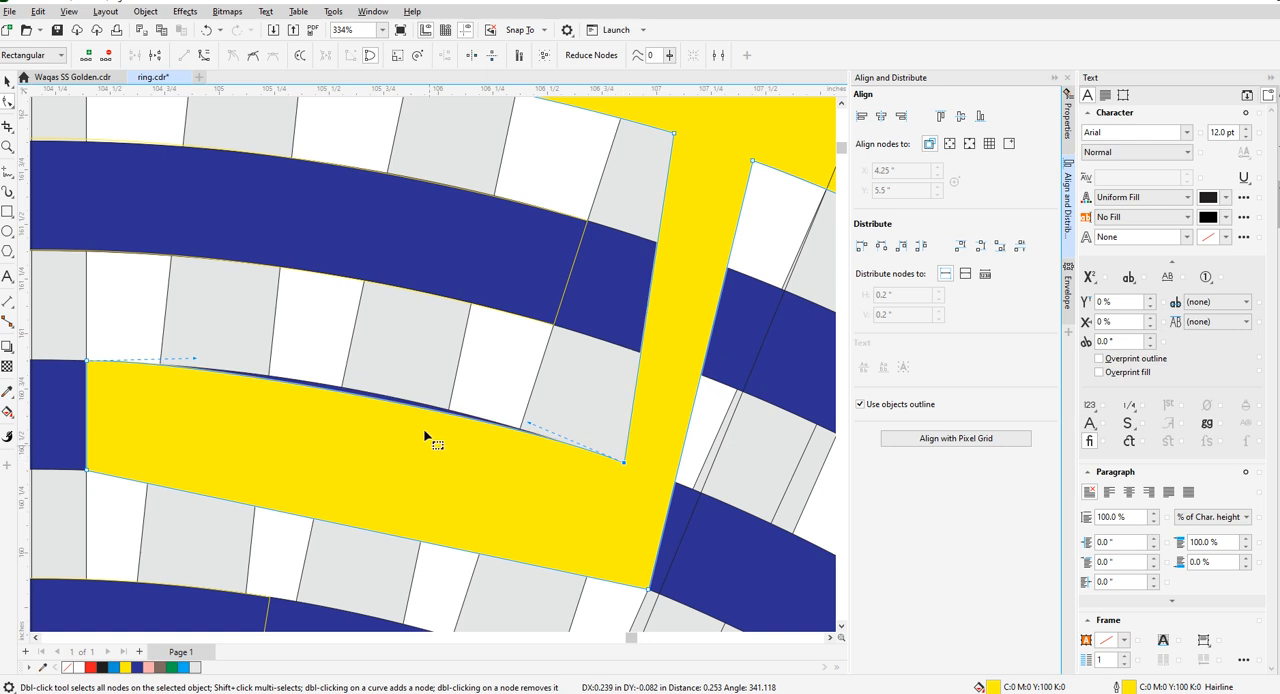
- Reset the upper edge of the third-ring arm to a line, convert it to a curve and bend it onto the ring
right_click(90, 372)
left_click(123, 441)
right_click(373, 420)
left_click(400, 512)
scroll(375, 422, "up", 2)
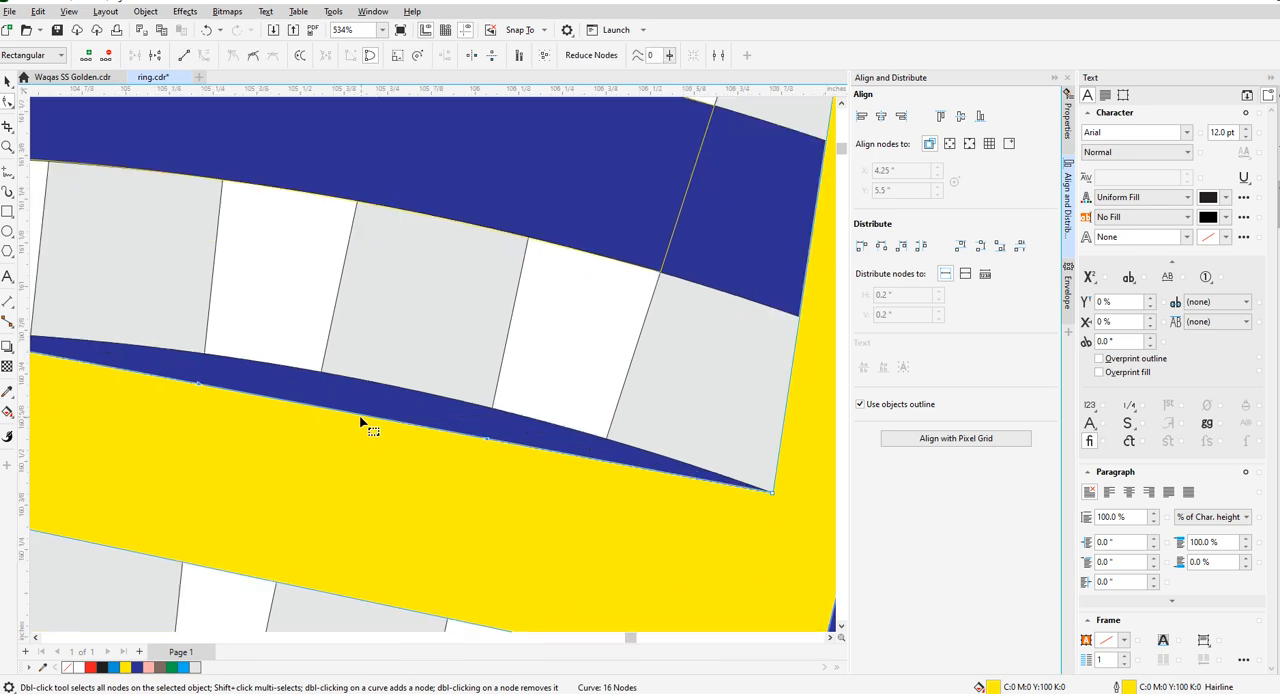
left_click_drag(360, 416, 366, 382)
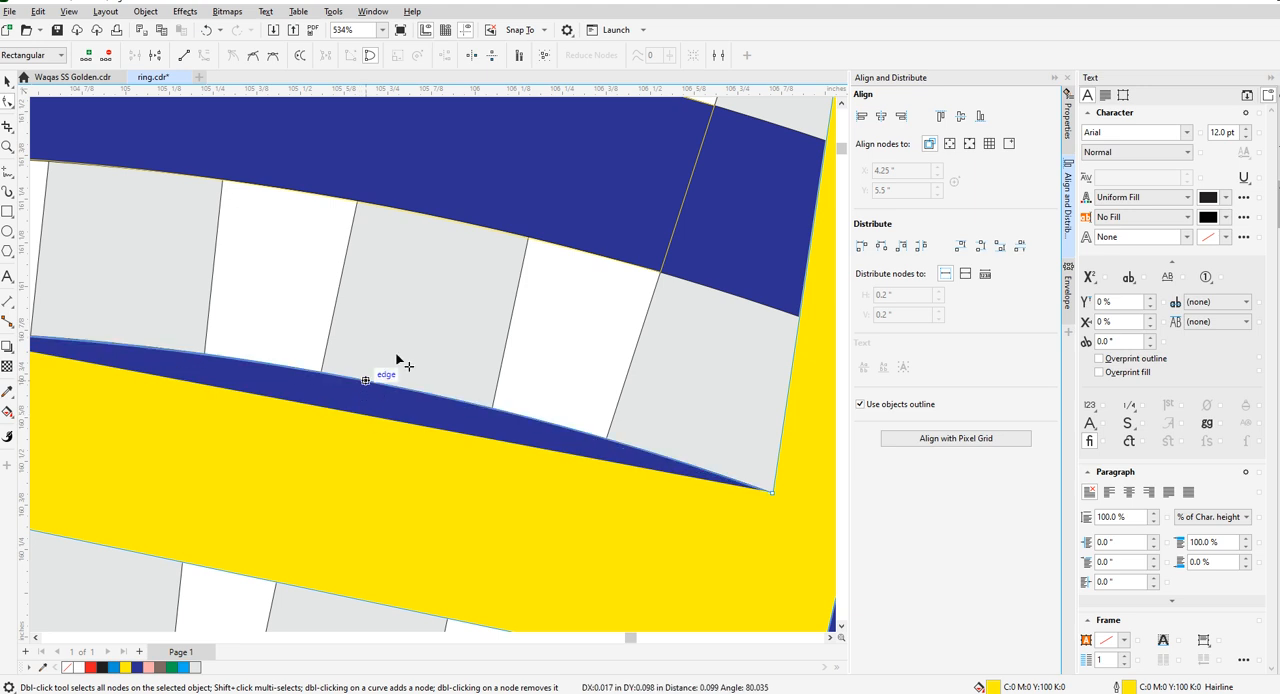
scroll(425, 292, "down", 2)
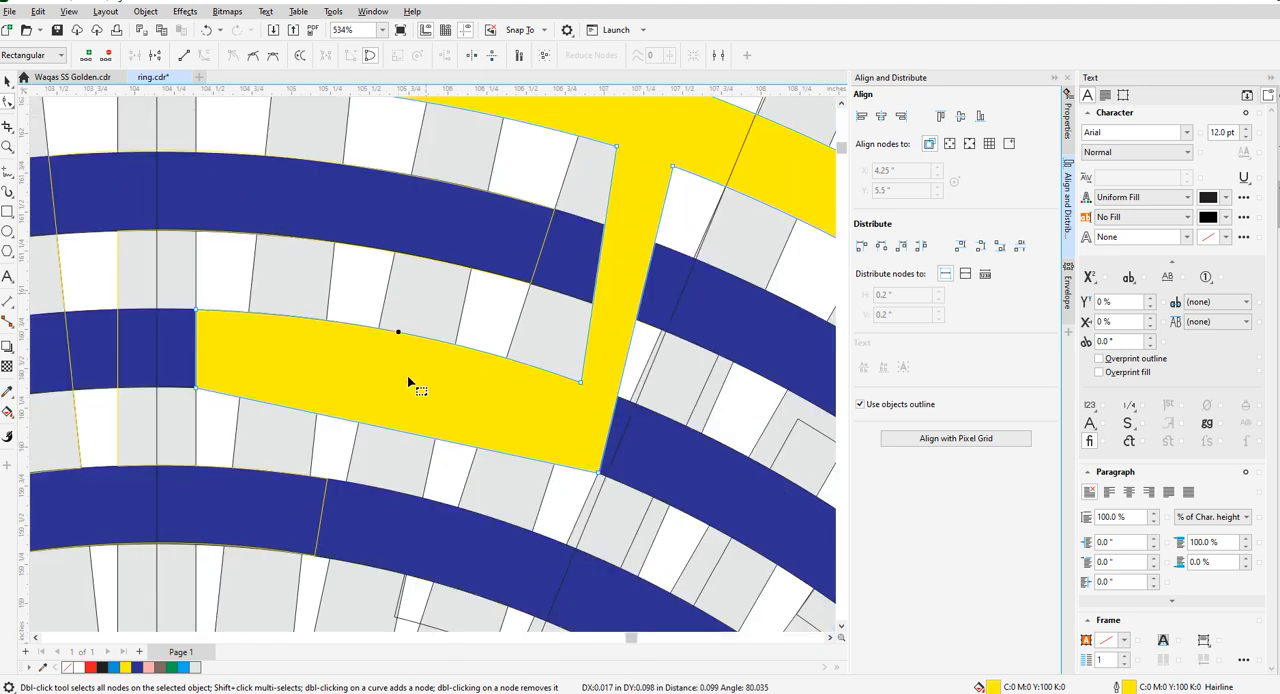
- Convert the lower edge of the third-ring arm to a curve and bend it onto the ring
right_click(388, 432)
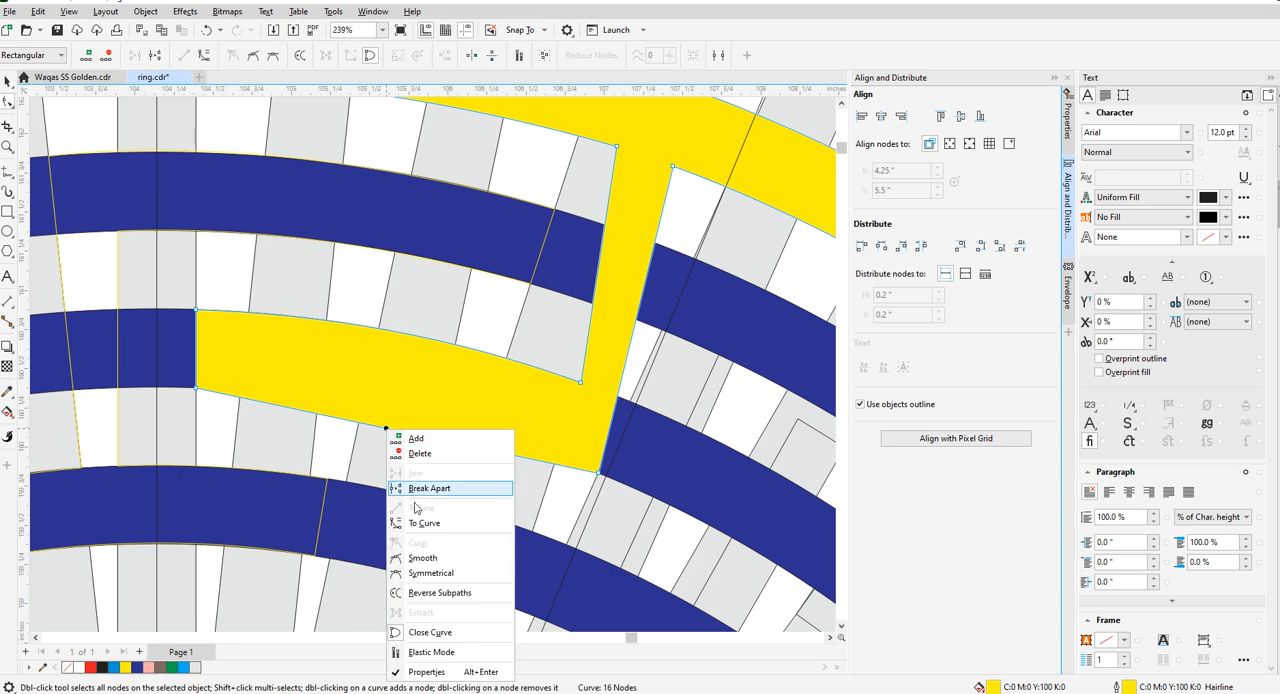
left_click(418, 524)
left_click_drag(392, 432, 396, 411)
scroll(443, 408, "down", 2)
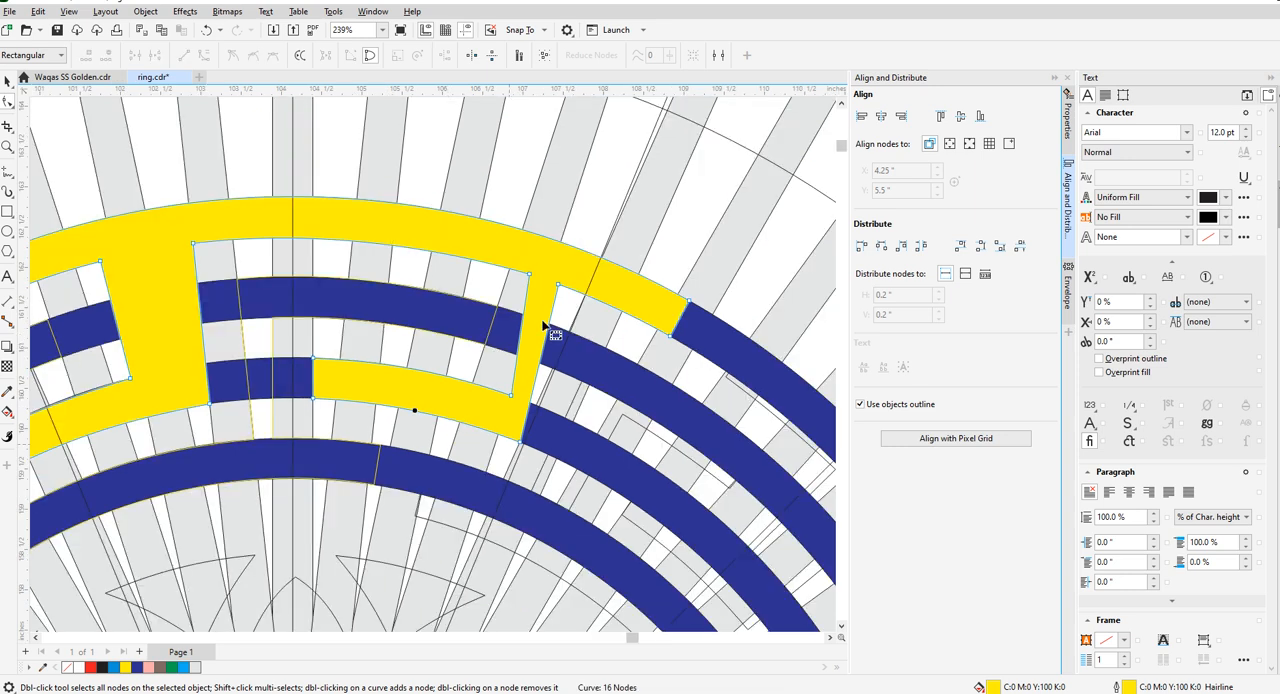
- Move both nodes at the head of the right stem along the outermost ring to the matching radial bar edges
scroll(561, 278, "up", 2)
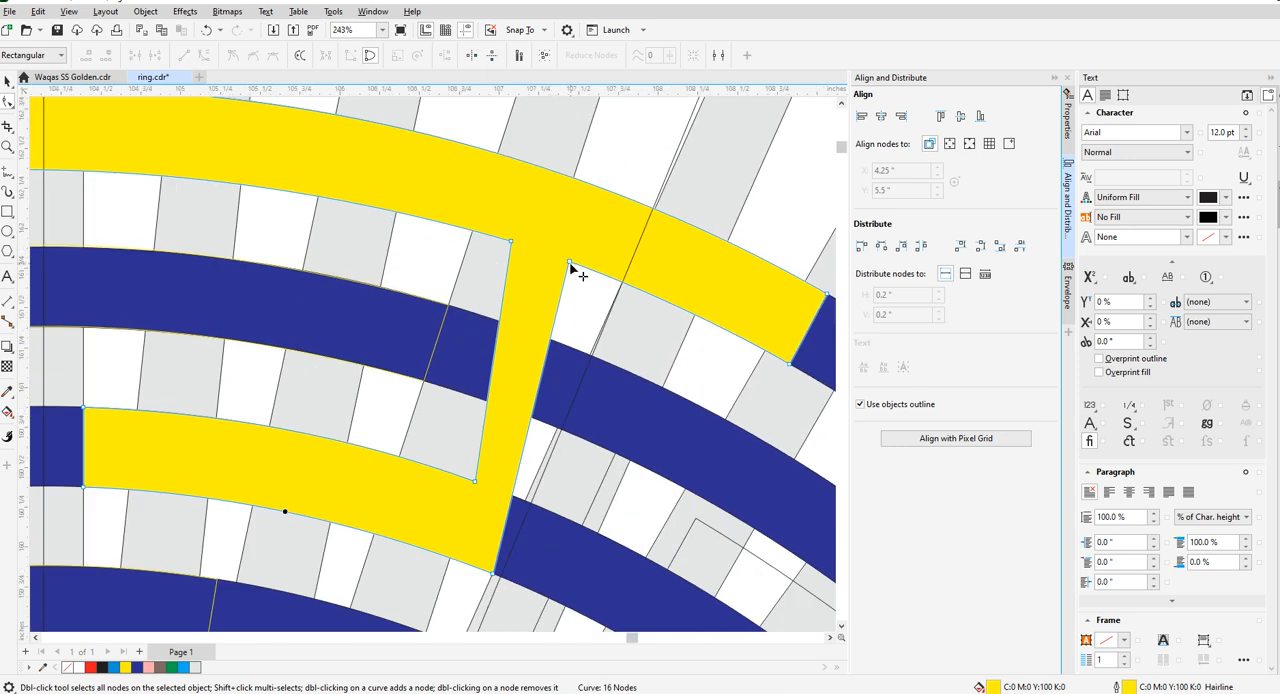
left_click_drag(570, 265, 622, 286)
scroll(523, 250, "up", 2)
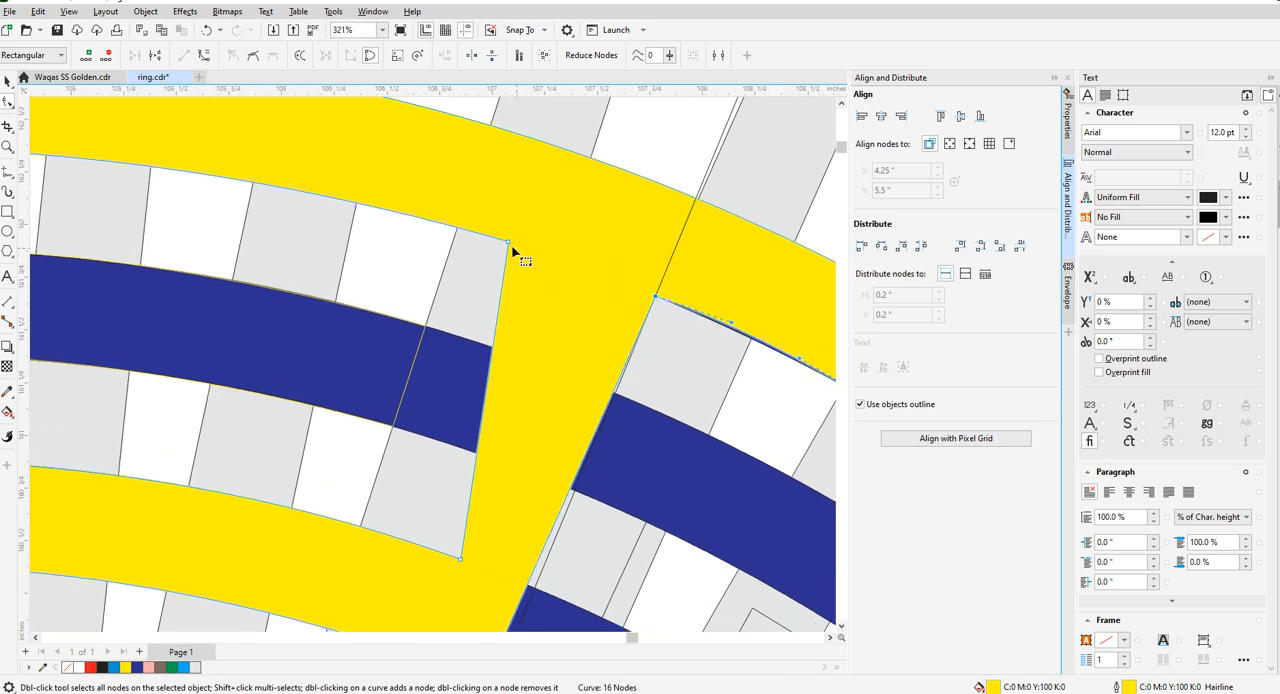
left_click_drag(508, 244, 570, 272)
scroll(440, 277, "down", 7)
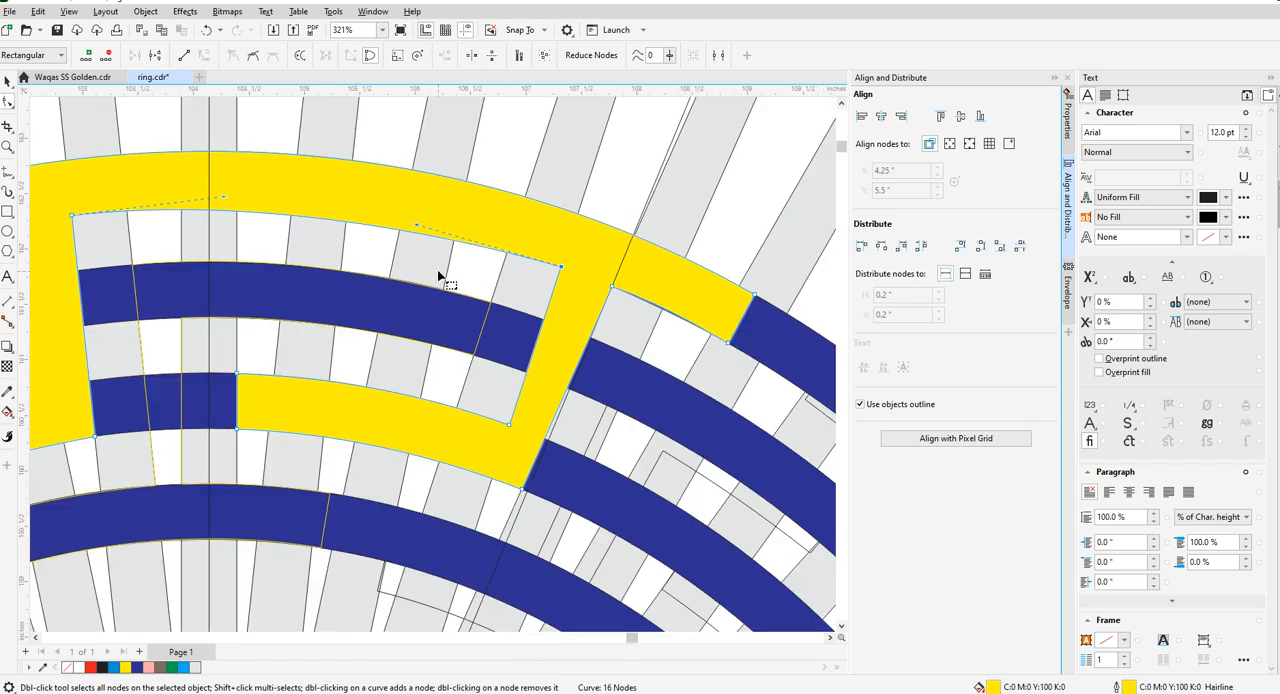
- Remove the outer key piece's yellow fill and bend the inner edge of its outermost-ring arm toward the ring
left_click(1277, 98)
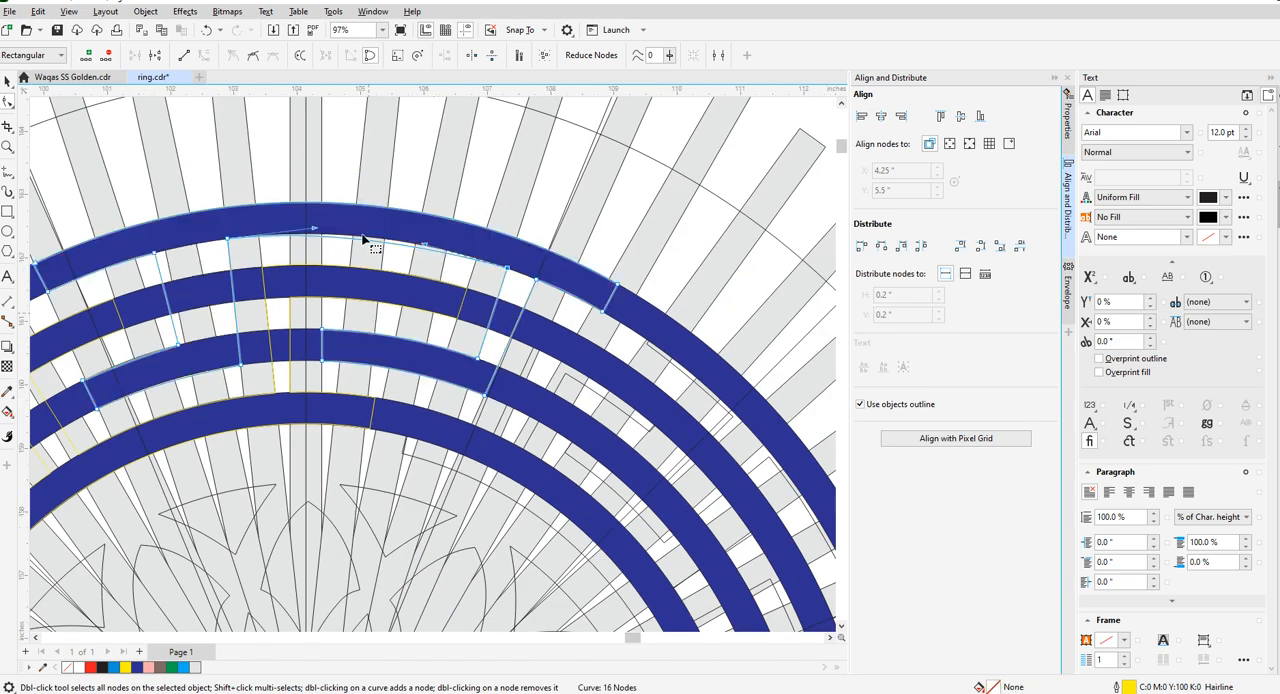
scroll(354, 233, "up", 3)
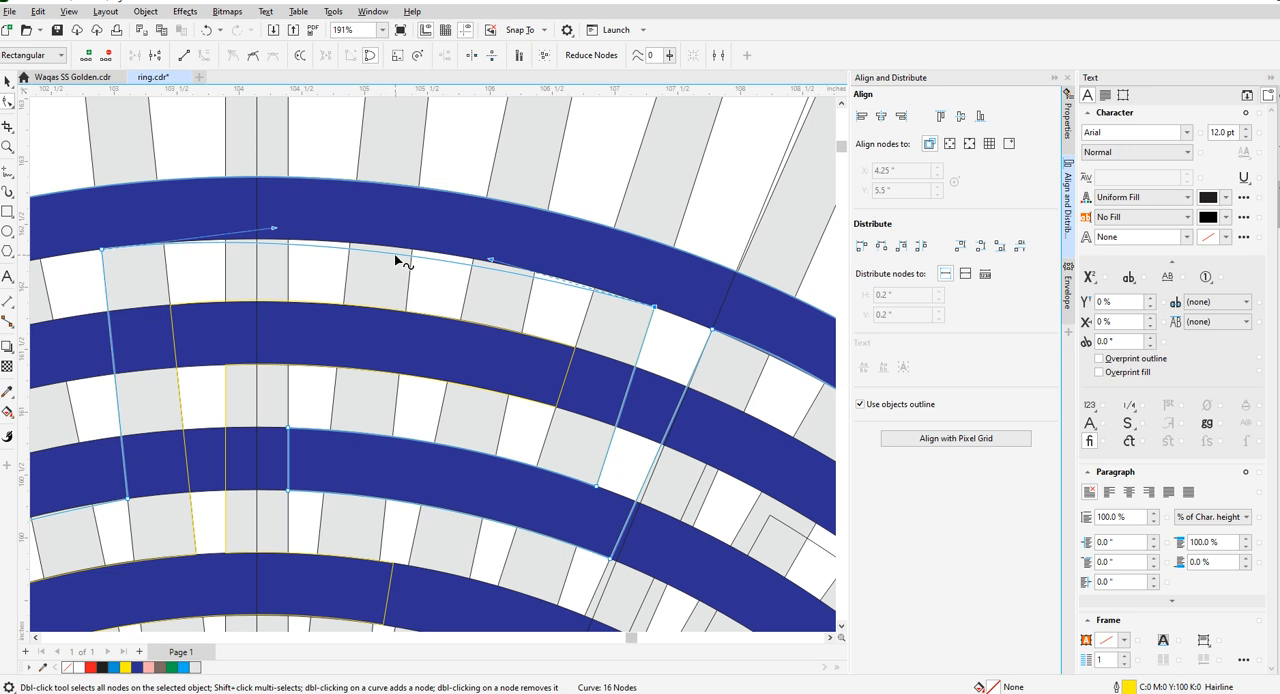
left_click_drag(397, 258, 400, 246)
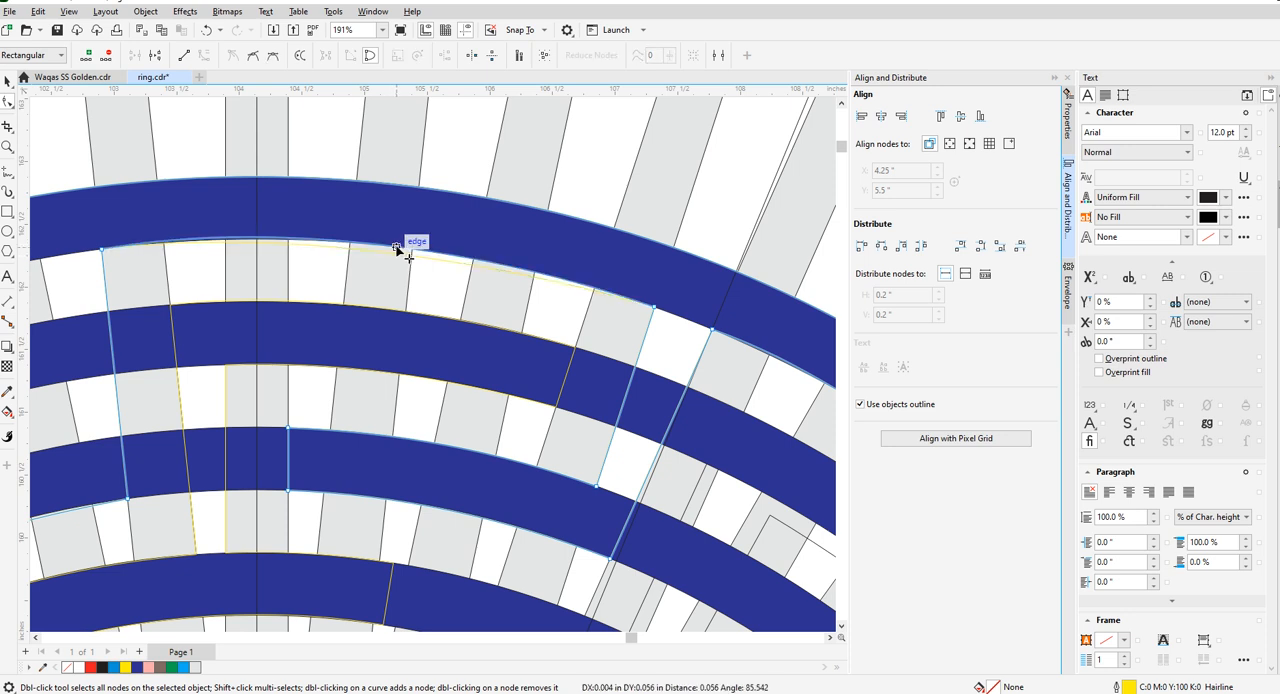
scroll(420, 295, "down", 4)
scroll(387, 290, "up", 3)
scroll(382, 293, "up", 2)
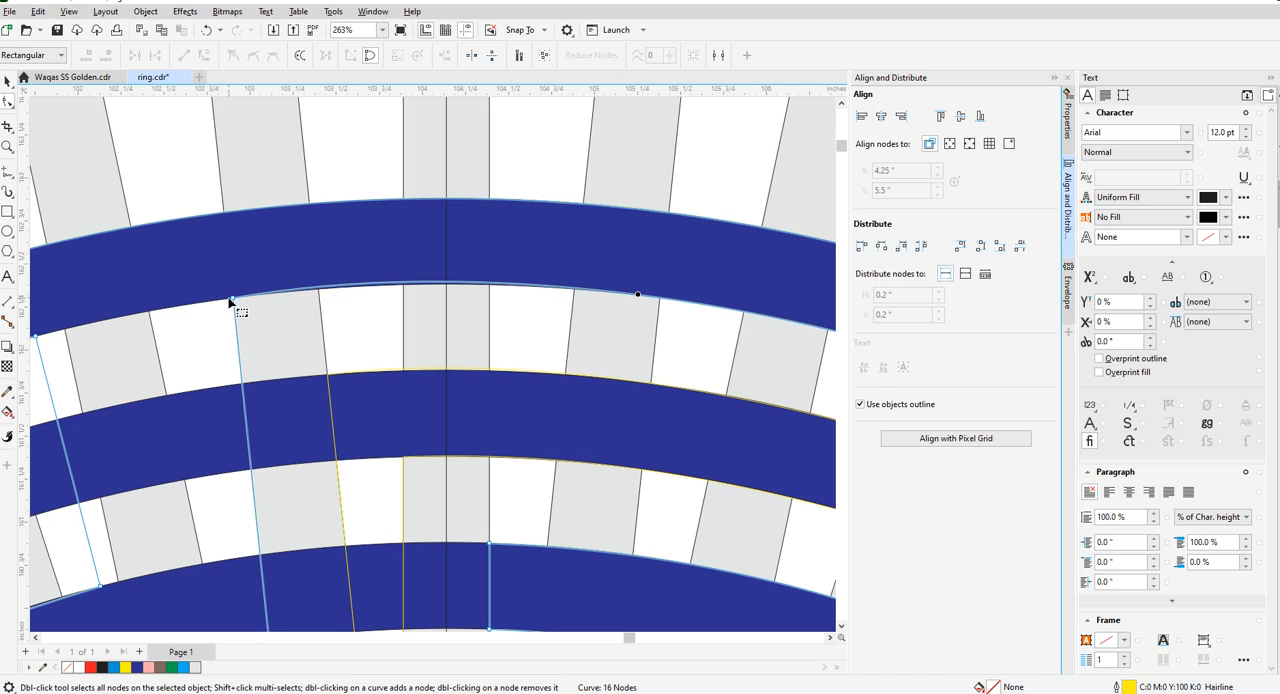
- Reset the inner edge between the two stems to a line, convert it to a curve and bend it onto the outermost ring
right_click(234, 300)
left_click(277, 397)
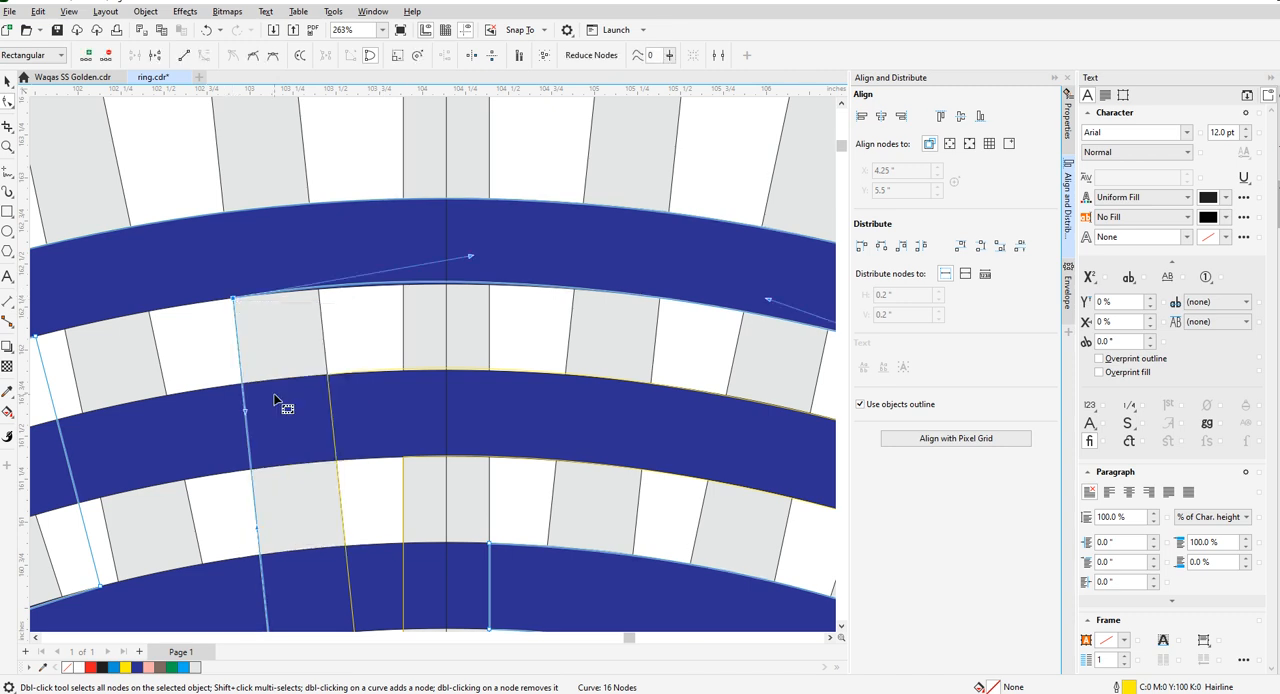
scroll(249, 386, "down", 3)
right_click(577, 383)
left_click(607, 462)
scroll(409, 375, "up", 2)
right_click(409, 375)
left_click(438, 460)
left_click_drag(409, 367, 423, 334)
scroll(410, 345, "down", 4)
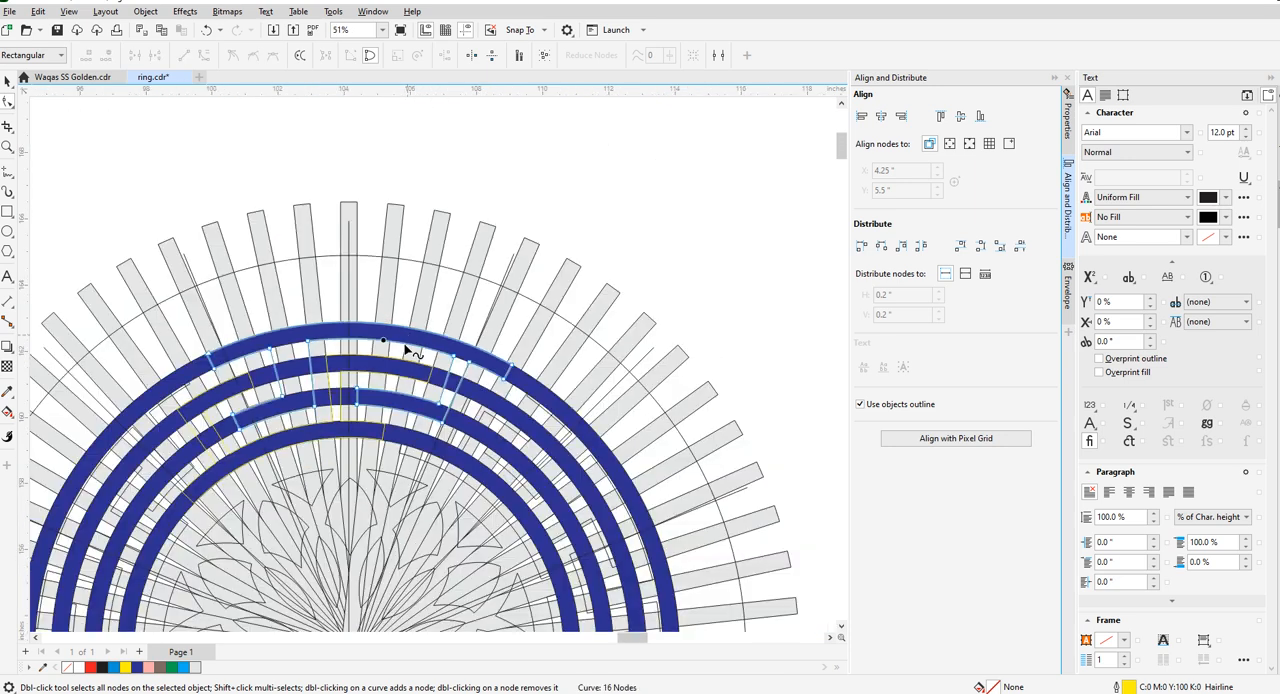
- Move both end nodes of the outermost-ring arm to the nearby radial bar's edge and make the end edge a straight line
scroll(472, 372, "up", 5)
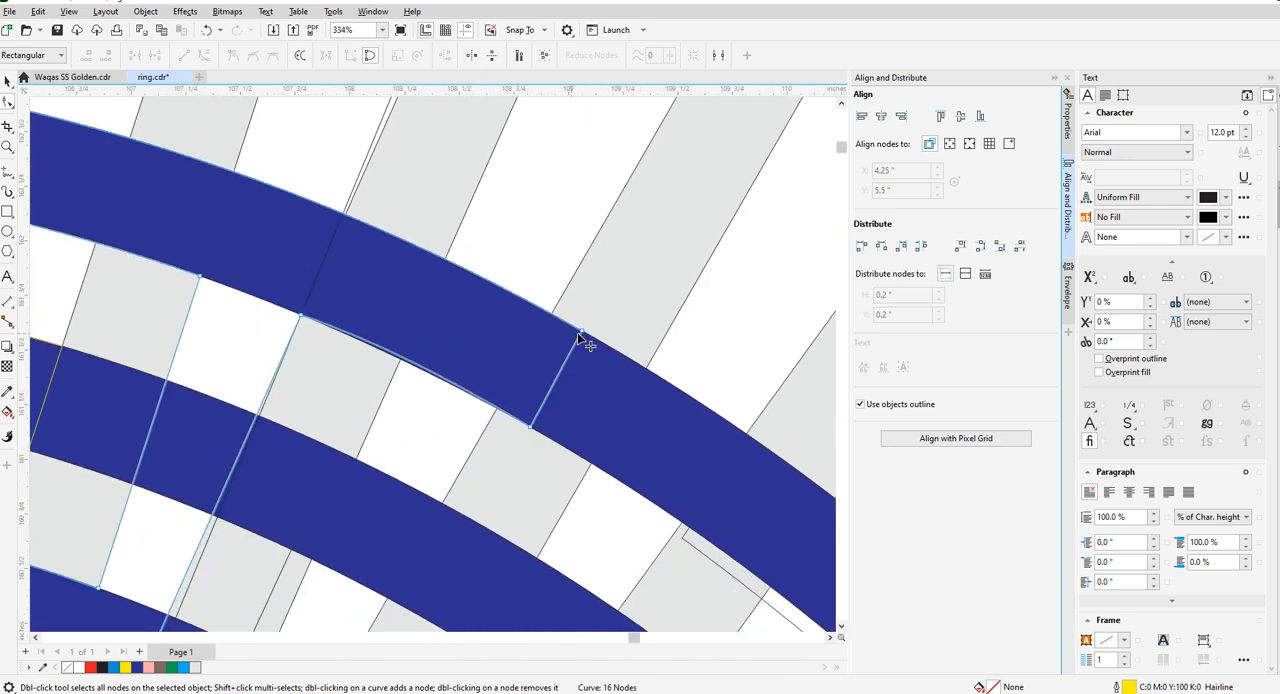
left_click_drag(581, 333, 551, 314)
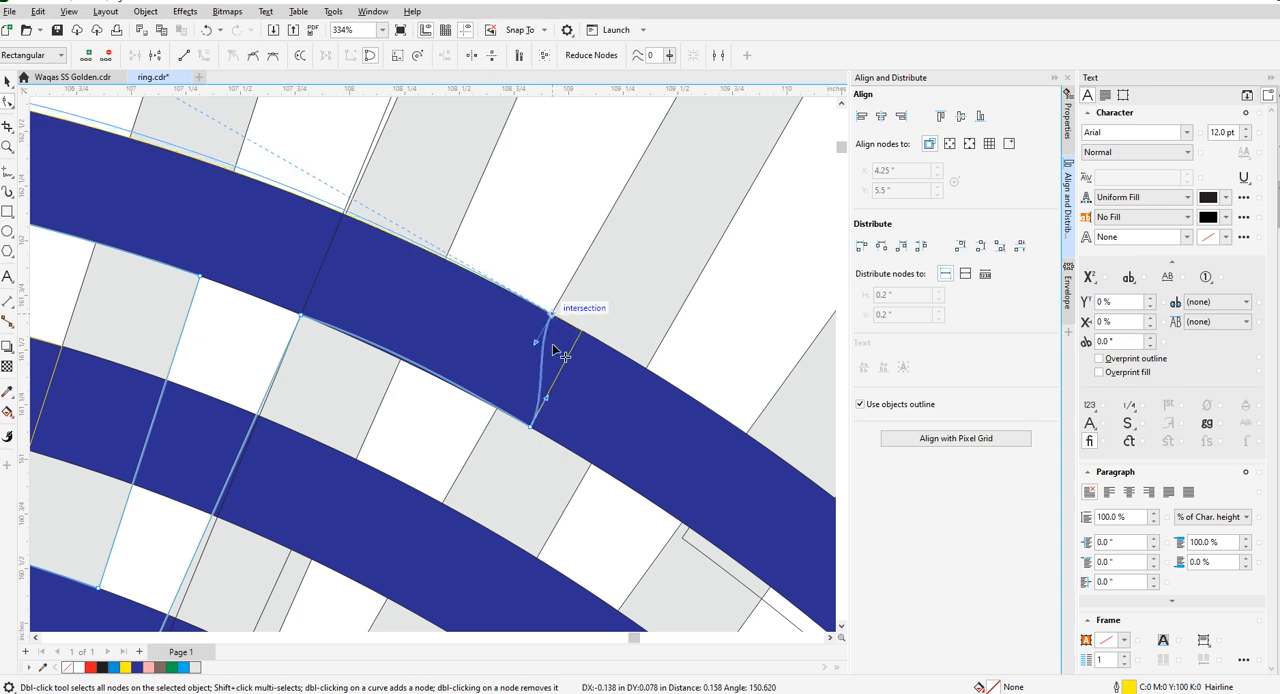
left_click_drag(533, 430, 497, 410)
right_click(497, 411)
left_click(531, 500)
right_click(550, 320)
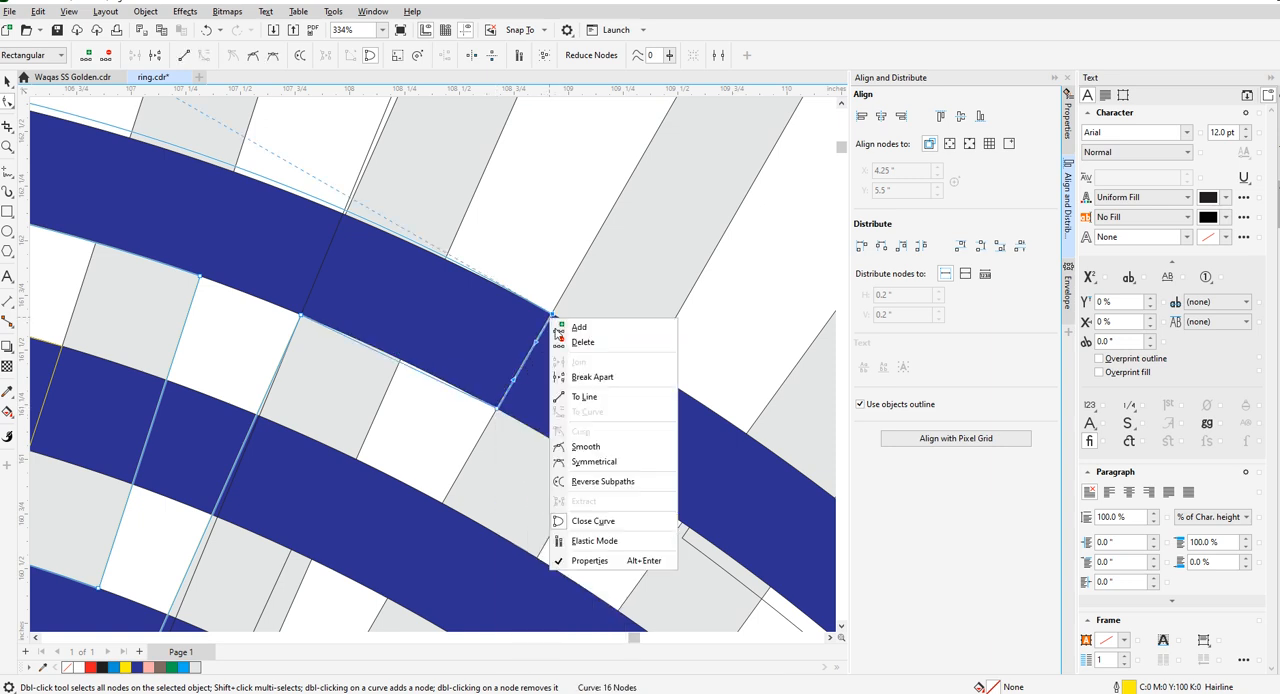
left_click(566, 398)
- Reshape the short lower edge between the right stem and the arm's end as a curve following the outermost ring
scroll(393, 368, "up", 3)
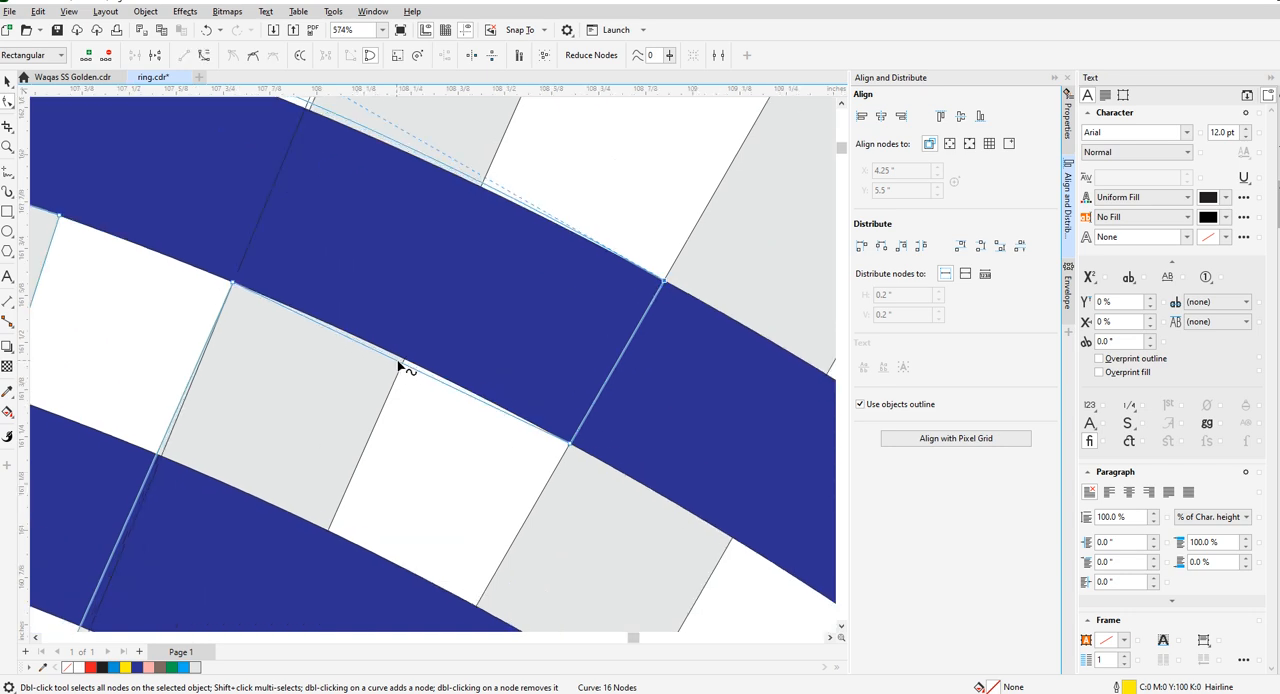
scroll(398, 367, "up", 2)
right_click(395, 356)
left_click(414, 449)
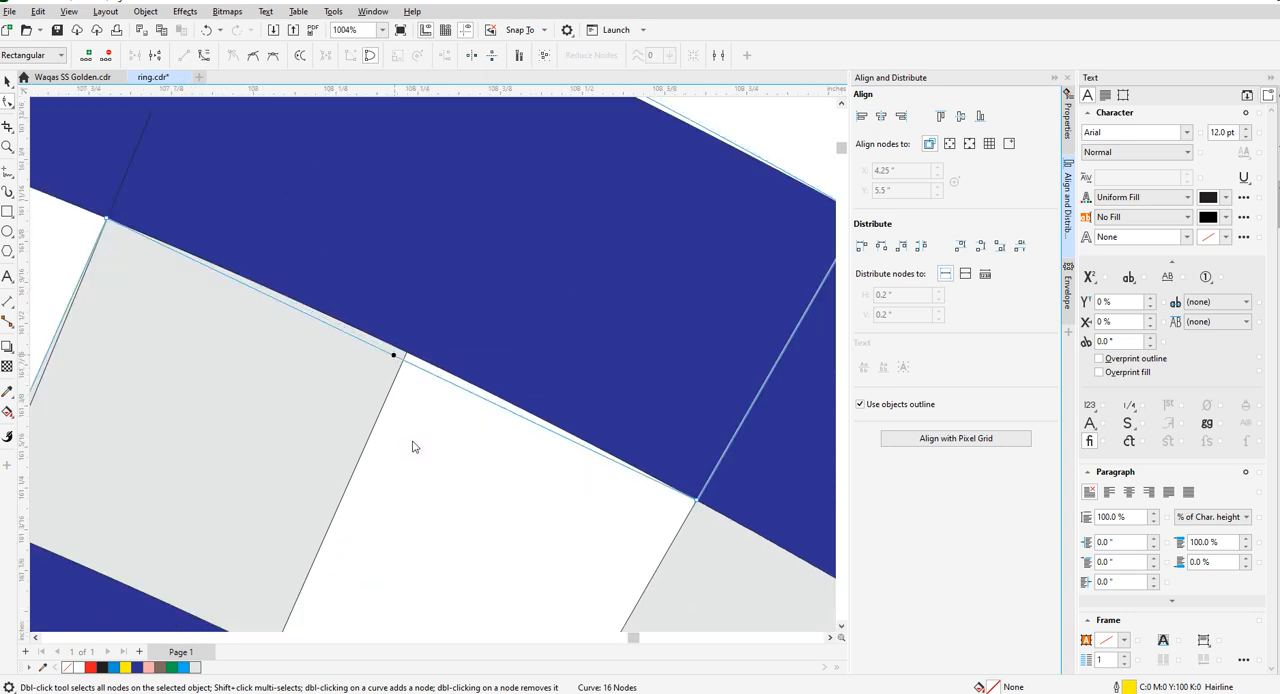
scroll(401, 366, "up", 2)
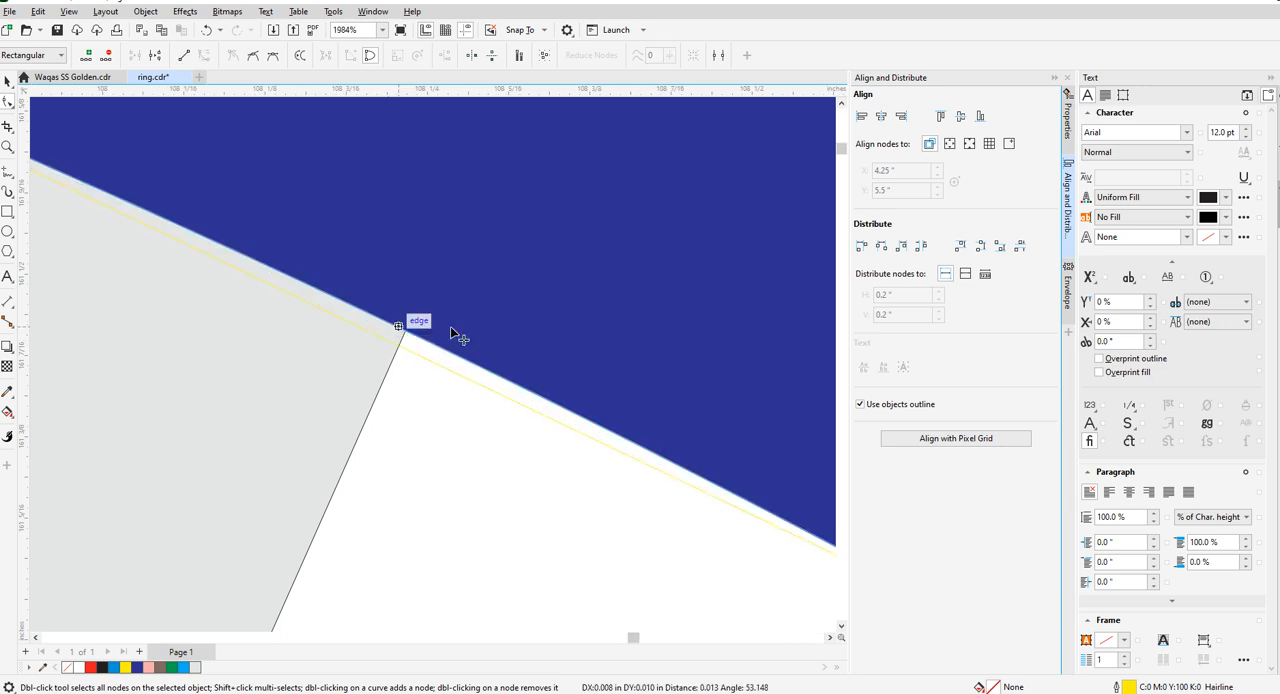
scroll(403, 330, "down", 7)
scroll(243, 209, "down", 3)
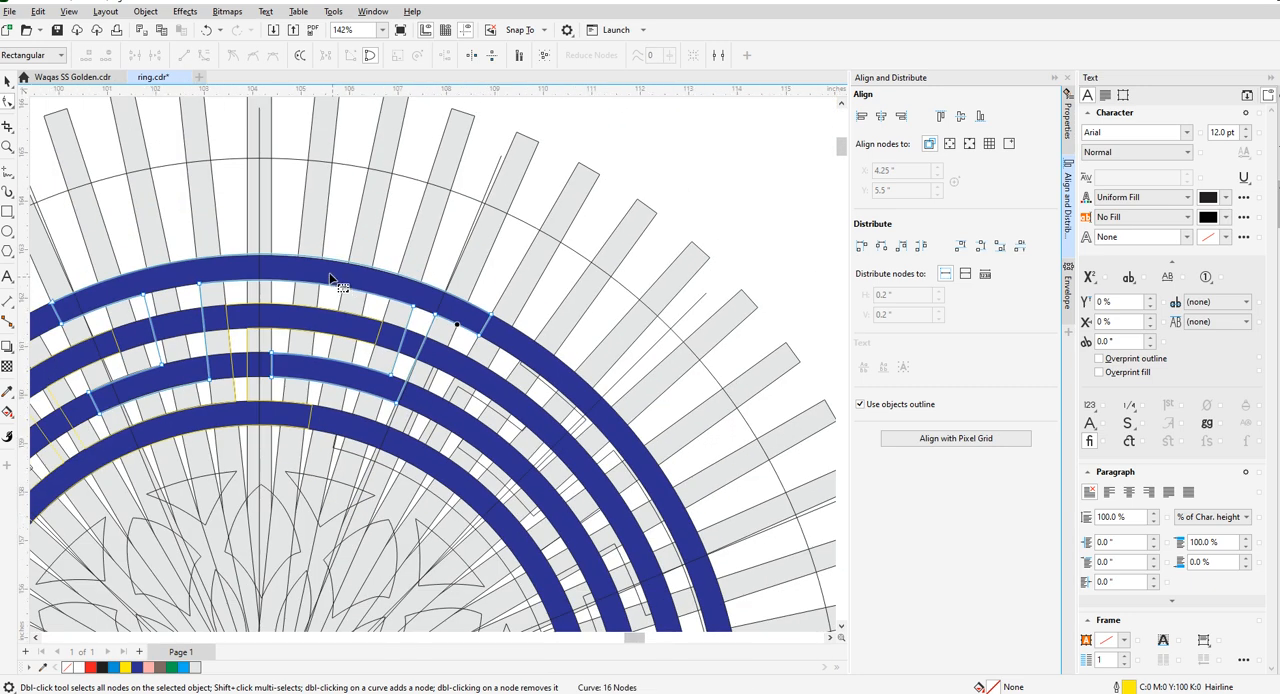
- Bend the long upper edge of the outer key piece onto the outer rim of the outermost ring
scroll(338, 250, "up", 1)
scroll(338, 250, "up", 8)
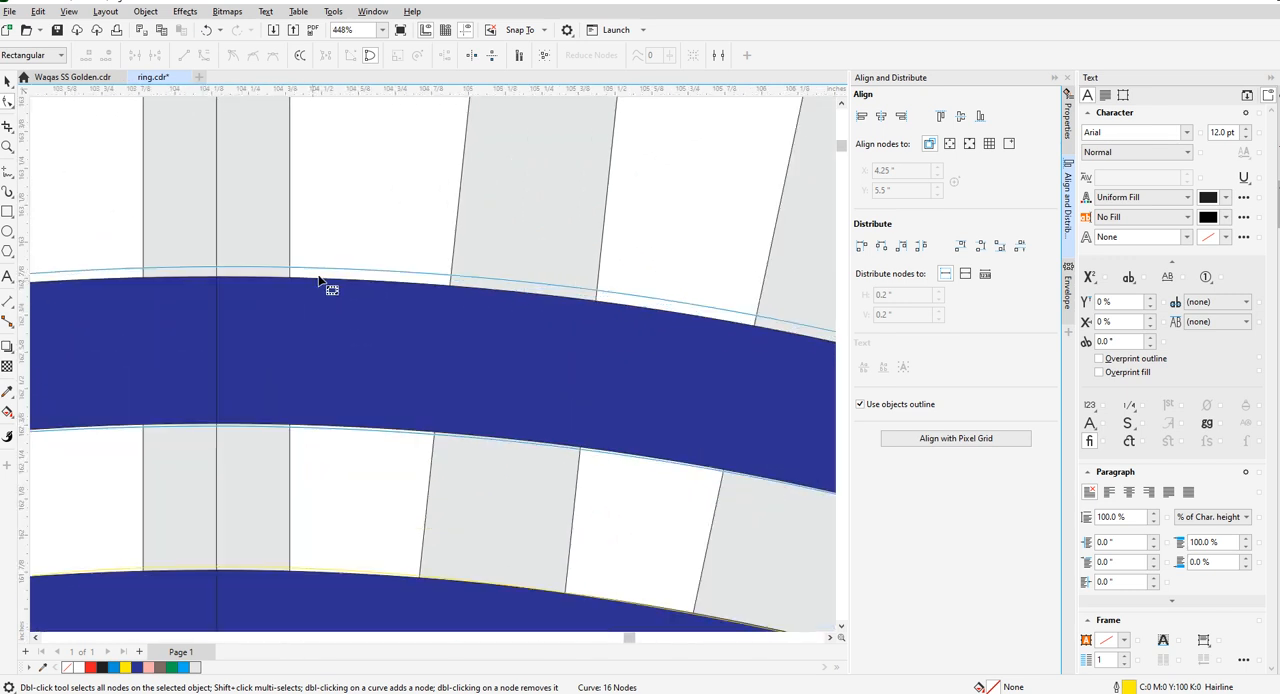
left_click_drag(332, 269, 342, 283)
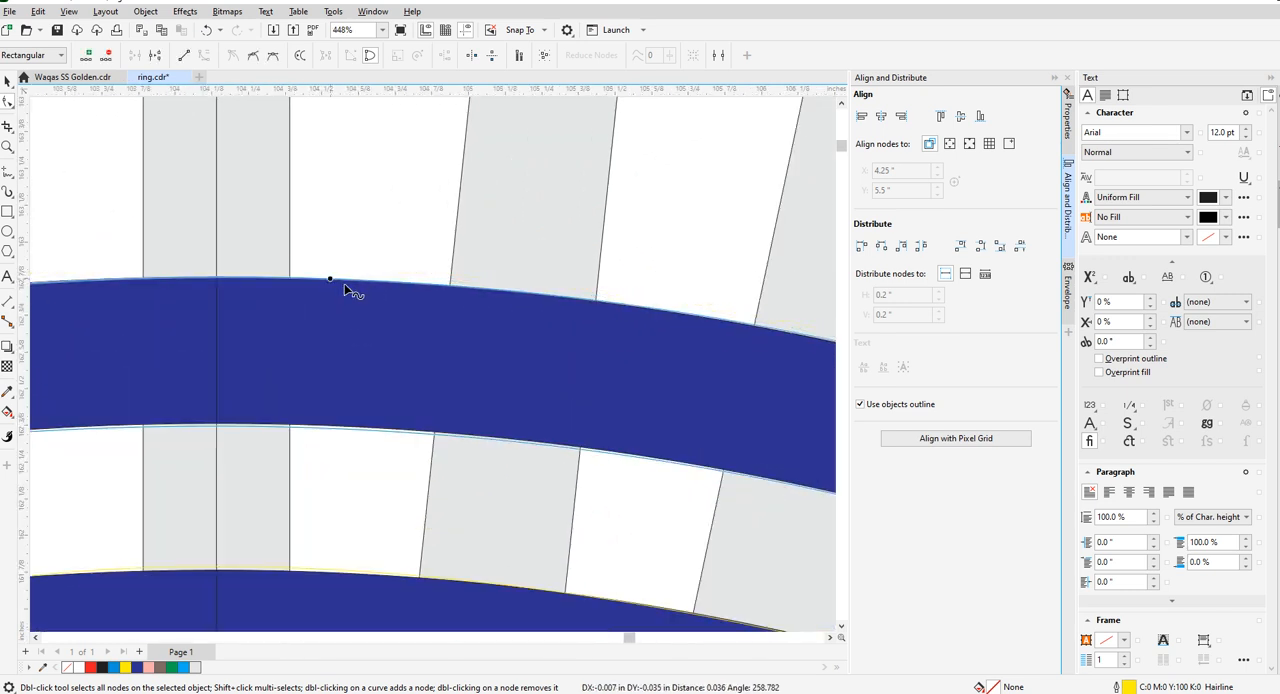
scroll(382, 295, "down", 7)
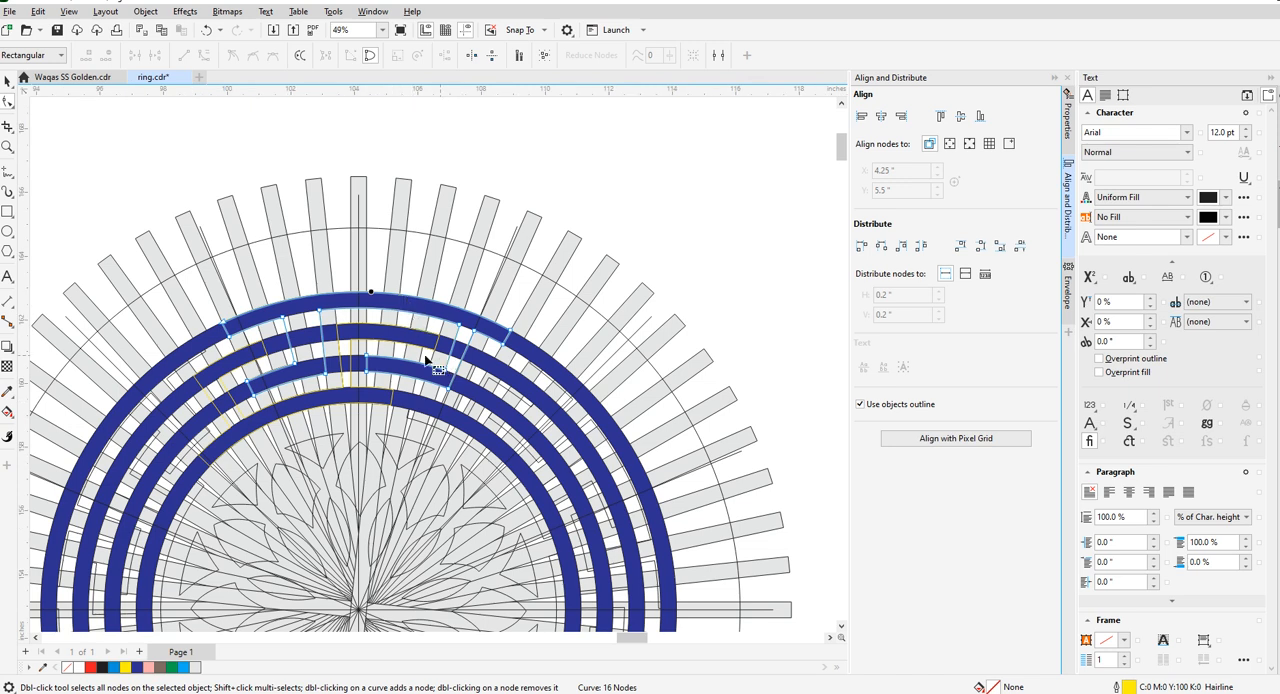
- Check how the right stem's foot lines up with the radial bars and guide lines, and review the whole medallion
scroll(436, 360, "up", 3)
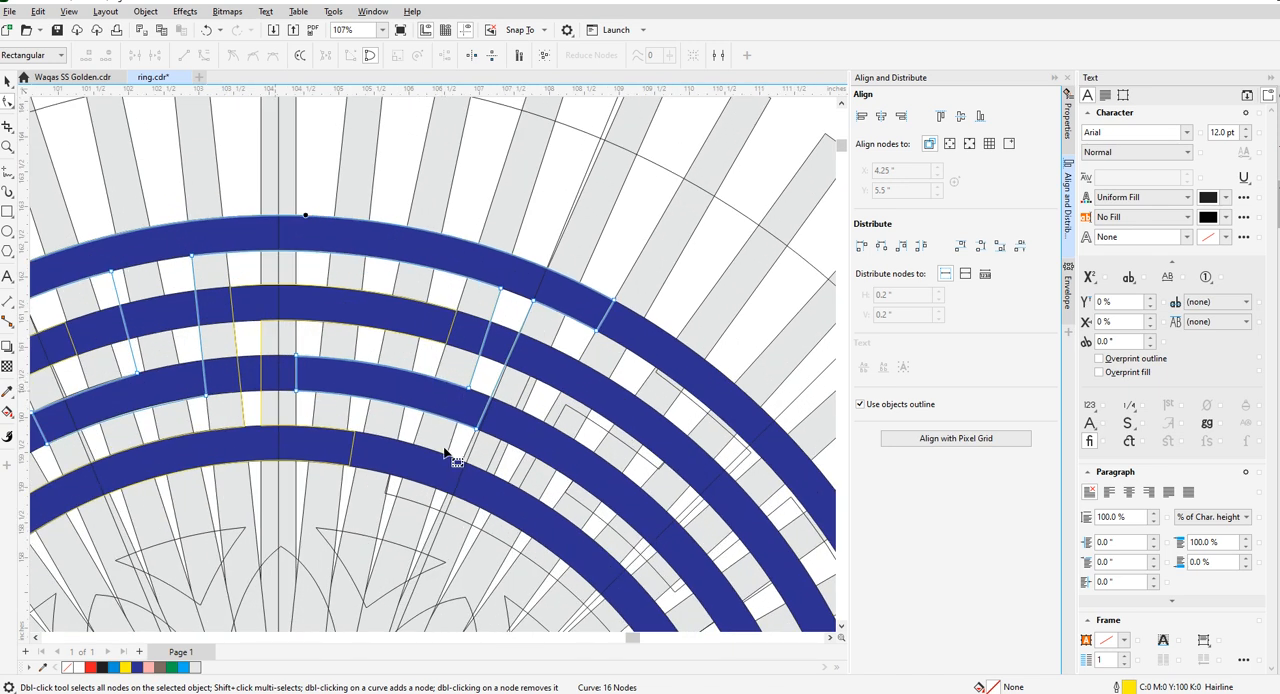
scroll(480, 437, "up", 5)
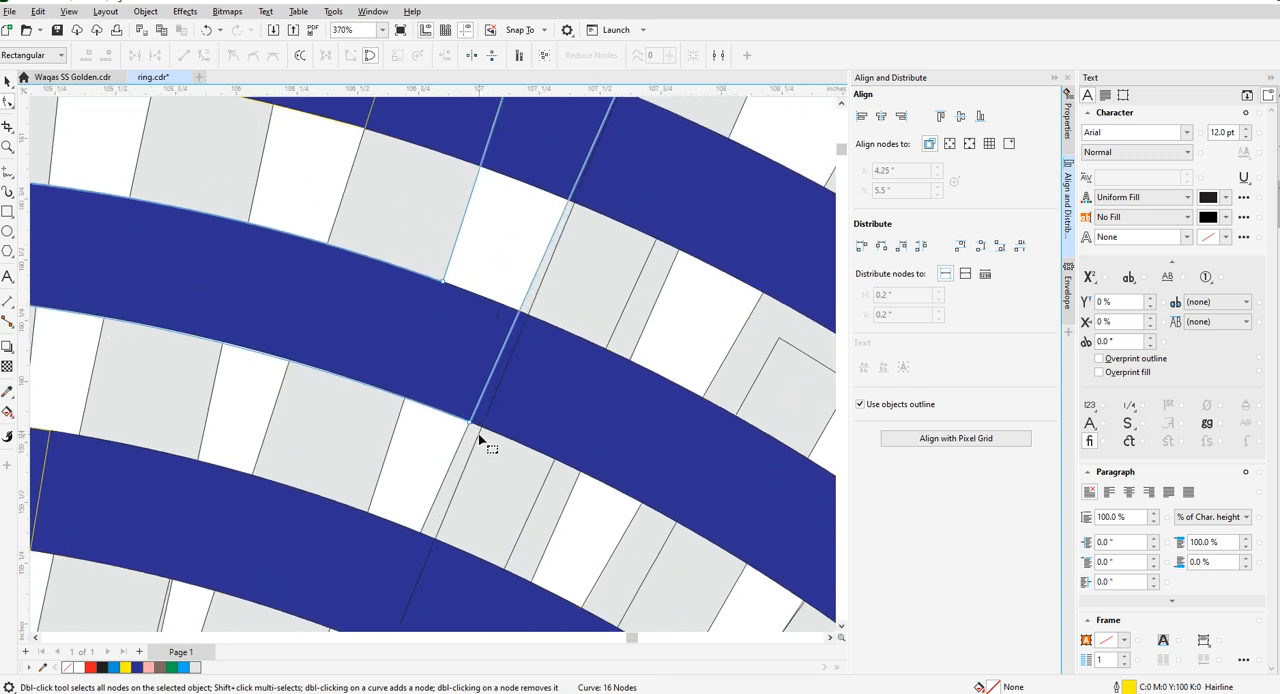
key("Escape")
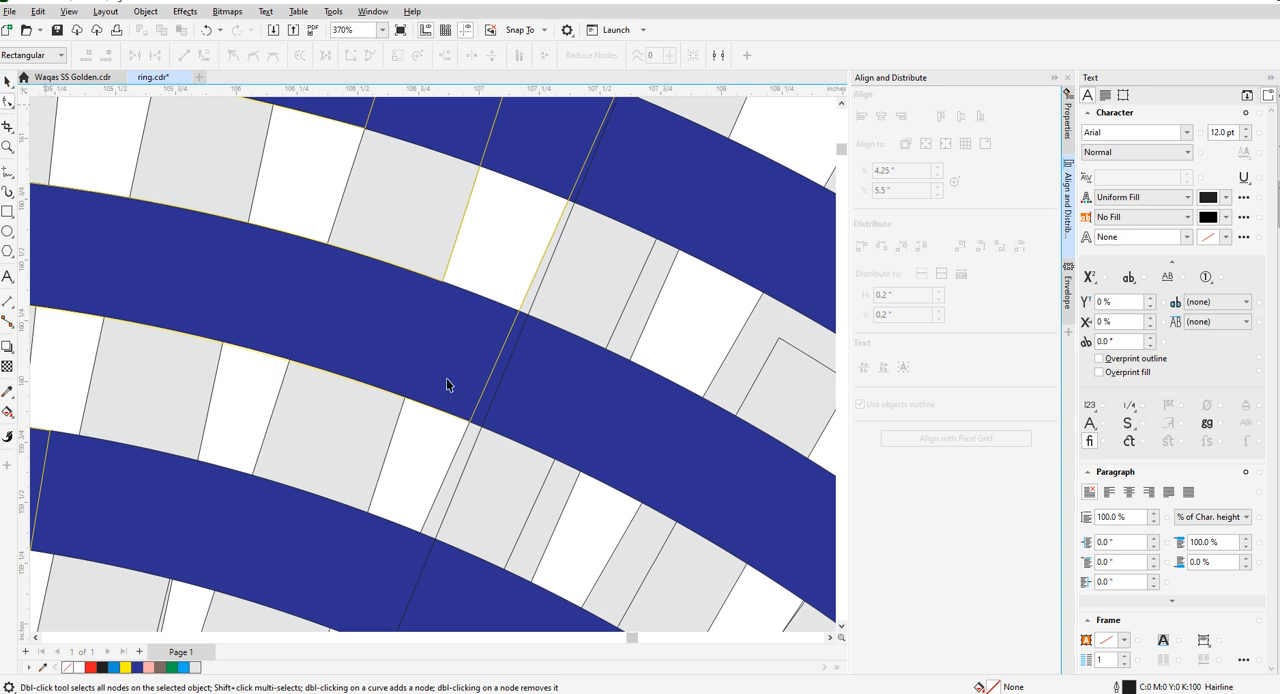
key("space")
left_click(474, 447)
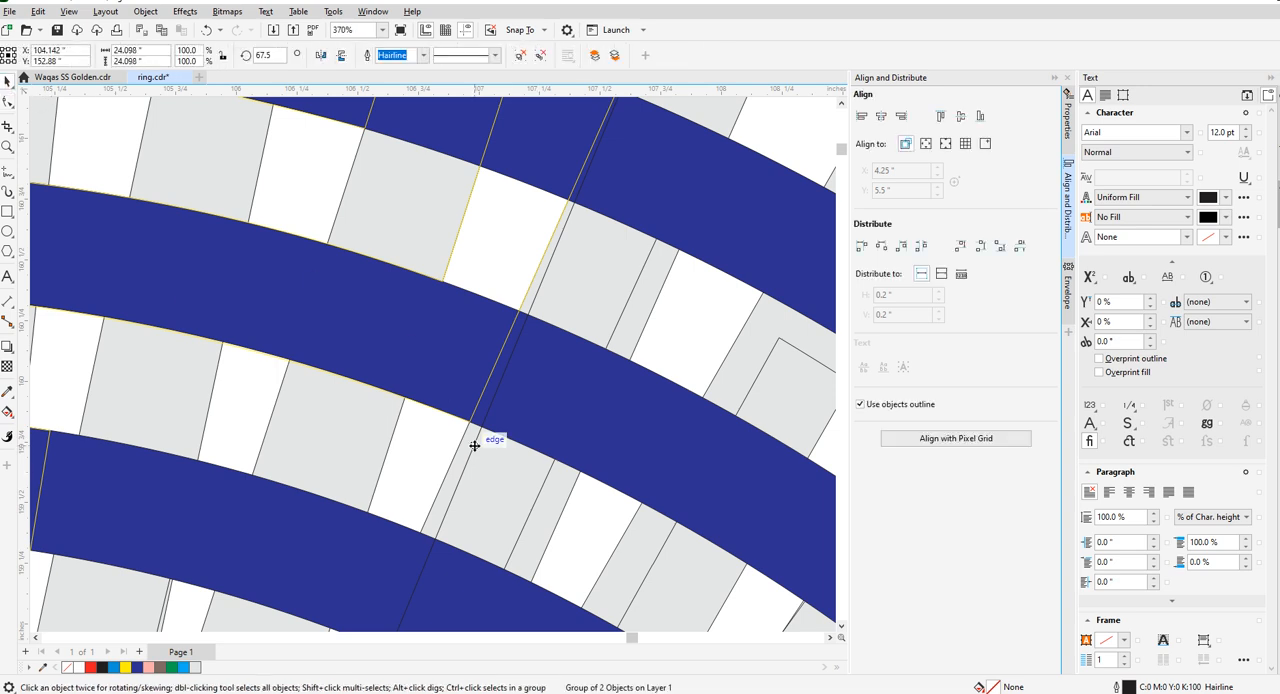
key("Escape")
scroll(549, 437, "down", 3)
scroll(549, 437, "down", 6)
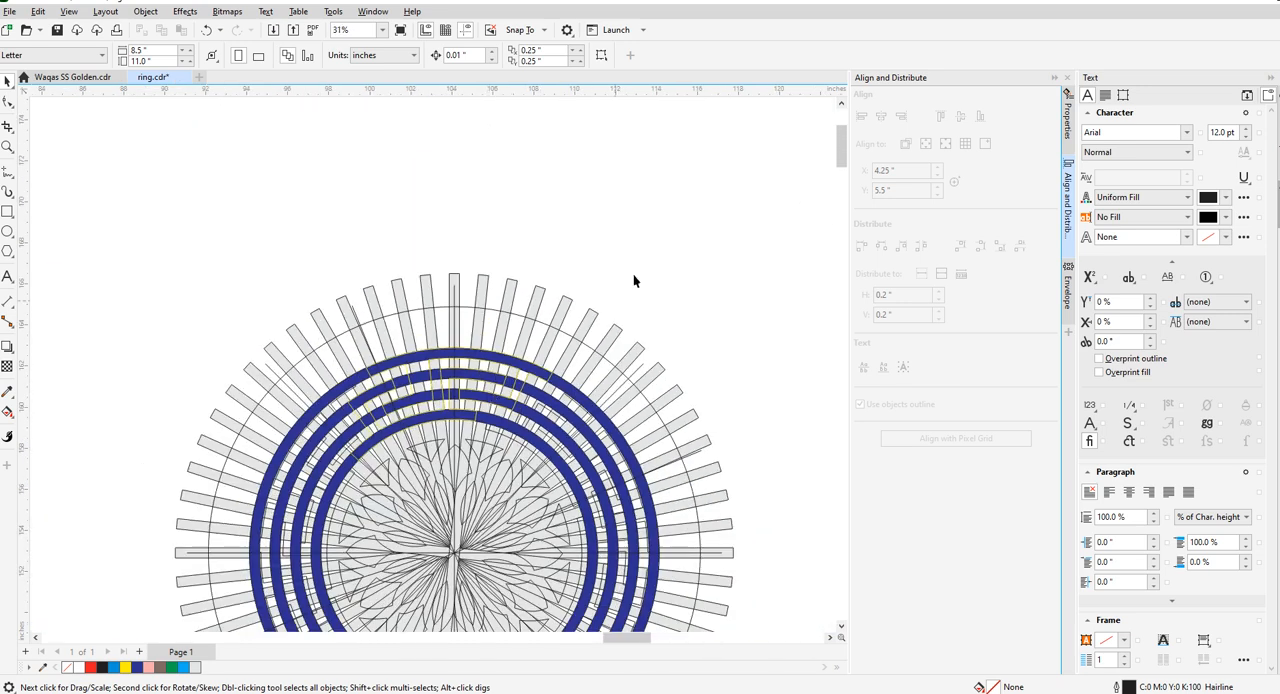
- Fill the outer Greek-key piece on the outermost ring with yellow
scroll(512, 366, "up", 2)
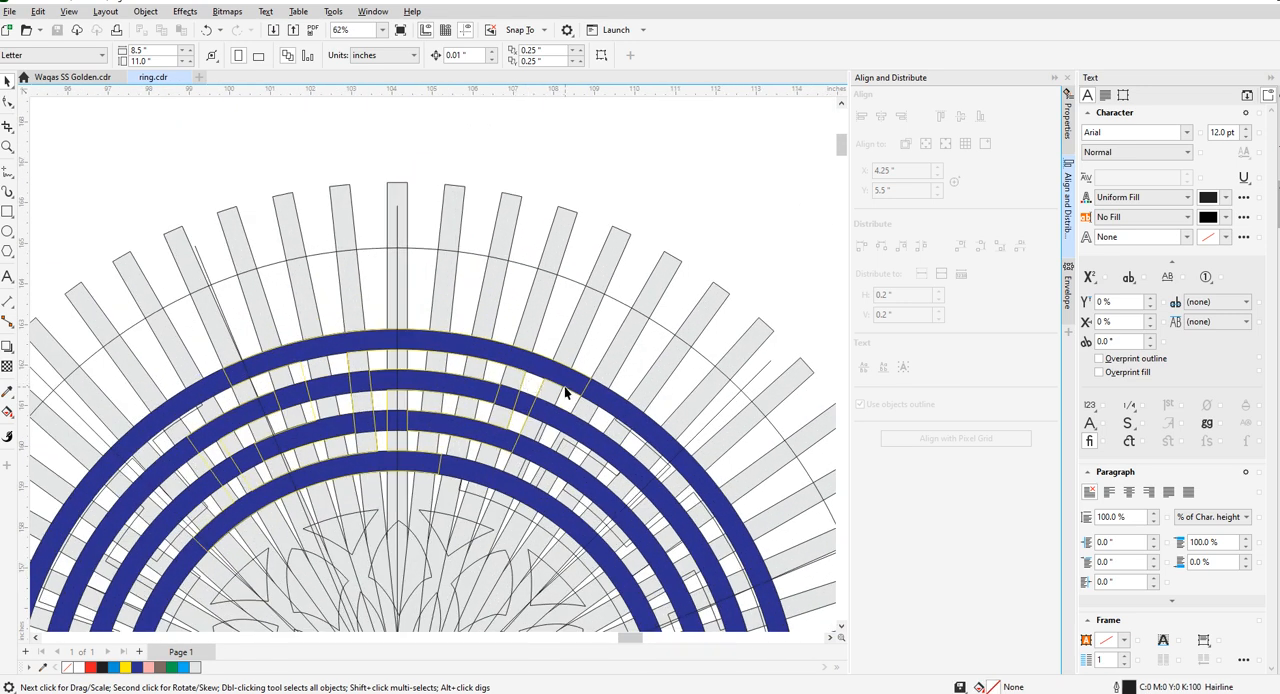
scroll(521, 433, "up", 3)
left_click(524, 423)
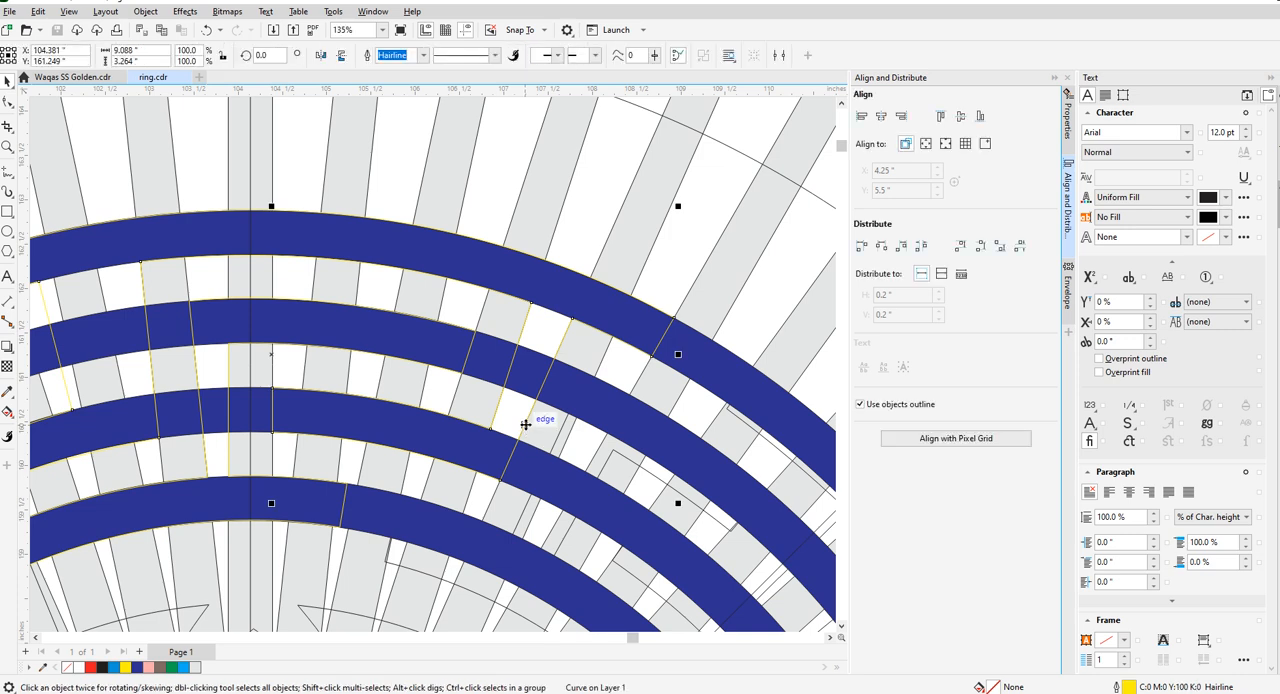
scroll(470, 415, "down", 1)
scroll(240, 383, "up", 2)
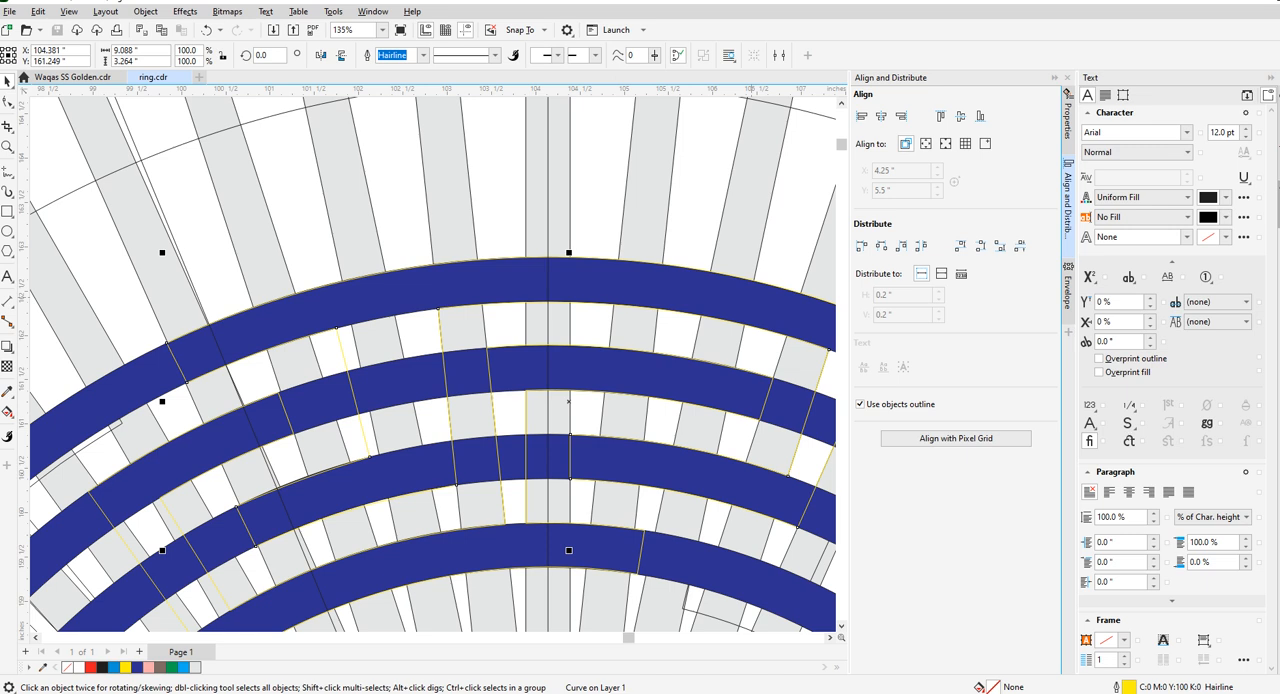
left_click(125, 667)
scroll(430, 300, "down", 3)
scroll(592, 348, "up", 3)
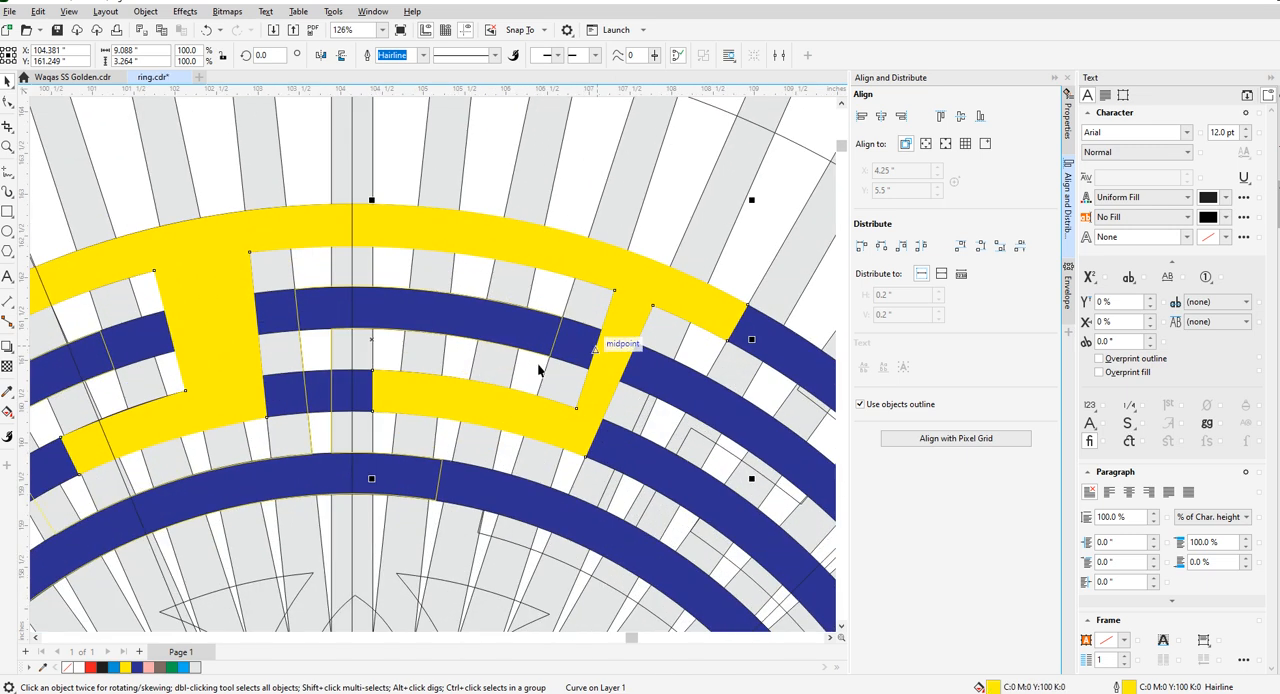
- Fill the interlocking inner Greek-key piece with the same yellow
left_click(302, 351)
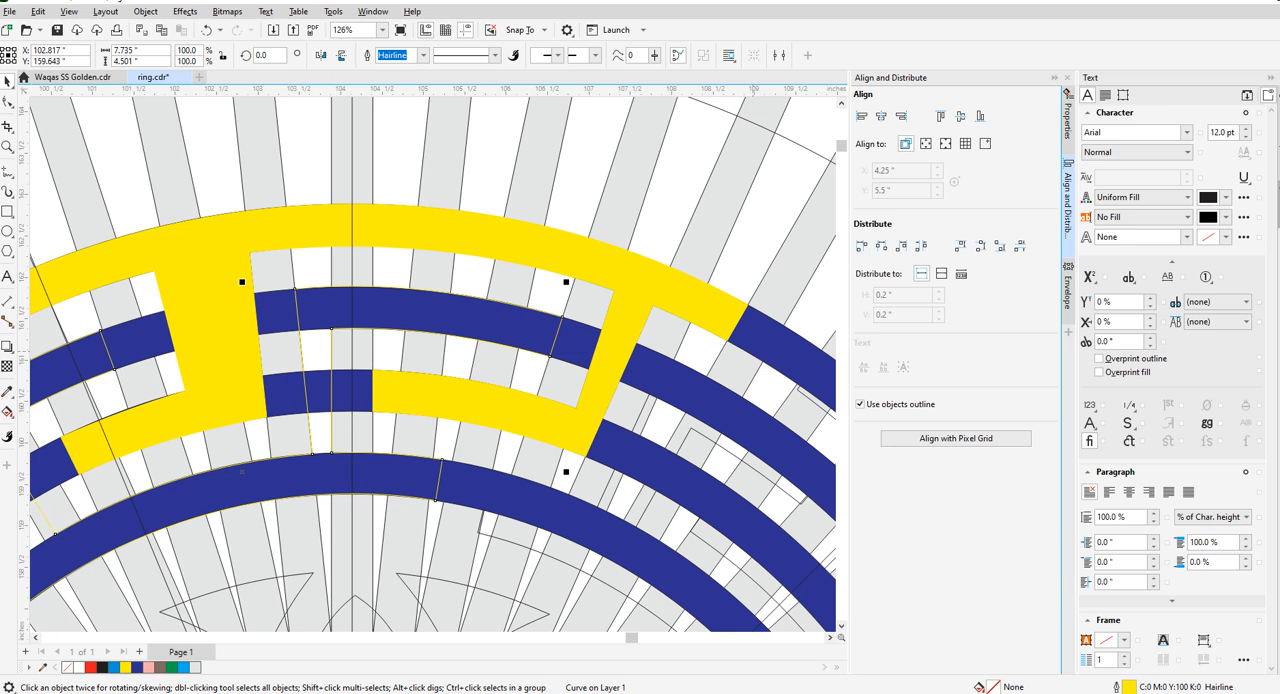
left_click(125, 667)
scroll(340, 360, "down", 3)
scroll(289, 326, "up", 3)
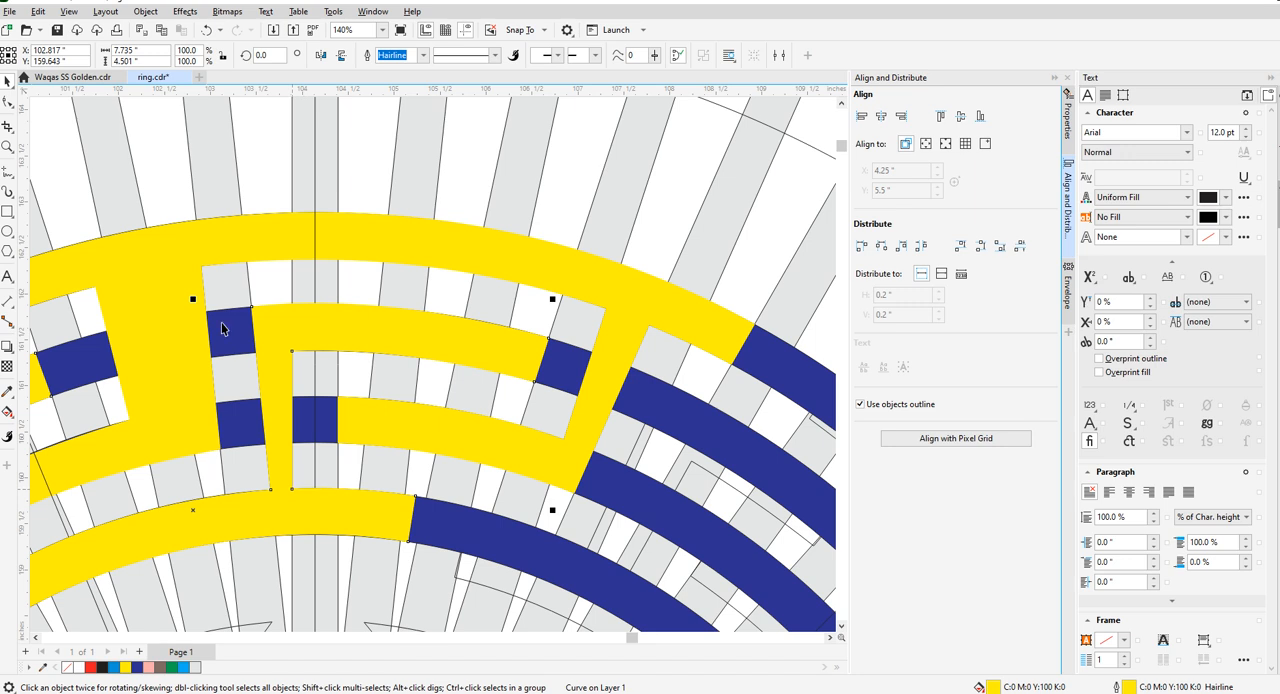
- Narrow the outer key piece's left stem by moving both nodes of its left edge inward to the next radial bar edge
scroll(388, 320, "down", 3)
scroll(245, 325, "up", 3)
left_click(413, 323)
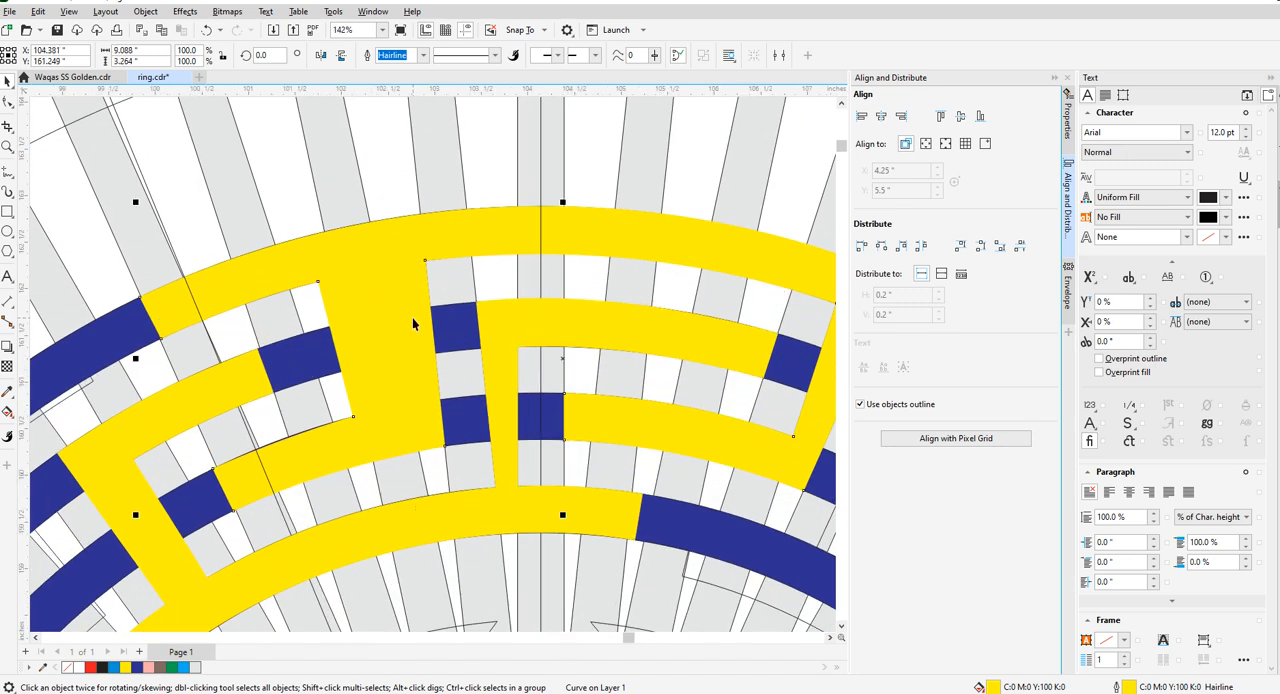
scroll(303, 274, "up", 2)
key("F10")
left_click_drag(328, 293, 430, 265)
left_click_drag(391, 520, 480, 497)
scroll(524, 432, "down", 3)
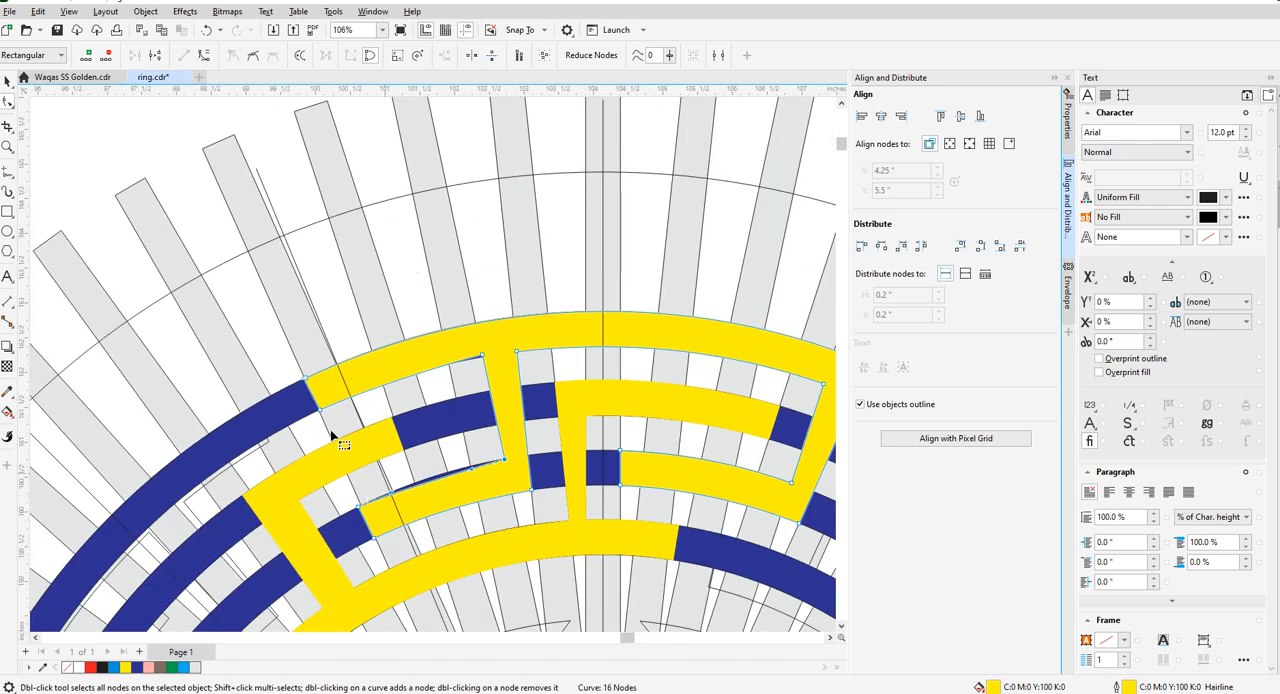
- Compare the arms and stems of both yellow key pieces with the original Greek-key medallion
scroll(337, 403, "down", 2)
scroll(337, 400, "up", 4)
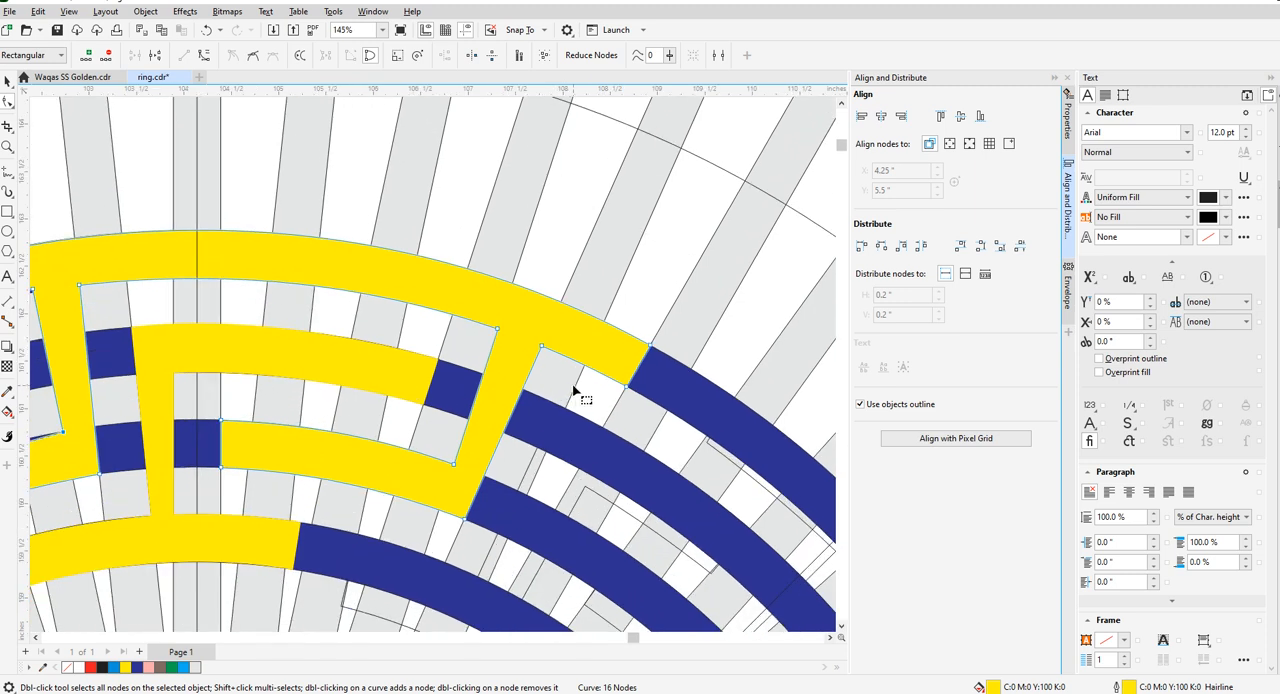
scroll(583, 393, "down", 3)
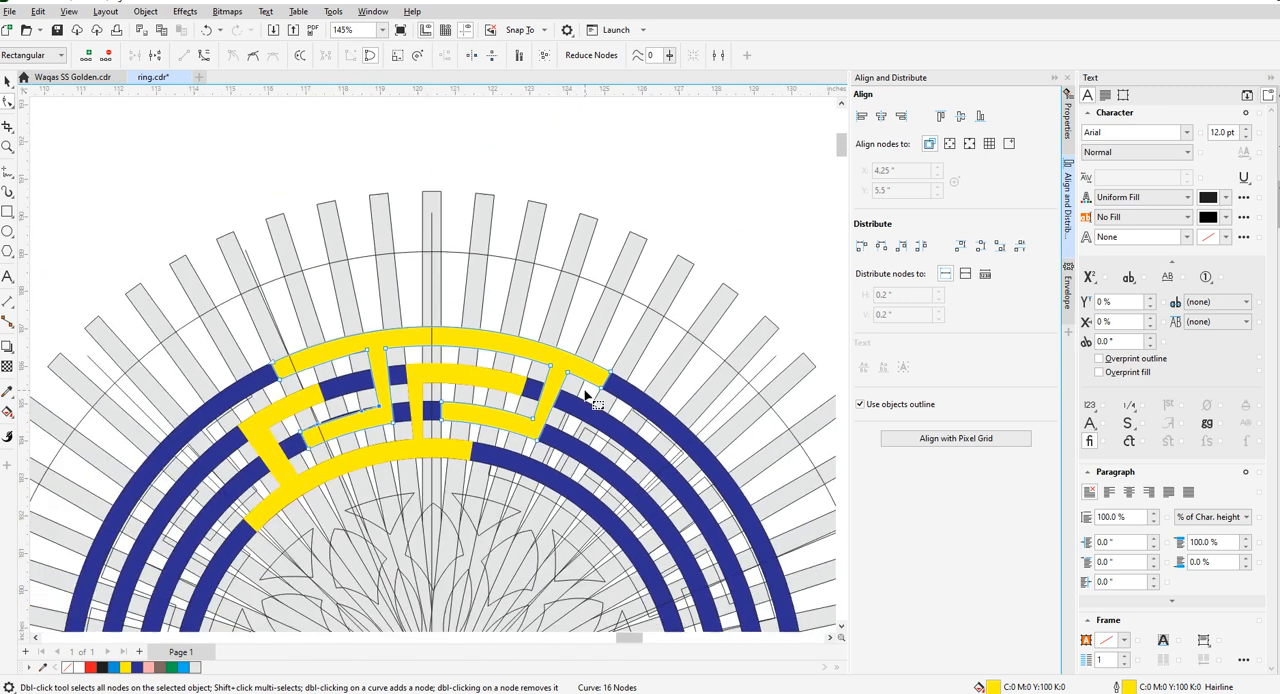
scroll(368, 369, "up", 2)
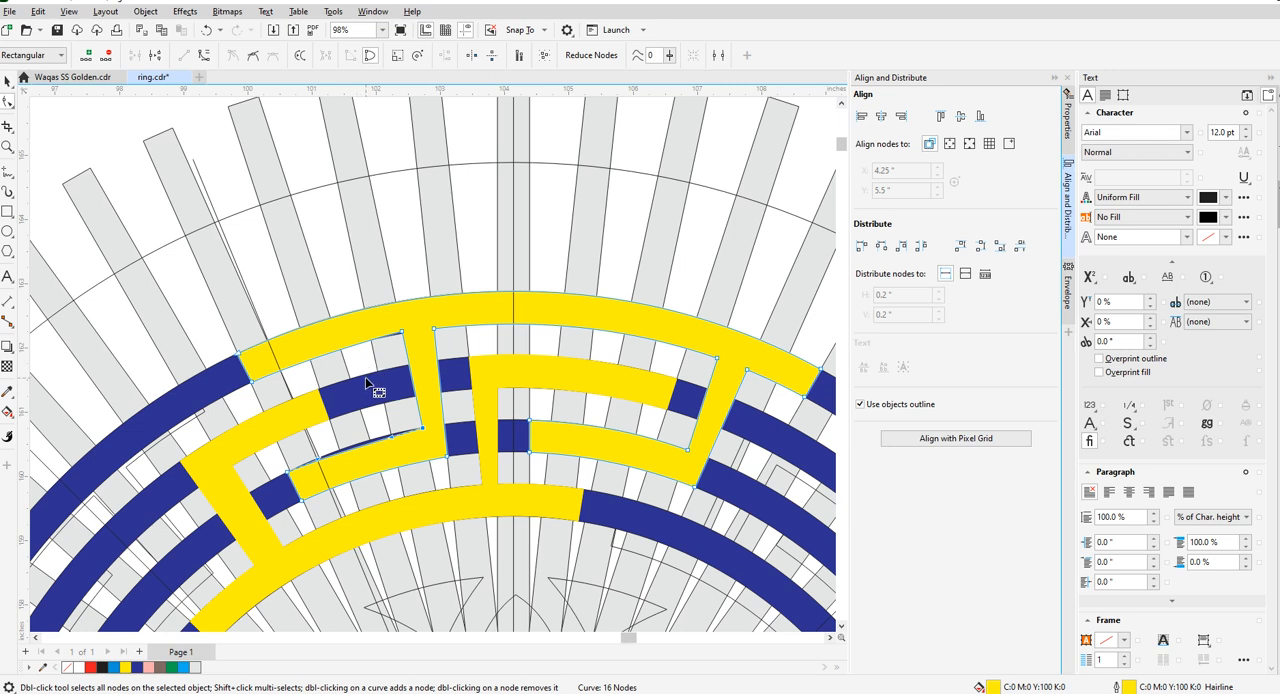
scroll(364, 379, "up", 1)
scroll(323, 418, "down", 2)
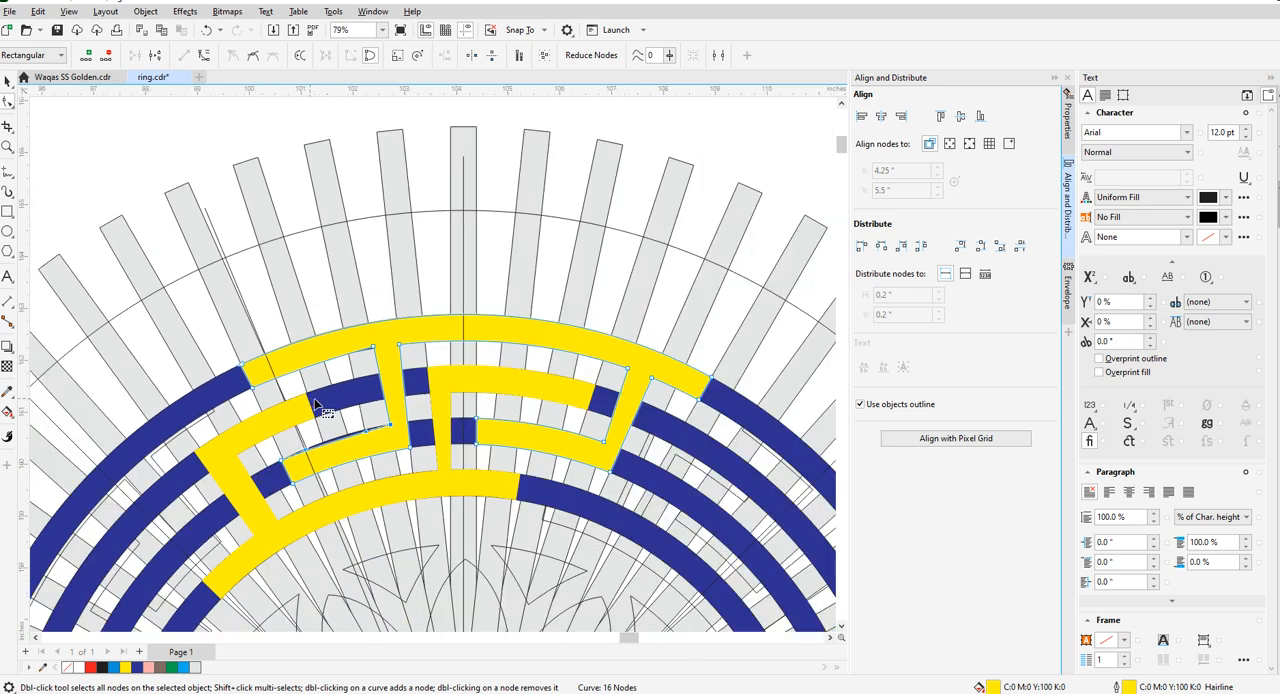
scroll(320, 411, "up", 1)
left_click(299, 410)
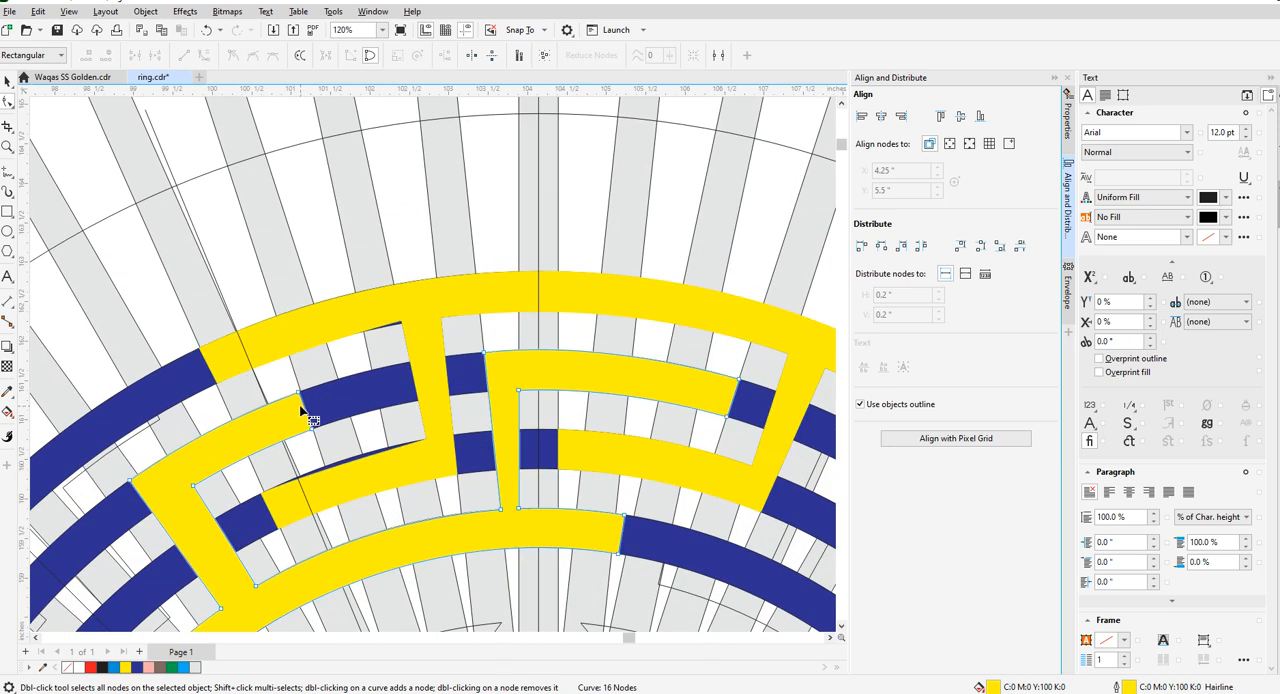
scroll(299, 410, "down", 4)
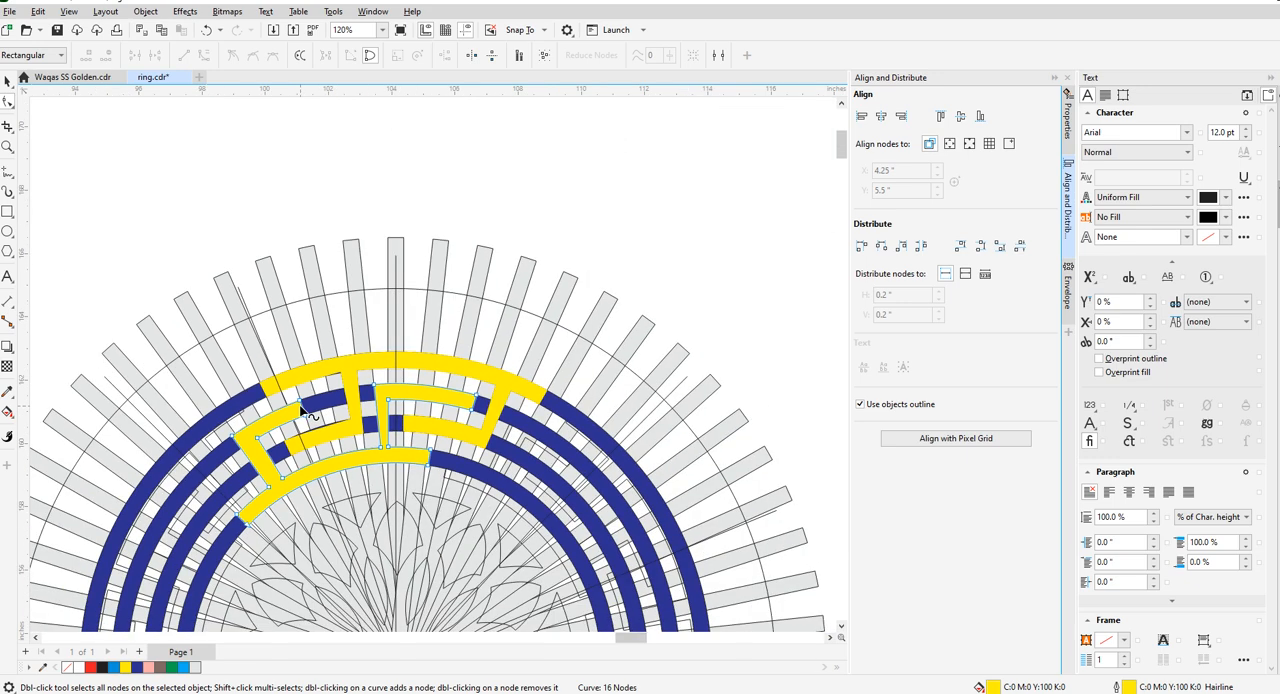
scroll(740, 275, "up", 1)
scroll(700, 279, "up", 2)
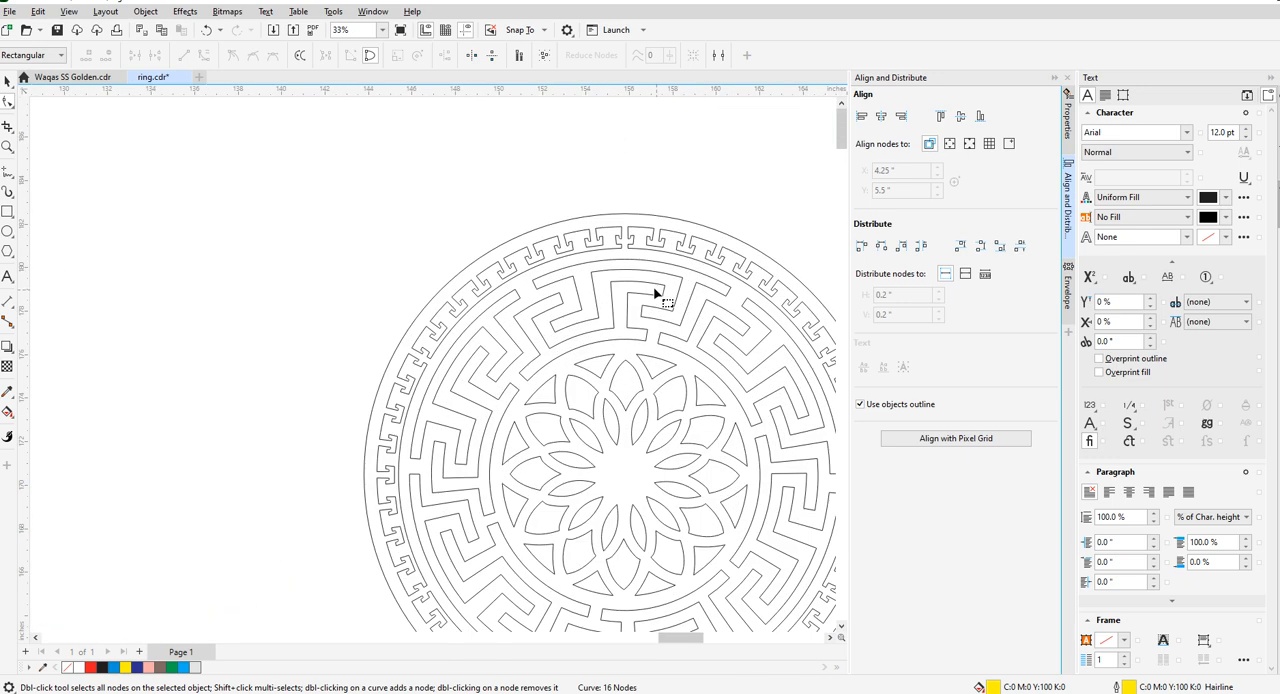
scroll(645, 316, "down", 6)
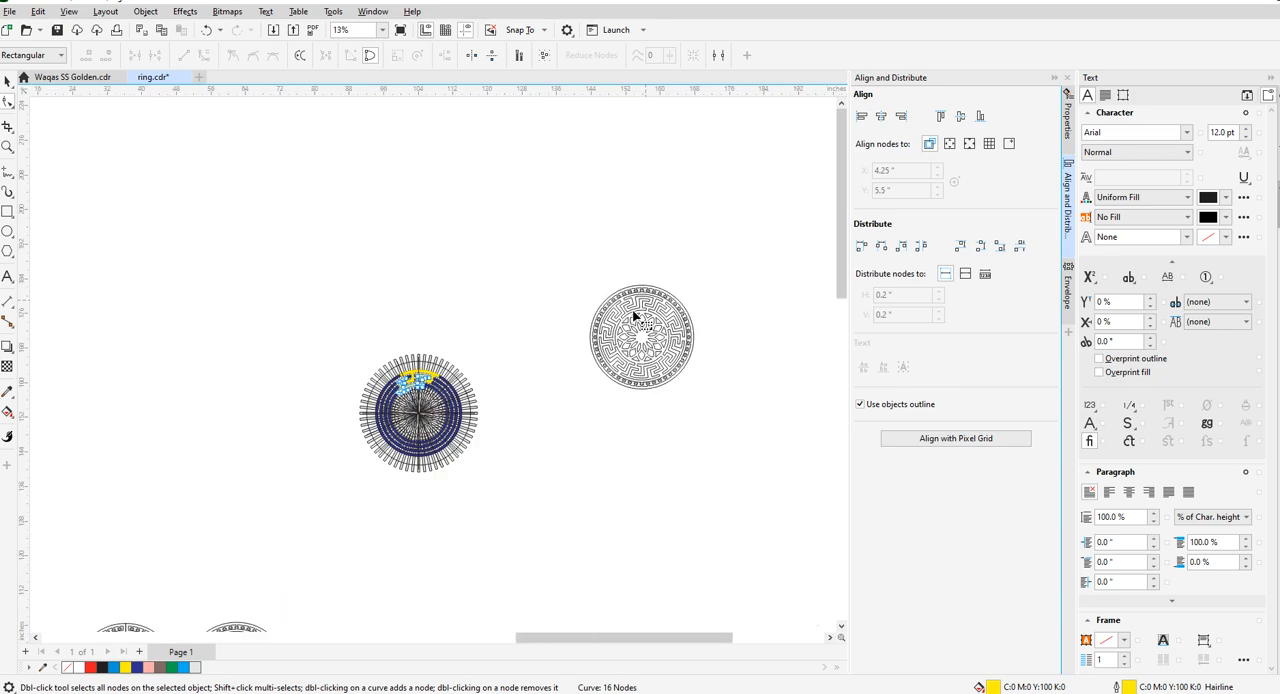
scroll(440, 370, "up", 10)
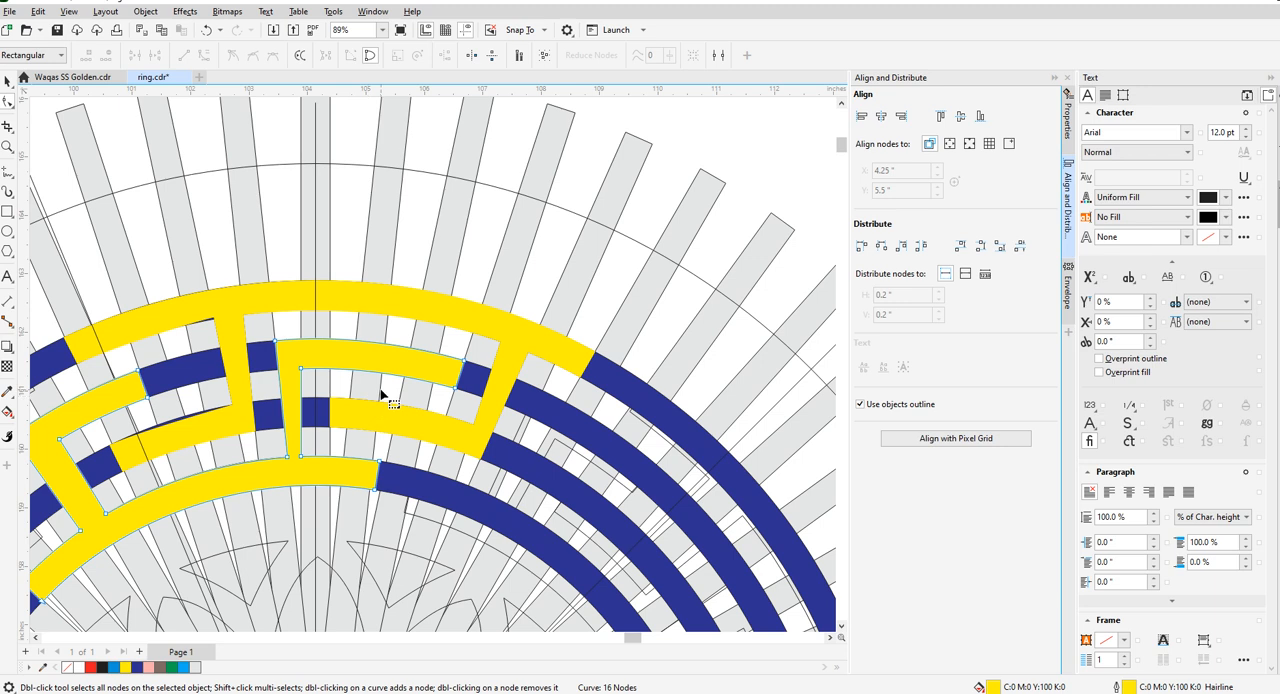
scroll(378, 395, "down", 3)
scroll(316, 419, "up", 5)
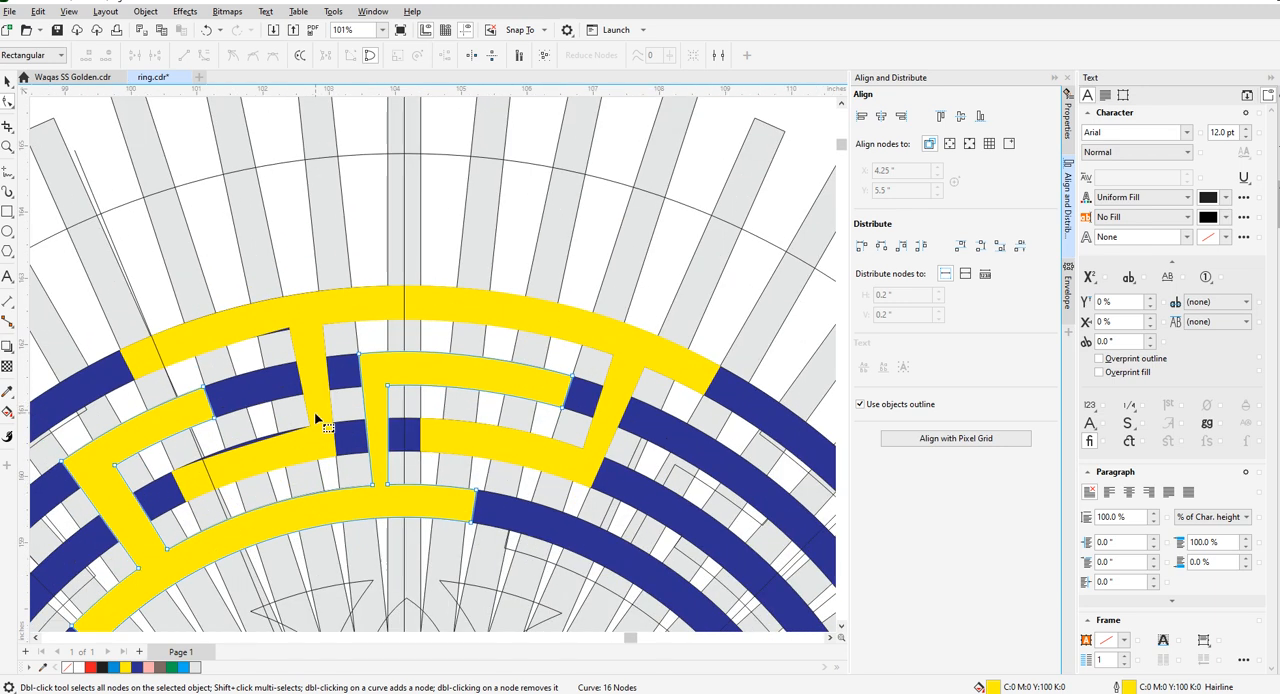
- Move the outer key piece's corner node at the top of its left stem down onto the outermost ring's inner rim
left_click(310, 385)
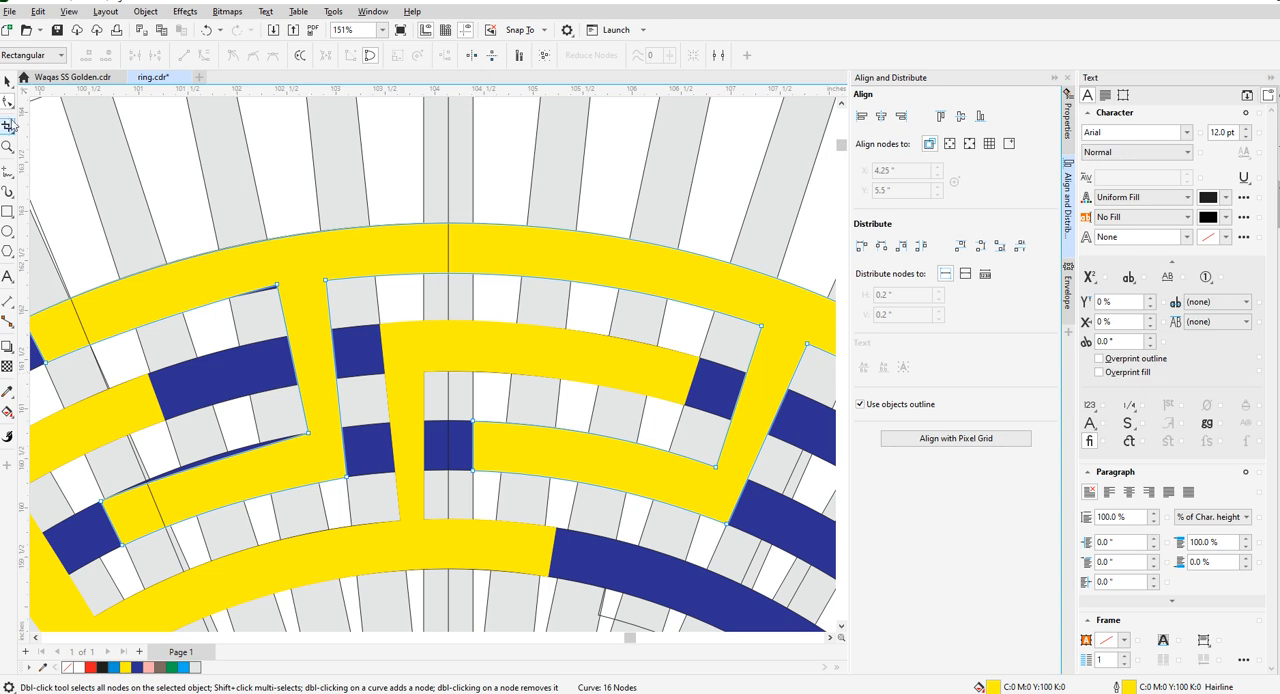
scroll(363, 337, "up", 8)
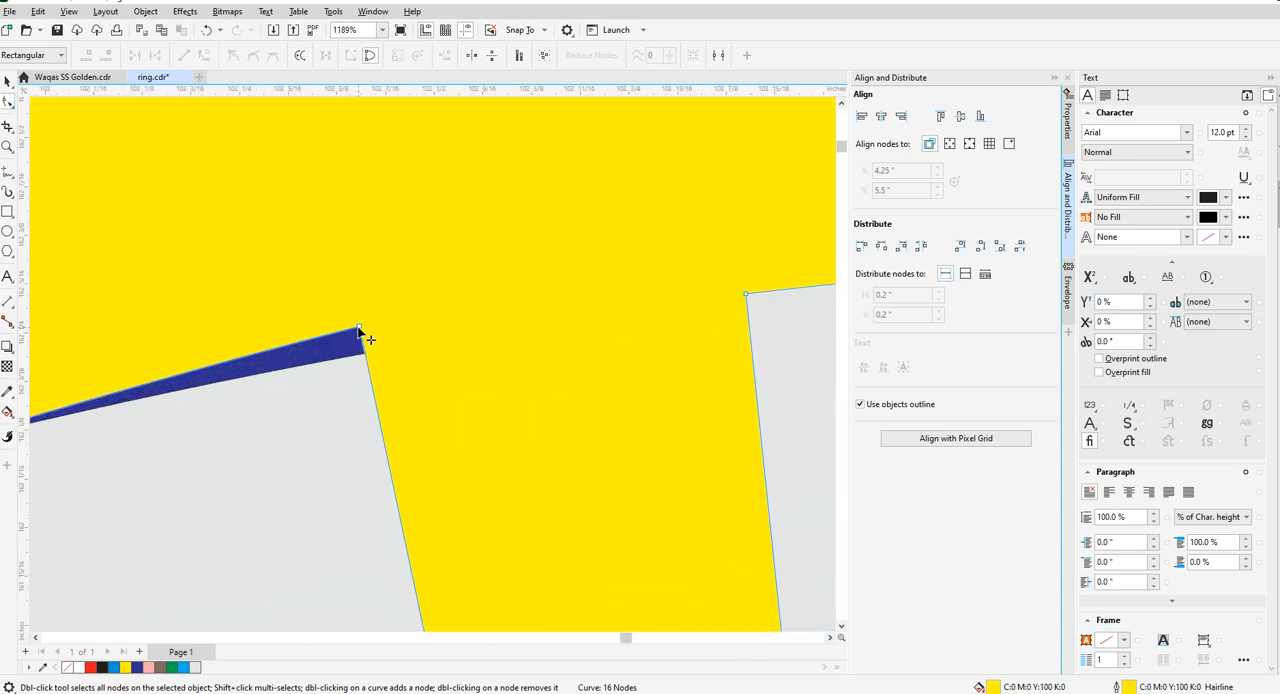
left_click_drag(359, 329, 366, 357)
scroll(452, 363, "down", 8)
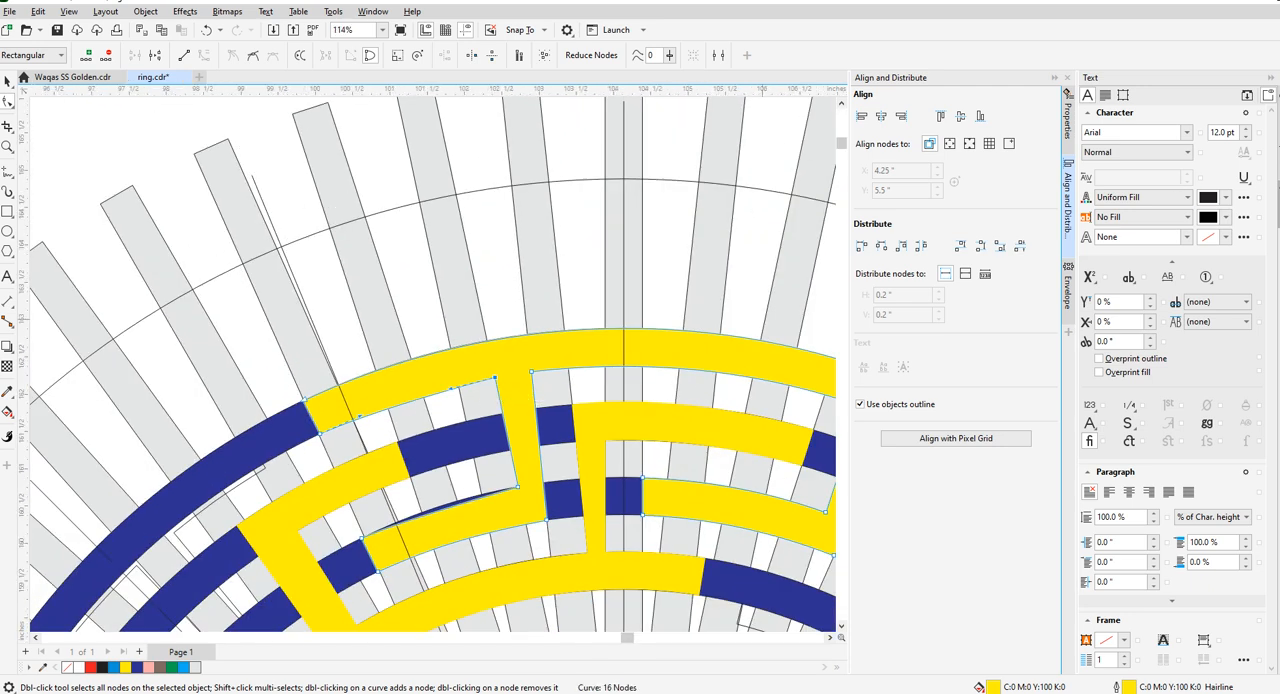
- Examine how the left end of the outer key piece's arm lines up with the radial bars and the slanted guide line
scroll(520, 355, "up", 3)
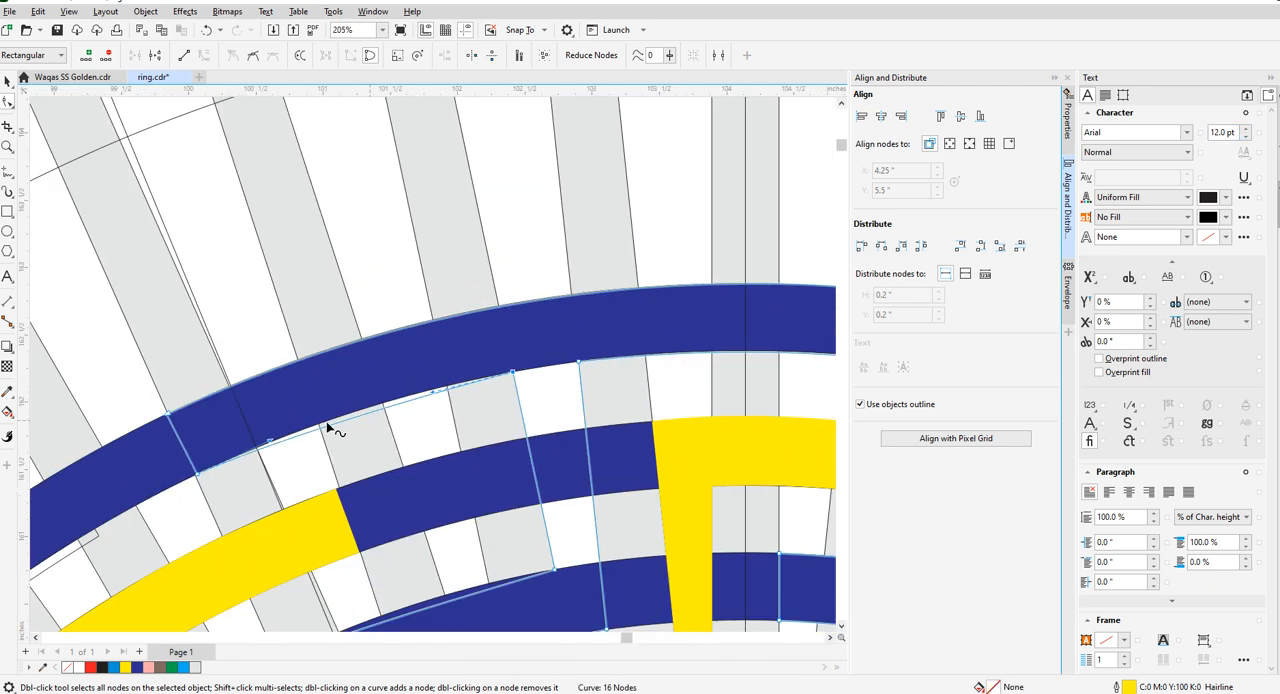
scroll(210, 480, "up", 3)
scroll(405, 395, "down", 5)
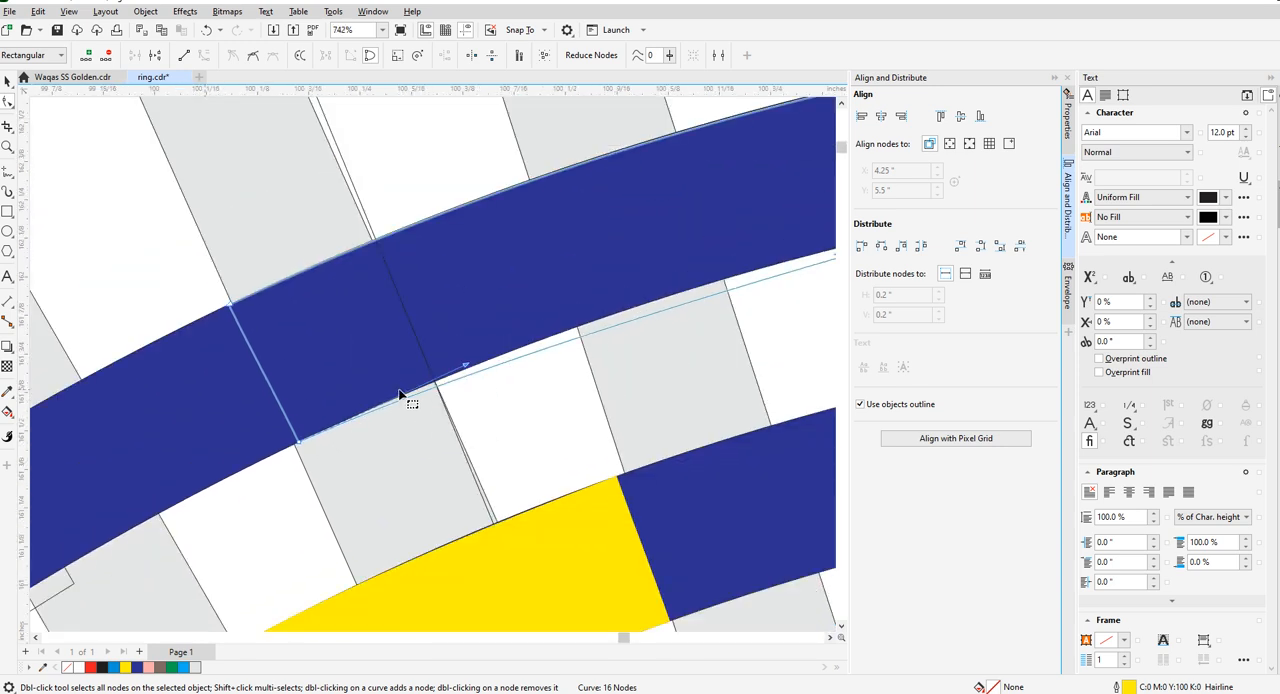
scroll(405, 393, "down", 2)
scroll(430, 380, "up", 4)
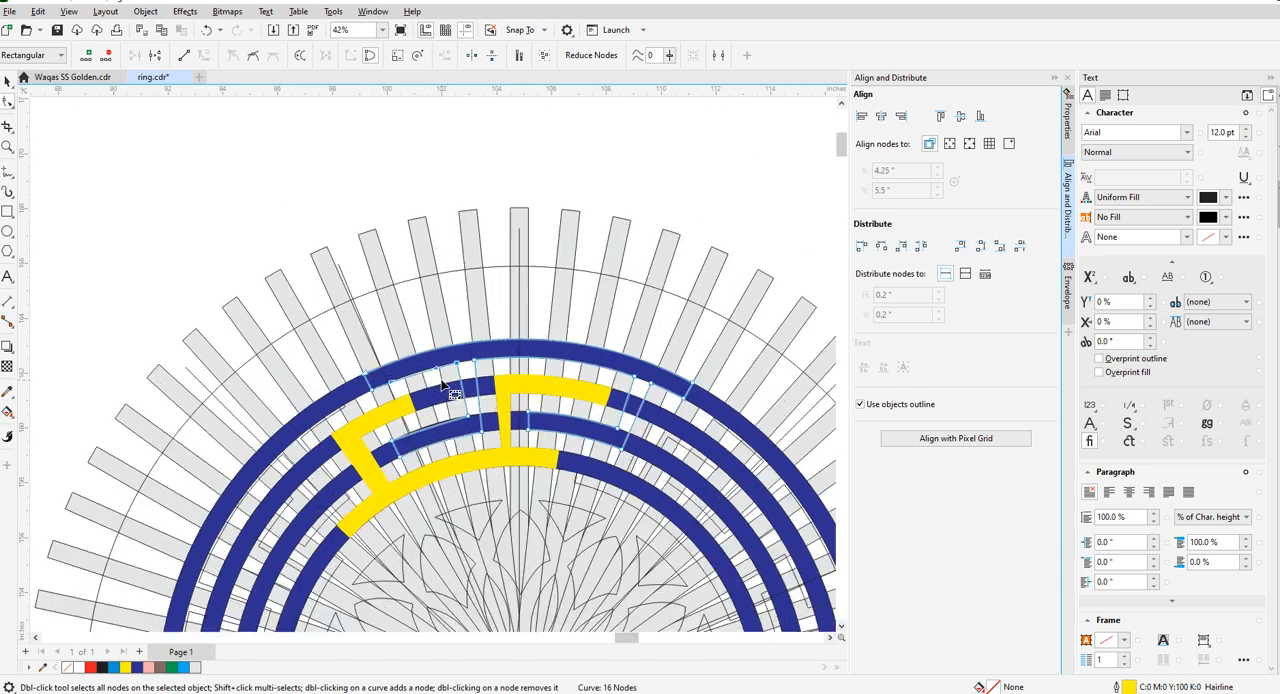
scroll(430, 372, "down", 3)
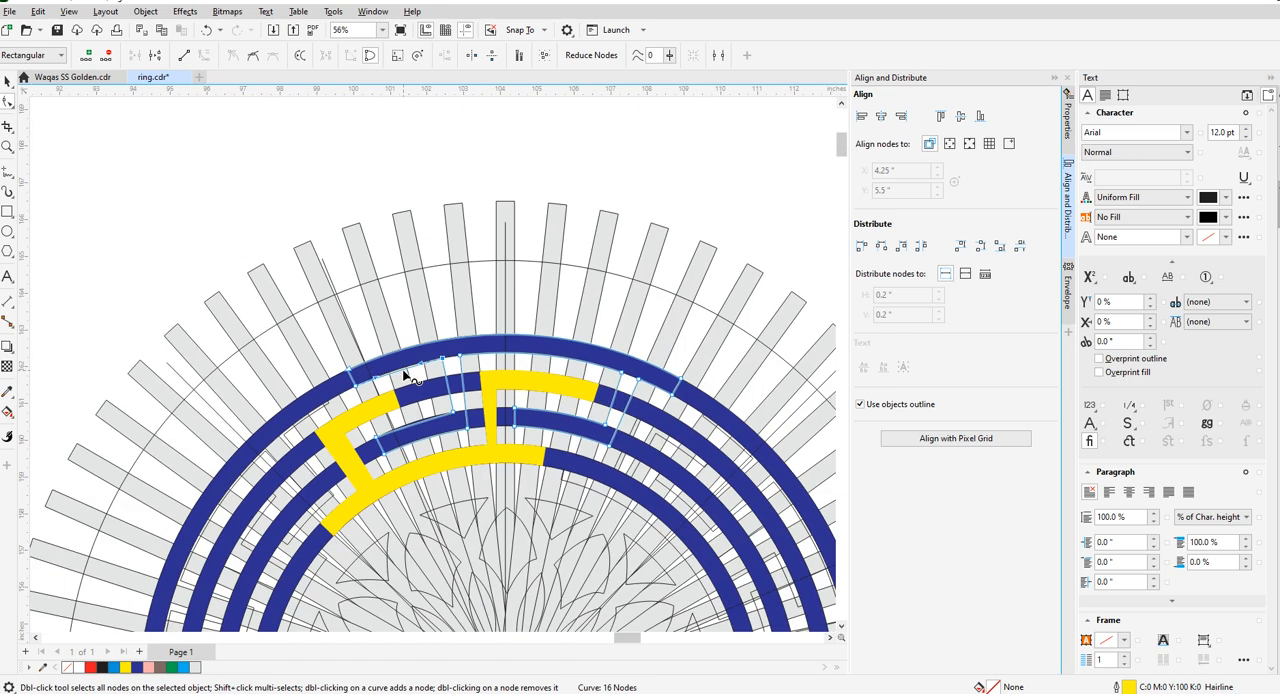
scroll(405, 374, "up", 4)
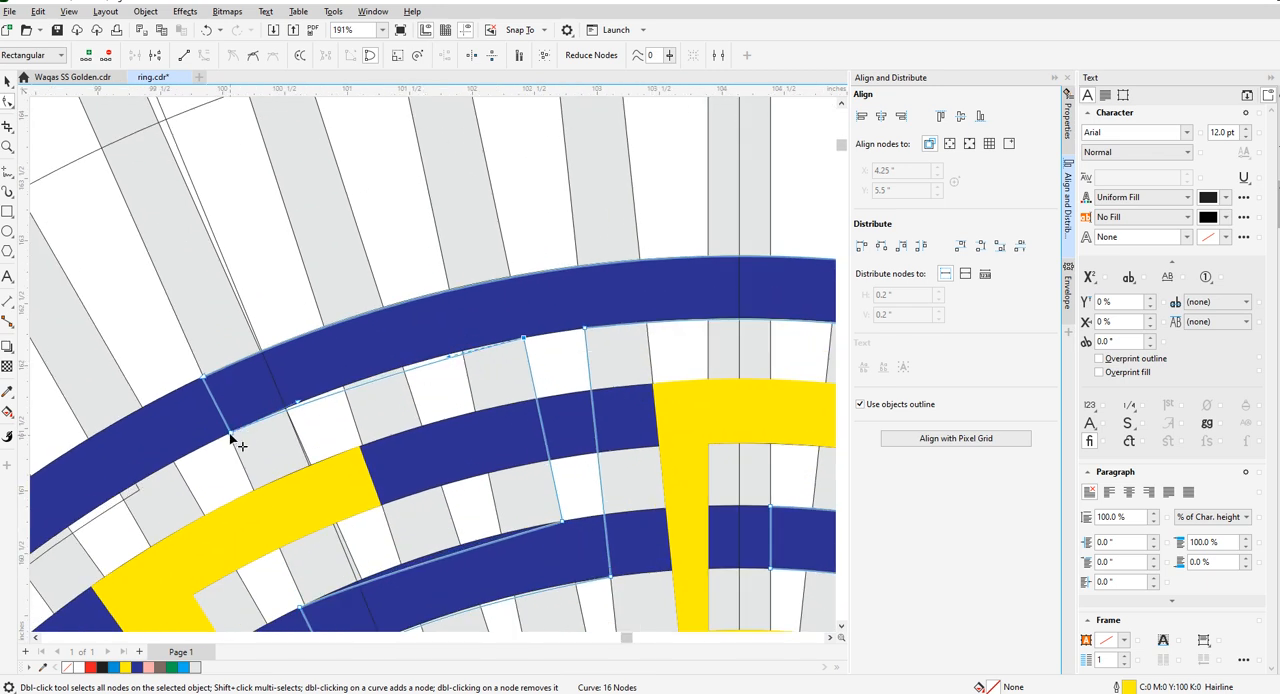
scroll(376, 331, "down", 4)
scroll(365, 341, "up", 2)
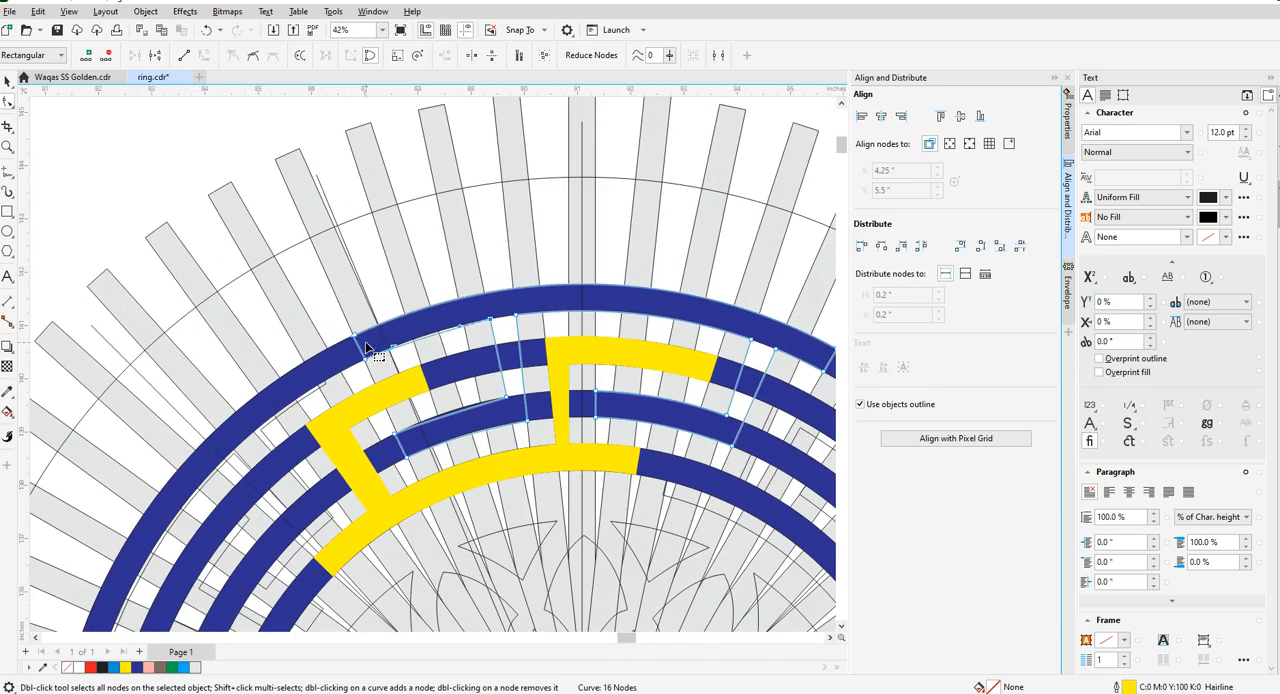
scroll(421, 342, "up", 3)
scroll(431, 349, "down", 2)
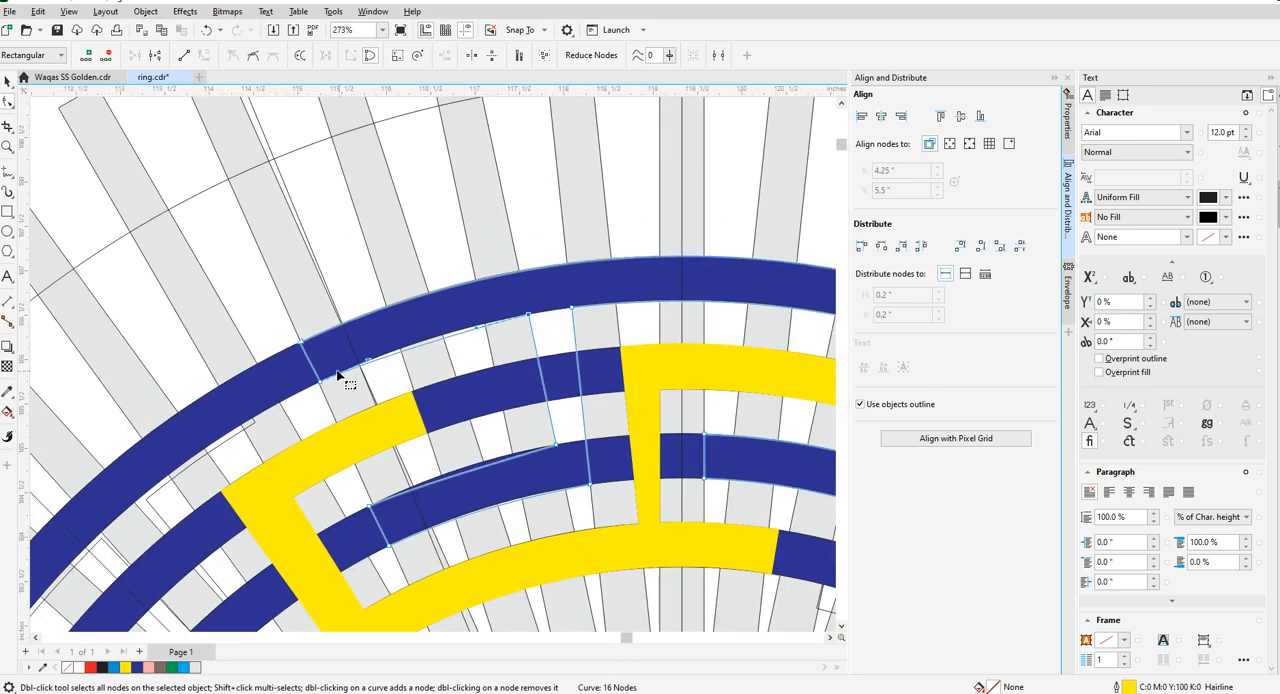
scroll(343, 371, "up", 1)
scroll(341, 370, "up", 2)
- Delete the slanted guide line crossing the outermost ring near the left end of the outer key piece's arm
key("Escape")
key("space")
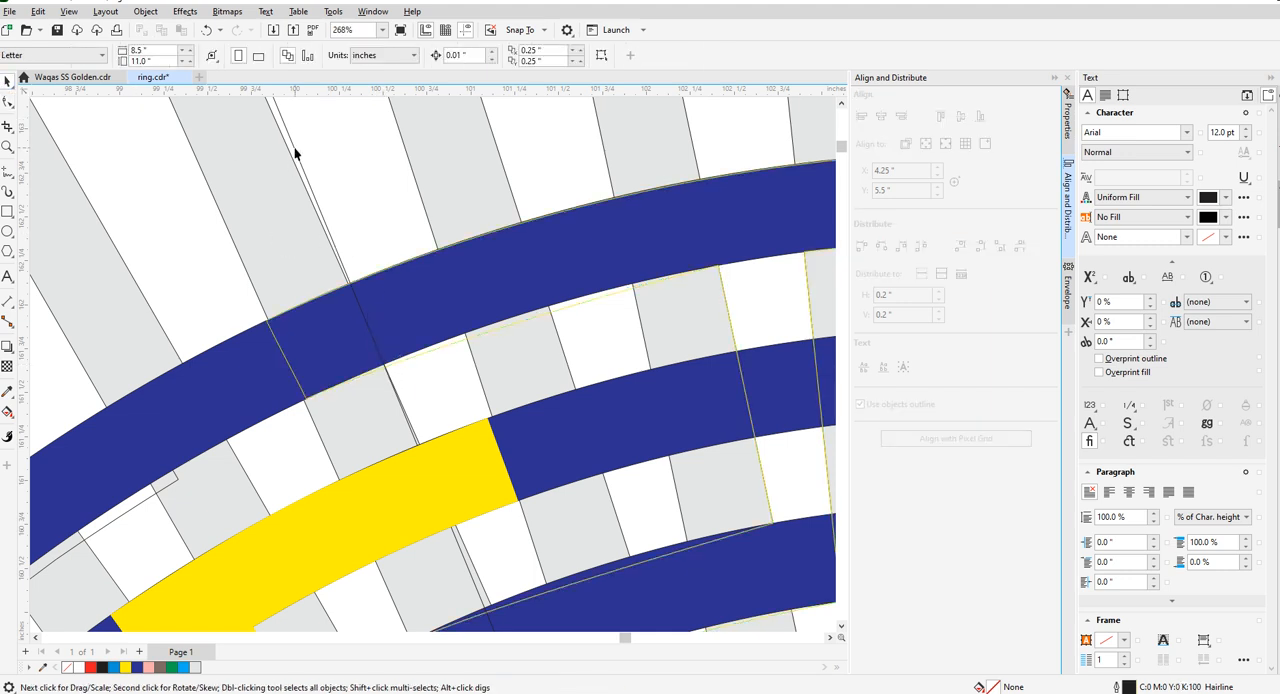
left_click(291, 134)
key("Delete")
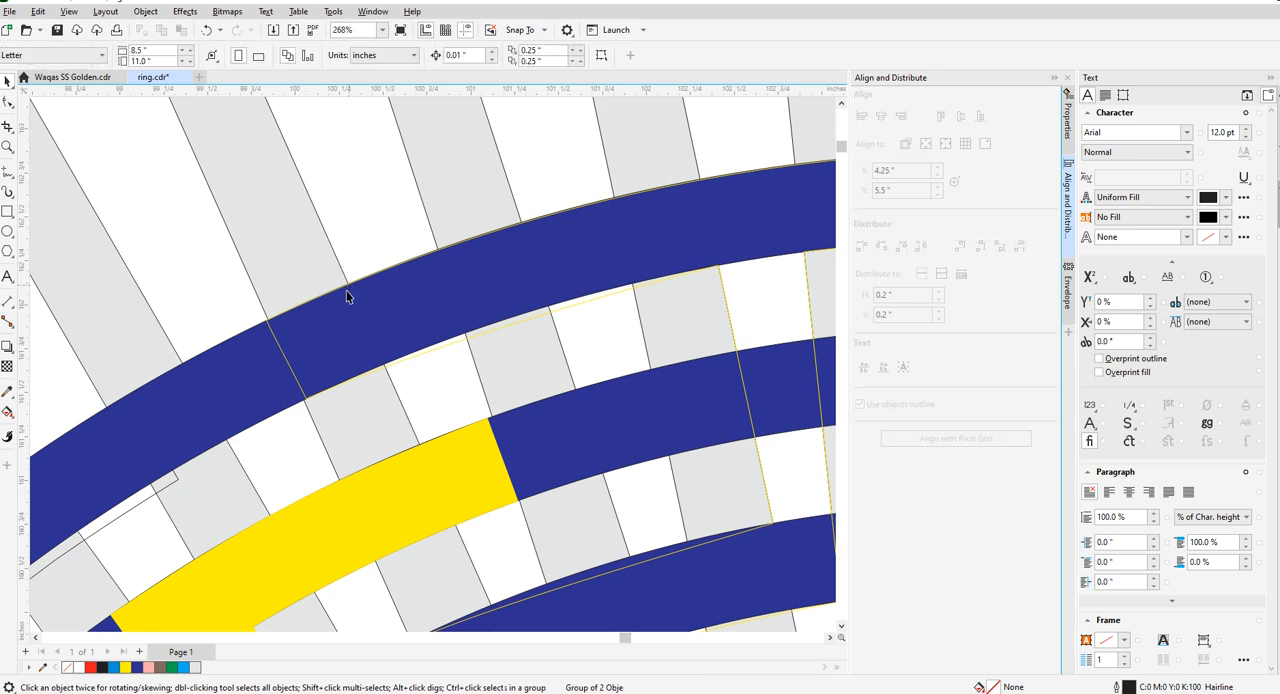
- Move both left end nodes of the outer key piece's arm inward to the next radial bar edge and make the end edge straight
key("space")
left_click(282, 346)
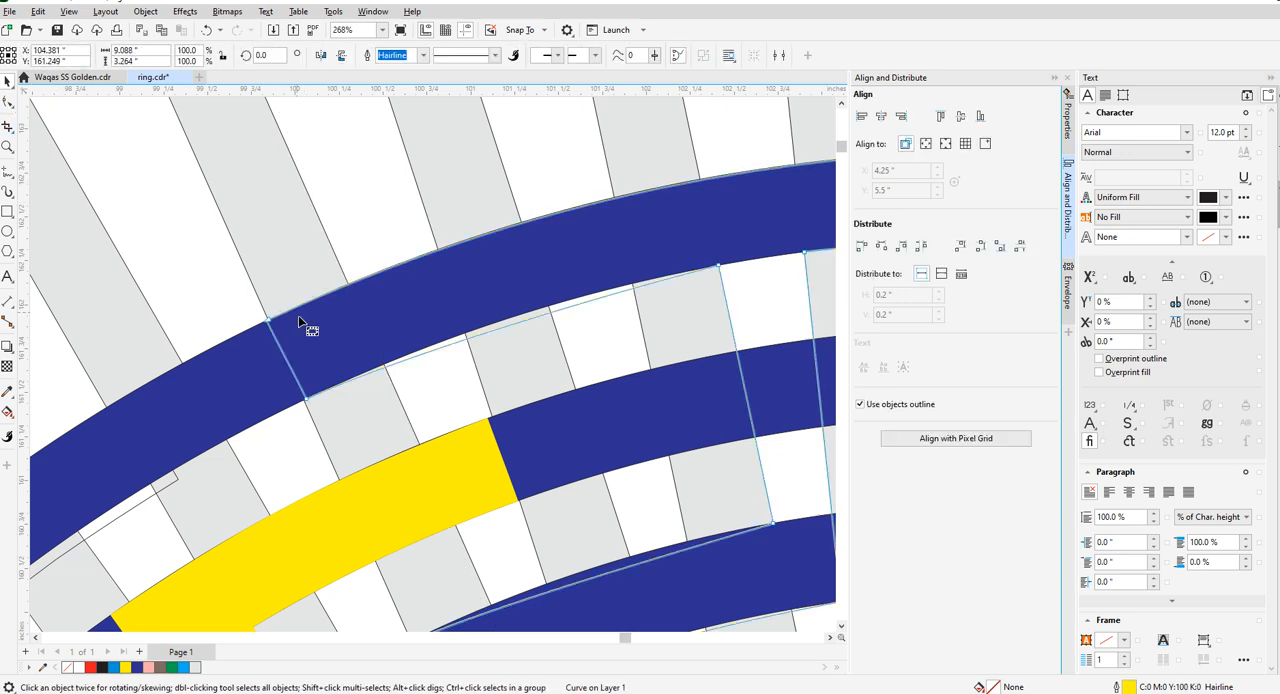
left_click_drag(268, 322, 349, 284)
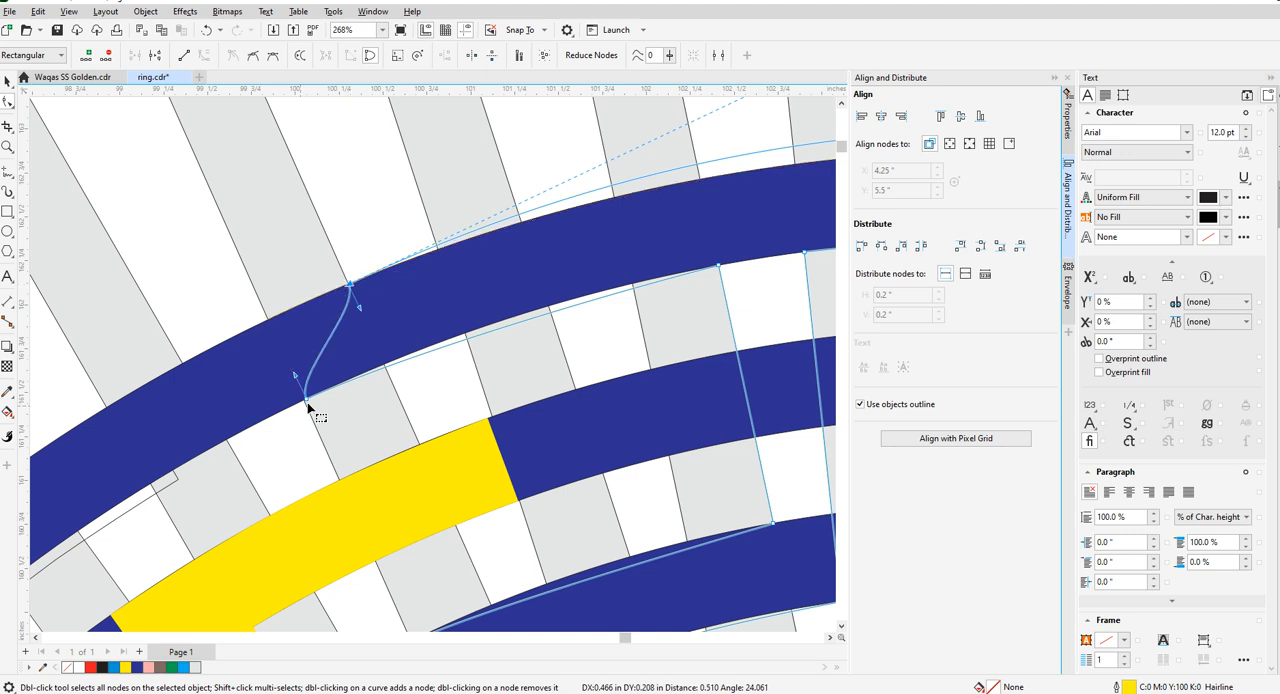
left_click_drag(306, 399, 384, 365)
scroll(386, 402, "down", 1)
scroll(440, 393, "up", 1)
right_click(334, 339)
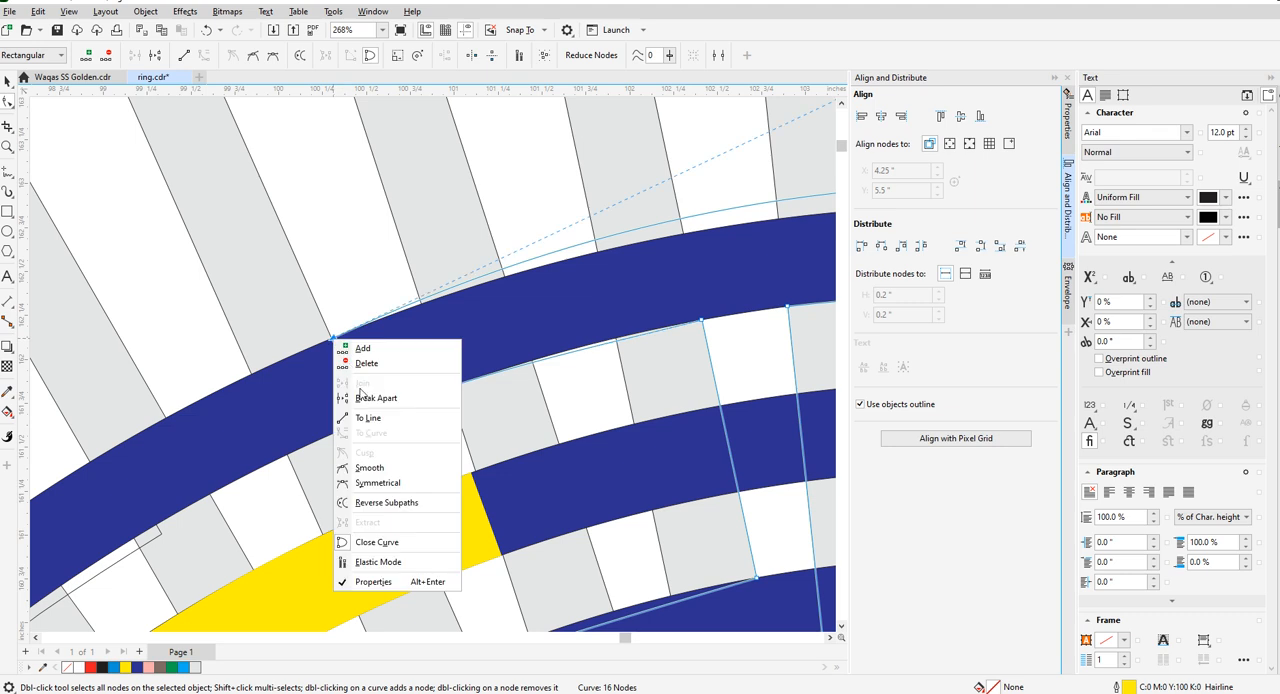
left_click(368, 418)
right_click(369, 426)
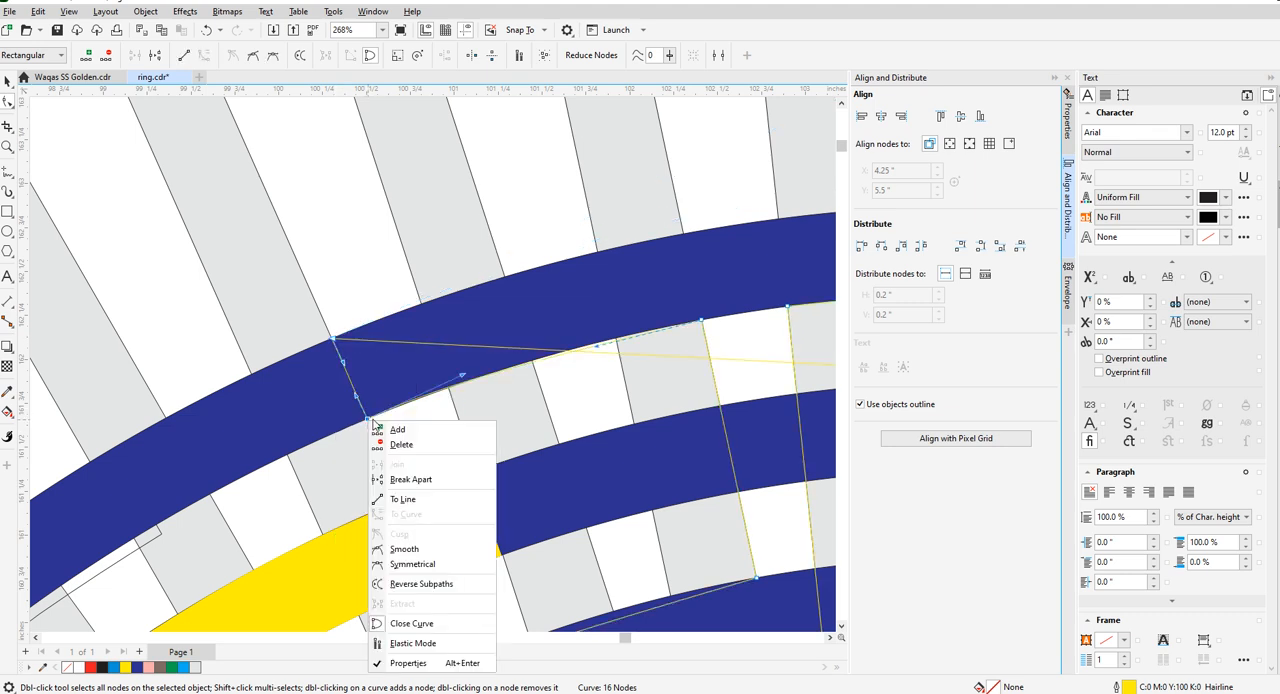
left_click(402, 503)
- Convert the outer key piece's long straight top edge to a curve and bend it up onto the outermost ring's outer rim
scroll(300, 460, "down", 1)
scroll(412, 415, "down", 1)
scroll(537, 423, "up", 2)
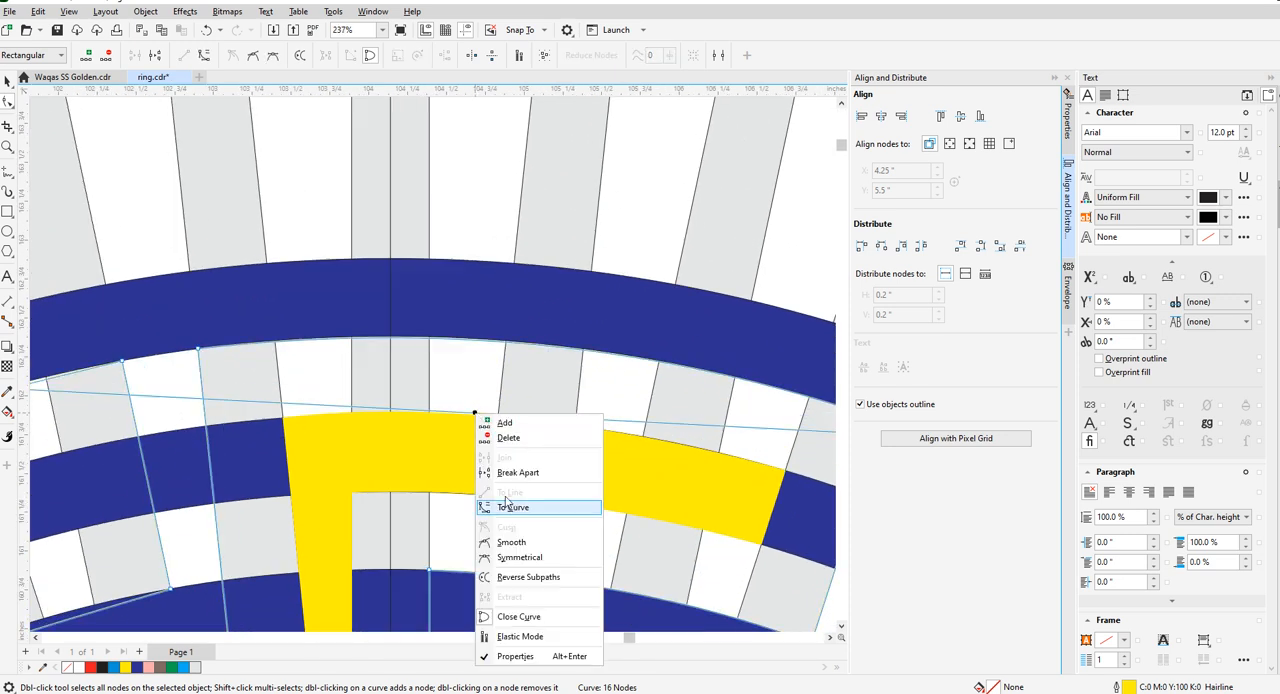
left_click(513, 507)
left_click_drag(444, 416, 463, 260)
scroll(477, 271, "down", 2)
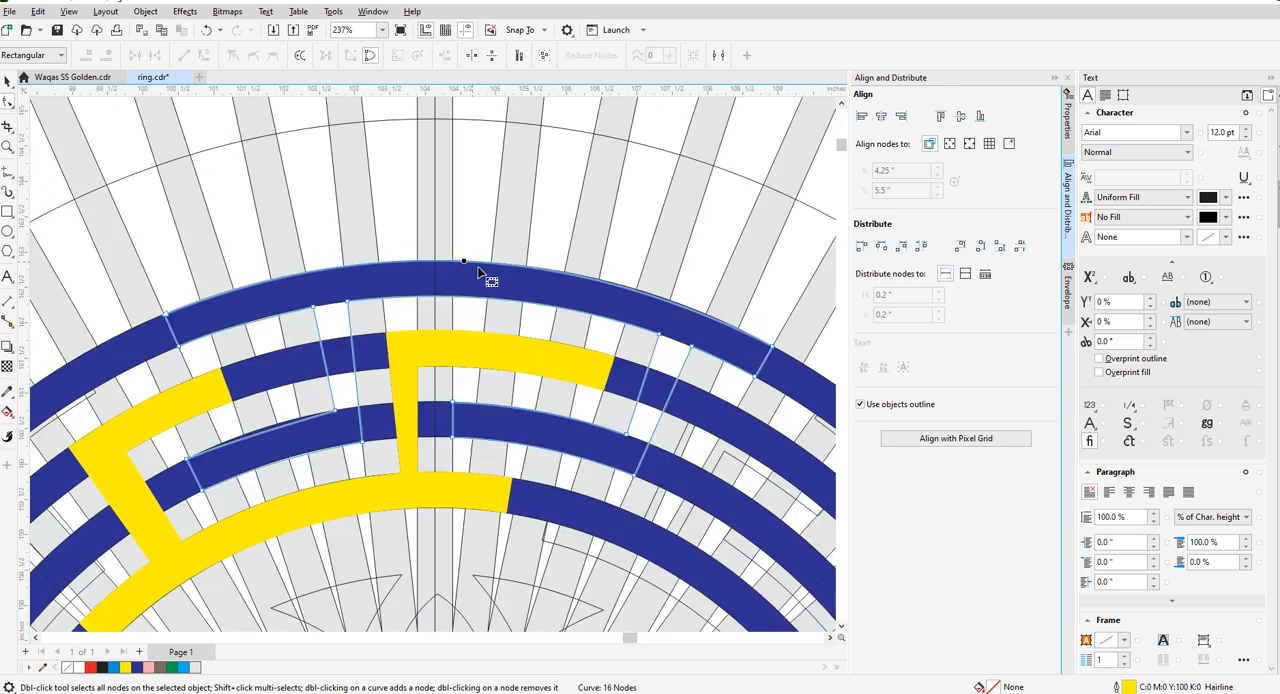
- Reset the lower edge of the outer key piece's upper left arm to a line, convert it to a curve and bend it onto the outermost ring's inner rim
scroll(477, 271, "down", 3)
scroll(435, 304, "up", 4)
scroll(378, 318, "up", 2)
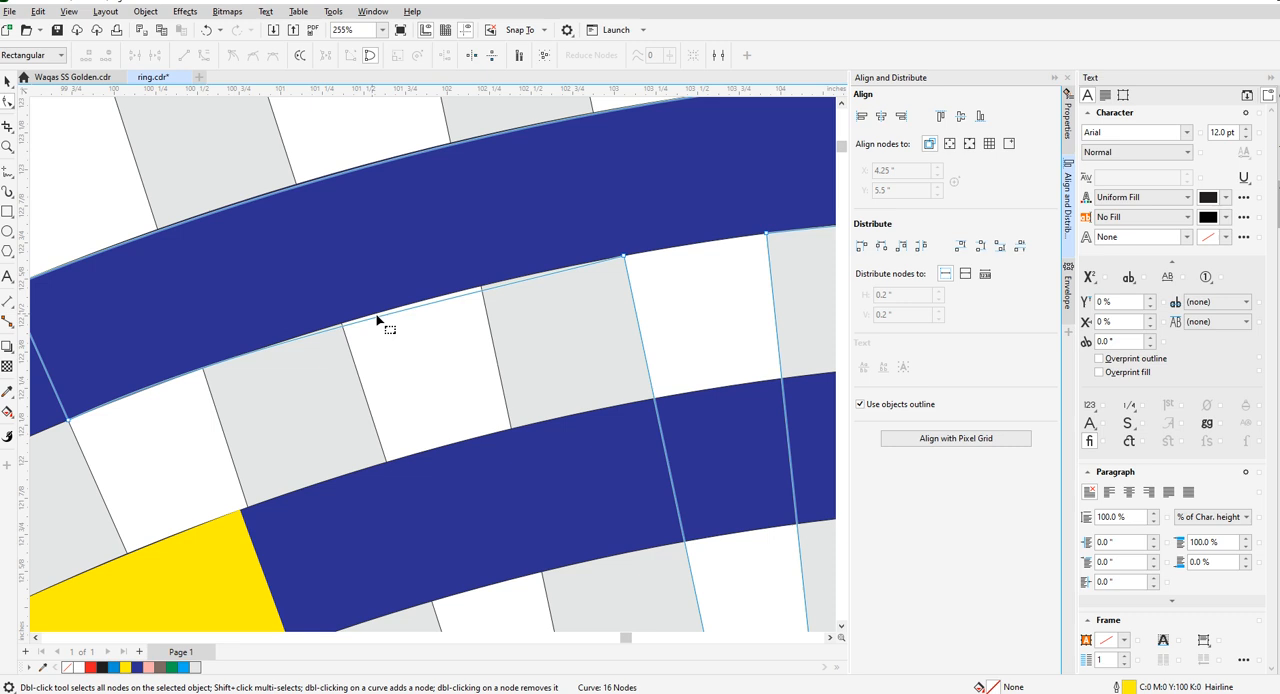
right_click(379, 318)
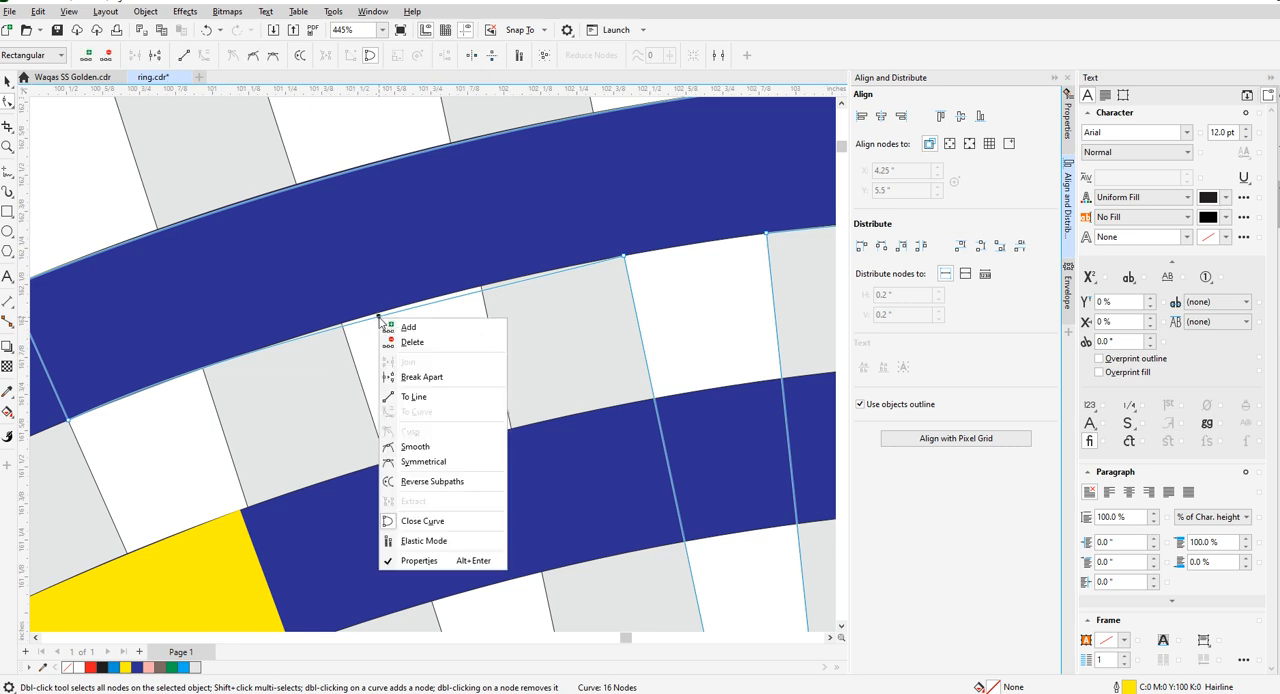
left_click(405, 400)
right_click(364, 334)
left_click(390, 428)
left_click_drag(350, 336, 344, 322)
scroll(345, 312, "down", 2)
scroll(344, 242, "down", 4)
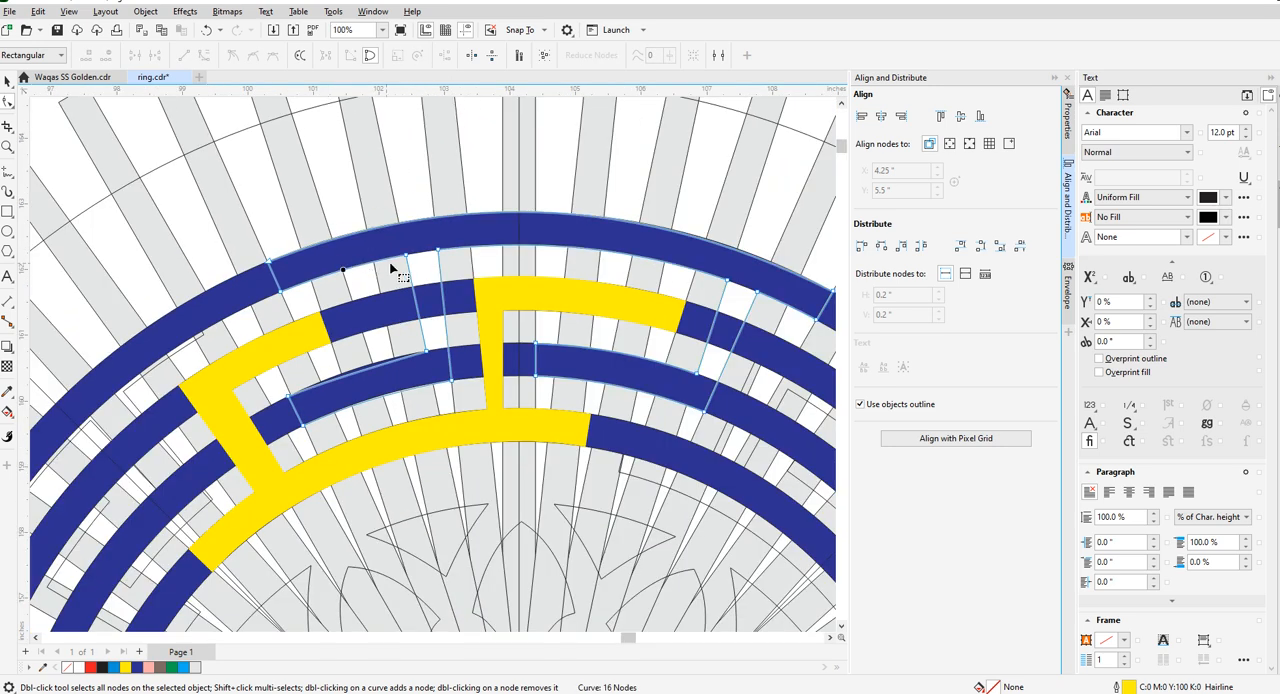
- Convert the upper edge of the outer key piece's lower left arm to a curve and bend it onto the third ring's outer rim
scroll(398, 280, "up", 3)
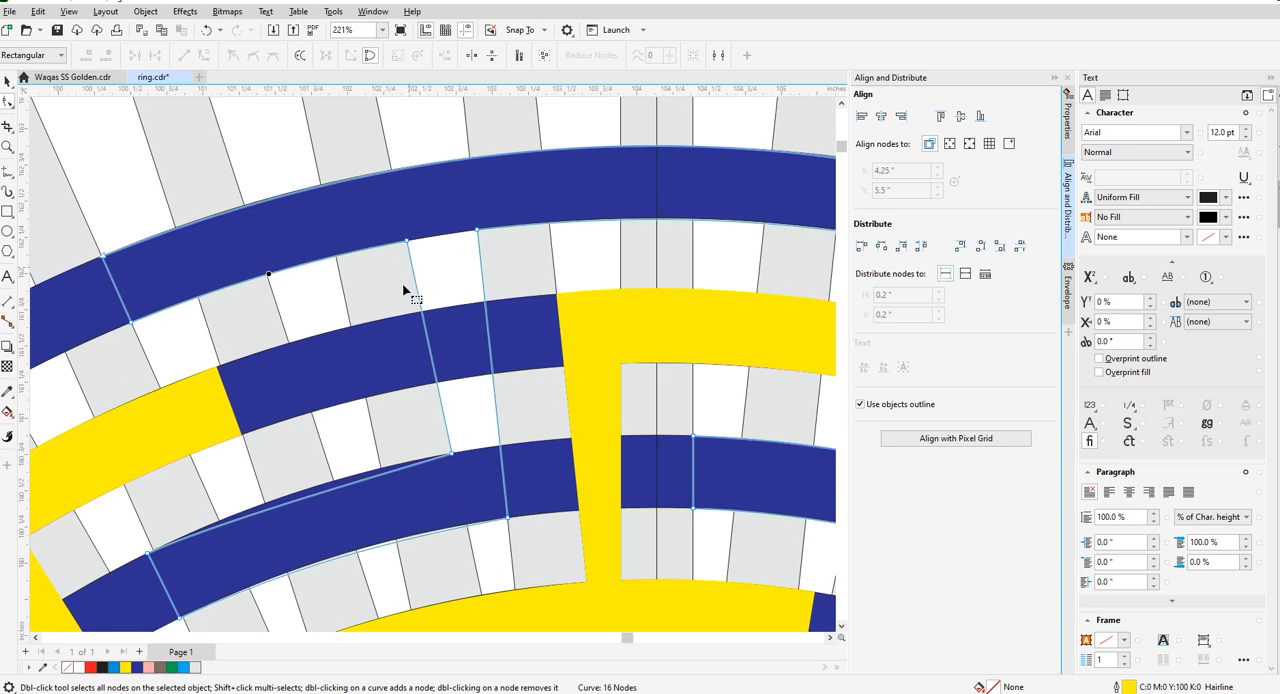
right_click(298, 507)
left_click(300, 503)
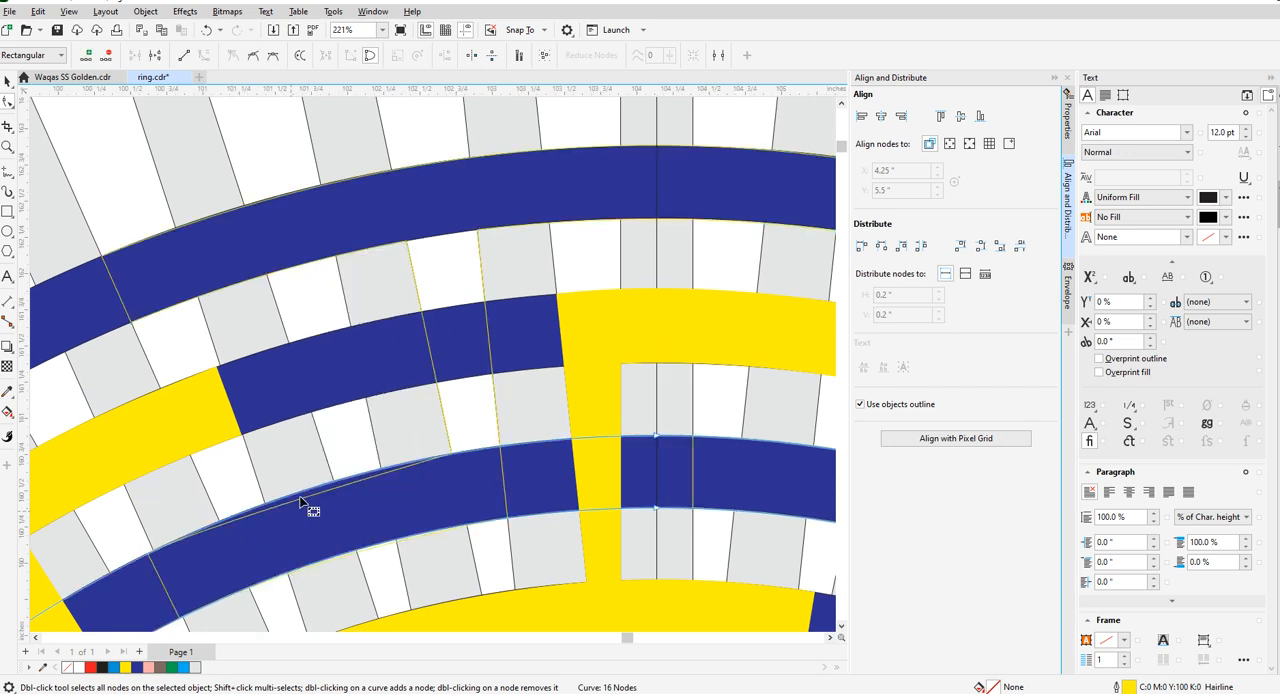
scroll(300, 503, "up", 4)
left_click(308, 500)
left_click_drag(308, 499, 302, 484)
- Bend the lower edge of the outer key piece's lower left arm onto the third ring's inner rim
scroll(370, 396, "down", 4)
scroll(397, 494, "up", 2)
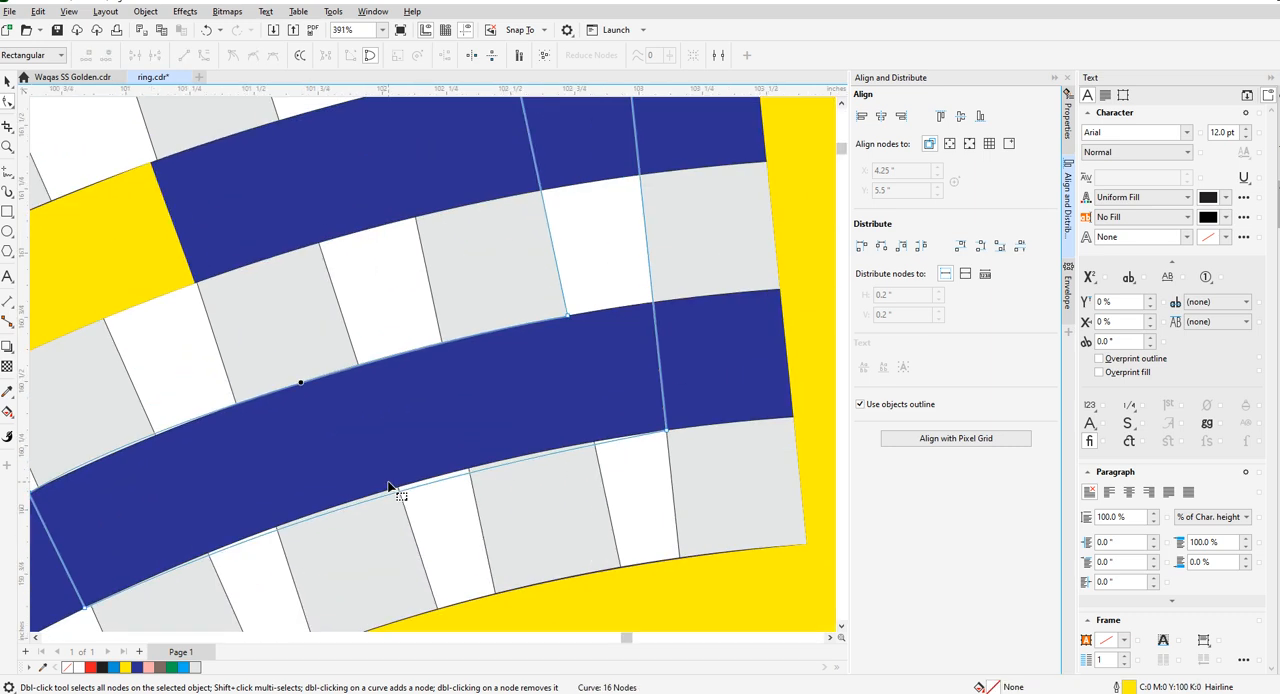
left_click_drag(421, 494, 421, 487)
scroll(390, 381, "down", 5)
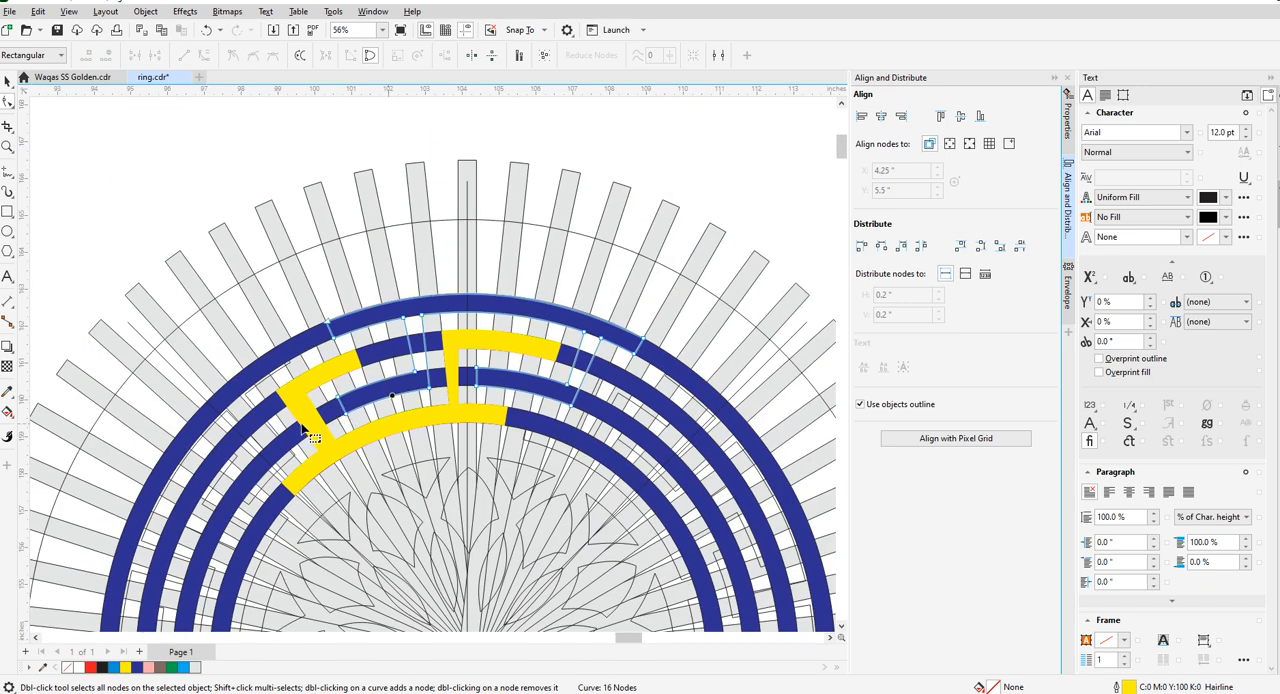
- Examine the end nodes of the outer key piece's lower left arm and how the whole piece fits the rings and radial bars
scroll(312, 405, "up", 4)
scroll(365, 390, "down", 1)
scroll(365, 390, "up", 3)
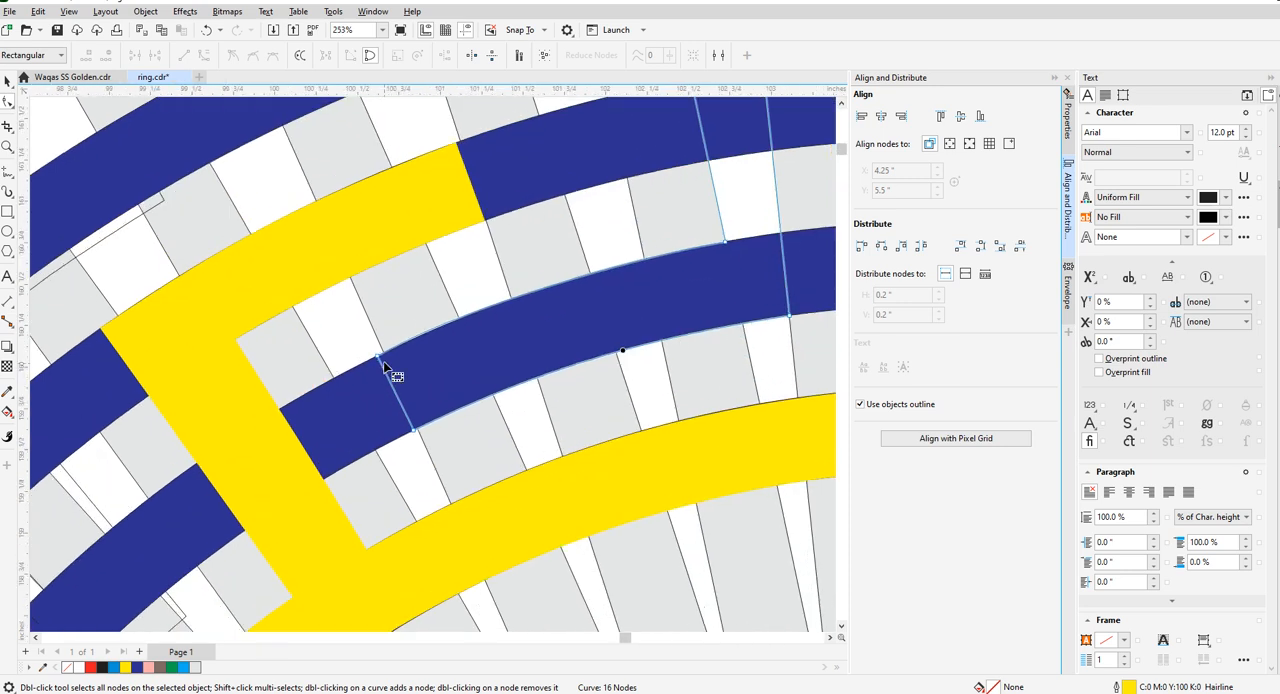
left_click(373, 355)
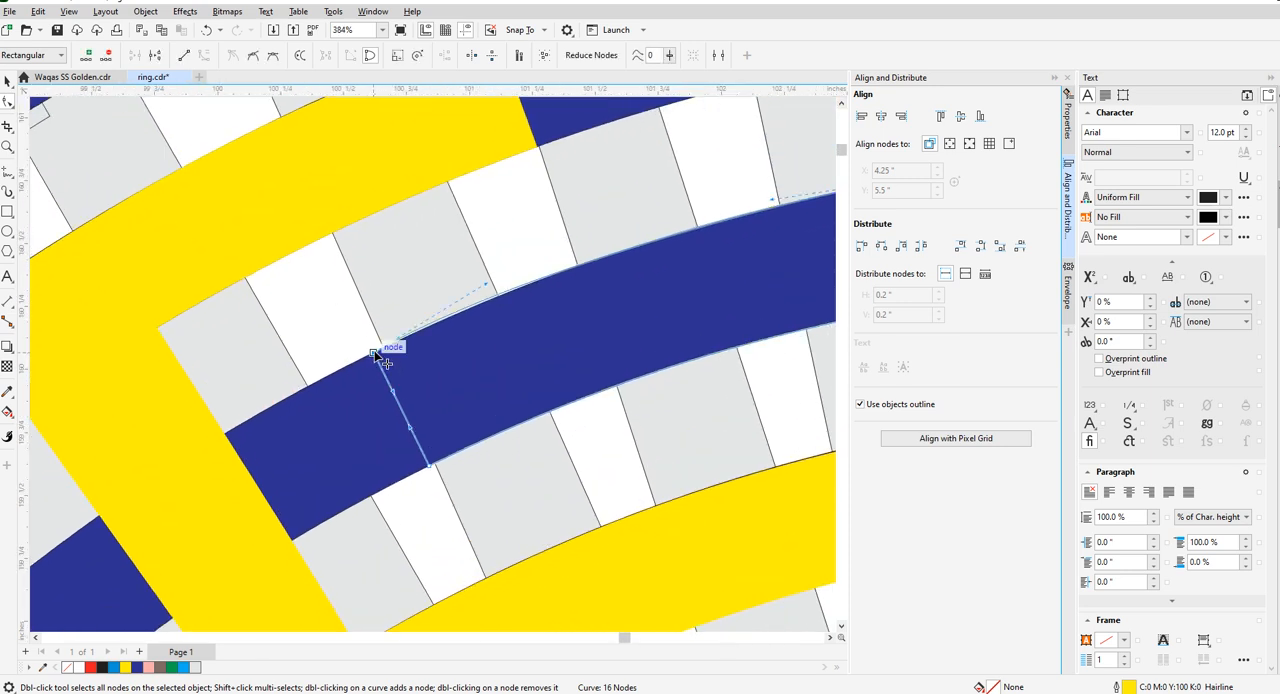
scroll(385, 358, "down", 2)
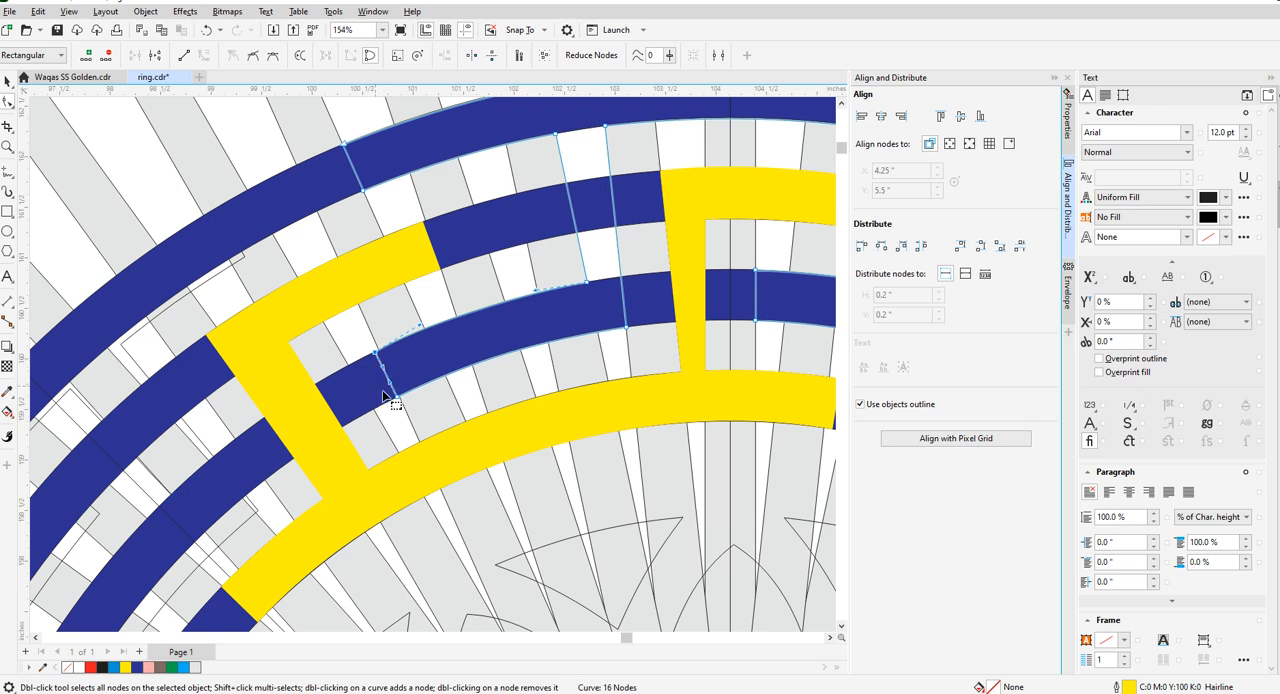
scroll(421, 353, "down", 2)
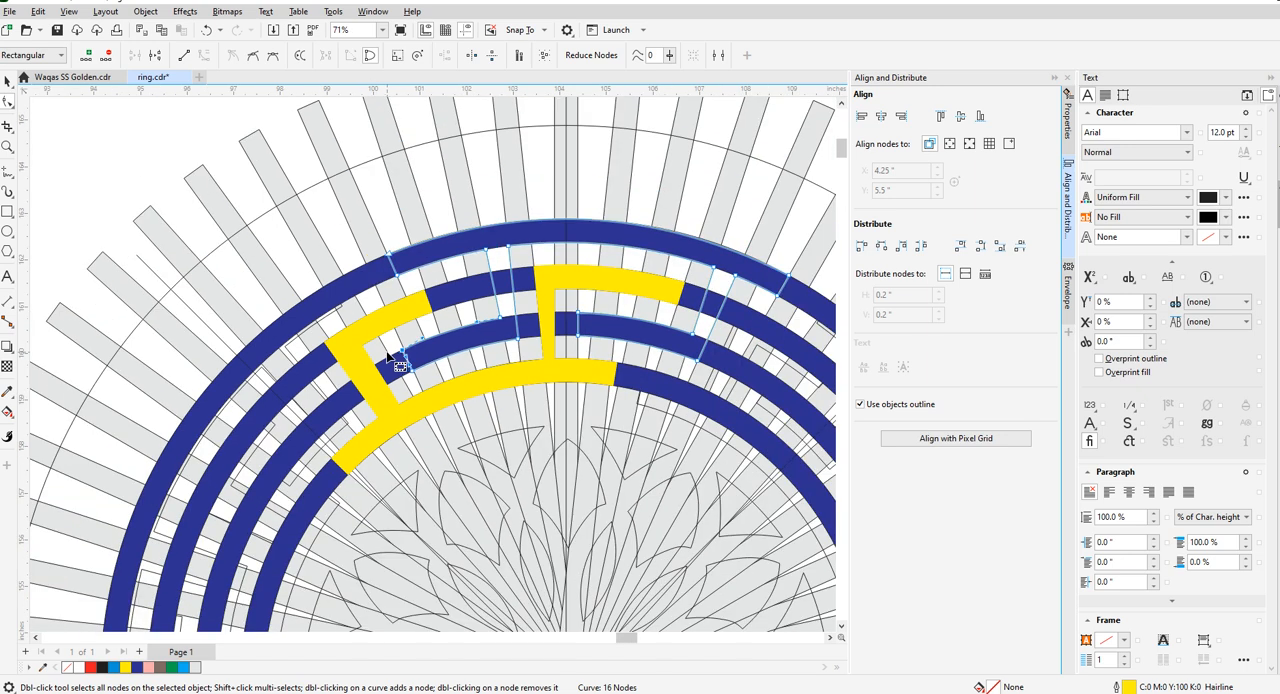
scroll(663, 340, "up", 1)
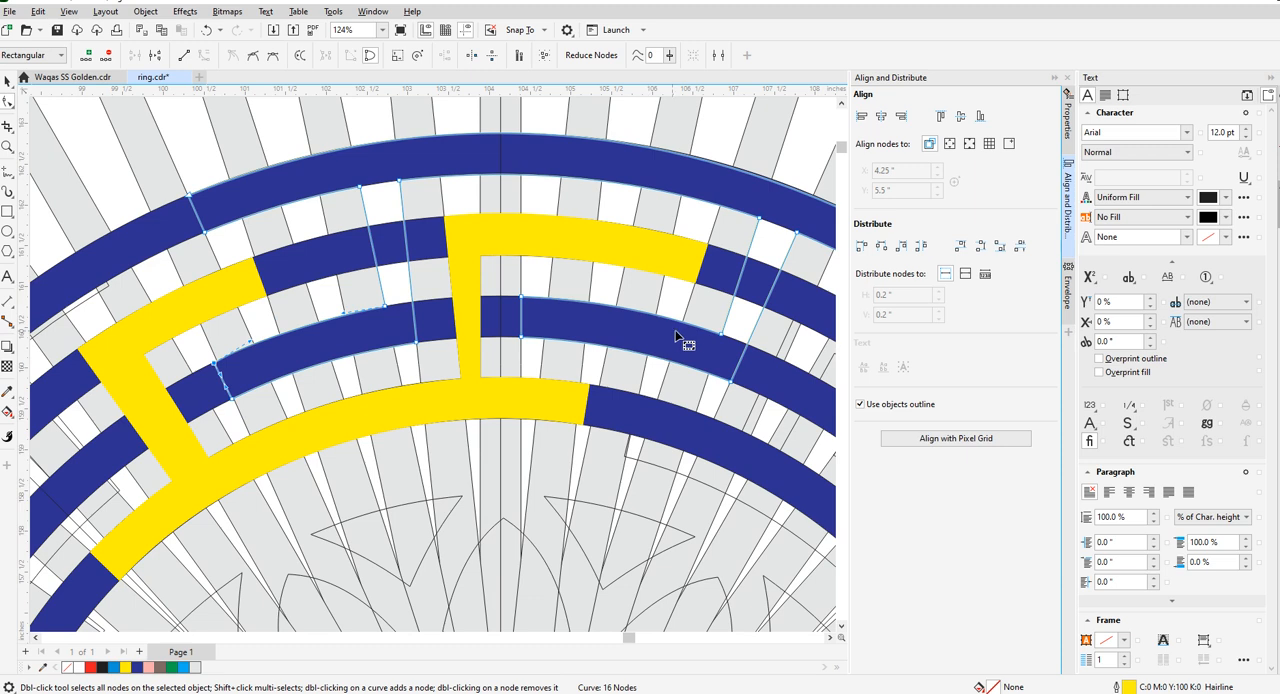
scroll(676, 336, "down", 1)
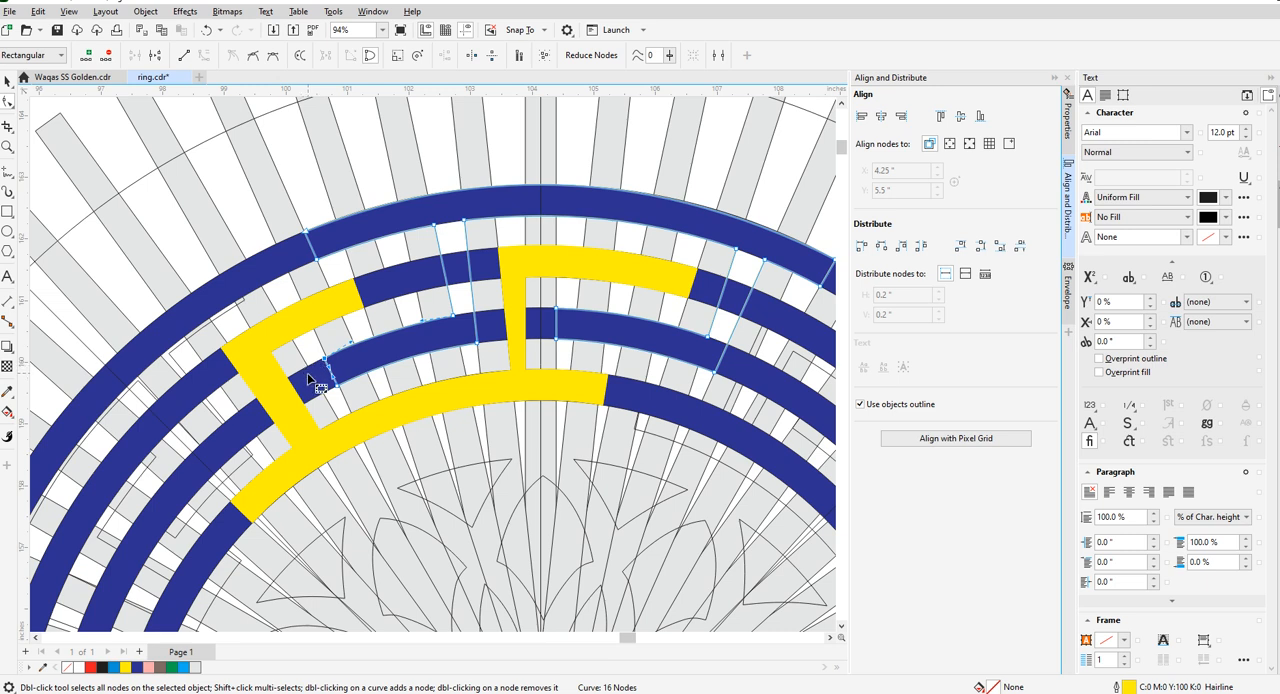
- Extend the outer key piece's lower left arm to the next radial bar edge and bend its upper edge onto the third ring's outer rim
scroll(310, 379, "up", 5)
left_click_drag(358, 319, 297, 350)
left_click_drag(410, 425, 357, 449)
scroll(531, 371, "down", 3)
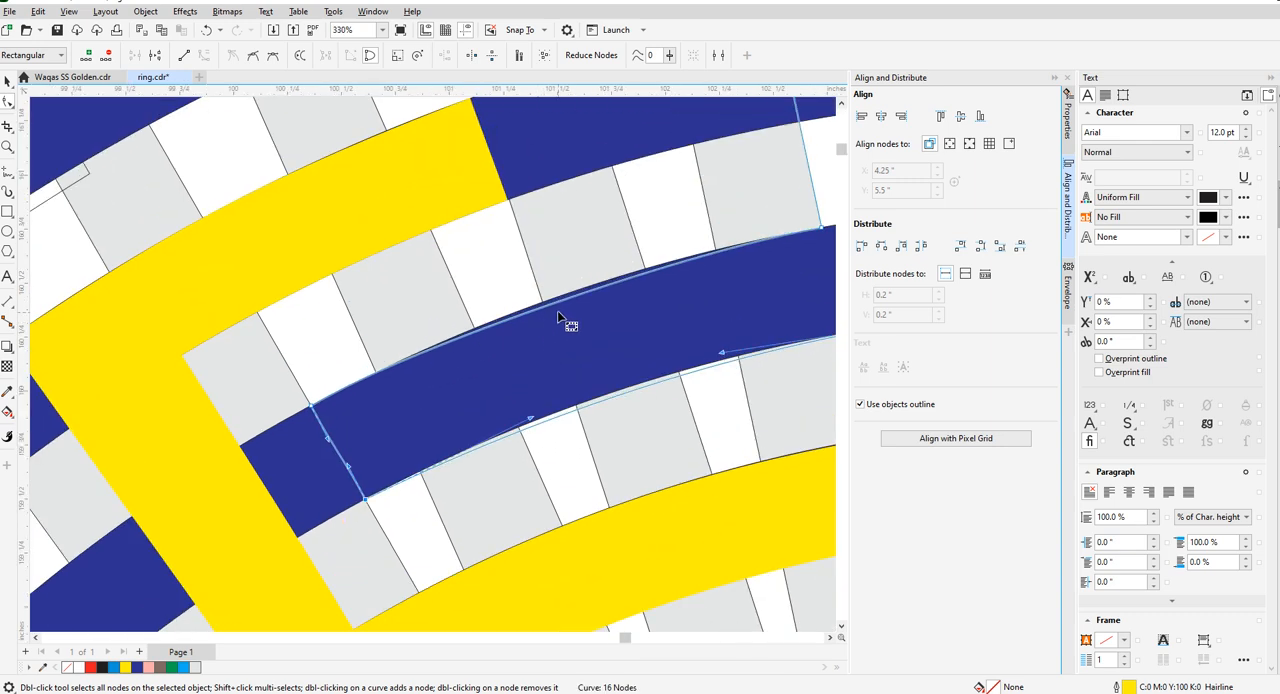
left_click(556, 299)
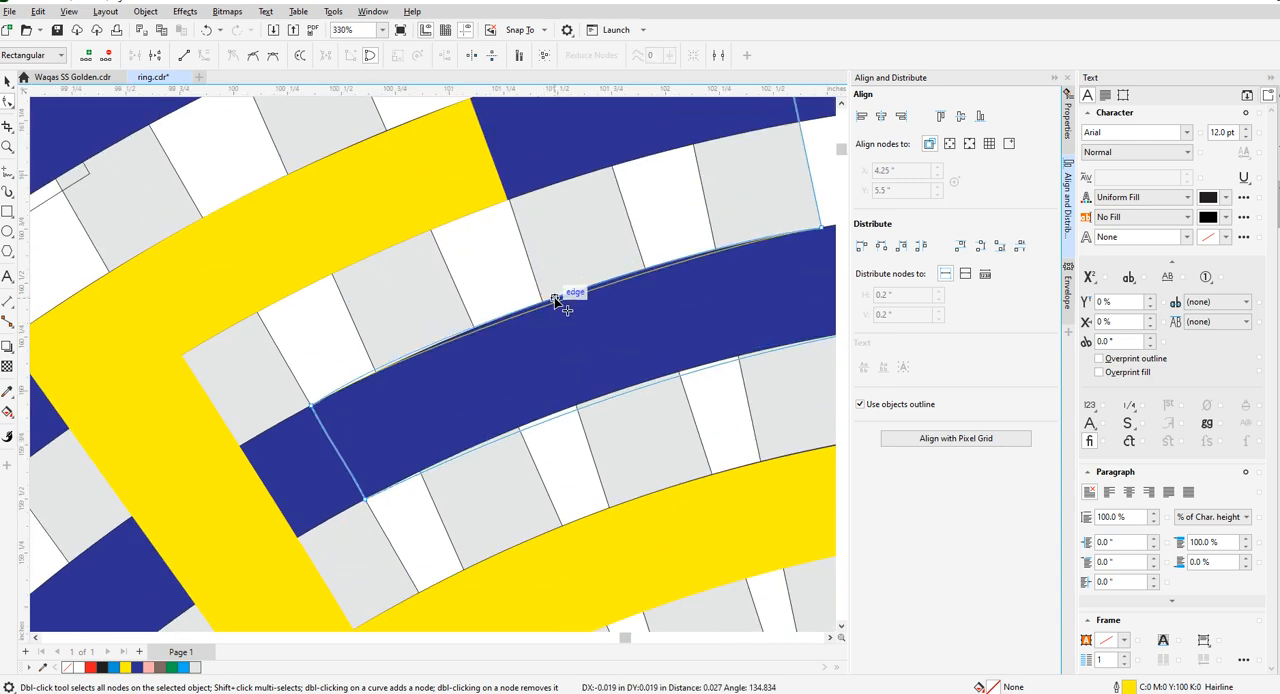
- Convert the end of the outer key piece's lower left arm to a straight line, undoing any accidental change to its upper edge
right_click(313, 410)
left_click(348, 487)
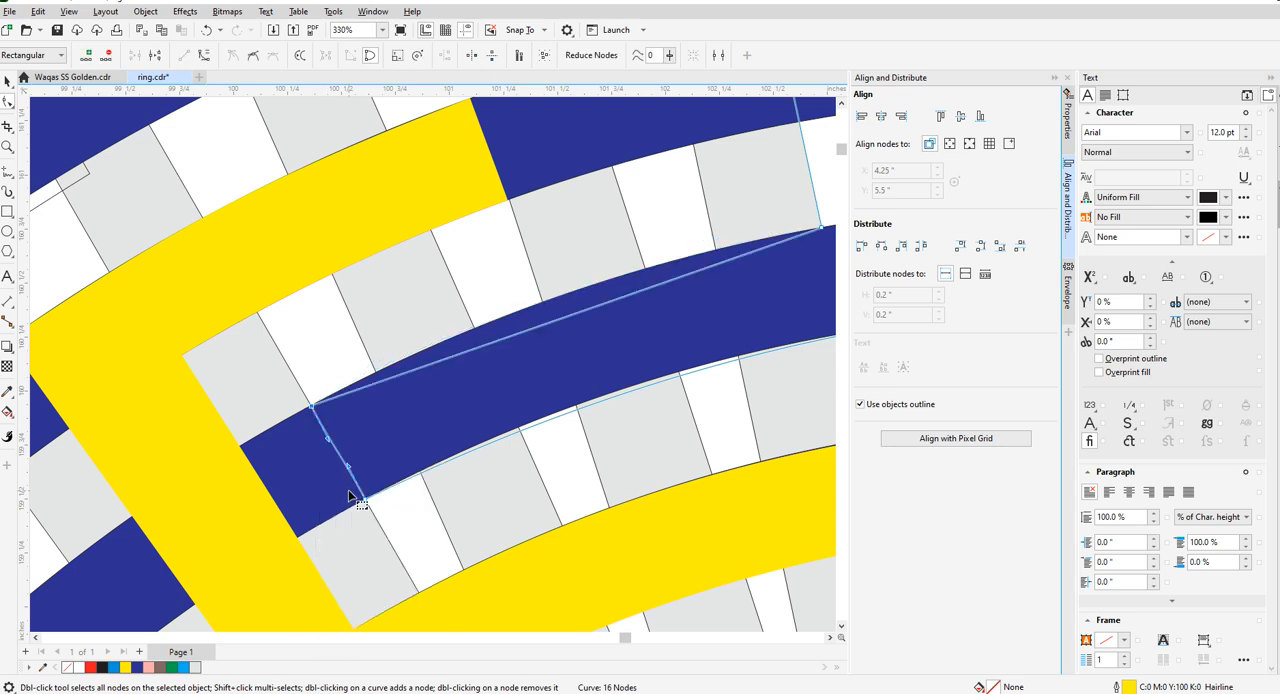
key("ctrl+z")
right_click(366, 505)
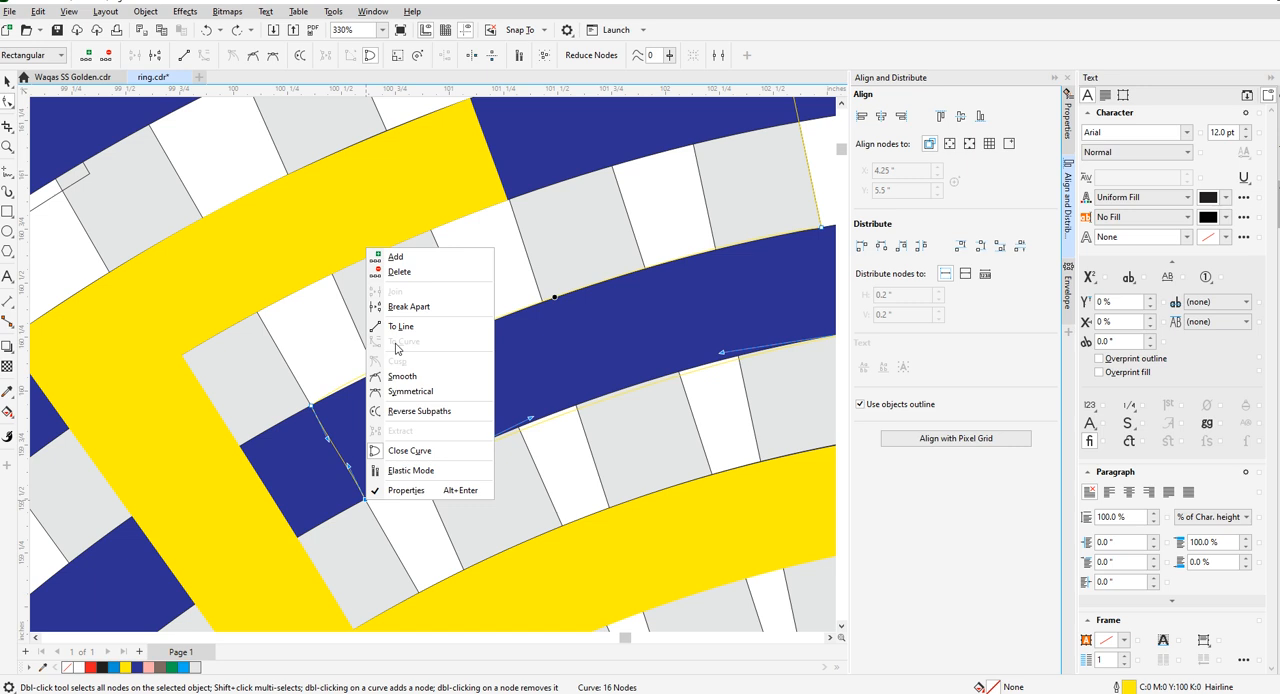
left_click(400, 326)
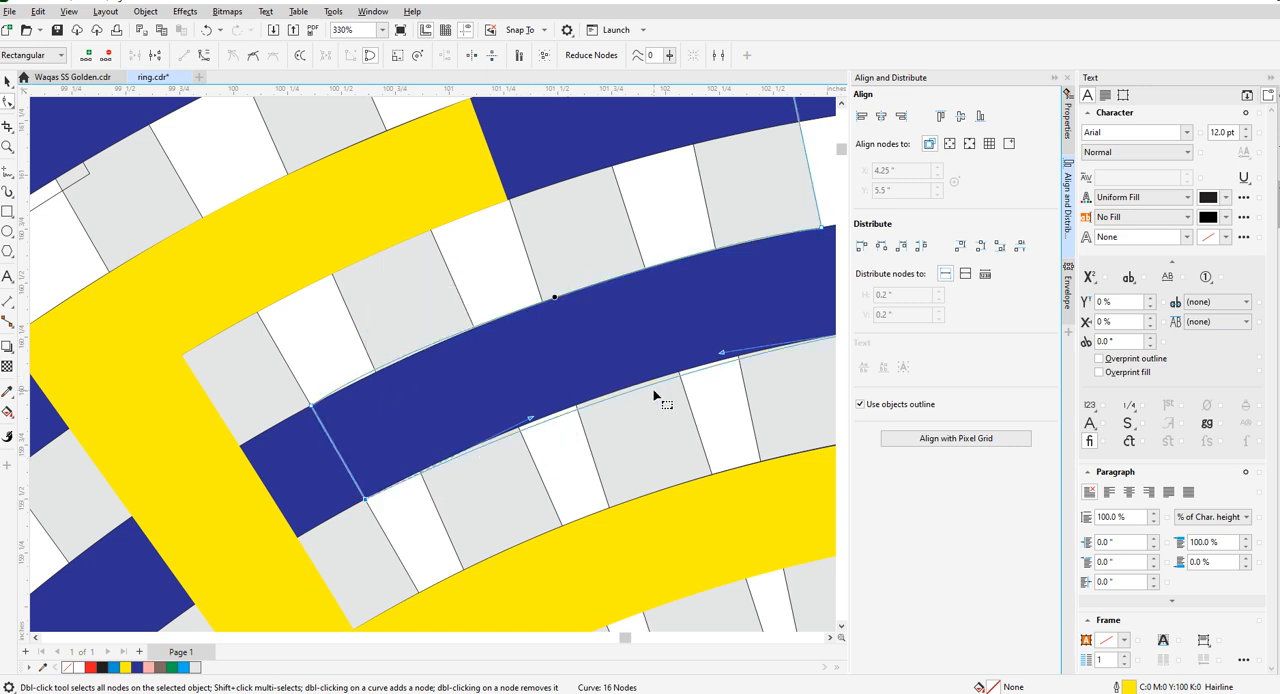
- Bend the lower edge of the outer key piece's extended lower left arm onto the third ring's inner rim
scroll(660, 398, "up", 2)
scroll(641, 393, "up", 1)
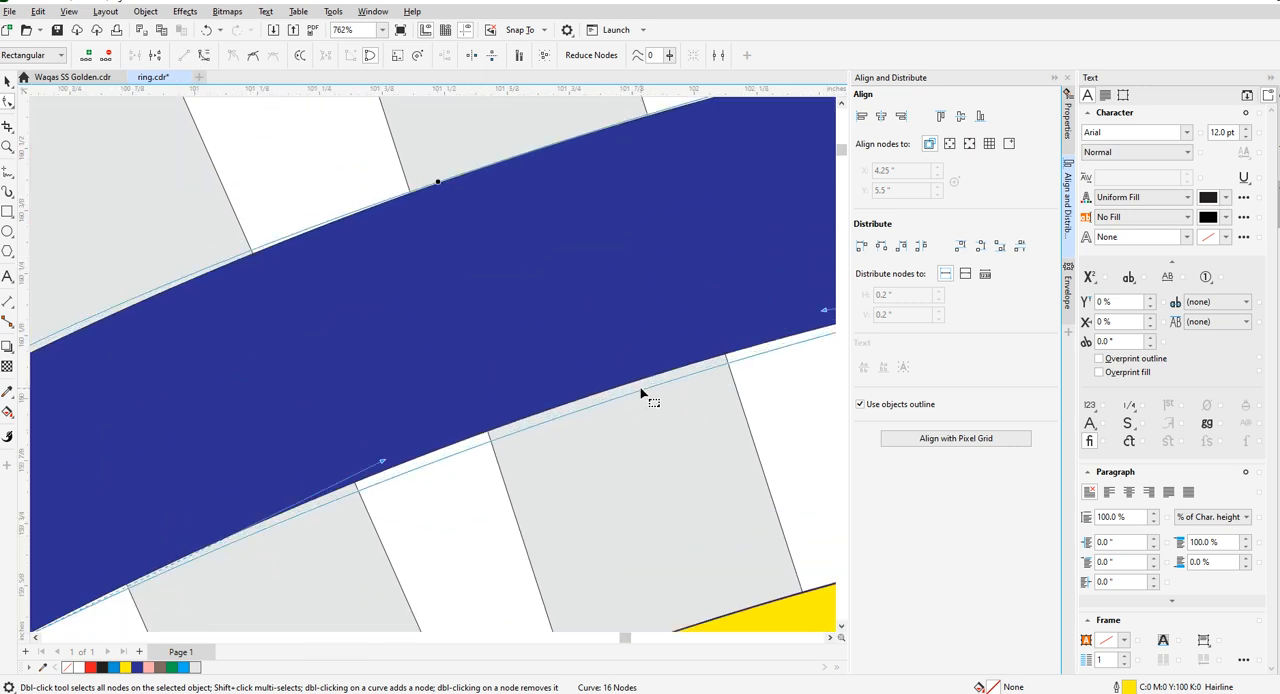
left_click_drag(641, 389, 637, 380)
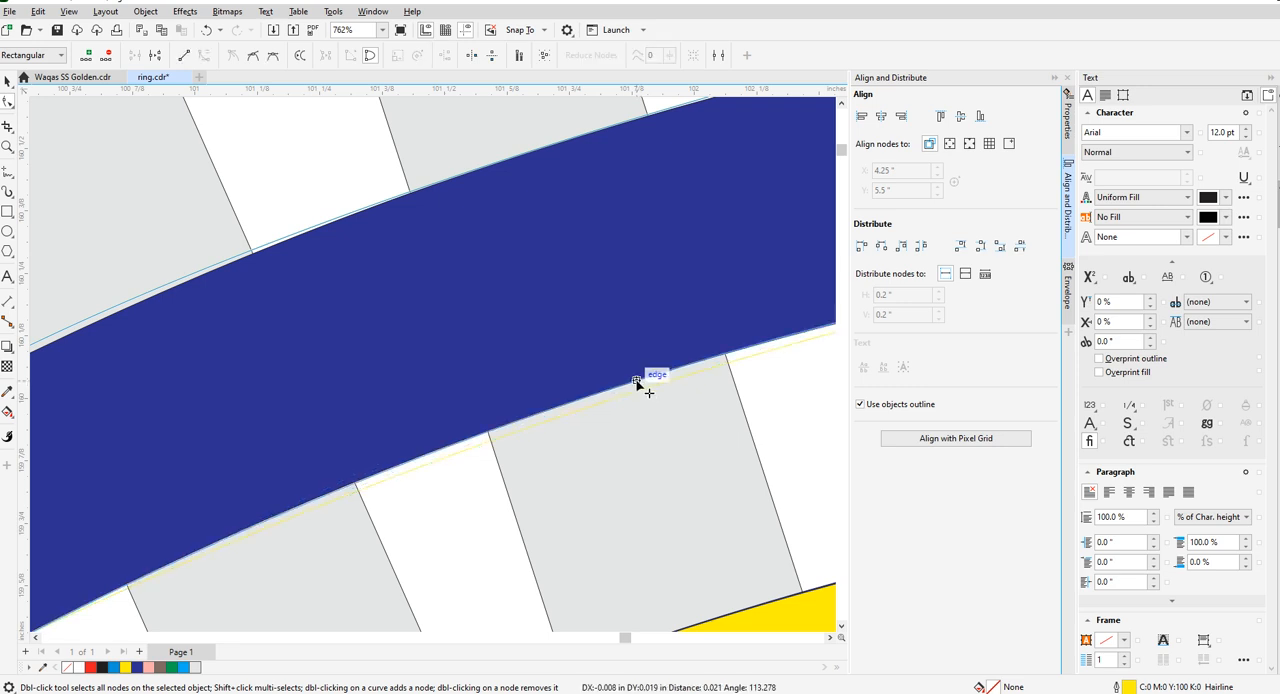
- Fine-tune the left curve handle of the lower left arm's upper edge so the edge follows the third ring's outer rim
scroll(289, 379, "down", 5)
scroll(226, 389, "up", 4)
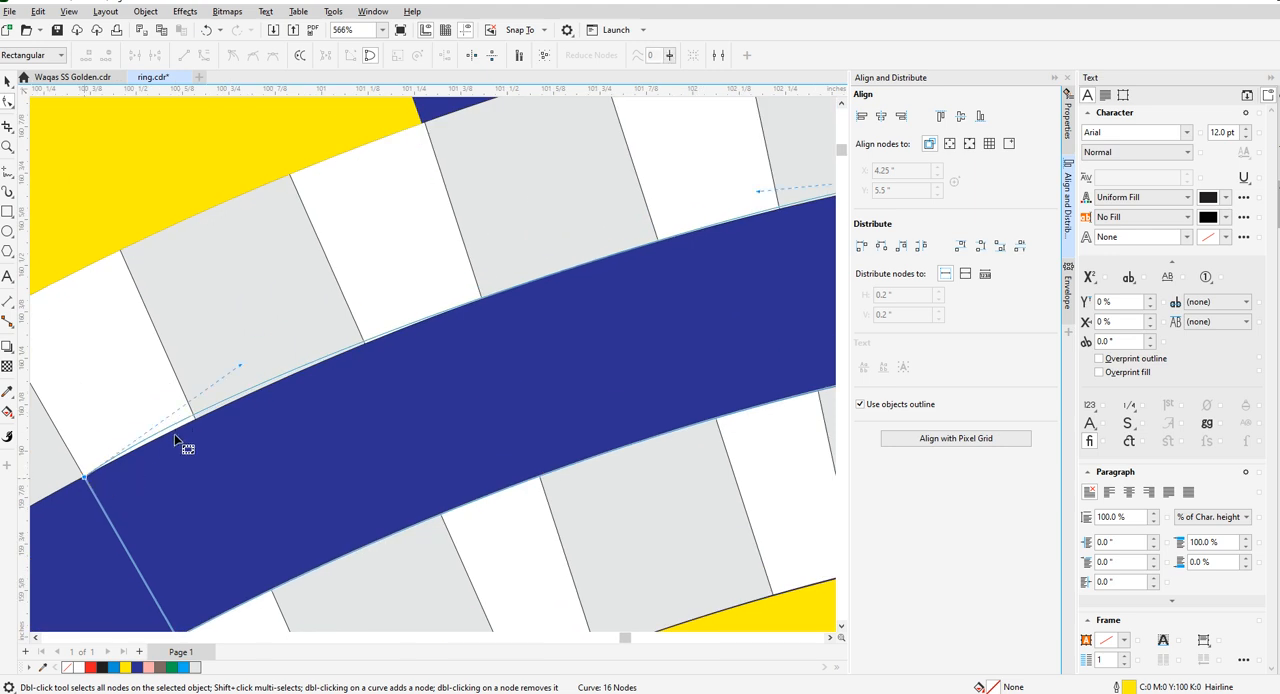
scroll(208, 402, "up", 1)
left_click_drag(252, 360, 262, 376)
scroll(266, 445, "down", 2)
scroll(460, 385, "up", 1)
scroll(266, 422, "down", 2)
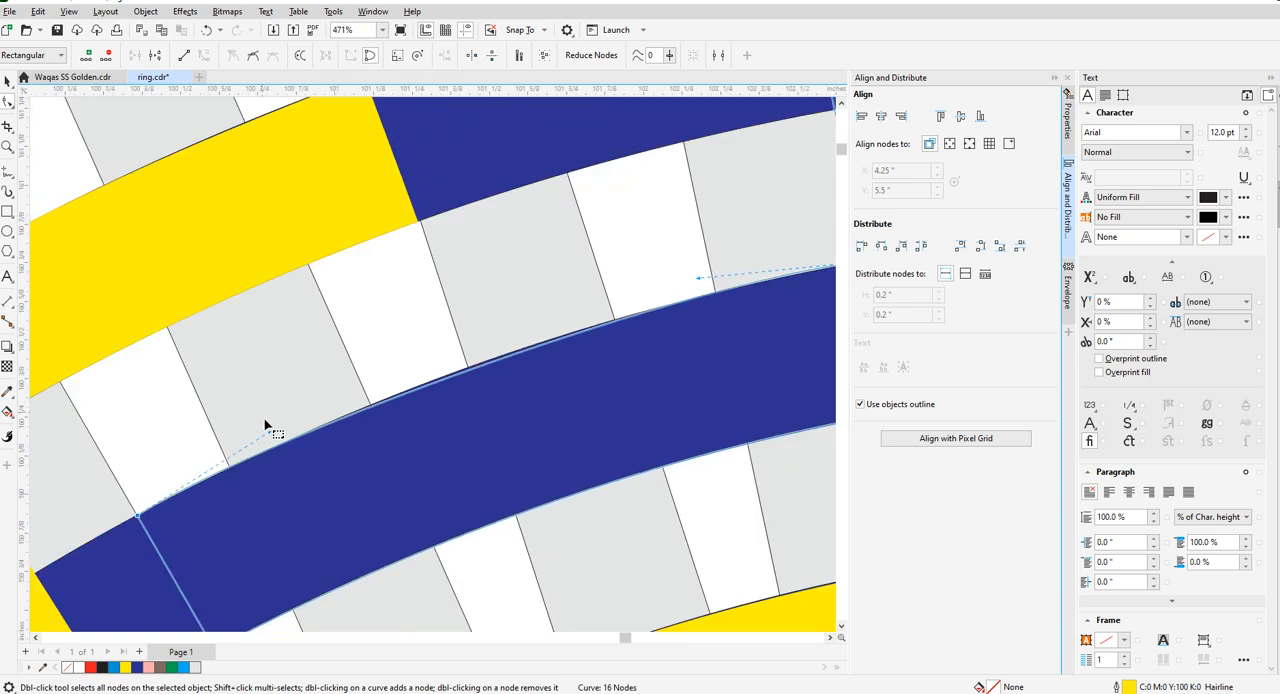
scroll(276, 444, "up", 1)
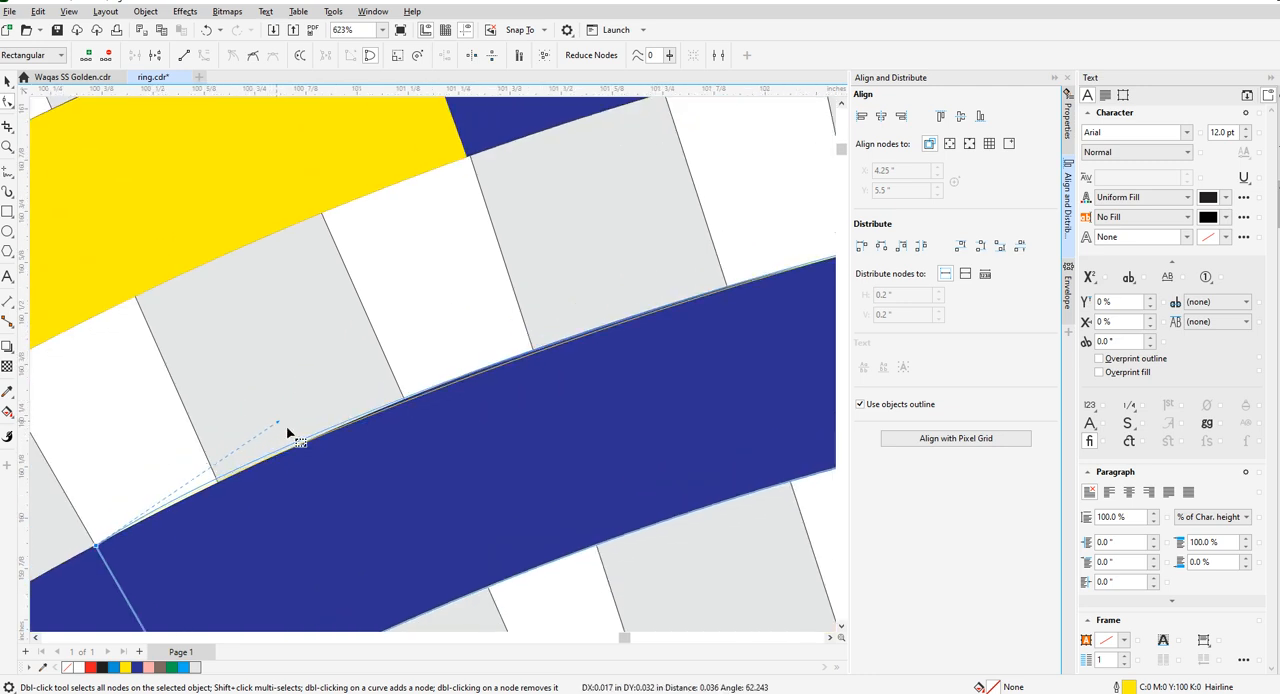
scroll(209, 494, "down", 3)
scroll(200, 497, "up", 2)
scroll(298, 420, "up", 2)
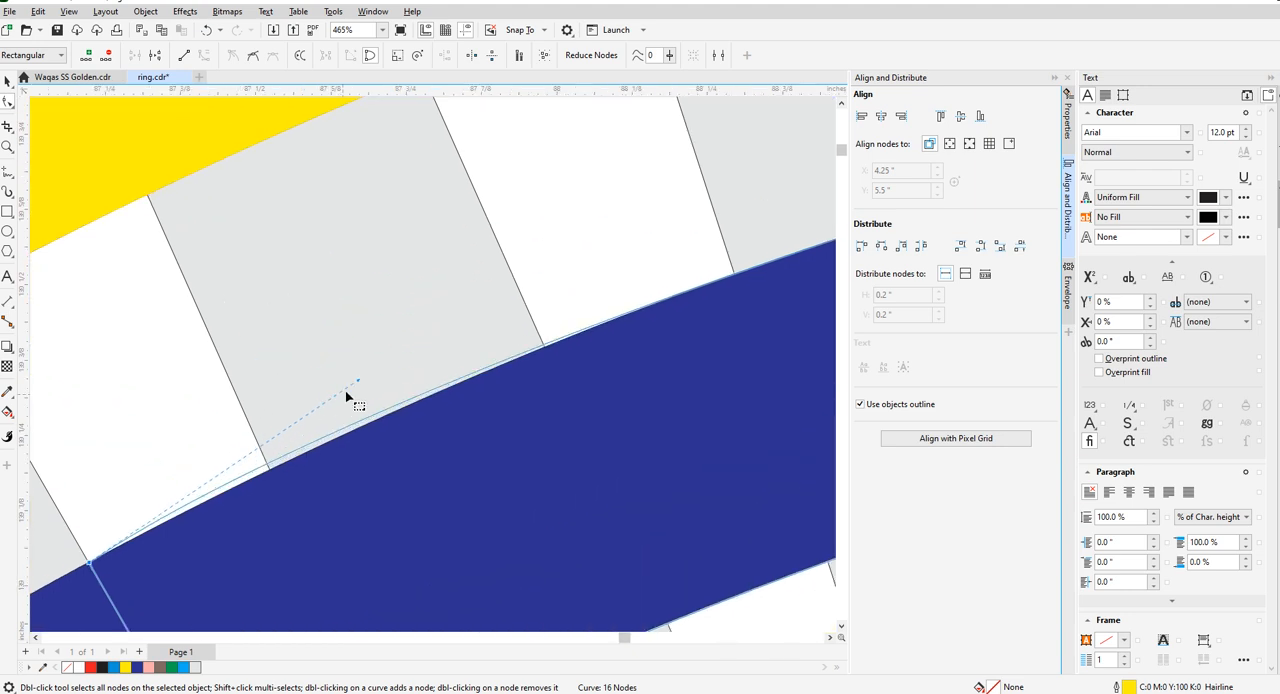
mouse_move(360, 386)
left_mouse_down()
mouse_move(367, 400)
mouse_move(380, 392)
left_mouse_up()
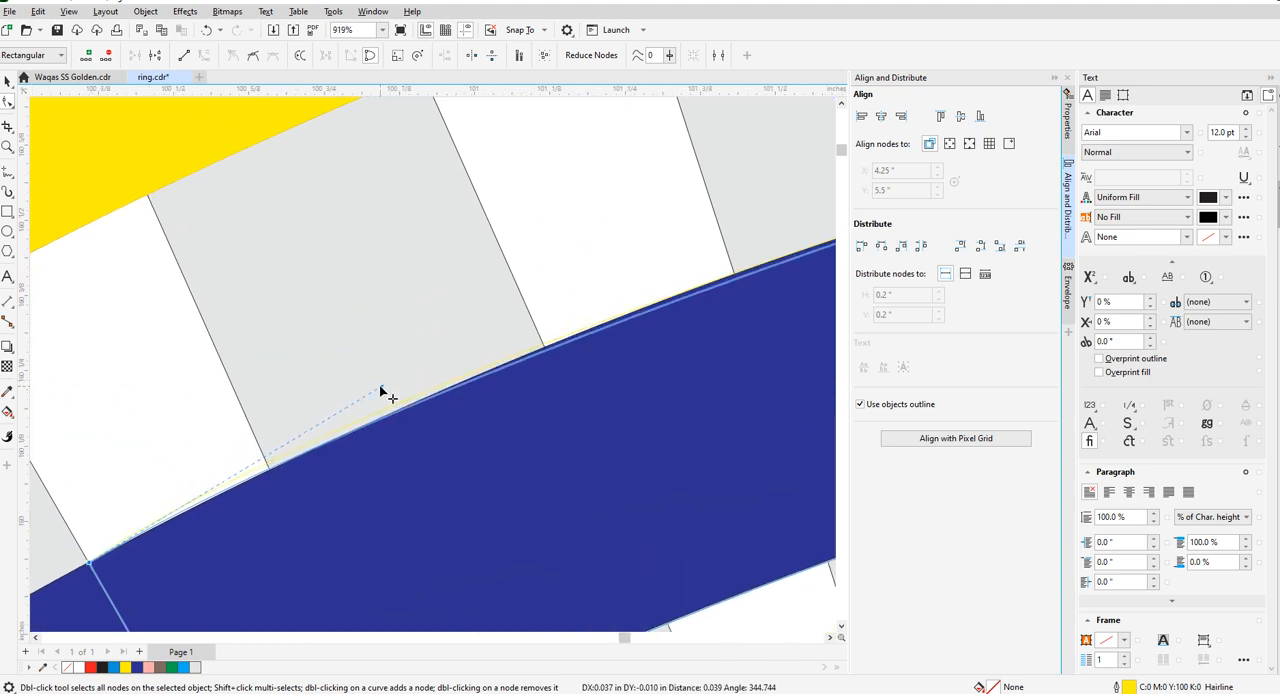
- Fill the outer key piece with yellow and deselect it
scroll(316, 410, "down", 6)
scroll(323, 405, "down", 2)
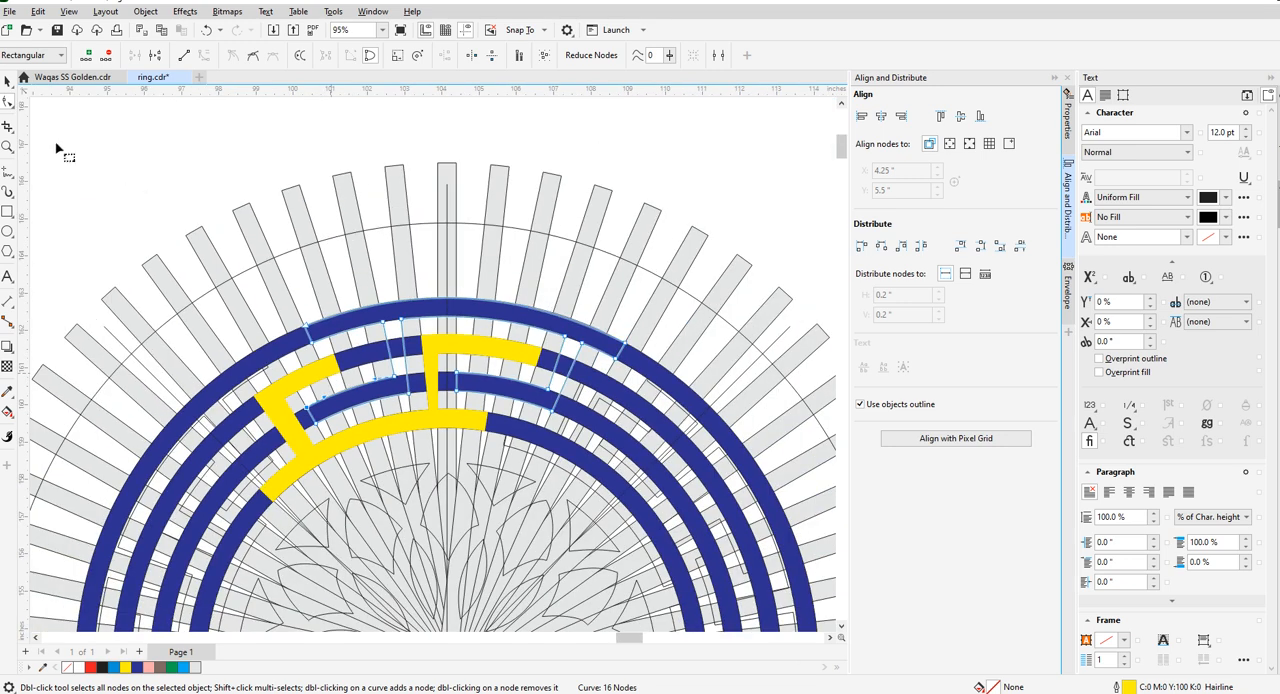
left_click(8, 84)
scroll(355, 260, "down", 3)
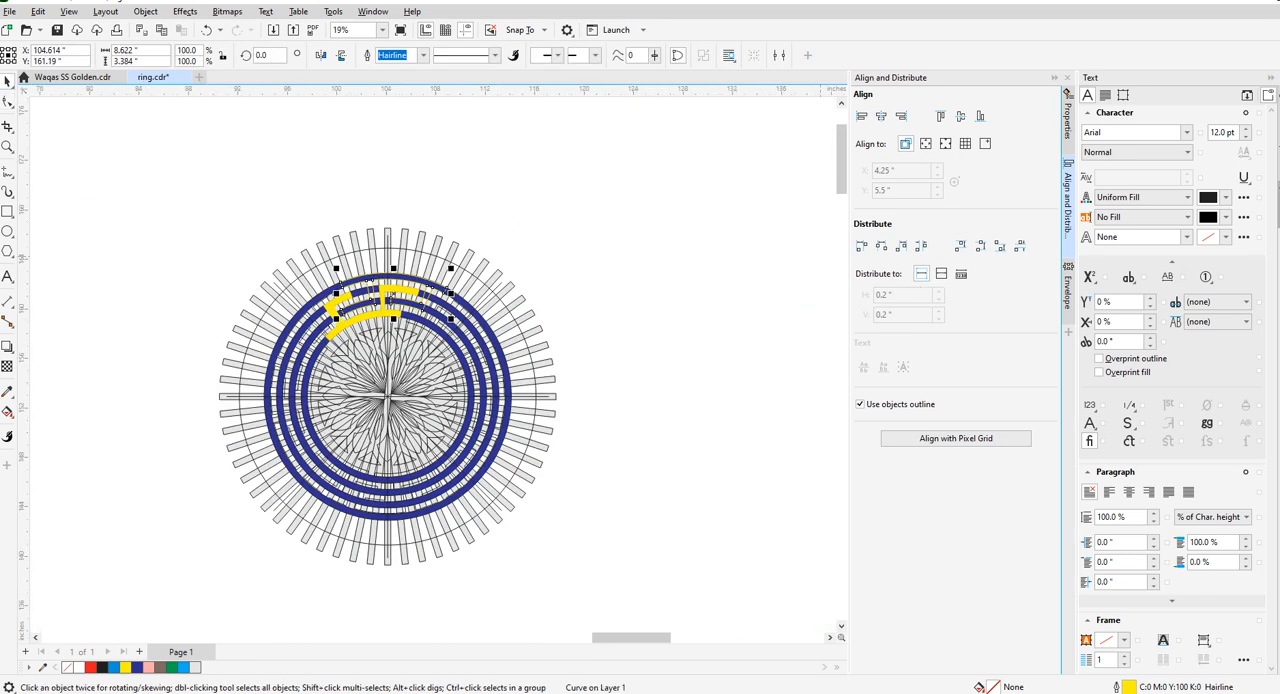
left_click(684, 388)
scroll(375, 305, "up", 3)
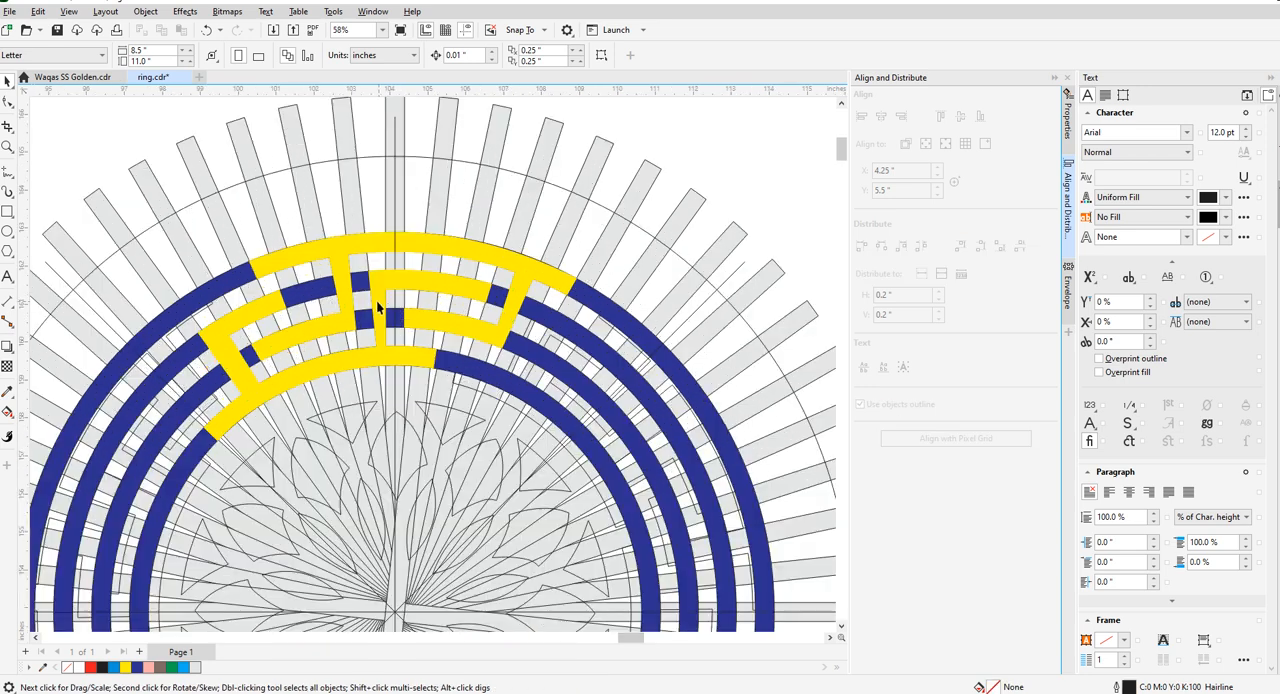
- Extend the inner key piece's upper left arm along the second ring by moving both end nodes to a radial bar edge further along
scroll(352, 298, "up", 1)
left_click(137, 355)
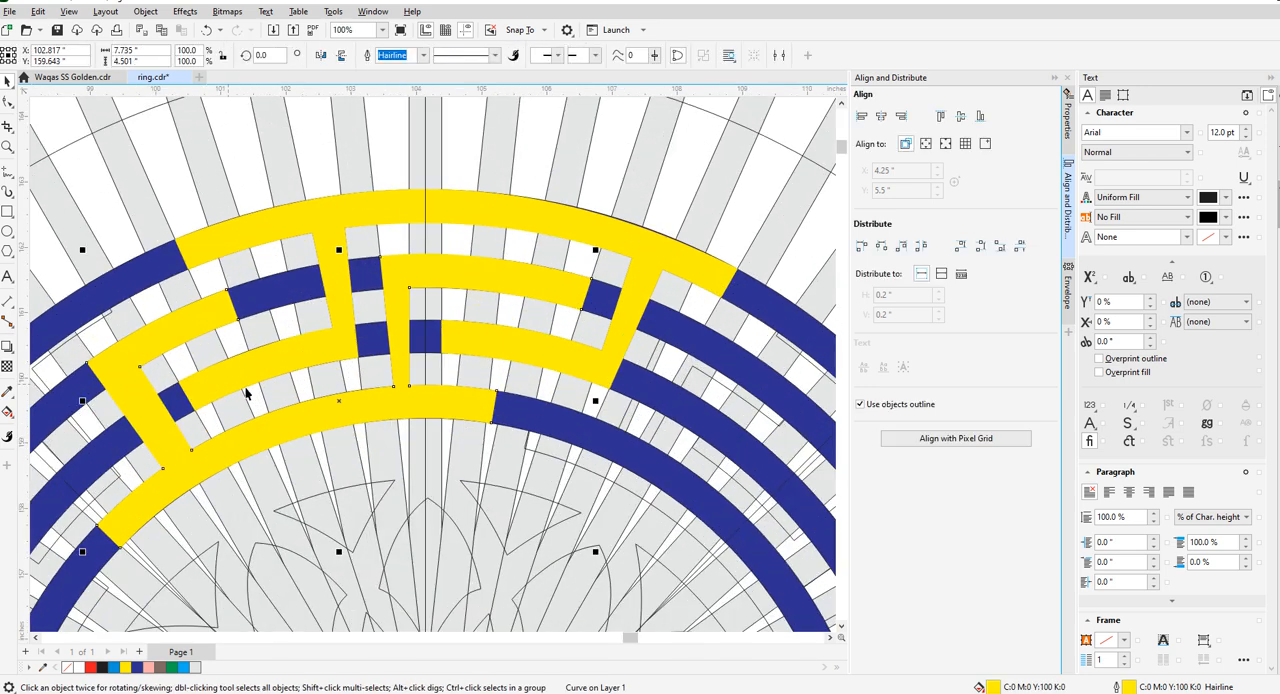
scroll(400, 370, "down", 2)
scroll(425, 357, "up", 3)
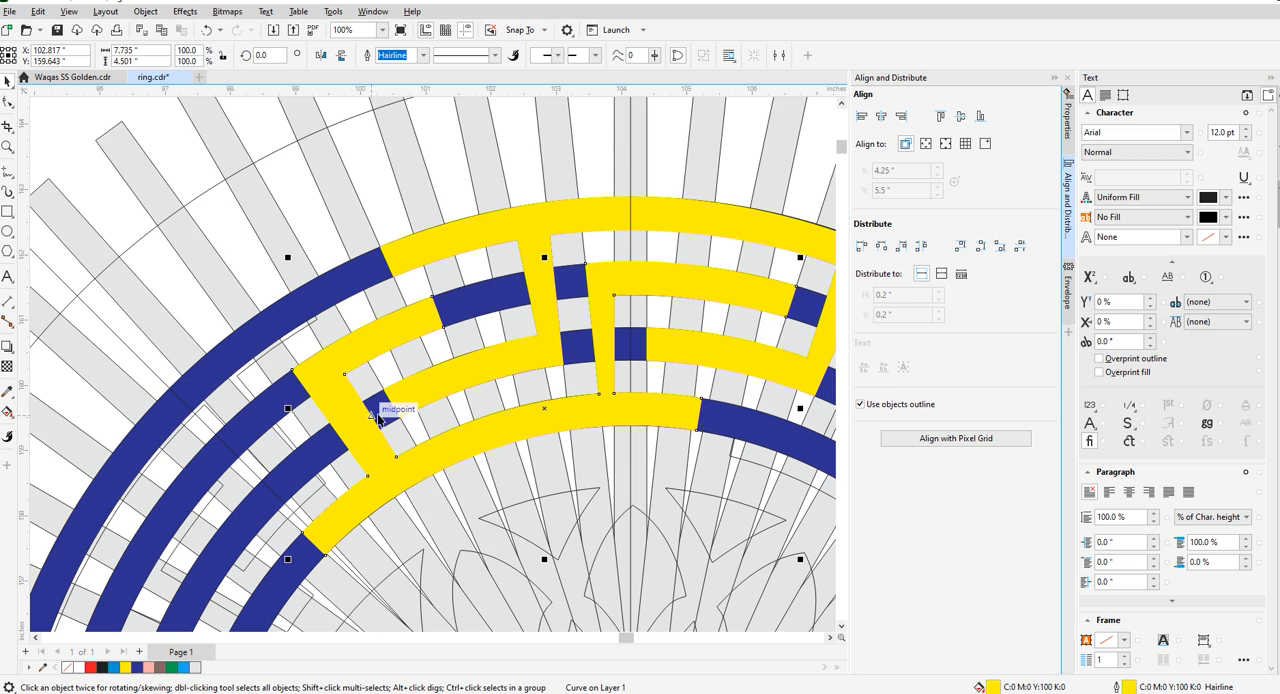
left_click(7, 105)
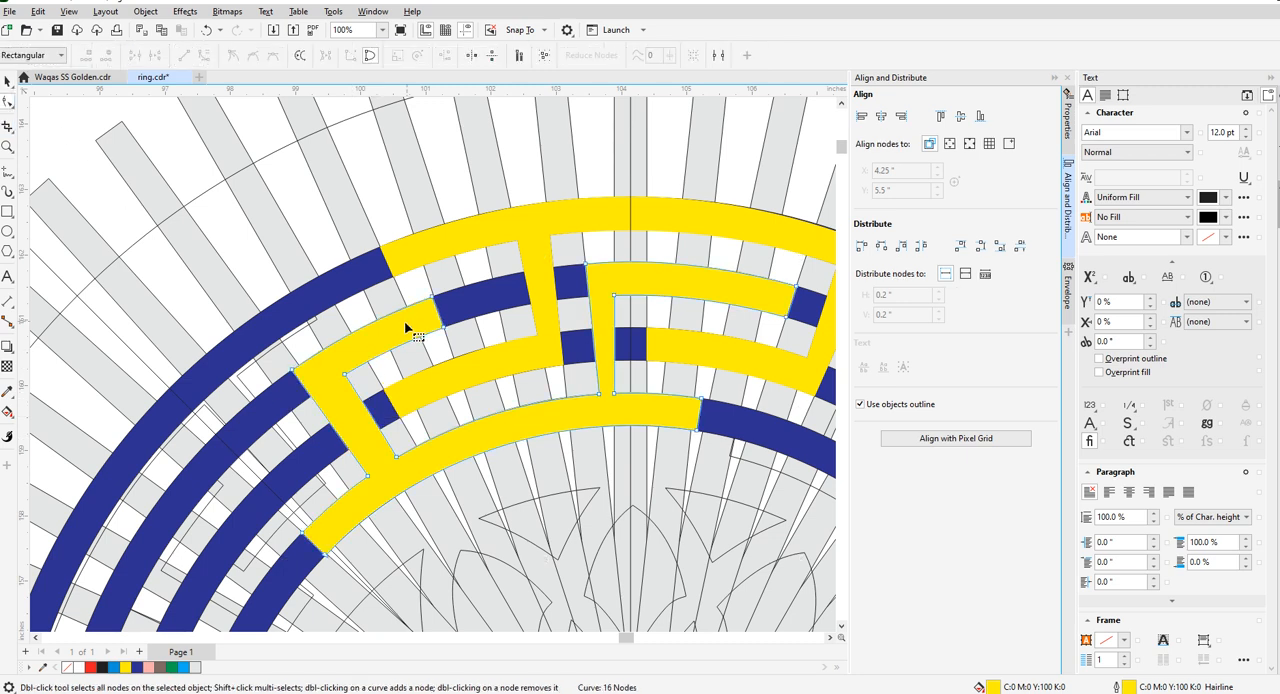
scroll(409, 330, "down", 2)
scroll(430, 315, "up", 3)
scroll(390, 322, "down", 2)
scroll(410, 323, "up", 3)
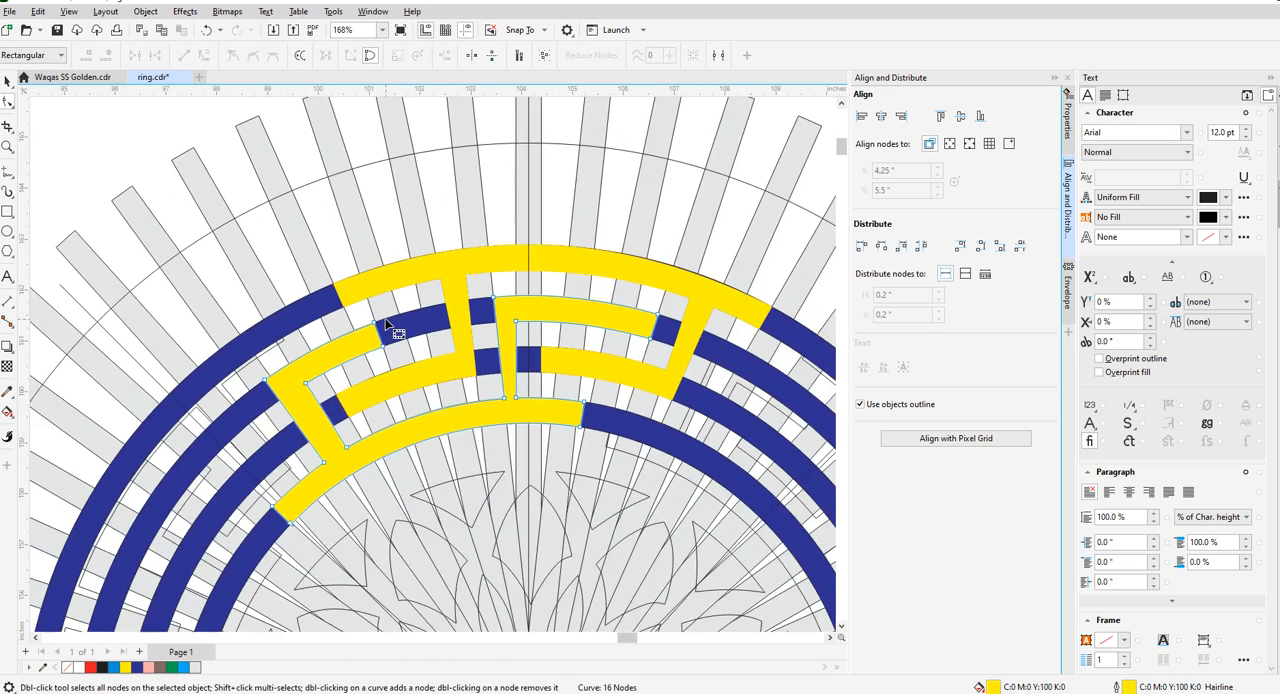
left_click_drag(357, 331, 437, 310)
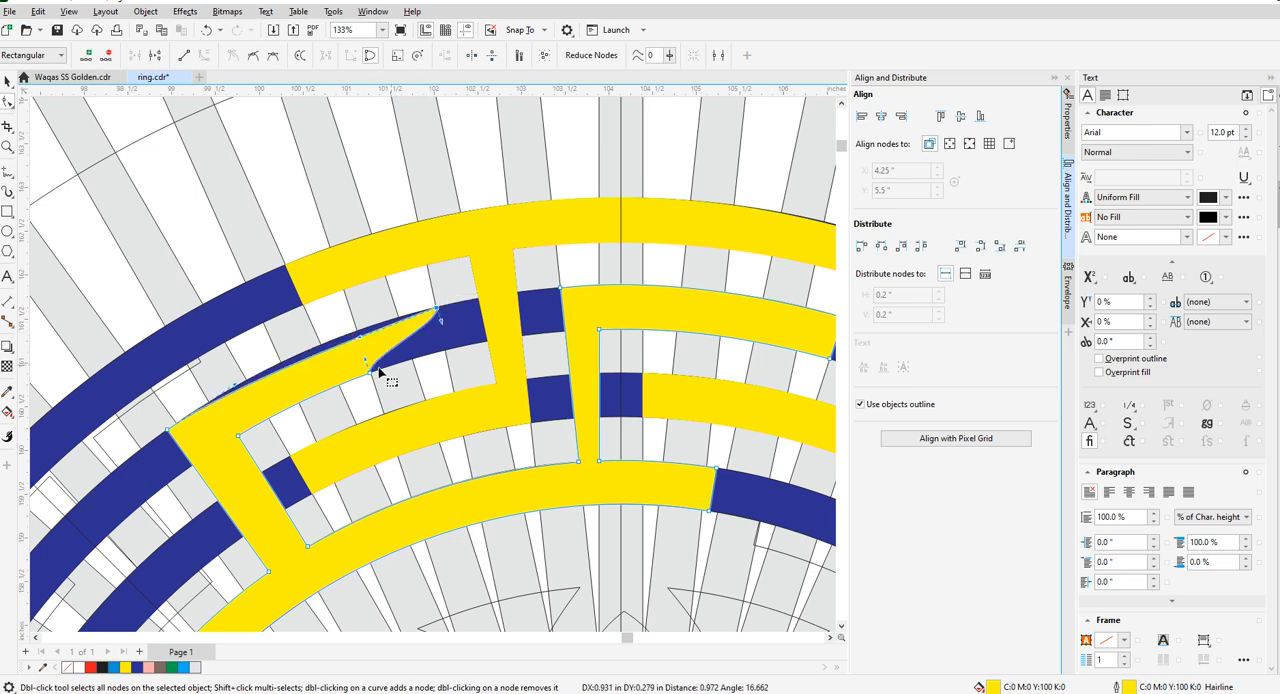
left_click_drag(376, 371, 445, 353)
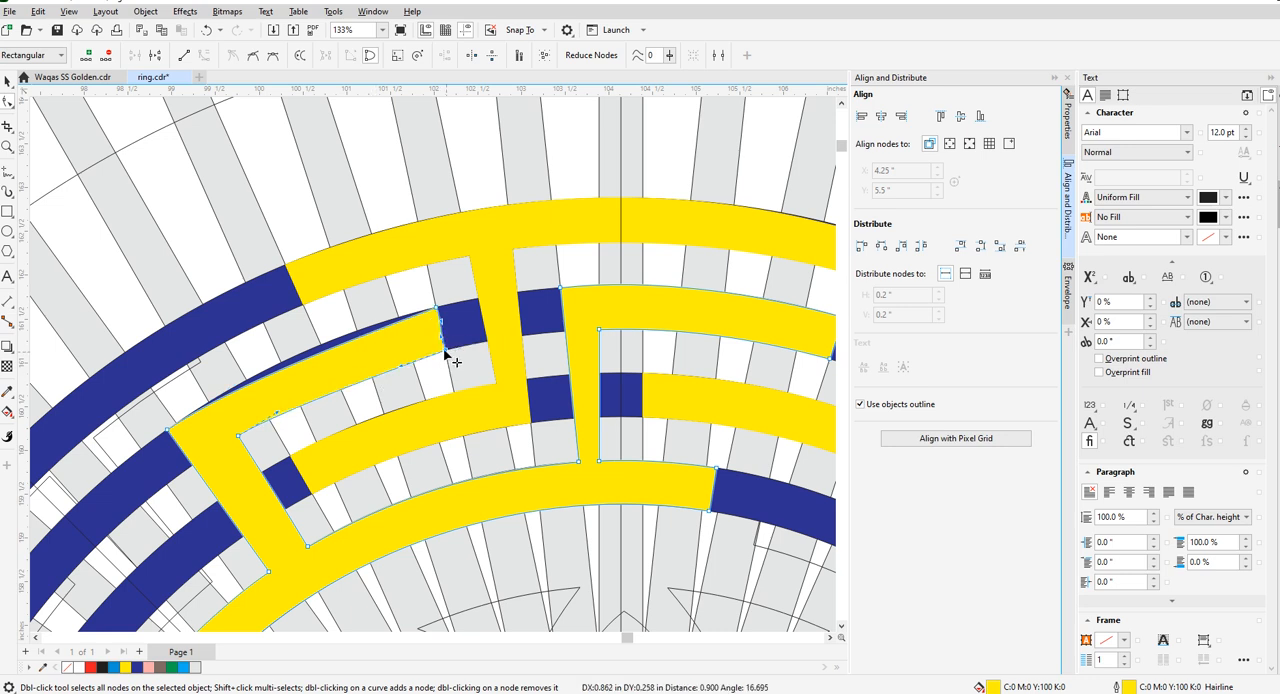
- Straighten the end of the inner key piece's upper left arm and bend the arm's upper edge onto the second ring's outer rim
right_click(444, 351)
left_click(481, 431)
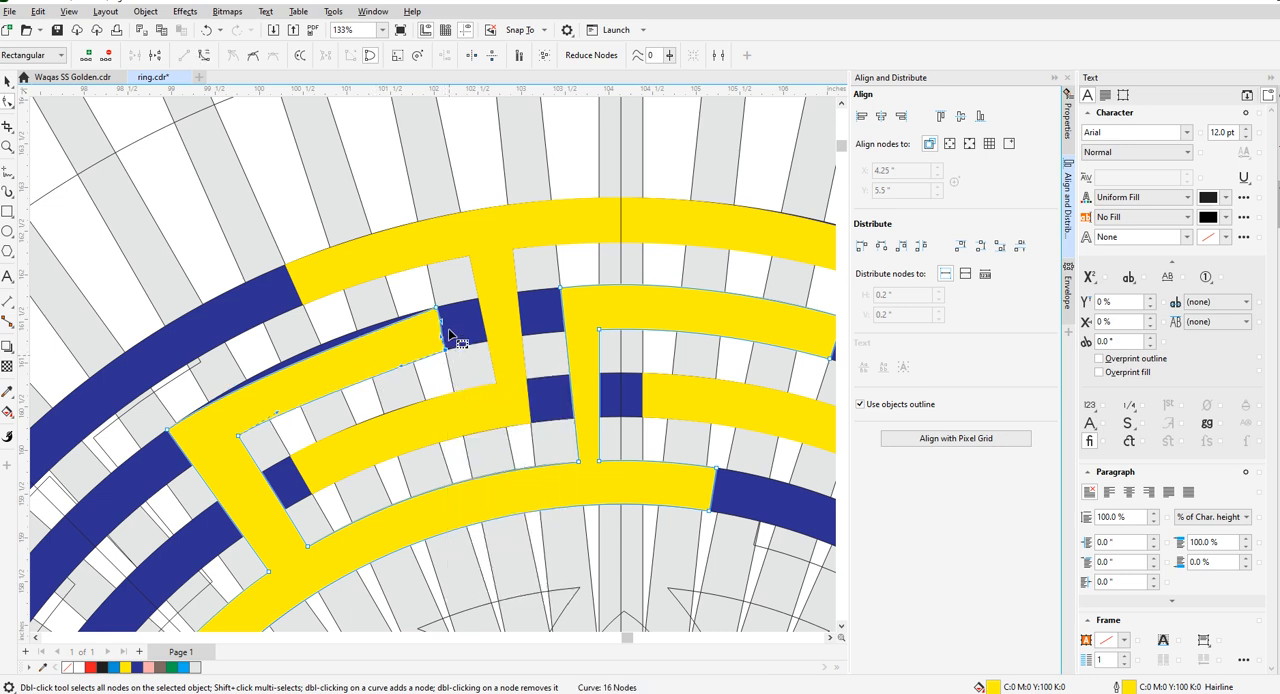
right_click(441, 318)
left_click(459, 387)
scroll(297, 360, "up", 2)
left_click_drag(307, 361, 304, 341)
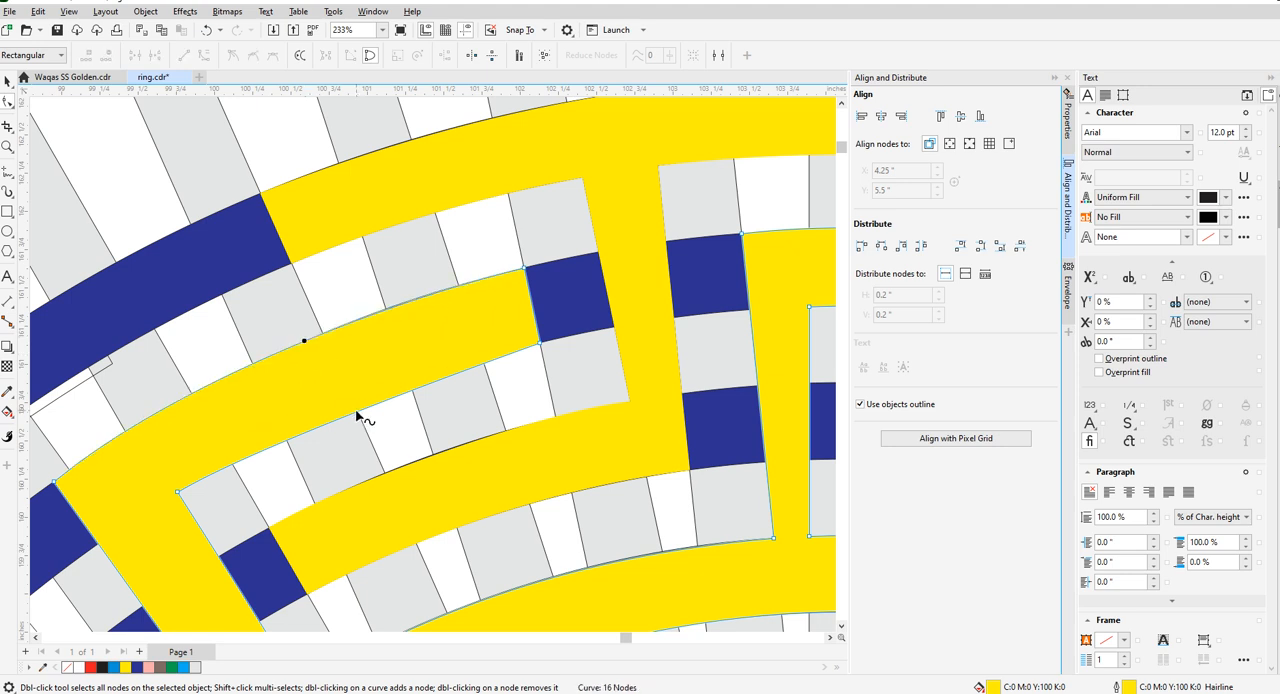
- Align the upper left arm's inner corner node with the bar edge and second ring, and bend the arm's lower edge toward the inner rim
scroll(300, 396, "down", 2)
scroll(240, 440, "up", 4)
left_click_drag(245, 432, 490, 332)
scroll(203, 435, "up", 2)
scroll(234, 443, "down", 4)
scroll(490, 332, "up", 3)
scroll(466, 340, "up", 2)
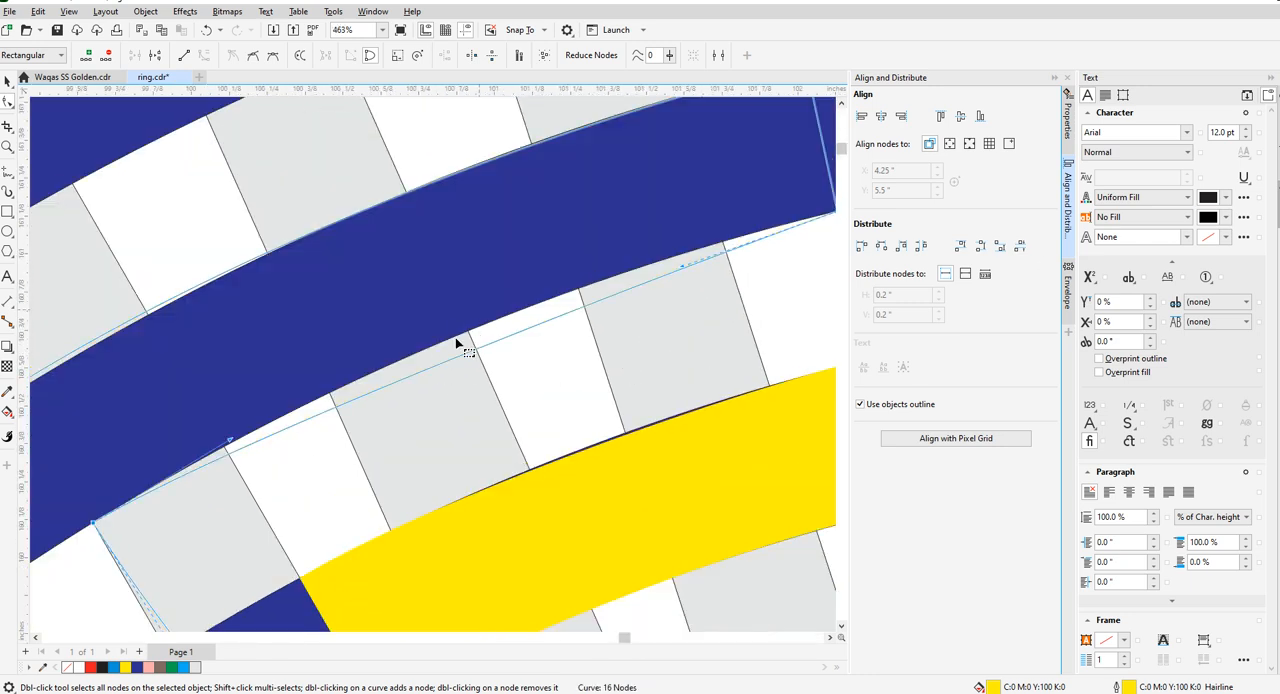
scroll(466, 338, "down", 3)
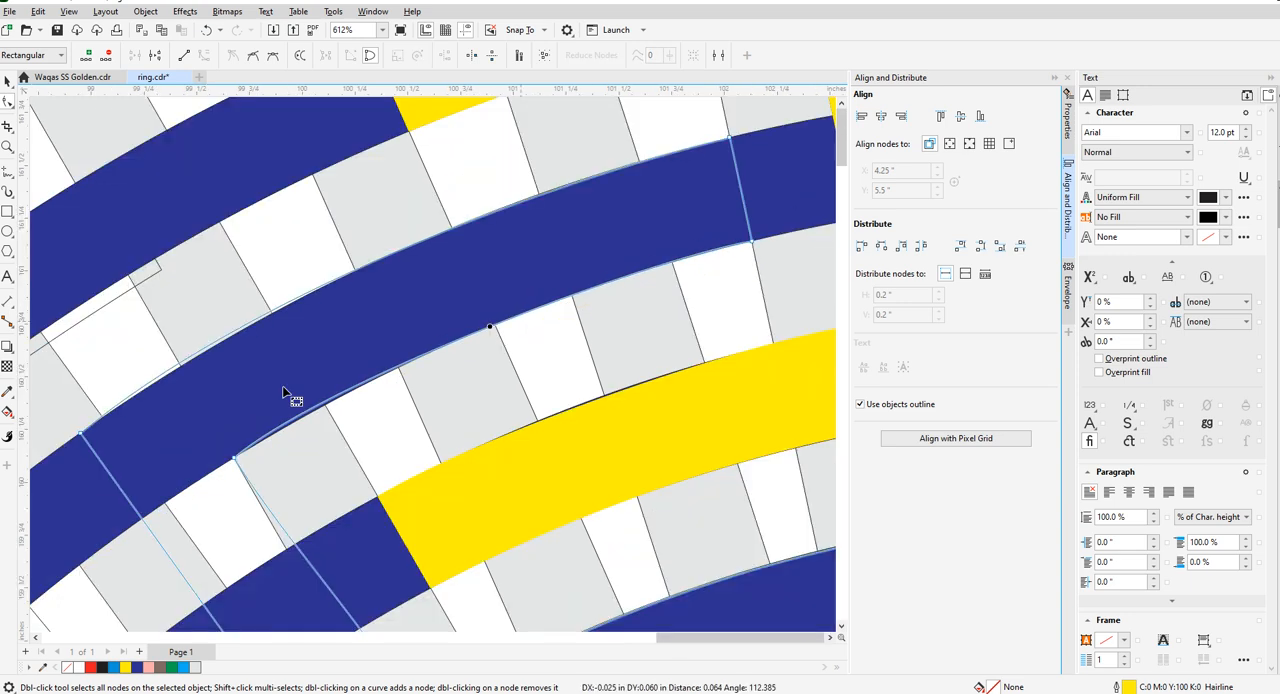
- Adjust the curve handle at the upper left arm's inner corner and convert the inner side below that corner to a straight line
left_click(236, 460)
left_click_drag(322, 388, 263, 438)
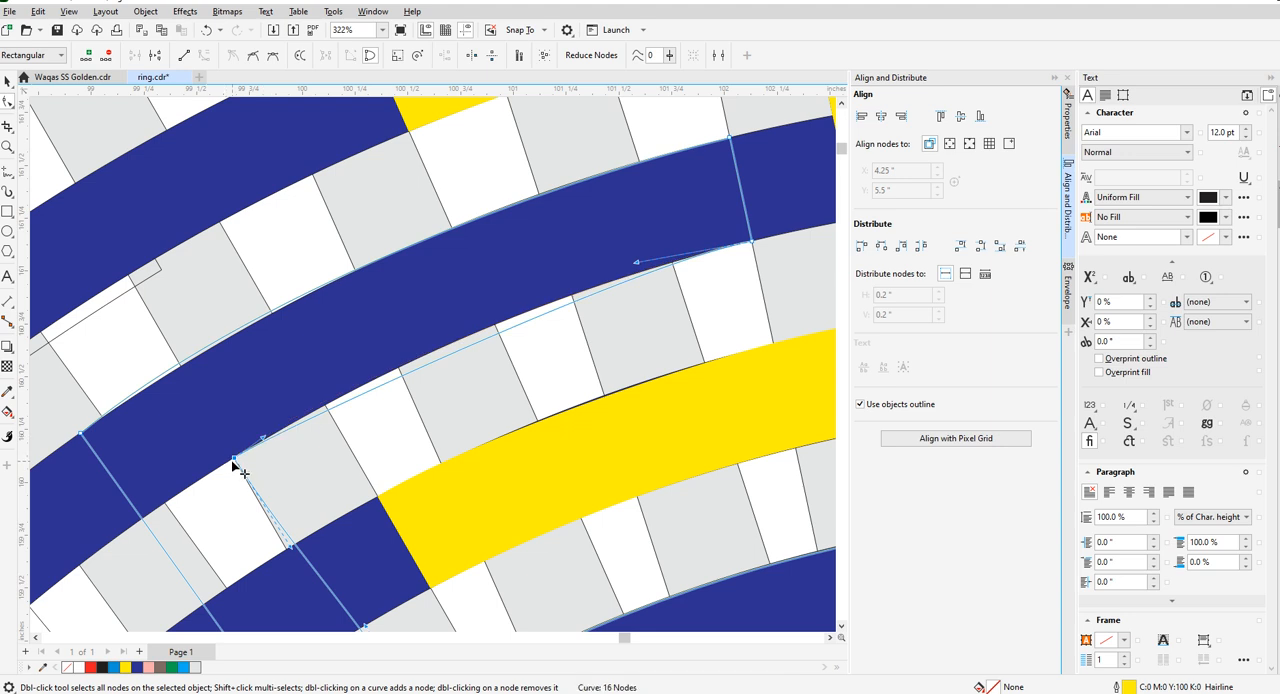
right_click(236, 460)
left_click(268, 313)
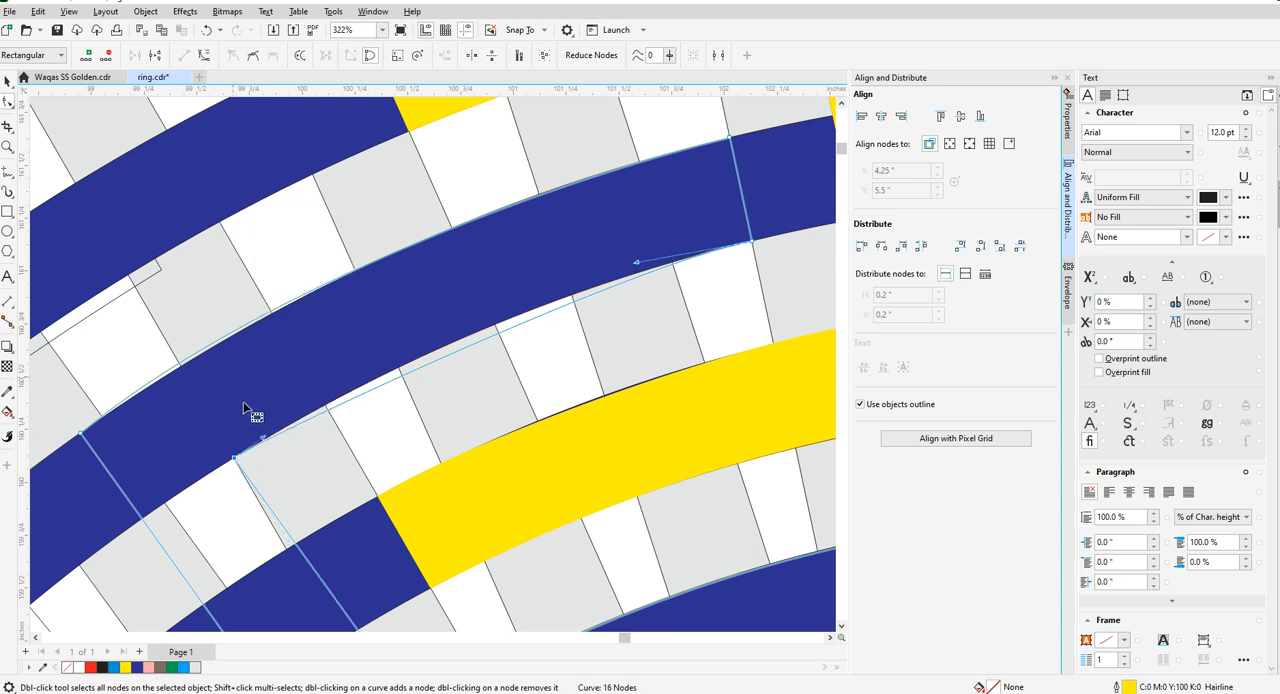
- Reset the upper left arm's lower edge to a line, convert it to a curve and bend it onto the second ring's inner rim
right_click(752, 244)
left_click(748, 322)
right_click(499, 351)
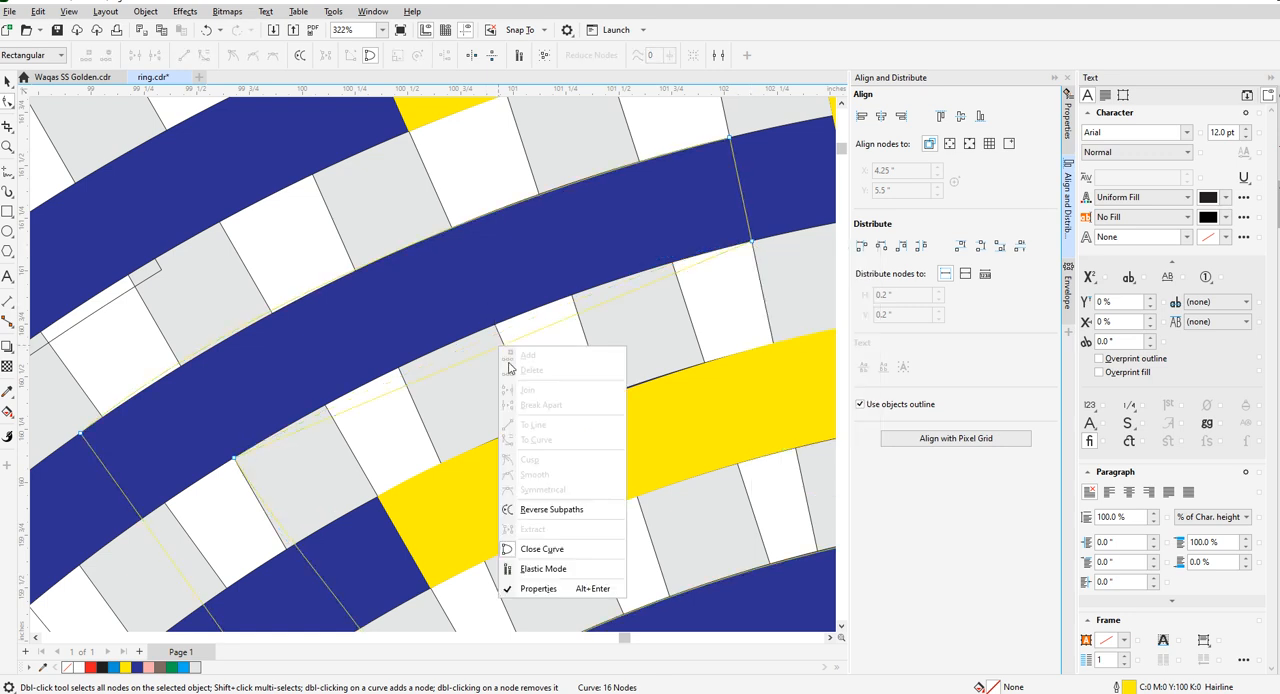
left_click(487, 352)
right_click(488, 352)
left_click(523, 446)
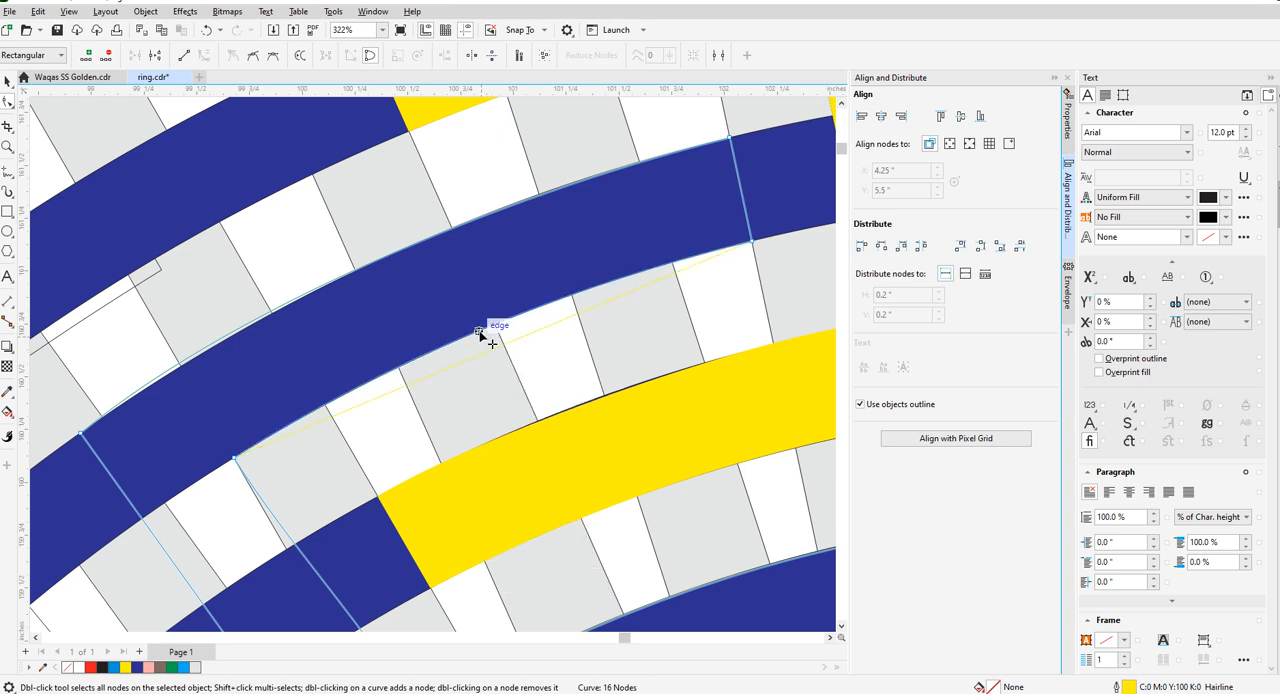
scroll(480, 332, "up", 3)
left_click_drag(475, 327, 480, 338)
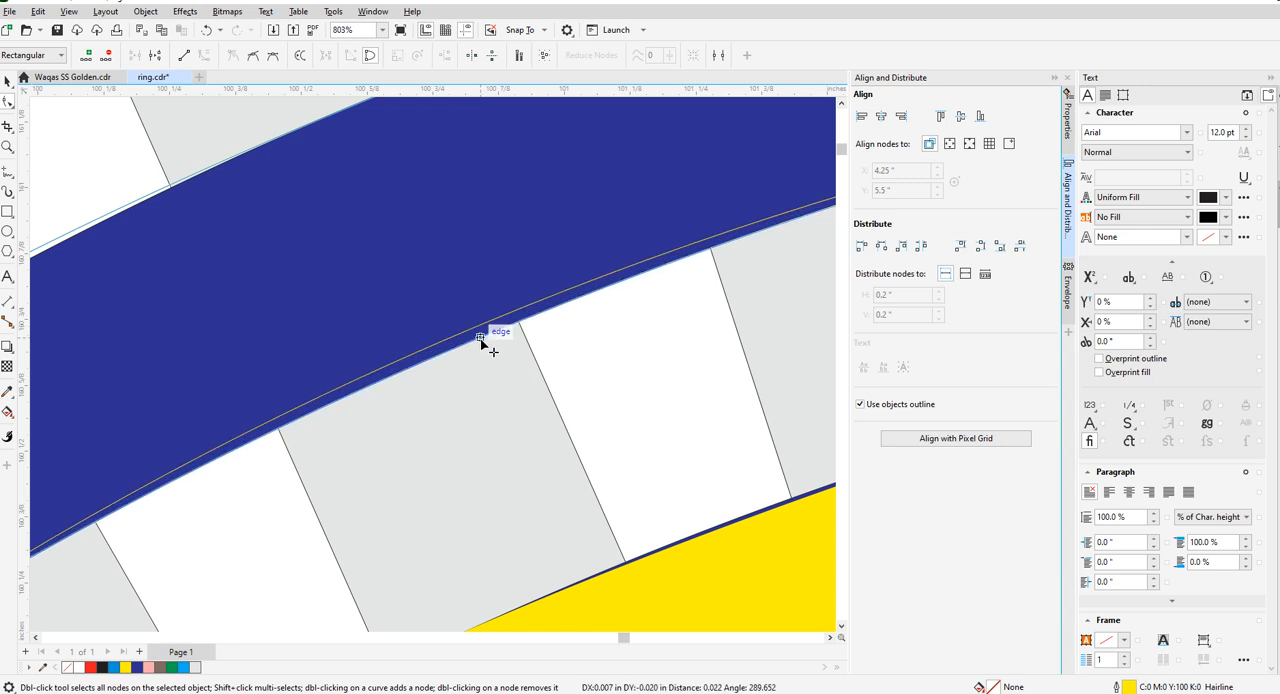
- Keep the inner key piece's left inner side straight and move its lower node to the radial bar edge on the innermost ring's outer rim
scroll(540, 315, "down", 4)
scroll(440, 415, "up", 2)
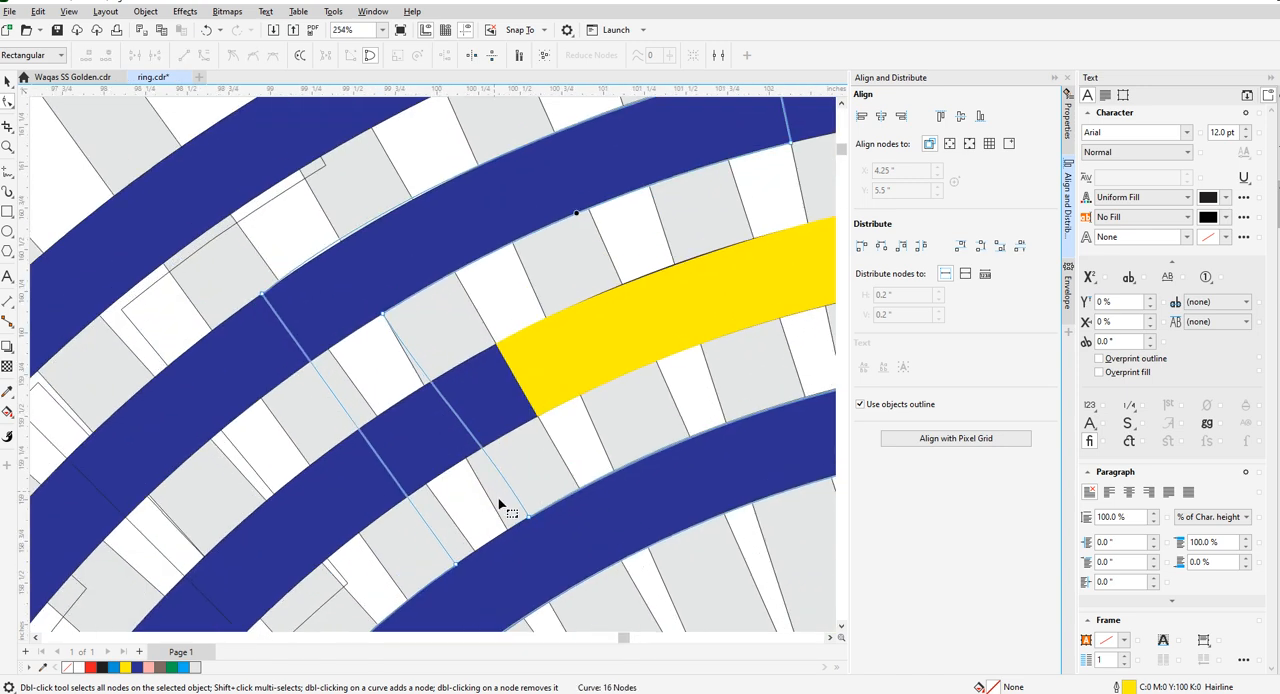
right_click(382, 318)
left_click(490, 404)
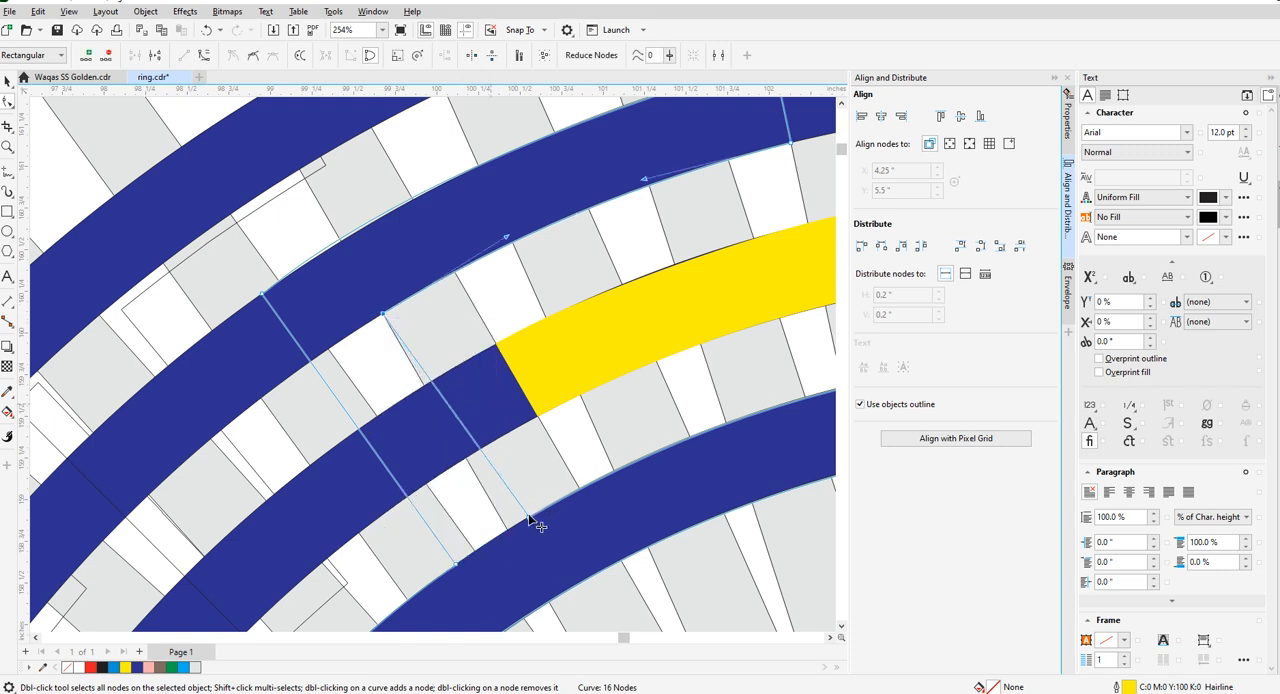
left_click_drag(530, 518, 512, 532)
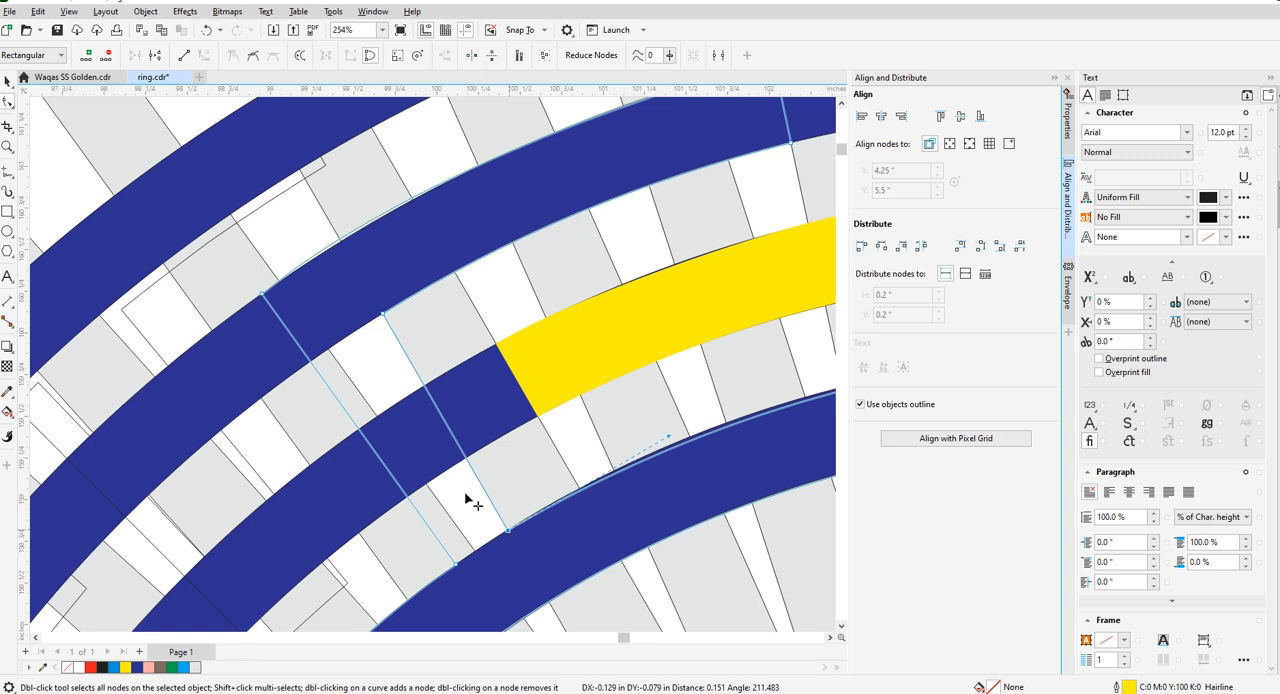
- Bend the upper edge of the inner key piece's bottom arm onto the innermost ring's outer rim
scroll(434, 445, "down", 3)
scroll(436, 448, "up", 3)
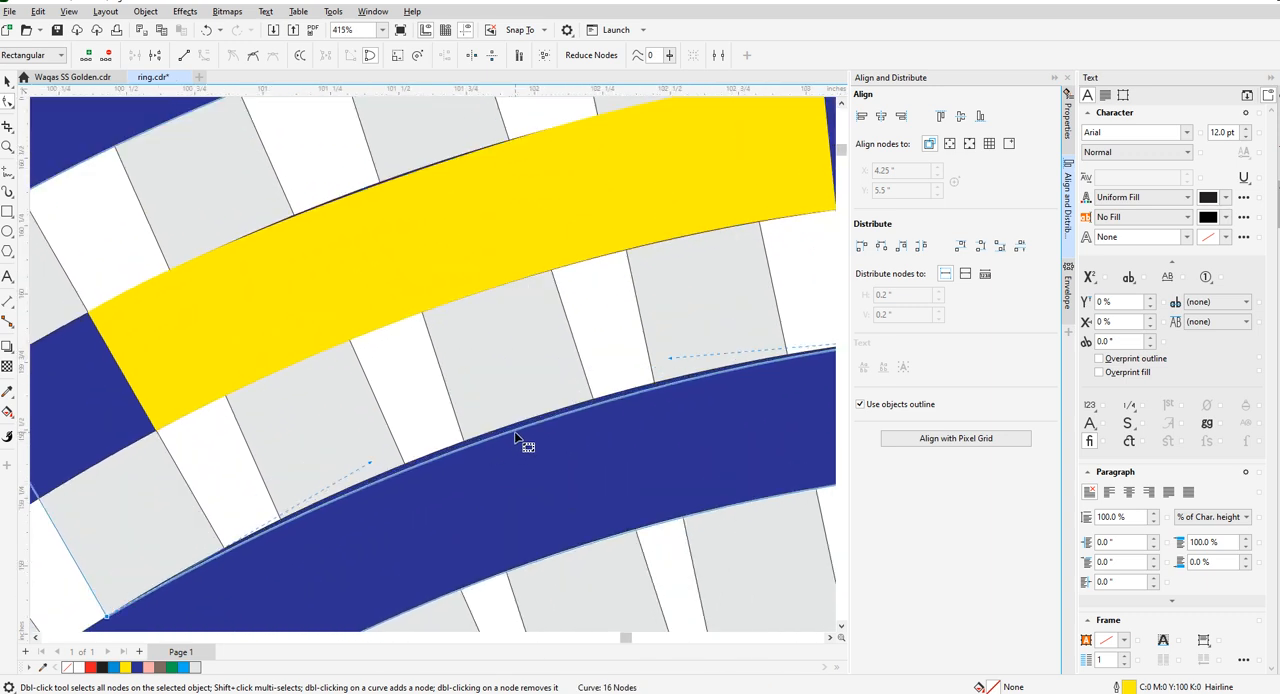
left_click_drag(514, 430, 516, 425)
scroll(505, 387, "down", 3)
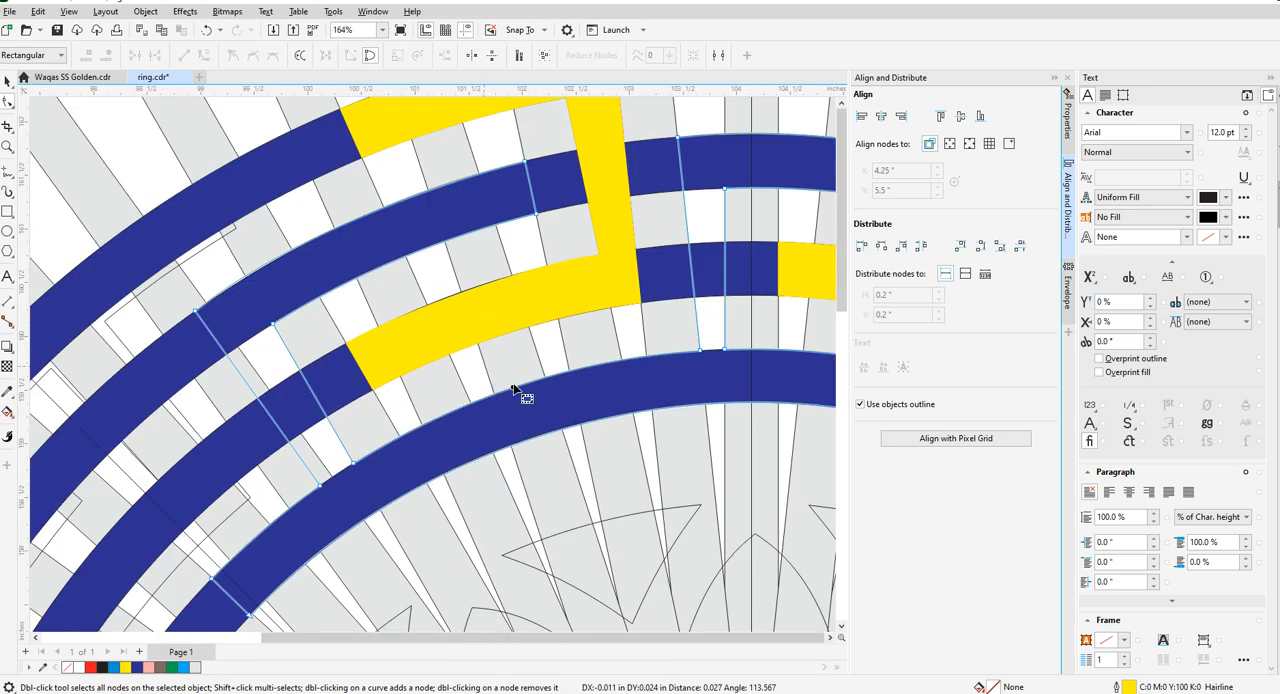
- Move the lower and upper nodes of the inner key piece's outer left side onto the radial bar edge at the ring rims
scroll(612, 362, "up", 1)
scroll(614, 366, "up", 1)
scroll(506, 394, "down", 2)
scroll(295, 478, "down", 1)
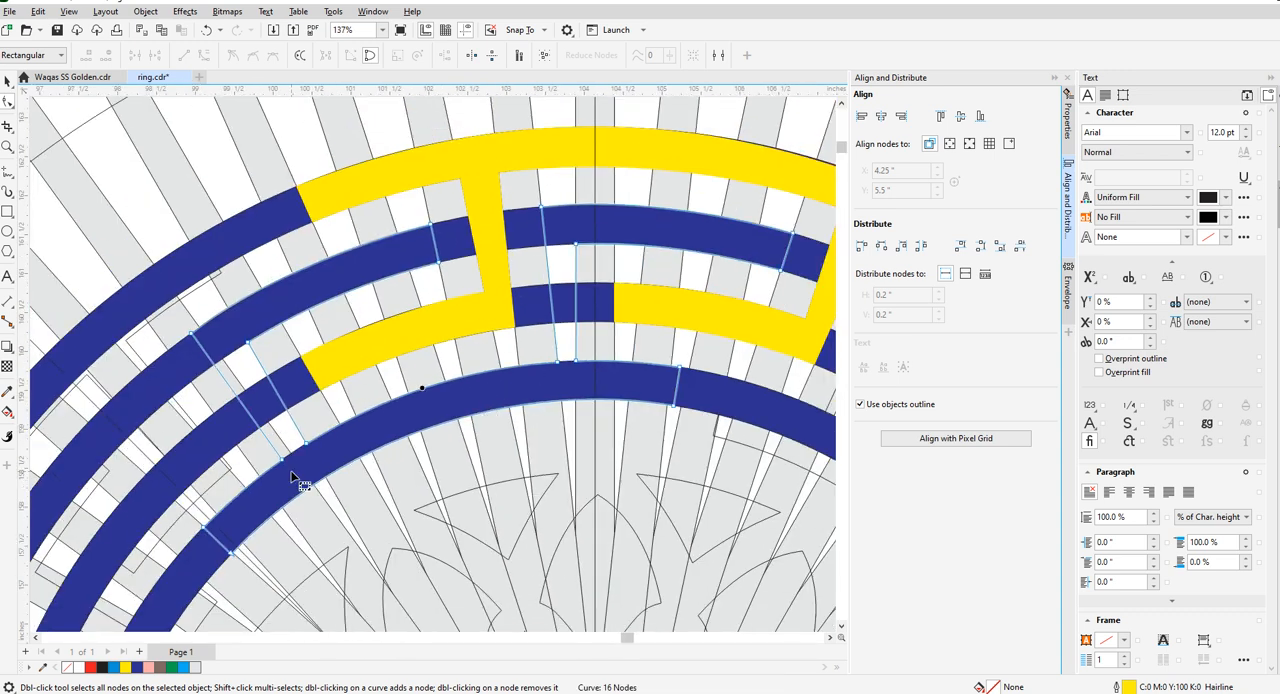
scroll(283, 472, "up", 3)
scroll(305, 450, "up", 2)
left_click_drag(312, 446, 353, 419)
scroll(356, 515, "down", 3)
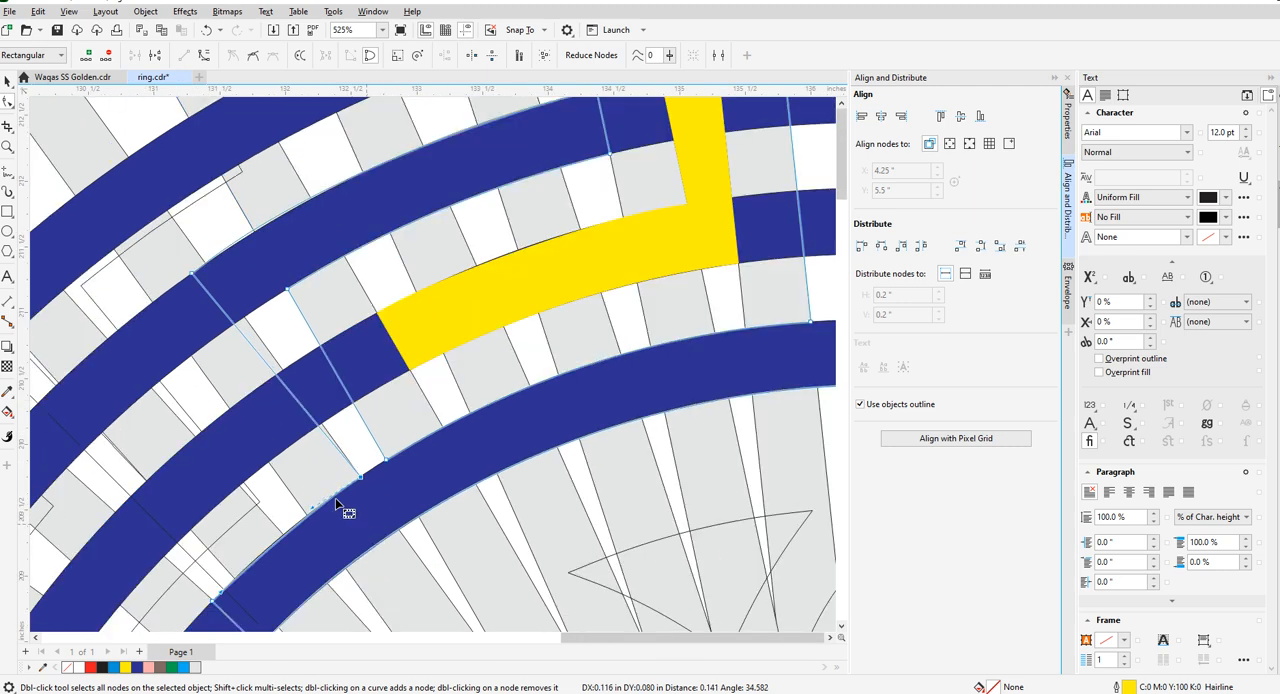
scroll(196, 289, "up", 3)
left_click_drag(186, 264, 218, 238)
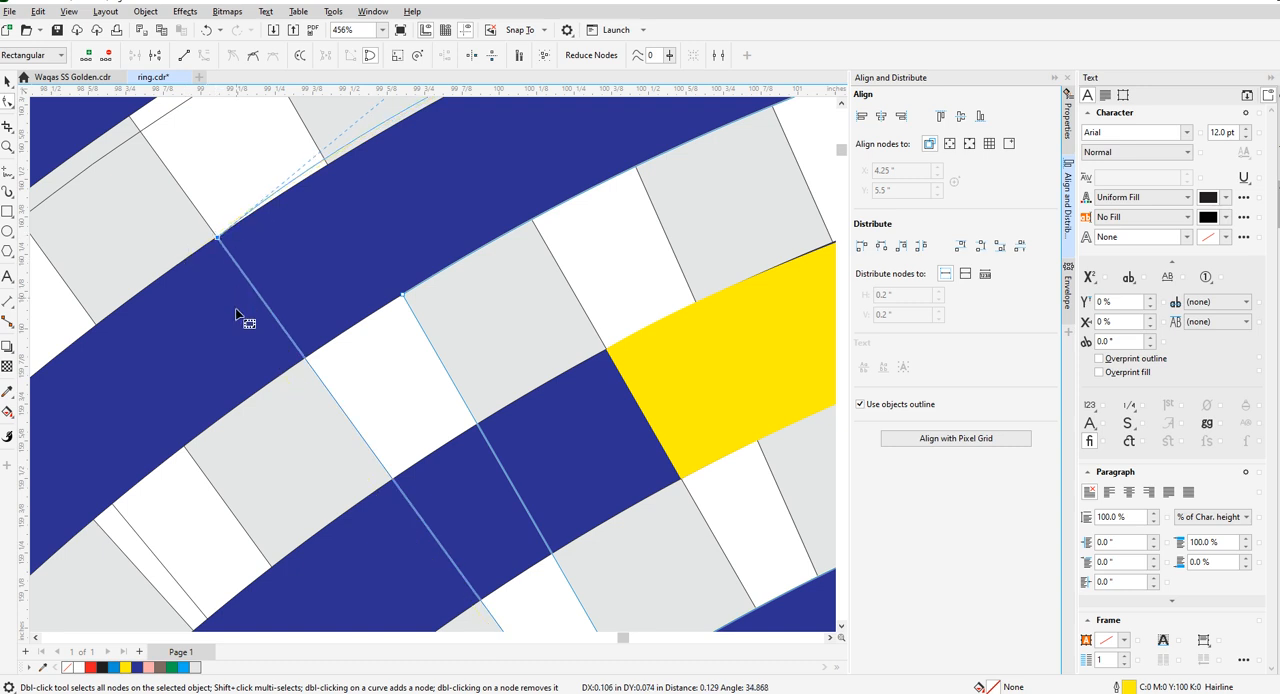
- Reset the upper left arm's upper edge to a line, convert it to a curve and bend it onto the second ring's outer rim
scroll(309, 428, "down", 3)
scroll(337, 320, "up", 4)
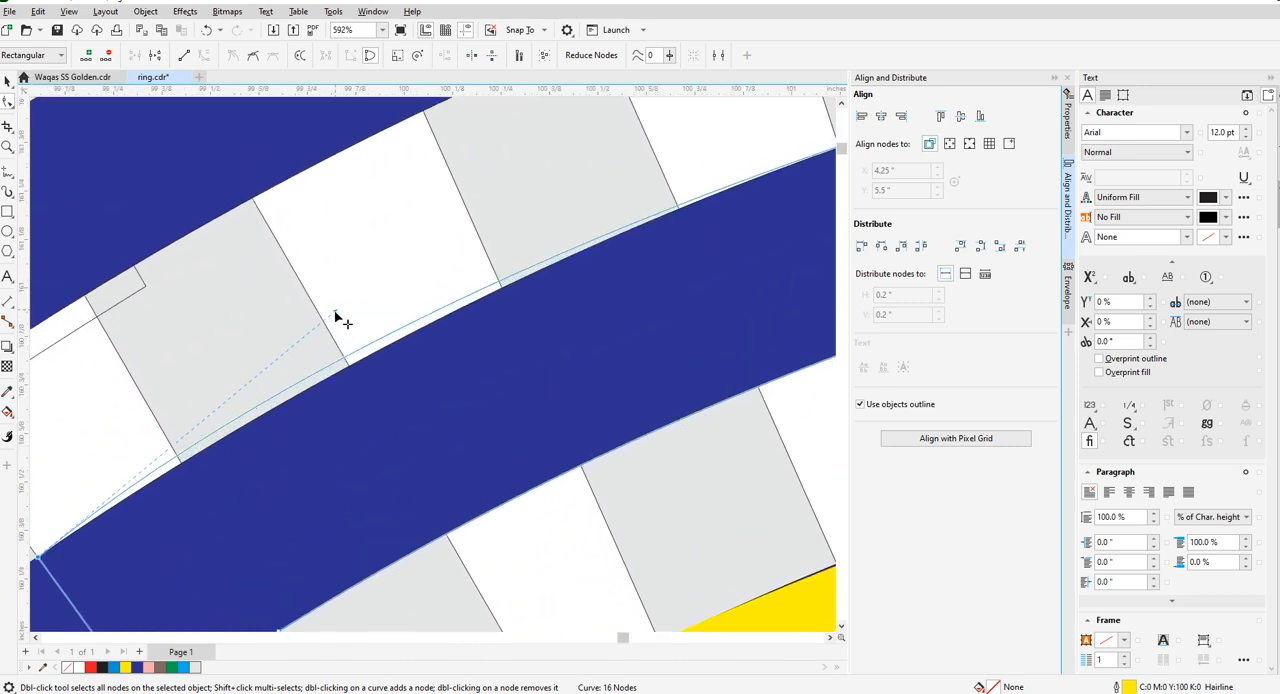
scroll(263, 509, "down", 4)
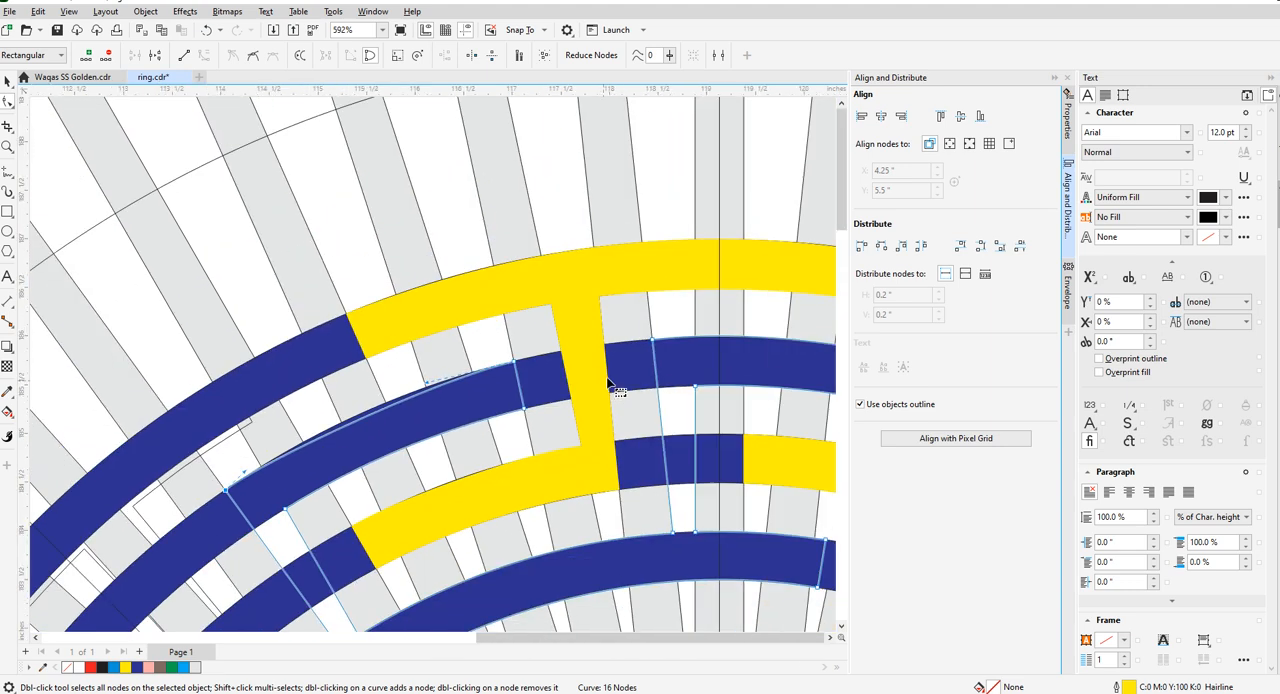
right_click(518, 366)
left_click(547, 463)
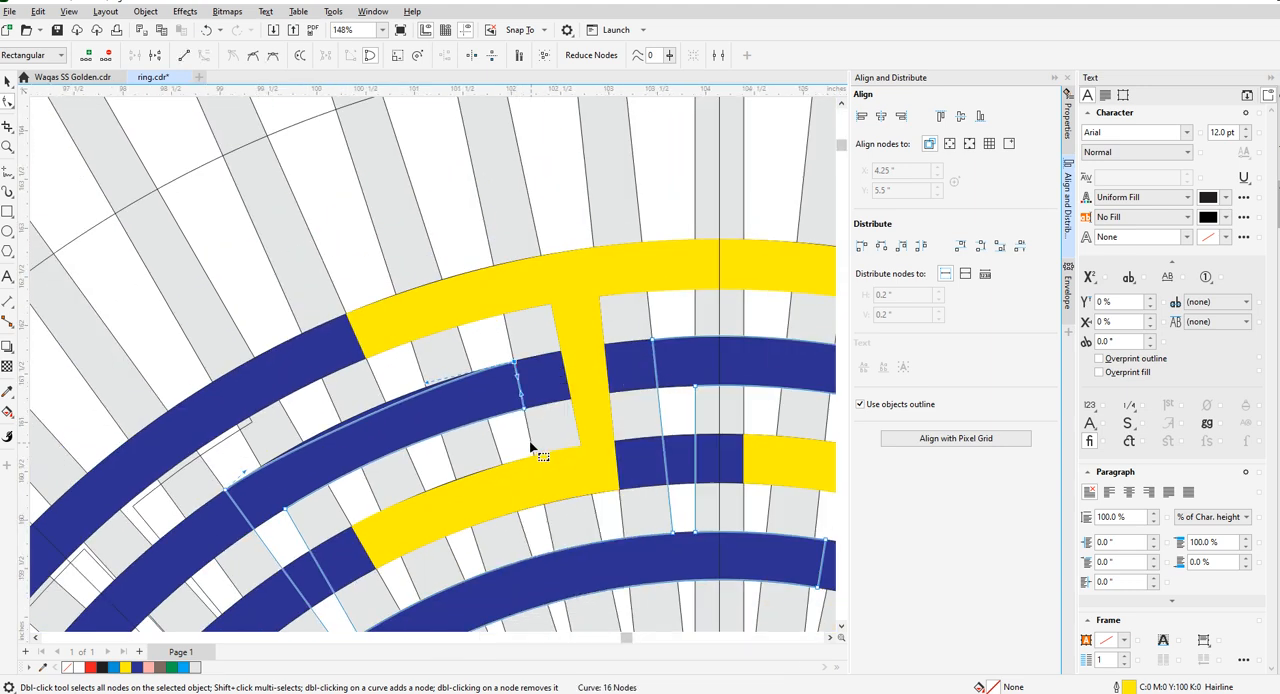
right_click(228, 496)
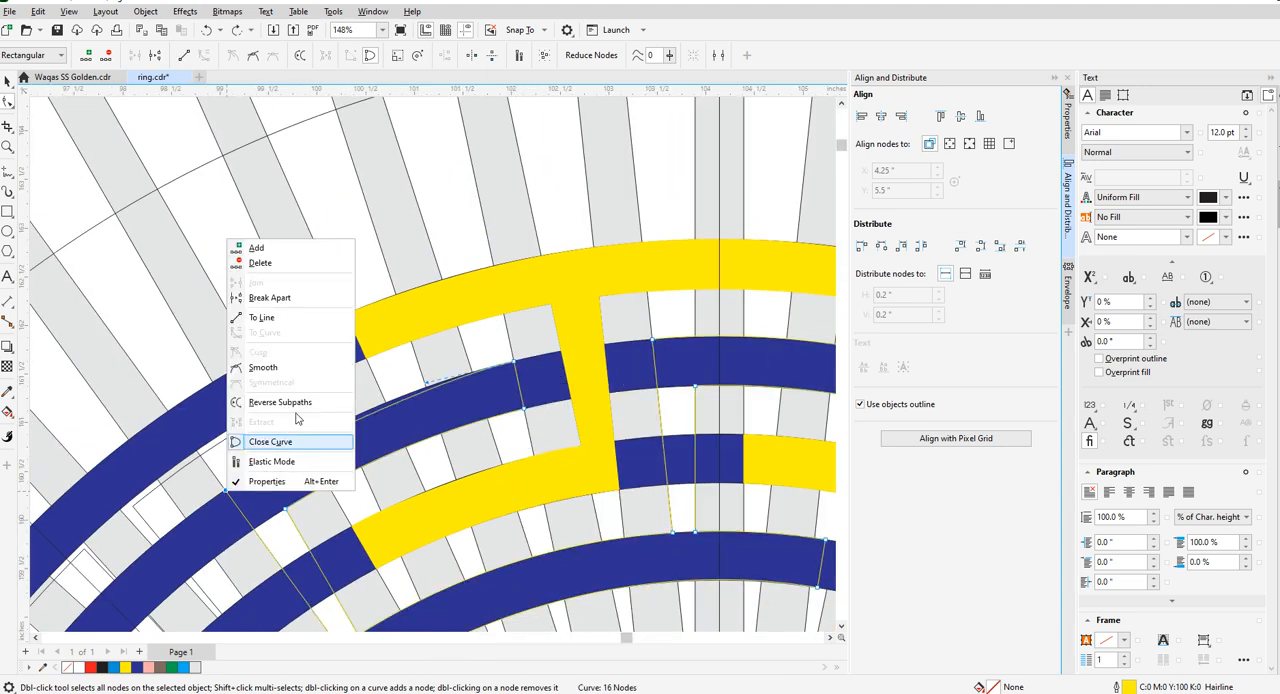
left_click(283, 321)
right_click(362, 430)
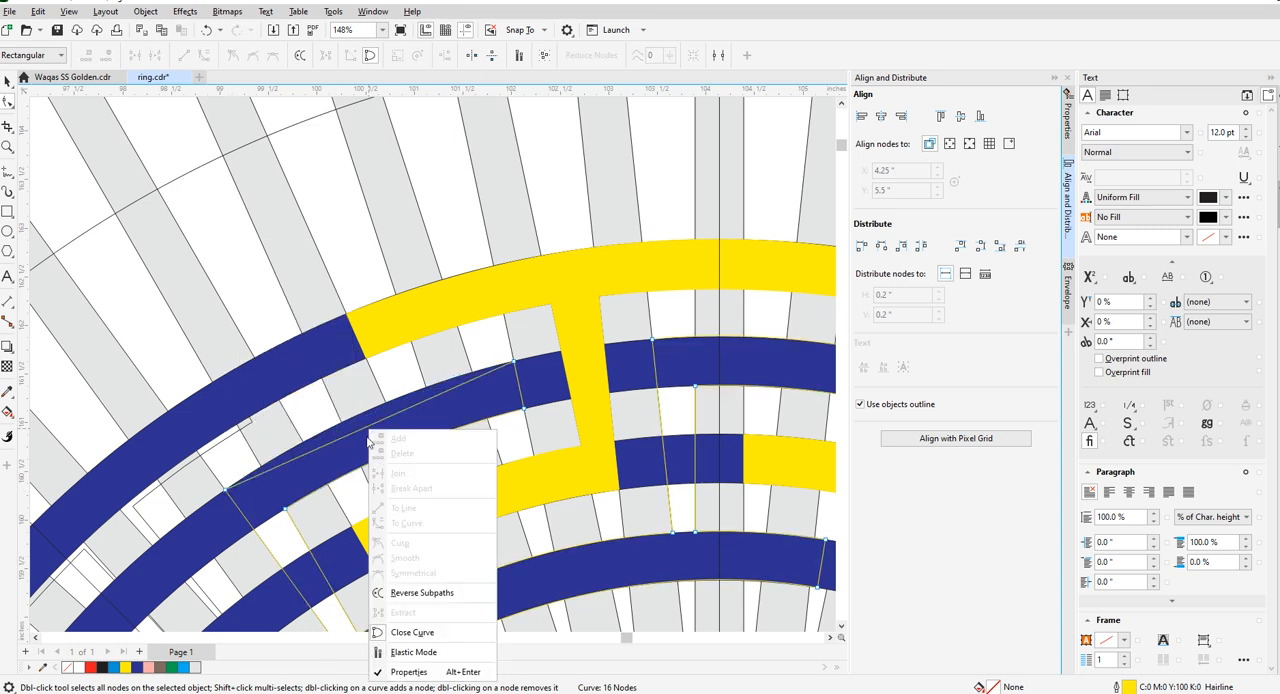
left_click(392, 524)
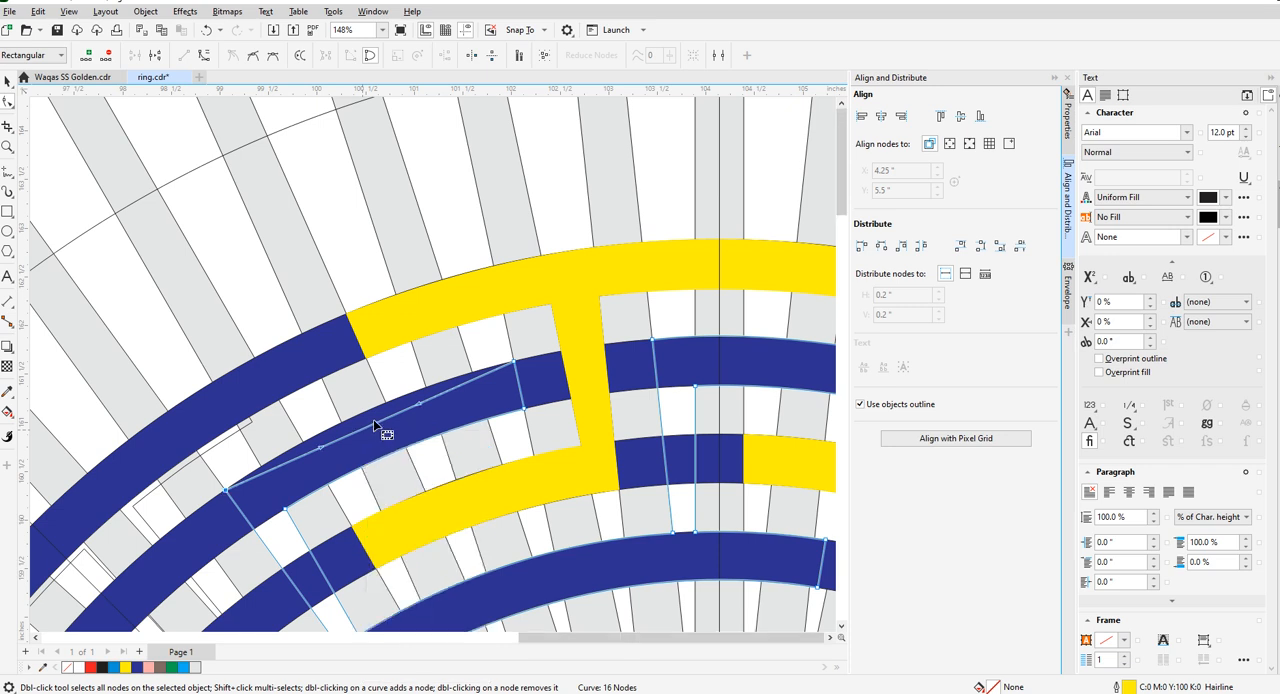
scroll(373, 419, "up", 3)
left_click_drag(363, 414, 363, 400)
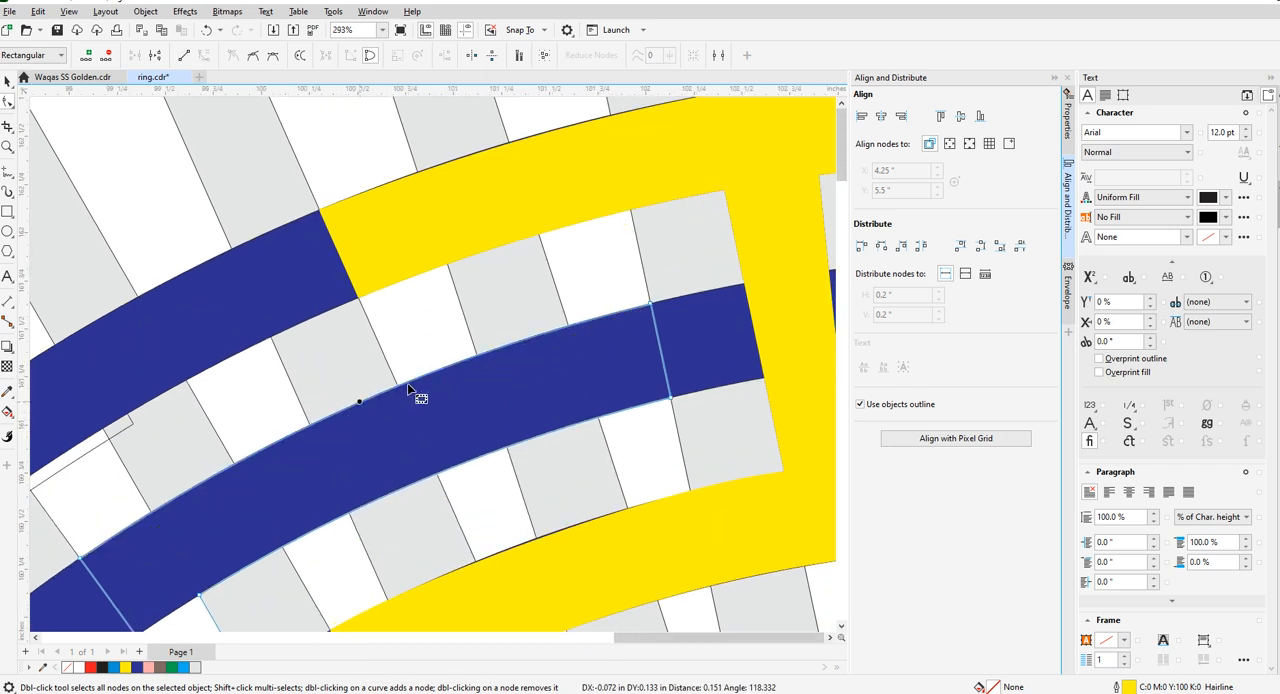
- Move both nodes of the bottom arm's right end onto the far edge of the first radial bar right of centre
scroll(410, 392, "down", 5)
scroll(437, 447, "up", 3)
scroll(357, 520, "down", 1)
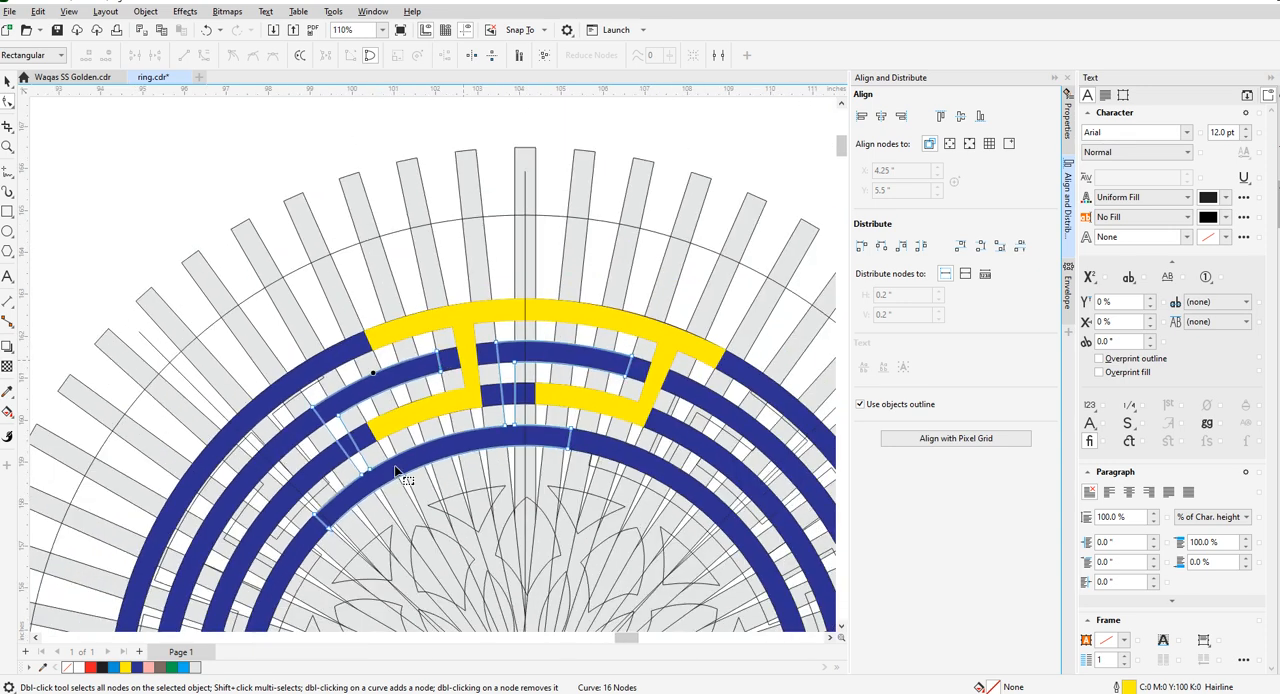
scroll(429, 443, "up", 1)
scroll(357, 523, "down", 1)
scroll(471, 486, "down", 1)
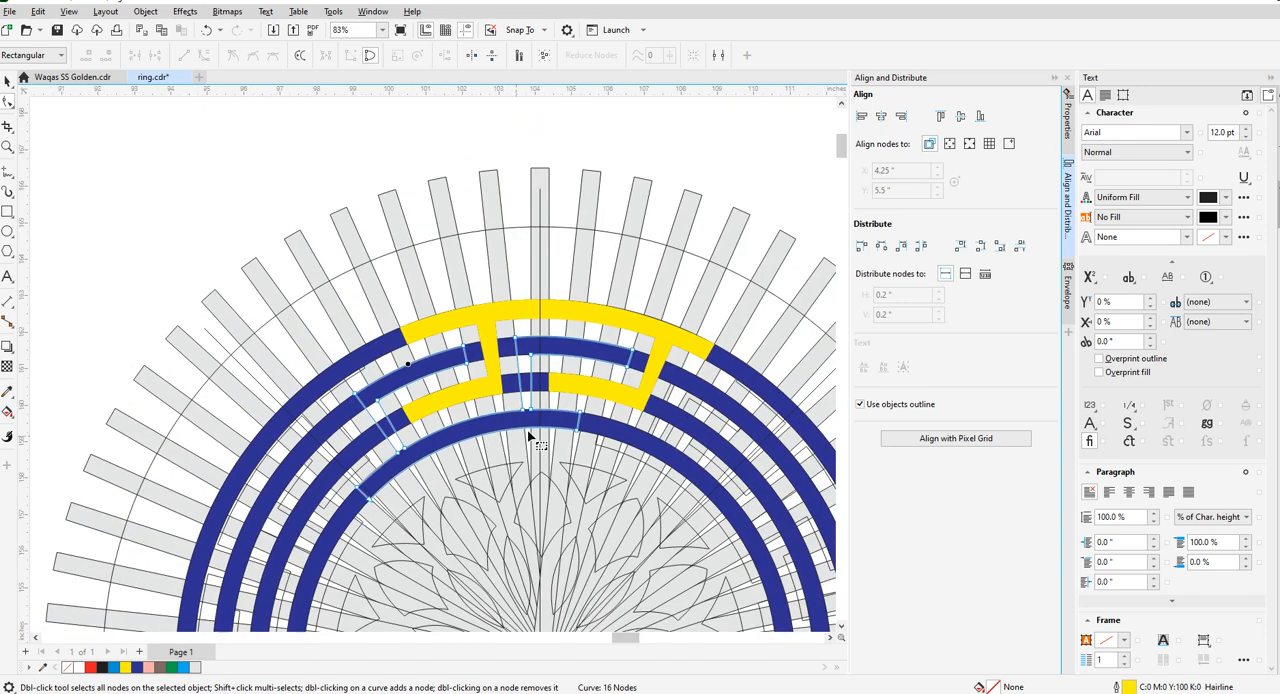
scroll(517, 443, "up", 2)
scroll(600, 415, "up", 1)
scroll(583, 428, "down", 1)
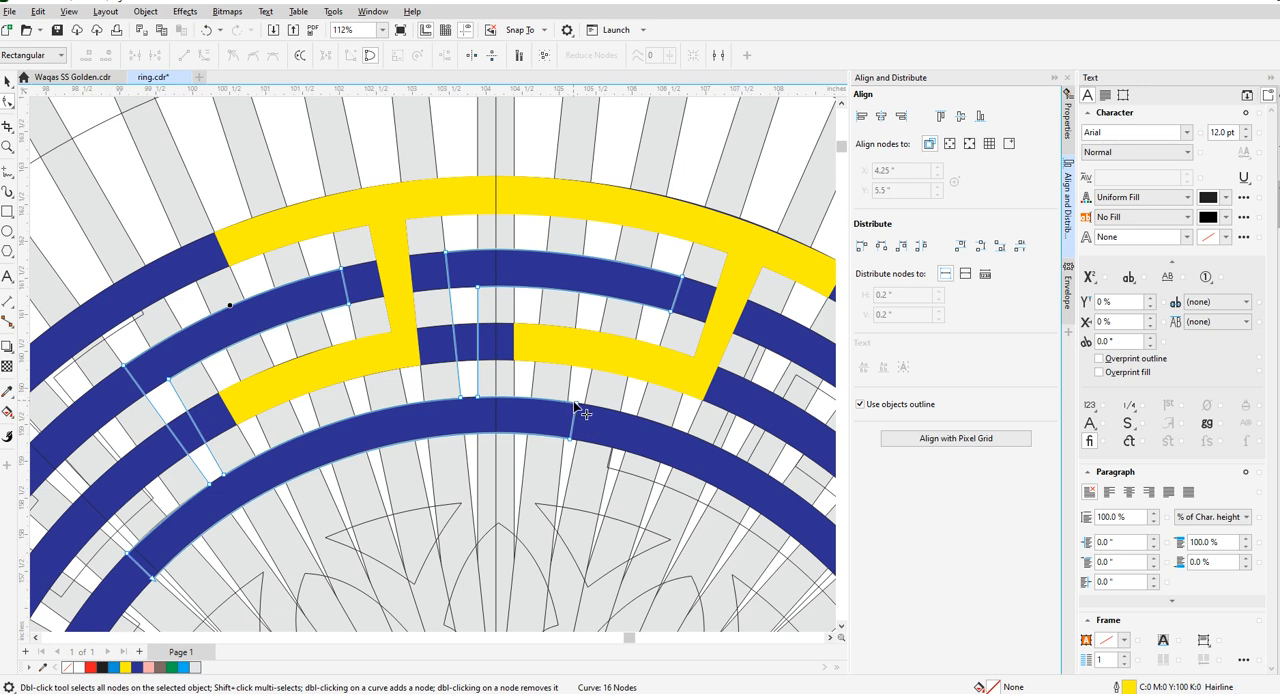
scroll(575, 405, "up", 3)
left_click_drag(576, 396, 556, 390)
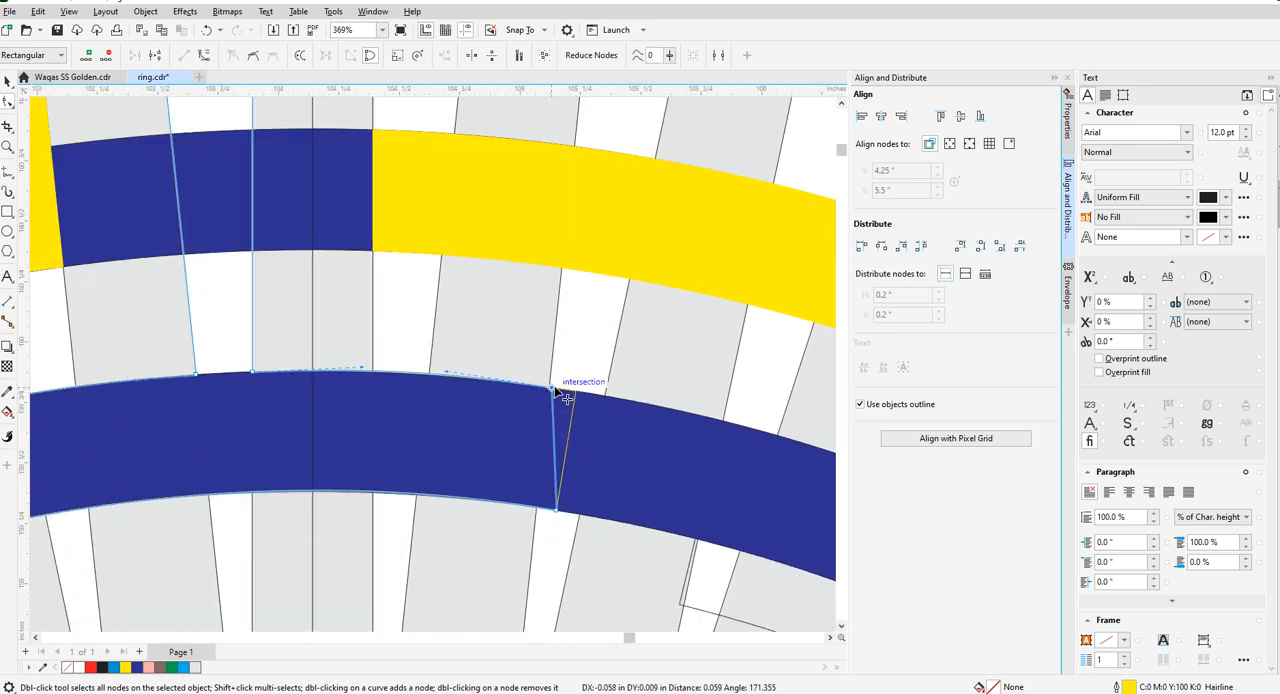
mouse_move(557, 510)
left_mouse_down()
mouse_move(563, 520)
mouse_move(538, 508)
left_mouse_up()
scroll(560, 374, "up", 4)
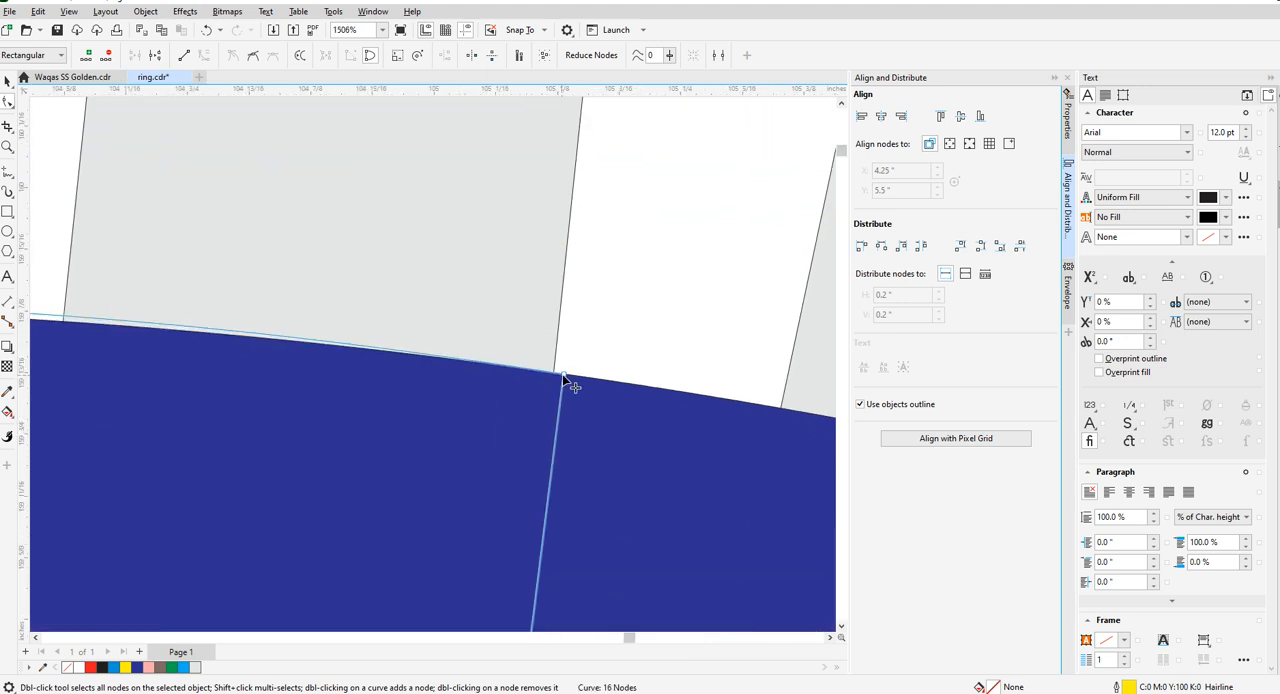
scroll(560, 374, "down", 4)
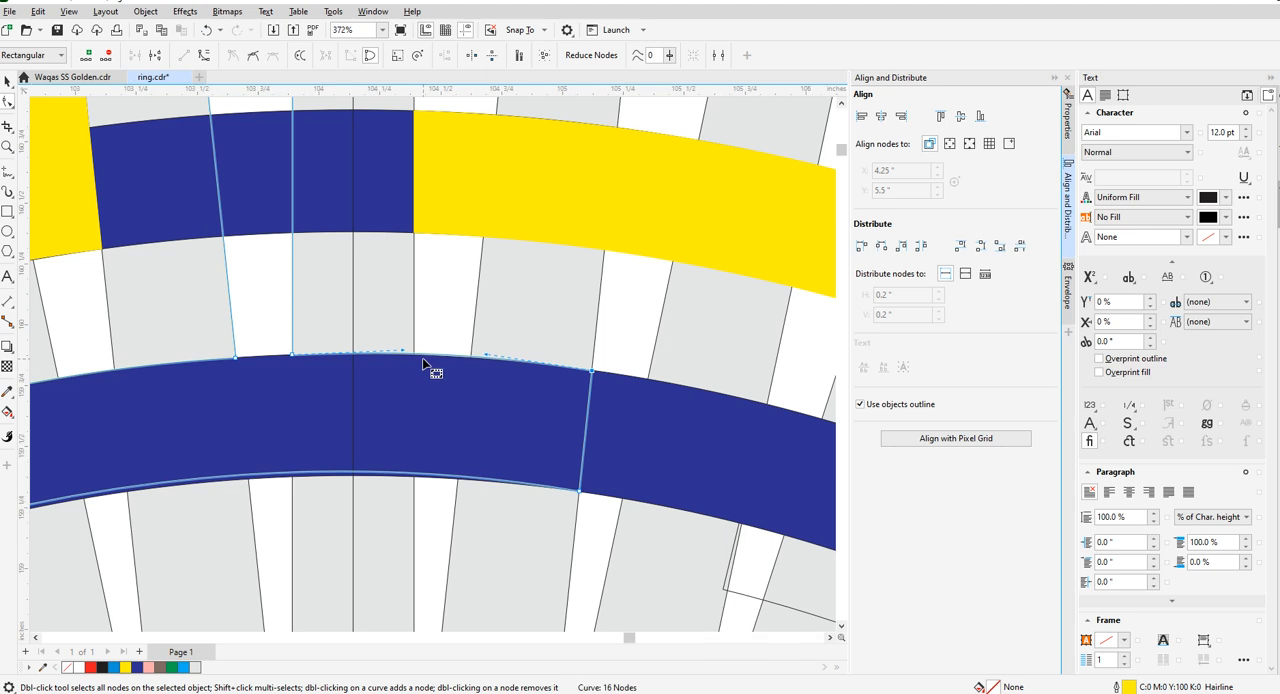
- Bend the bottom arm's upper edge right of the vertical stem onto the innermost ring's outer rim
scroll(440, 371, "up", 1)
scroll(417, 362, "up", 2)
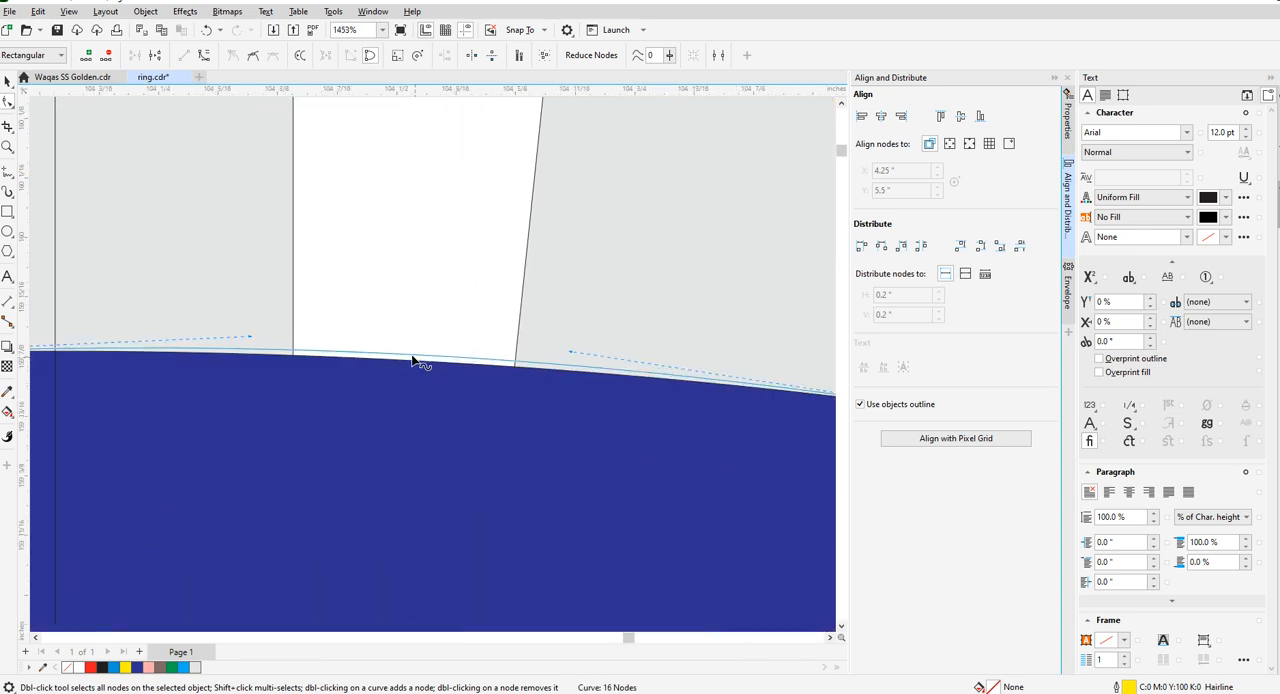
left_click_drag(411, 355, 410, 361)
scroll(469, 340, "down", 2)
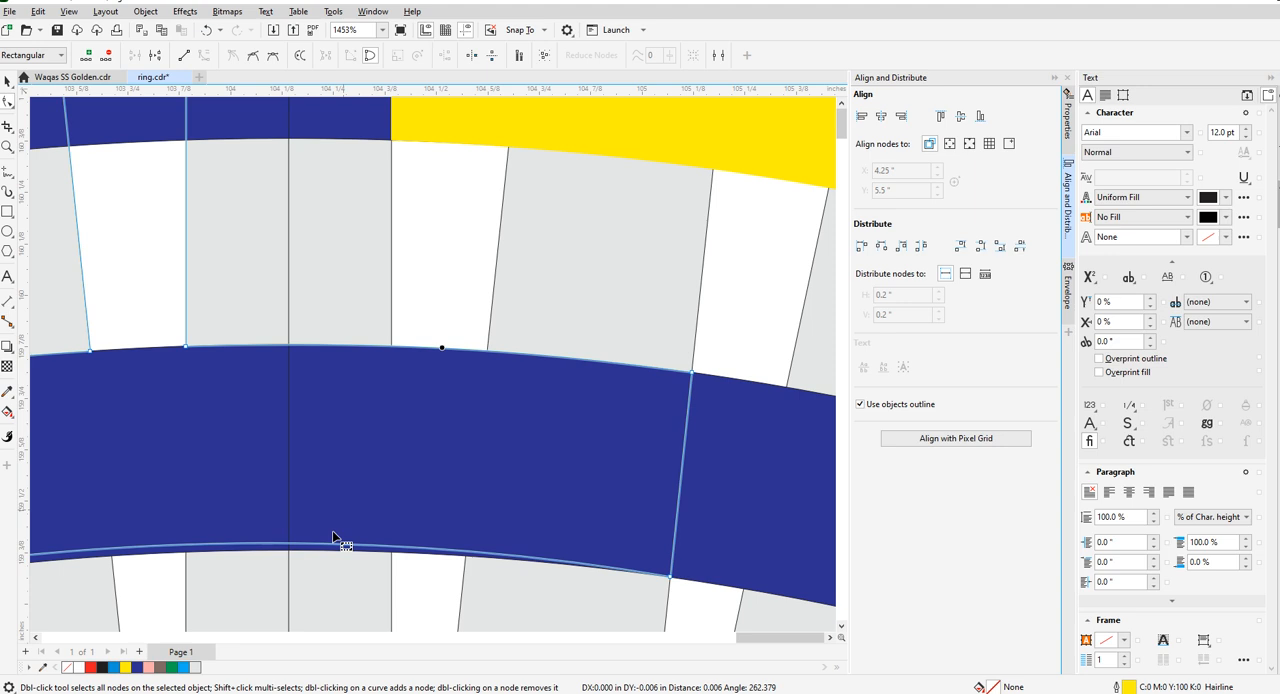
- Bend the bottom arm's long lower edge onto the innermost ring's inner rim
scroll(470, 429, "down", 2)
scroll(272, 479, "down", 3)
scroll(272, 479, "up", 3)
left_click(255, 487)
scroll(400, 429, "down", 6)
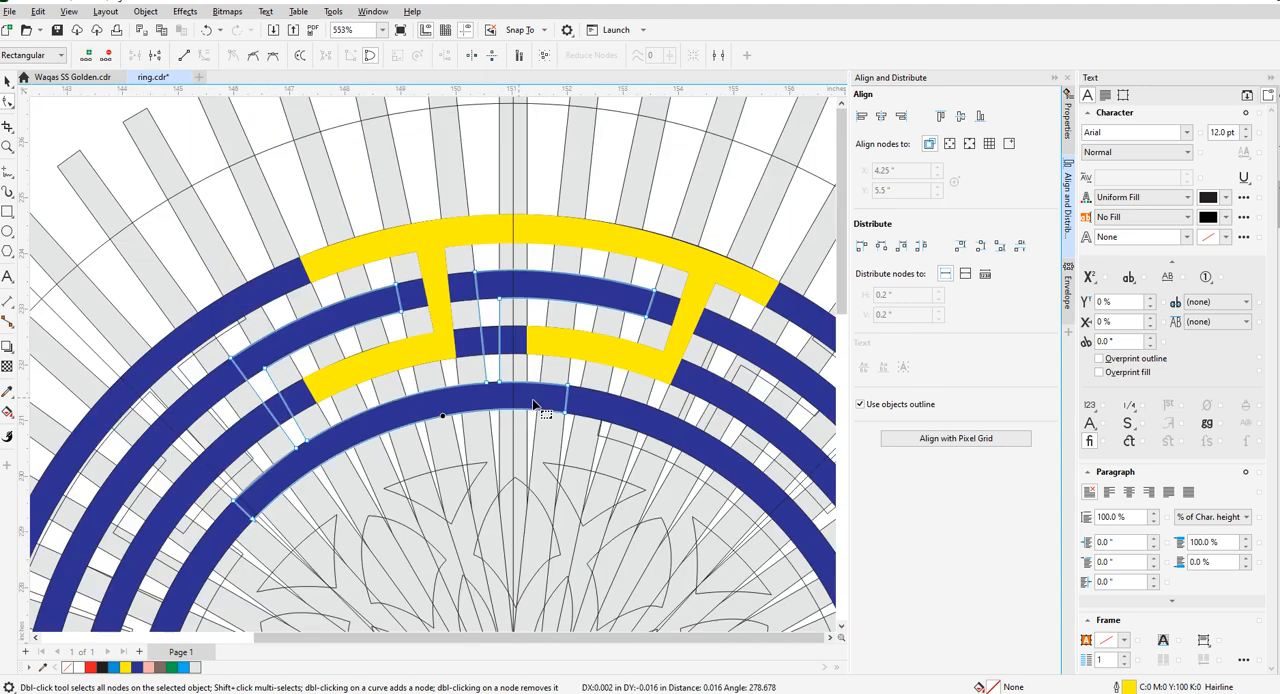
- Extend the bottom arm's right end by moving its upper and lower nodes to the near edge of the next radial bar
scroll(320, 495, "up", 3)
scroll(360, 486, "down", 4)
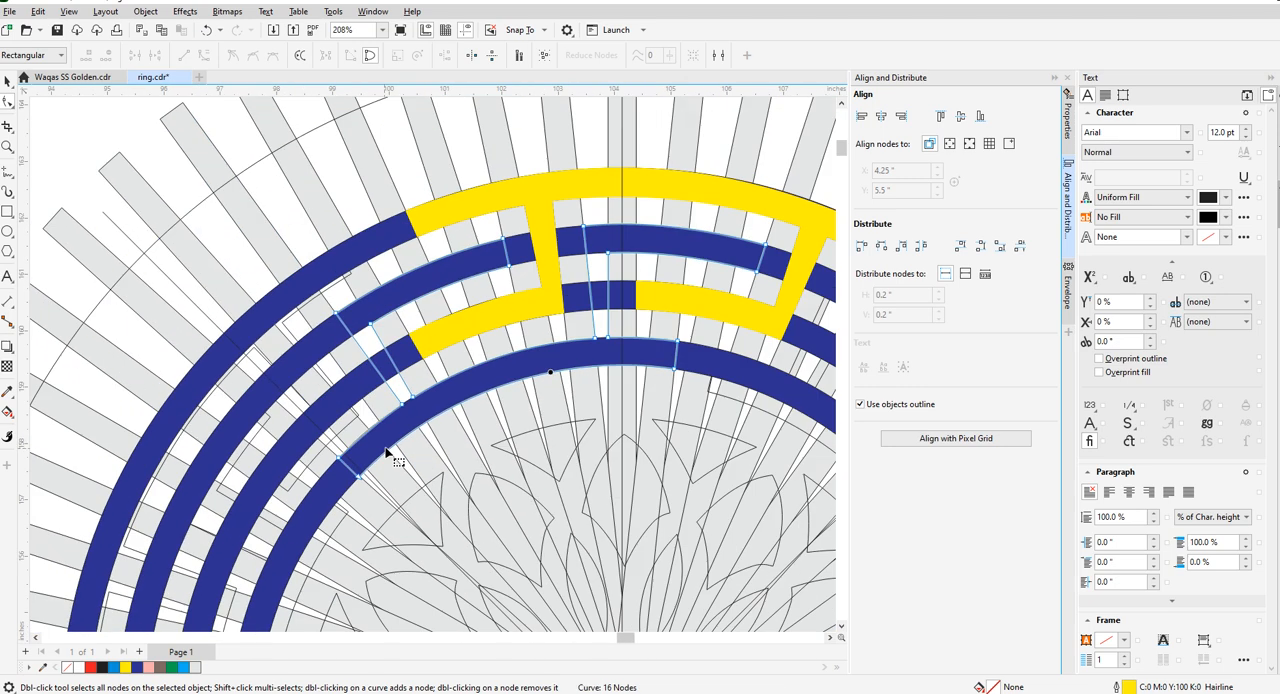
scroll(396, 451, "up", 2)
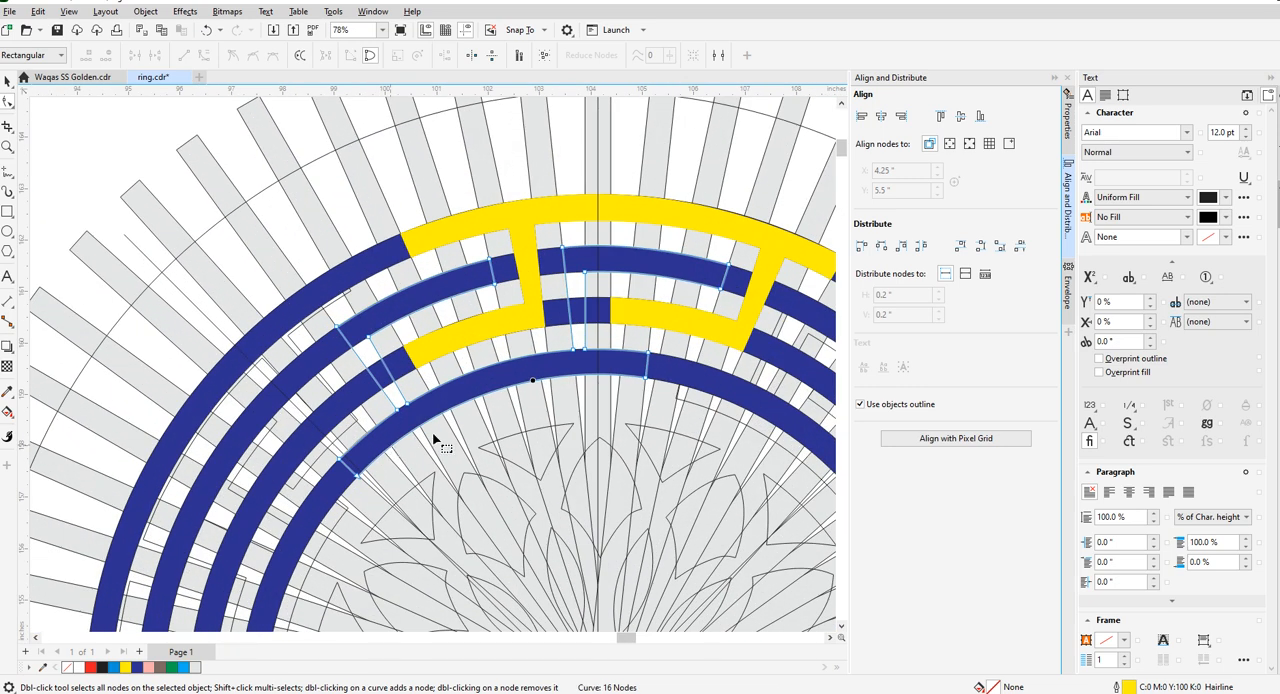
scroll(436, 441, "down", 2)
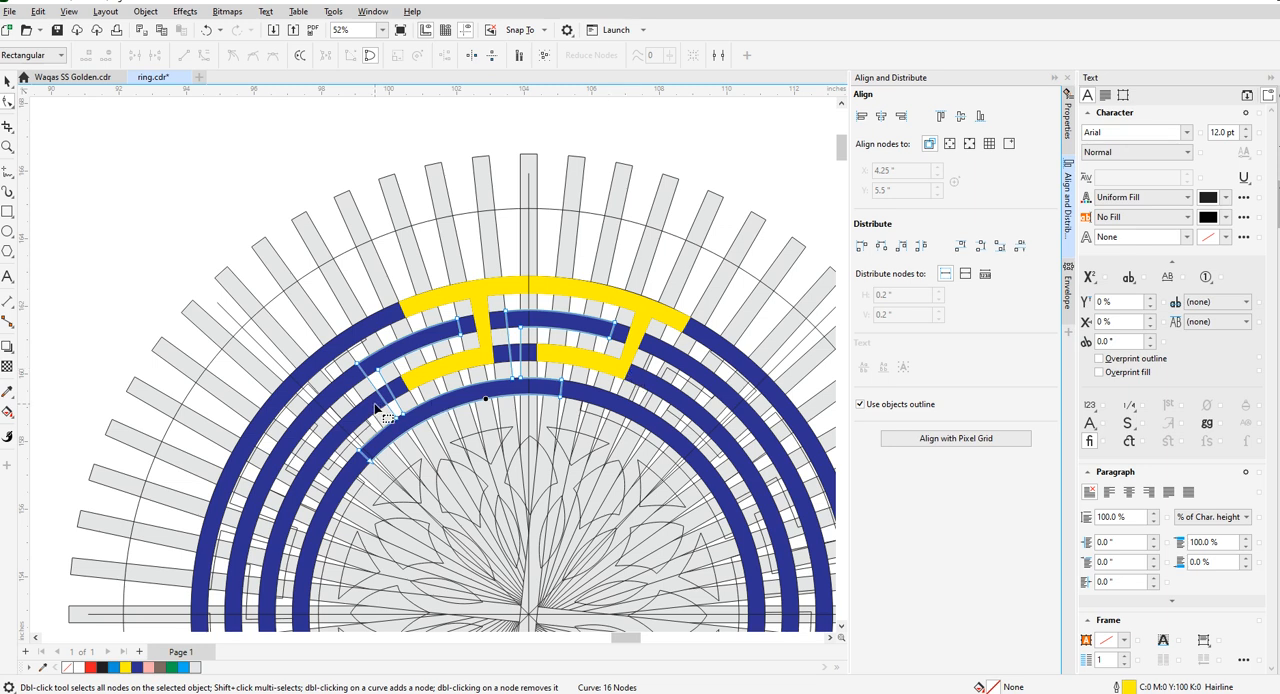
scroll(557, 390, "up", 1)
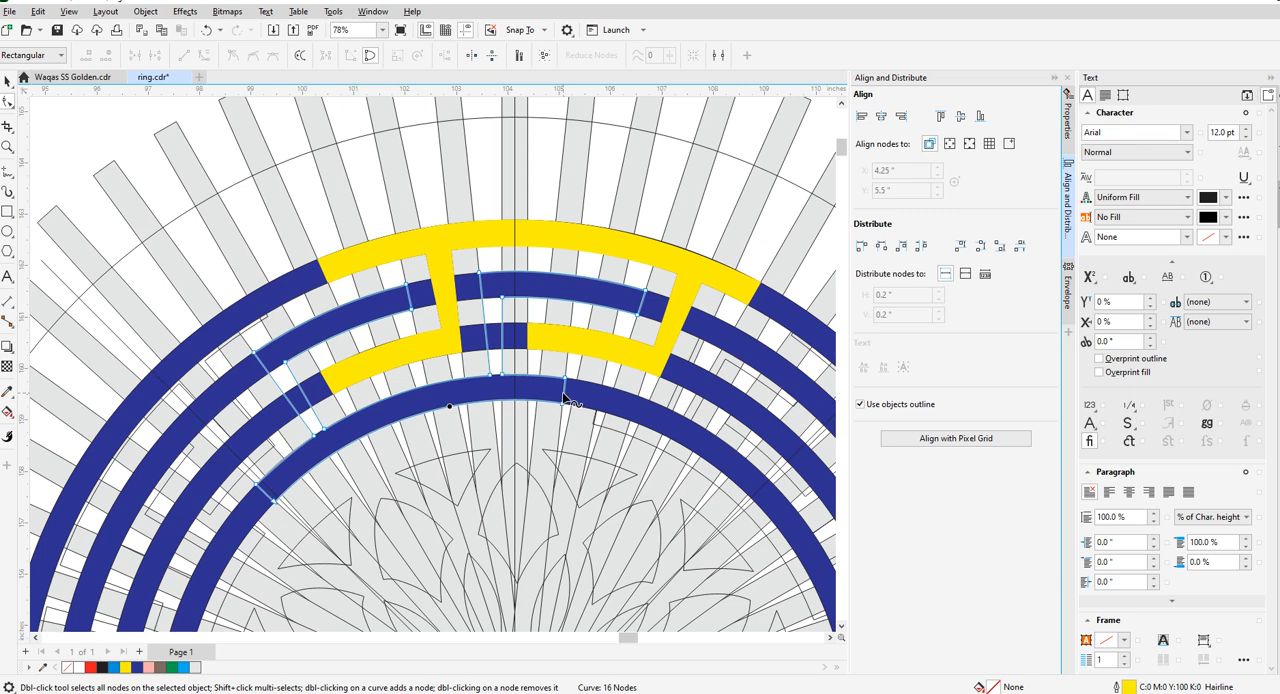
scroll(566, 378, "up", 5)
left_click_drag(567, 366, 650, 380)
left_click_drag(548, 551, 508, 400)
scroll(508, 398, "down", 2)
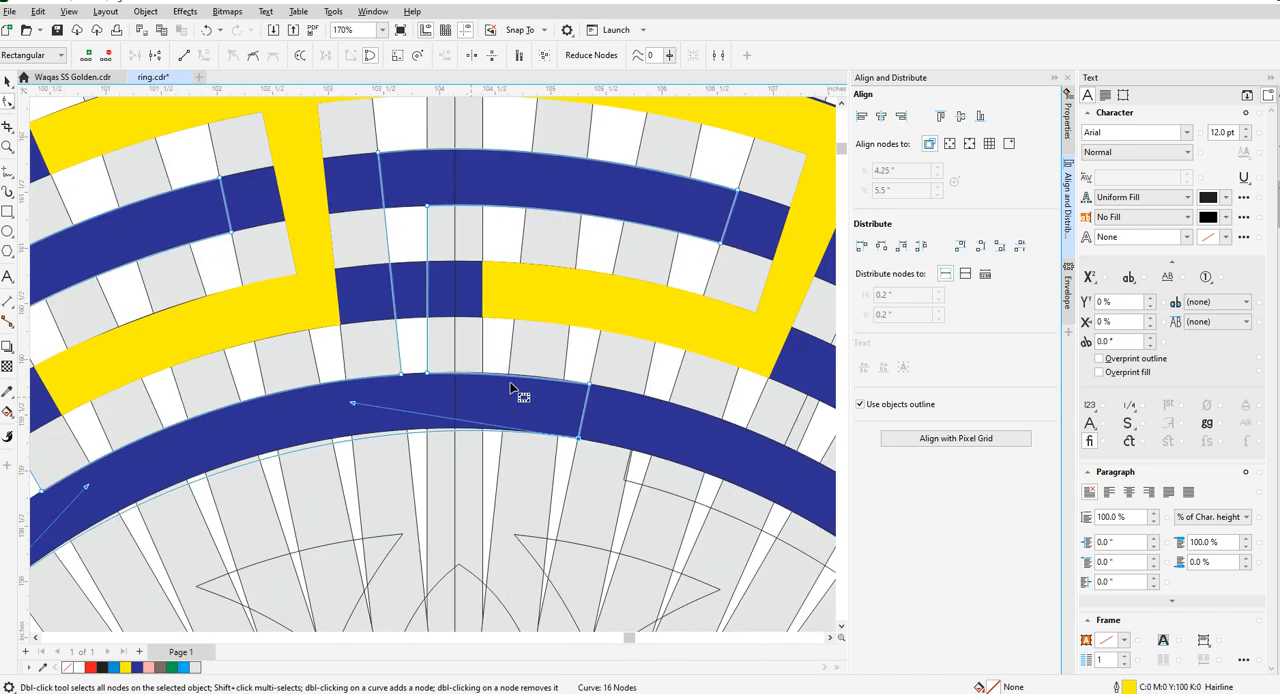
- Rebend the extended bottom arm's upper edge right of the stem to match the innermost ring's outer rim
scroll(501, 377, "up", 5)
left_click(492, 362)
left_click_drag(496, 361, 494, 355)
scroll(505, 349, "down", 2)
- Rebend the extended bottom arm's lower edge to match the innermost ring's inner rim
scroll(530, 355, "down", 4)
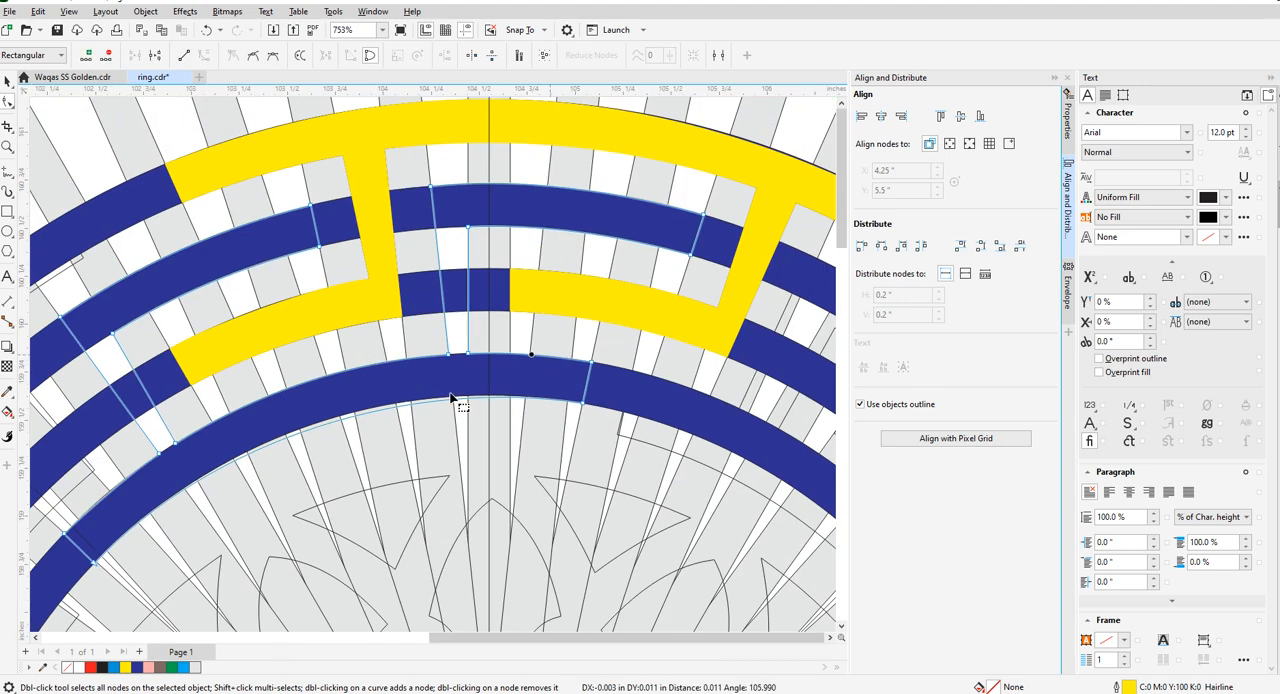
scroll(451, 400, "up", 3)
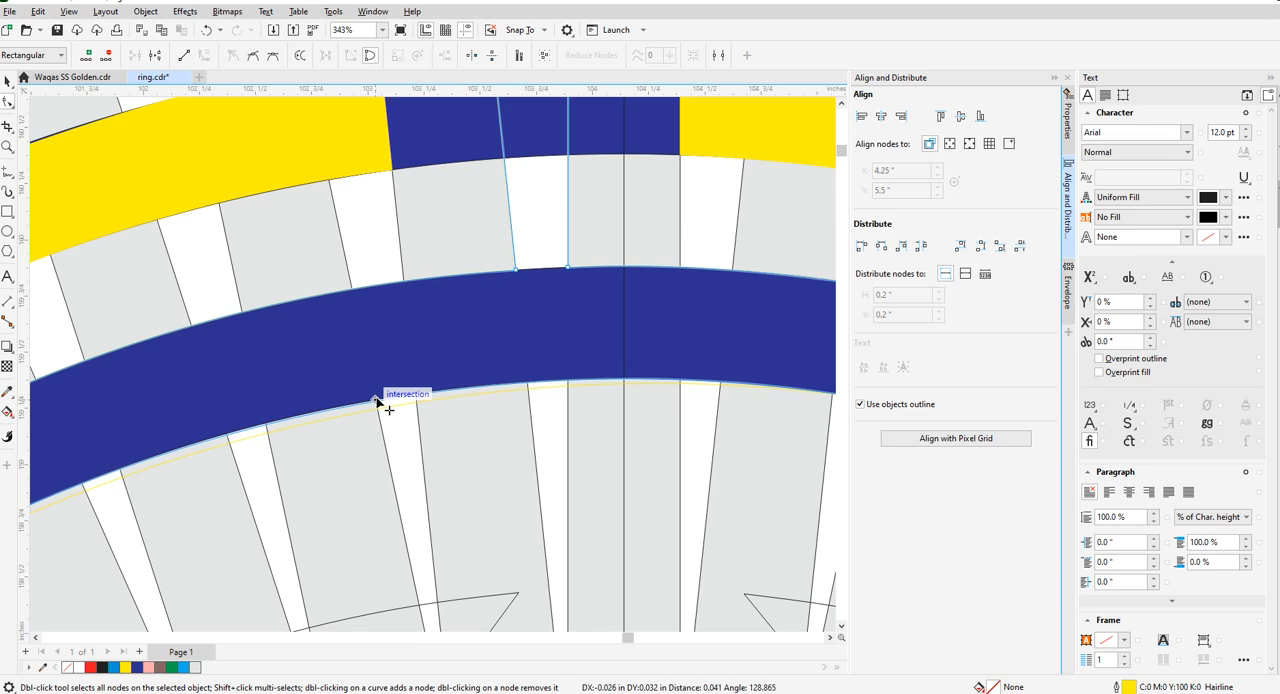
scroll(386, 406, "down", 4)
scroll(406, 442, "up", 4)
scroll(415, 411, "down", 4)
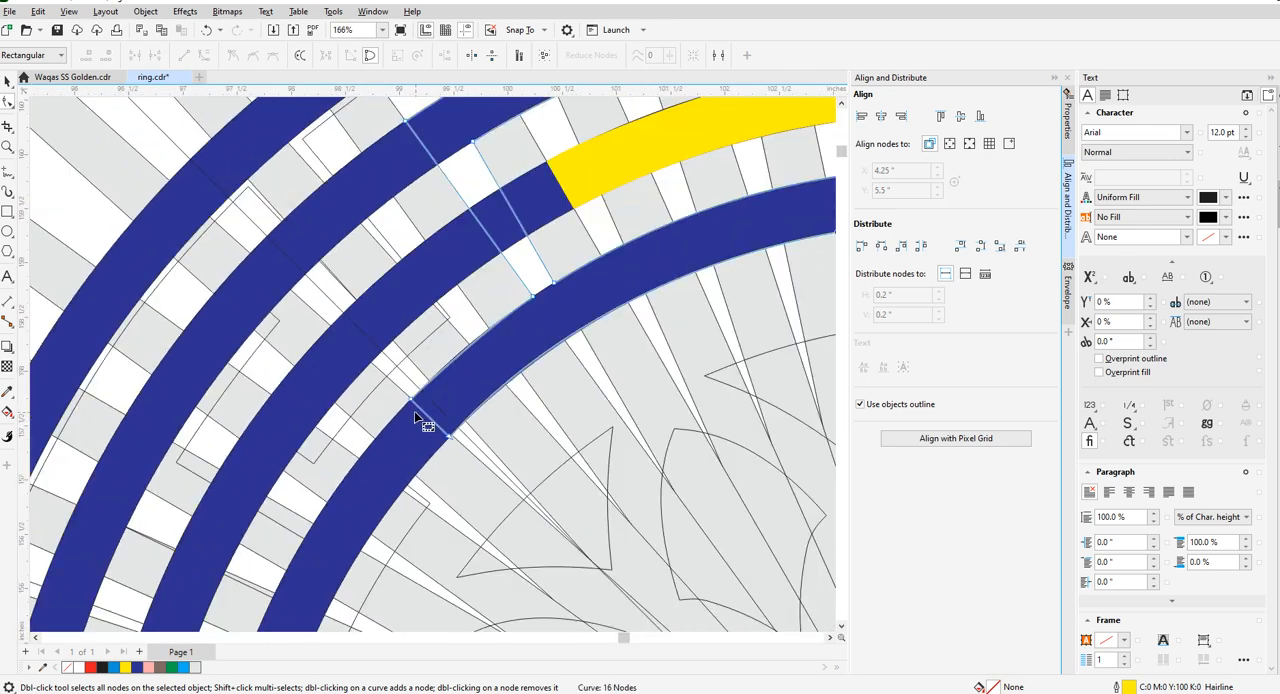
- Move the two nodes of the bottom arm's left end onto the adjacent radial bar edge at the innermost ring's rims
scroll(508, 390, "up", 2)
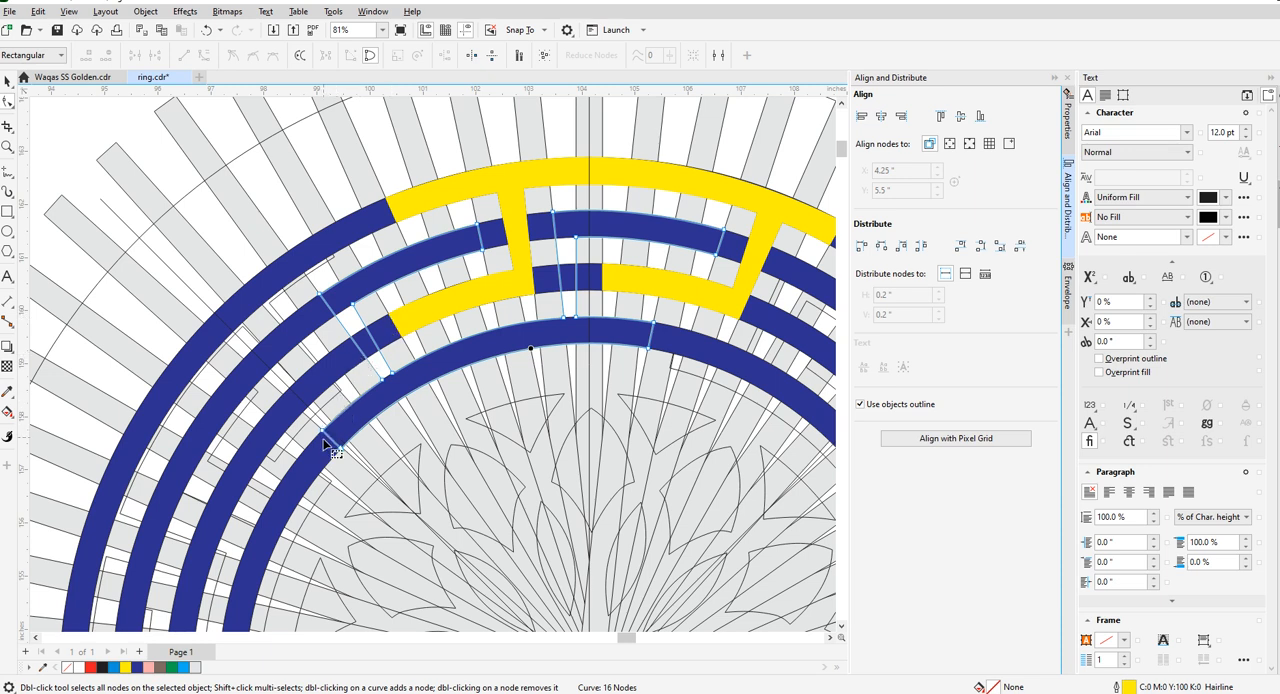
scroll(332, 438, "up", 3)
left_click_drag(320, 414, 347, 386)
left_click_drag(376, 468, 397, 448)
- Adjust the curve handle at the bottom arm's lower left node so the lower edge follows the innermost ring's inner rim
scroll(395, 450, "down", 2)
scroll(470, 364, "up", 2)
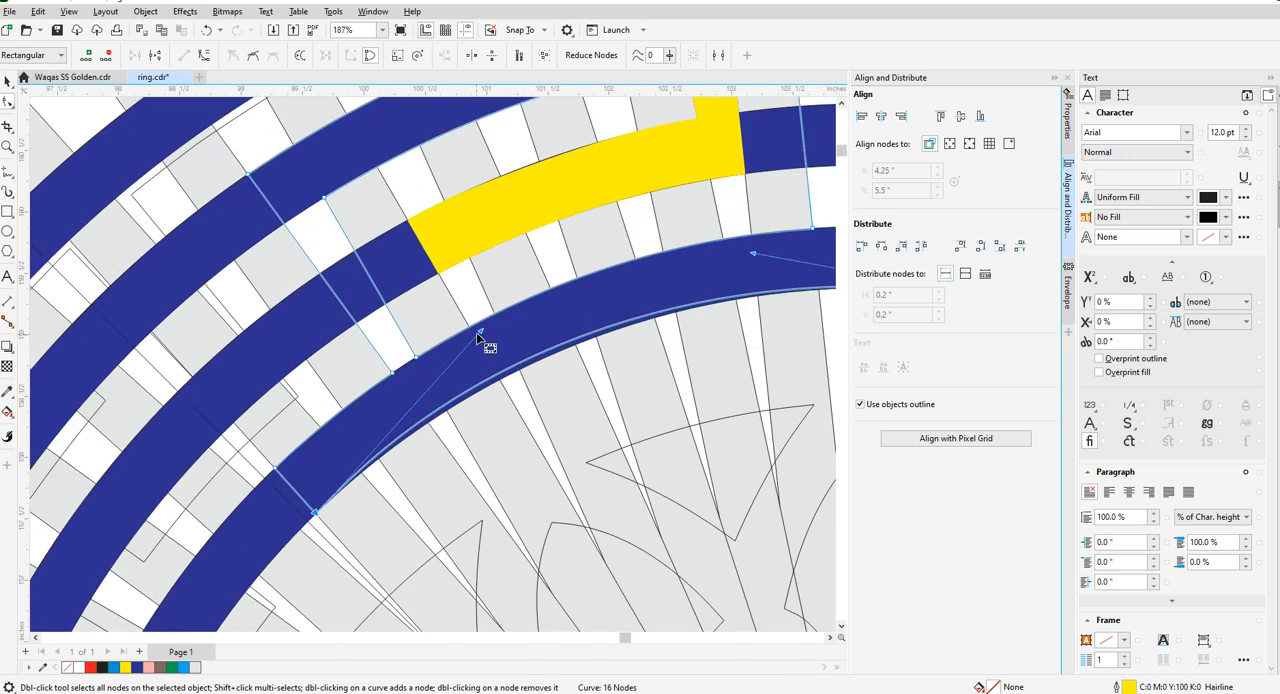
left_click_drag(478, 348, 480, 387)
scroll(480, 387, "down", 2)
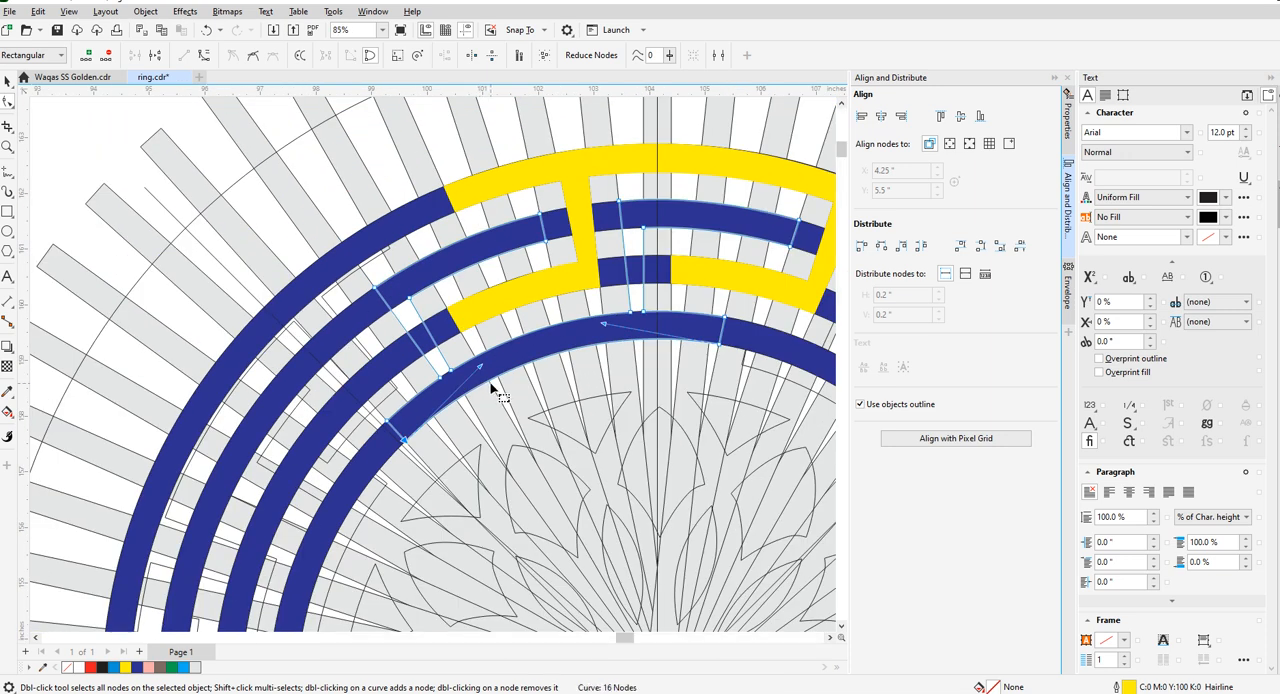
scroll(453, 398, "up", 2)
scroll(350, 444, "up", 2)
scroll(351, 444, "down", 3)
scroll(428, 421, "down", 4)
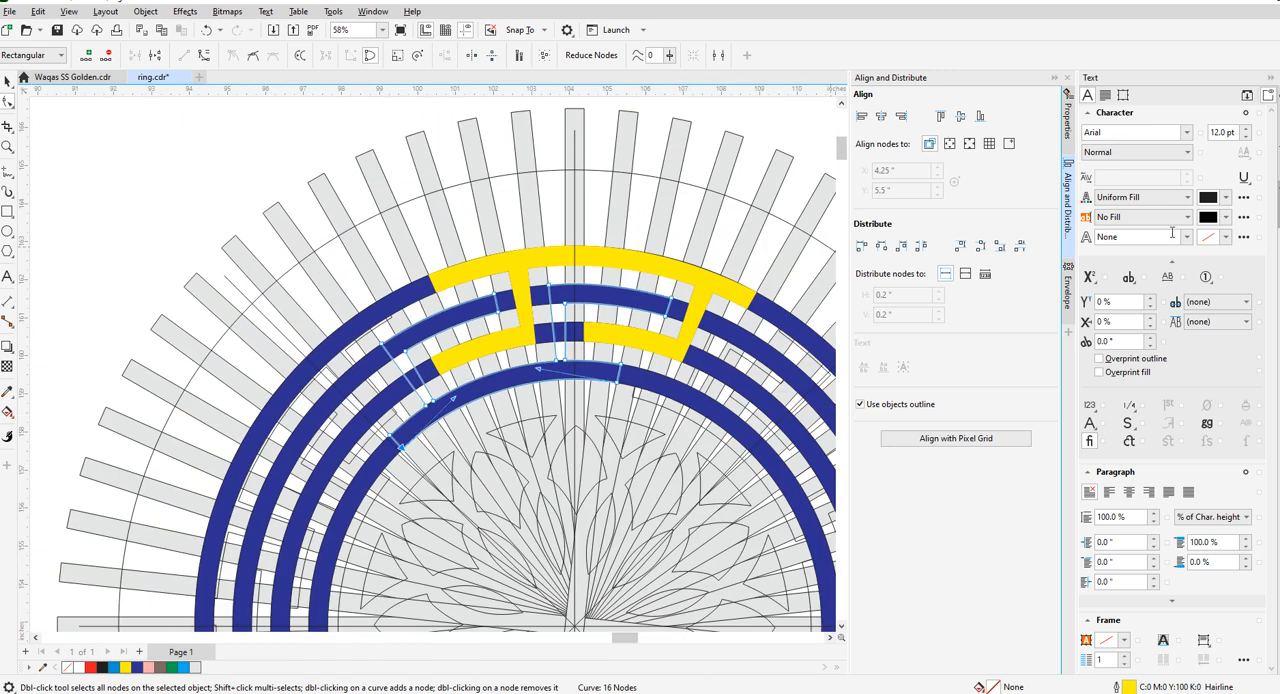
- Fill the inner key piece with yellow and deselect it
left_click(126, 667)
left_click(7, 82)
left_click(98, 130)
scroll(215, 312, "down", 2)
scroll(250, 300, "down", 2)
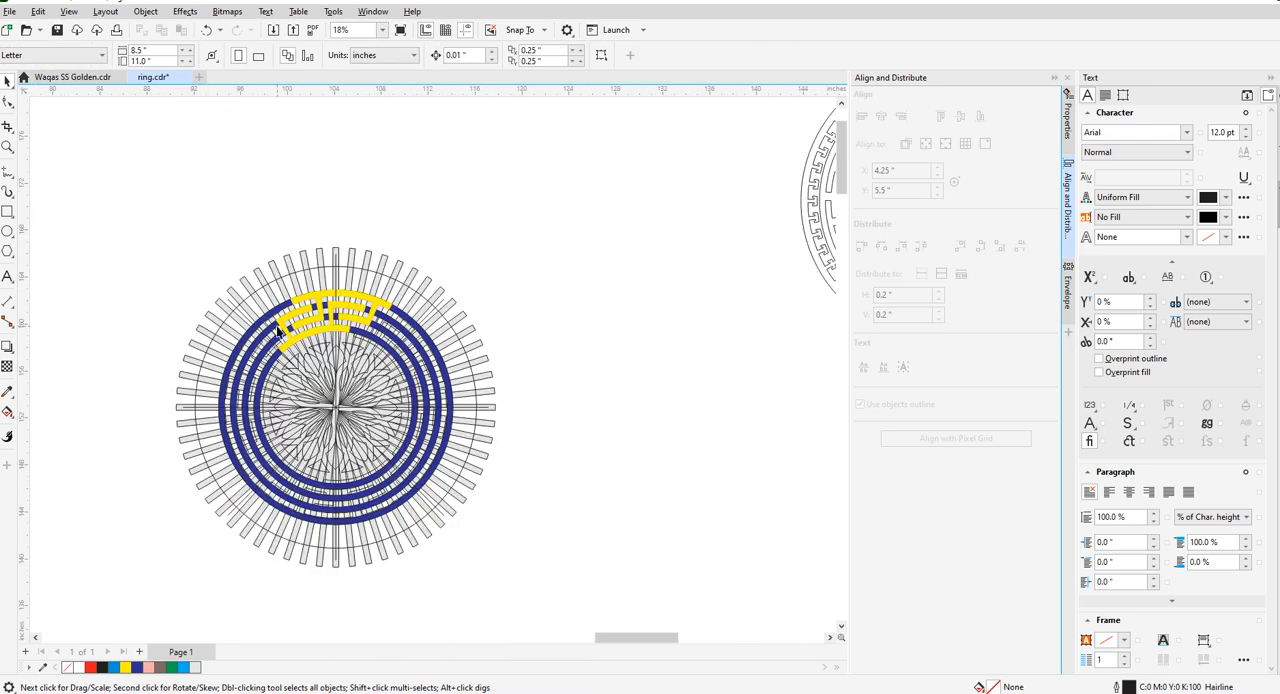